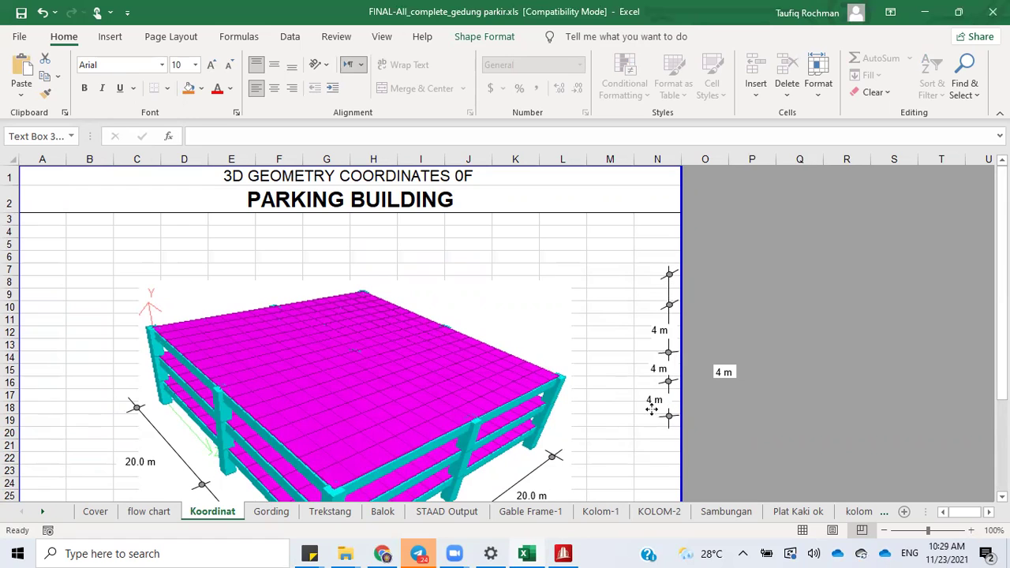
# Step: Delete the topmost node marker of the vertical height dimension and shorten its line down to the next marker
pyautogui.click(669, 274)
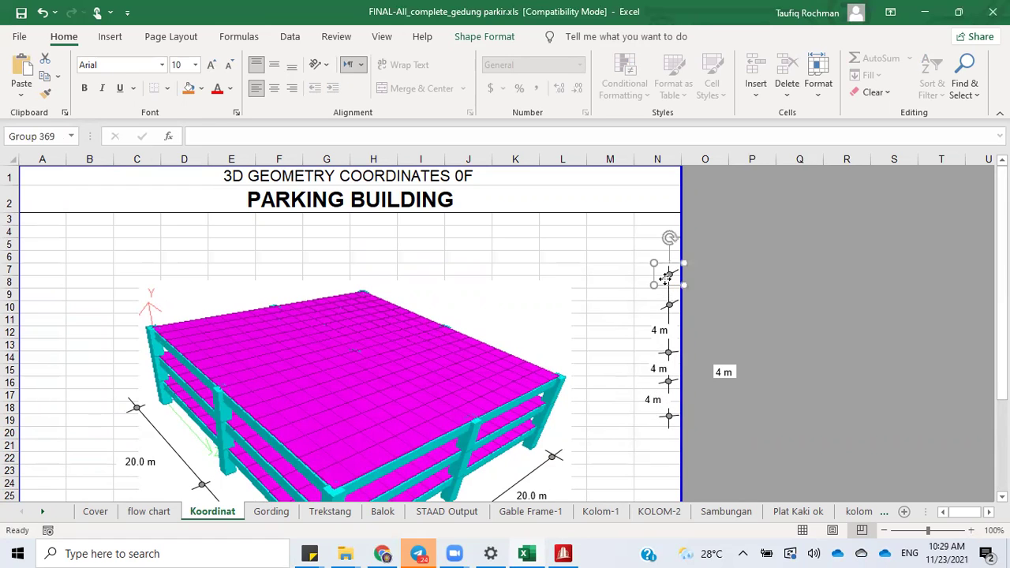
pyautogui.press('Escape')
pyautogui.click(670, 278)
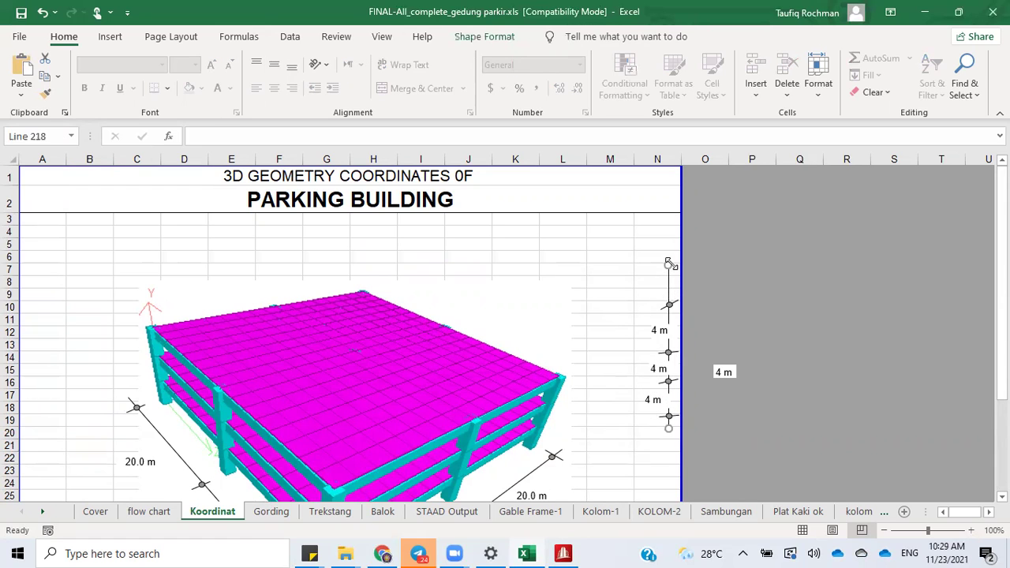
pyautogui.moveTo(668, 264); pyautogui.dragTo(667, 295)
pyautogui.click(645, 305)
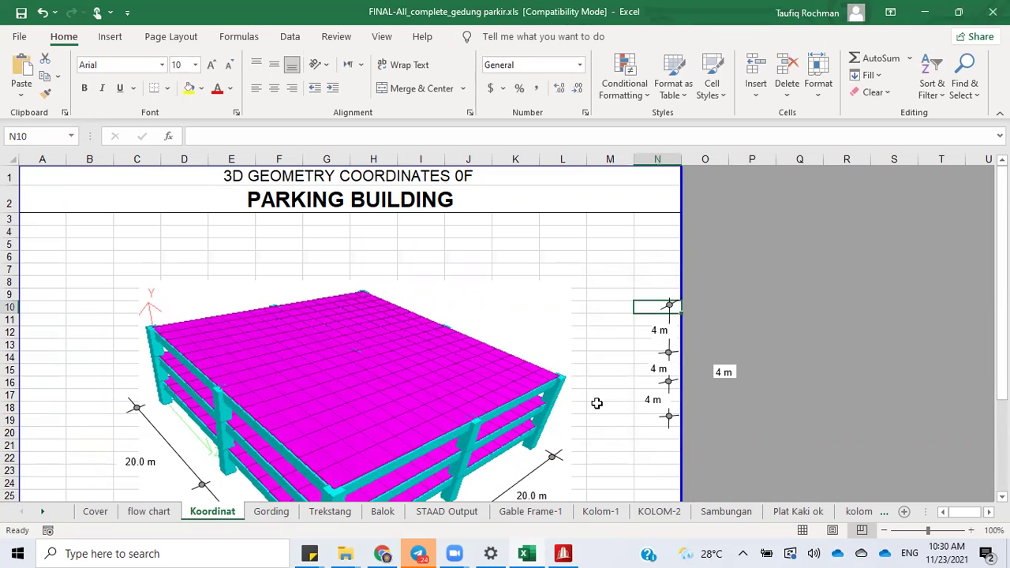
# Step: Select all the vertical dimension's markers, line and 4 m labels in column N together and nudge them down about two rows
pyautogui.scroll(-6, 597, 403)
pyautogui.scroll(6, 624, 308)
pyautogui.click(621, 256)
pyautogui.rightClick(622, 256)
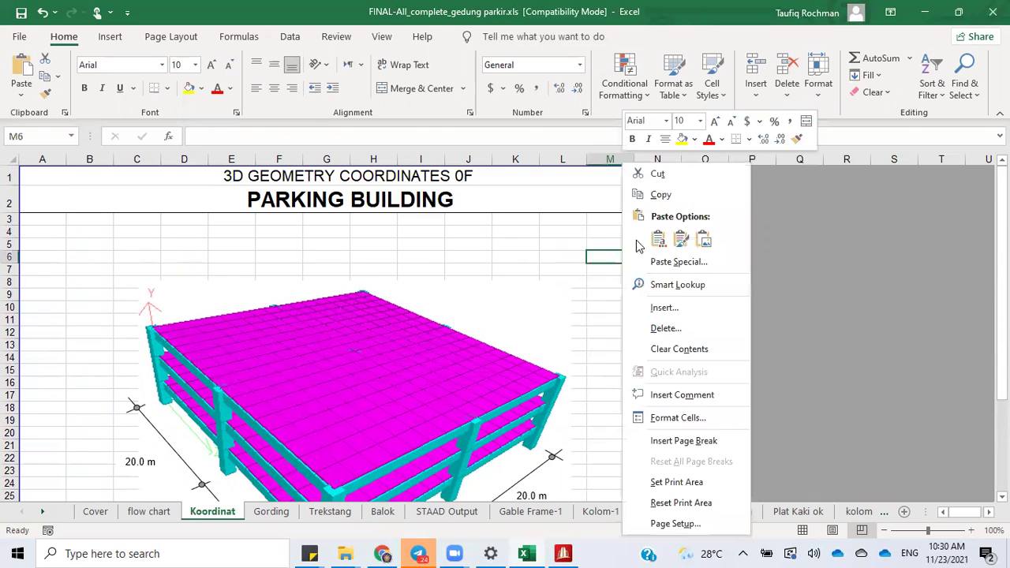
pyautogui.click(966, 98)
pyautogui.click(966, 98)
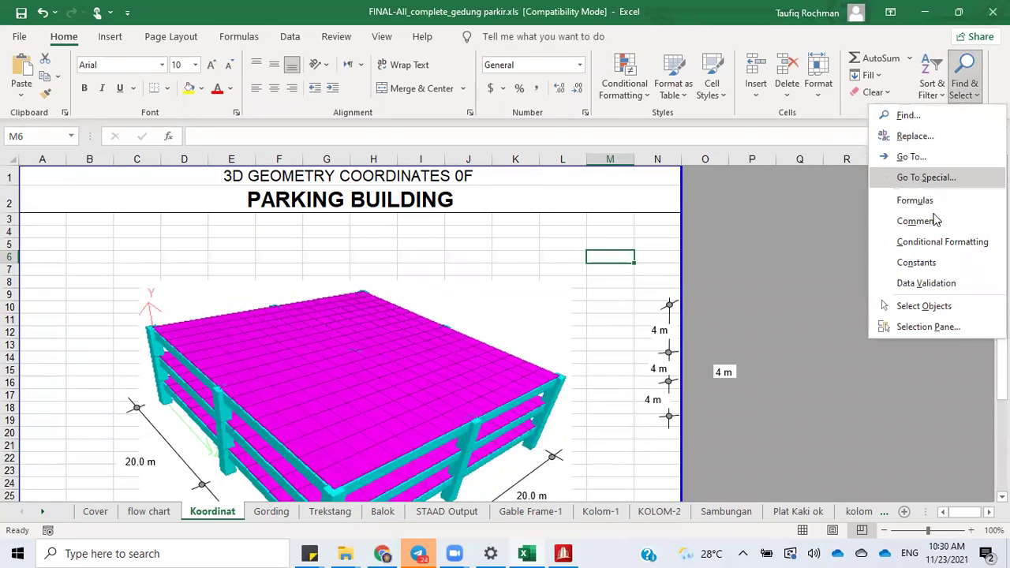
pyautogui.click(956, 309)
pyautogui.moveTo(613, 272); pyautogui.dragTo(705, 470)
pyautogui.press('Down')
pyautogui.press('Down')
pyautogui.press('Down')
pyautogui.press('Down')
pyautogui.press('Down')
pyautogui.press('Down')
pyautogui.press('Down')
pyautogui.press('Down')
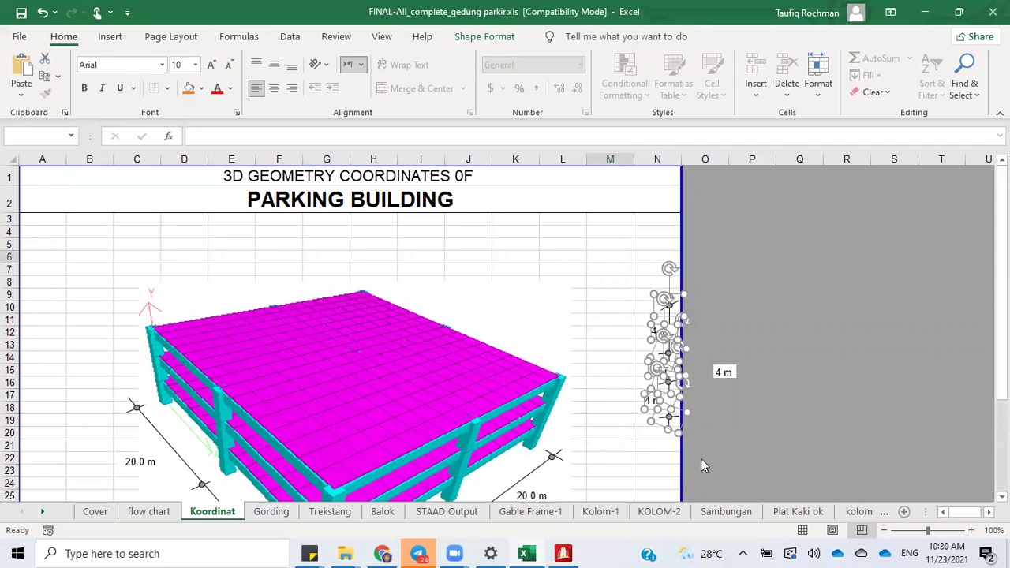
pyautogui.press('Down')
pyautogui.press('Down')
pyautogui.press('Down')
pyautogui.press('Down')
pyautogui.press('Down')
pyautogui.press('Down')
pyautogui.press('Down')
pyautogui.press('Down')
pyautogui.press('Down')
pyautogui.press('Down')
pyautogui.press('Down')
pyautogui.press('Down')
pyautogui.press('Up')
pyautogui.press('Up')
pyautogui.press('Up')
pyautogui.press('Up')
pyautogui.press('Up')
pyautogui.press('Up')
pyautogui.press('Up')
pyautogui.press('Up')
pyautogui.press('Up')
pyautogui.press('Up')
pyautogui.press('Up')
pyautogui.press('Up')
pyautogui.press('Up')
pyautogui.press('Up')
pyautogui.press('Down')
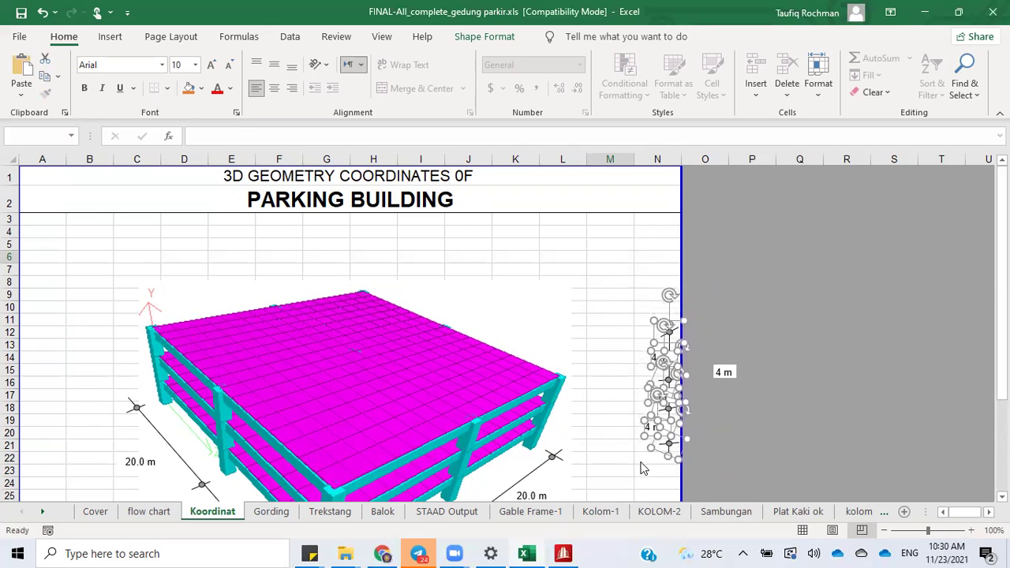
pyautogui.click(642, 468)
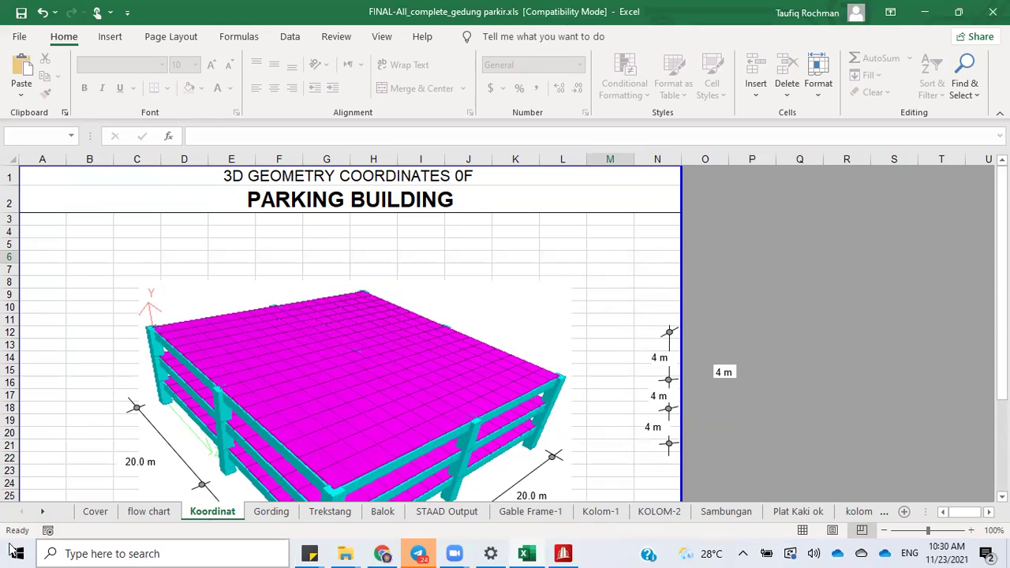
# Step: Rename the sheet "Kolom hancur tekan" as "AXIAL CONTROLLED"
pyautogui.click(44, 513)
pyautogui.click(44, 514)
pyautogui.click(44, 513)
pyautogui.click(44, 513)
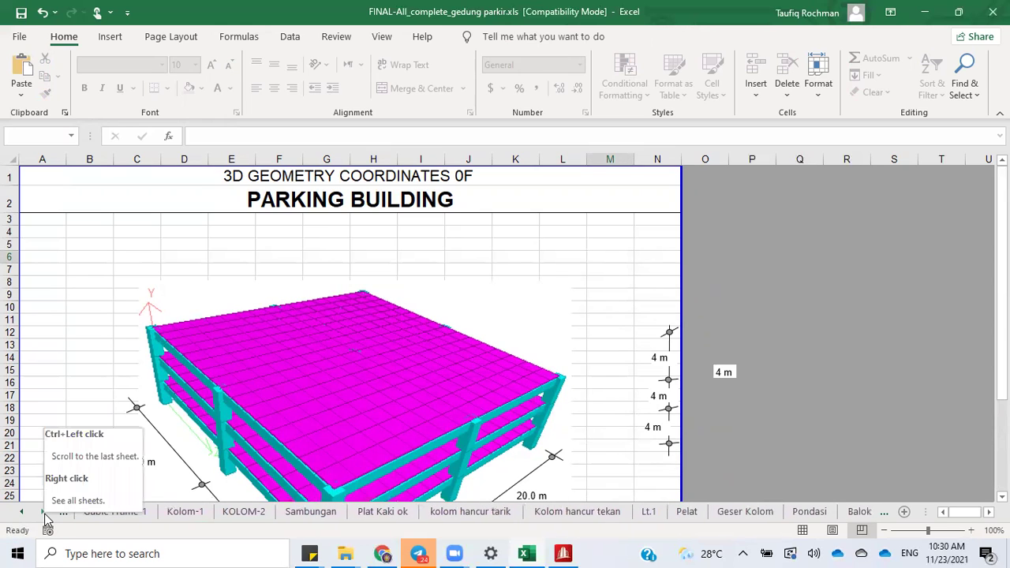
pyautogui.click(581, 513)
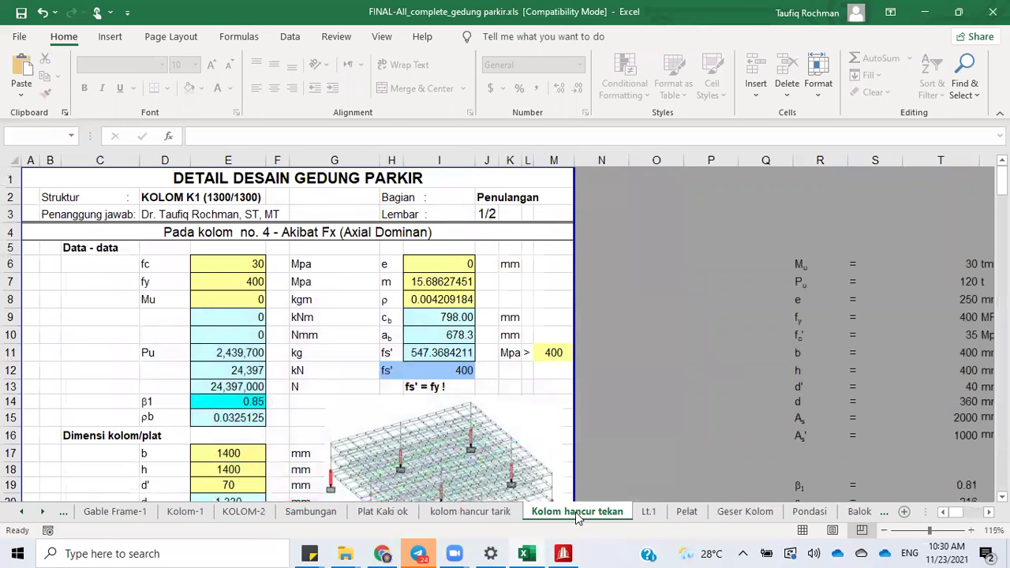
pyautogui.rightClick(577, 514)
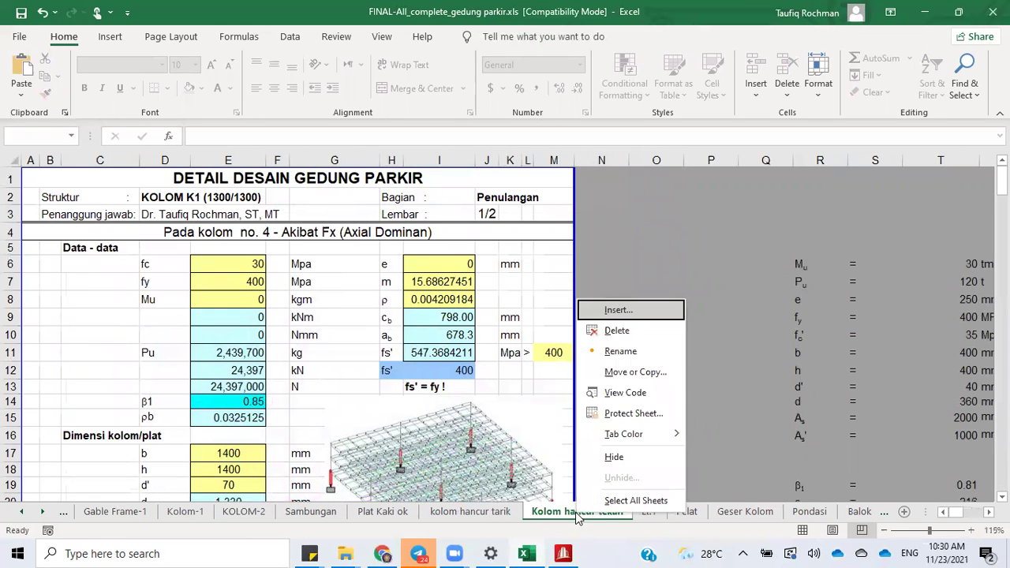
pyautogui.click(631, 353)
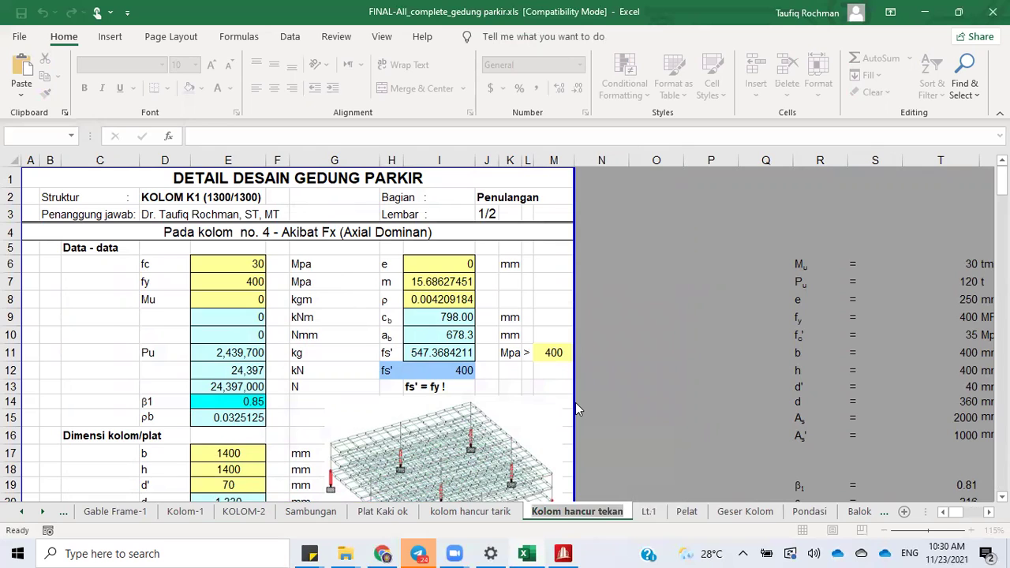
pyautogui.write('AXIAL')
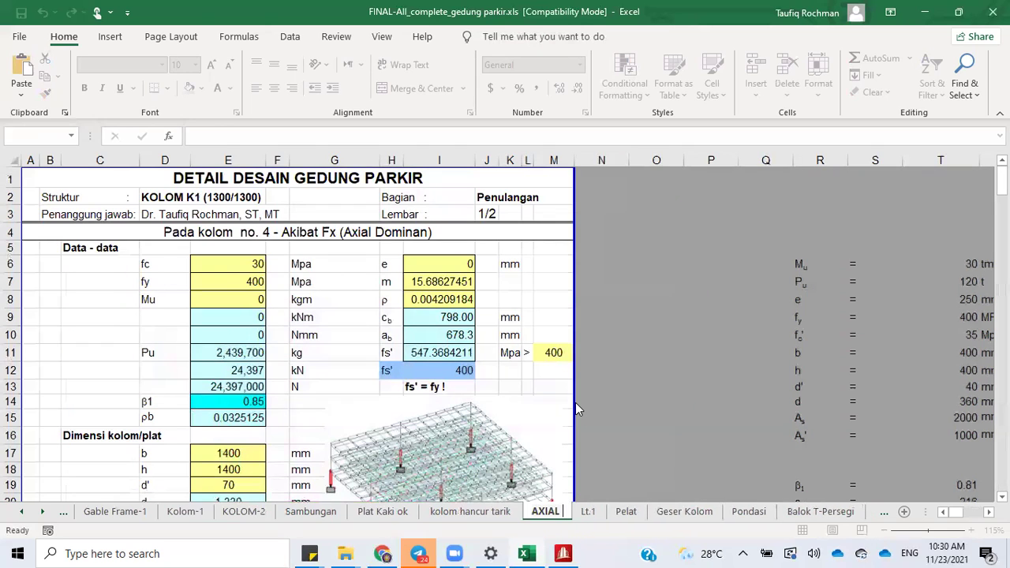
pyautogui.write(' C')
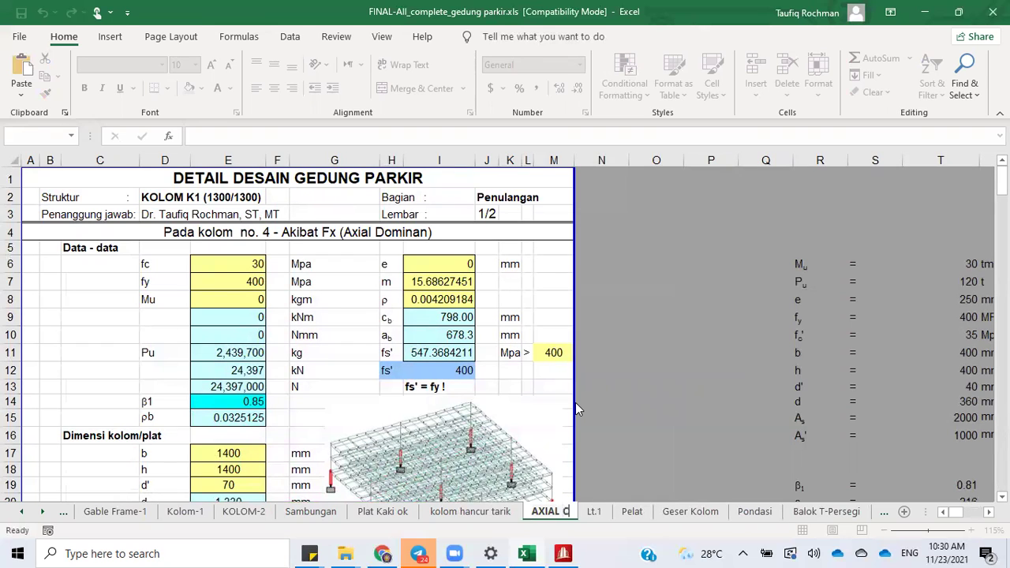
pyautogui.write('ONROLLED')
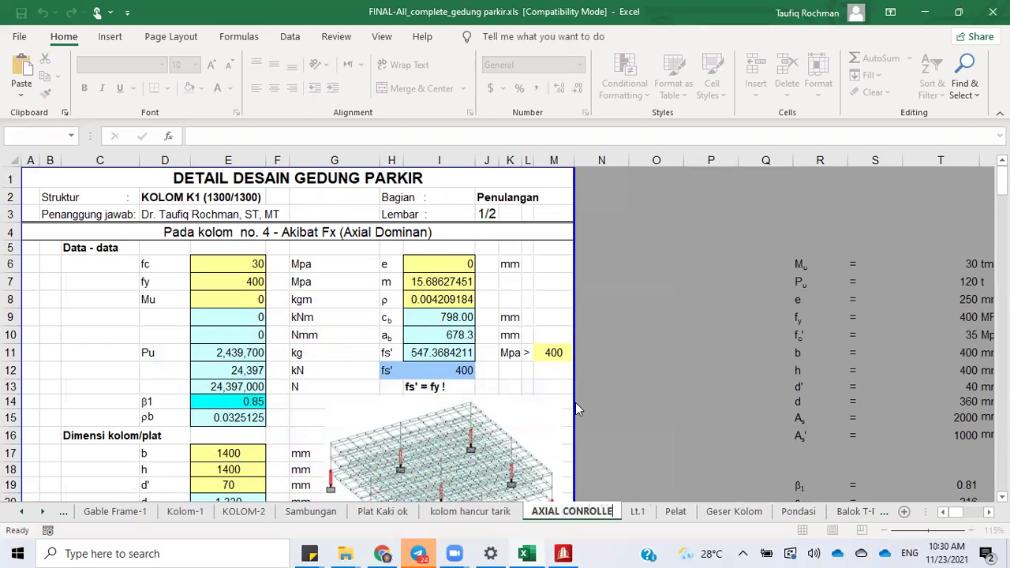
pyautogui.press('Return')
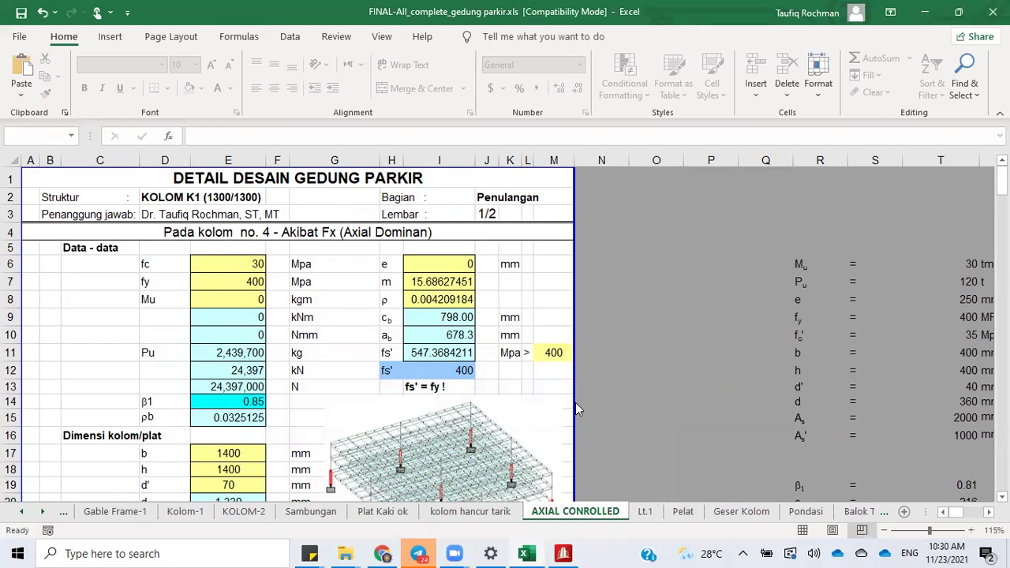
pyautogui.doubleClick(588, 513)
pyautogui.click(580, 515)
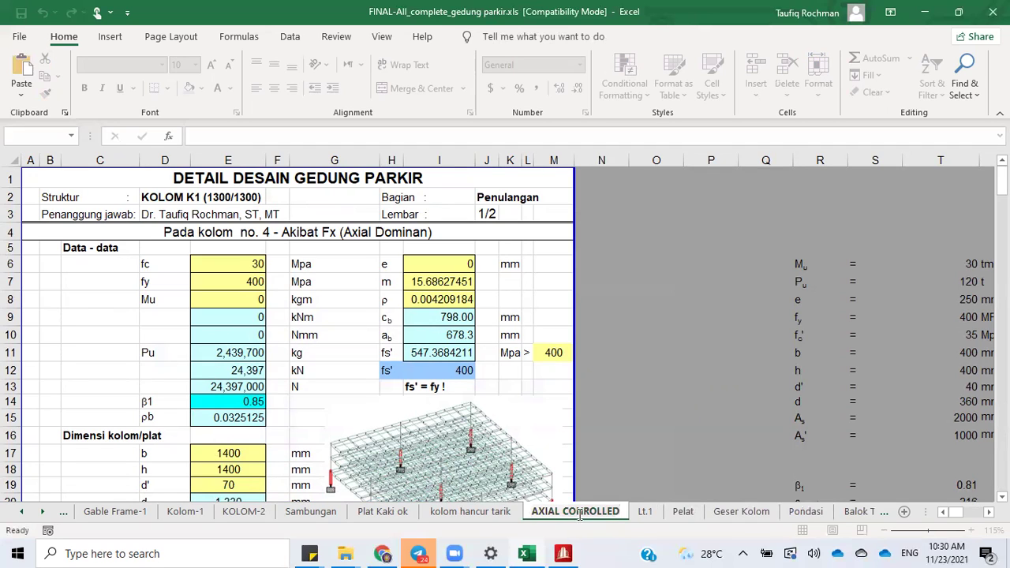
pyautogui.write('T')
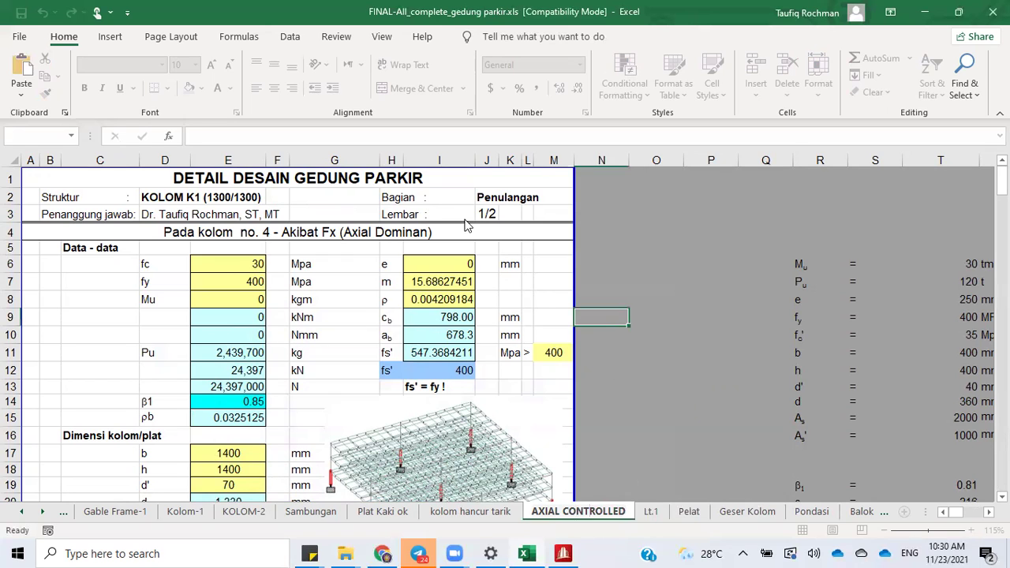
pyautogui.press('Return')
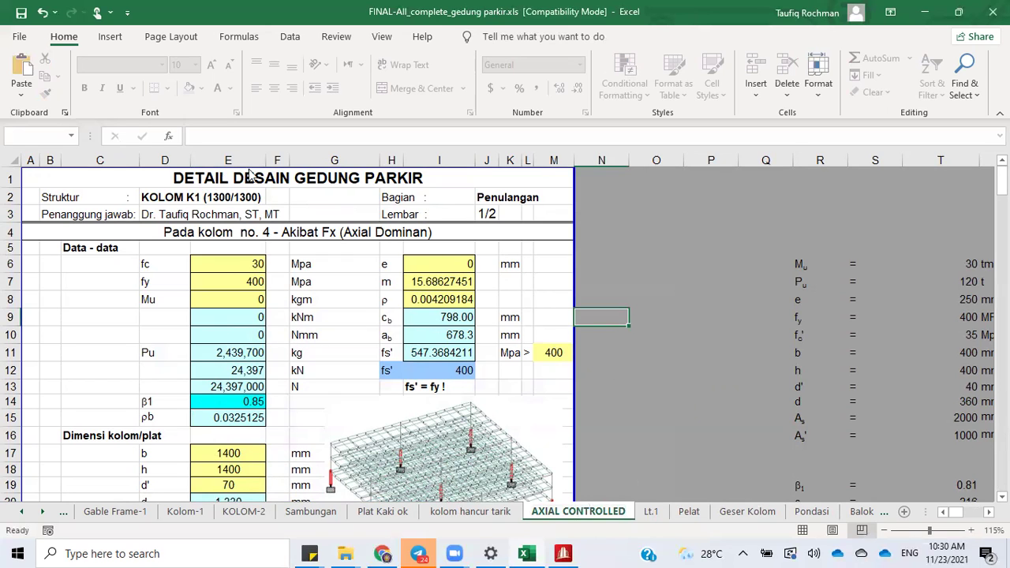
# Step: Change the sheet title in A1 to "DETAILED DESIGN OF PARKING BUILDING"
pyautogui.doubleClick(290, 178)
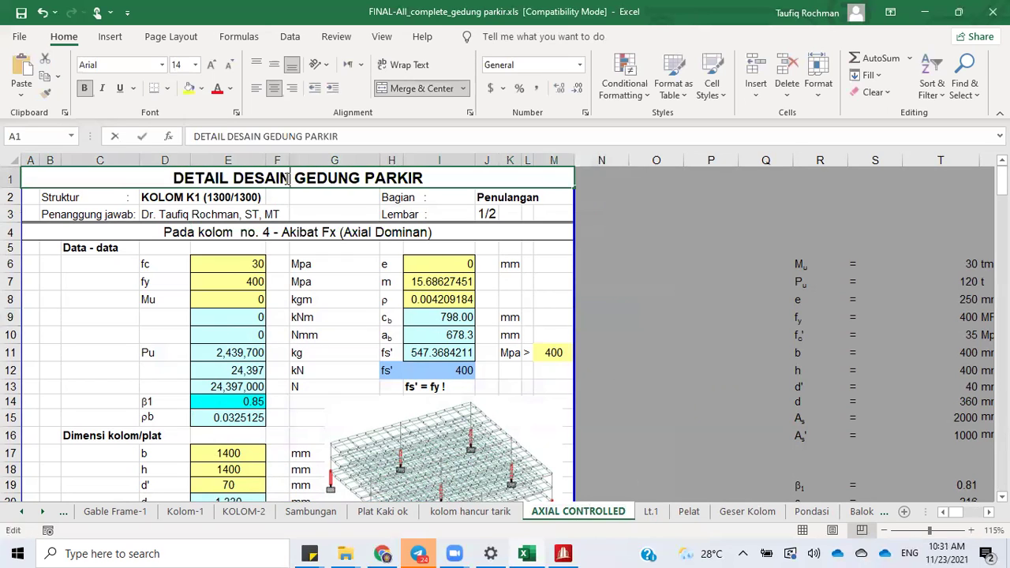
pyautogui.moveTo(246, 178); pyautogui.dragTo(227, 186)
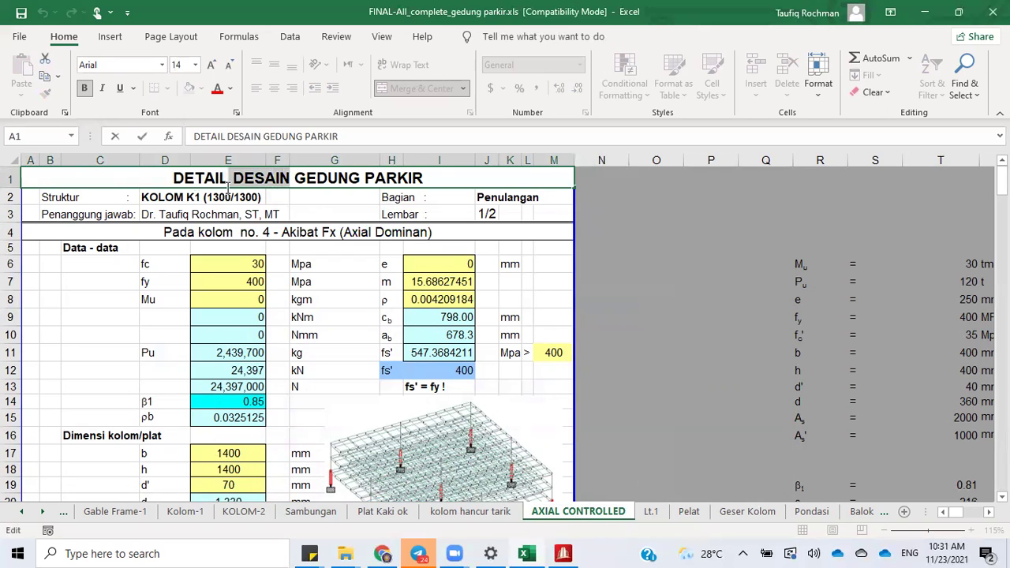
pyautogui.write('ED DESIGN ')
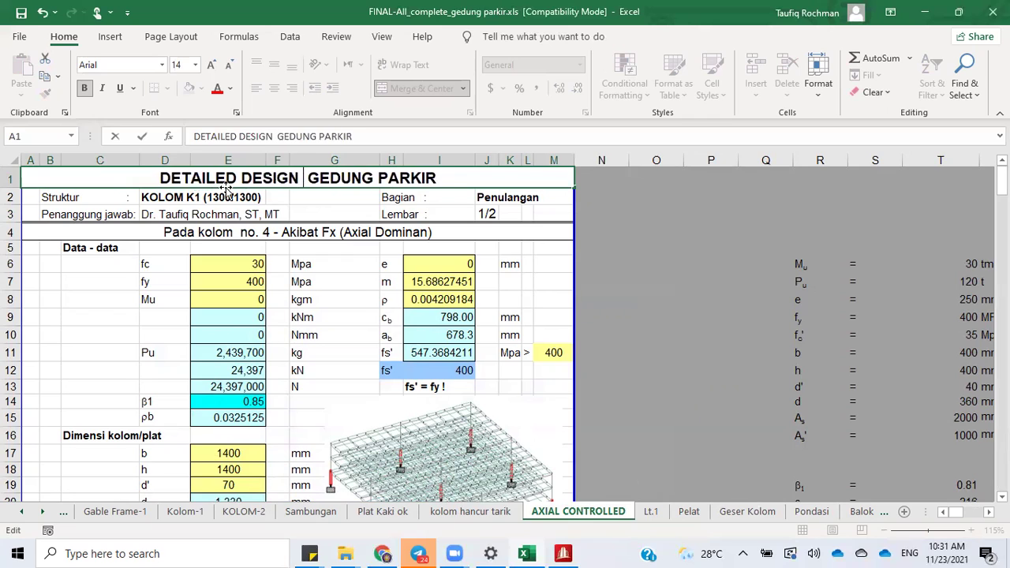
pyautogui.write('OF')
pyautogui.press('Delete')
pyautogui.press('Delete')
pyautogui.press('Delete')
pyautogui.press('Delete')
pyautogui.press('Delete')
pyautogui.press('Delete')
pyautogui.press('Delete')
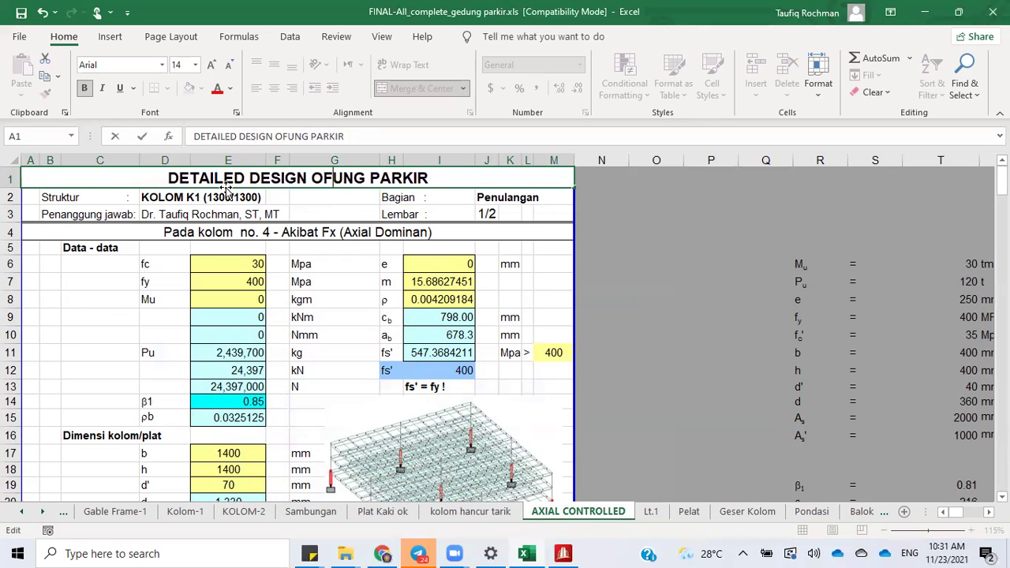
pyautogui.press('Delete')
pyautogui.press('Delete')
pyautogui.press('Delete')
pyautogui.press('Delete')
pyautogui.press('Delete')
pyautogui.press('Delete')
pyautogui.press('Delete')
pyautogui.write('P')
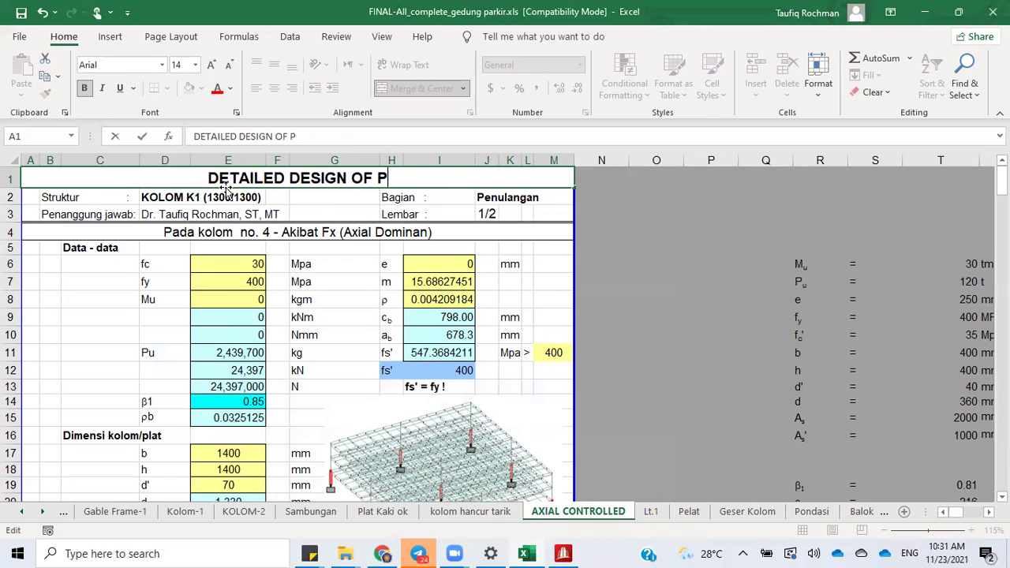
pyautogui.write('ARKING BUILDING')
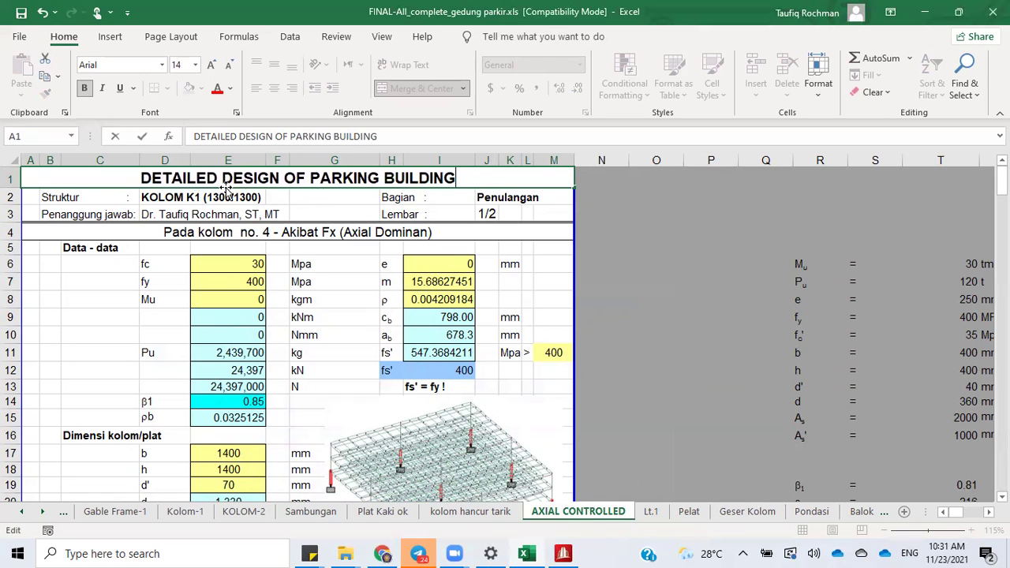
pyautogui.press('Return')
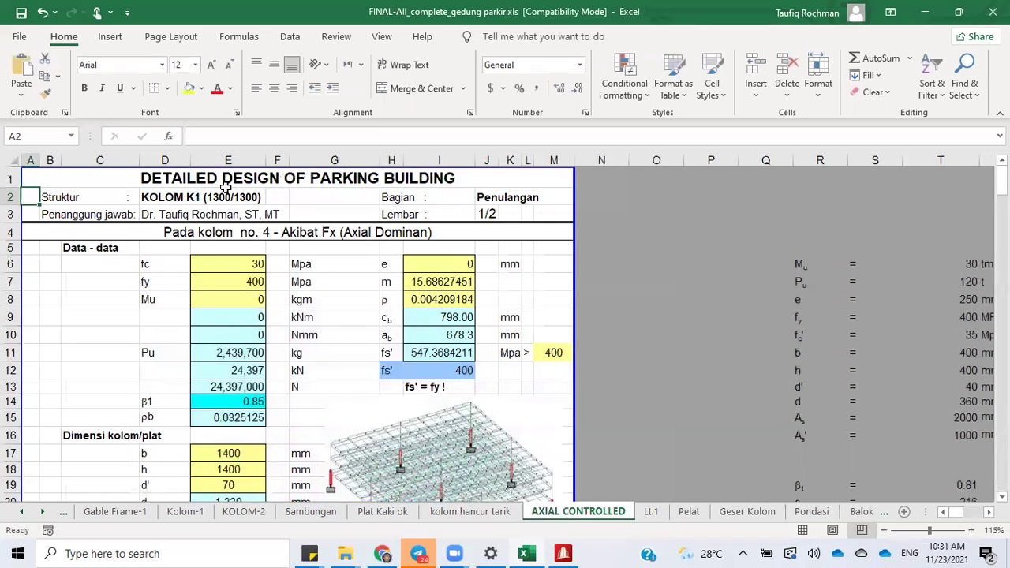
# Step: Change the structure entry in D2 to "COLUMN K1 (1300/1300)" and clear the responsible person's name in D3
pyautogui.doubleClick(158, 198)
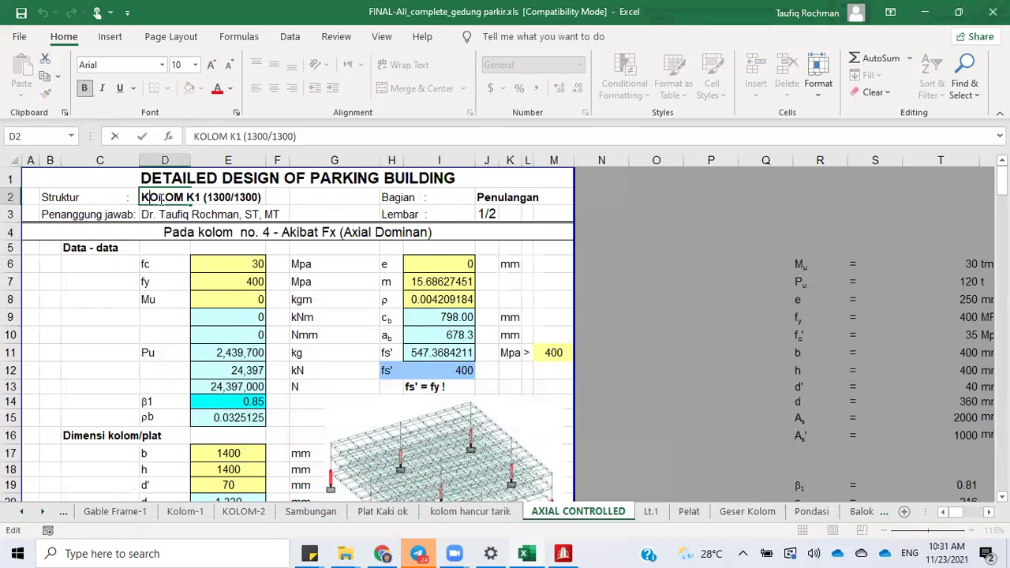
pyautogui.moveTo(187, 199); pyautogui.dragTo(141, 199)
pyautogui.write('C')
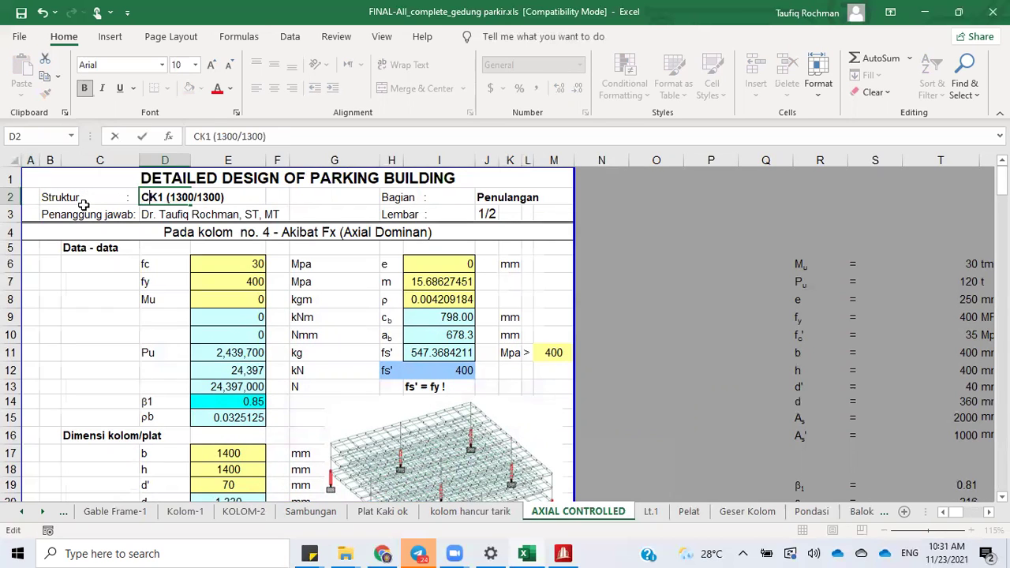
pyautogui.write('OLUMN')
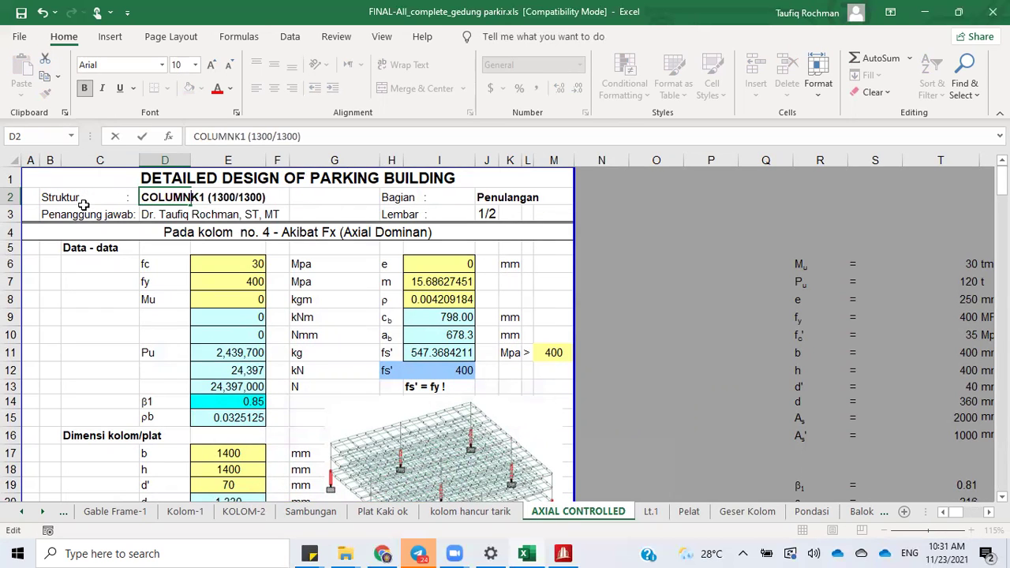
pyautogui.press('Return')
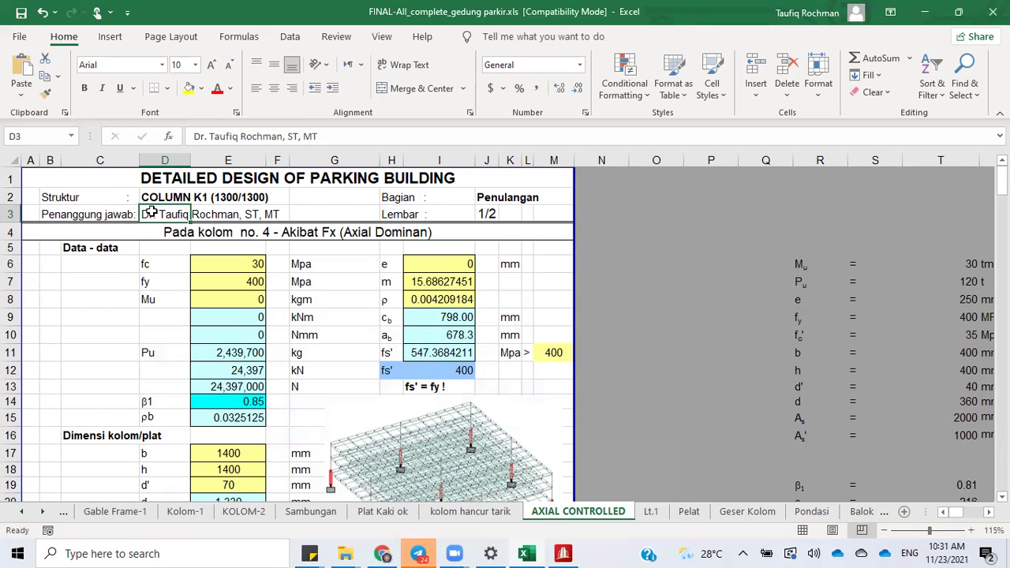
pyautogui.press('Delete')
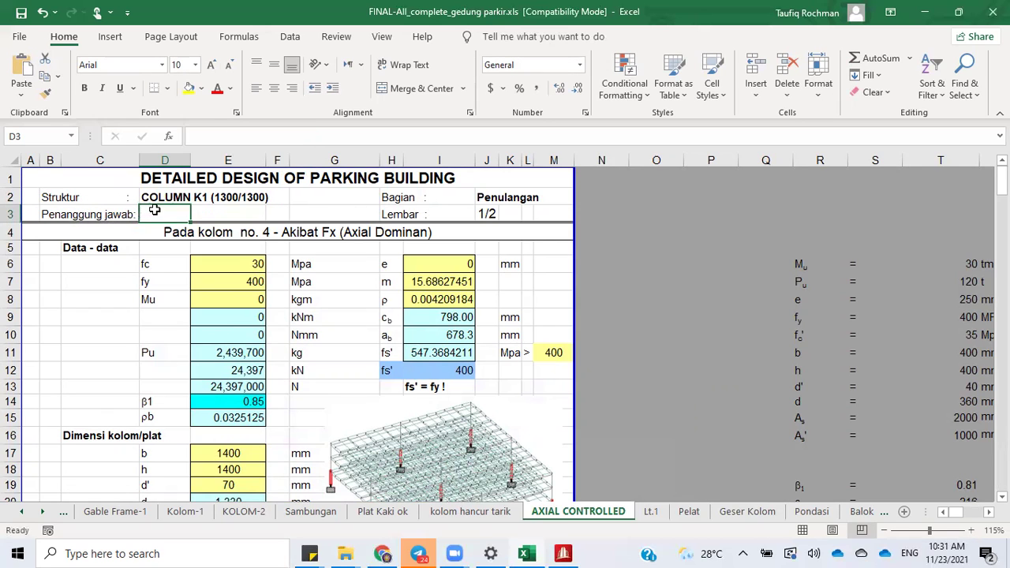
# Step: Replace the header labels in B2 and B3 with "Structure" and "Engineer"
pyautogui.click(56, 197)
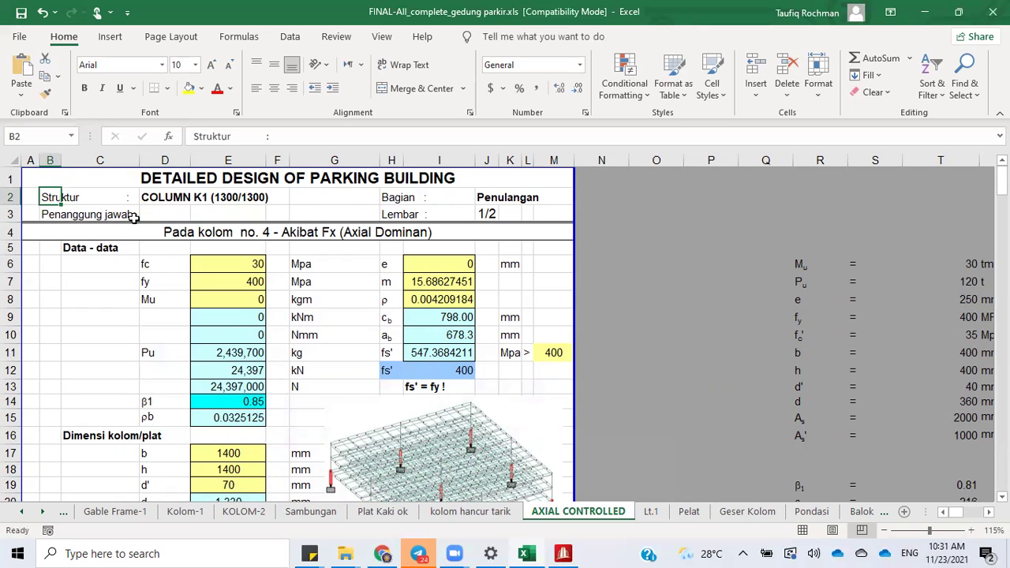
pyautogui.write('Structure')
pyautogui.press('Return')
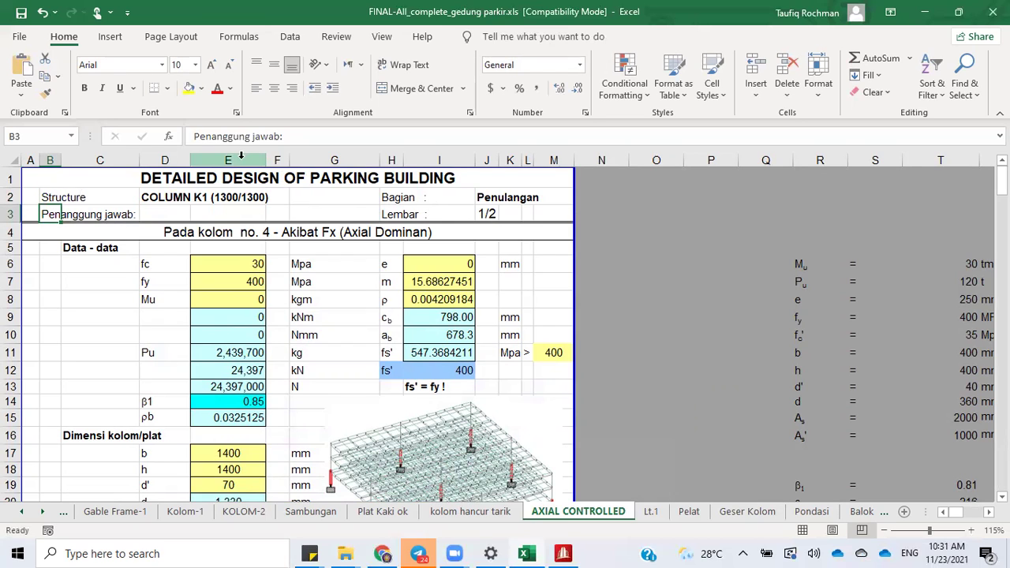
pyautogui.write('Eng')
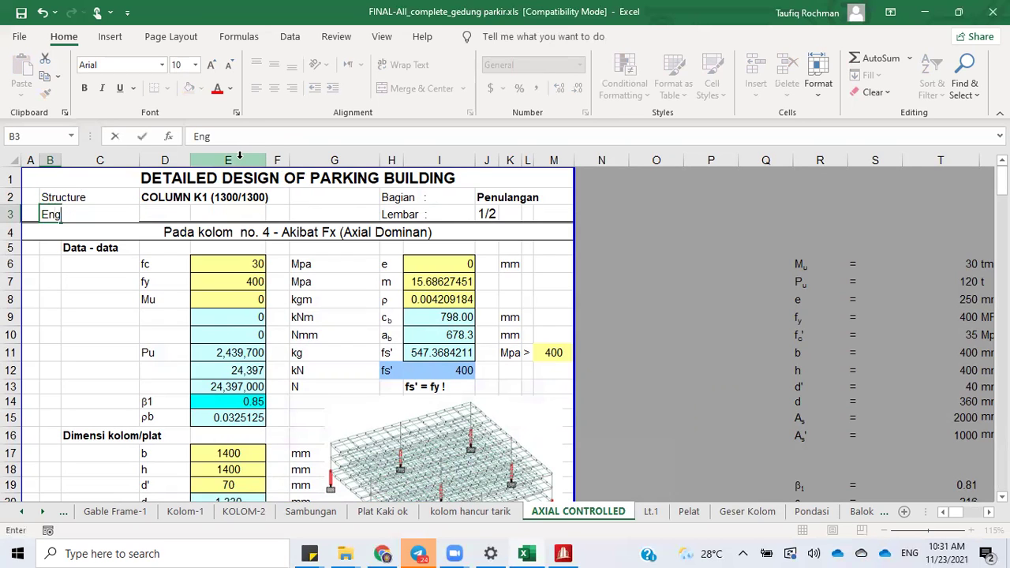
pyautogui.write('ineer')
pyautogui.press('Return')
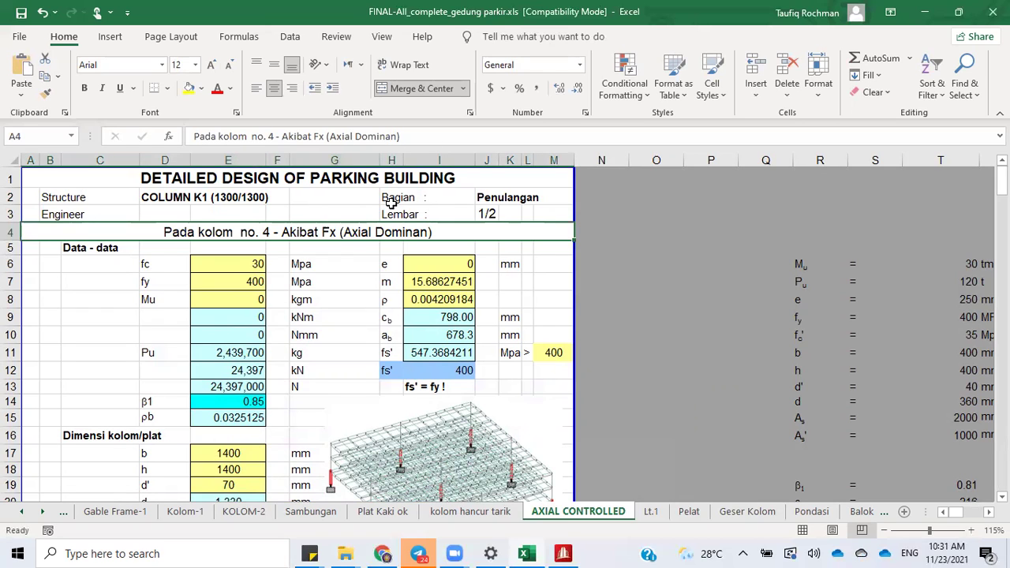
# Step: Replace the header entries in H2 and J2 with "Part" and "Reinforcement", and clear the "Lembar" label in H3
pyautogui.click(391, 204)
pyautogui.write('Part')
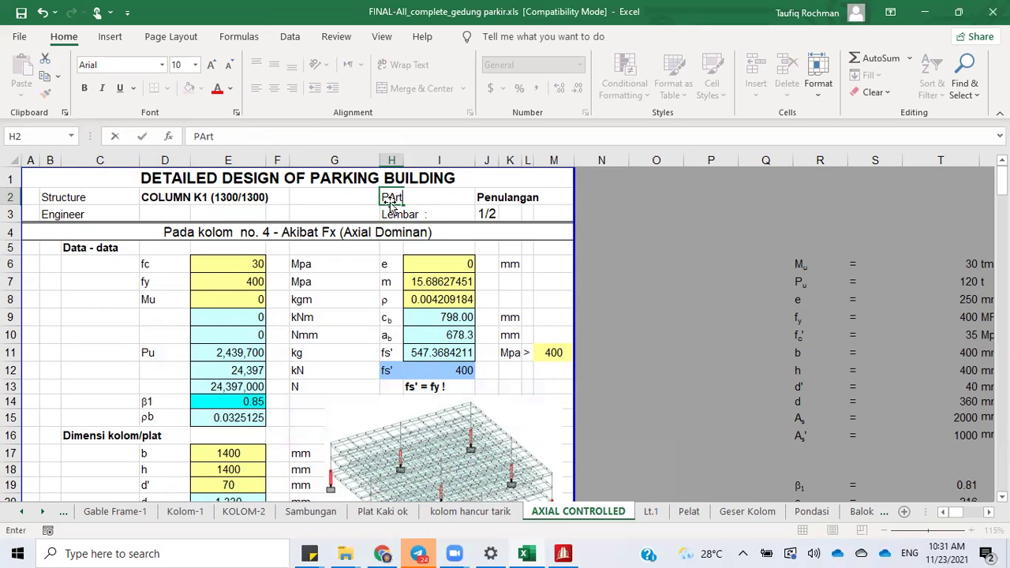
pyautogui.press('Return')
pyautogui.click(480, 199)
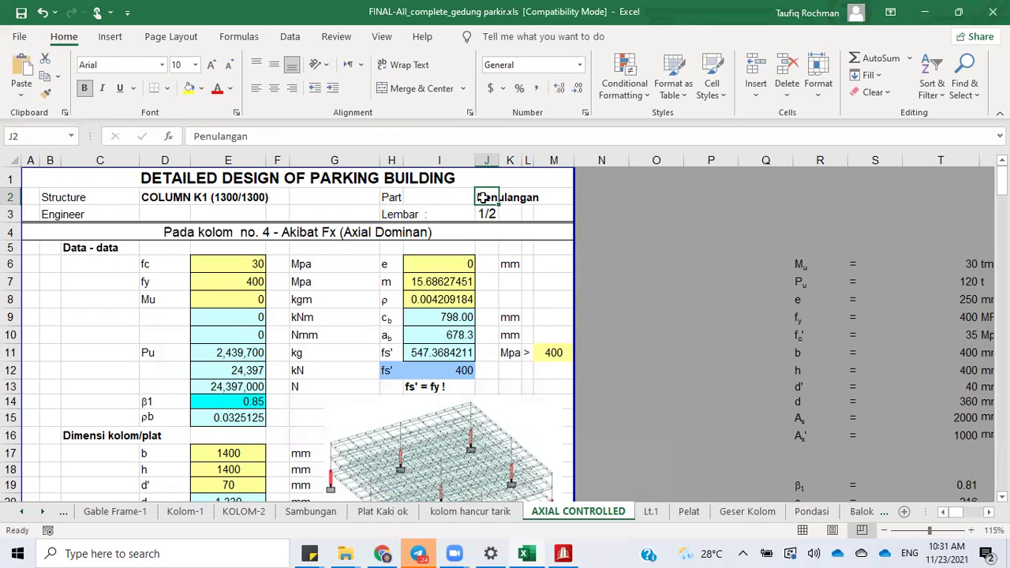
pyautogui.write('Reinforcement')
pyautogui.press('Return')
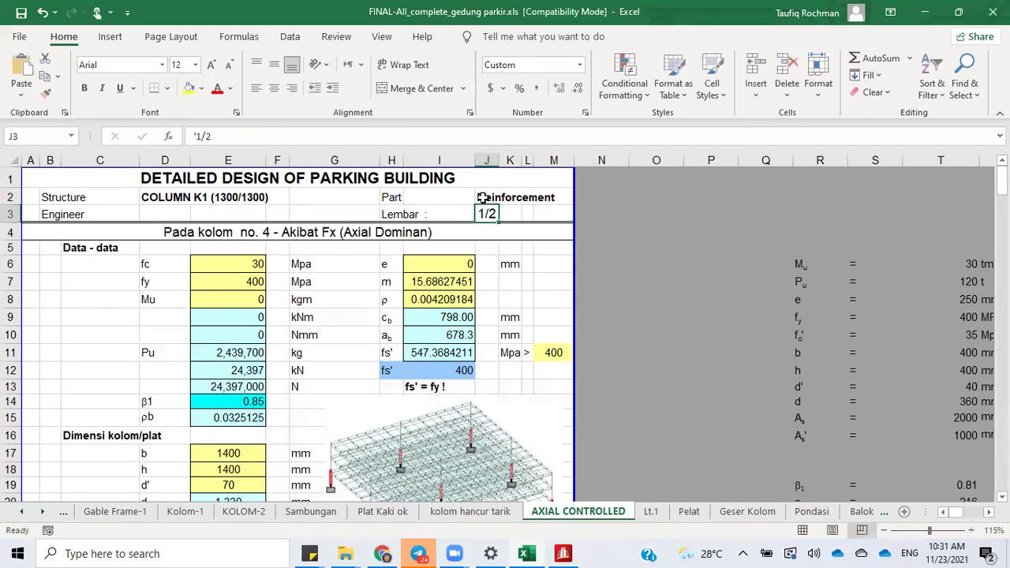
pyautogui.click(394, 216)
pyautogui.press('Delete')
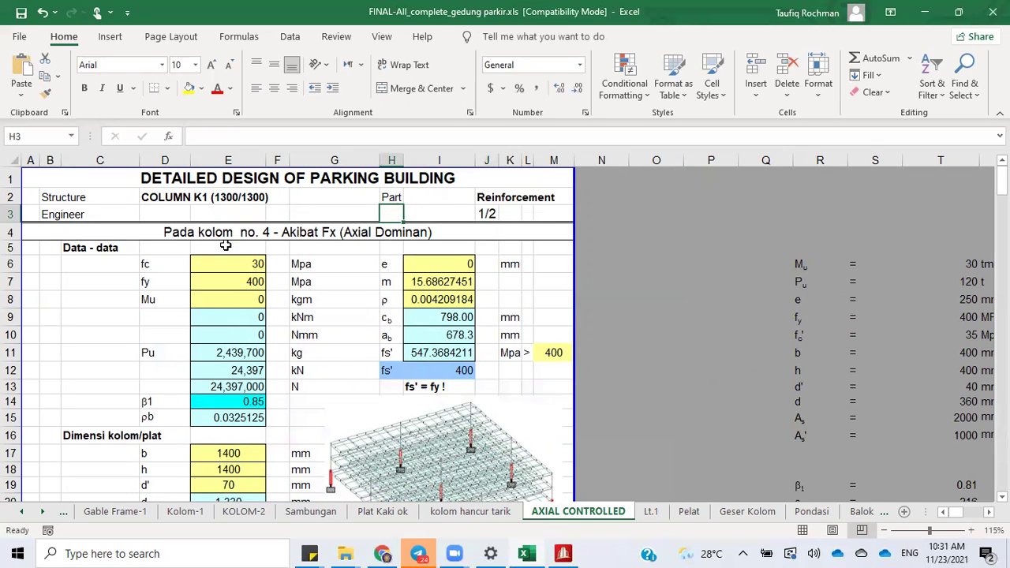
# Step: Switch to the park-building model in STAAD.Pro and select all columns, the beams parallel to Y, in the Analytical Modeling workflow
pyautogui.click(563, 553)
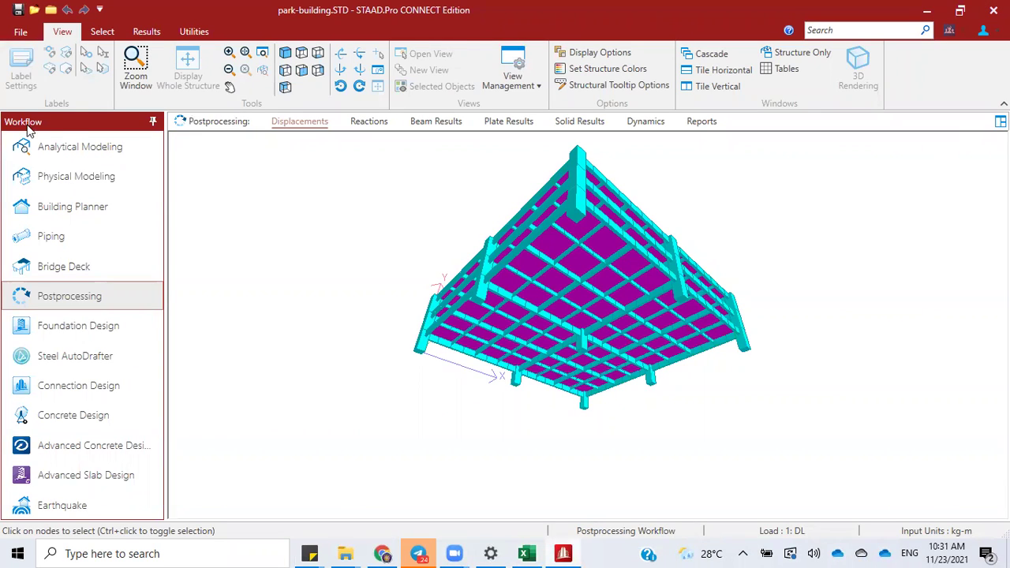
pyautogui.click(68, 146)
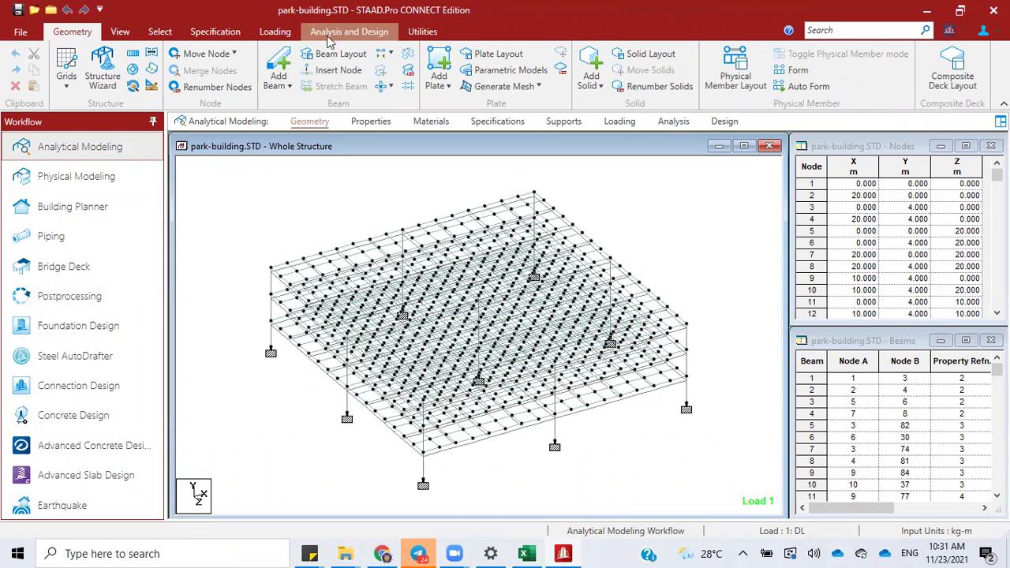
pyautogui.click(160, 31)
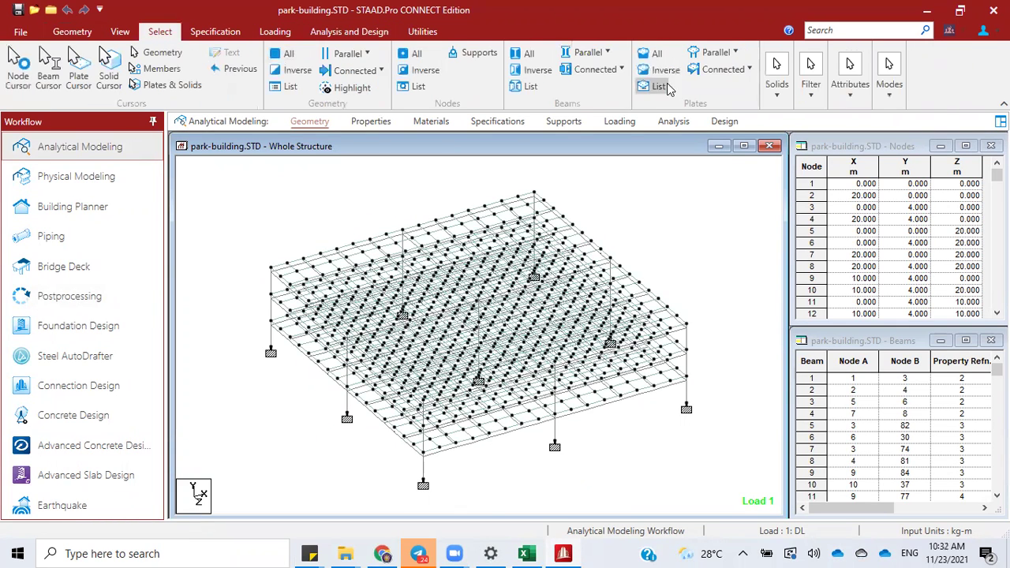
pyautogui.click(605, 52)
pyautogui.click(601, 93)
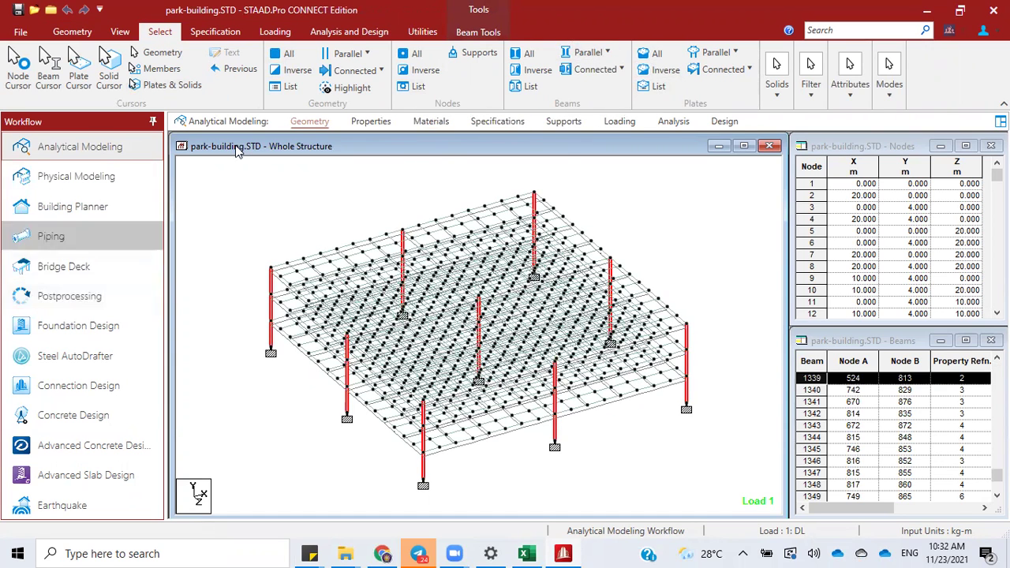
# Step: Run the structural analysis of the park-building model and close the analysis progress window once it finishes
pyautogui.click(360, 33)
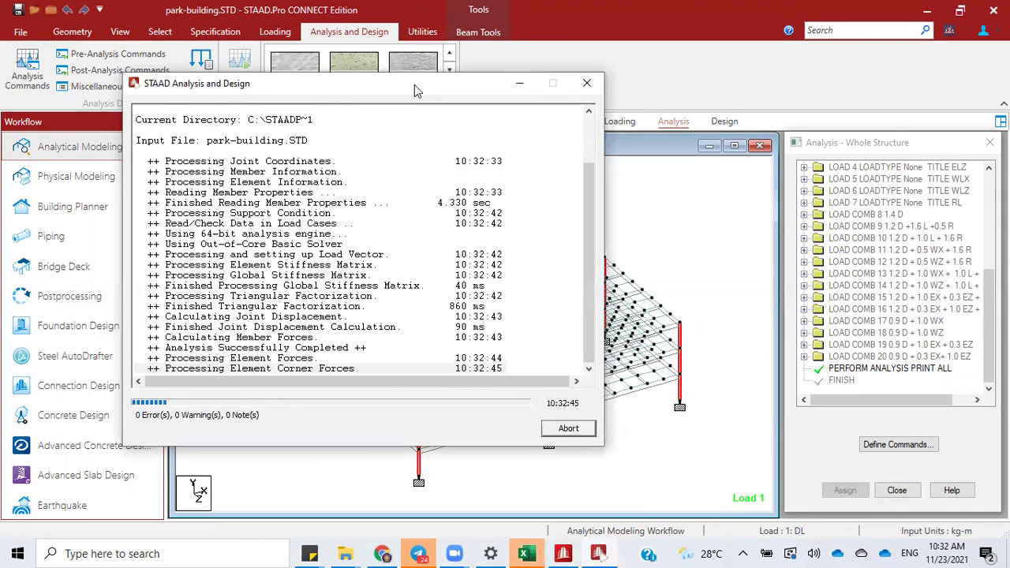
pyautogui.moveTo(413, 84); pyautogui.dragTo(567, 113)
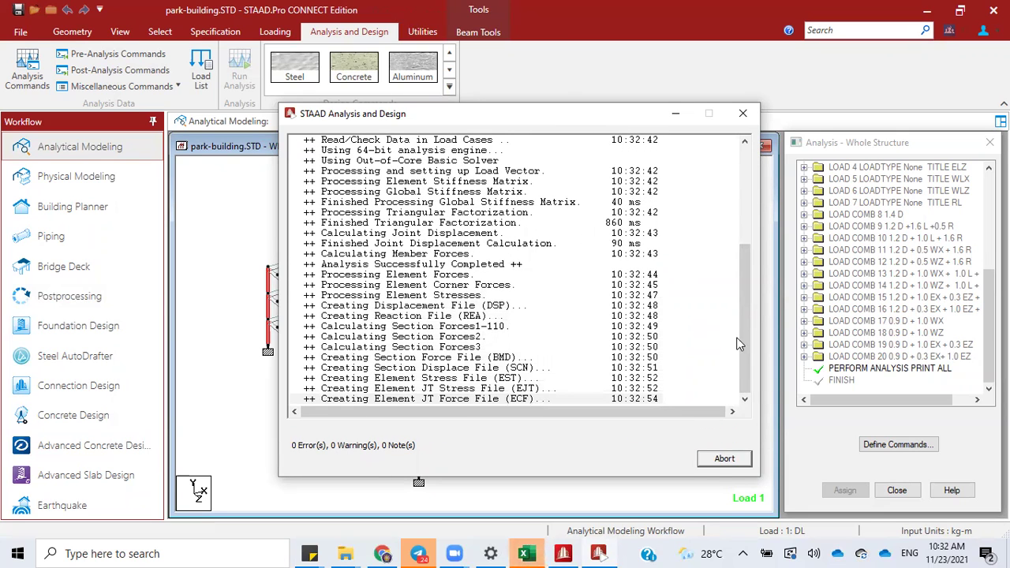
pyautogui.click(725, 460)
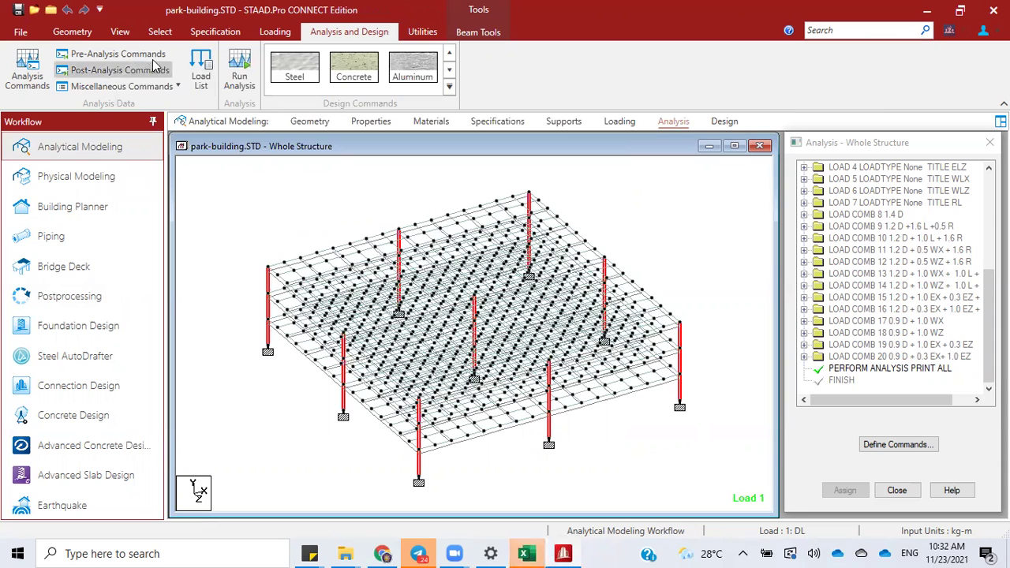
# Step: Display only the selected columns in the structure view and switch to the Postprocessing workflow
pyautogui.click(123, 35)
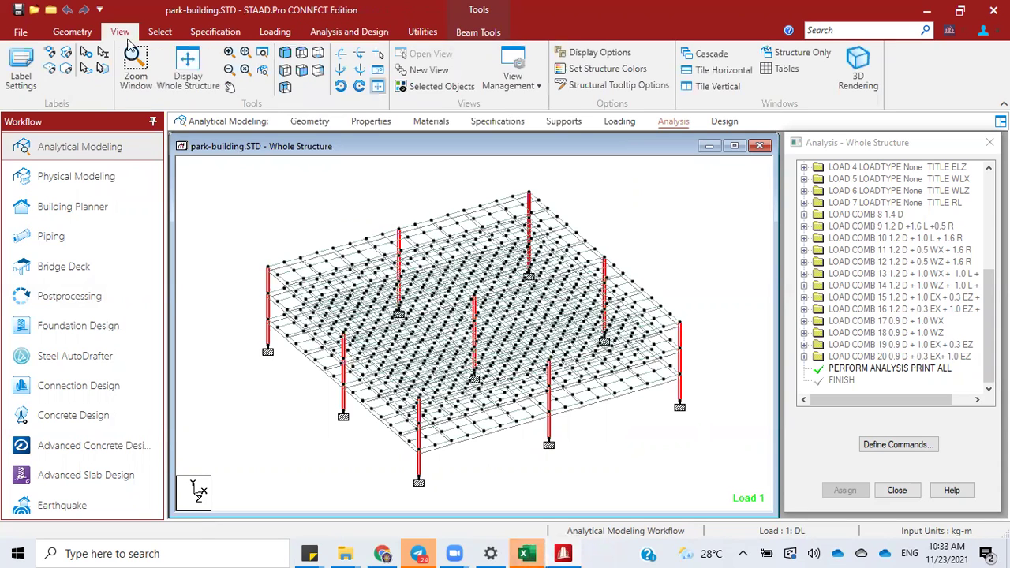
pyautogui.click(440, 86)
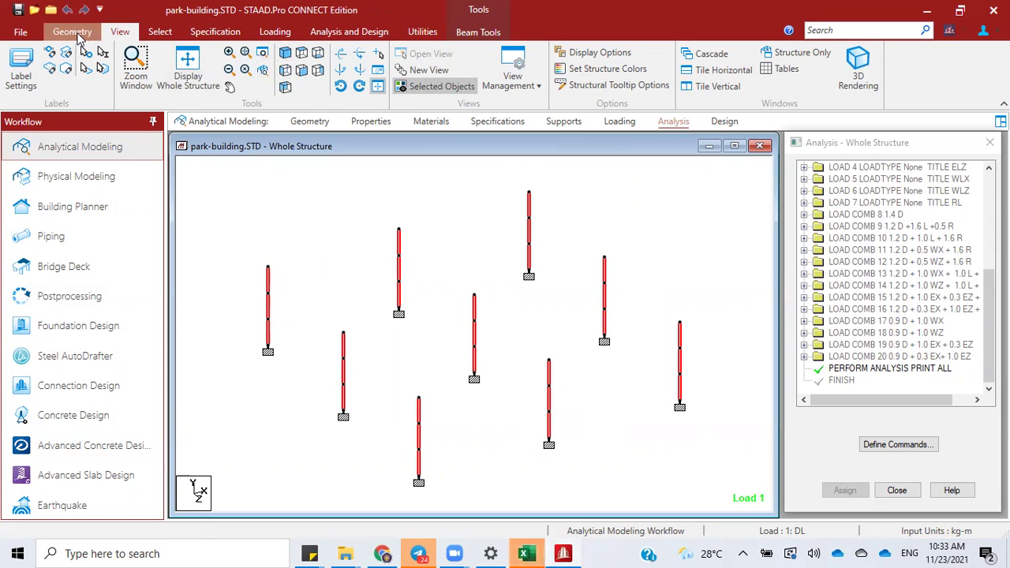
pyautogui.click(70, 298)
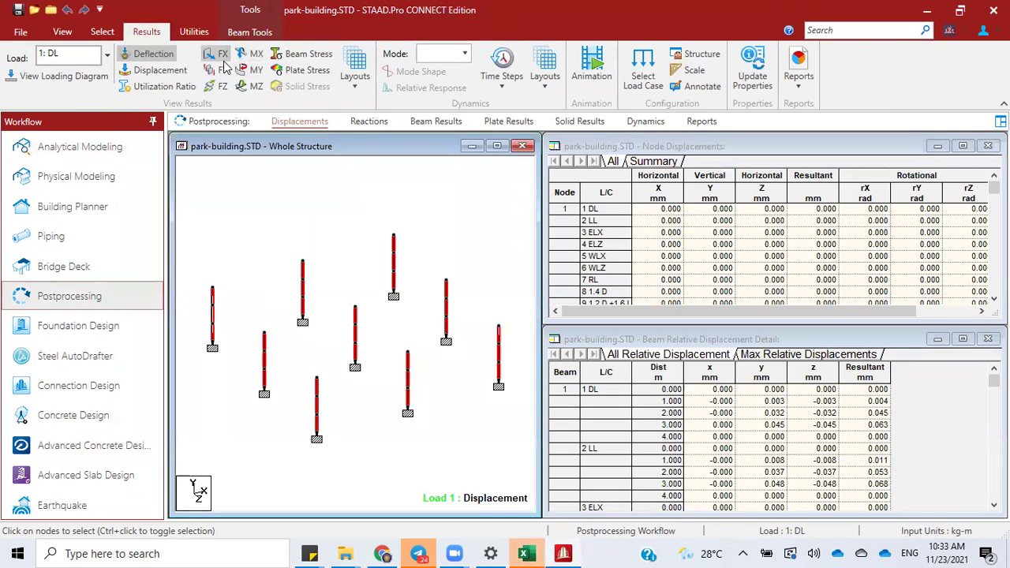
# Step: Set the result load to combination 8: 1.4 D and show the axial force (FX) diagram on the columns
pyautogui.click(106, 55)
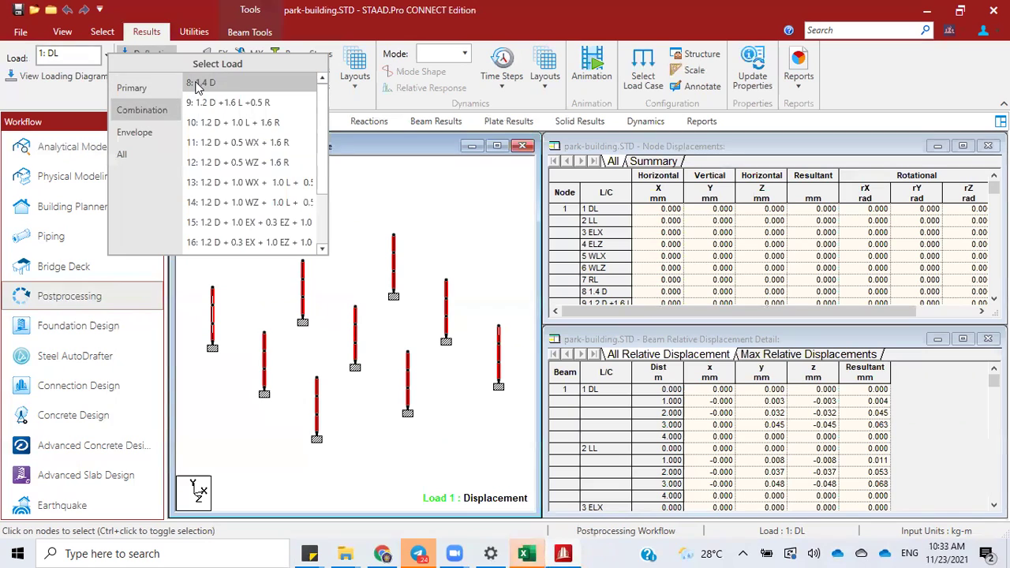
pyautogui.click(197, 84)
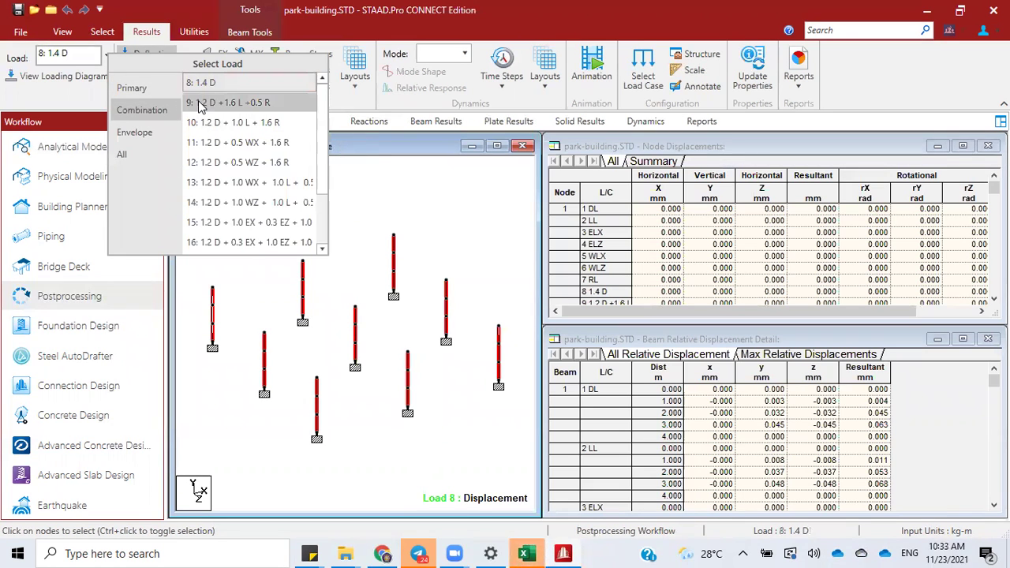
pyautogui.click(359, 153)
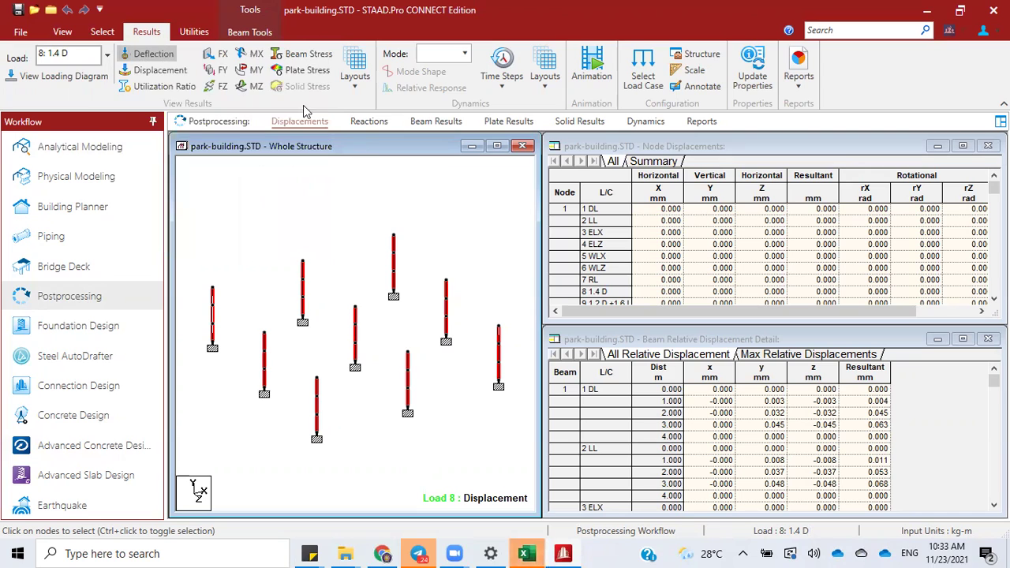
pyautogui.click(219, 54)
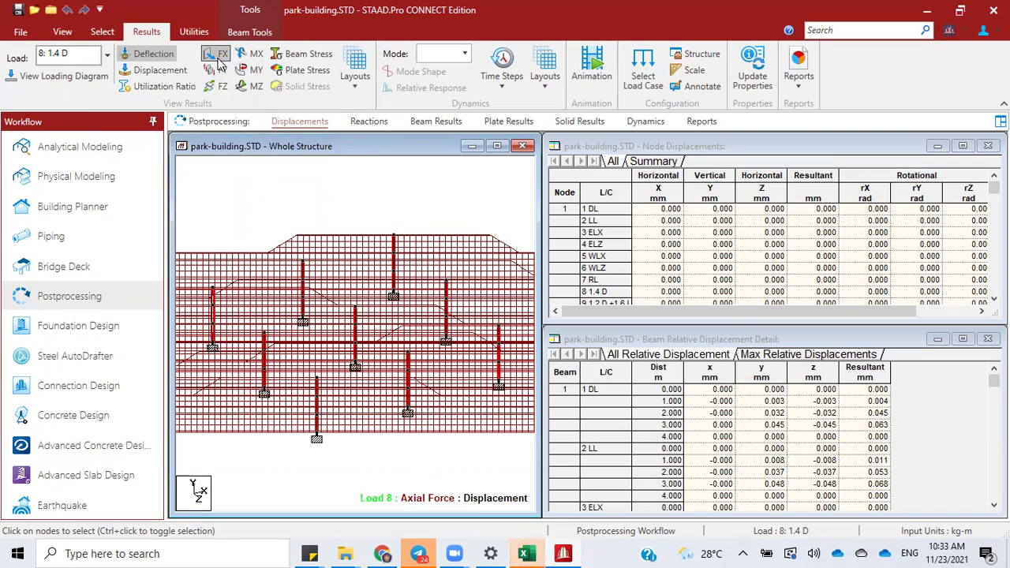
# Step: Set the axial result scale of the diagrams to 5000 kN per m
pyautogui.click(694, 70)
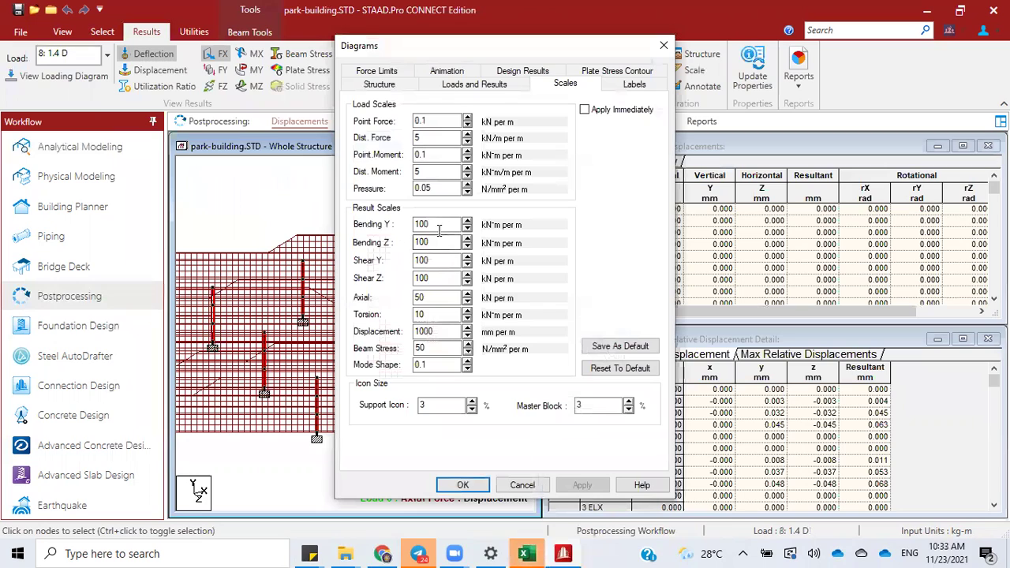
pyautogui.click(445, 295)
pyautogui.write('00')
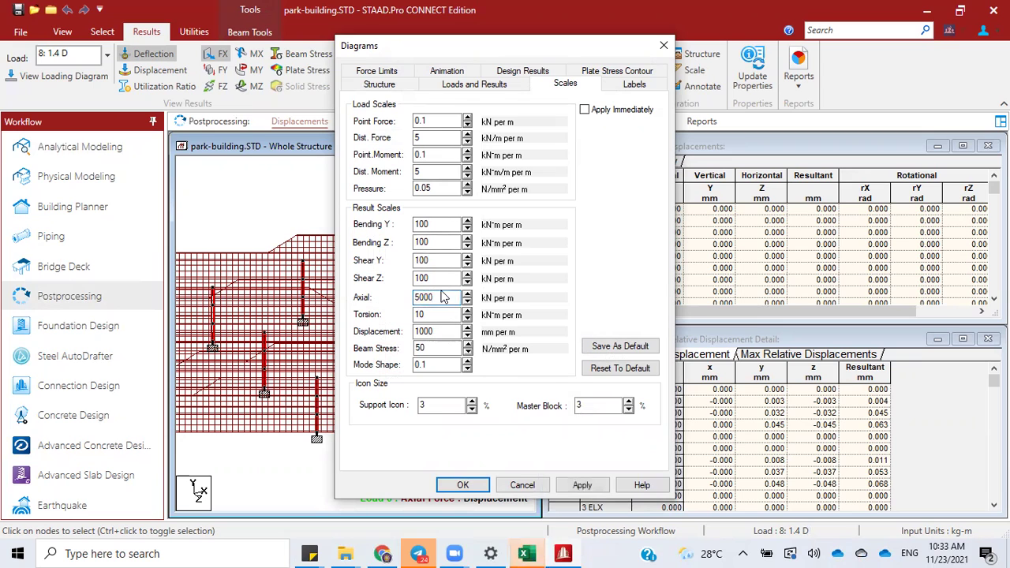
pyautogui.click(464, 485)
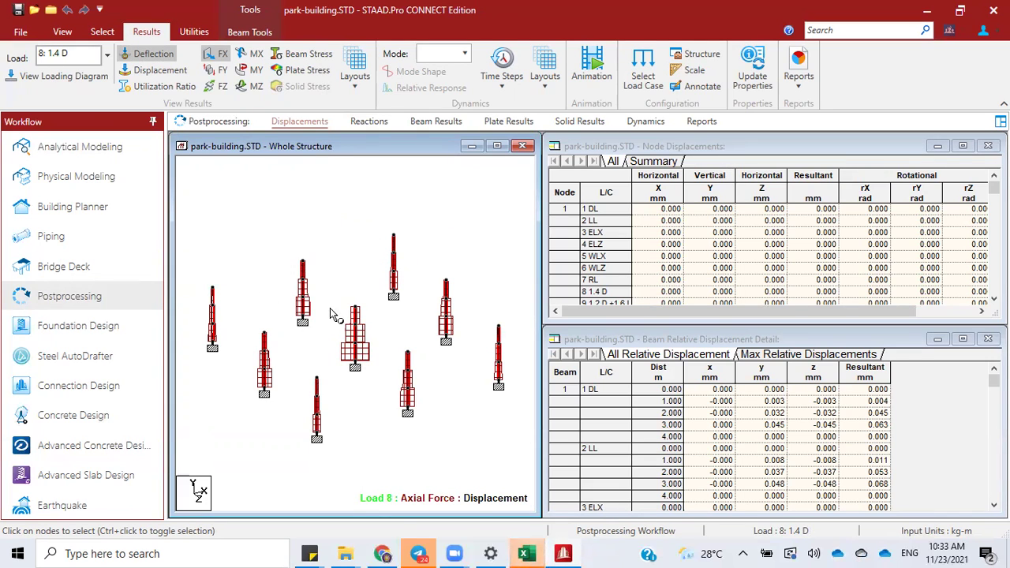
# Step: Start a Beam End Forces report sorted by axial force using absolute values
pyautogui.click(795, 89)
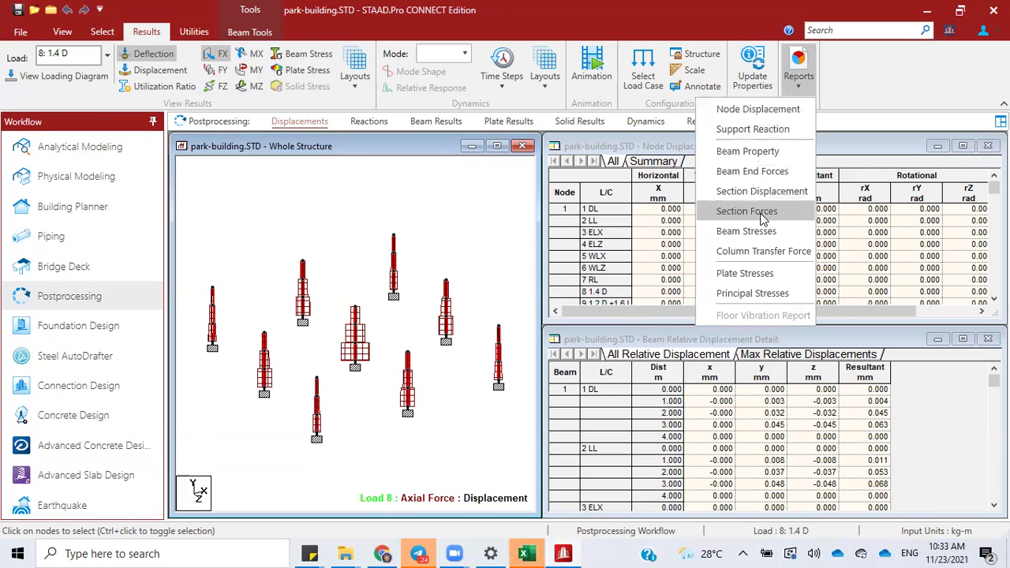
pyautogui.click(728, 178)
pyautogui.click(392, 214)
pyautogui.click(513, 225)
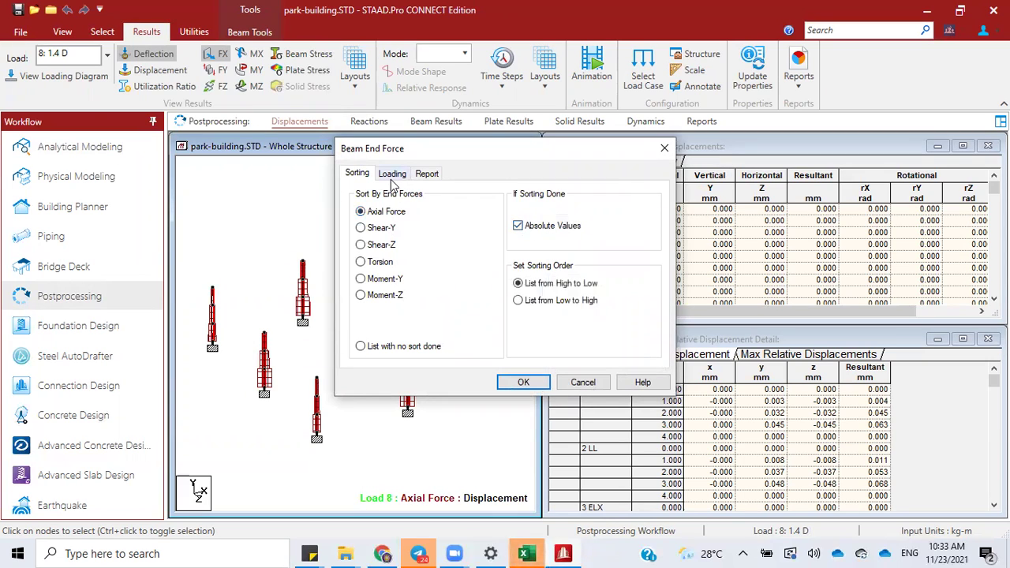
# Step: Restrict the report's load cases to the combinations from 8: 1.4 D onward, excluding primary cases 1 to 7, and generate the table
pyautogui.click(392, 176)
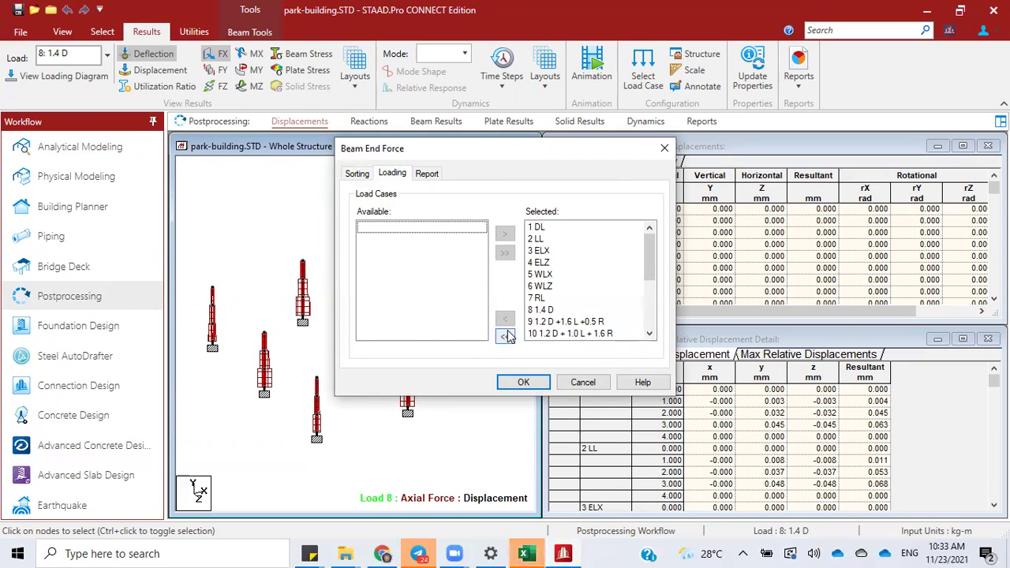
pyautogui.click(506, 336)
pyautogui.moveTo(429, 309); pyautogui.dragTo(447, 383)
pyautogui.moveTo(481, 268)
pyautogui.mouseDown()
pyautogui.moveTo(496, 283)
pyautogui.moveTo(510, 336)
pyautogui.moveTo(478, 292)
pyautogui.moveTo(478, 259)
pyautogui.mouseUp()
pyautogui.keyDown('shift'); pyautogui.click(418, 335); pyautogui.keyUp('shift')
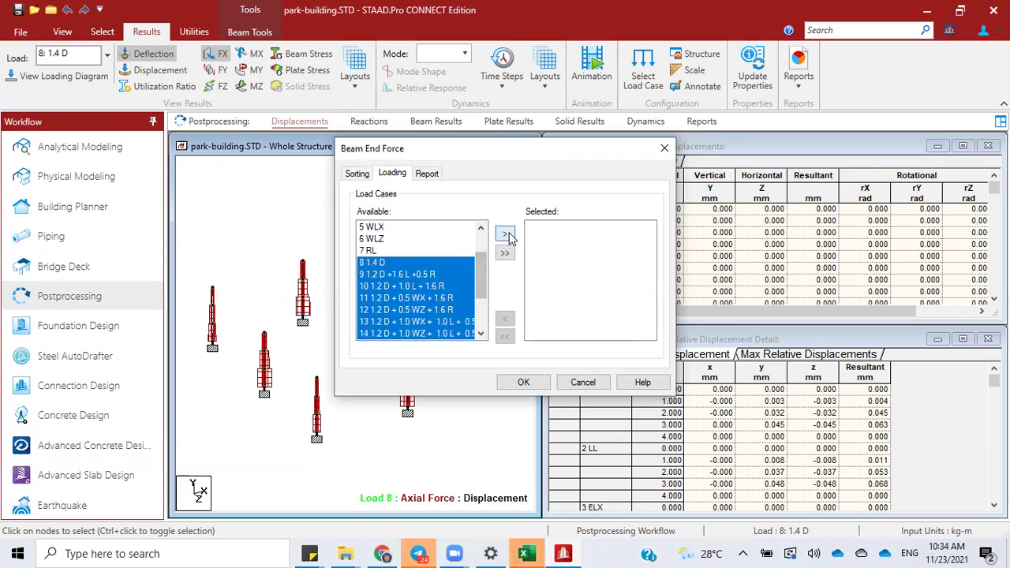
pyautogui.click(507, 234)
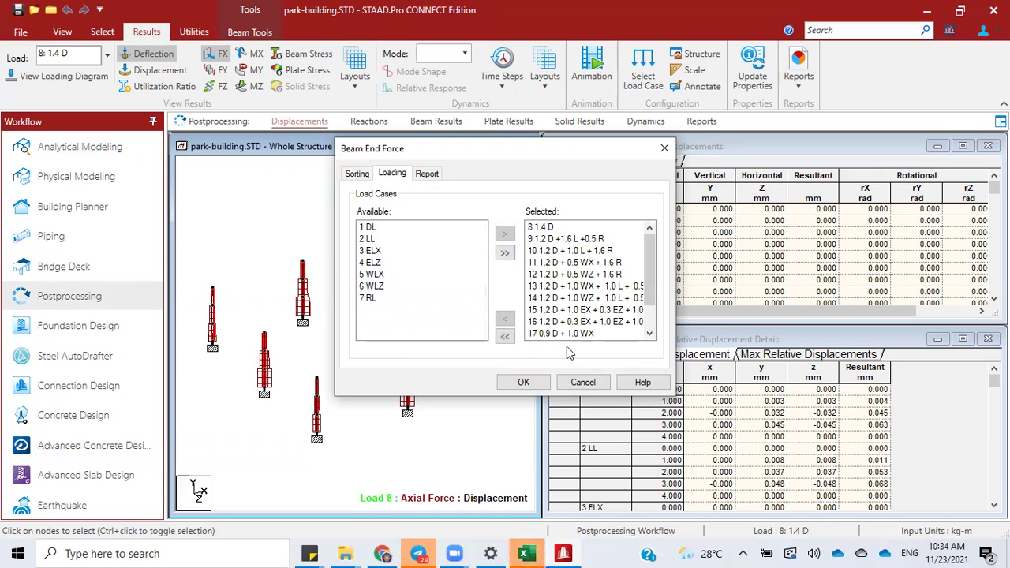
pyautogui.click(523, 382)
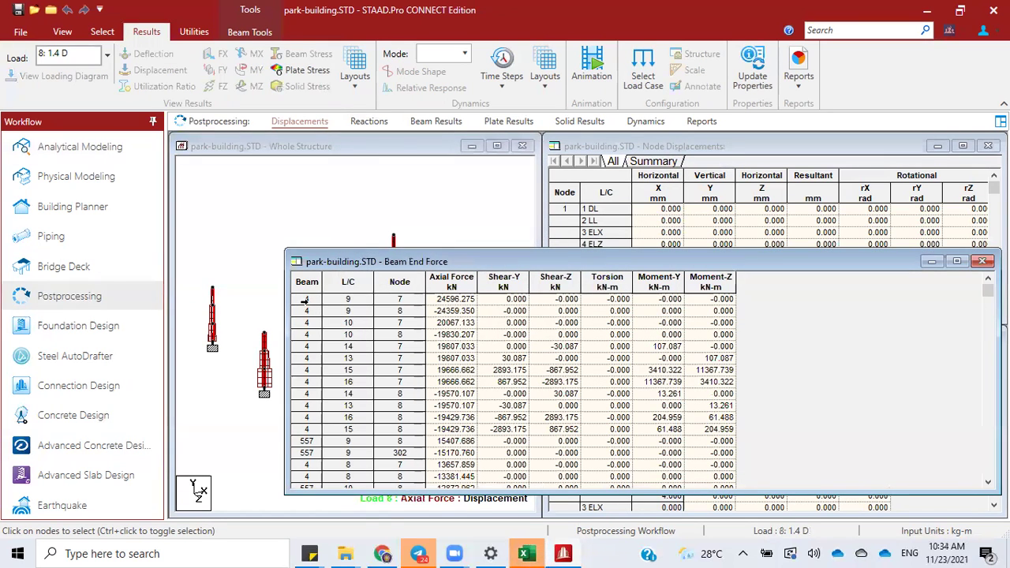
# Step: Set the result load to combination 9: 1.2 D +1.6 L +0.5 R and move the Beam End Force table clear of the columns
pyautogui.click(106, 55)
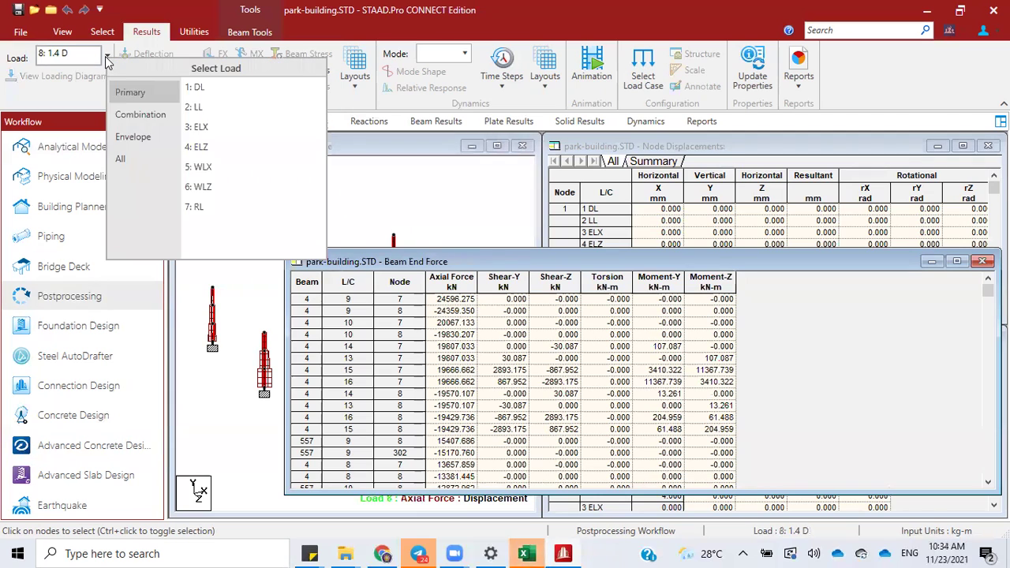
pyautogui.click(154, 117)
pyautogui.click(213, 107)
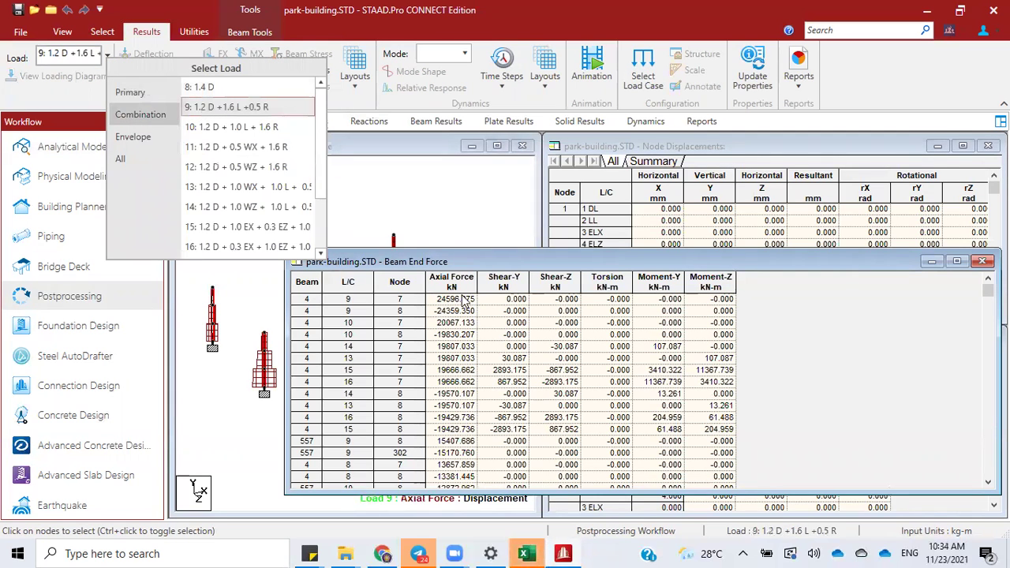
pyautogui.click(409, 266)
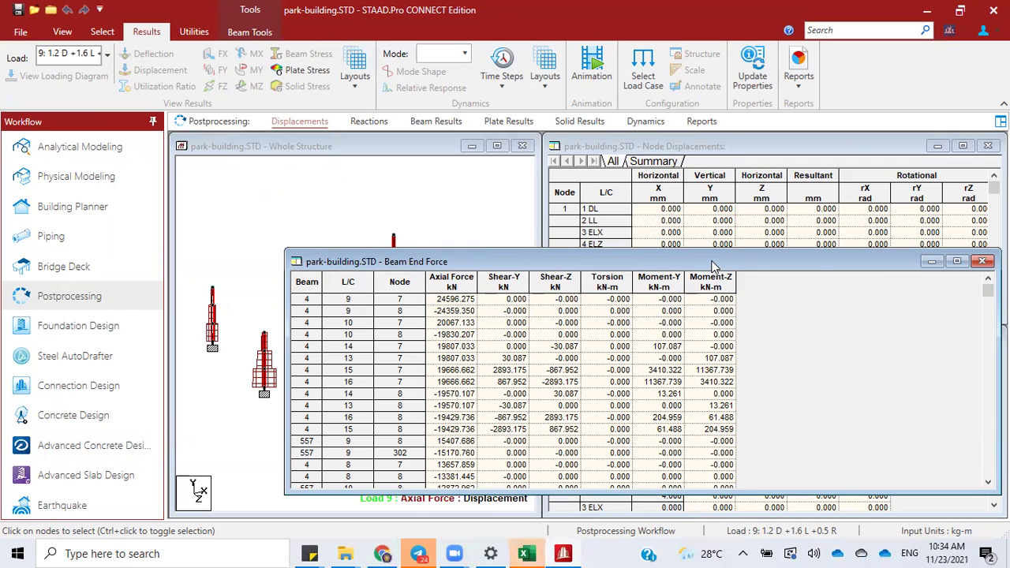
pyautogui.moveTo(712, 266); pyautogui.dragTo(922, 225)
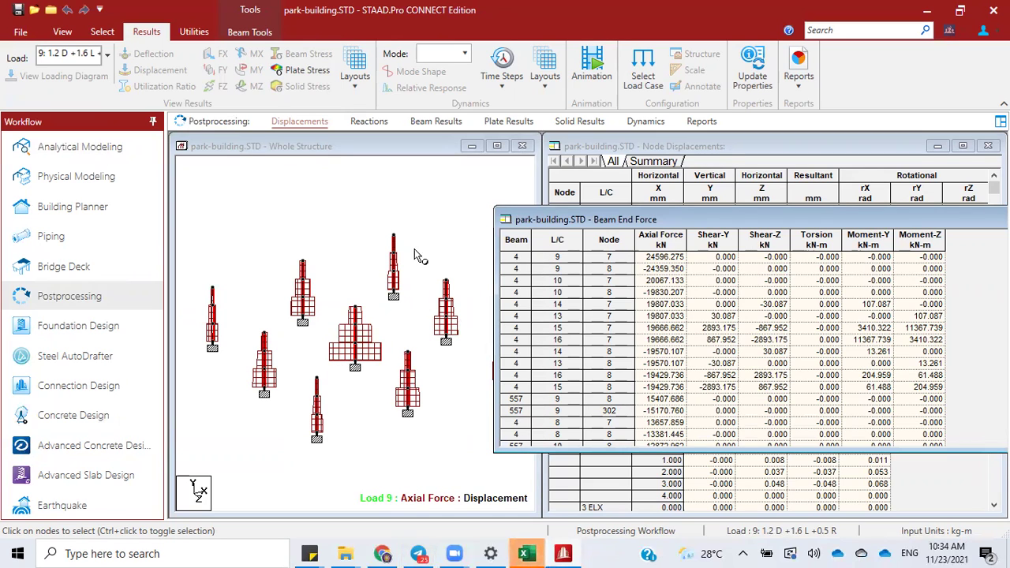
# Step: Deselect the columns in the structure view and replace the axial force diagram with the bending moment MZ diagram
pyautogui.click(244, 150)
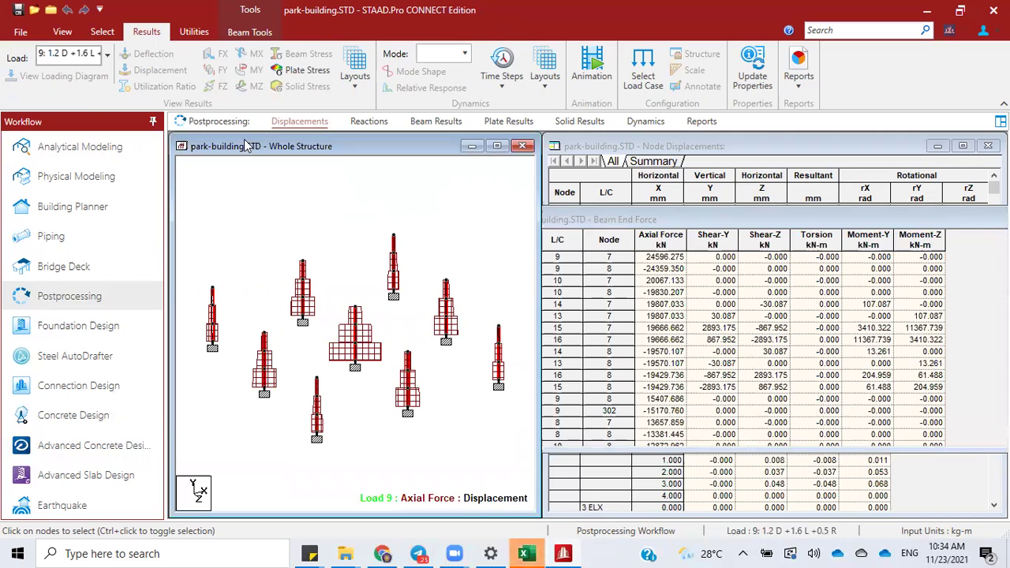
pyautogui.click(254, 179)
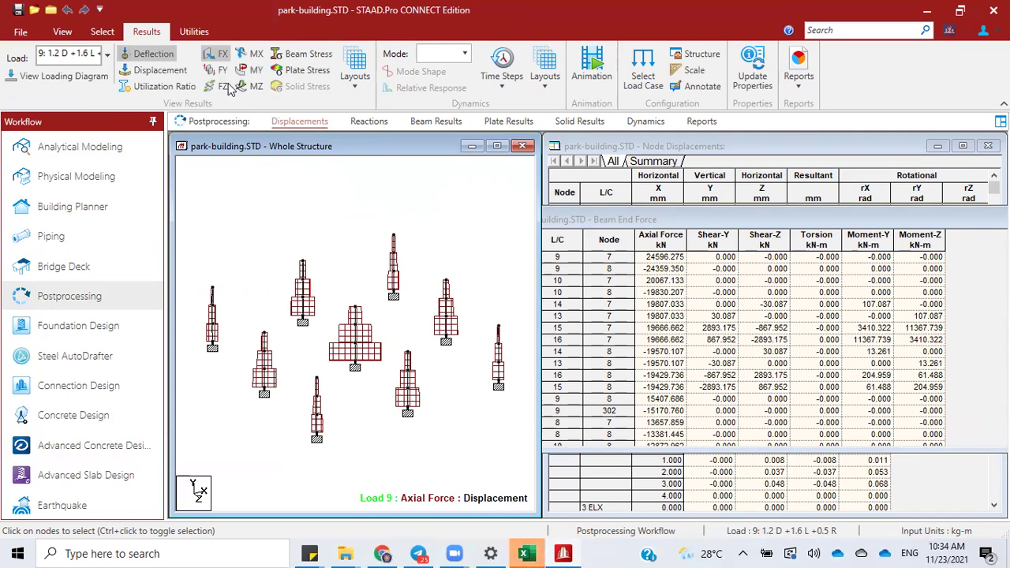
pyautogui.click(221, 53)
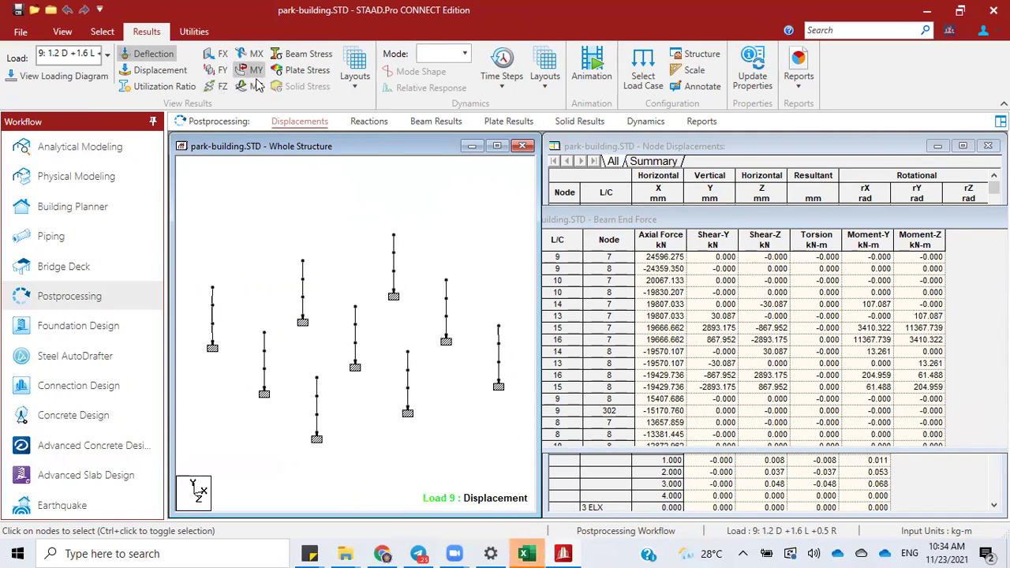
pyautogui.click(254, 86)
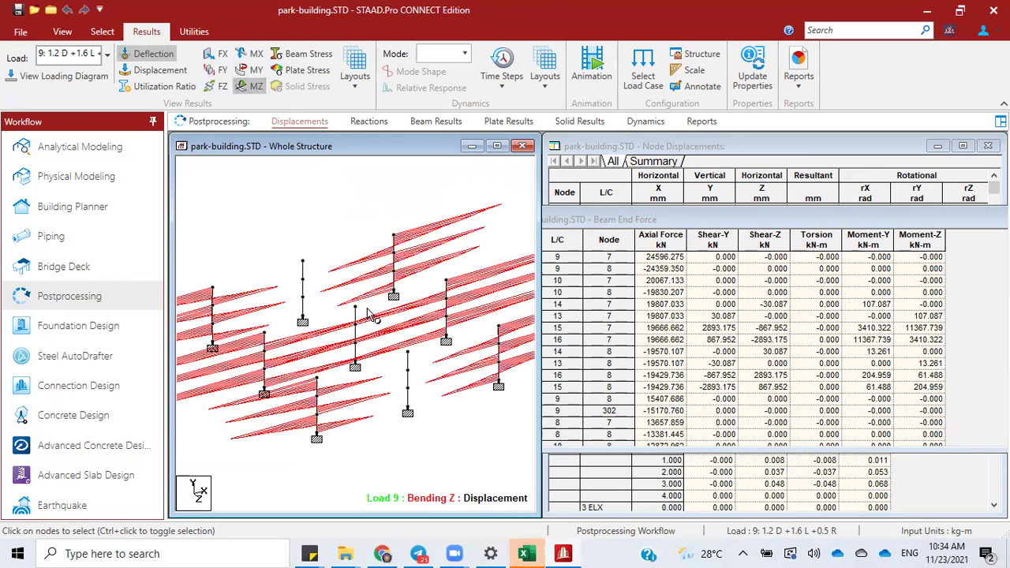
# Step: Set the Bending Y and Bending Z result scales to 1000 kN·m per m and apply them to the diagrams
pyautogui.click(688, 71)
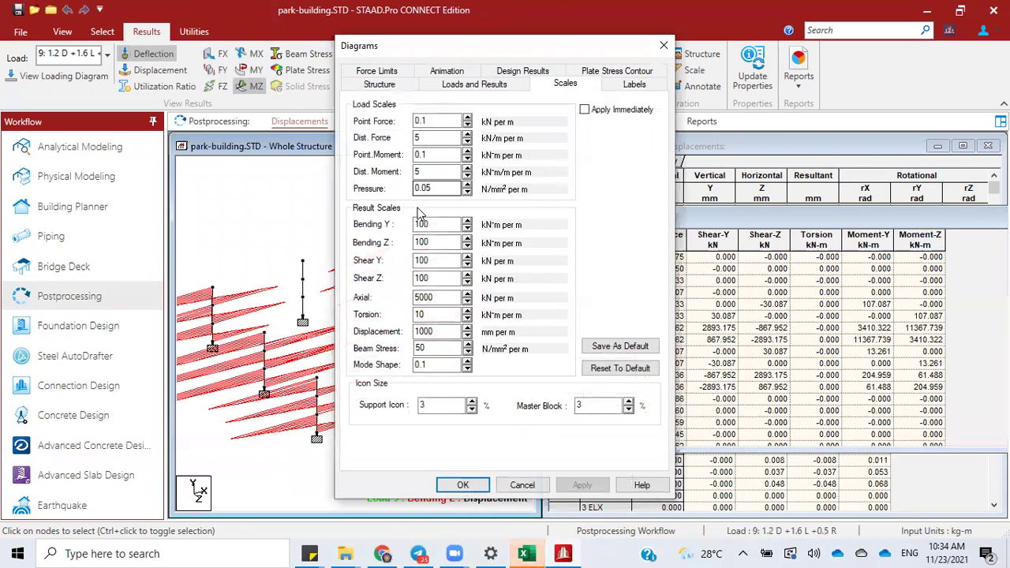
pyautogui.click(438, 224)
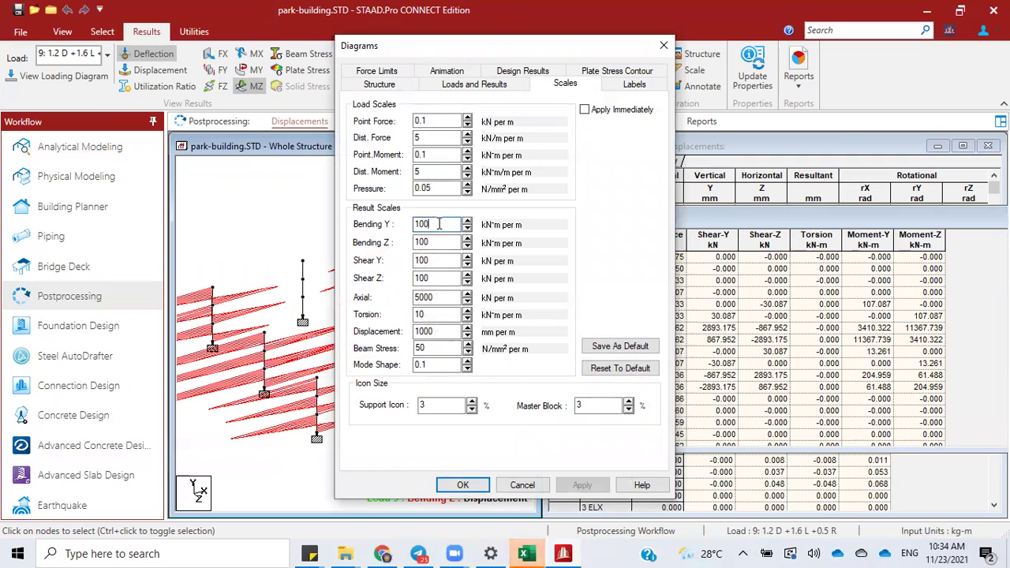
pyautogui.write('0')
pyautogui.click(452, 242)
pyautogui.write('0')
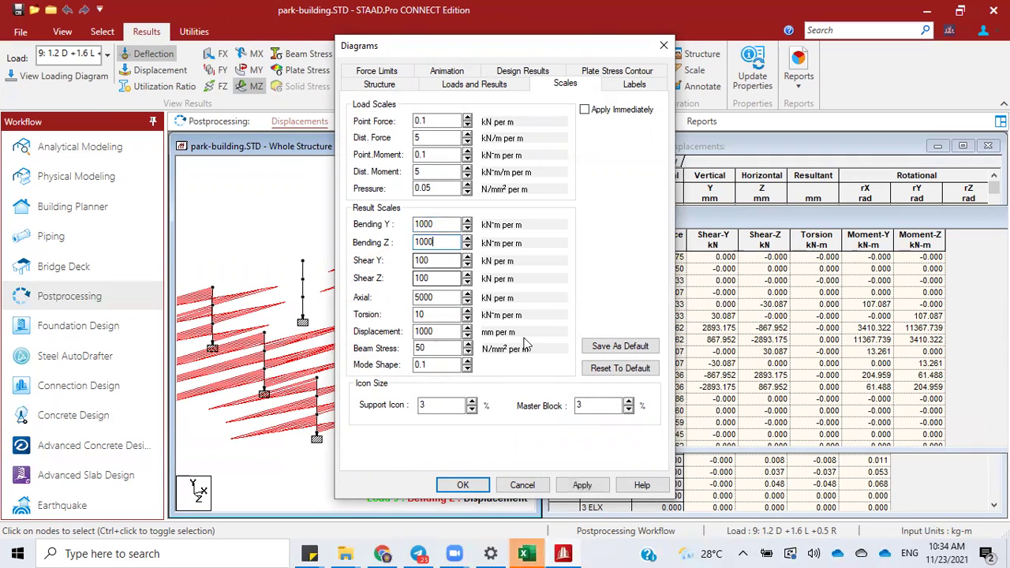
pyautogui.click(580, 485)
pyautogui.click(462, 485)
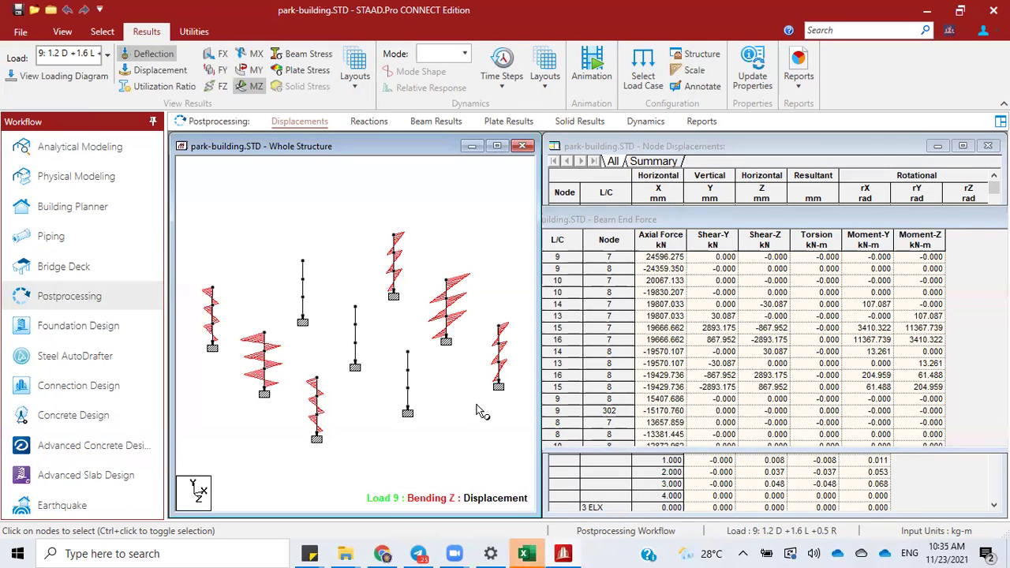
# Step: Compare the columns' MY and MZ bending moment diagrams, ending on MZ, and bring the Beam End Force table to the front
pyautogui.click(257, 87)
pyautogui.click(256, 69)
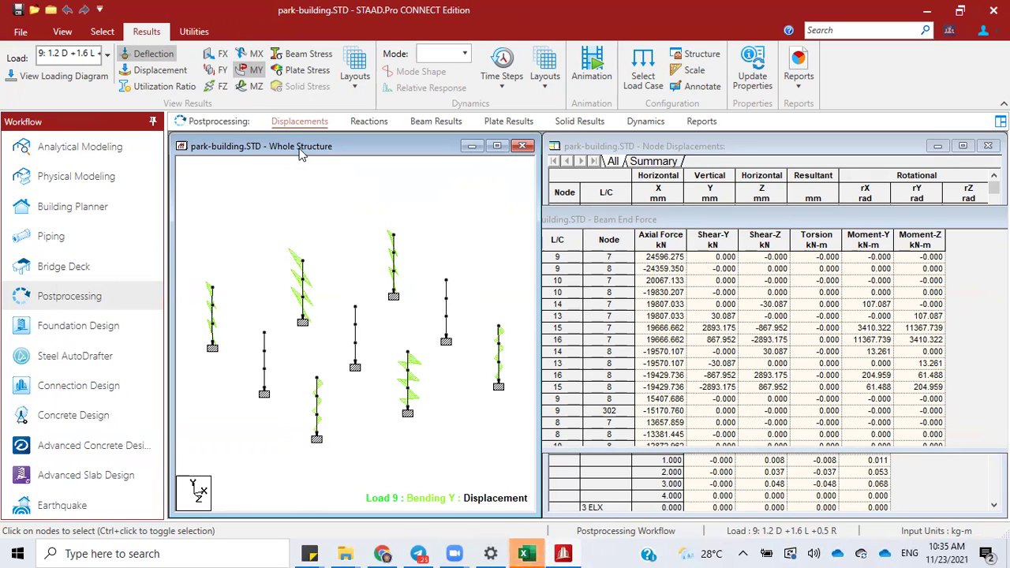
pyautogui.click(256, 86)
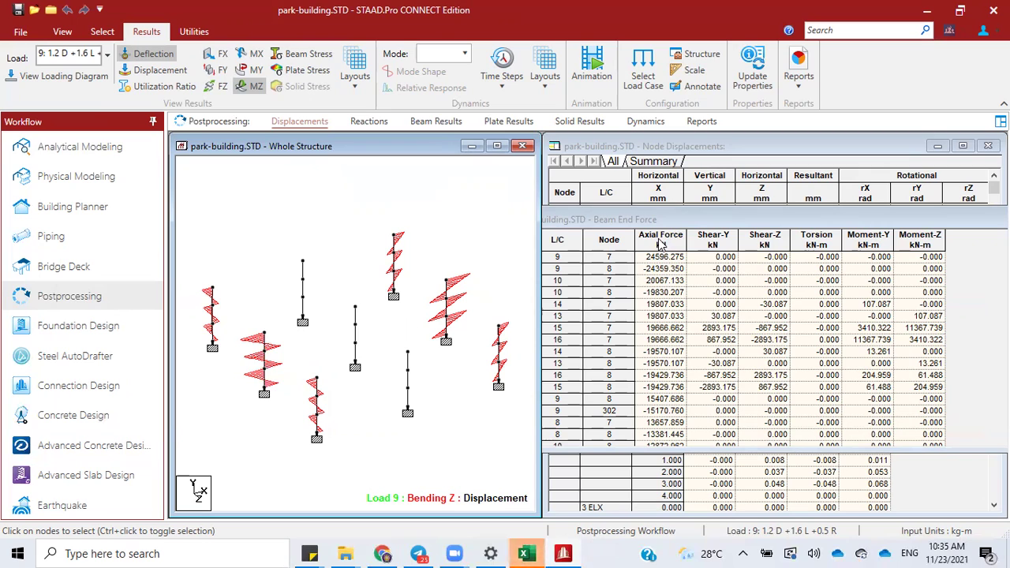
pyautogui.click(585, 259)
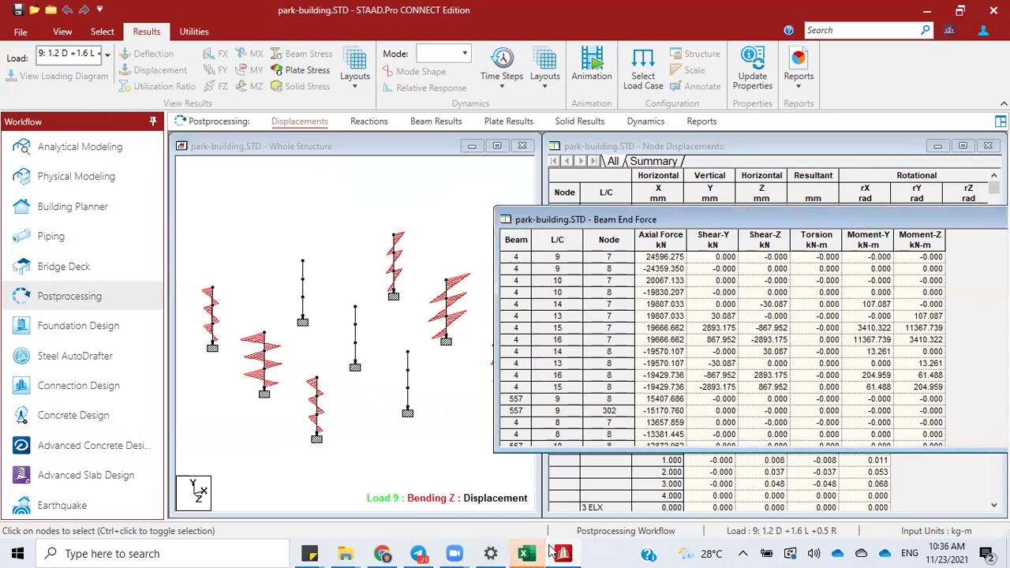
# Step: Switch to Excel, dismiss the error message and reword the row 4 heading as "t the column no. 4 - due to Fx (Axial Dominant)"
pyautogui.click(523, 554)
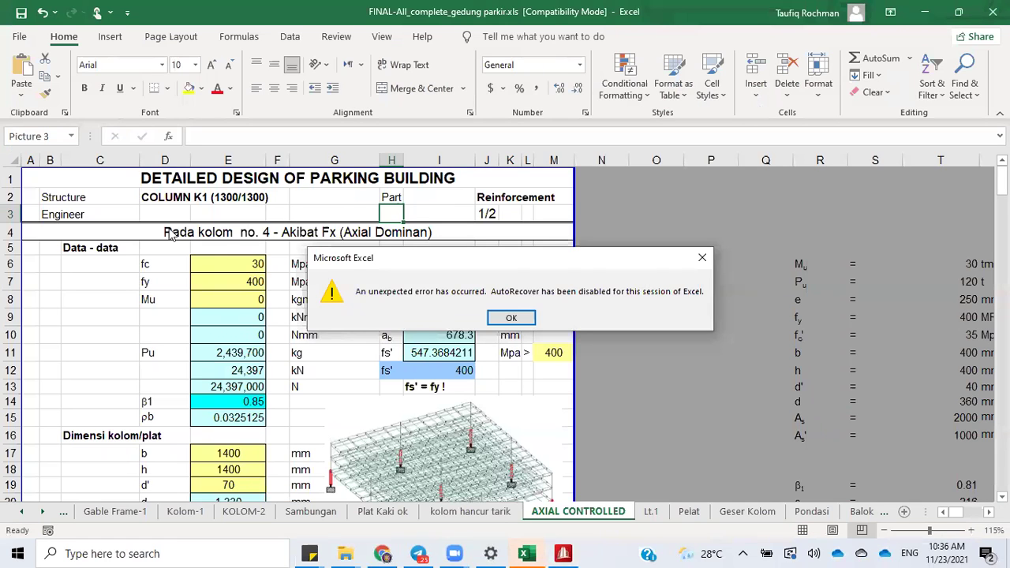
pyautogui.click(514, 318)
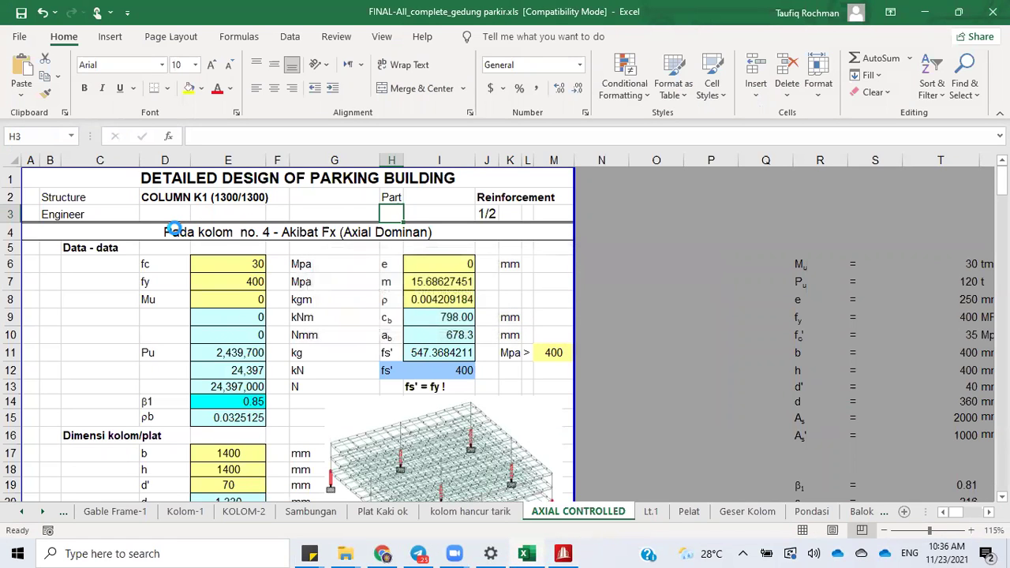
pyautogui.doubleClick(161, 231)
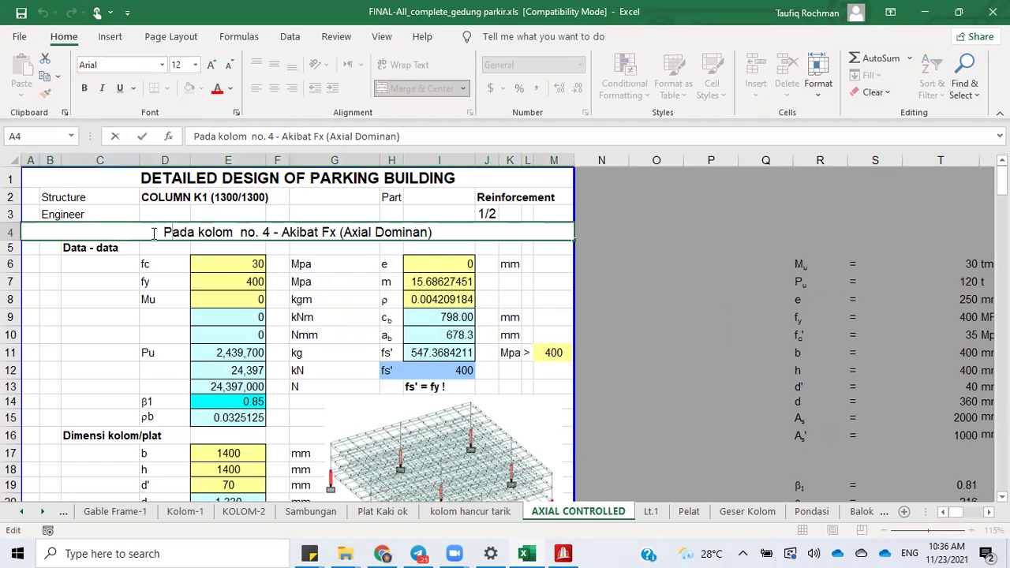
pyautogui.moveTo(163, 231); pyautogui.dragTo(235, 231)
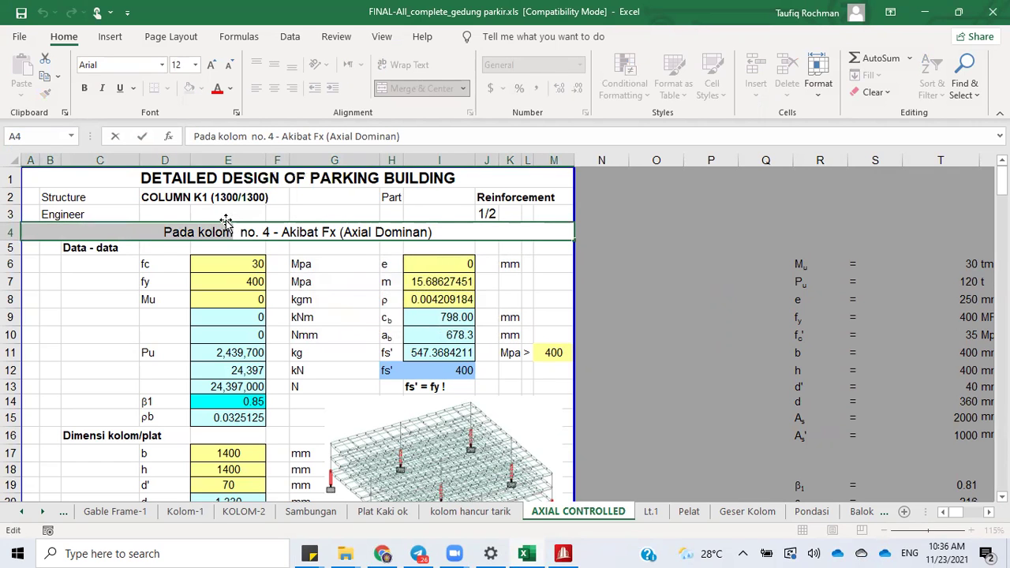
pyautogui.write('t the column')
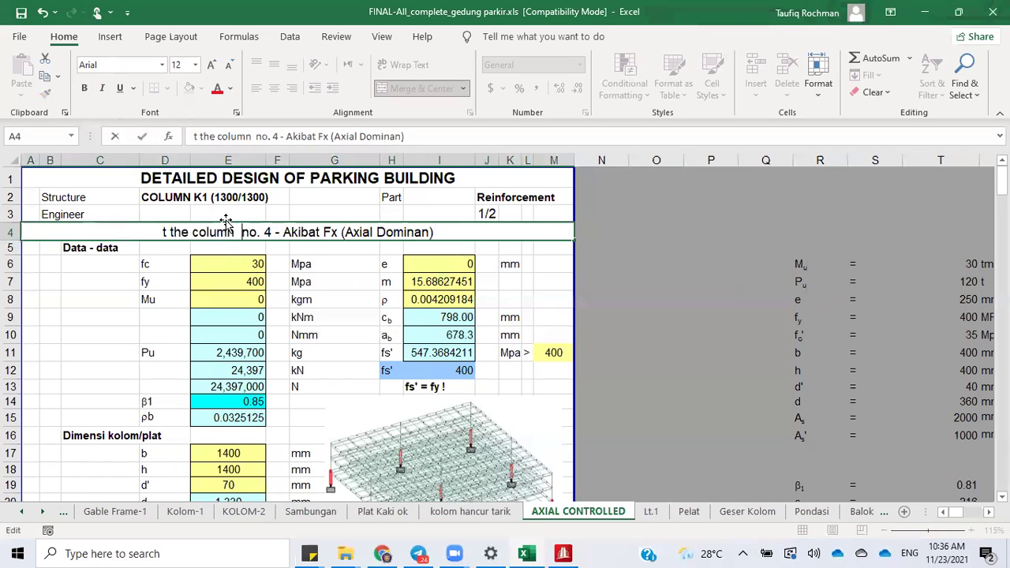
pyautogui.hotkey('shift', 'Right')
pyautogui.hotkey('shift', 'Right')
pyautogui.write('due to')
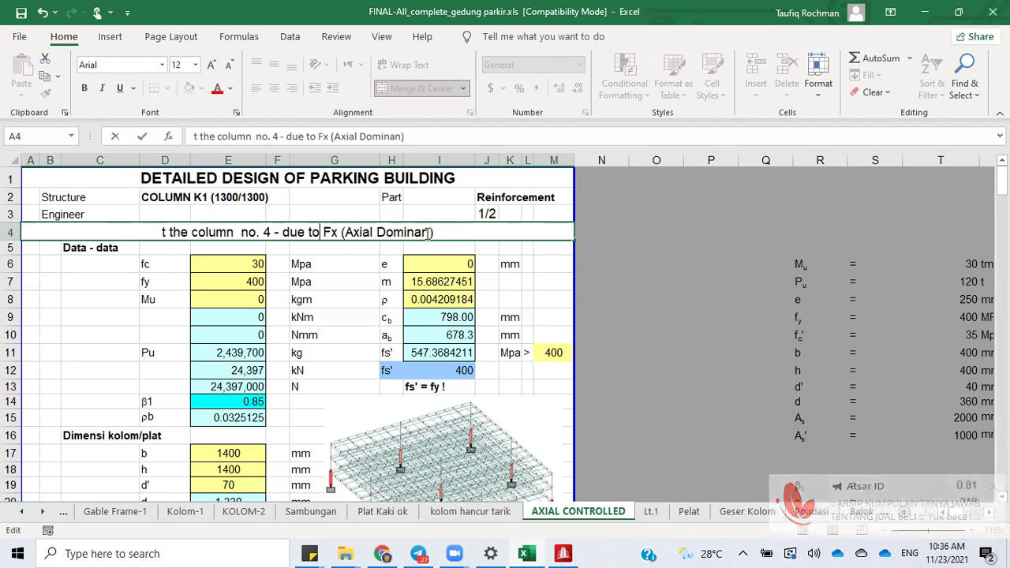
pyautogui.write('t')
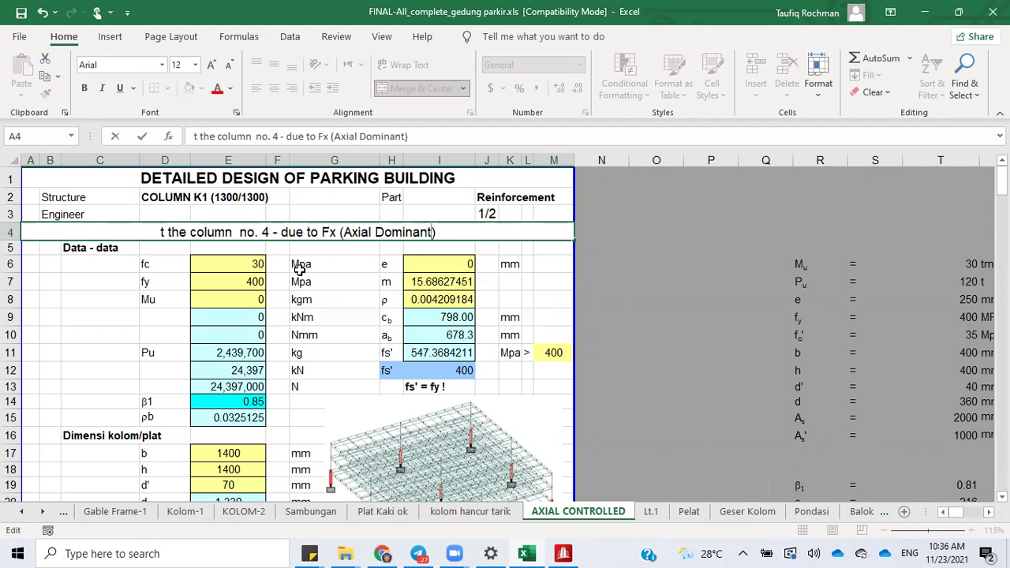
# Step: Check the largest axial force in STAAD.Pro's Beam End Force table and enter 24600 as Pu in cell E11 of the Excel sheet
pyautogui.click(562, 552)
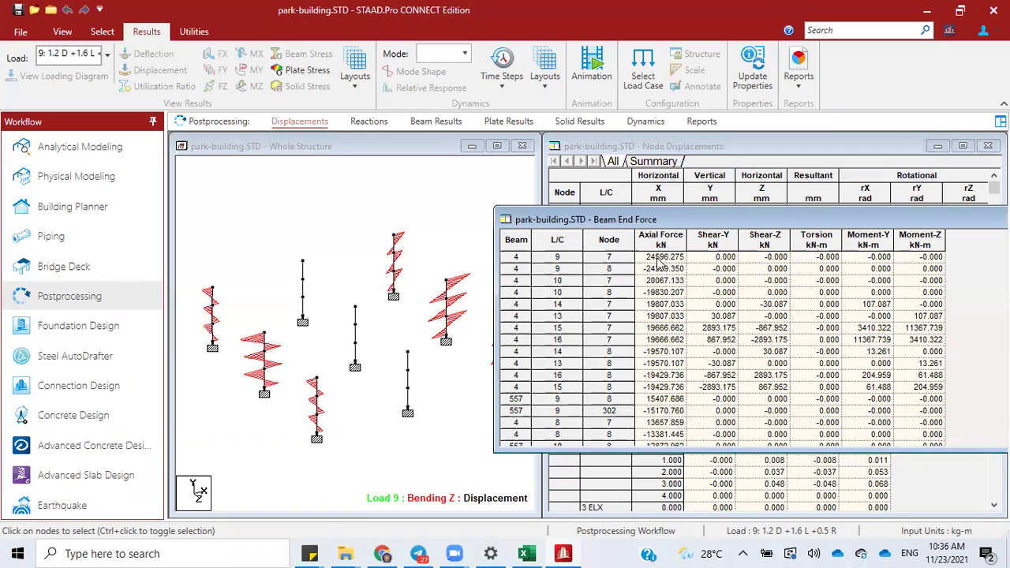
pyautogui.click(525, 554)
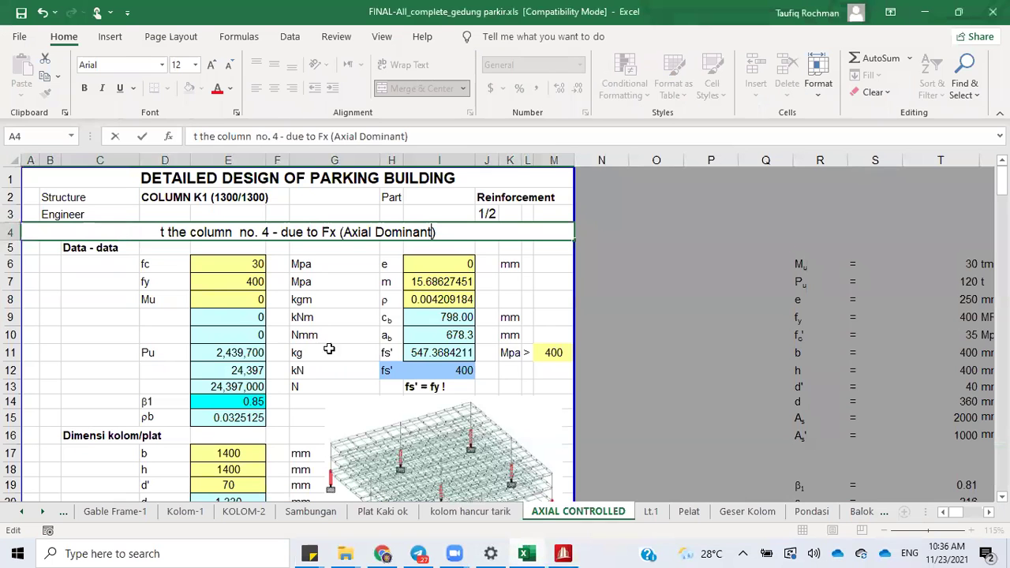
pyautogui.click(261, 353)
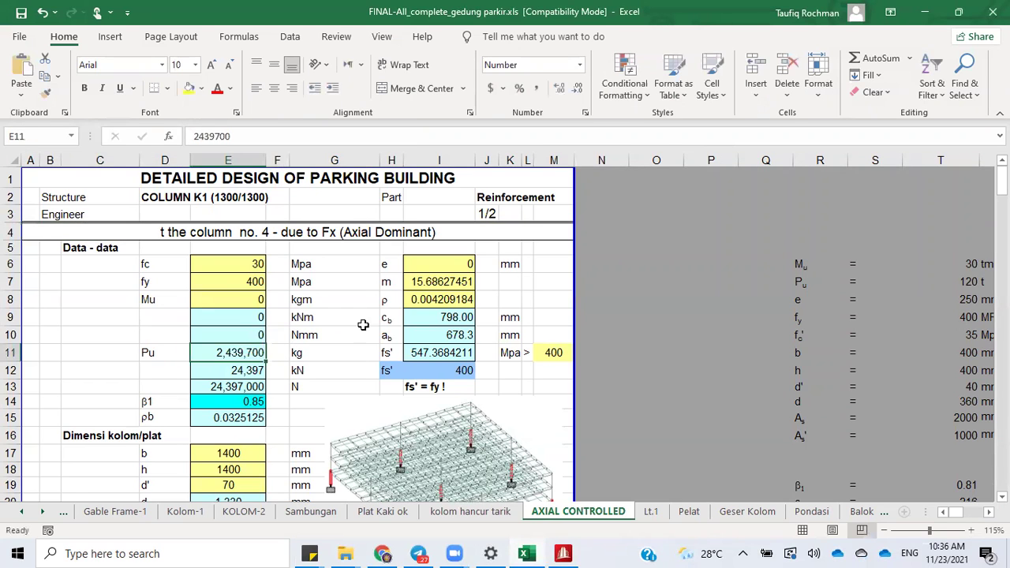
pyautogui.write('2')
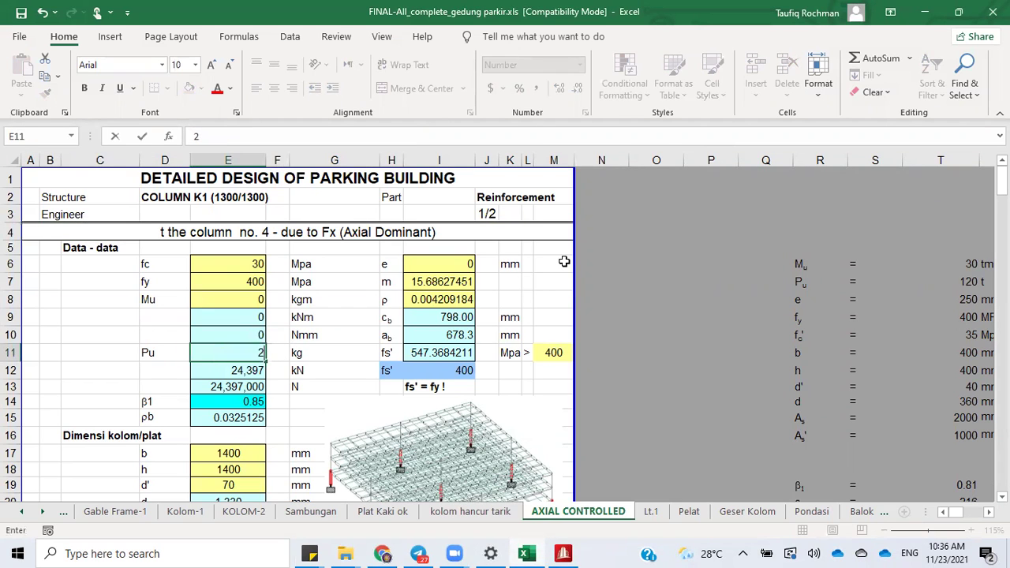
pyautogui.write('4600')
pyautogui.press('Return')
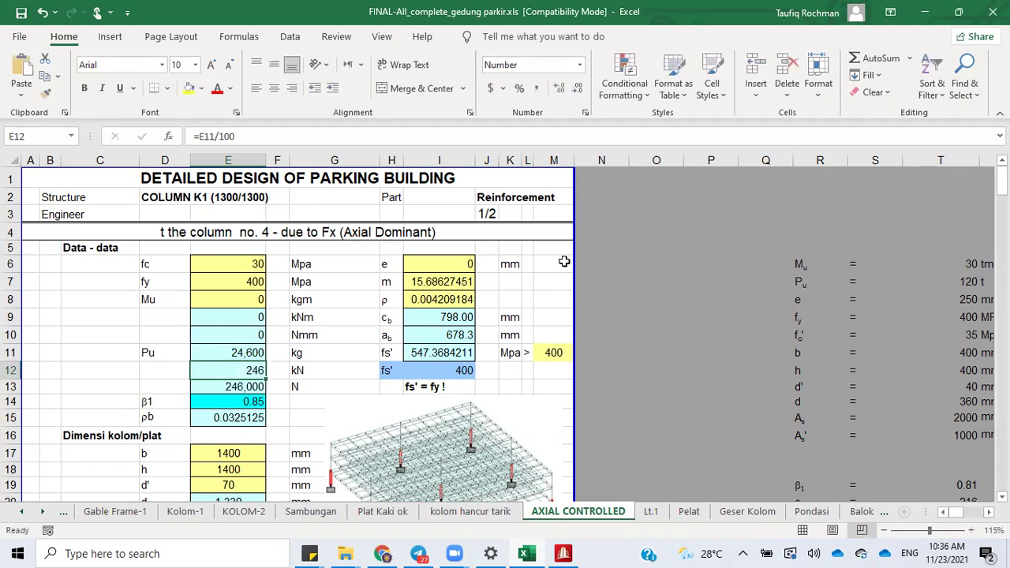
# Step: Correct the Pu value in cell E11 to 2460000 kg
pyautogui.click(304, 370)
pyautogui.click(256, 370)
pyautogui.doubleClick(251, 353)
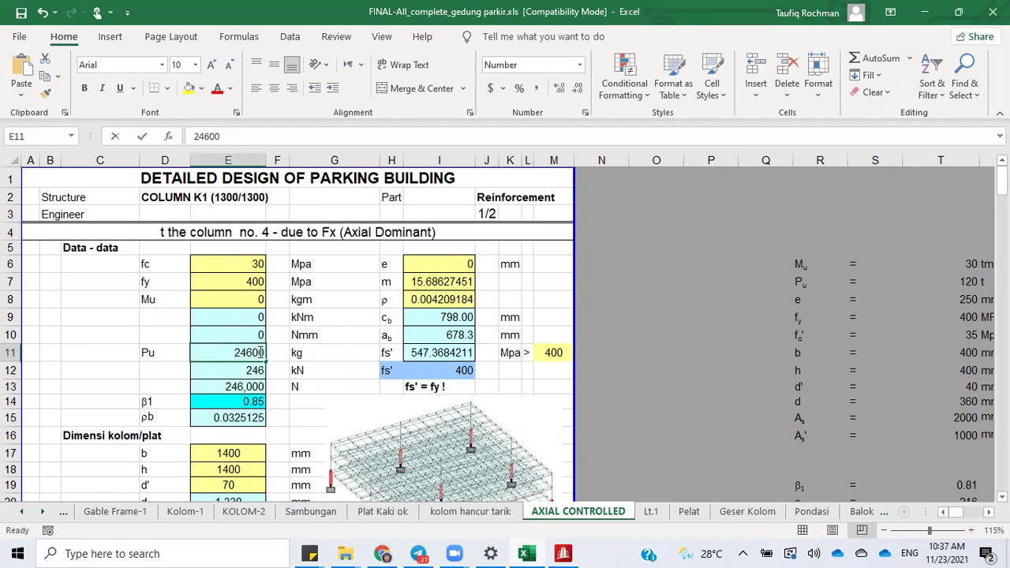
pyautogui.write('00')
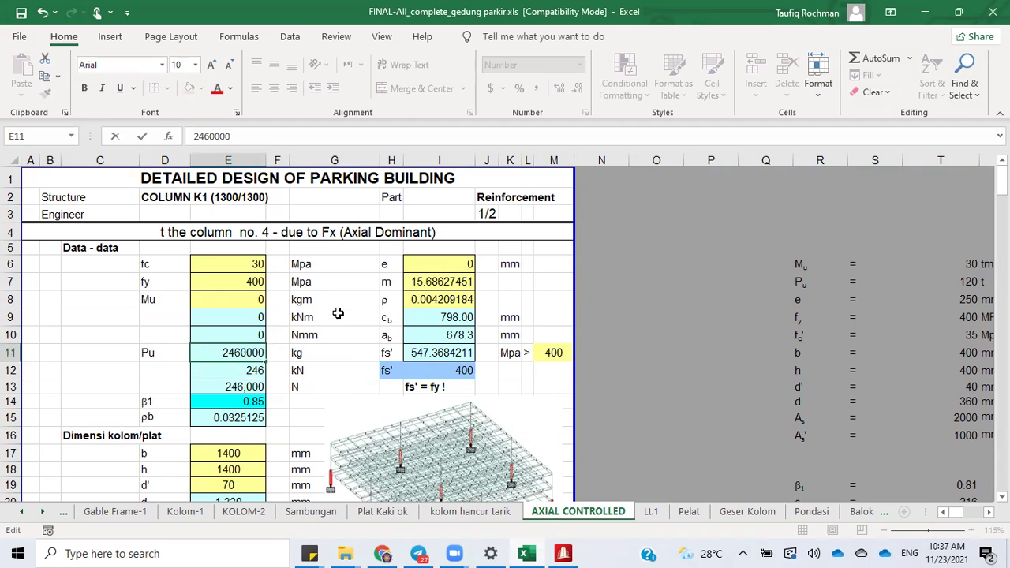
pyautogui.press('Return')
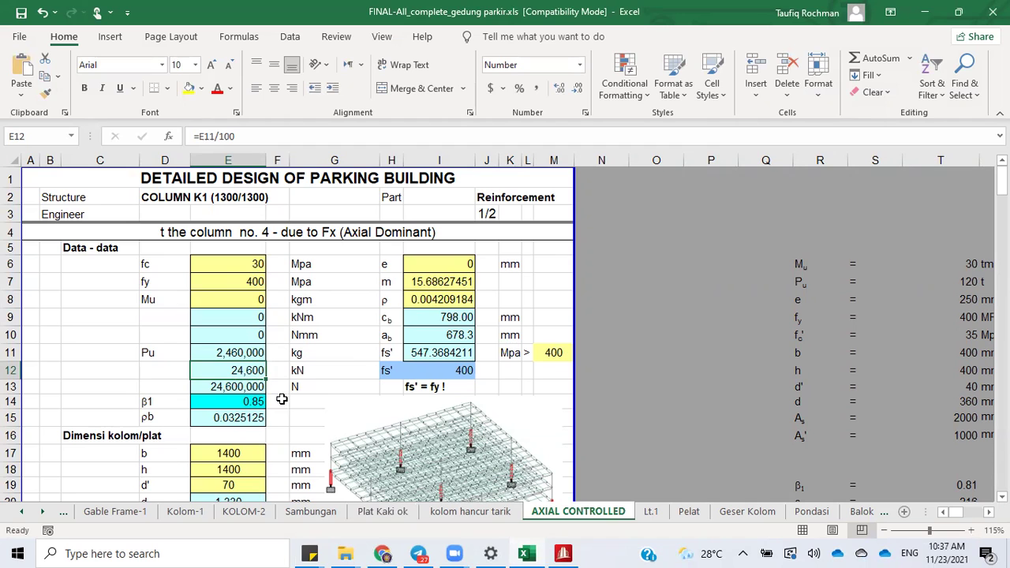
# Step: Return to STAAD.Pro and display the bending moment MY diagram on the columns in place of MZ
pyautogui.click(528, 553)
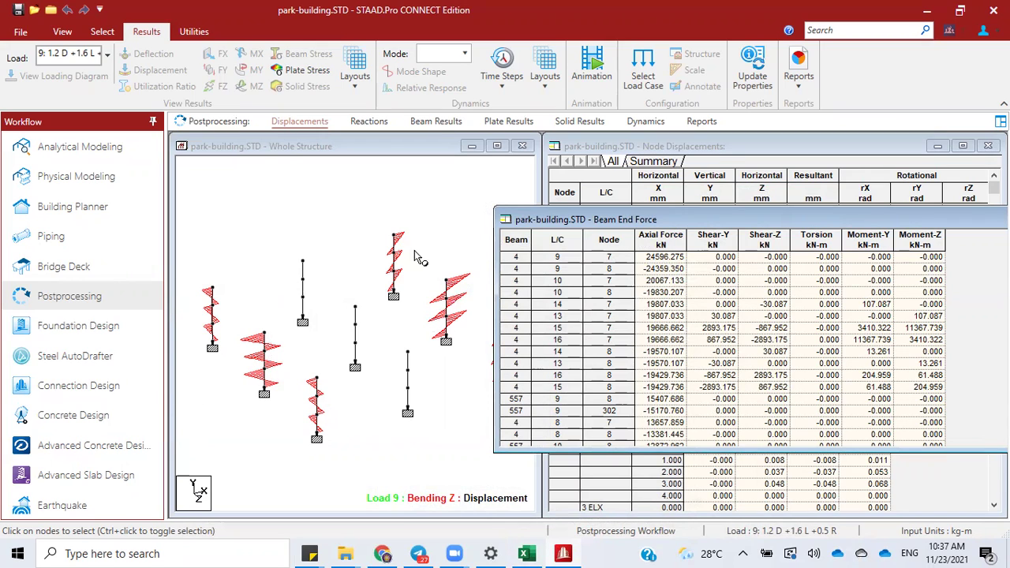
pyautogui.click(290, 150)
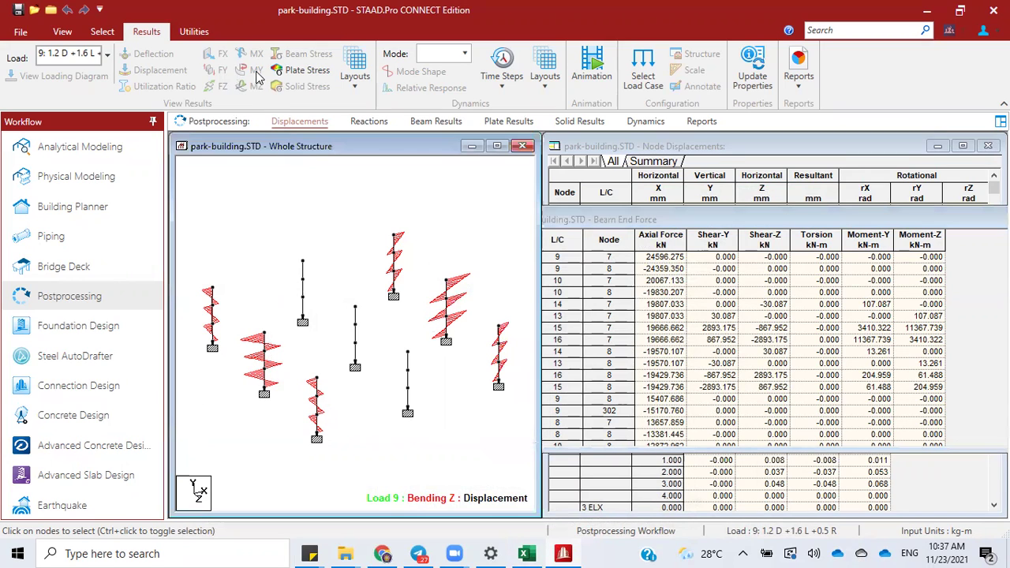
pyautogui.click(253, 70)
pyautogui.click(256, 87)
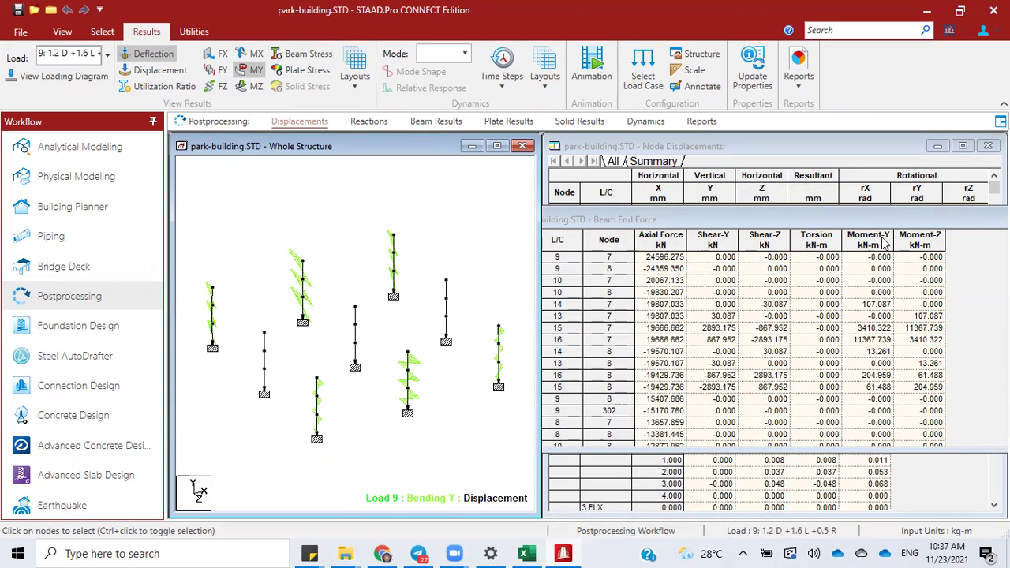
# Step: Switch back to Excel and review the Mu and Pu entries together with their units
pyautogui.click(527, 553)
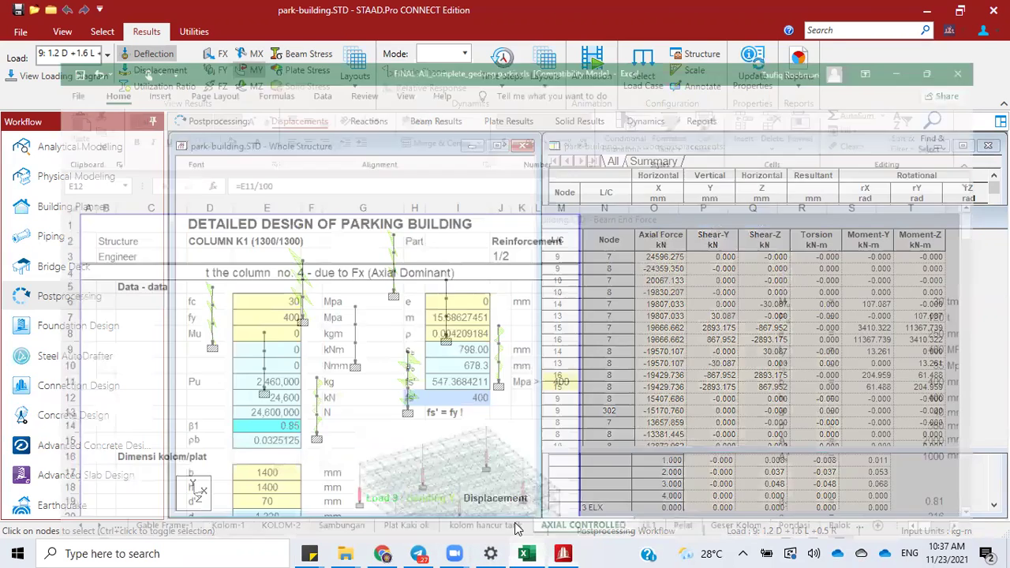
pyautogui.click(253, 317)
pyautogui.click(256, 300)
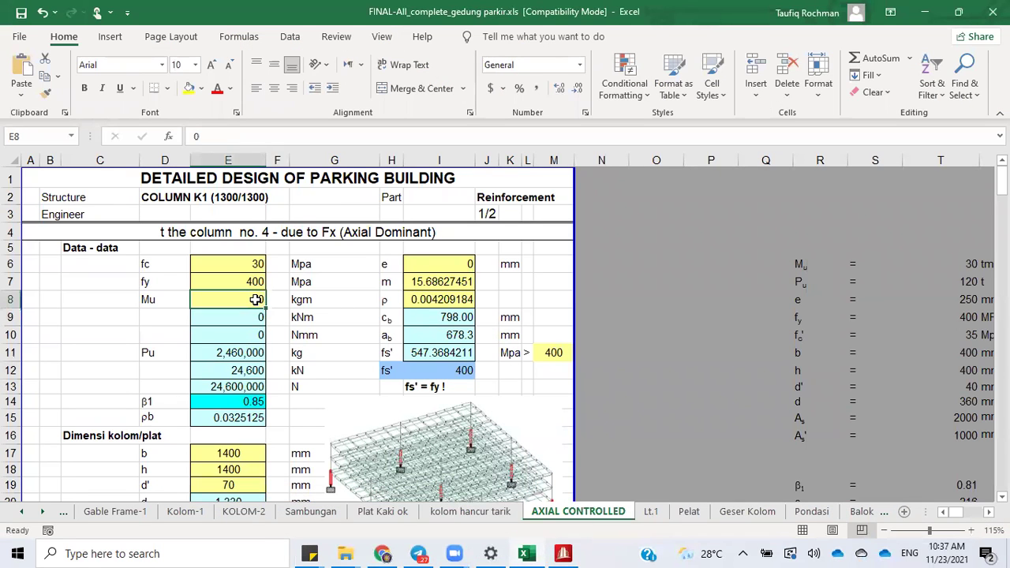
pyautogui.click(313, 320)
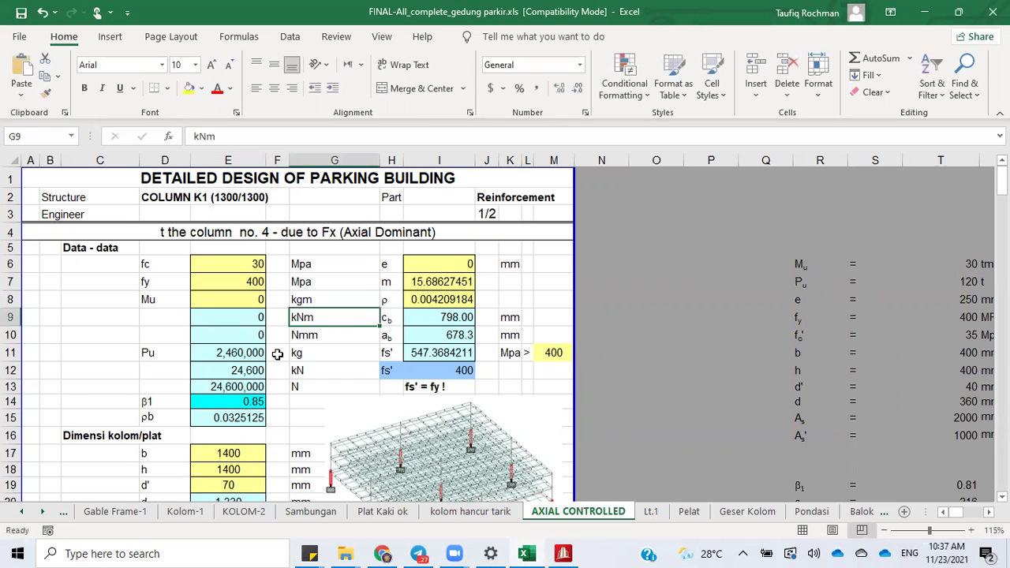
pyautogui.click(341, 360)
pyautogui.click(330, 388)
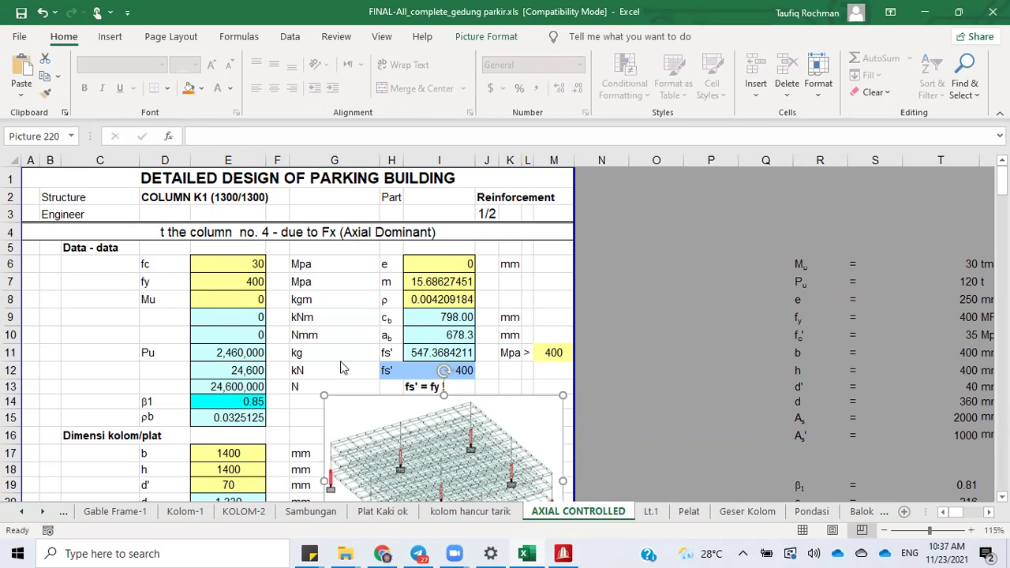
pyautogui.click(340, 357)
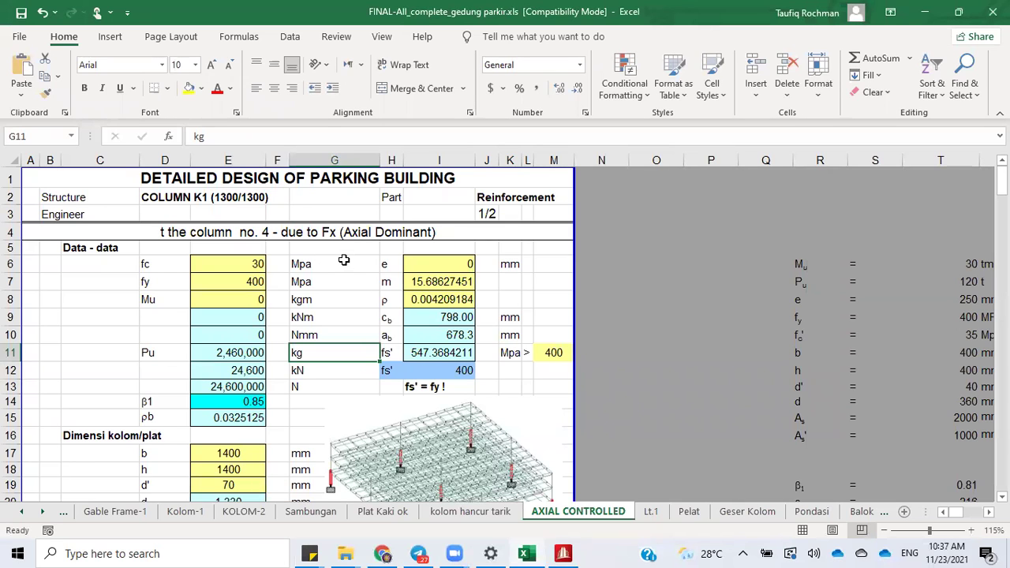
# Step: Remove the stray leading "t" from the row 4 heading so it starts with "the column no. 4"
pyautogui.doubleClick(165, 232)
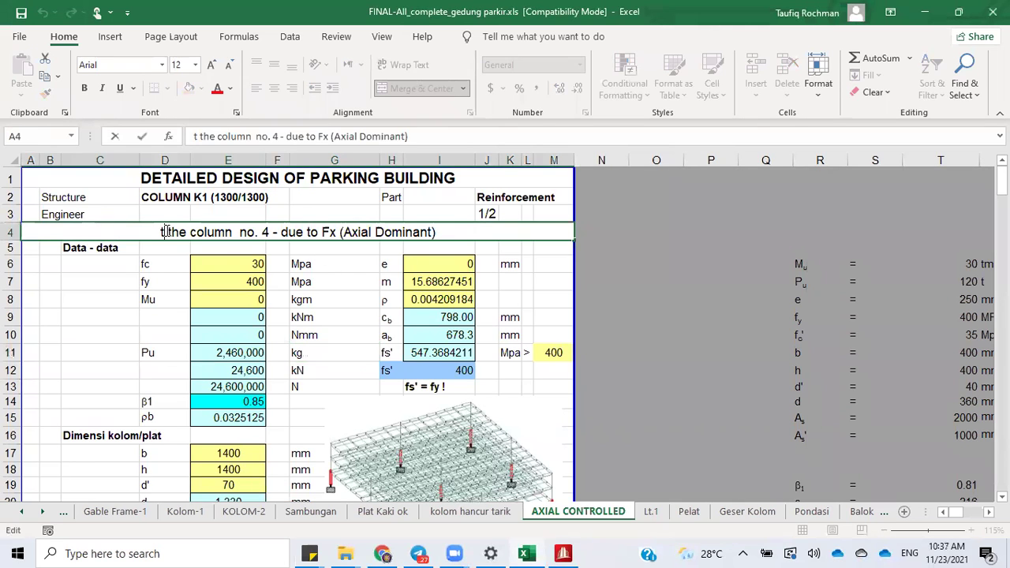
pyautogui.press('BackSpace')
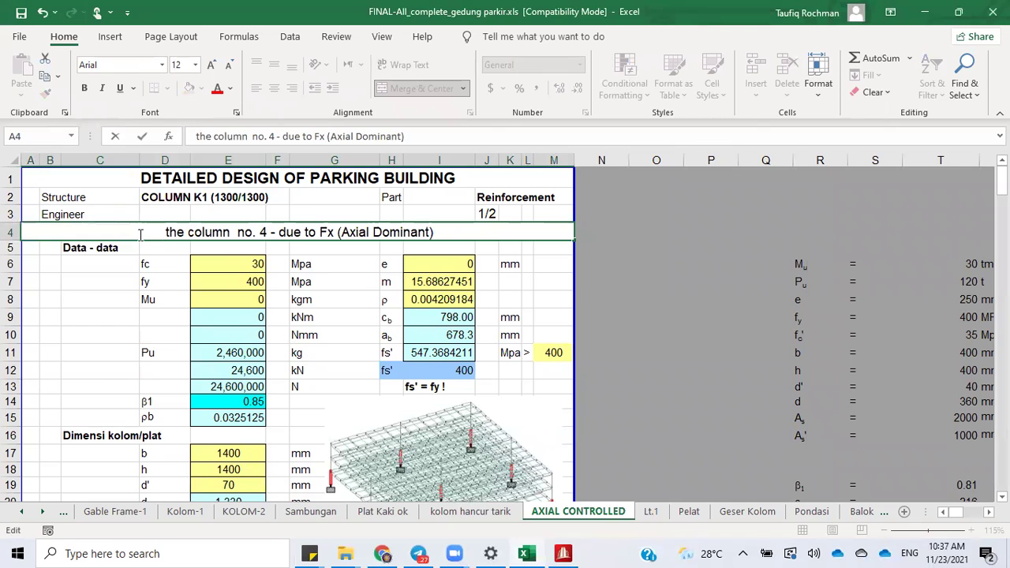
pyautogui.press('Return')
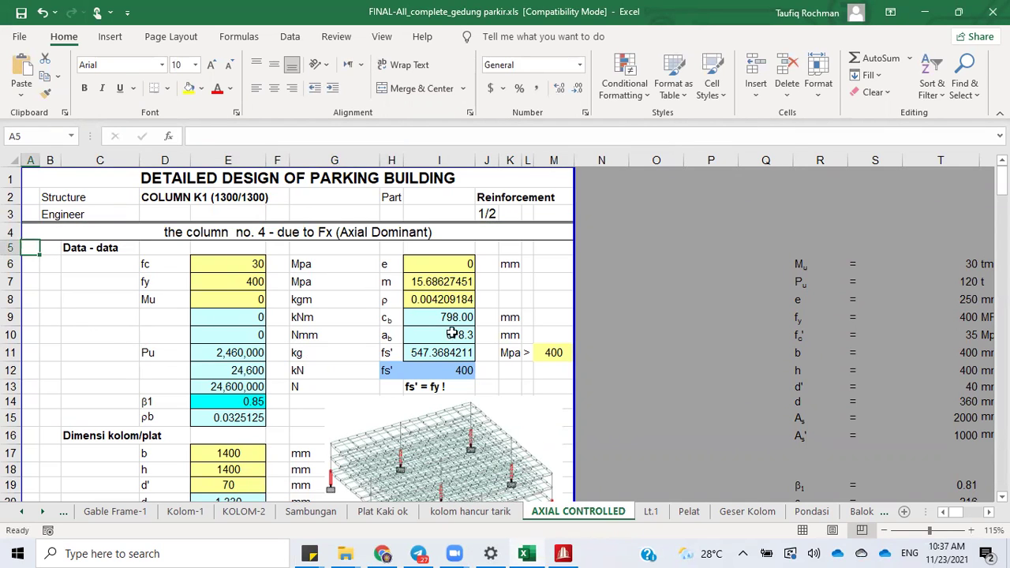
# Step: Go to the column dimensions section and select the width b value in cell E17
pyautogui.moveTo(1002, 180); pyautogui.dragTo(1001, 194)
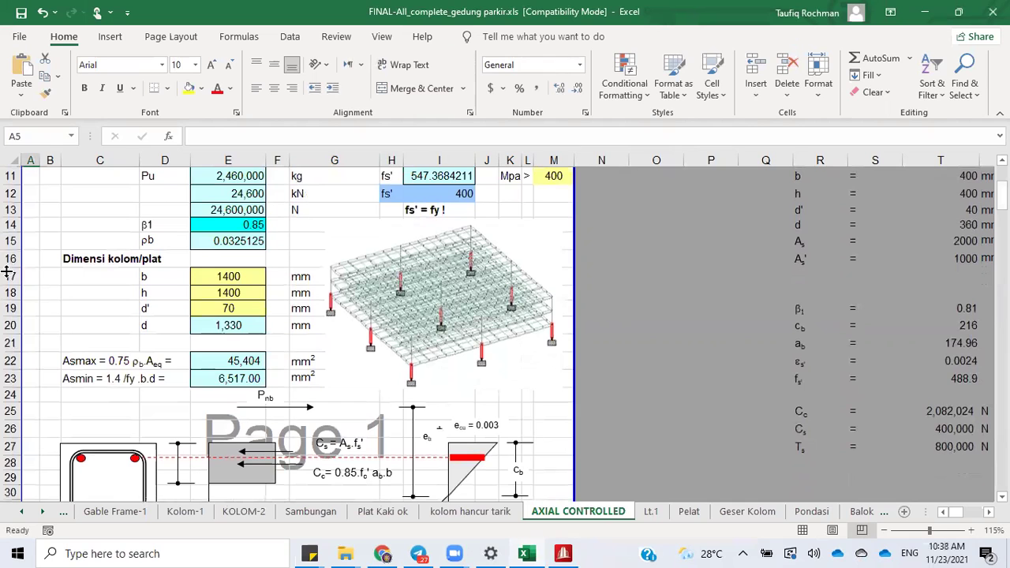
pyautogui.click(231, 273)
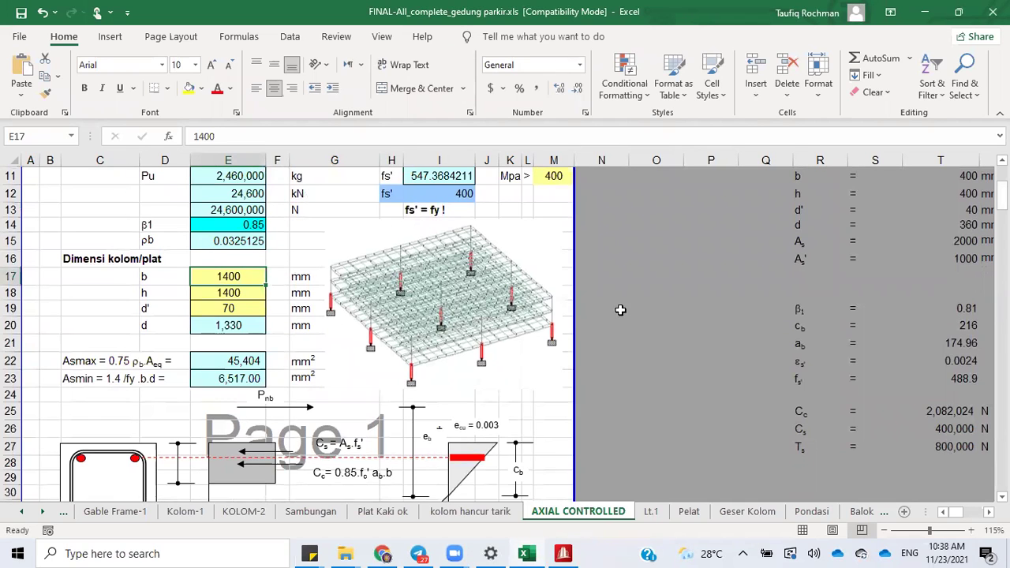
# Step: Switch to STAAD.Pro and select the first beam 4 row, load case 9 at node 7, in the Beam End Force table
pyautogui.click(228, 293)
pyautogui.click(237, 276)
pyautogui.click(563, 553)
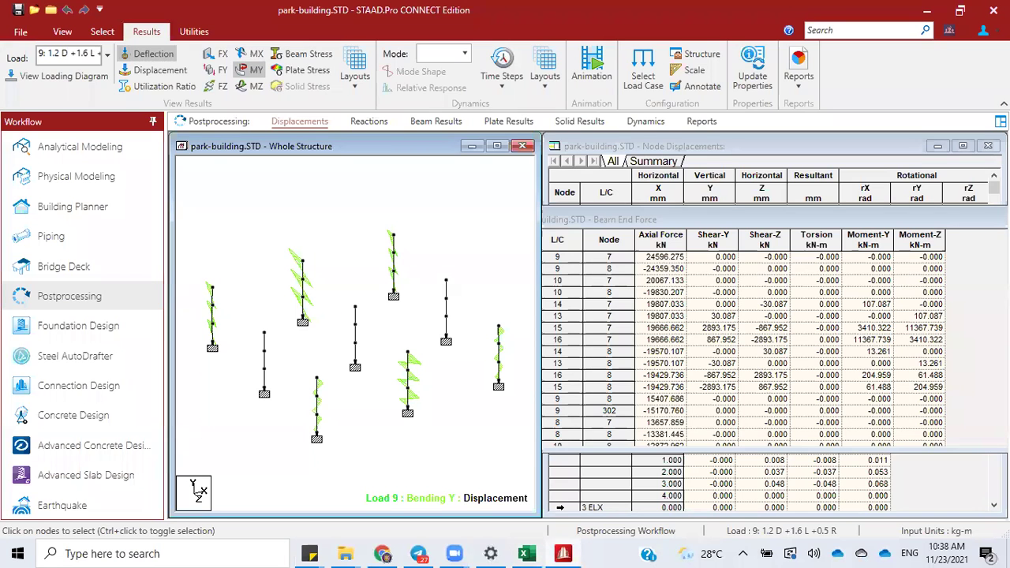
pyautogui.click(635, 219)
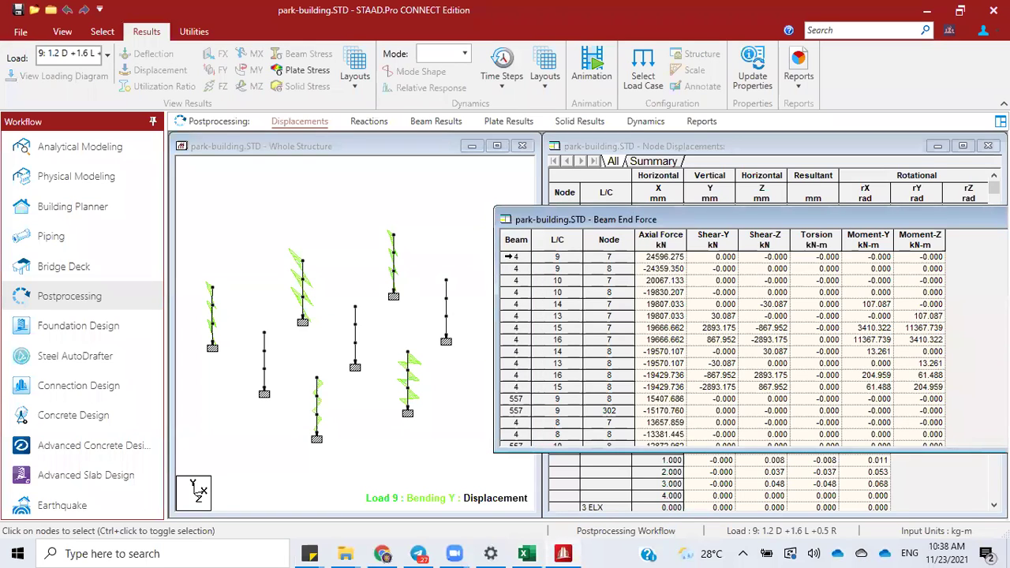
pyautogui.click(509, 257)
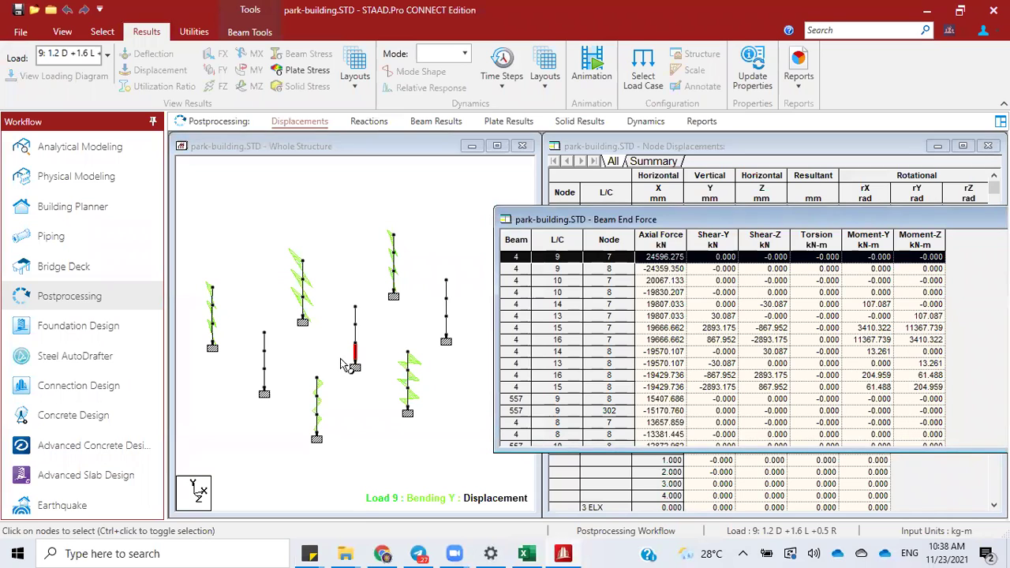
# Step: Activate the beam selection cursor in the structure view and inspect the section size in column member 4's geometry details
pyautogui.rightClick(353, 198)
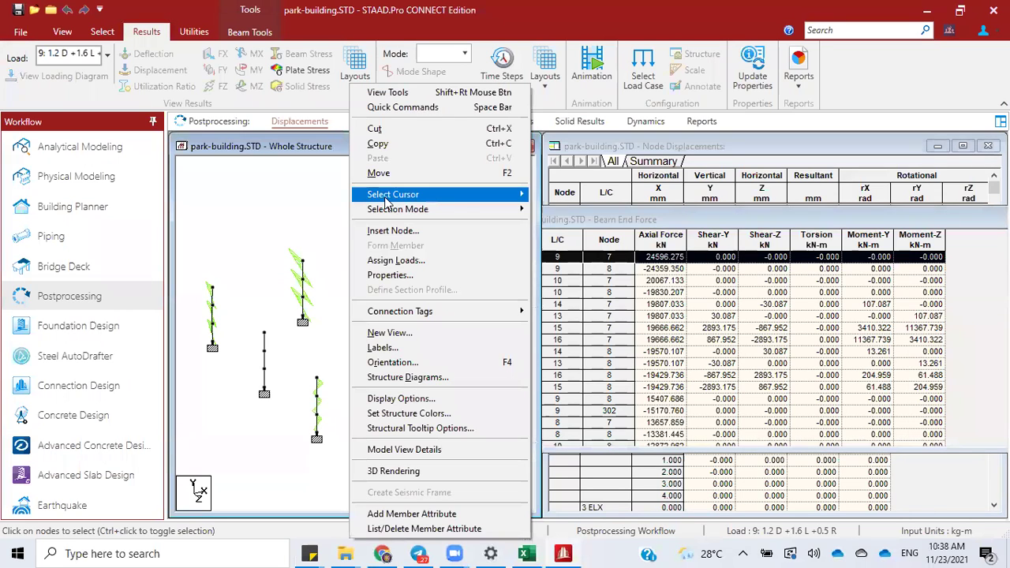
pyautogui.moveTo(466, 196)
pyautogui.click(568, 210)
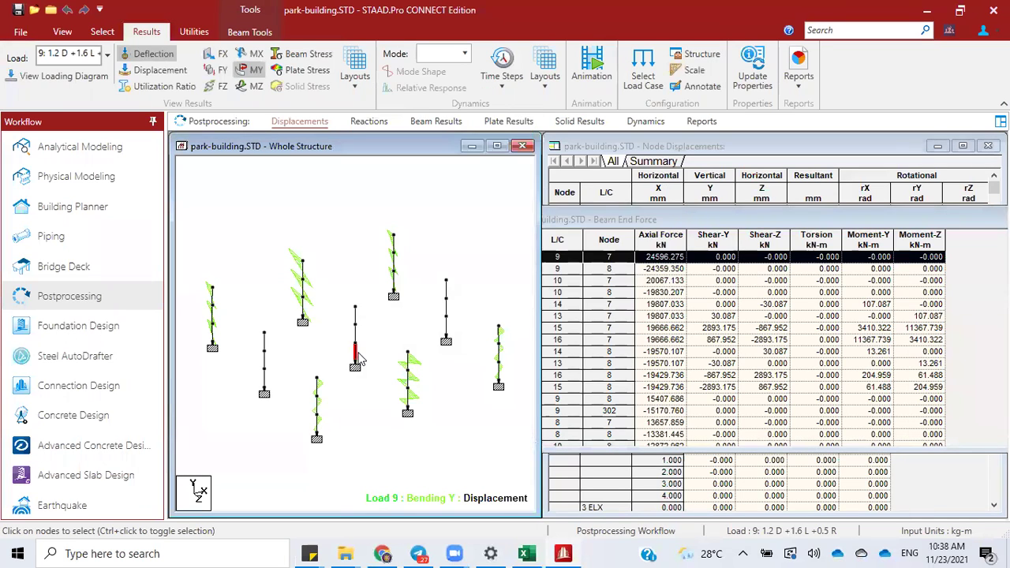
pyautogui.doubleClick(359, 357)
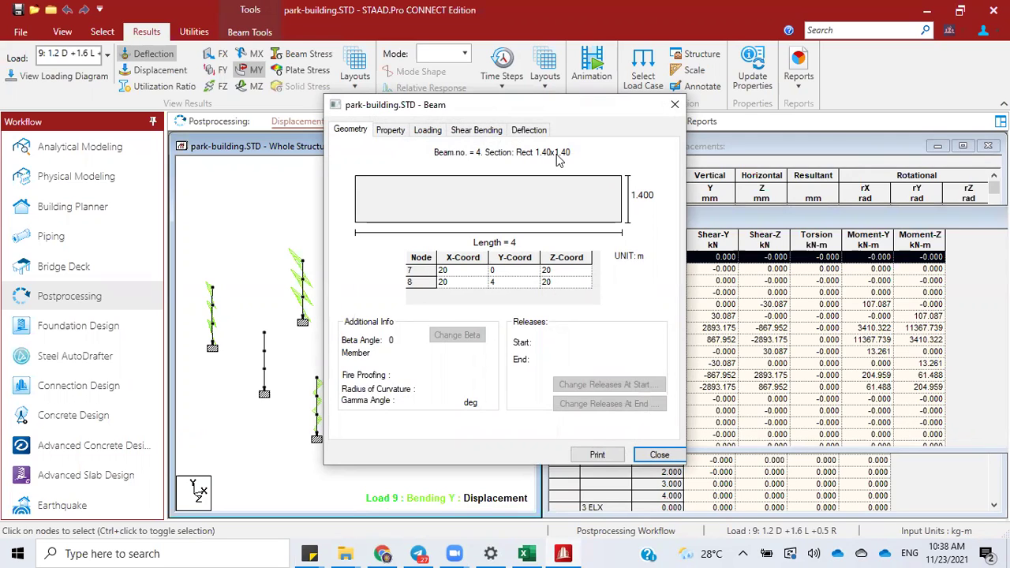
pyautogui.click(655, 455)
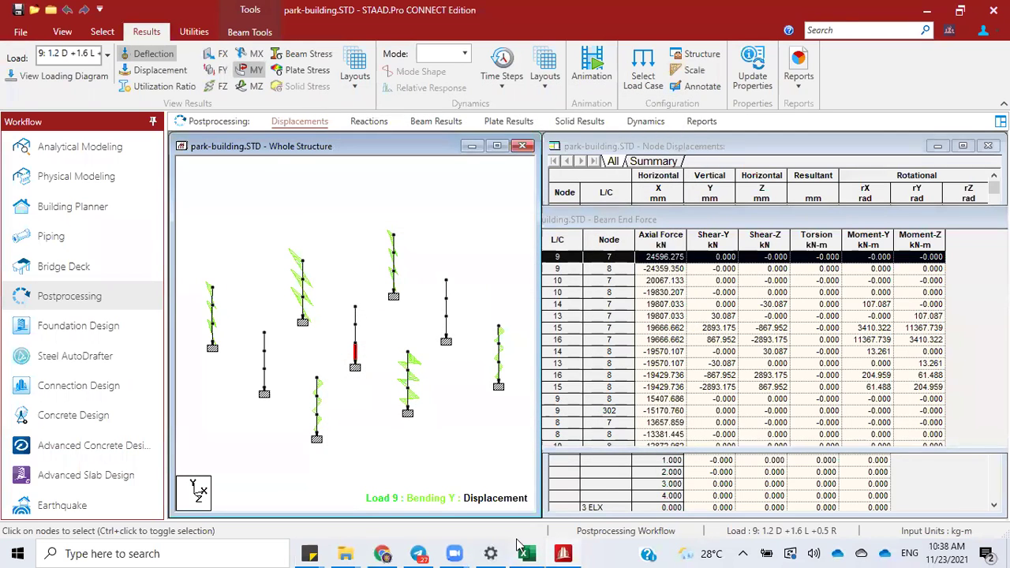
# Step: Return to Excel and enter the column dimensions b 1400, h 1400 and d' 70 mm in cells E17 to E19
pyautogui.click(527, 554)
pyautogui.click(229, 293)
pyautogui.click(235, 278)
pyautogui.write('1400')
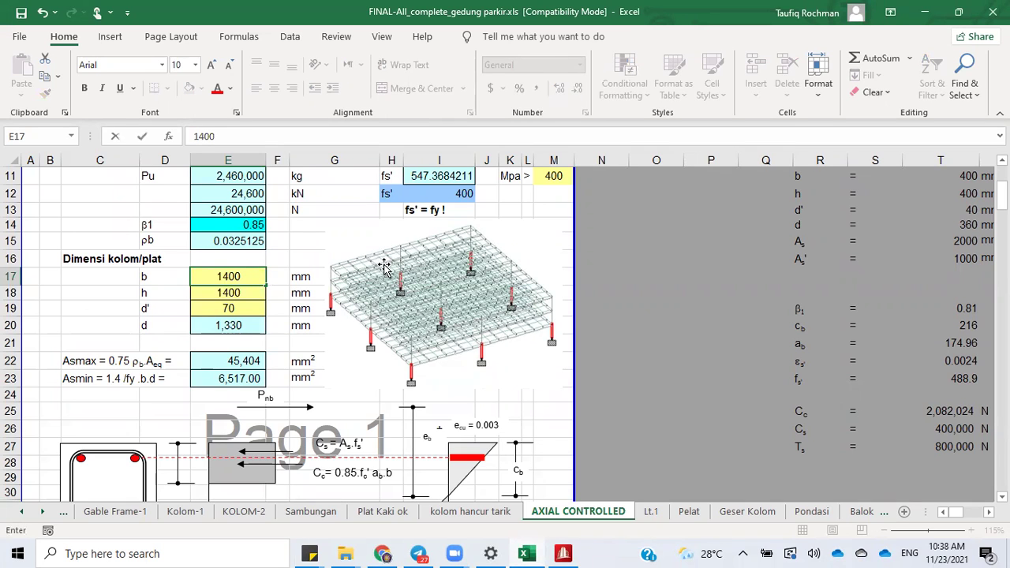
pyautogui.press('Return')
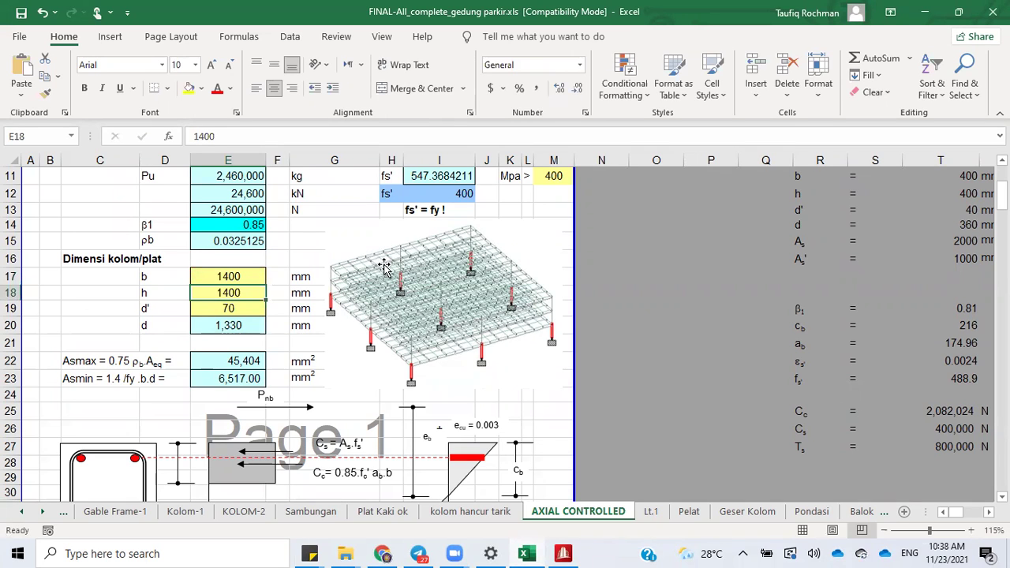
pyautogui.write('1400')
pyautogui.press('Return')
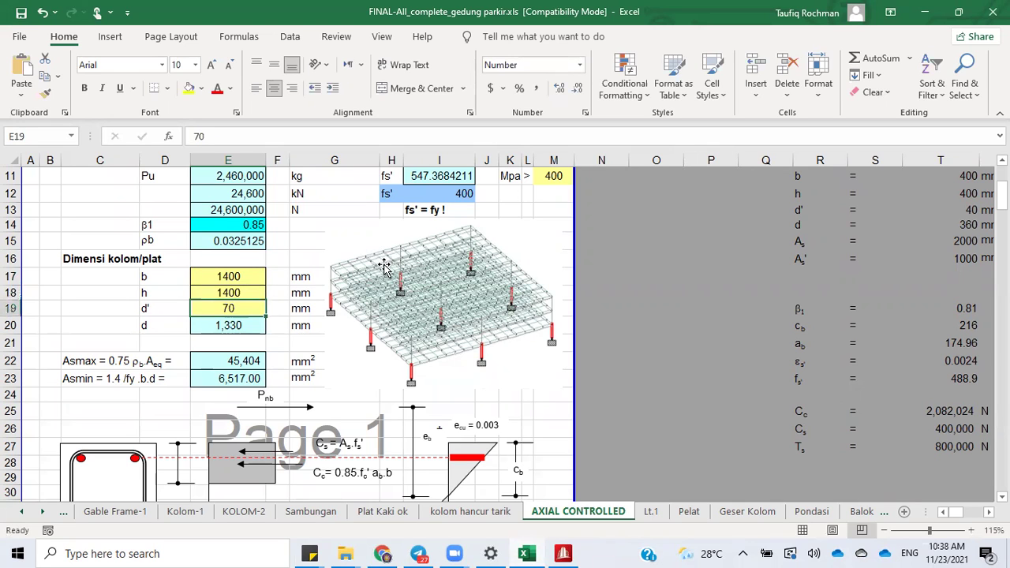
pyautogui.write('70')
pyautogui.press('Return')
# Step: Replace "Persamaan Pn untuk kasus" in the C41 heading with "Equation of Pn for the case"
pyautogui.scroll(-6, 420, 347)
pyautogui.scroll(6, 464, 233)
pyautogui.scroll(-7, 428, 293)
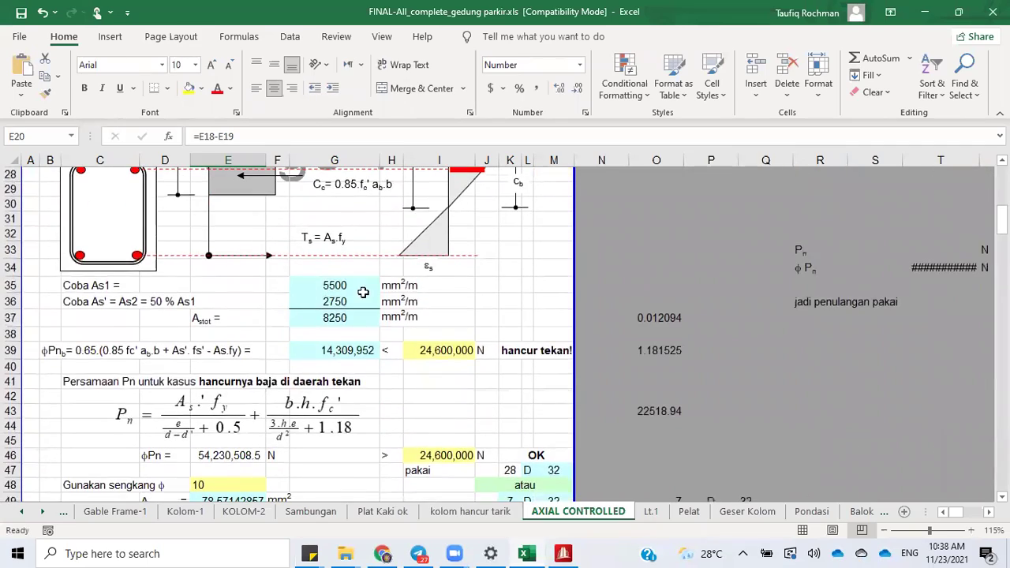
pyautogui.scroll(-5, 472, 283)
pyautogui.scroll(6, 472, 283)
pyautogui.scroll(-2, 395, 340)
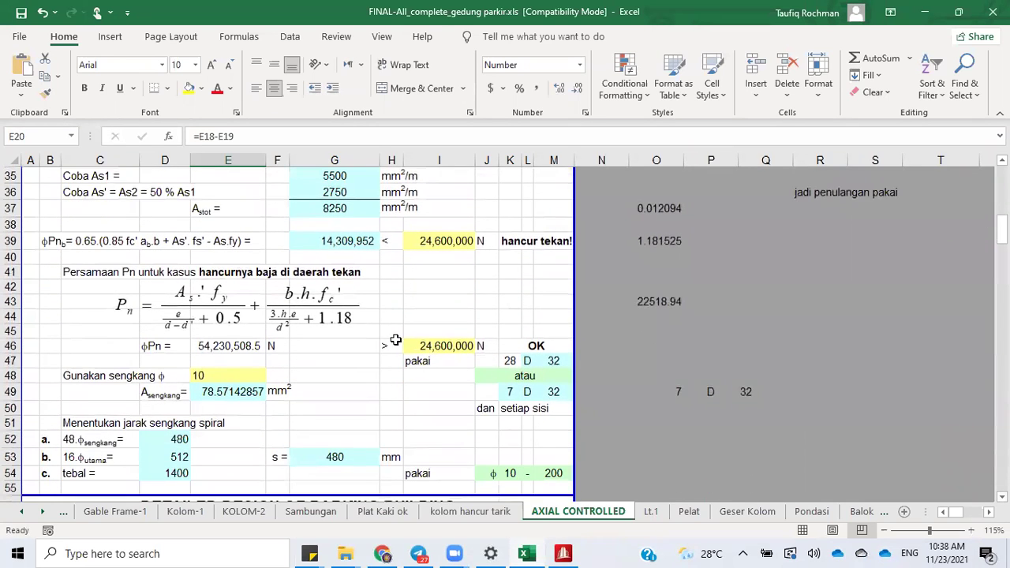
pyautogui.doubleClick(70, 271)
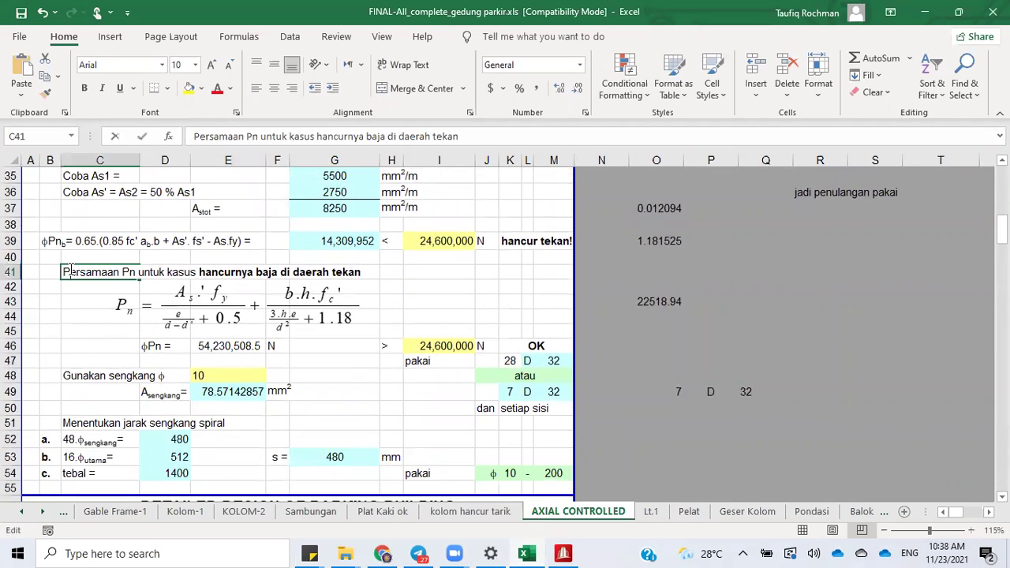
pyautogui.moveTo(123, 271); pyautogui.dragTo(30, 273)
pyautogui.write('Equation of')
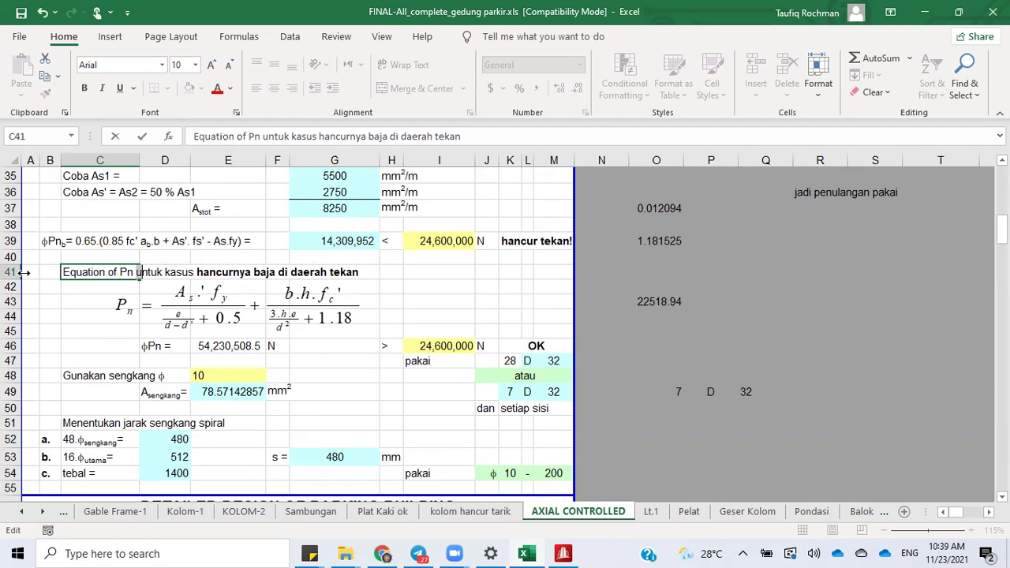
pyautogui.hotkey('shift', 'Right')
pyautogui.hotkey('shift', 'Right')
pyautogui.hotkey('shift', 'Right')
pyautogui.hotkey('shift', 'Right')
pyautogui.hotkey('shift', 'Right')
pyautogui.hotkey('shift', 'Right')
pyautogui.hotkey('shift', 'Right')
pyautogui.hotkey('shift', 'Right')
pyautogui.hotkey('shift', 'Right')
pyautogui.hotkey('shift', 'Right')
pyautogui.hotkey('shift', 'Right')
pyautogui.write('for the c')
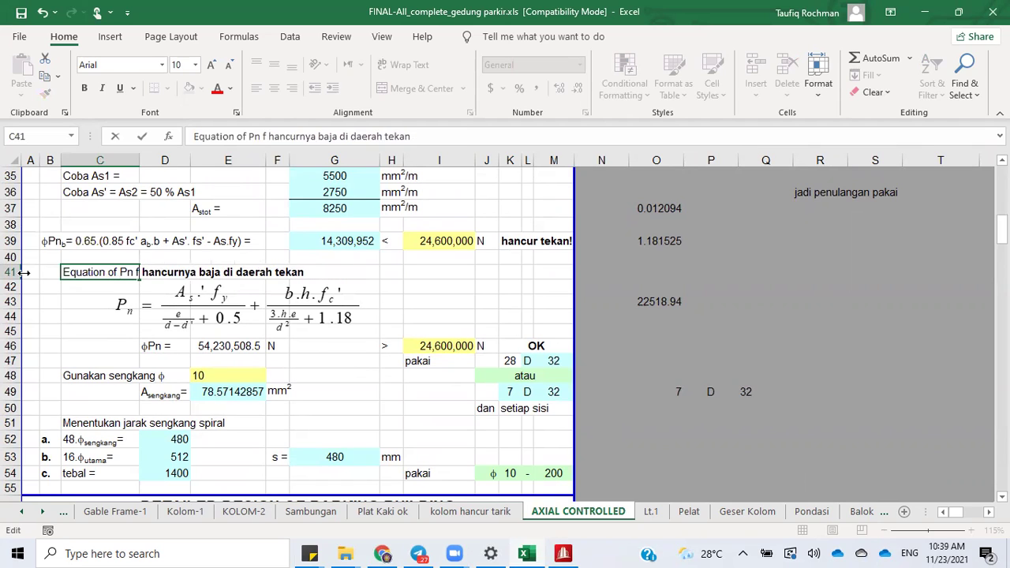
pyautogui.write('ase')
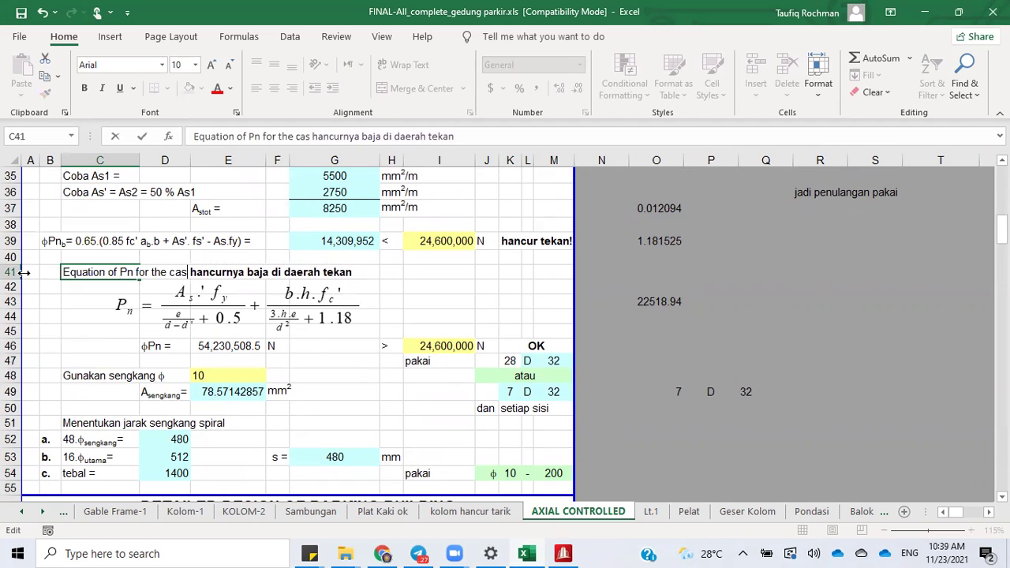
# Step: Replace the bold part of the C41 heading with "failure of the steel in the compressive region"
pyautogui.hotkey('shift', 'Right')
pyautogui.hotkey('shift', 'Right')
pyautogui.hotkey('shift', 'Right')
pyautogui.hotkey('shift', 'Right')
pyautogui.hotkey('shift', 'Right')
pyautogui.hotkey('shift', 'Right')
pyautogui.hotkey('shift', 'Right')
pyautogui.hotkey('shift', 'Right')
pyautogui.hotkey('shift', 'Right')
pyautogui.hotkey('shift', 'Right')
pyautogui.hotkey('shift', 'Right')
pyautogui.hotkey('shift', 'Right')
pyautogui.hotkey('shift', 'Right')
pyautogui.hotkey('shift', 'Right')
pyautogui.hotkey('shift', 'Right')
pyautogui.hotkey('shift', 'Right')
pyautogui.hotkey('shift', 'Right')
pyautogui.hotkey('shift', 'Right')
pyautogui.hotkey('shift', 'Right')
pyautogui.hotkey('shift', 'Right')
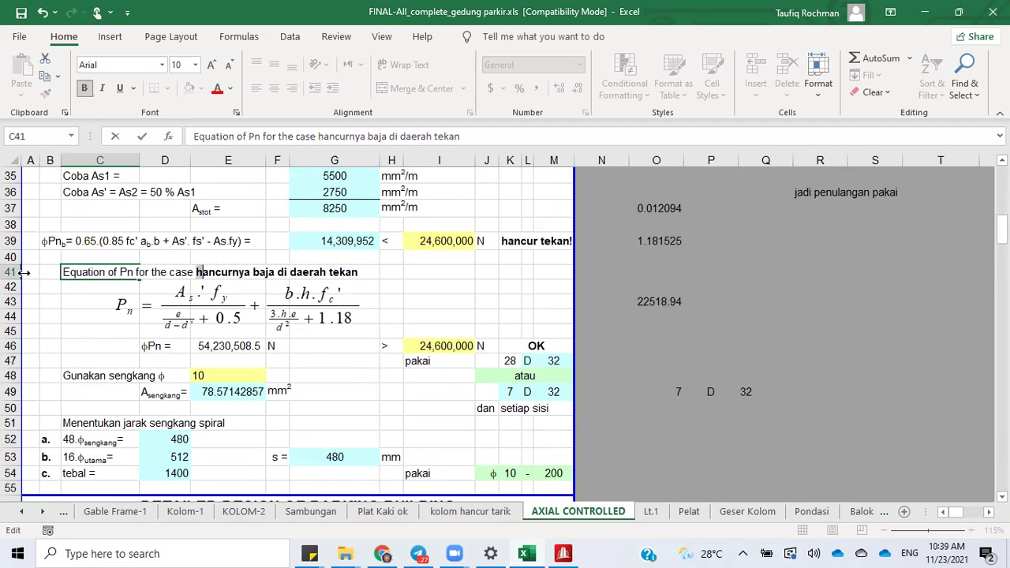
pyautogui.hotkey('shift', 'Right')
pyautogui.hotkey('shift', 'Right')
pyautogui.hotkey('shift', 'Right')
pyautogui.hotkey('shift', 'Right')
pyautogui.hotkey('shift', 'Right')
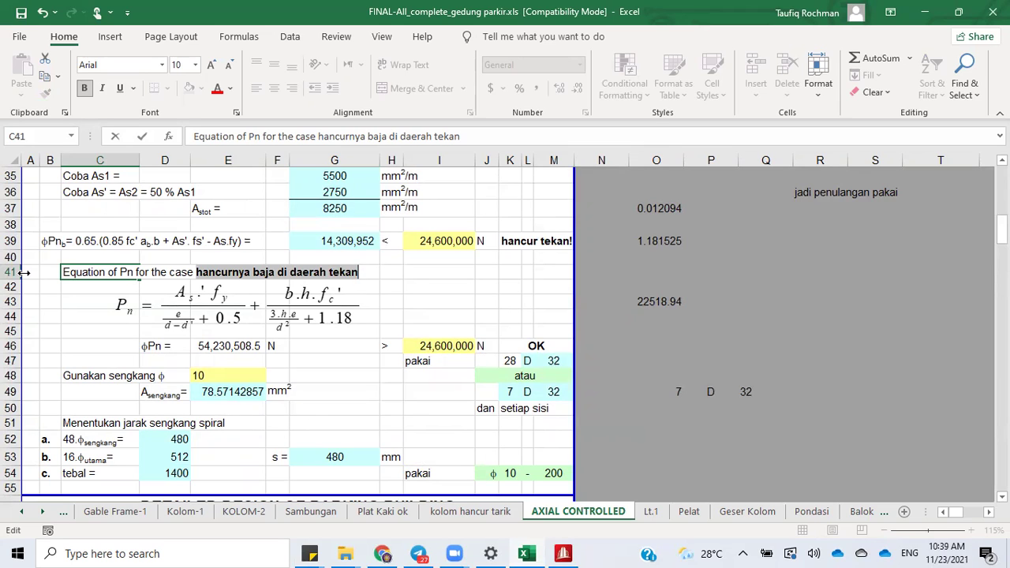
pyautogui.write('fail')
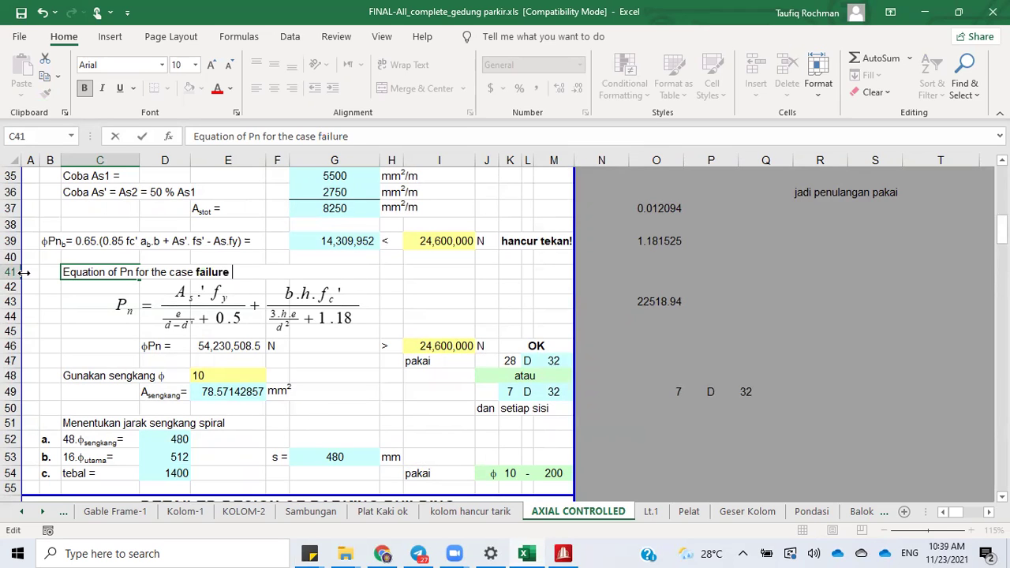
pyautogui.write('ure of the steel')
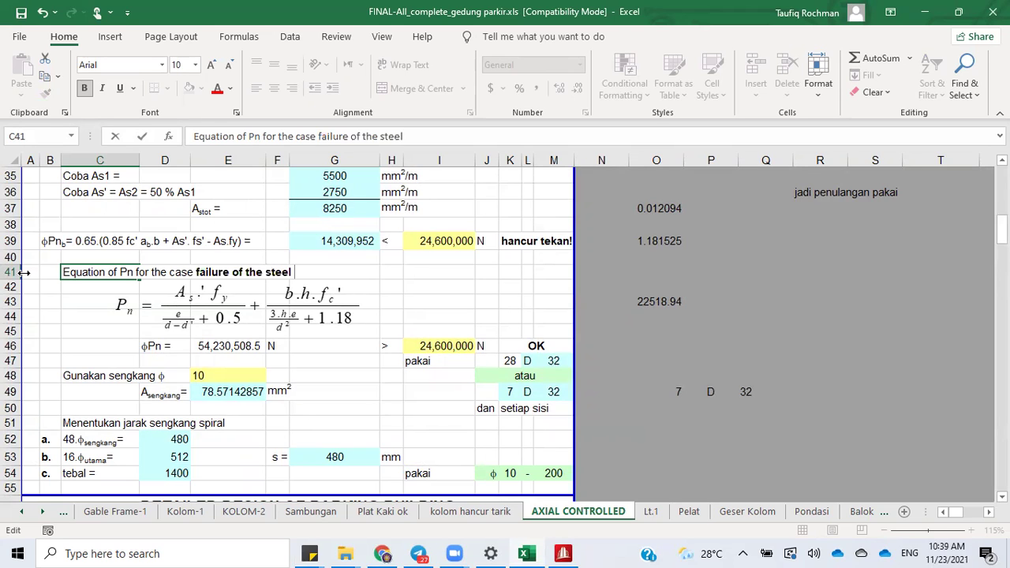
pyautogui.write(' in the compre')
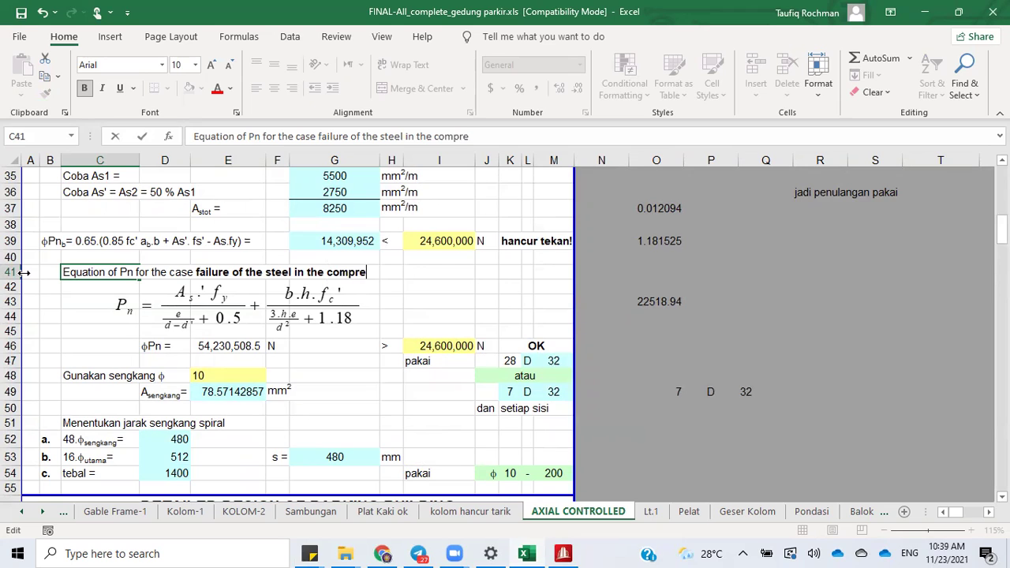
pyautogui.write('ssive region')
pyautogui.press('Return')
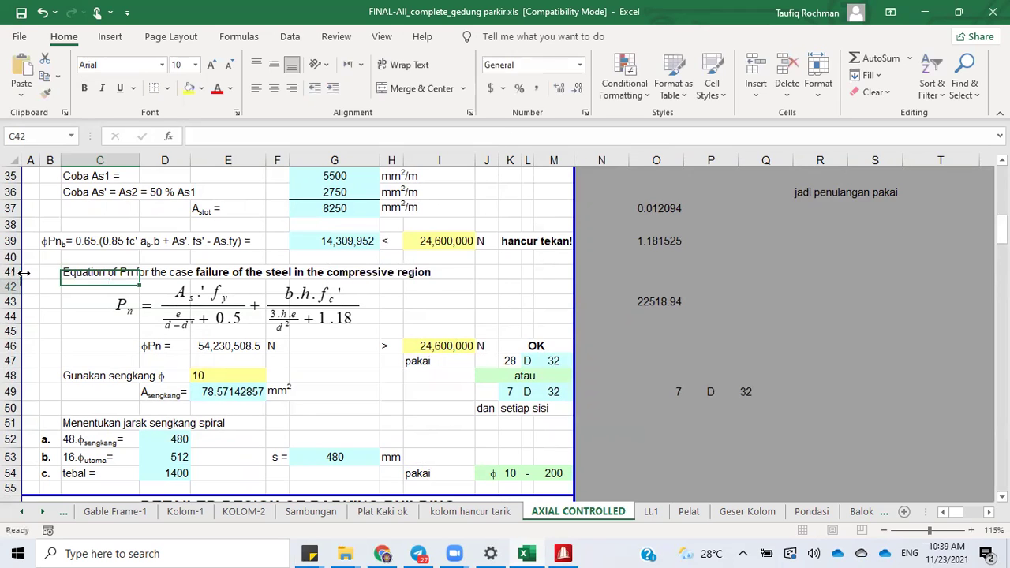
# Step: Examine the failure-mode IF formula in K39 and the force reference in I39 that it compares
pyautogui.doubleClick(509, 240)
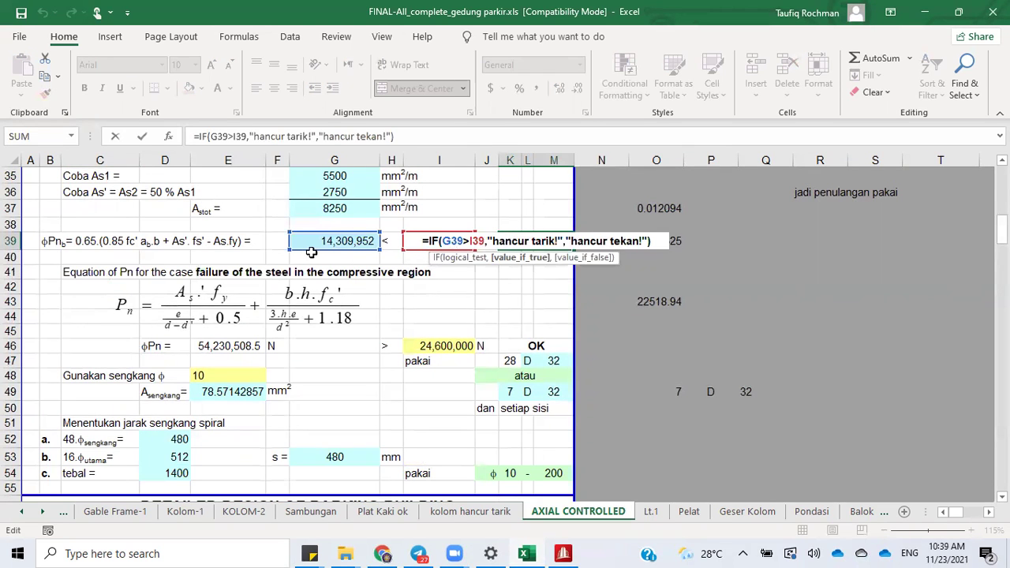
pyautogui.press('Escape')
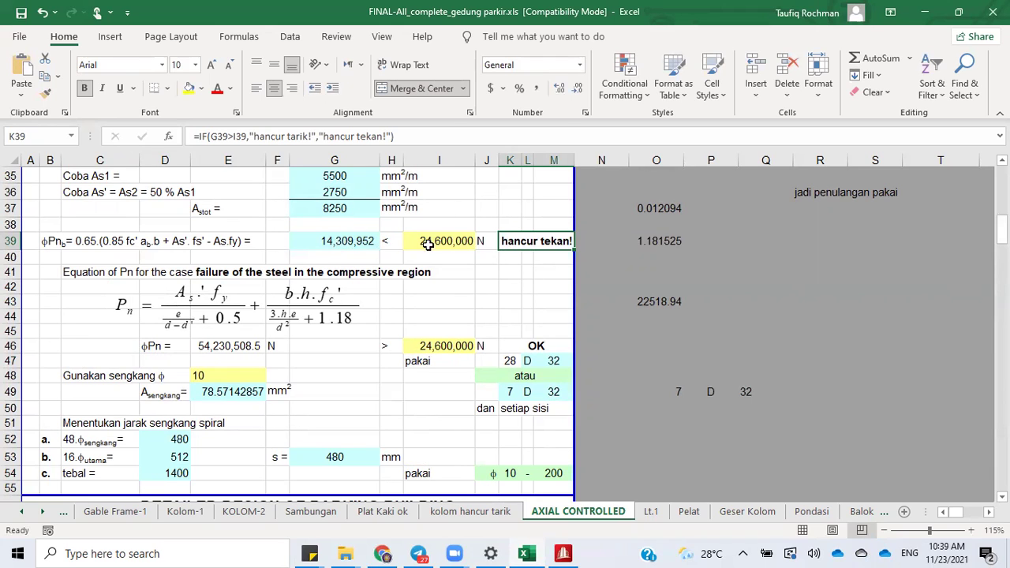
pyautogui.click(311, 257)
pyautogui.hotkey('ctrl', 'z')
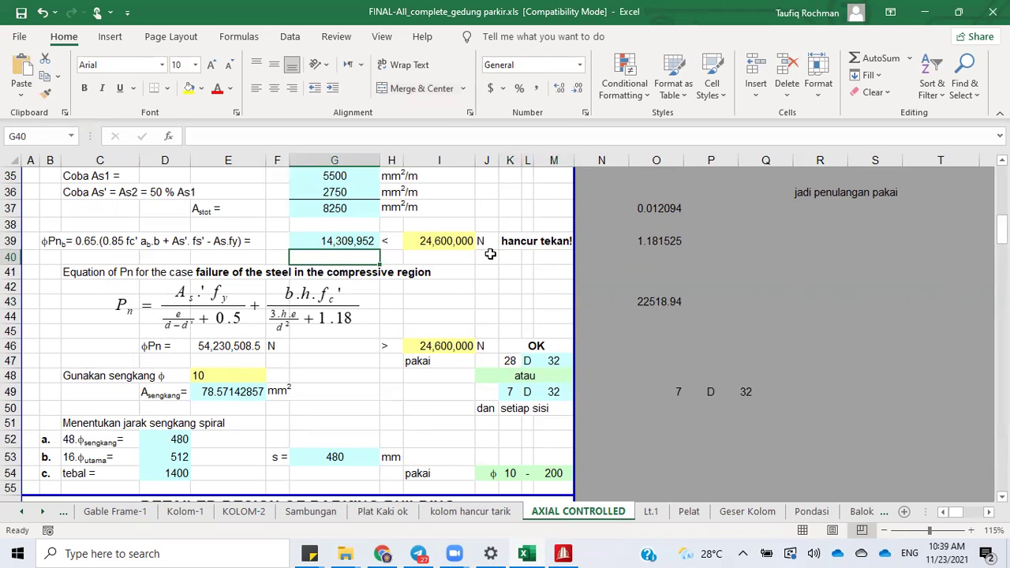
pyautogui.doubleClick(517, 243)
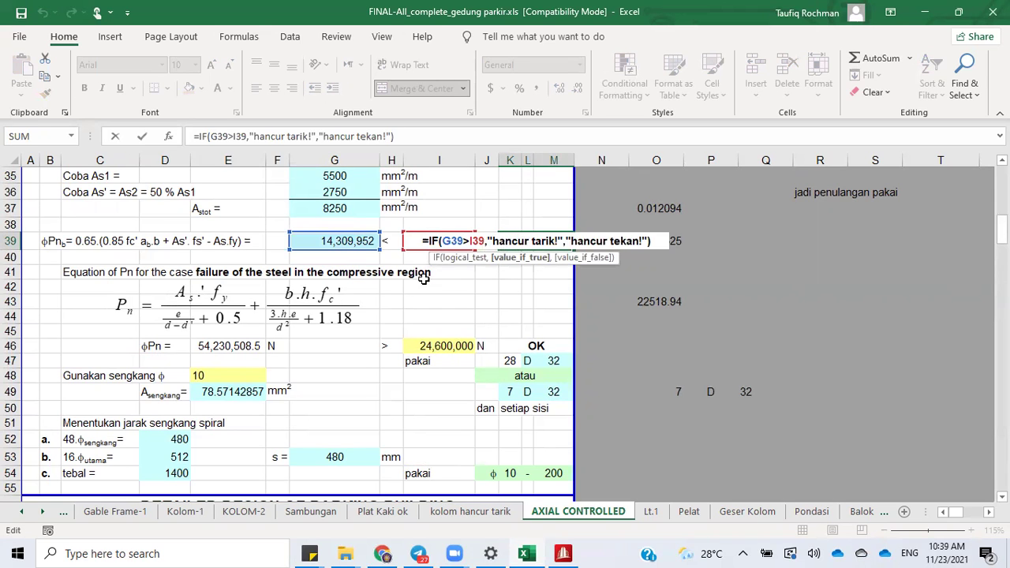
pyautogui.press('Escape')
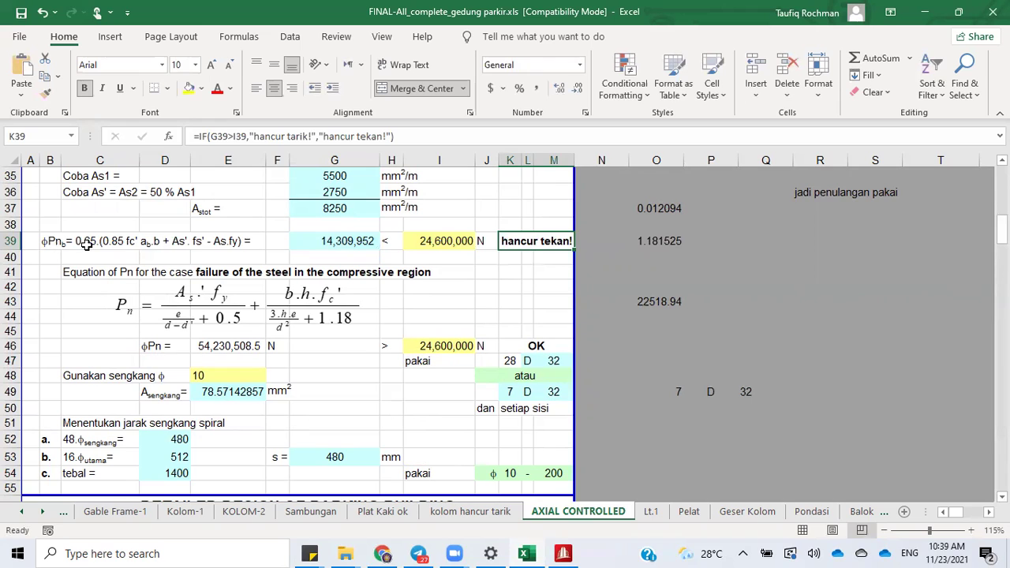
pyautogui.click(445, 241)
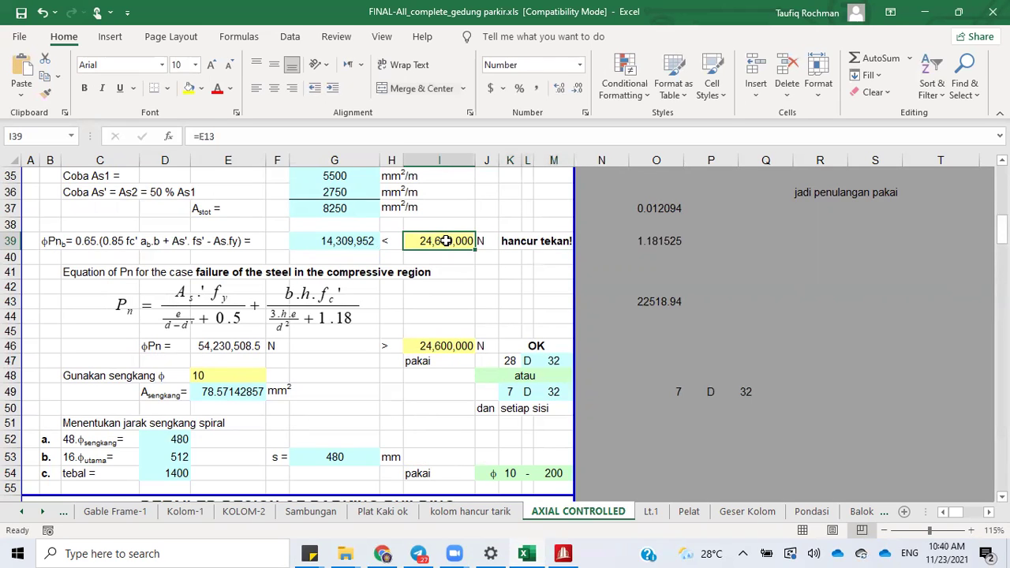
pyautogui.doubleClick(517, 241)
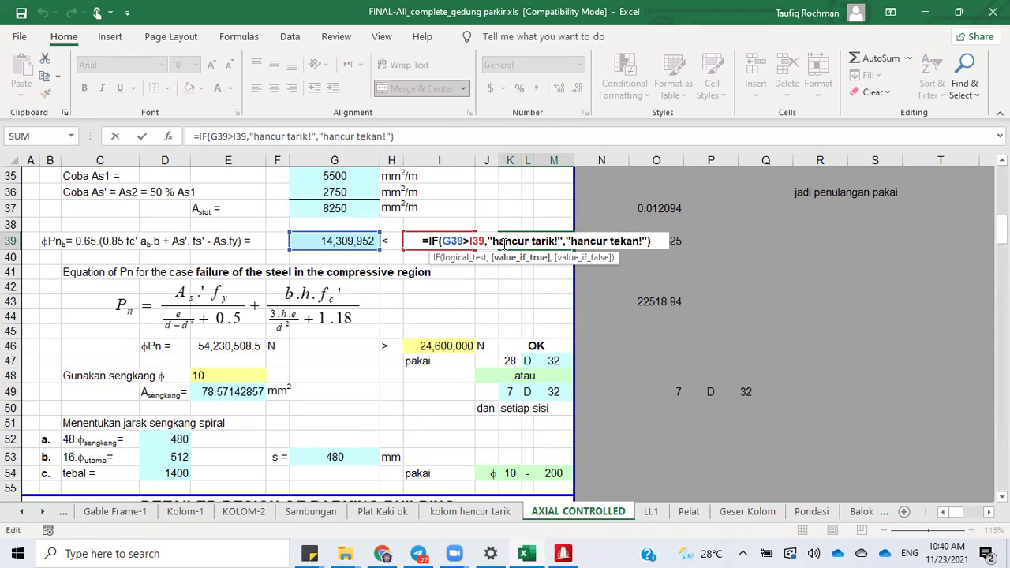
pyautogui.press('Escape')
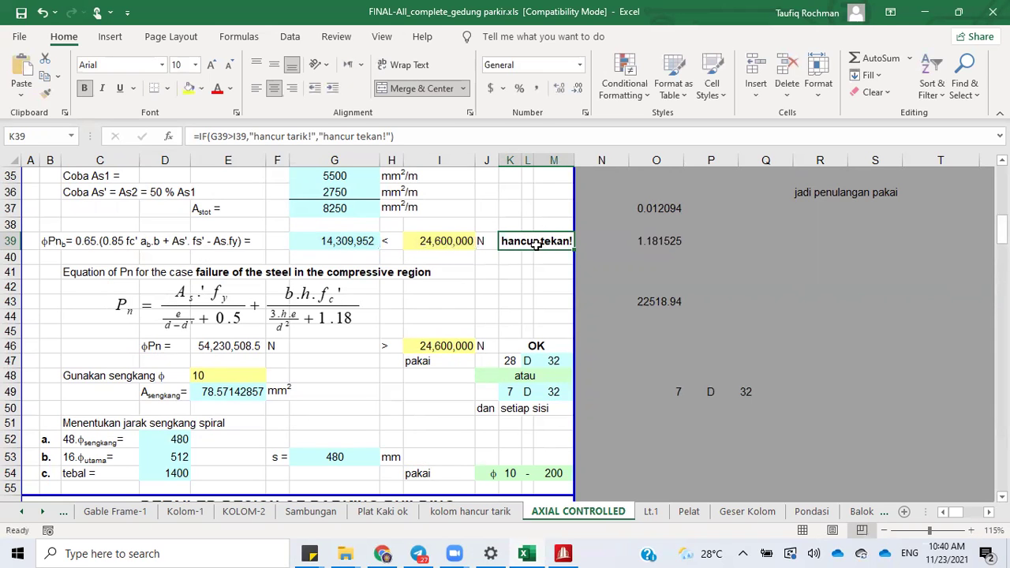
# Step: Replace "hancur tarik" with "tension controlled" as the true result of the failure-mode IF formula in K39
pyautogui.doubleClick(536, 245)
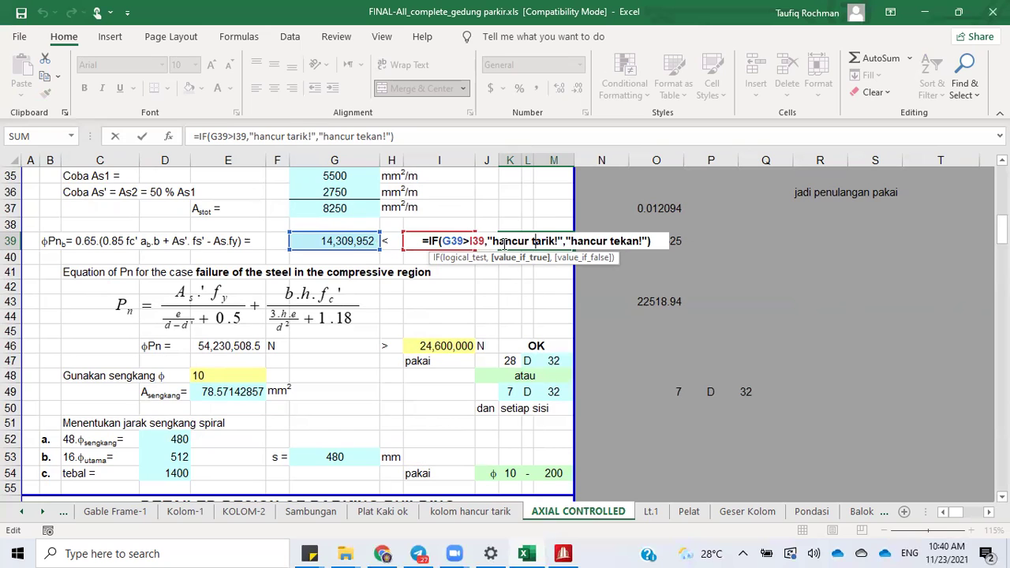
pyautogui.moveTo(495, 240); pyautogui.dragTo(555, 247)
pyautogui.write('tension')
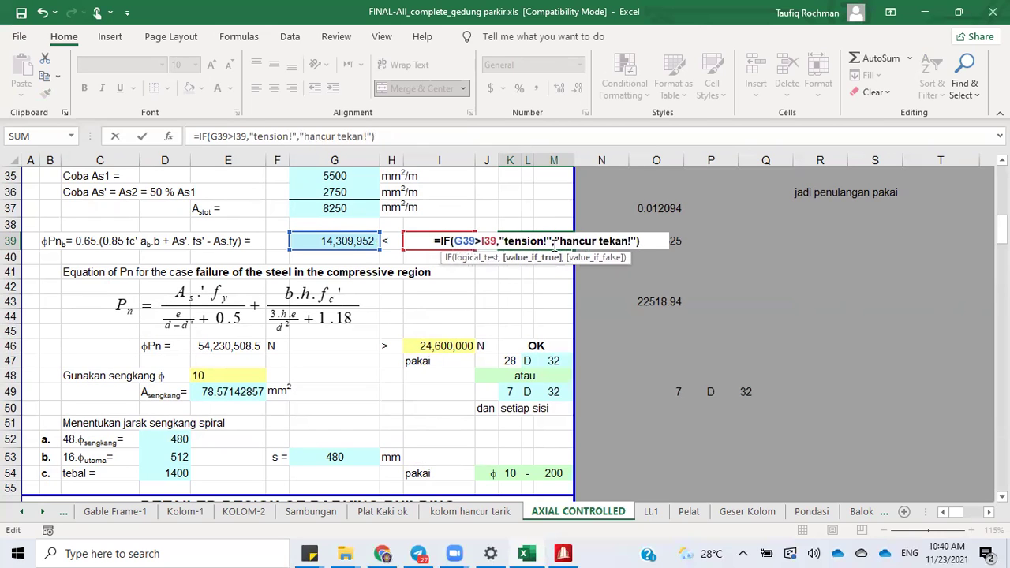
pyautogui.write(' contro')
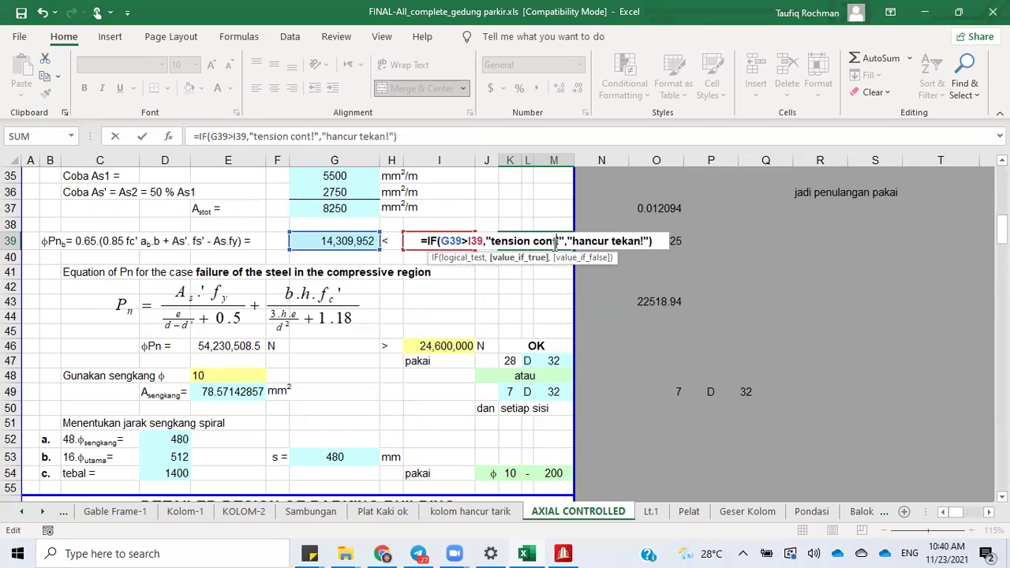
pyautogui.write('lled')
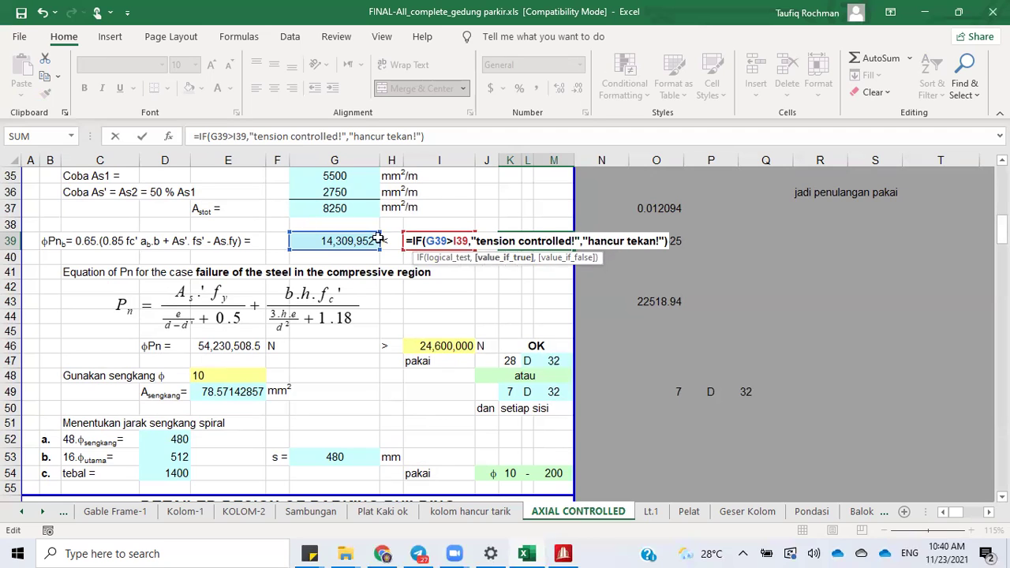
# Step: Replace "hancur tekan" with "compressive controlled" as the false result of the K39 IF formula and commit it
pyautogui.moveTo(590, 239); pyautogui.dragTo(656, 240)
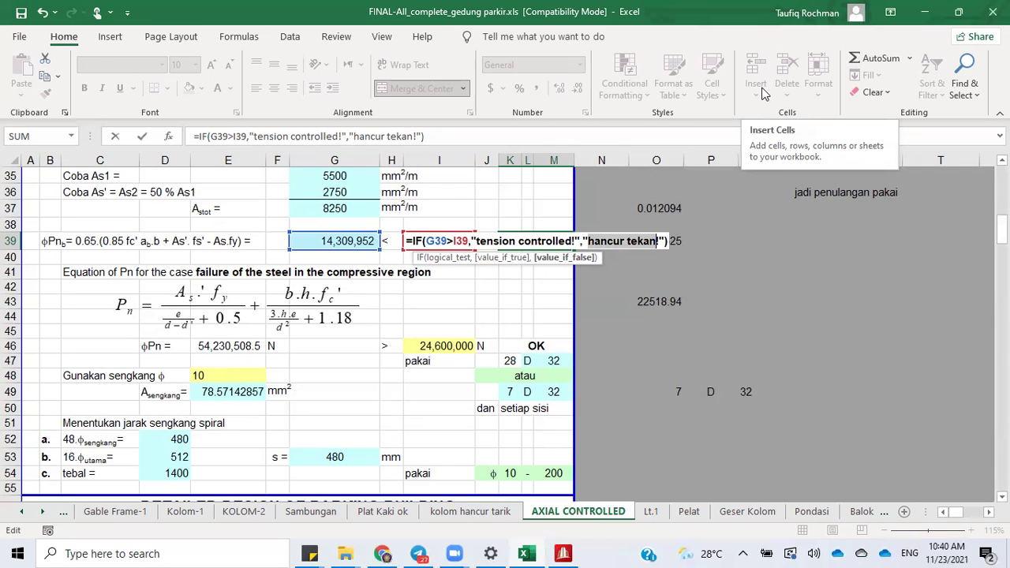
pyautogui.write('compres')
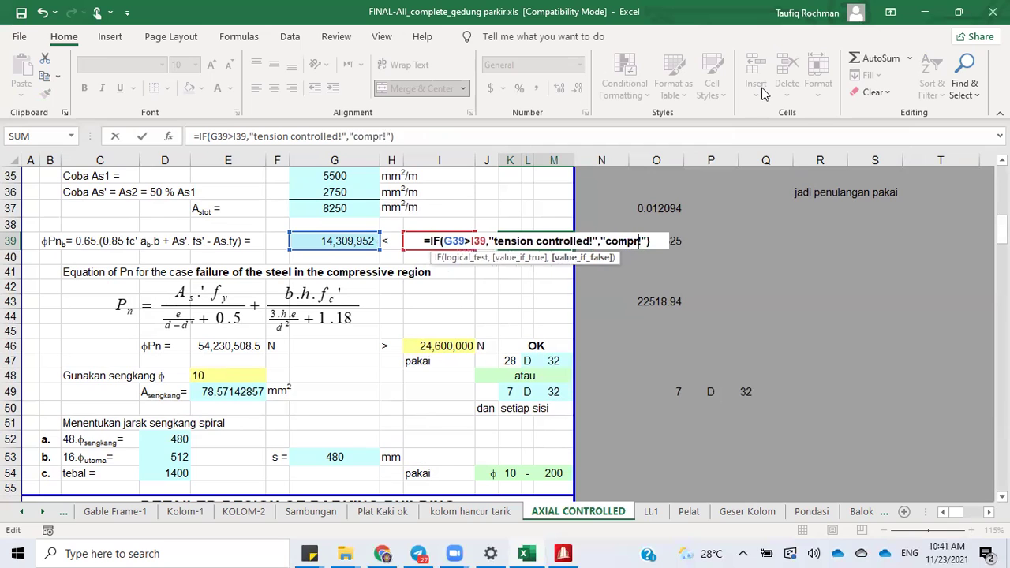
pyautogui.write('sive cont')
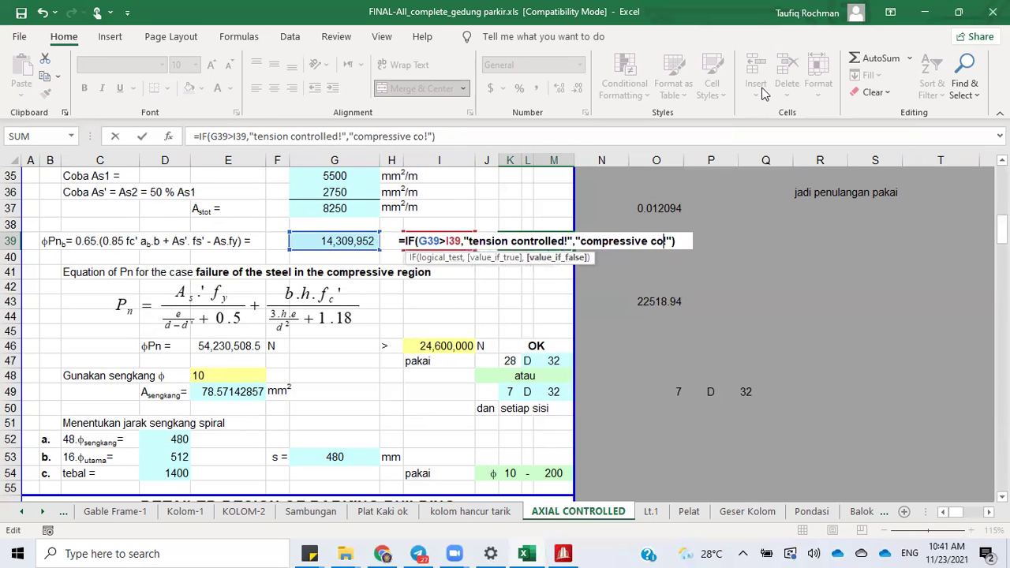
pyautogui.write('rolled!')
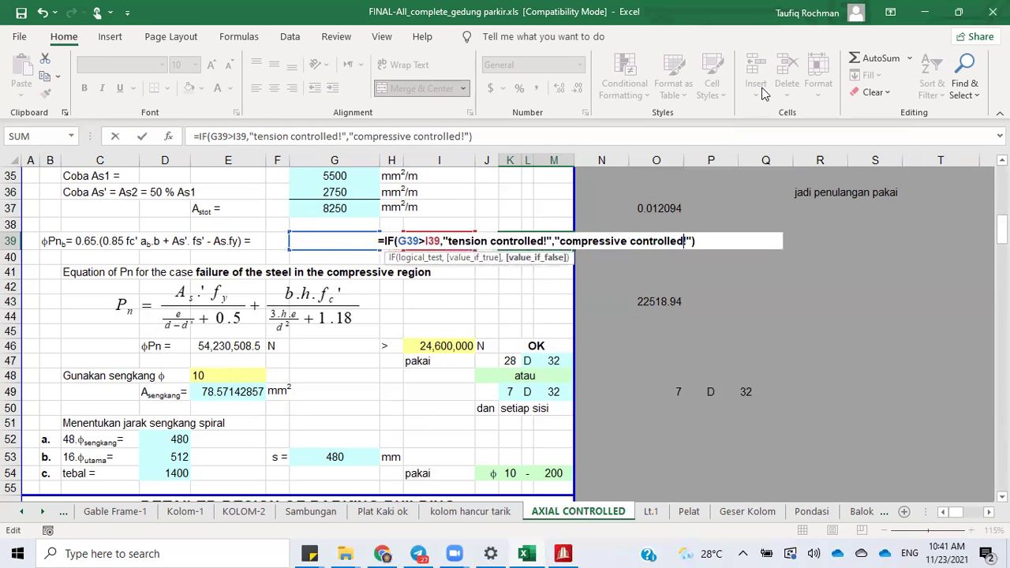
pyautogui.press('Return')
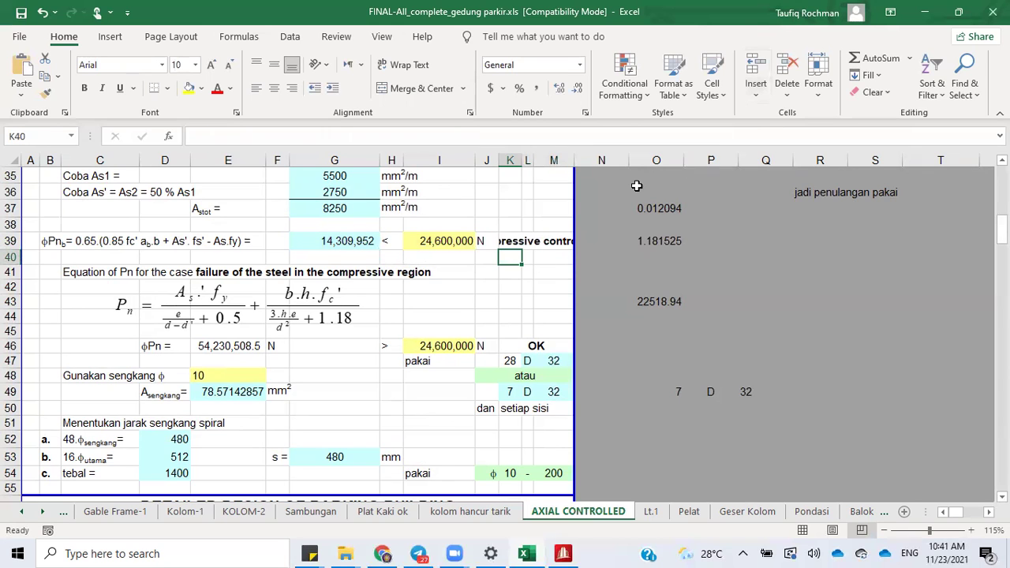
# Step: Move the failure-mode result from K39 to J40, re-merge it across columns J to M, and relocate it to I38
pyautogui.click(509, 243)
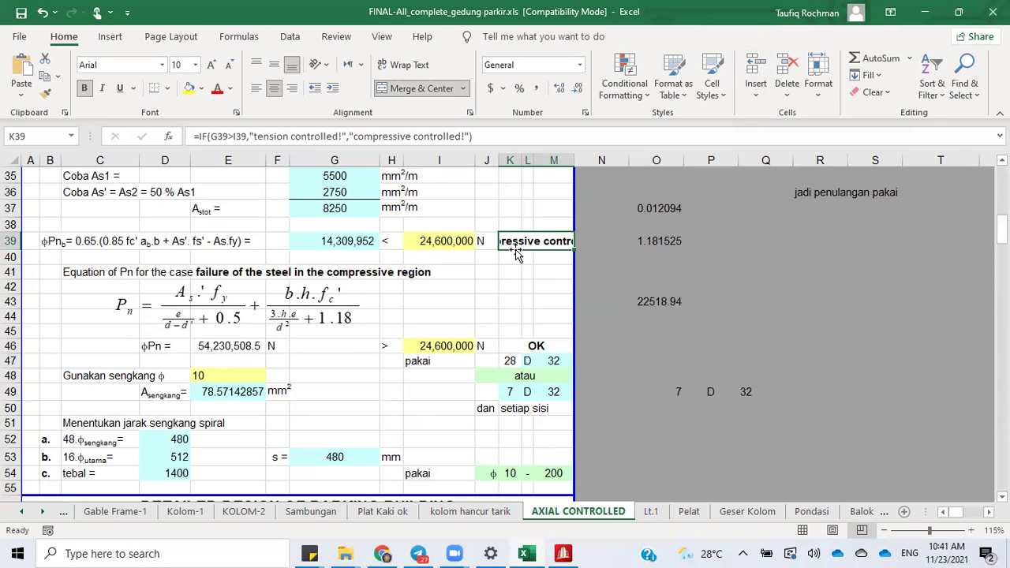
pyautogui.moveTo(517, 254); pyautogui.dragTo(555, 263)
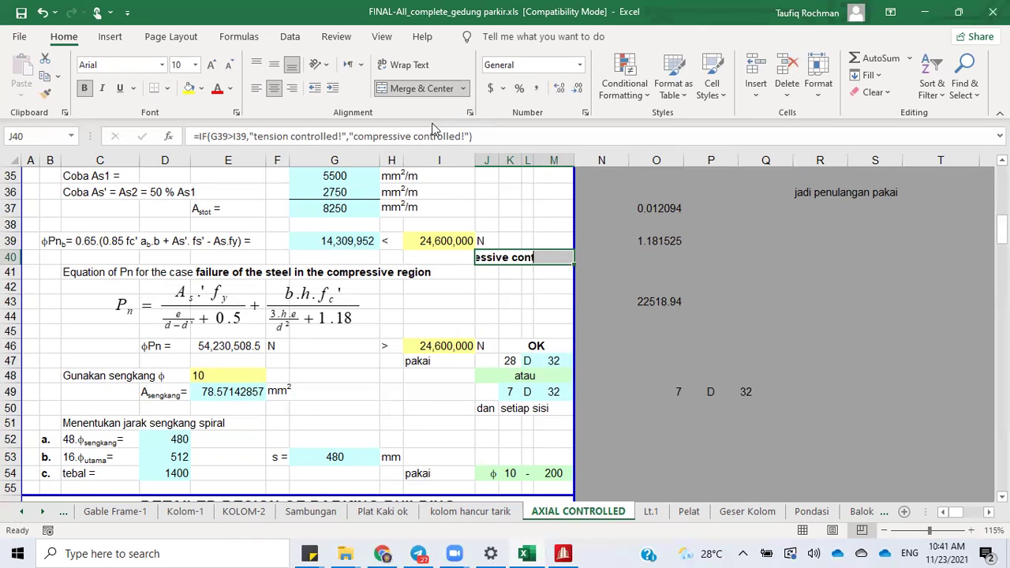
pyautogui.click(383, 91)
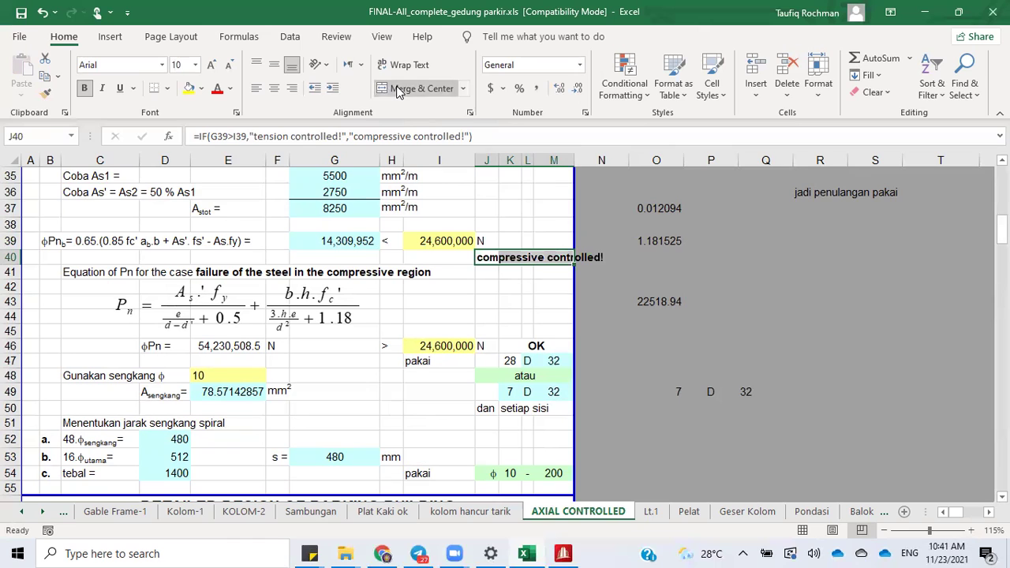
pyautogui.click(397, 91)
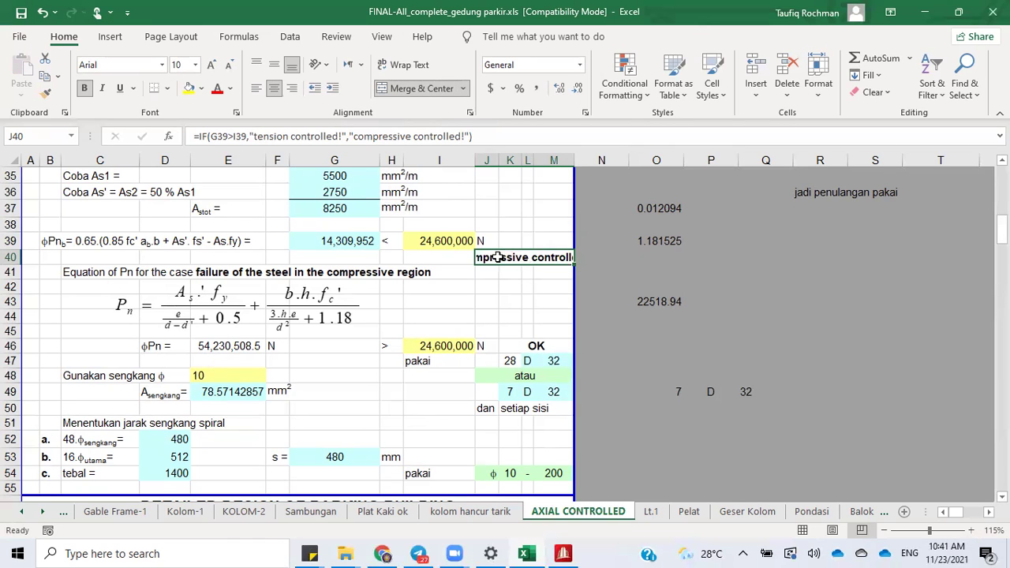
pyautogui.moveTo(493, 268); pyautogui.dragTo(465, 219)
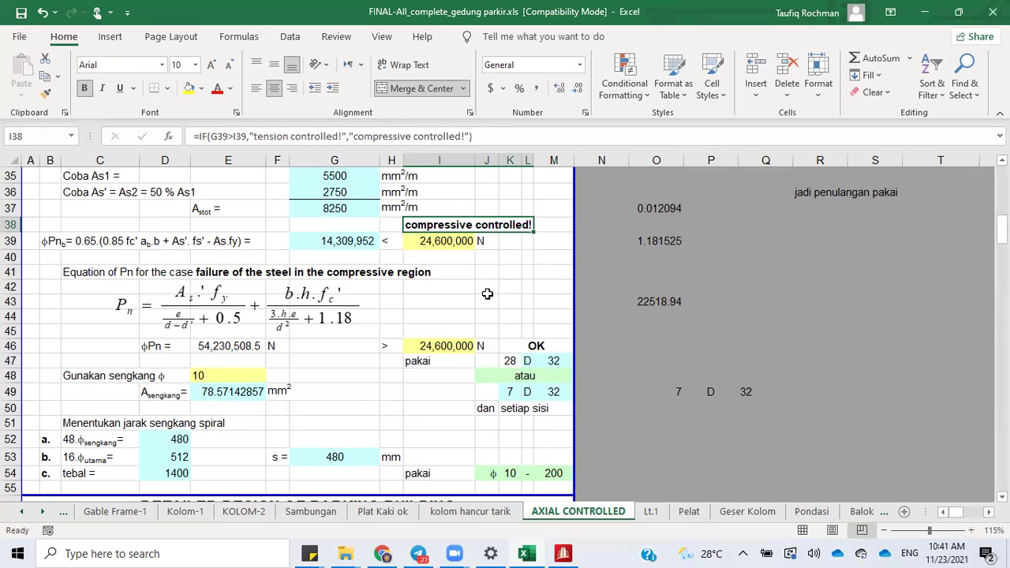
# Step: Examine the φPn formula in E46 and the dimension and steel-area cells it references, leaving the formula unedited
pyautogui.click(211, 347)
pyautogui.doubleClick(236, 349)
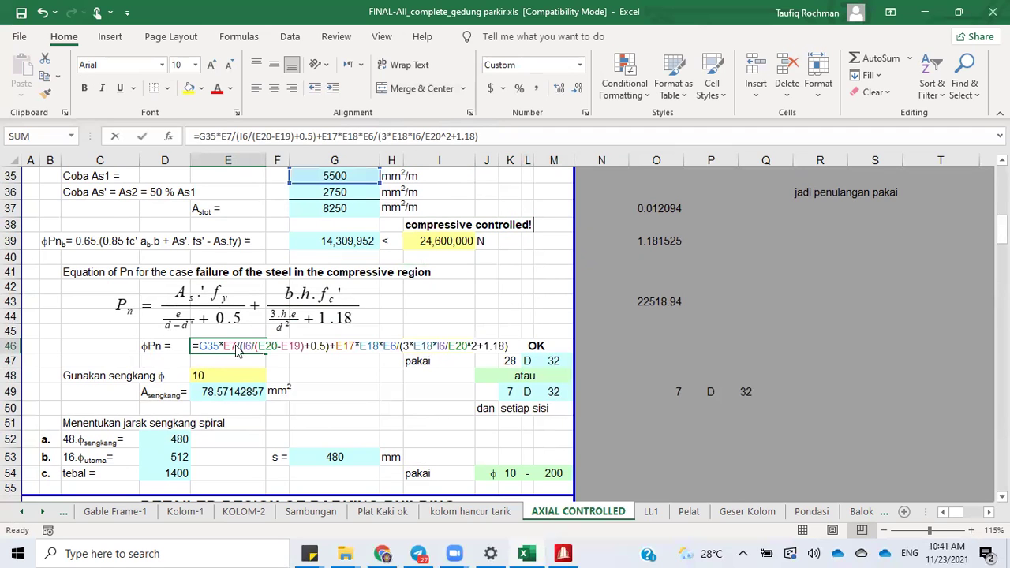
pyautogui.scroll(6, 355, 256)
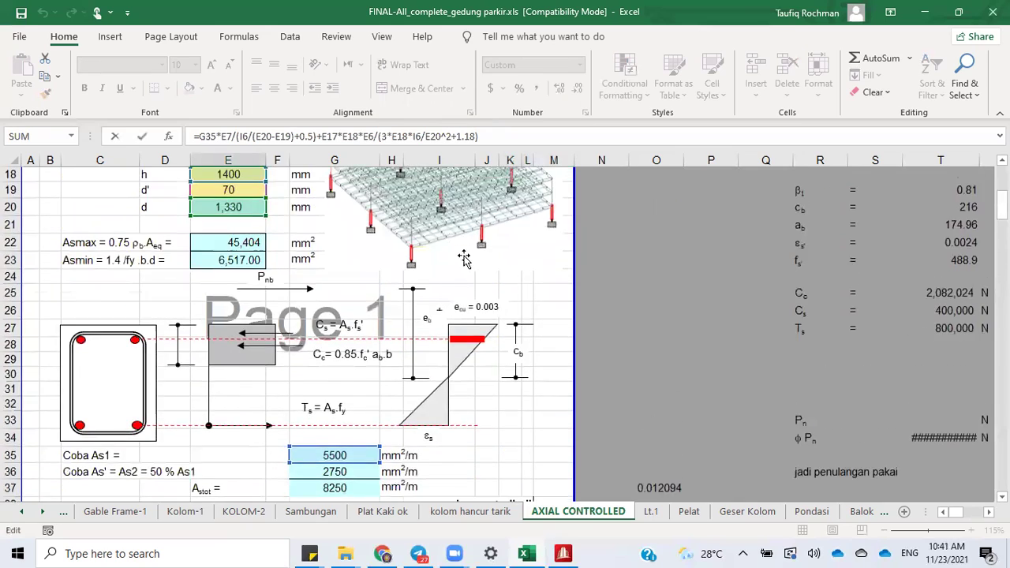
pyautogui.scroll(-11, 464, 268)
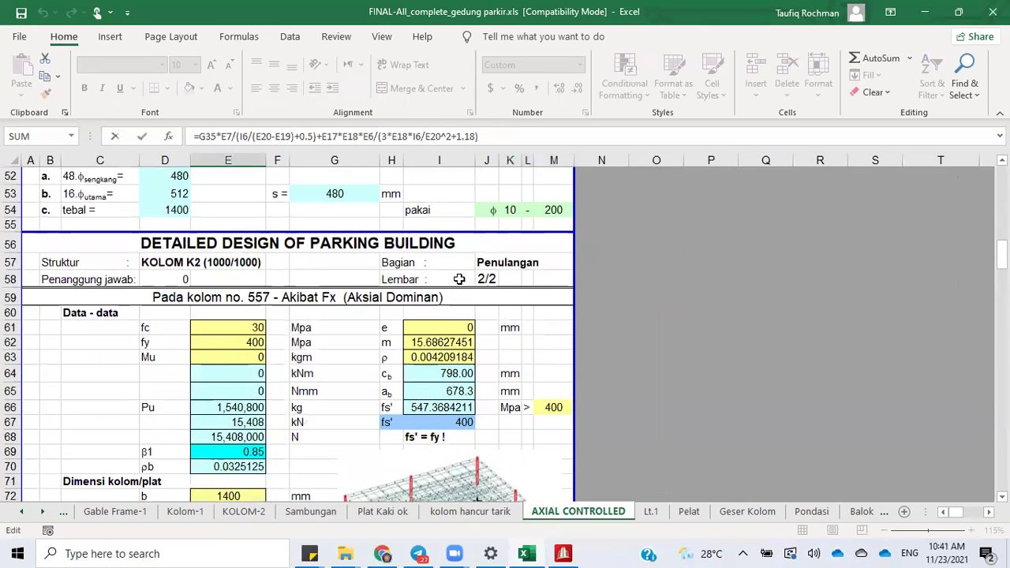
pyautogui.scroll(6, 458, 279)
pyautogui.click(440, 286)
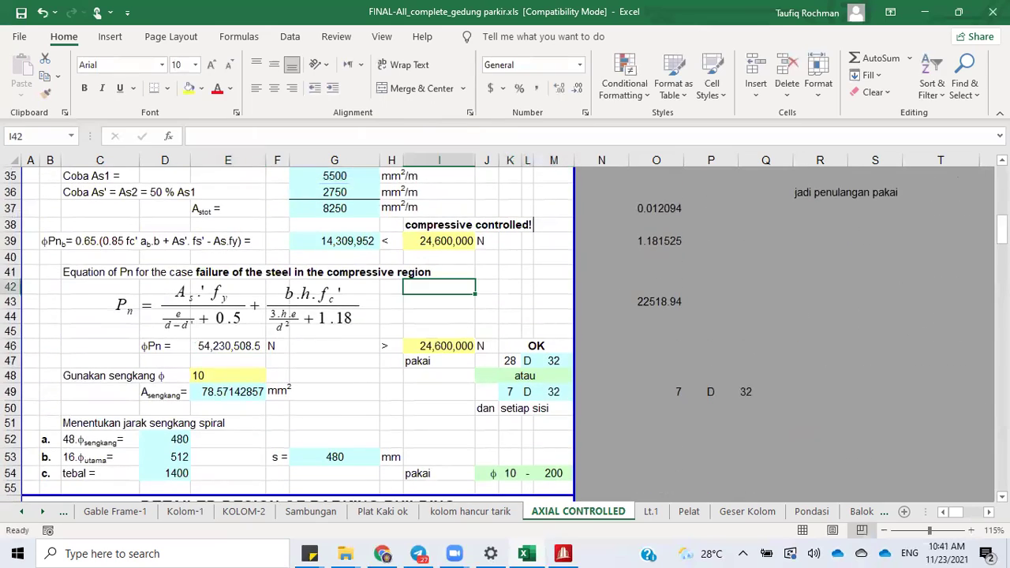
# Step: Replace "pakai" with "used" in I47, beside the main bar configuration
pyautogui.scroll(-2, 505, 335)
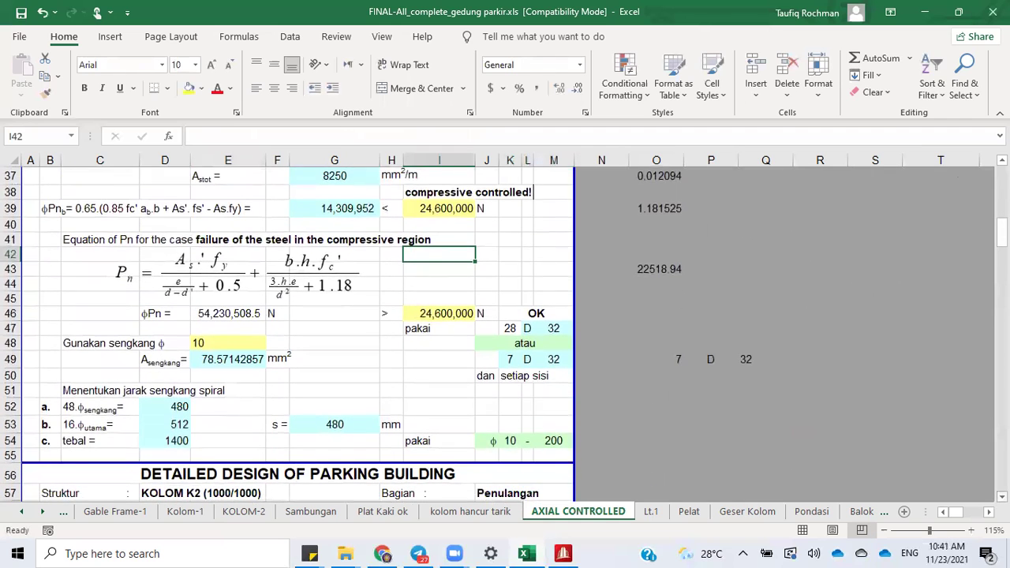
pyautogui.scroll(-1, 505, 334)
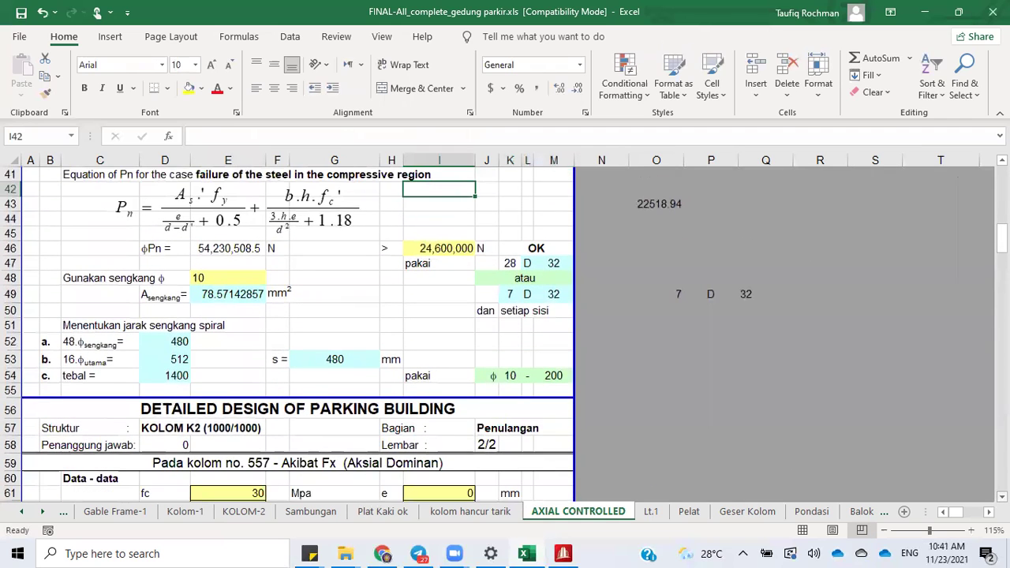
pyautogui.click(442, 261)
pyautogui.write('used')
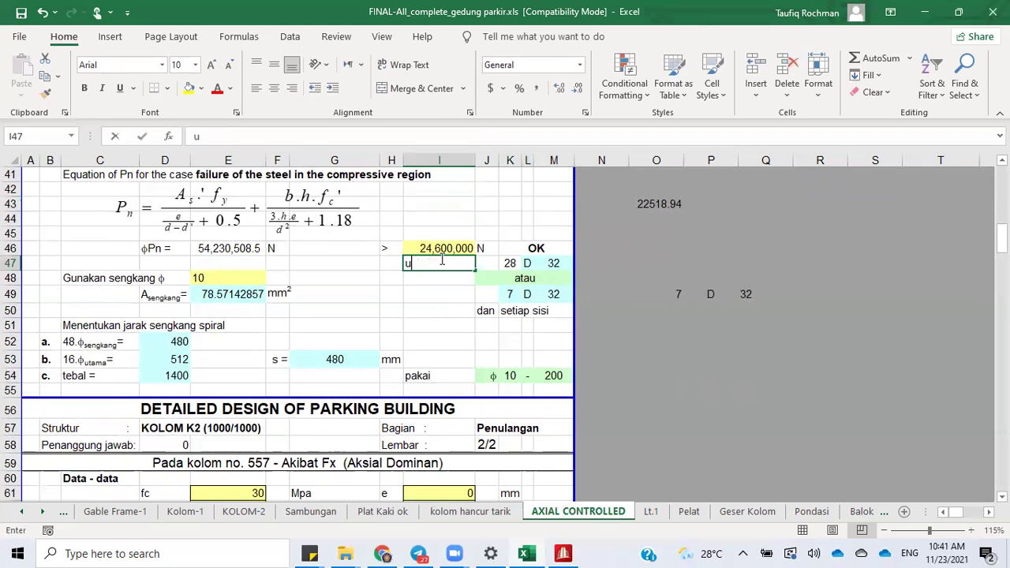
pyautogui.press('Return')
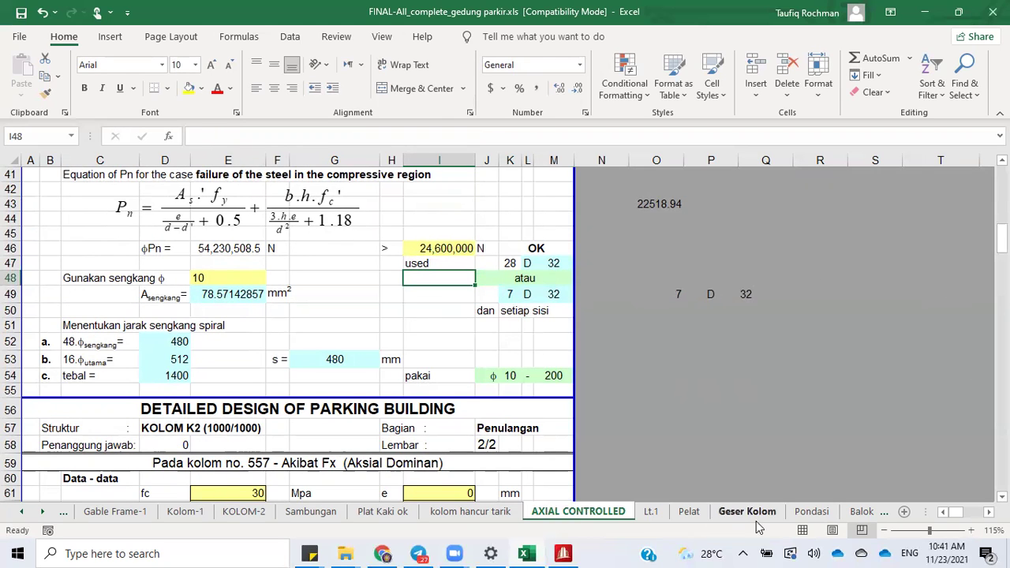
# Step: Examine the K1 column detail on the Tabel Gambar Portal sheet and the bar-count formula in K49 of AXIAL CONTROLLED
pyautogui.click(43, 515)
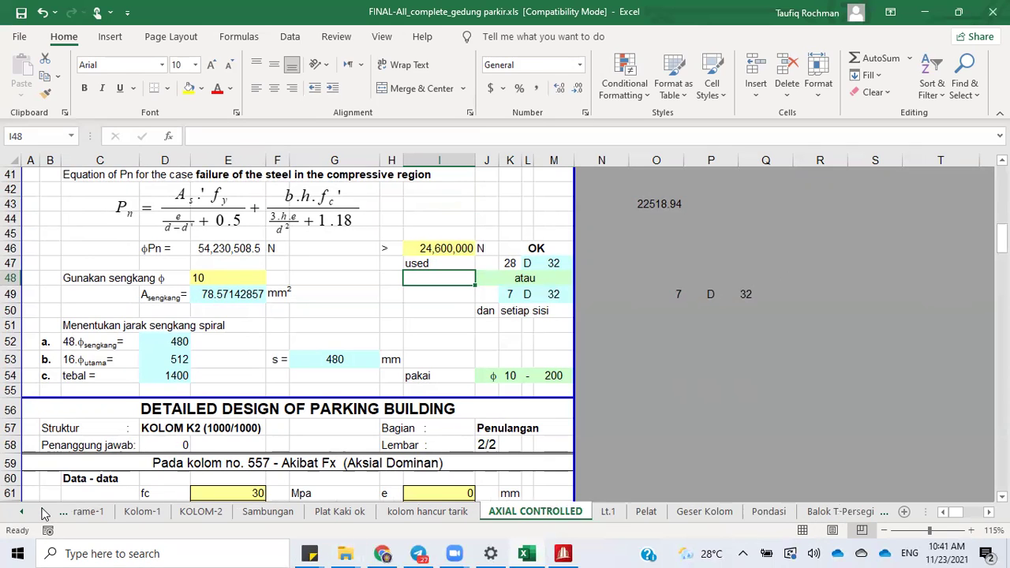
pyautogui.click(43, 513)
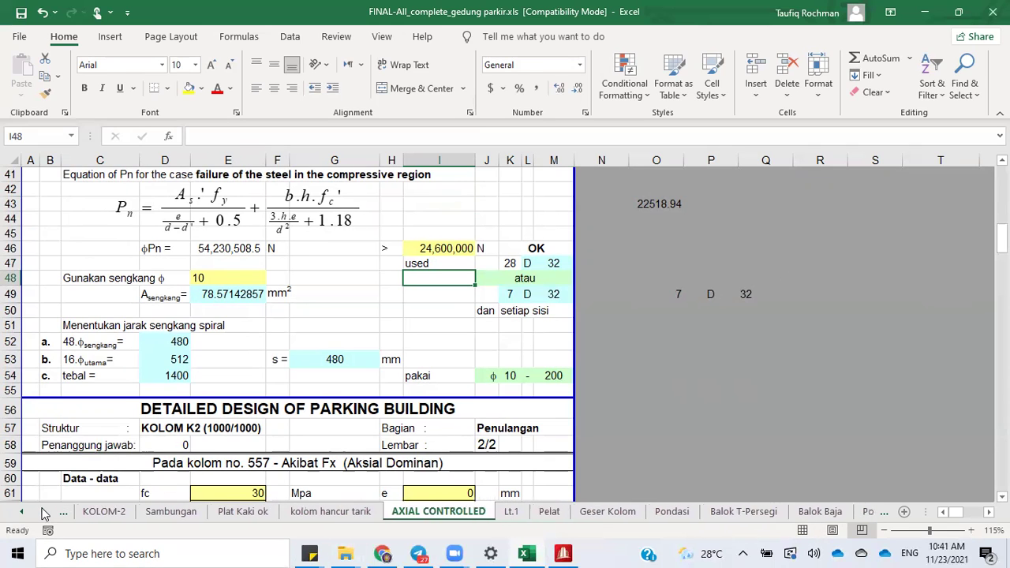
pyautogui.click(44, 514)
pyautogui.click(44, 514)
pyautogui.click(44, 514)
pyautogui.click(43, 514)
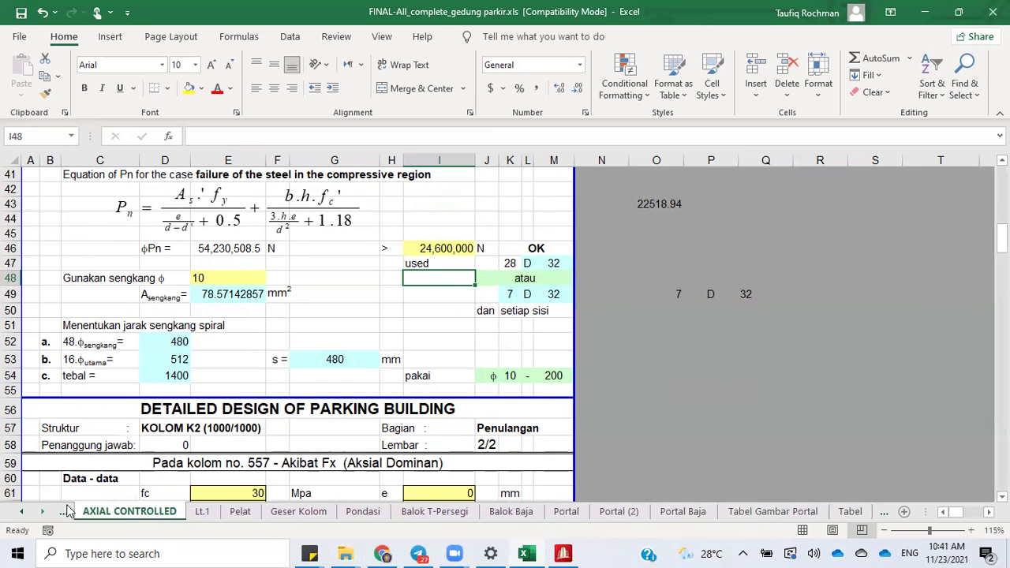
pyautogui.click(742, 513)
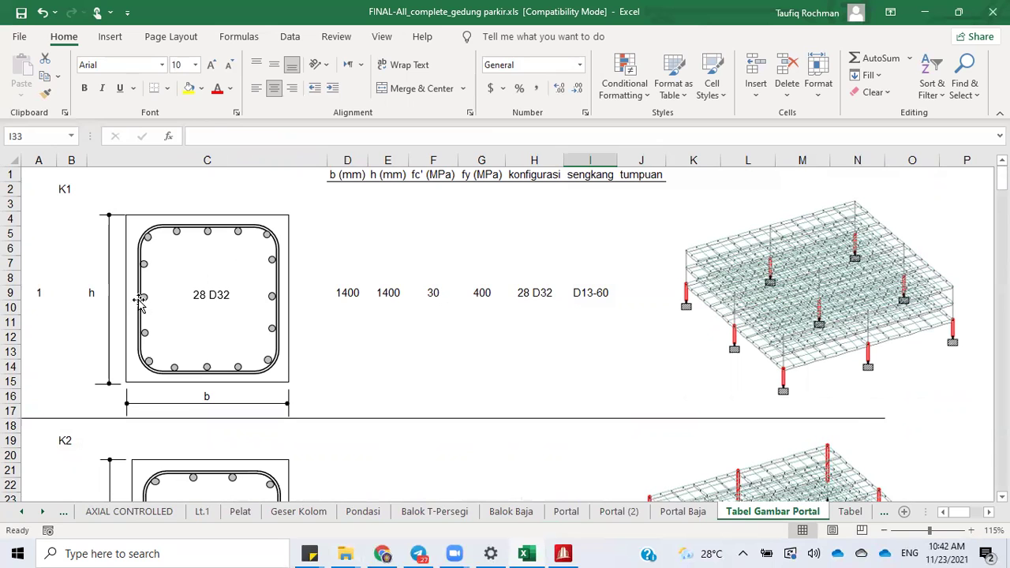
pyautogui.click(95, 512)
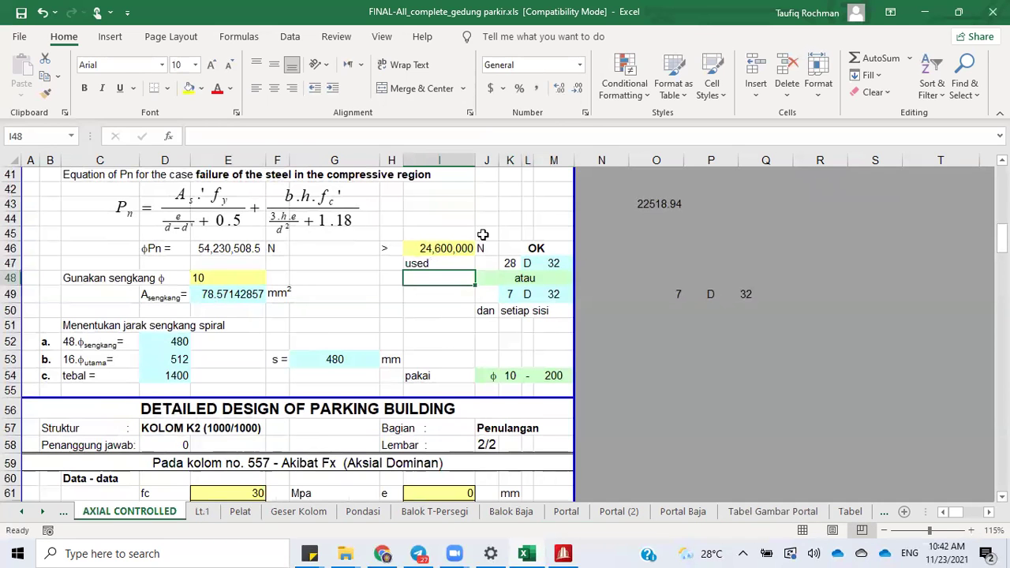
pyautogui.click(510, 292)
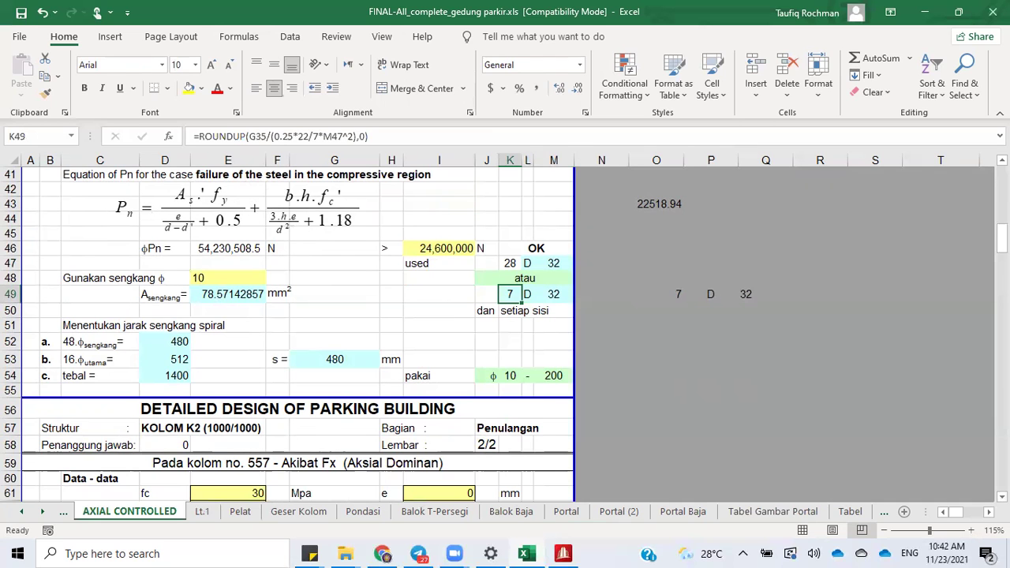
# Step: Replace "Coba" with "Try" in the As1 label in C35 and the As' = As2 label in C36
pyautogui.scroll(3, 947, 175)
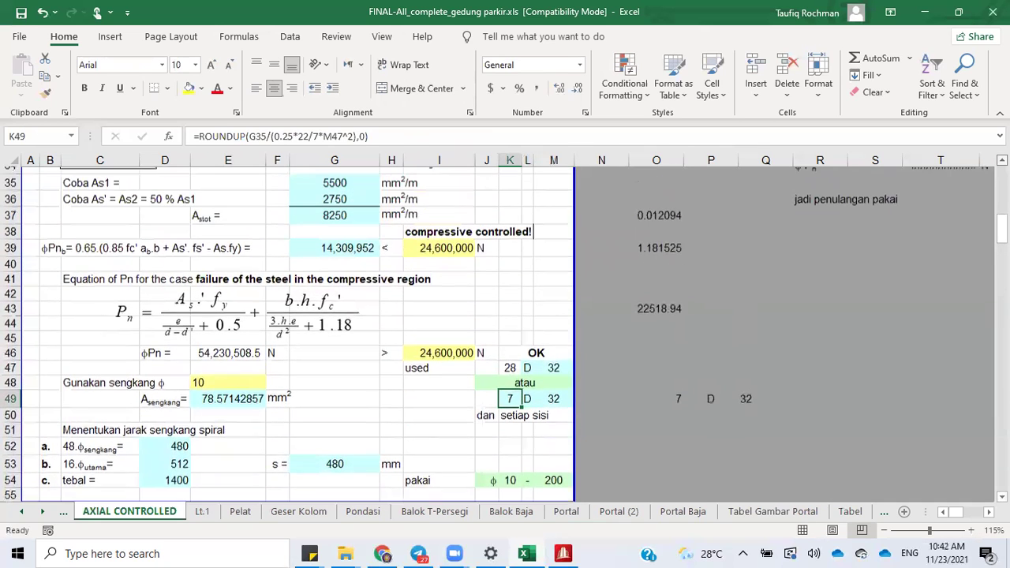
pyautogui.doubleClick(84, 211)
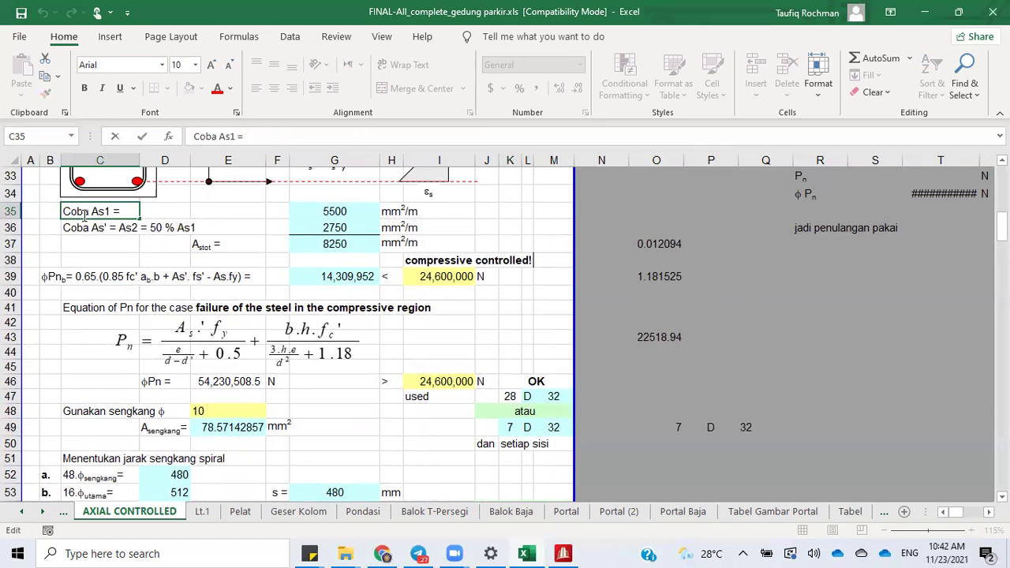
pyautogui.doubleClick(86, 211)
pyautogui.write('Tr')
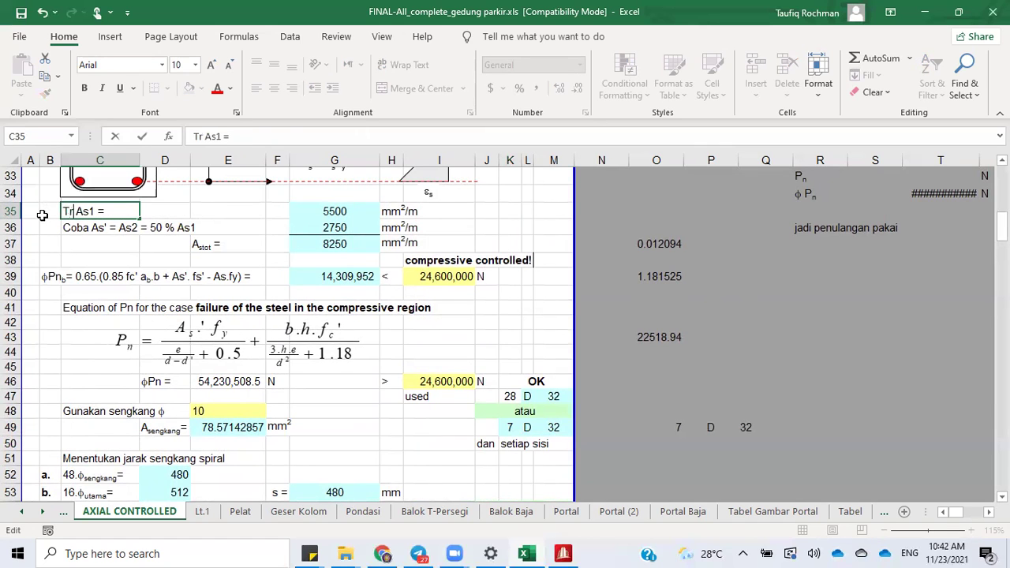
pyautogui.write('y')
pyautogui.press('Return')
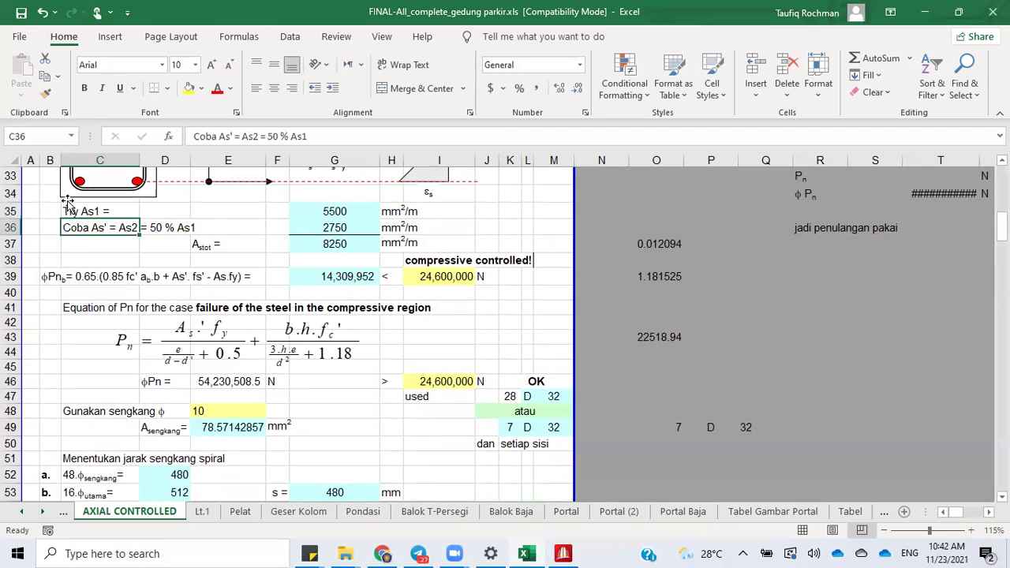
pyautogui.doubleClick(87, 228)
pyautogui.moveTo(87, 227); pyautogui.dragTo(36, 227)
pyautogui.write('Try')
pyautogui.press('Return')
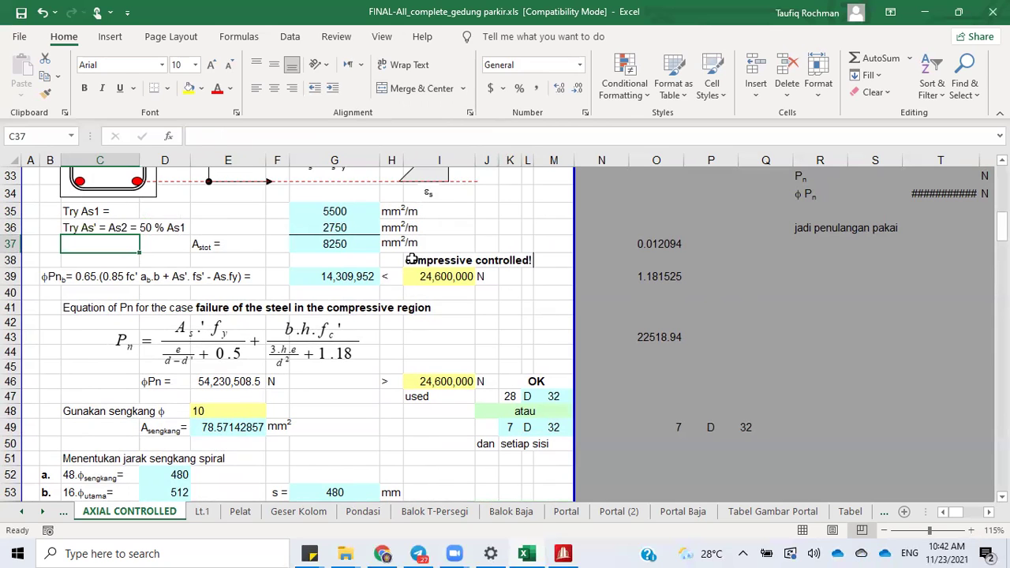
# Step: Check the cell reference behind the yellow force value in I39
pyautogui.click(433, 276)
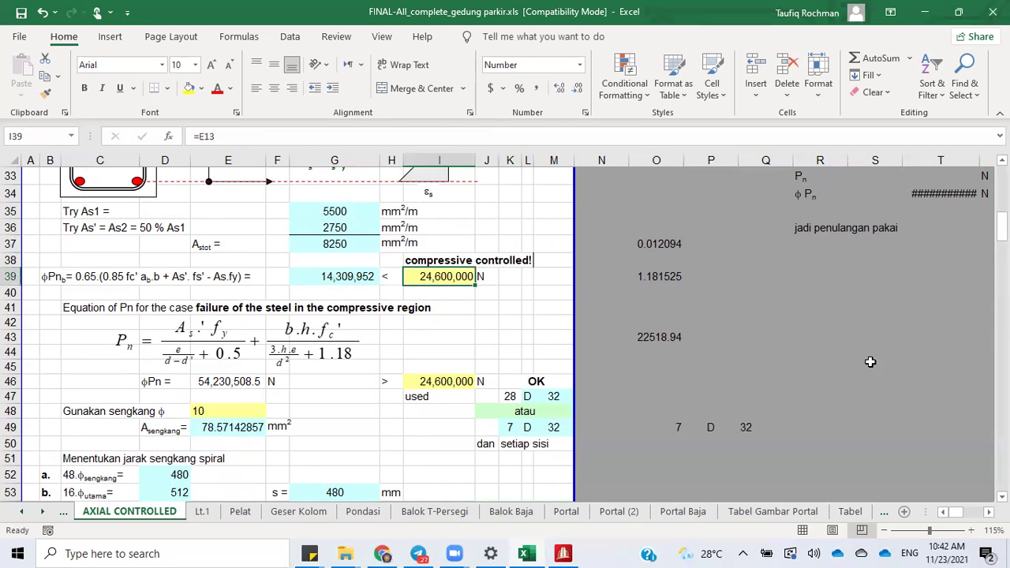
pyautogui.scroll(-2, 690, 452)
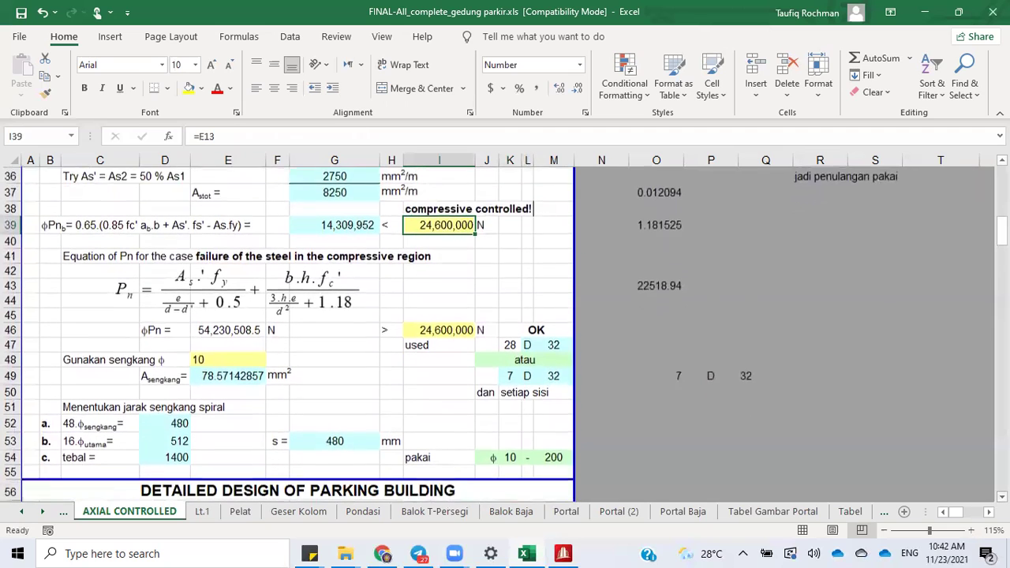
# Step: Compare the formula behind the φPn capacity in E46 with the reference for the required axial force in I46
pyautogui.click(224, 313)
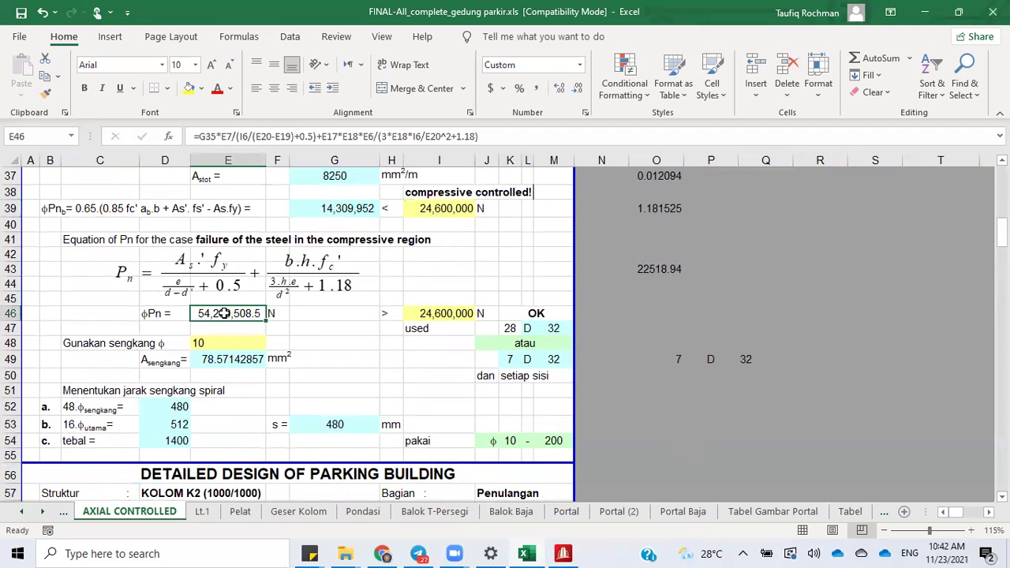
pyautogui.click(409, 313)
pyautogui.click(233, 313)
pyautogui.click(326, 314)
pyautogui.click(386, 313)
pyautogui.click(433, 313)
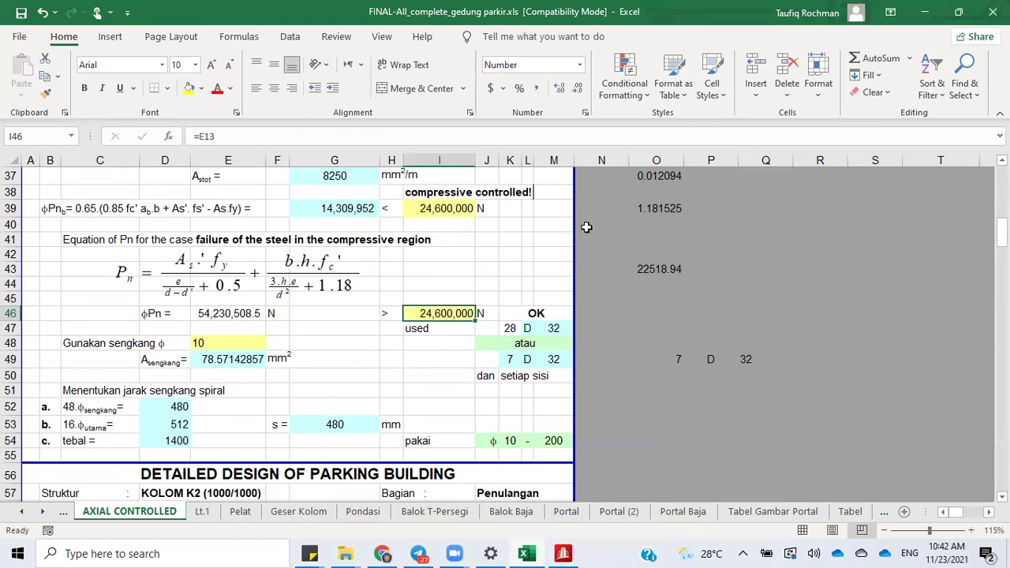
# Step: Set the trial reinforcement area As1 in G35 to 2600 mm²/m and review the recalculated capacity and bar configuration
pyautogui.scroll(4, 256, 318)
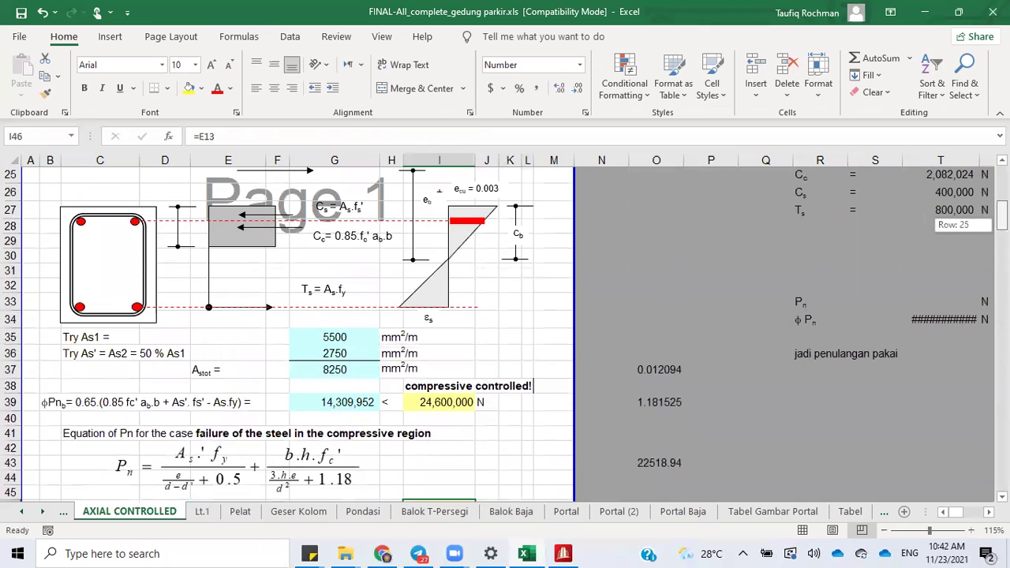
pyautogui.click(334, 337)
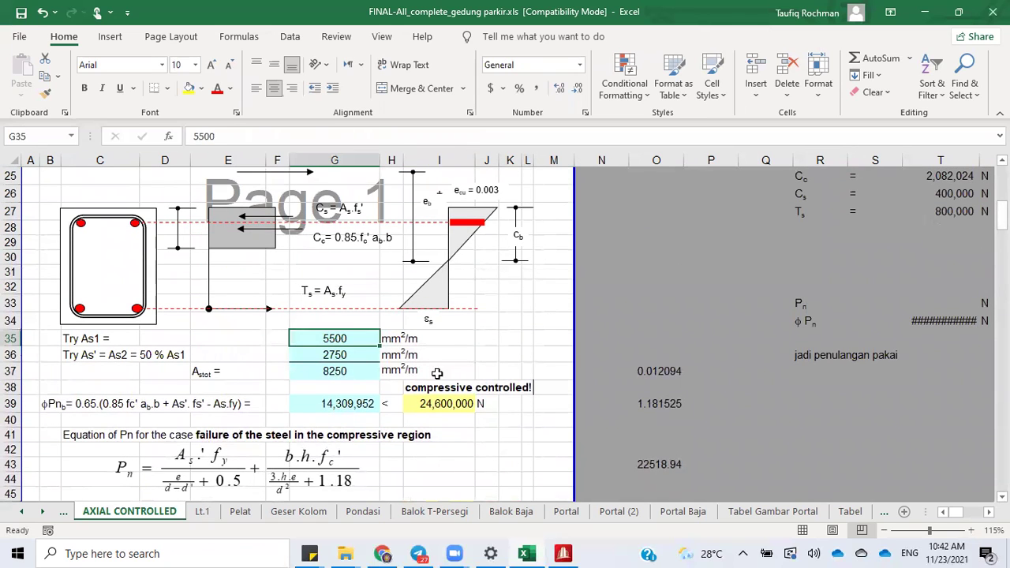
pyautogui.write('2600')
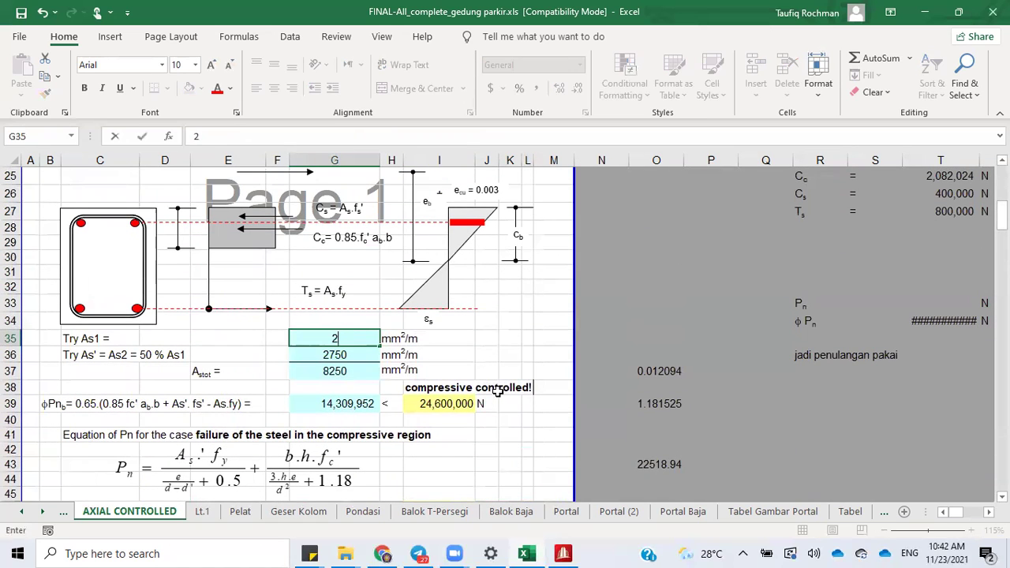
pyautogui.click(510, 326)
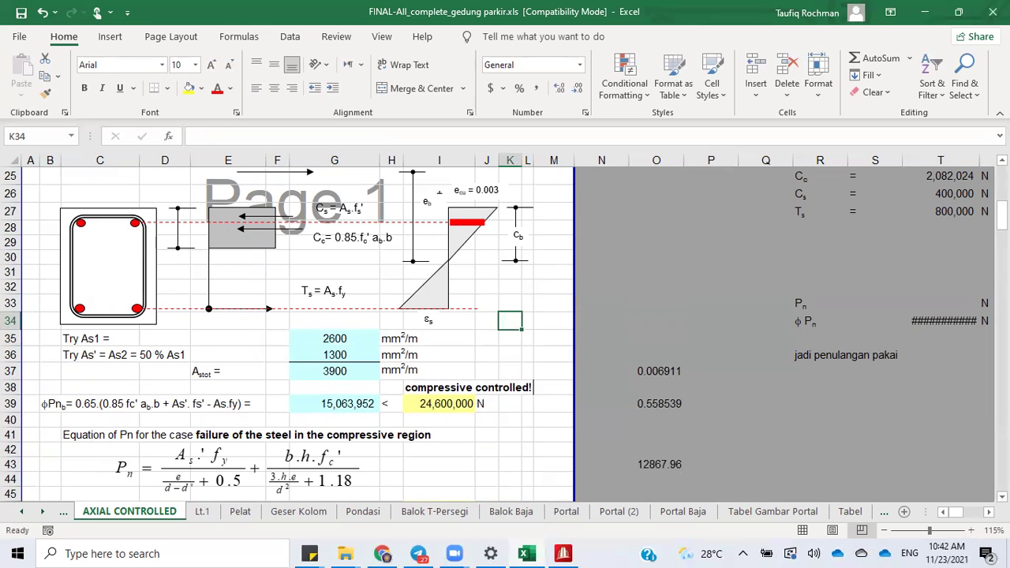
pyautogui.scroll(-3, 504, 335)
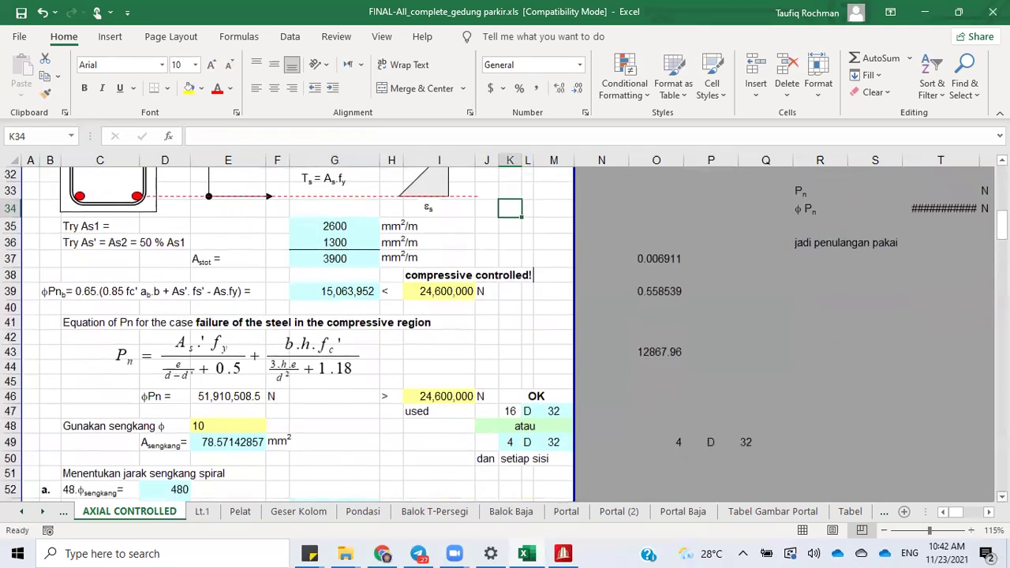
pyautogui.scroll(-1, 341, 249)
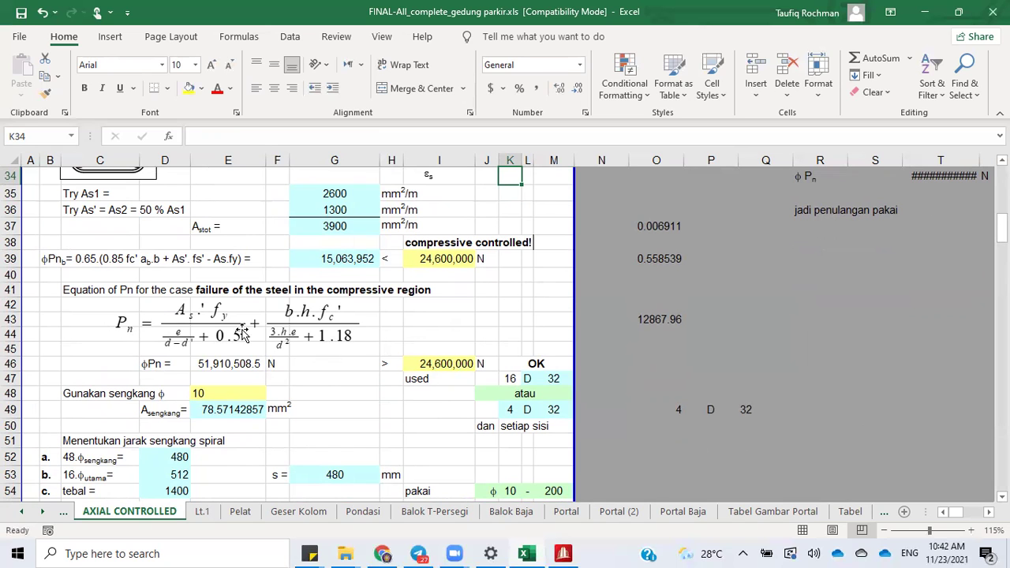
# Step: Set the column dimensions b in E17 and h in E18 to 1000 mm each
pyautogui.moveTo(1000, 229); pyautogui.dragTo(1001, 195)
pyautogui.scroll(-2, 298, 335)
pyautogui.click(229, 259)
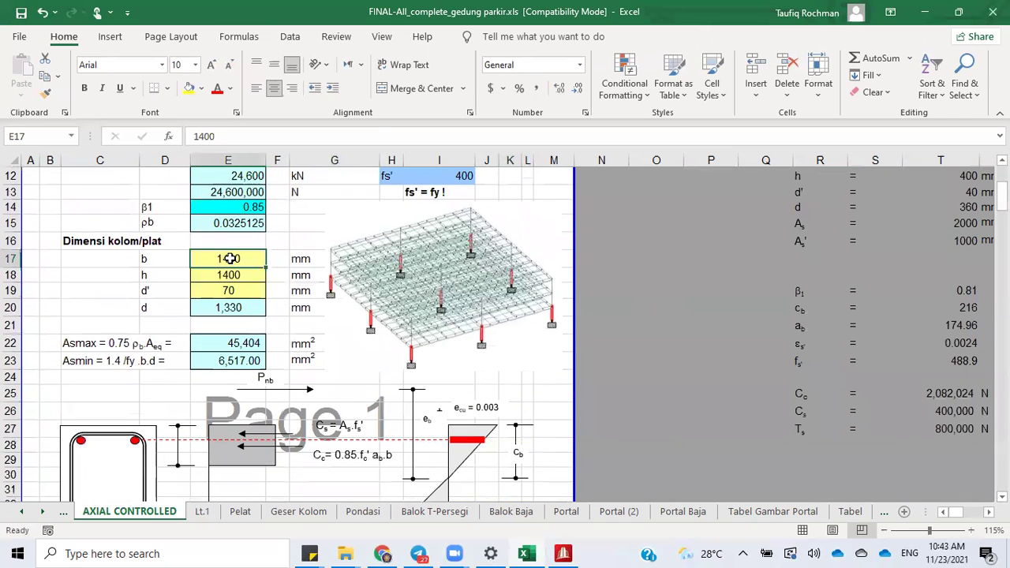
pyautogui.write('1000')
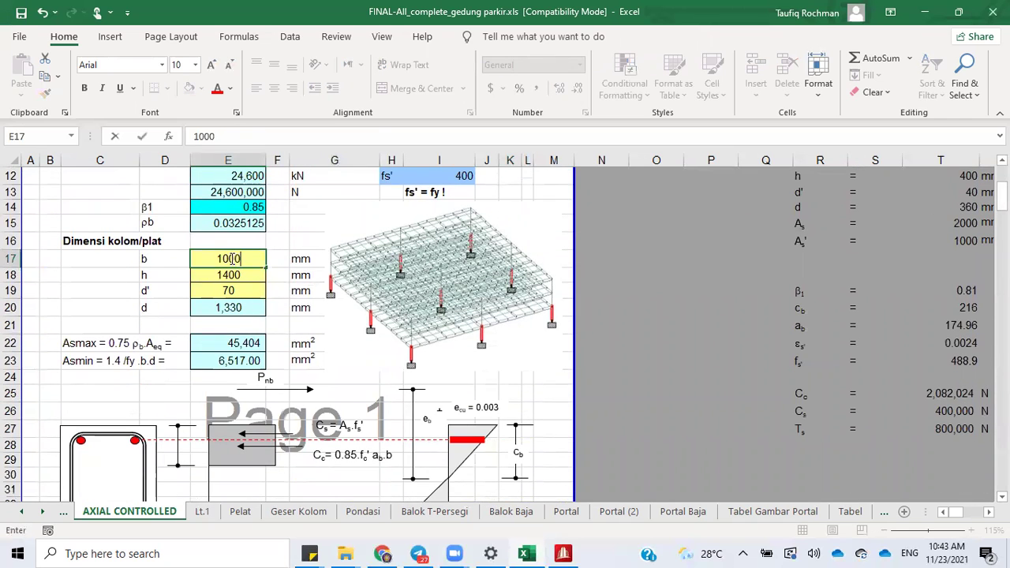
pyautogui.press('Return')
pyautogui.write('100')
pyautogui.press('Return')
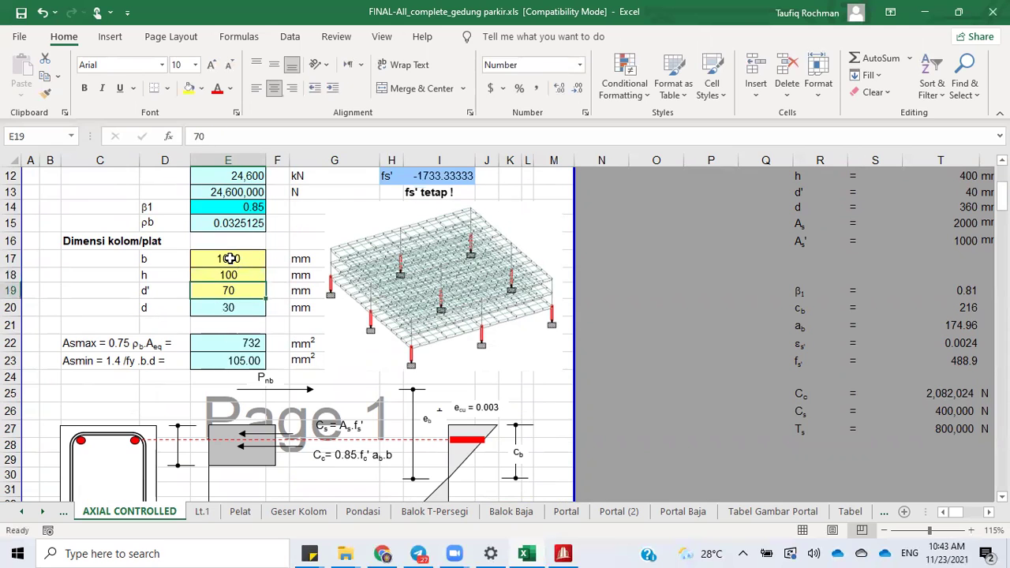
pyautogui.click(234, 274)
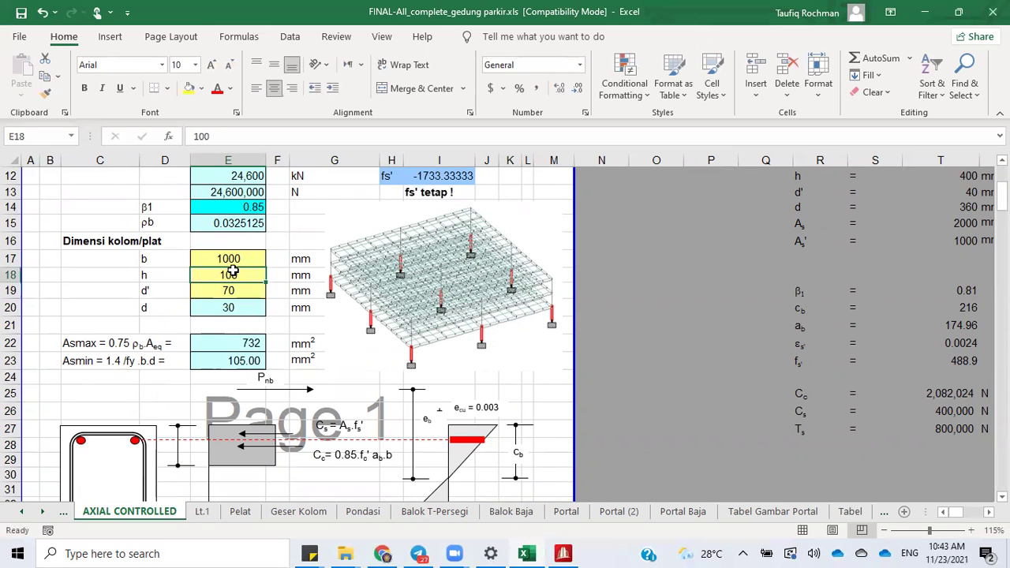
pyautogui.write('1000')
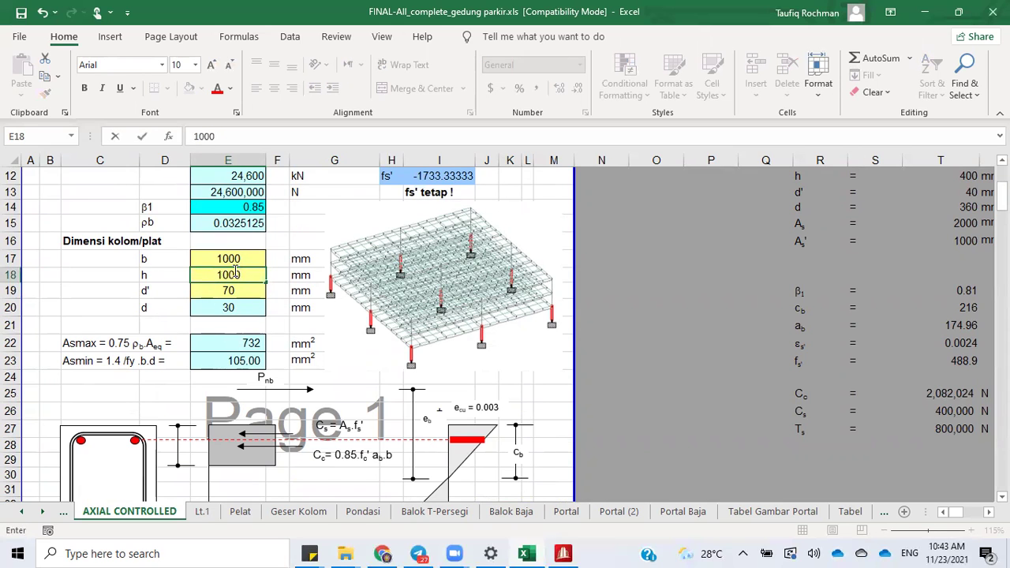
pyautogui.press('Return')
# Step: Check the recalculated φPn in E46 against the required axial force in I46
pyautogui.scroll(-4, 402, 318)
pyautogui.scroll(-6, 446, 310)
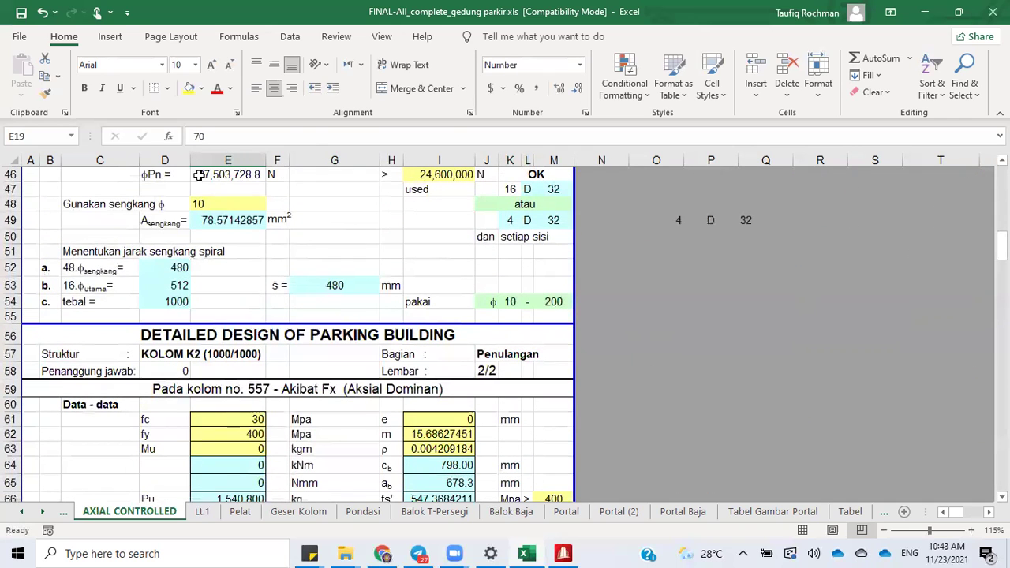
pyautogui.click(223, 175)
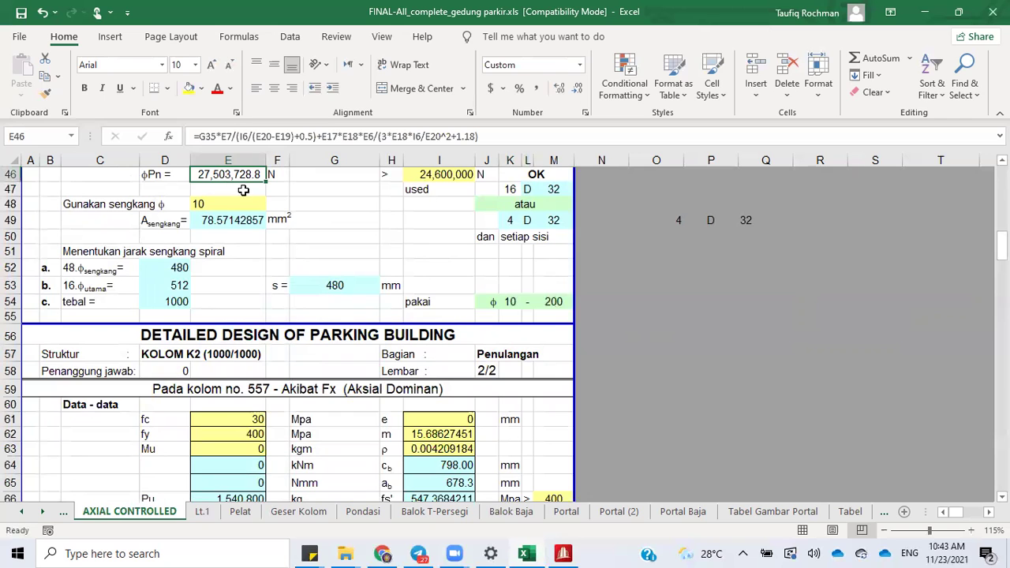
pyautogui.click(1001, 160)
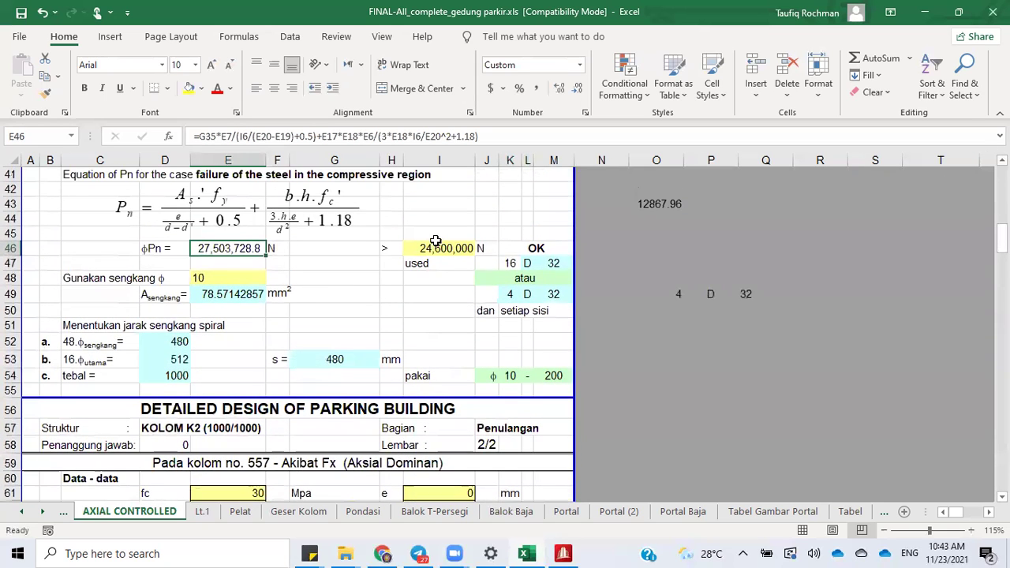
pyautogui.click(434, 246)
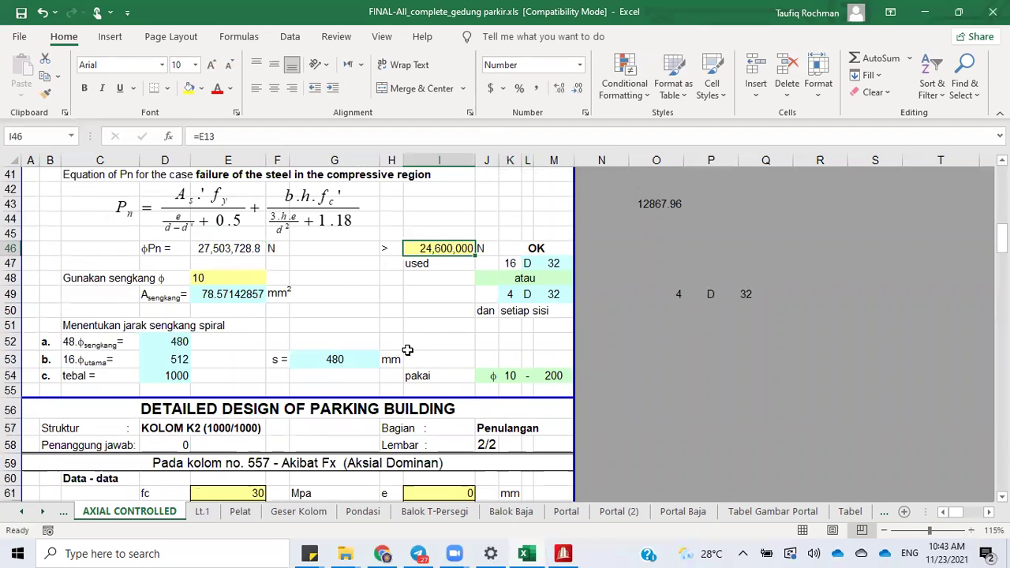
# Step: Replace "Gunakan sengkang" with "Try stirrub" in C48, keeping the φ symbol
pyautogui.click(74, 279)
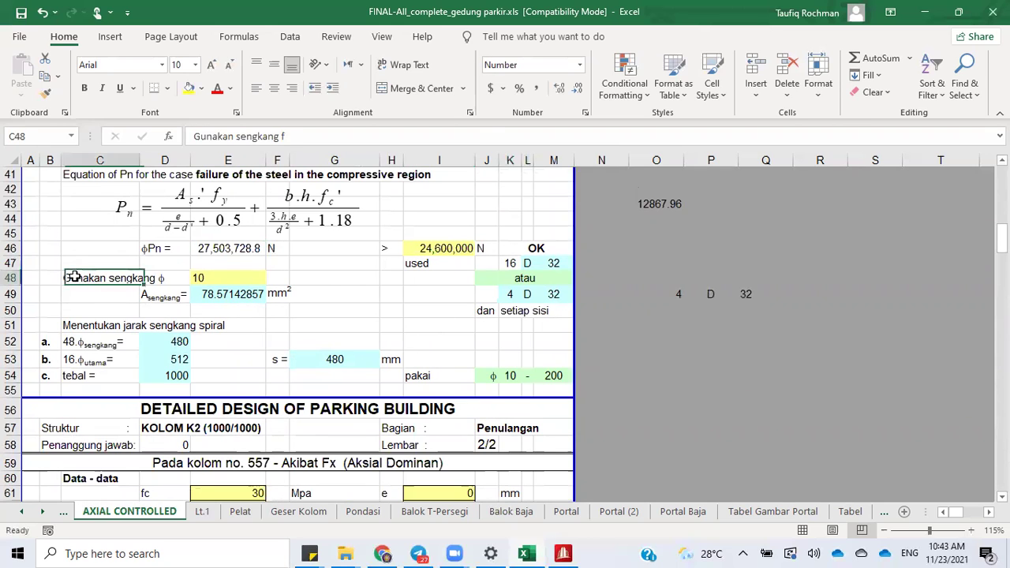
pyautogui.doubleClick(72, 277)
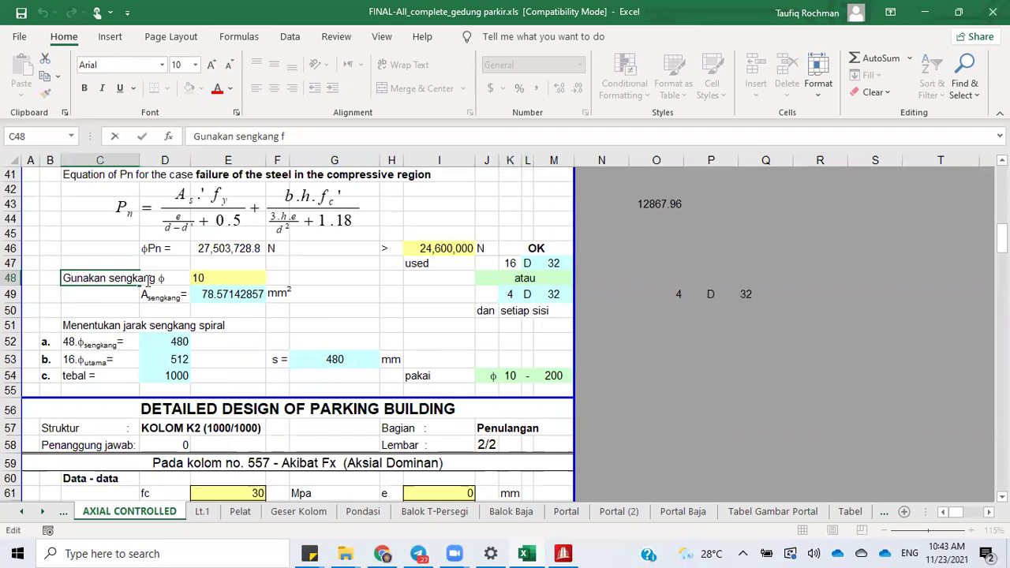
pyautogui.moveTo(157, 277); pyautogui.dragTo(14, 282)
pyautogui.write('Try')
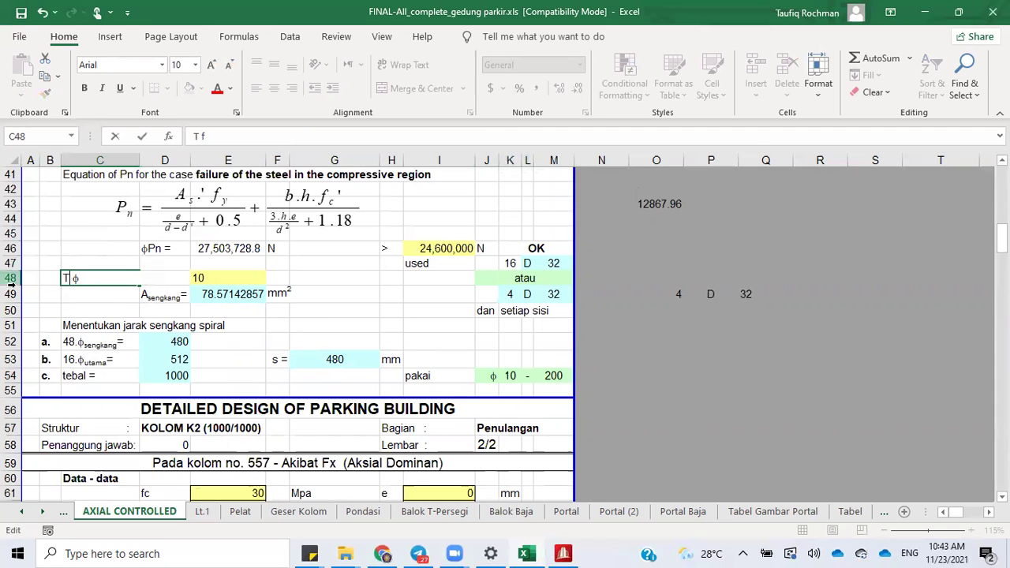
pyautogui.write(' sti')
pyautogui.write('rrub')
pyautogui.press('Return')
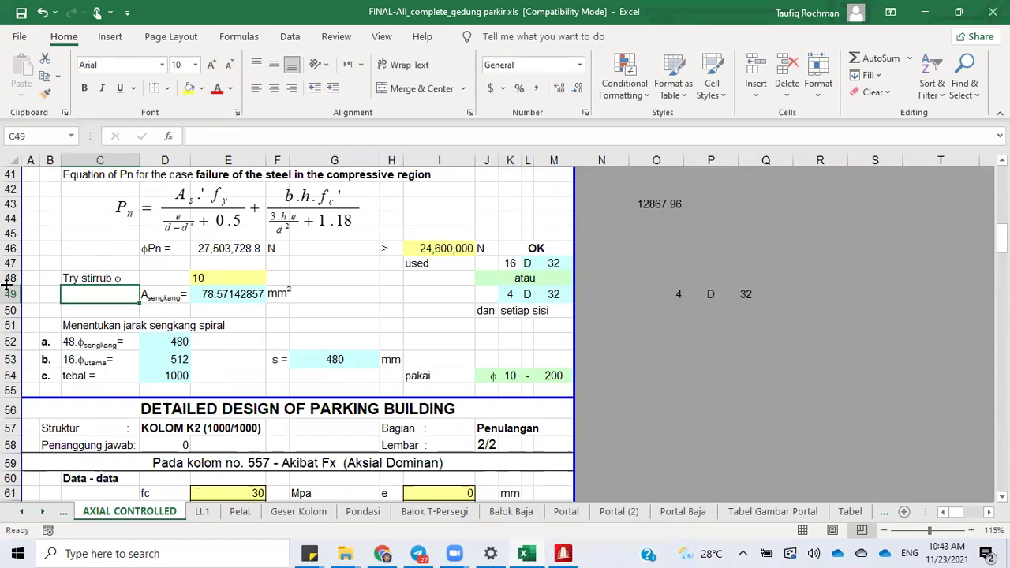
# Step: Replace "Menentukan jarak sengkang" with "distance of shear" in the C51 spacing heading
pyautogui.click(73, 330)
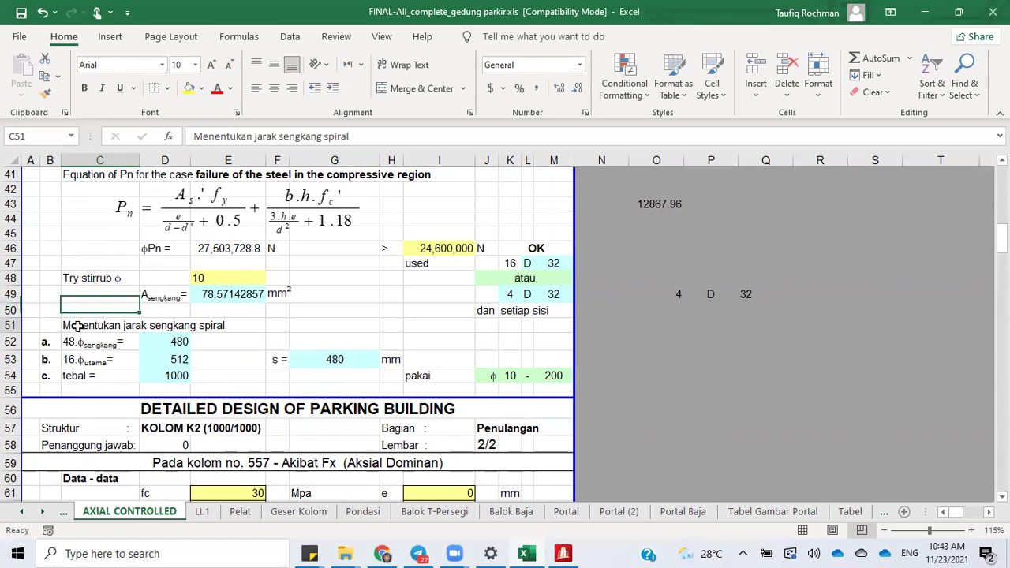
pyautogui.doubleClick(80, 325)
pyautogui.moveTo(197, 330); pyautogui.dragTo(10, 325)
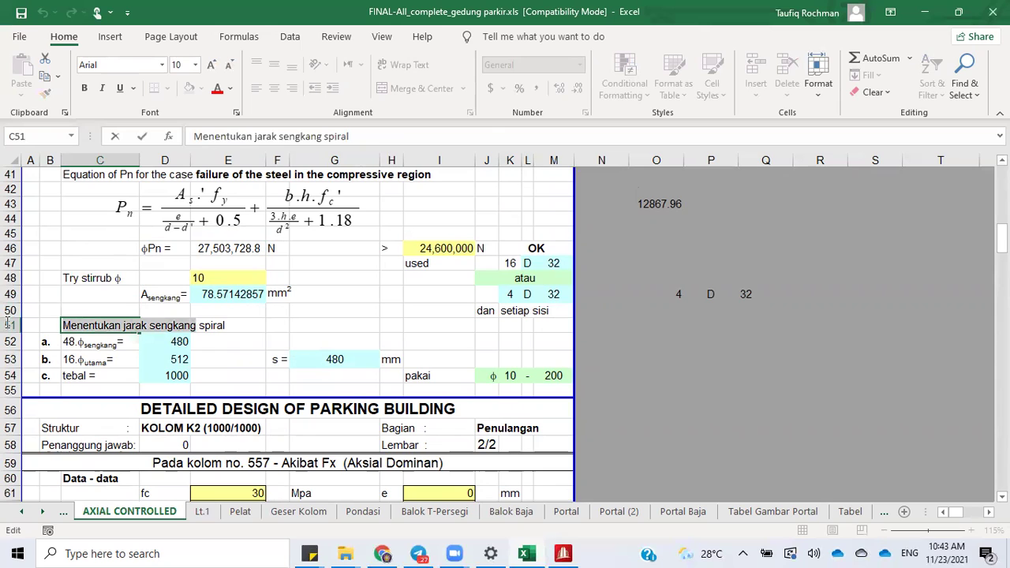
pyautogui.write('dist')
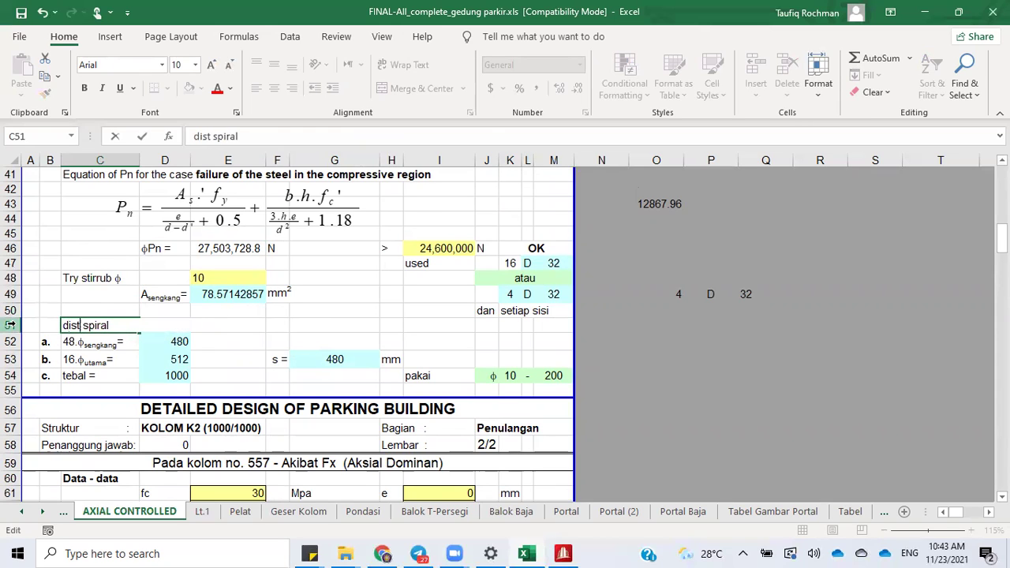
pyautogui.write('ance o')
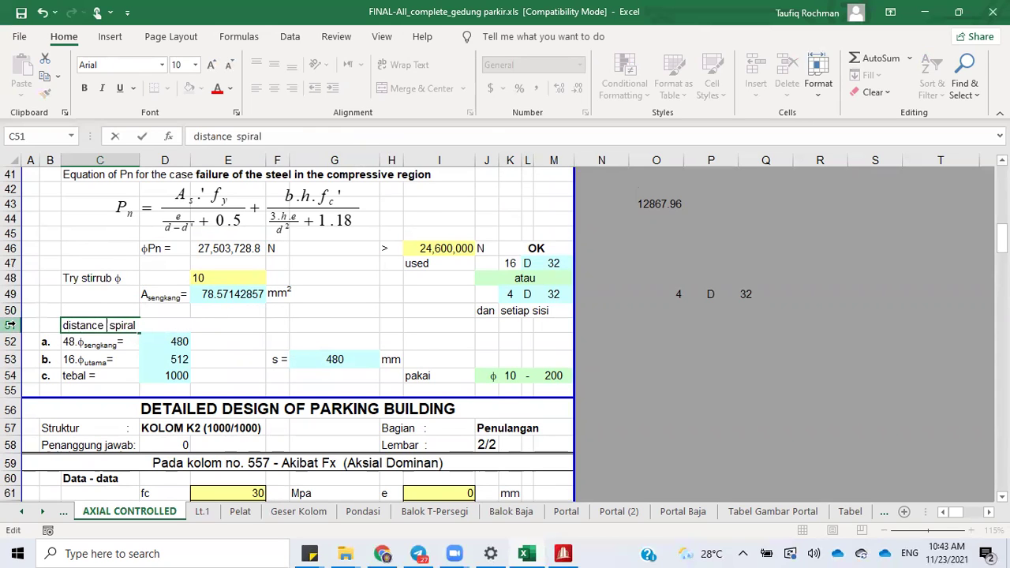
pyautogui.write('f shear')
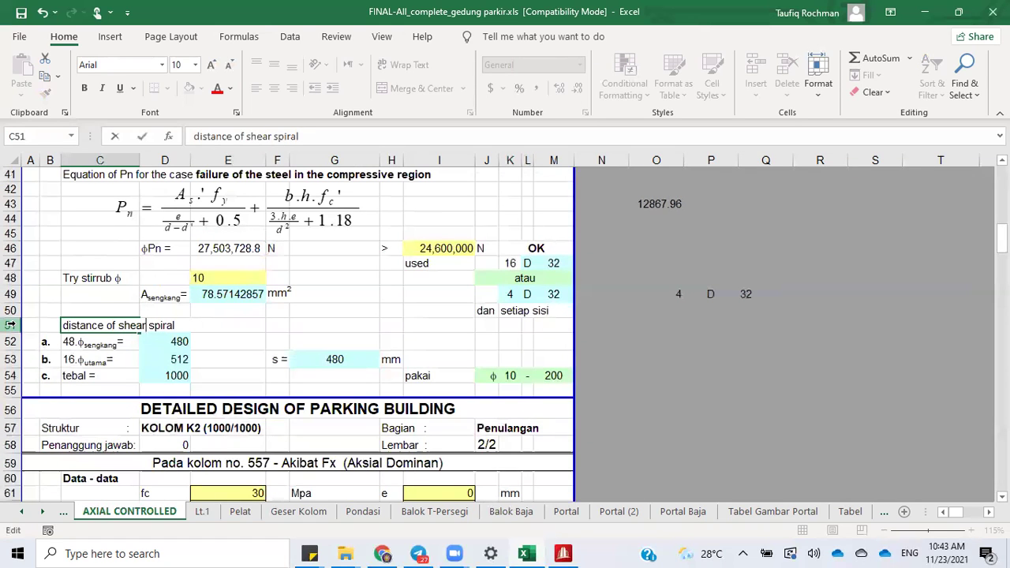
pyautogui.press('Return')
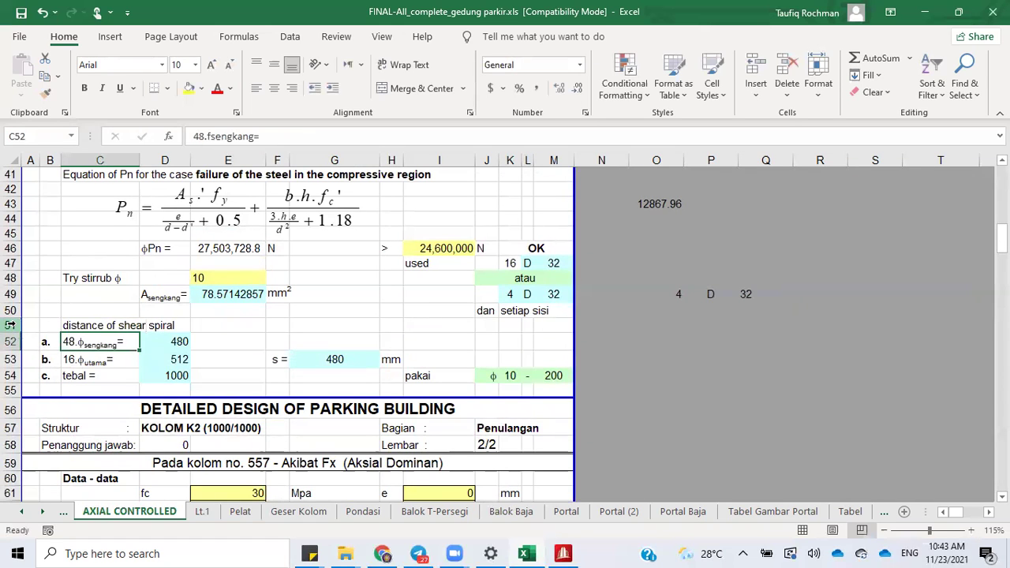
# Step: Enter "stirub" in E51, beside the spacing heading
pyautogui.click(209, 320)
pyautogui.write('stirub')
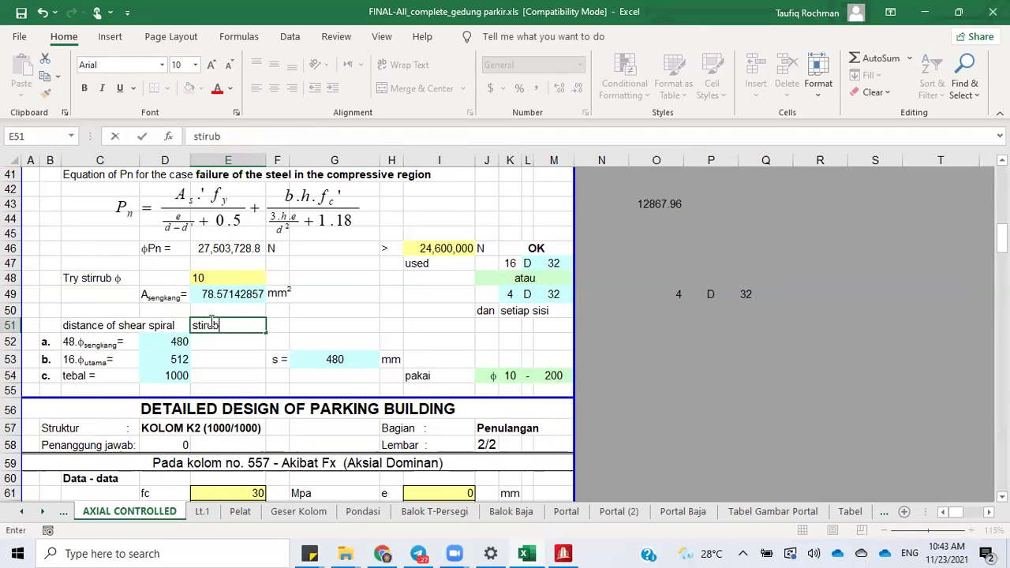
pyautogui.press('Return')
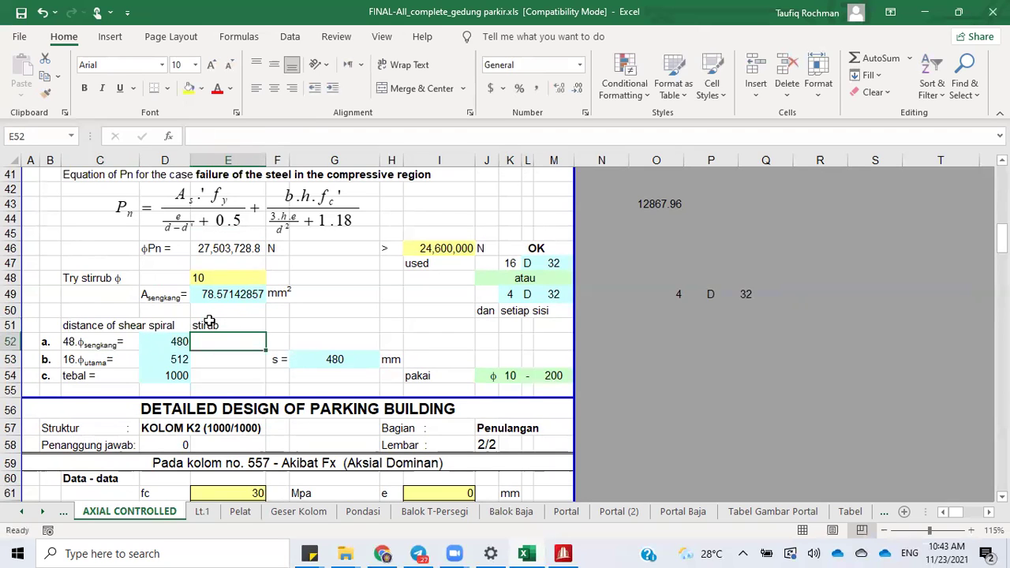
# Step: Replace "spiral" with "strrub" in the C51 spacing heading and clear the extra word in E51
pyautogui.doubleClick(80, 325)
pyautogui.moveTo(148, 329); pyautogui.dragTo(190, 330)
pyautogui.write('st')
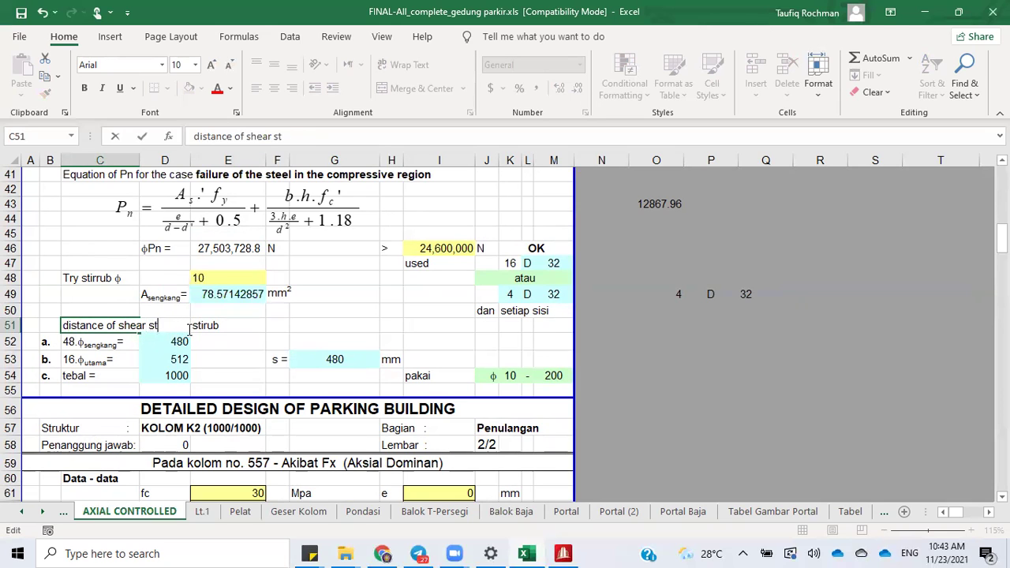
pyautogui.write('rrub')
pyautogui.press('Return')
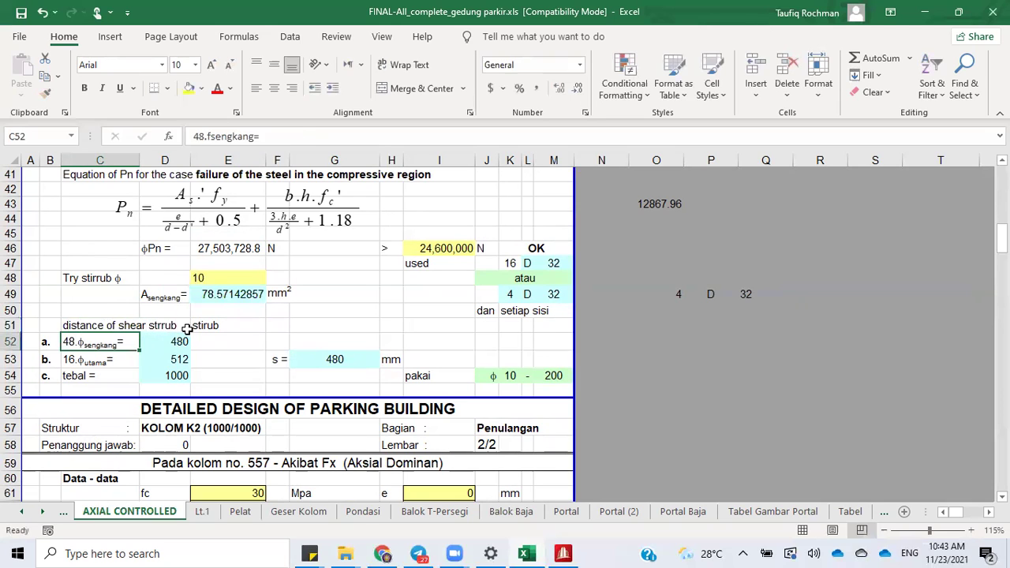
pyautogui.click(201, 323)
pyautogui.press('Delete')
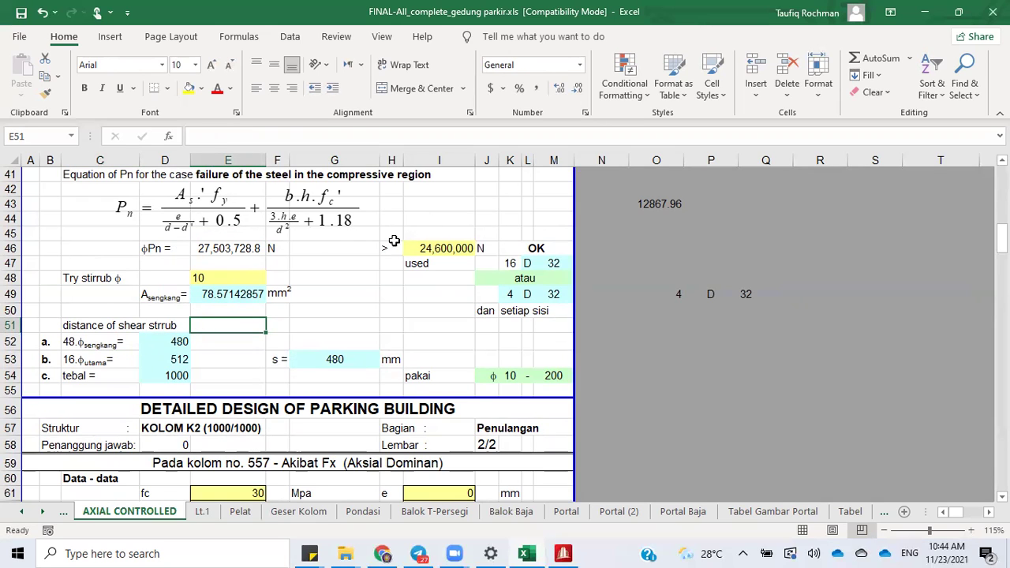
# Step: Replace "atau" with "or" in the merged cell J48, between the two main bar configurations
pyautogui.click(345, 288)
pyautogui.click(355, 274)
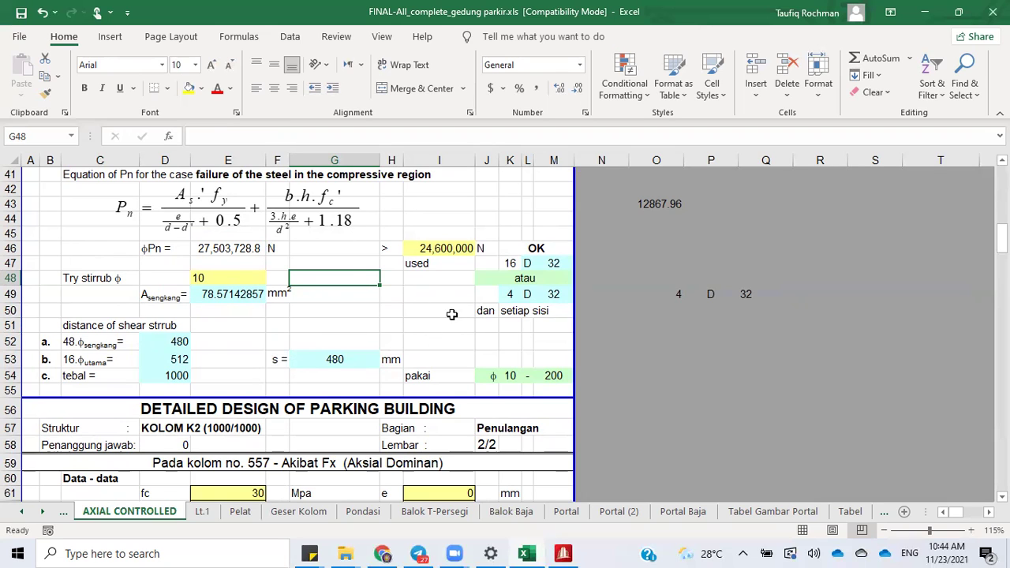
pyautogui.click(538, 278)
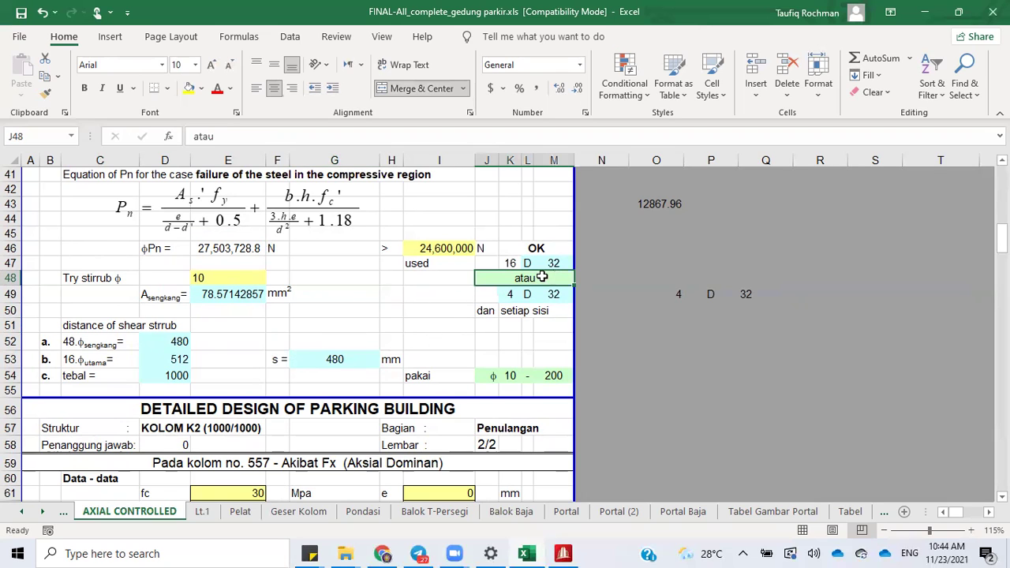
pyautogui.write('or')
pyautogui.press('Return')
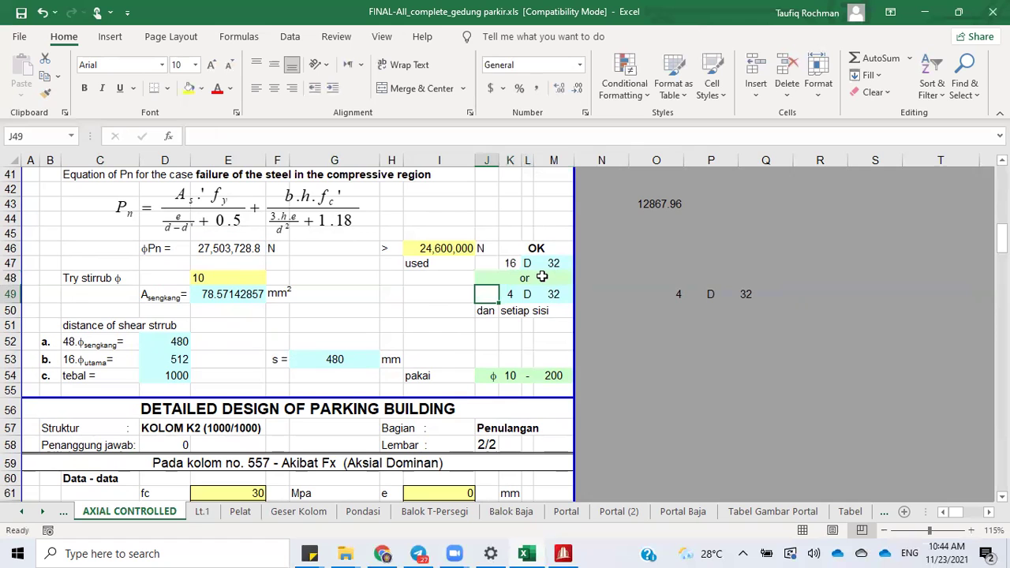
# Step: Replace the bar count in O49 with the formula =4*G35/(PI()*Q49^2), after checking the existing formula in K49
pyautogui.doubleClick(510, 293)
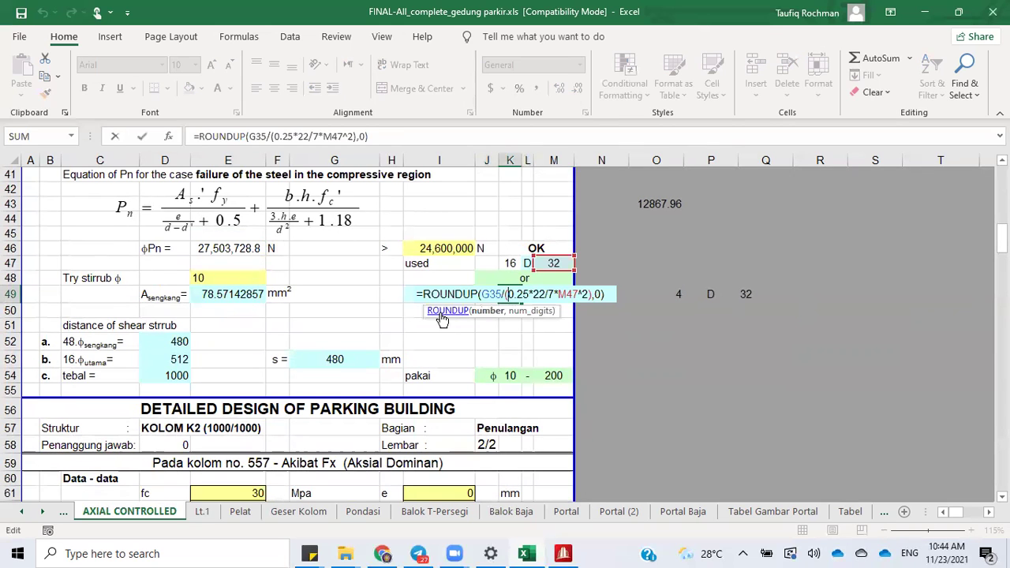
pyautogui.press('Escape')
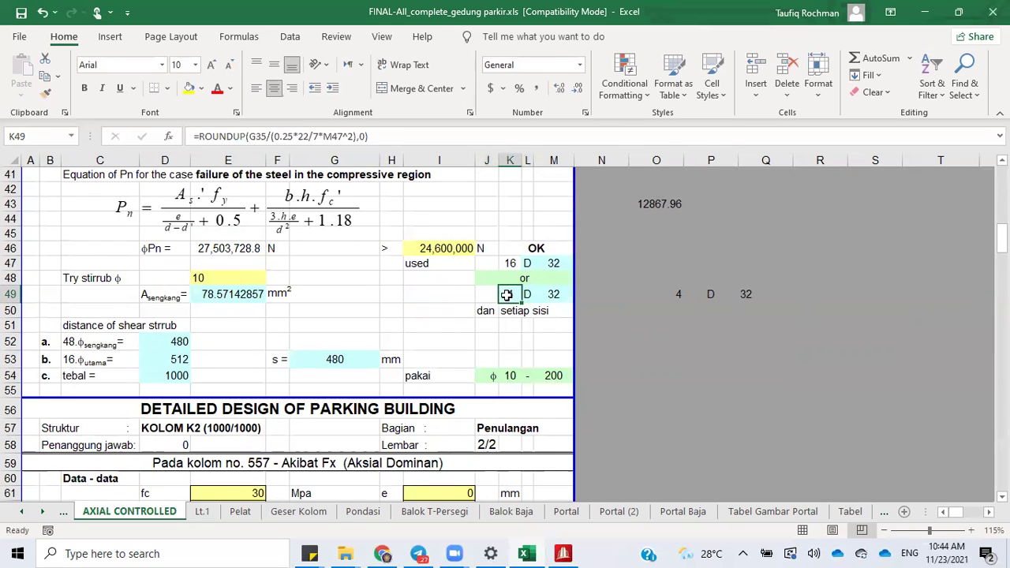
pyautogui.click(676, 294)
pyautogui.press('Delete')
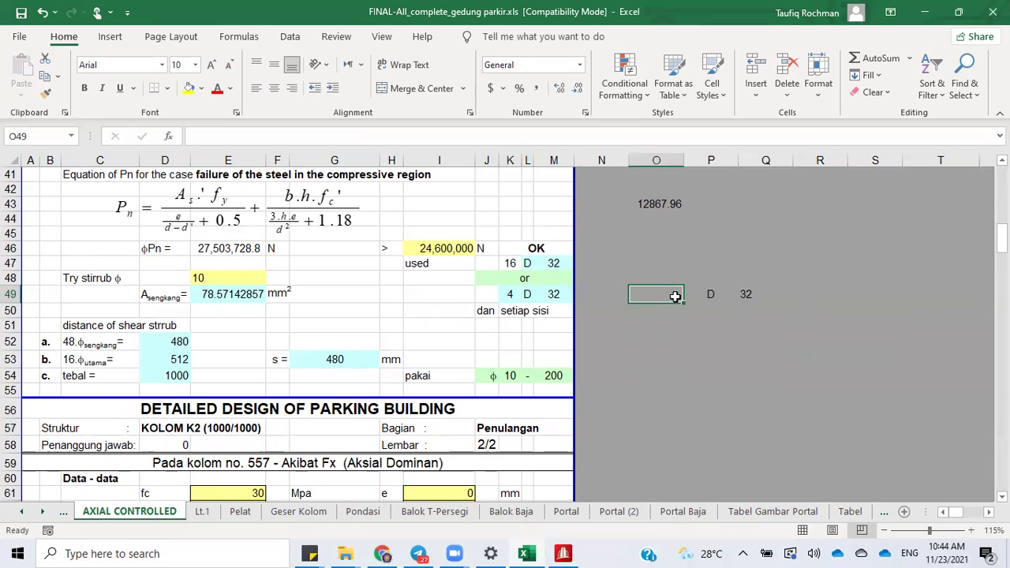
pyautogui.write('=4')
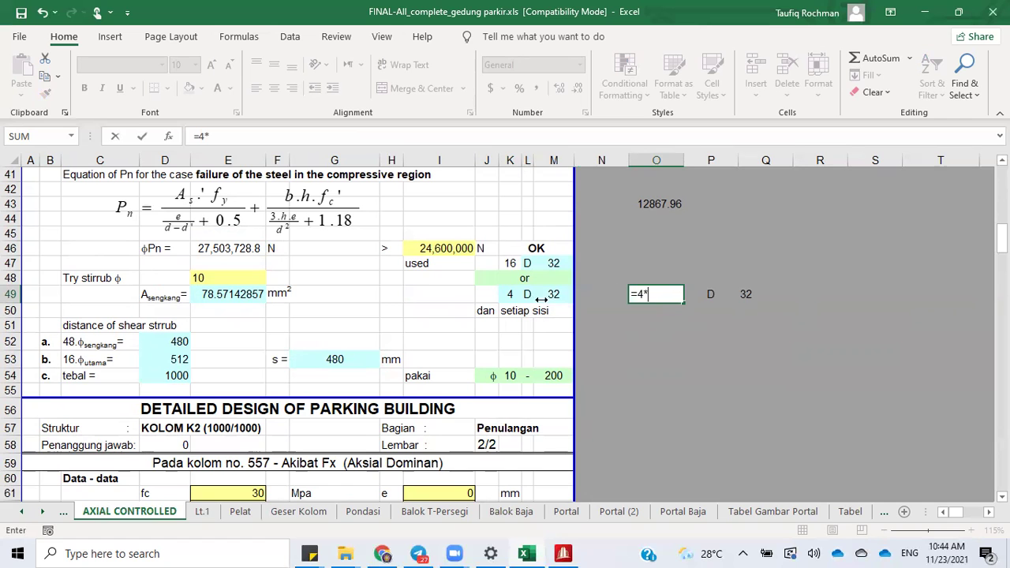
pyautogui.write('*')
pyautogui.scroll(6, 260, 249)
pyautogui.click(335, 353)
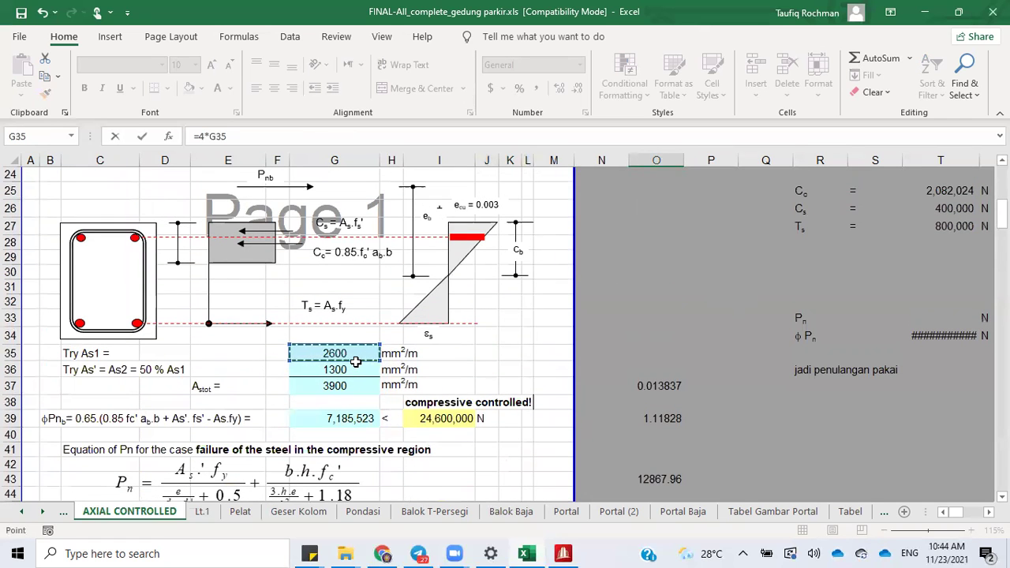
pyautogui.scroll(-6, 356, 360)
pyautogui.write('/(P')
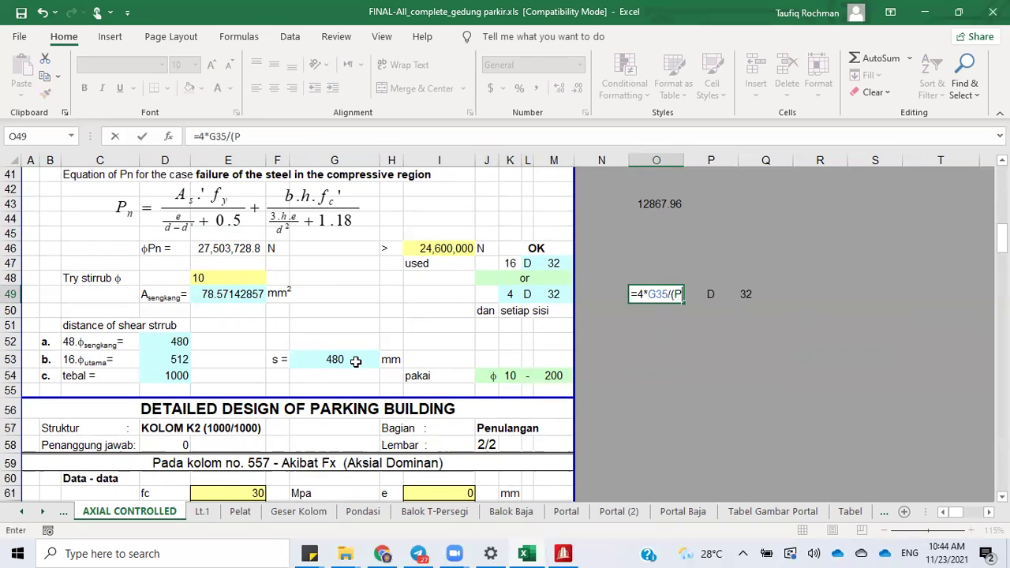
pyautogui.write('I()*')
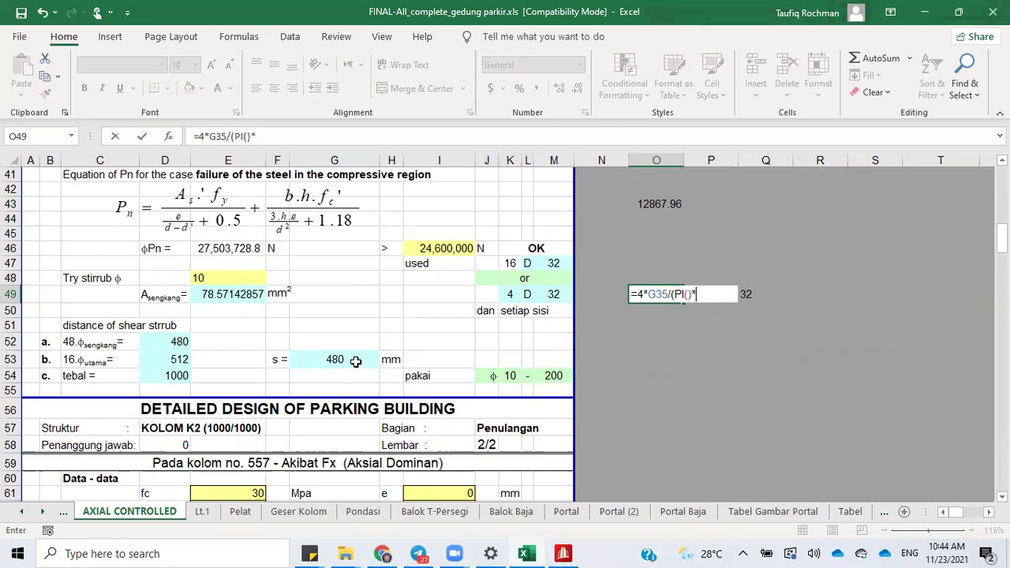
pyautogui.click(756, 293)
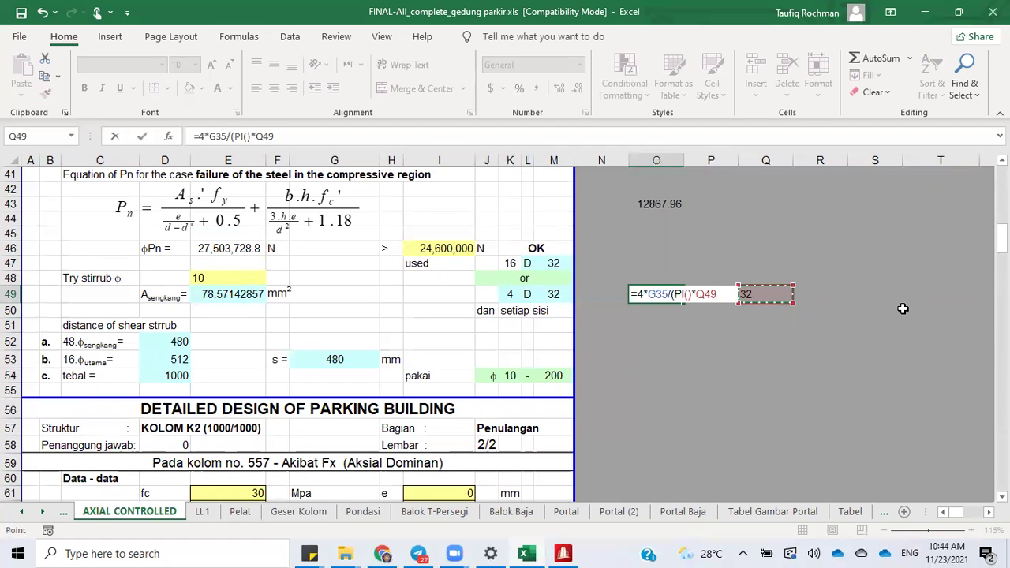
pyautogui.write('^')
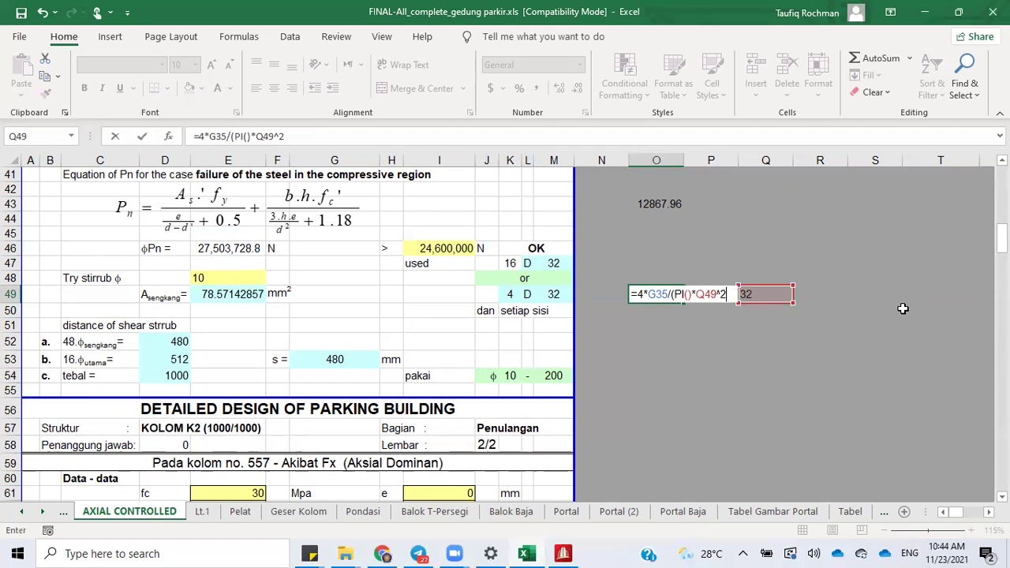
pyautogui.write('2)')
pyautogui.press('Return')
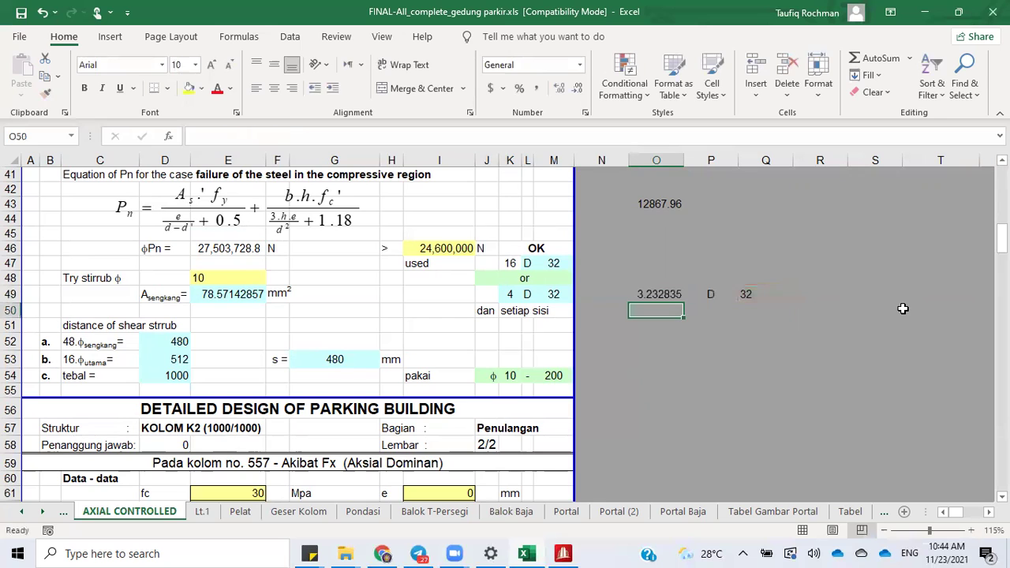
# Step: Wrap the O49 bar-count formula in ROUNDUP with 0 decimal digits
pyautogui.doubleClick(642, 294)
pyautogui.click(642, 294)
pyautogui.write('roun')
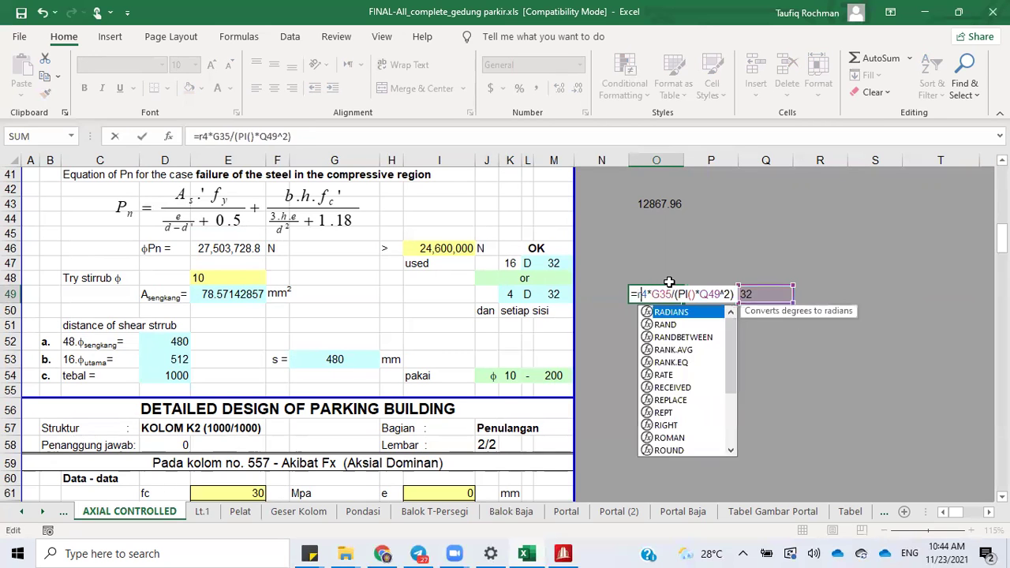
pyautogui.write('dup(')
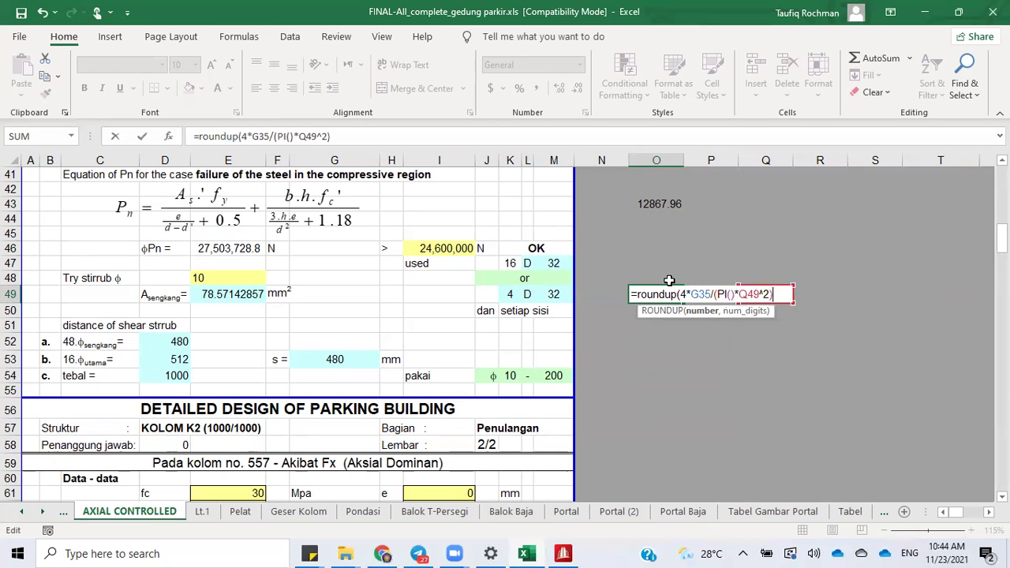
pyautogui.write(',')
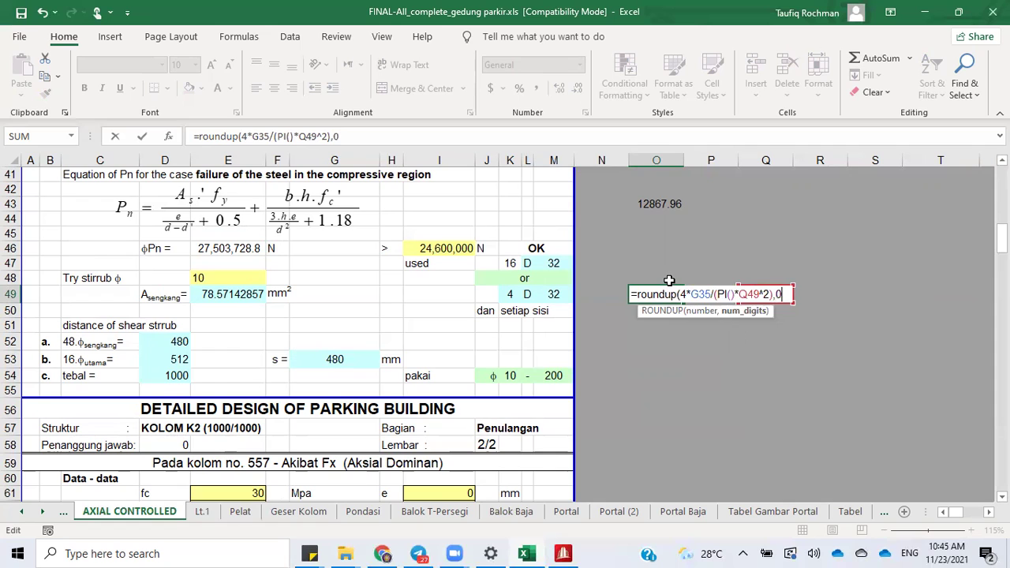
pyautogui.write('0)')
pyautogui.press('Return')
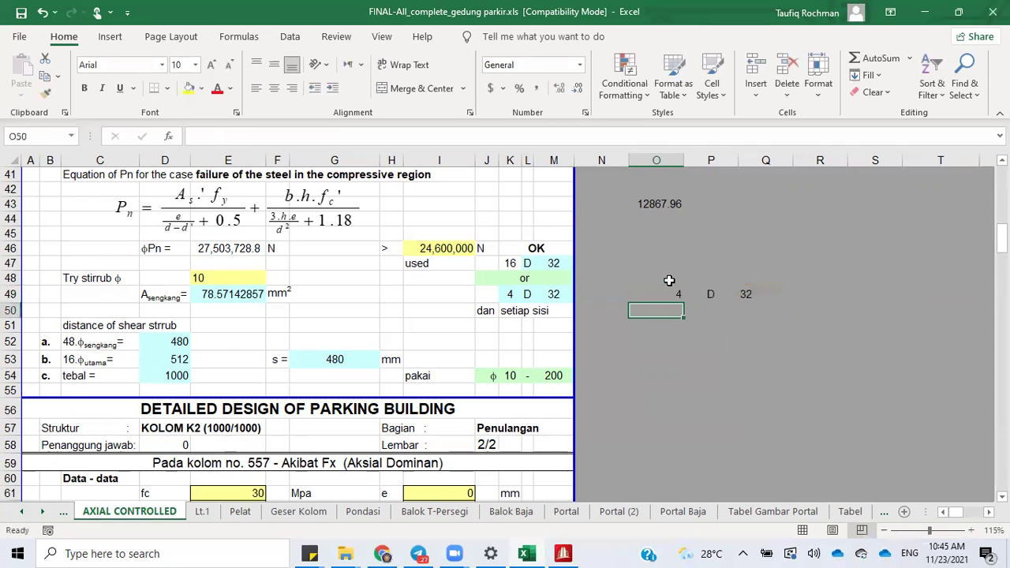
# Step: Set the bar diameter in Q49 to 22 and check the bar count in O49
pyautogui.click(758, 291)
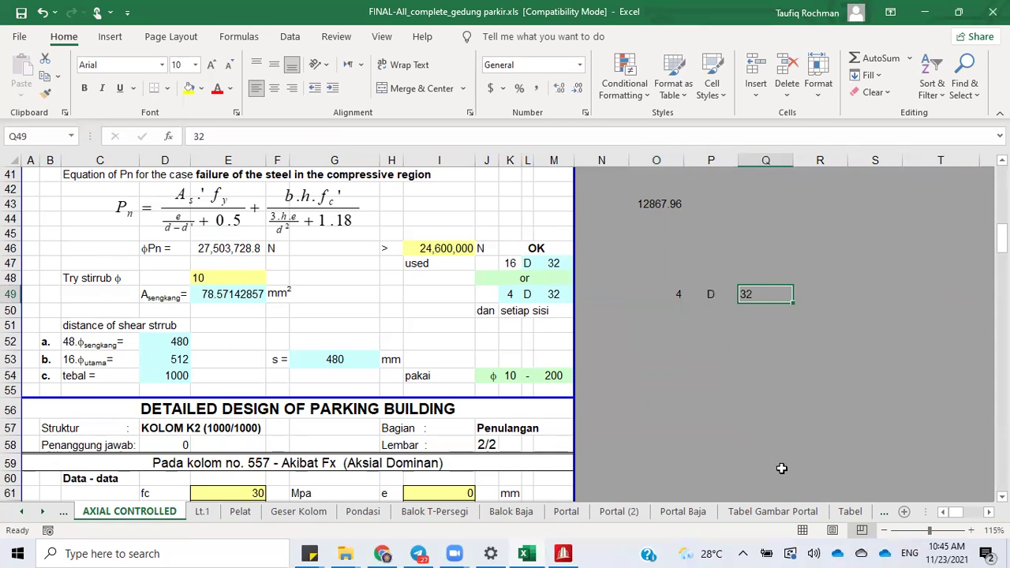
pyautogui.write('22')
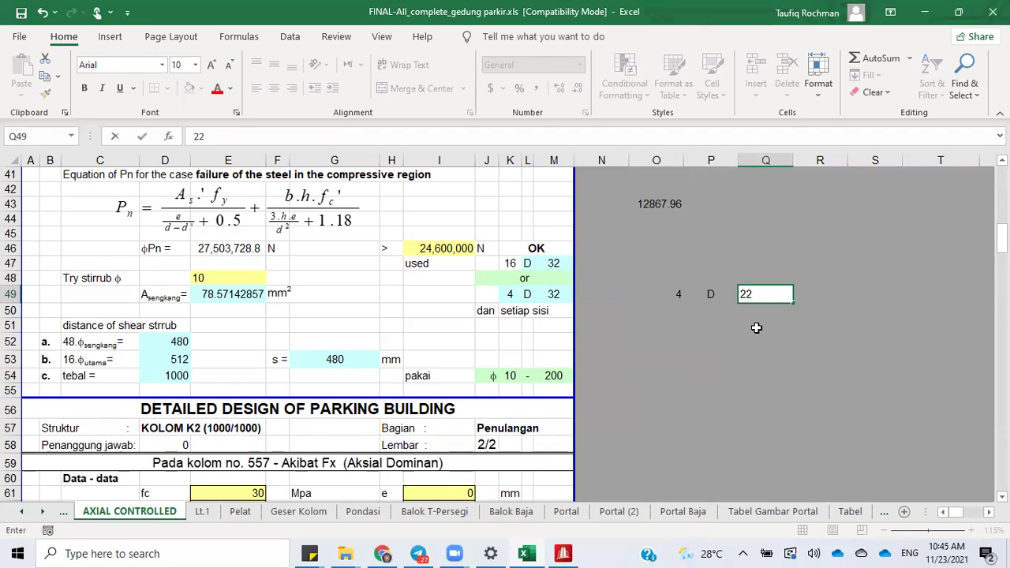
pyautogui.click(755, 326)
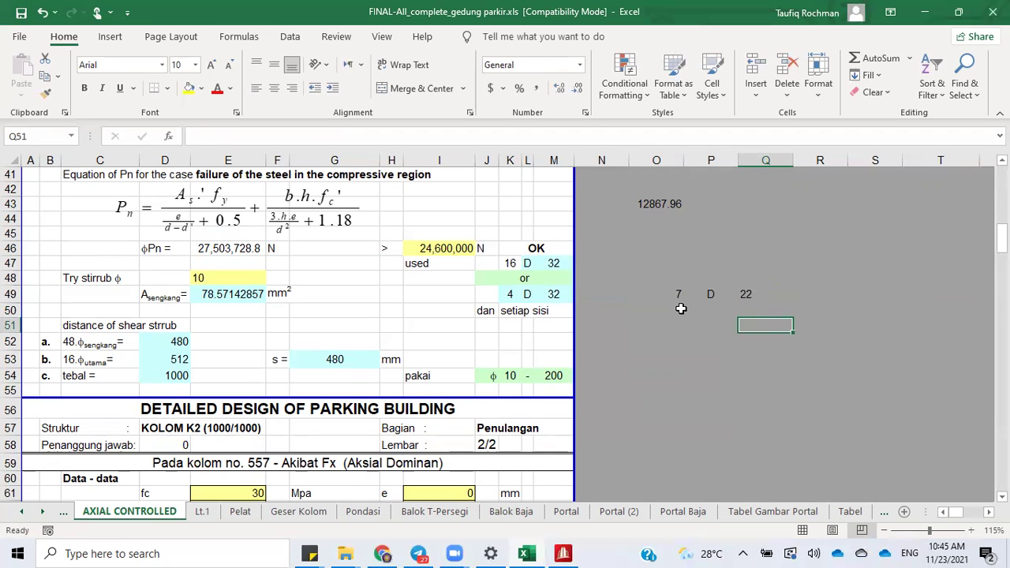
pyautogui.click(676, 292)
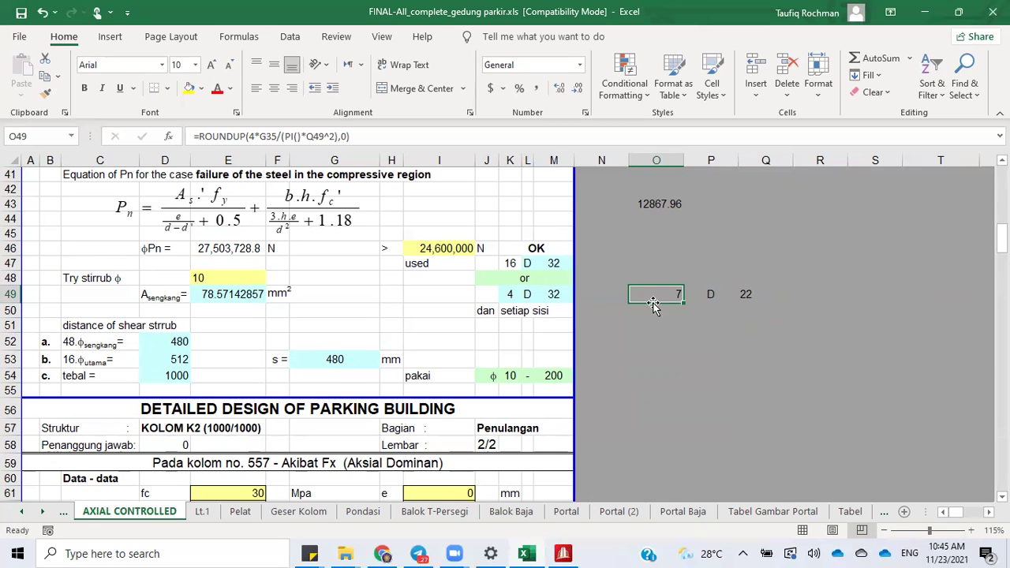
# Step: Set the main bar diameter in M49 to 22 and check the bar count in K49
pyautogui.click(567, 297)
pyautogui.write('22')
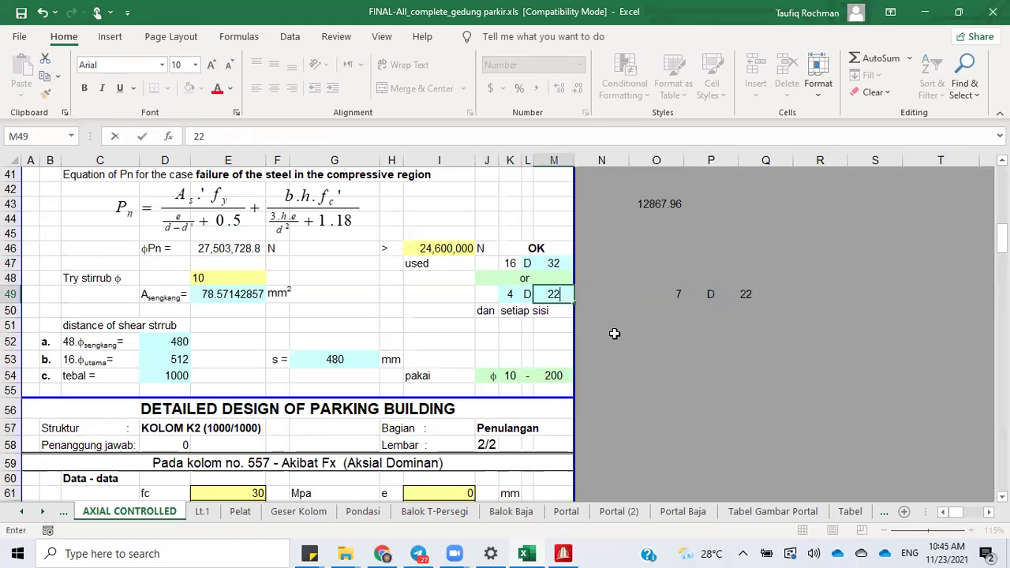
pyautogui.click(609, 338)
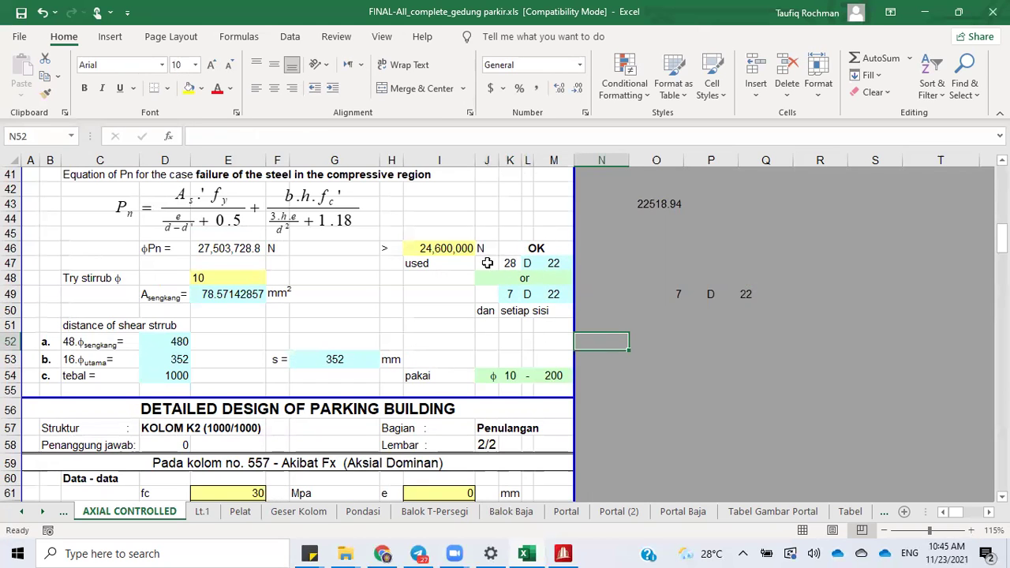
pyautogui.click(510, 296)
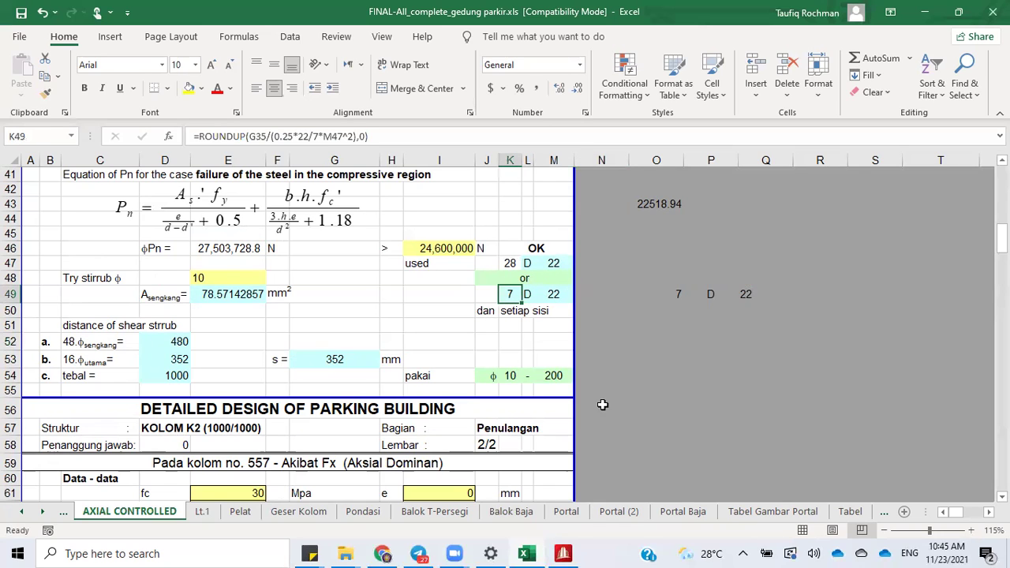
# Step: Examine column K1 on the Tabel Gambar Portal sheet and the bar-count formula, As1 area and column data on the AXIAL CONTROLLED sheet
pyautogui.click(813, 513)
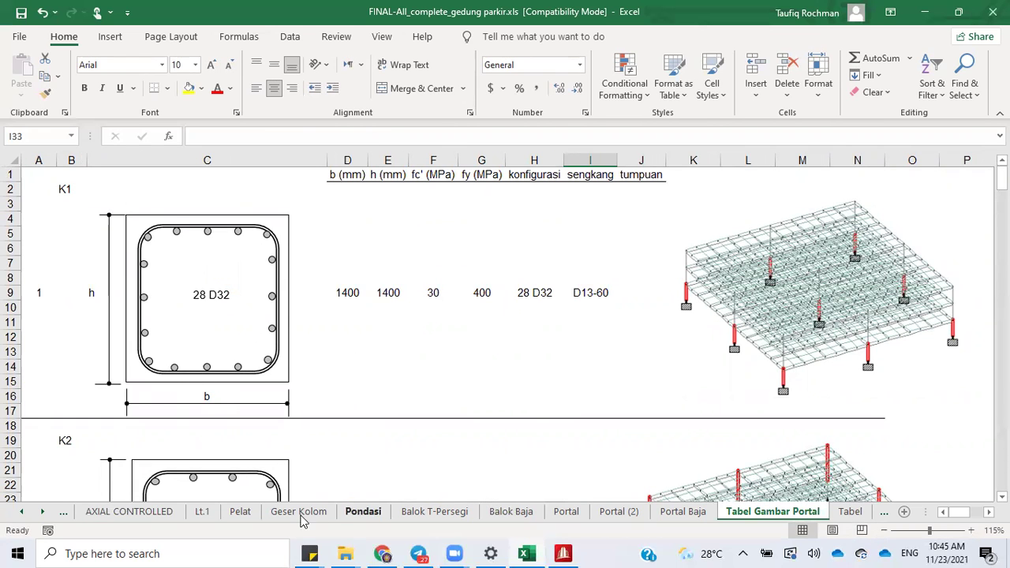
pyautogui.click(150, 513)
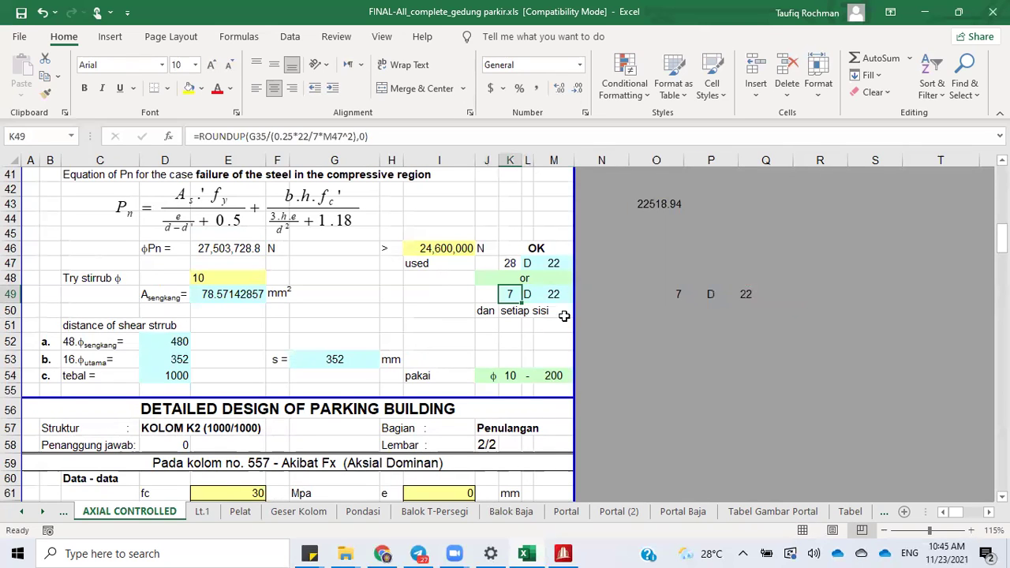
pyautogui.doubleClick(510, 294)
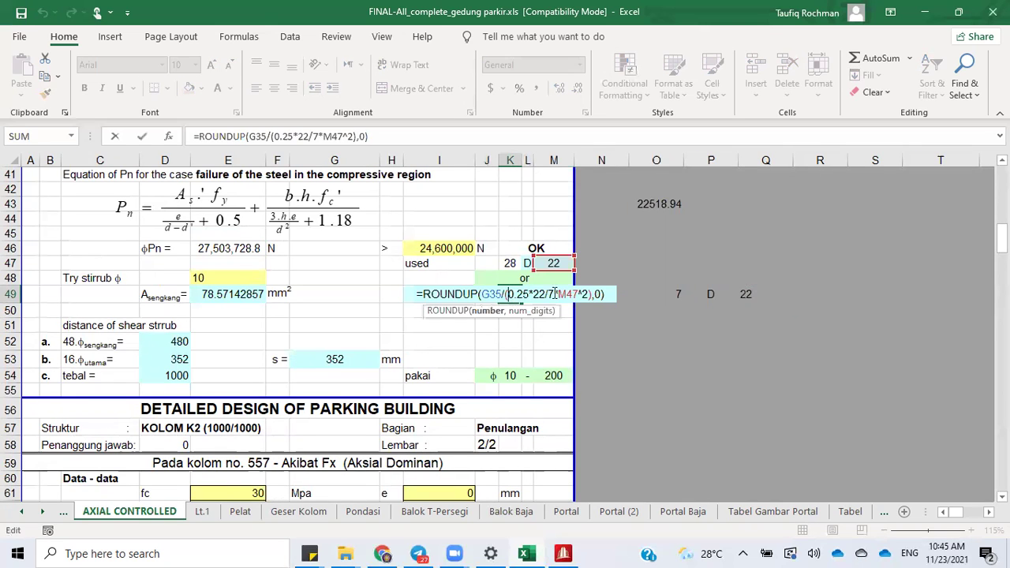
pyautogui.moveTo(1001, 237); pyautogui.dragTo(1001, 234)
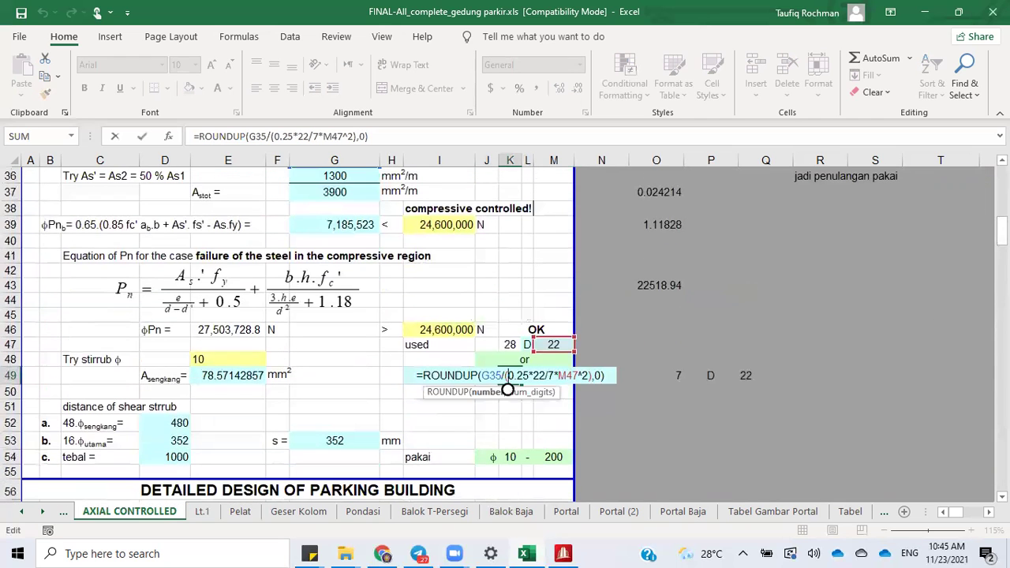
pyautogui.press('Escape')
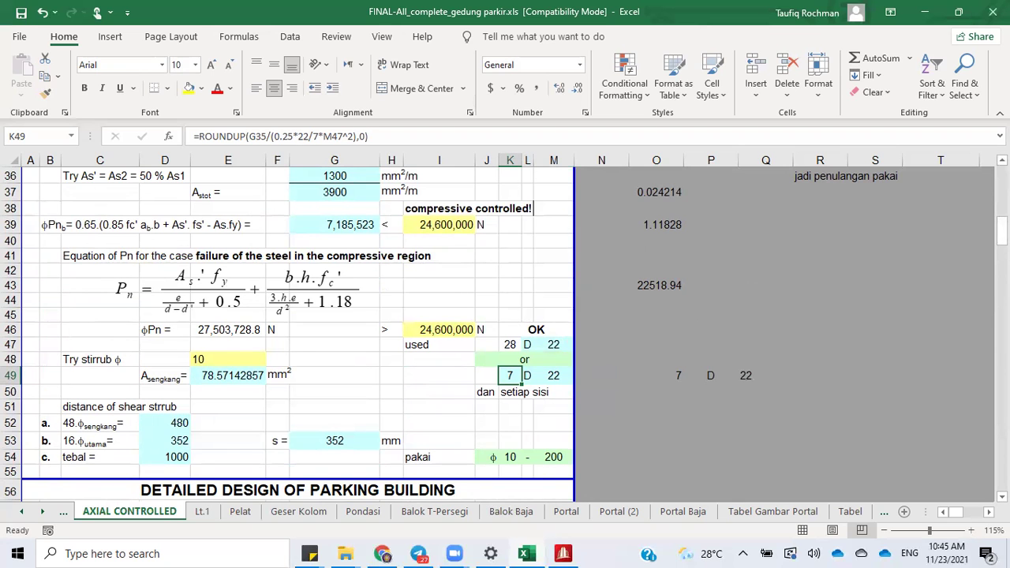
pyautogui.scroll(3, 505, 332)
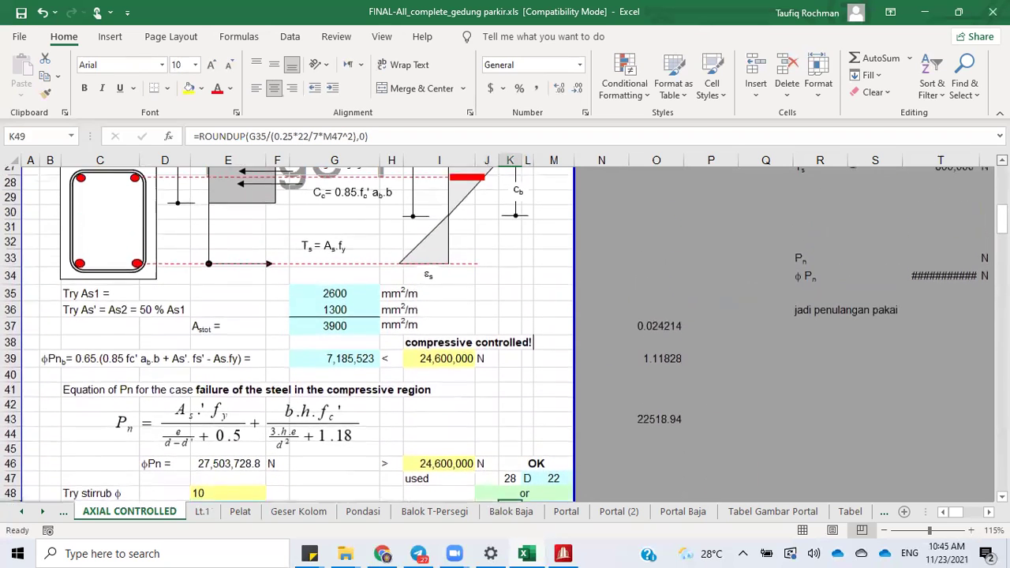
pyautogui.click(347, 303)
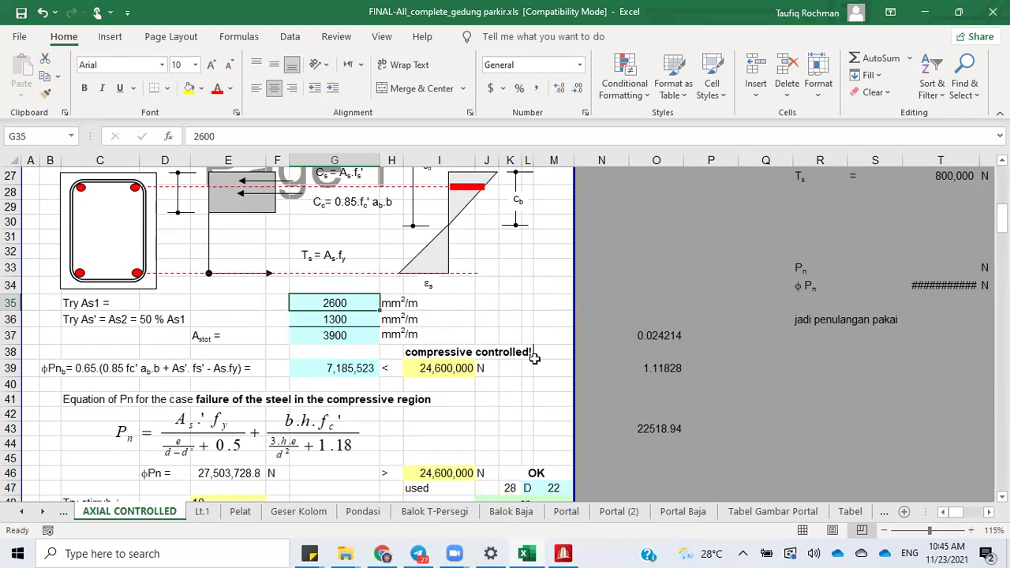
pyautogui.scroll(-6, 531, 367)
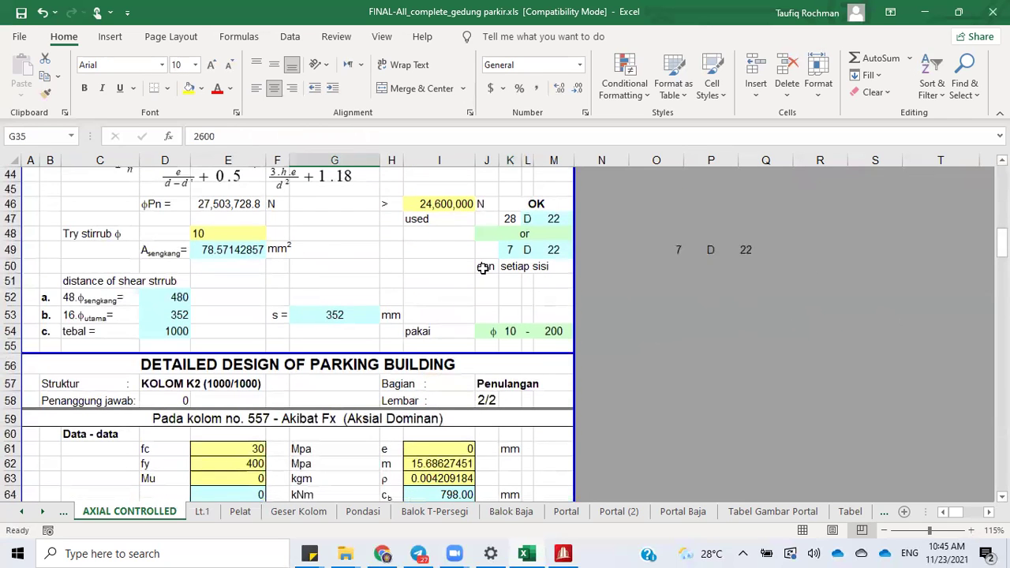
pyautogui.scroll(11, 375, 270)
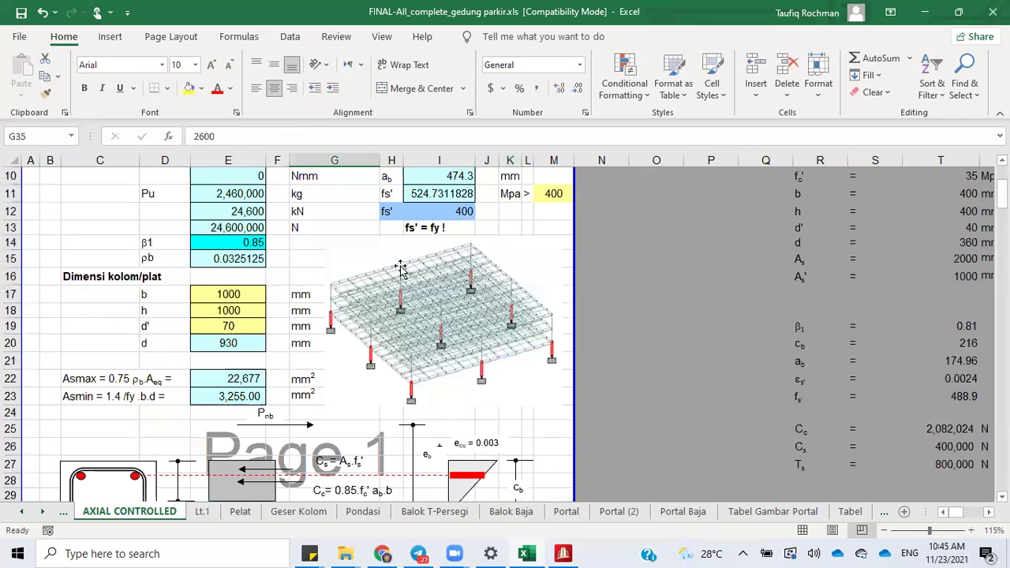
pyautogui.scroll(3, 258, 281)
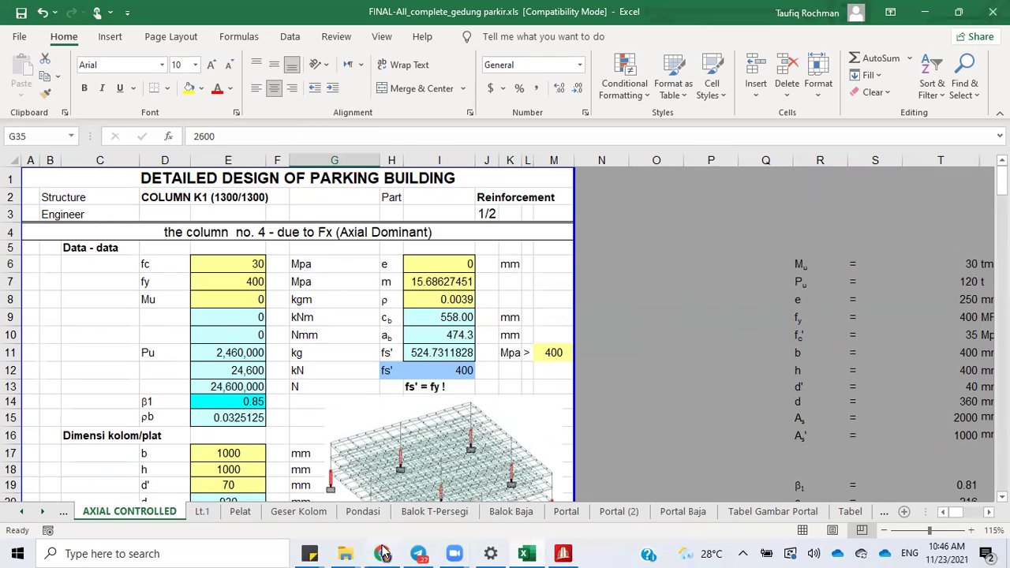
# Step: Switch to STAAD.Pro and select all columns of the parking building, the beams parallel to Y
pyautogui.click(565, 554)
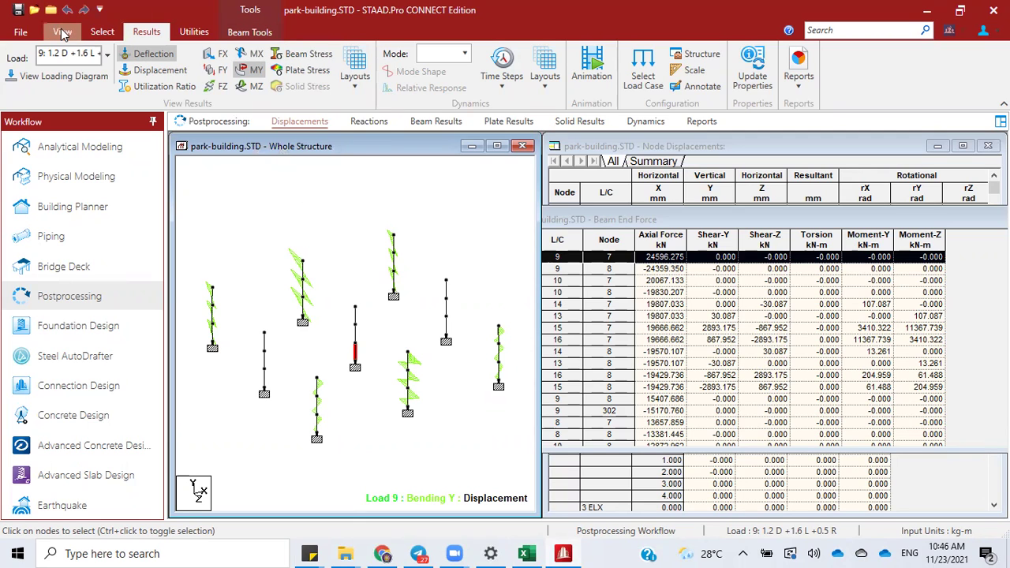
pyautogui.click(102, 32)
pyautogui.click(596, 52)
pyautogui.click(601, 93)
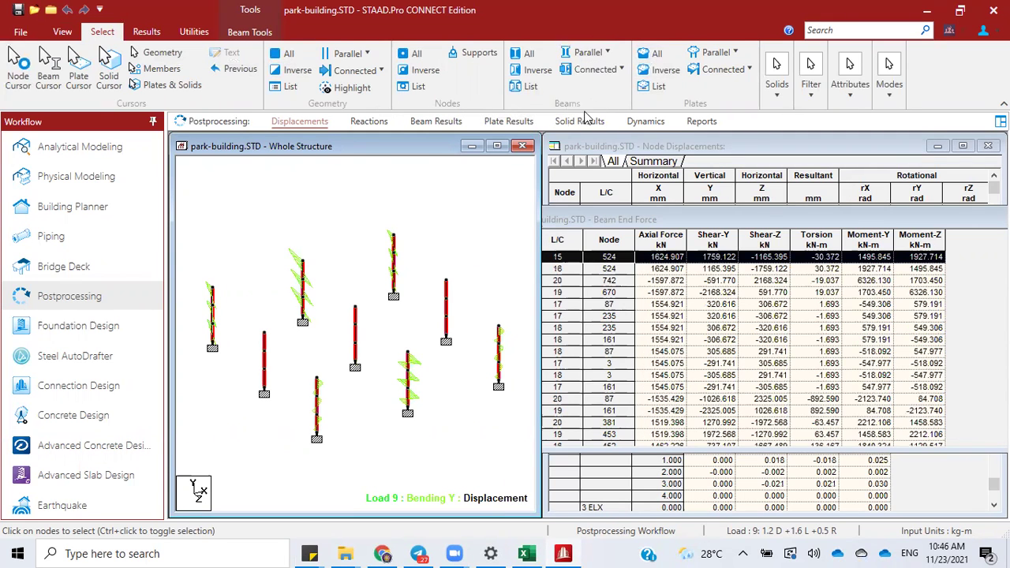
# Step: Display the whole structure again and turn off the MY bending and deflection diagrams
pyautogui.click(63, 32)
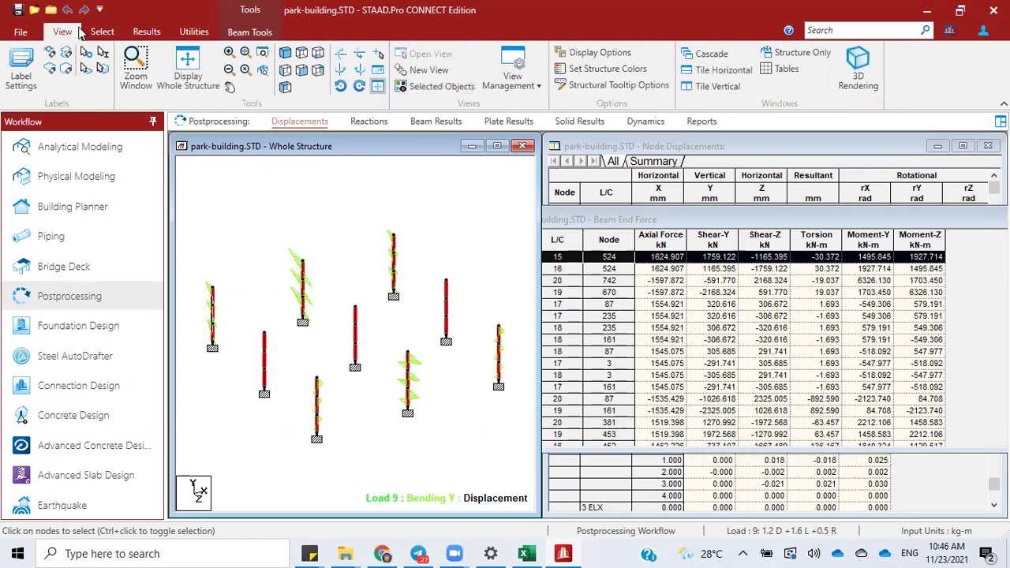
pyautogui.click(426, 78)
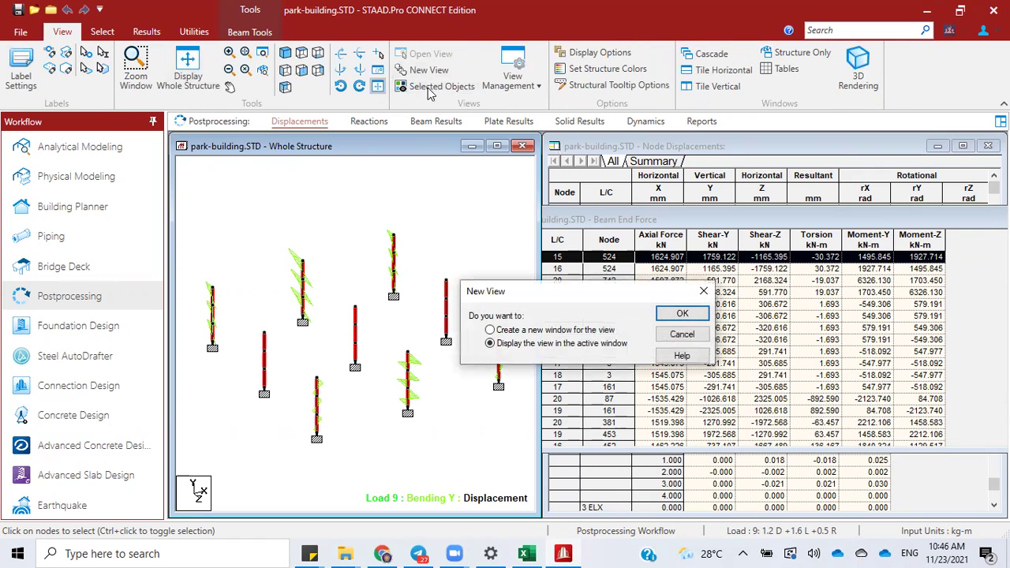
pyautogui.click(662, 336)
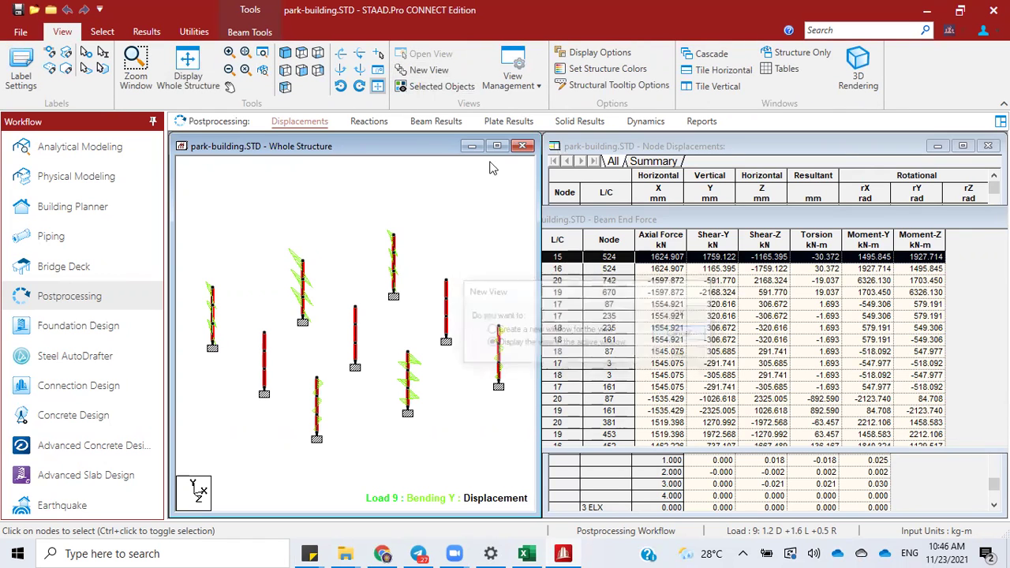
pyautogui.click(432, 88)
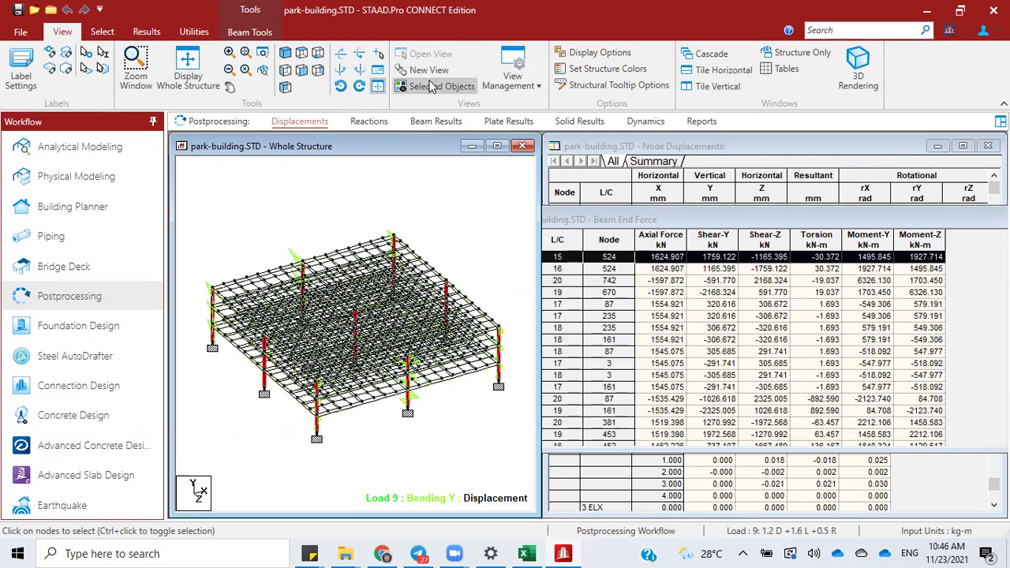
pyautogui.click(140, 31)
pyautogui.click(248, 71)
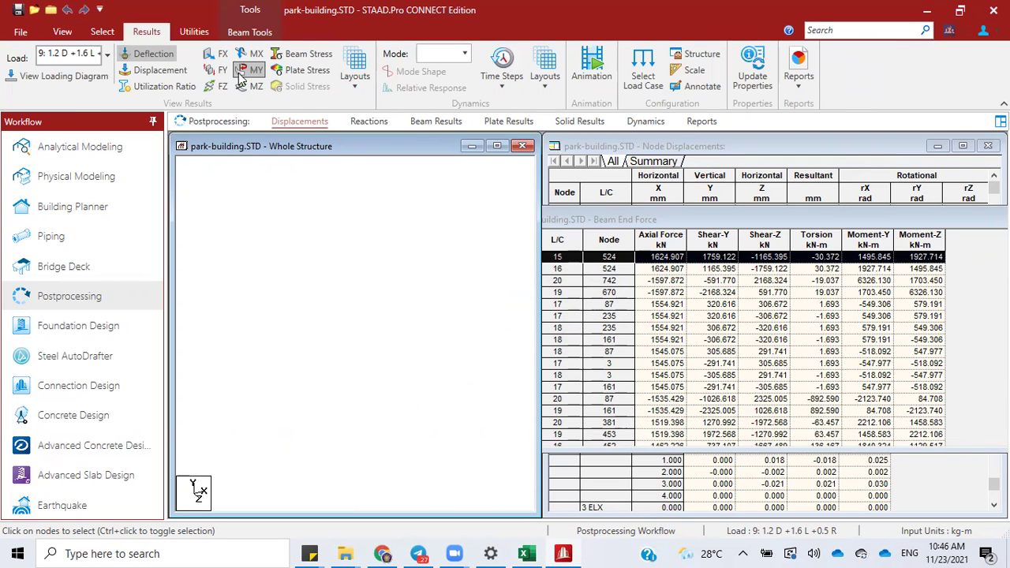
pyautogui.click(144, 52)
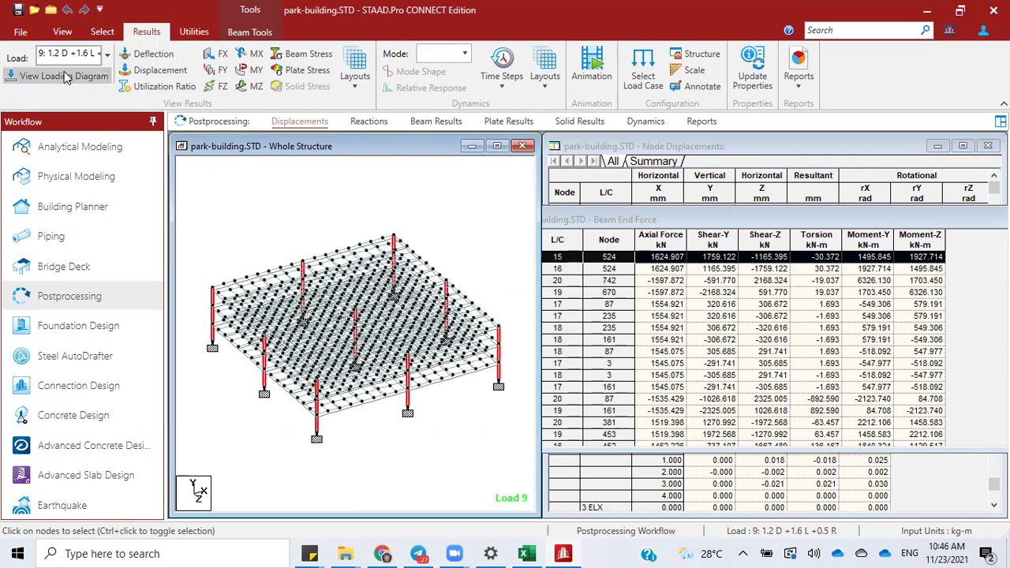
# Step: Close the Beam End Force table and hide the node points in the structure view
pyautogui.click(584, 219)
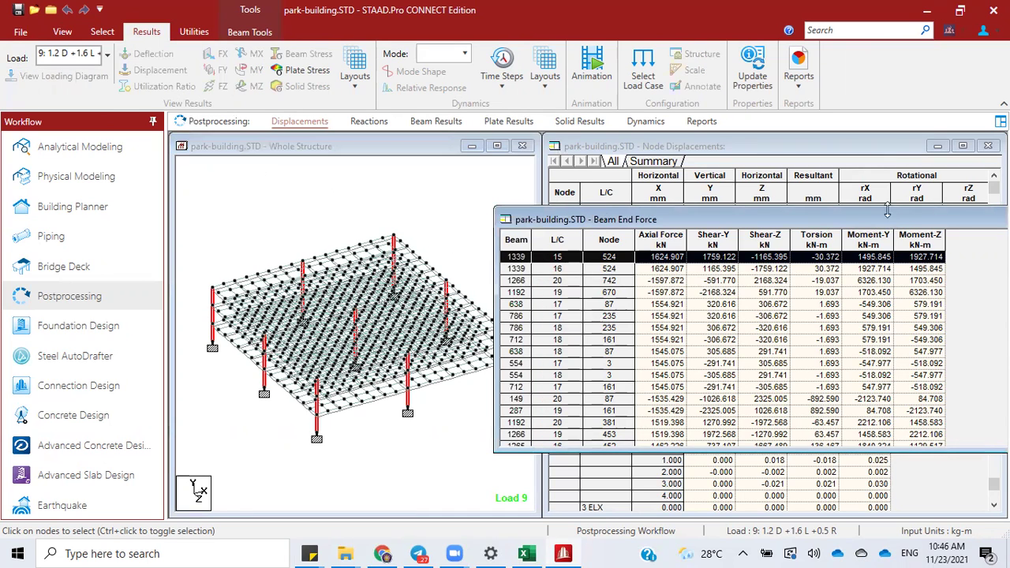
pyautogui.moveTo(880, 223); pyautogui.dragTo(626, 199)
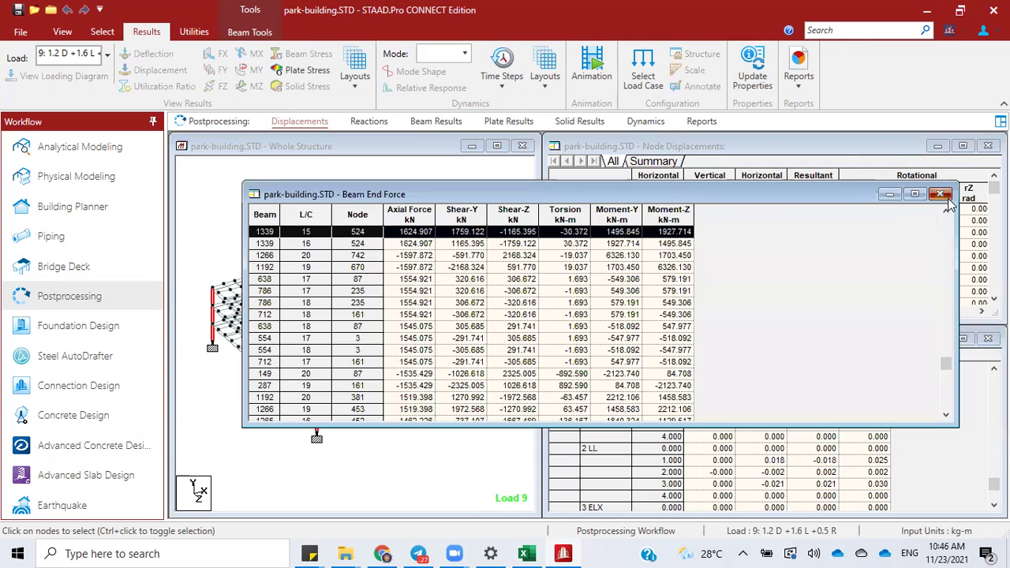
pyautogui.click(471, 212)
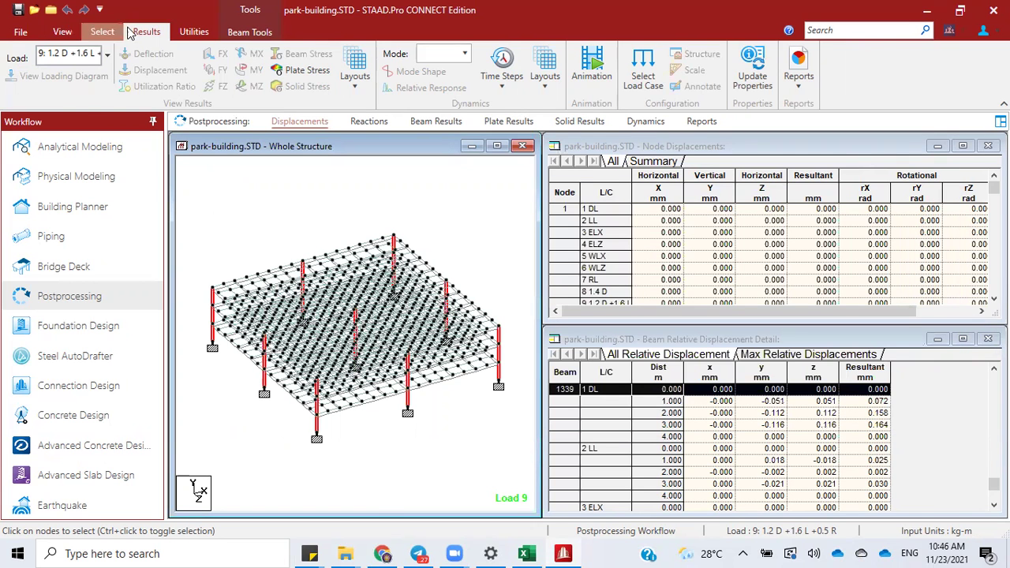
pyautogui.click(62, 31)
pyautogui.click(22, 81)
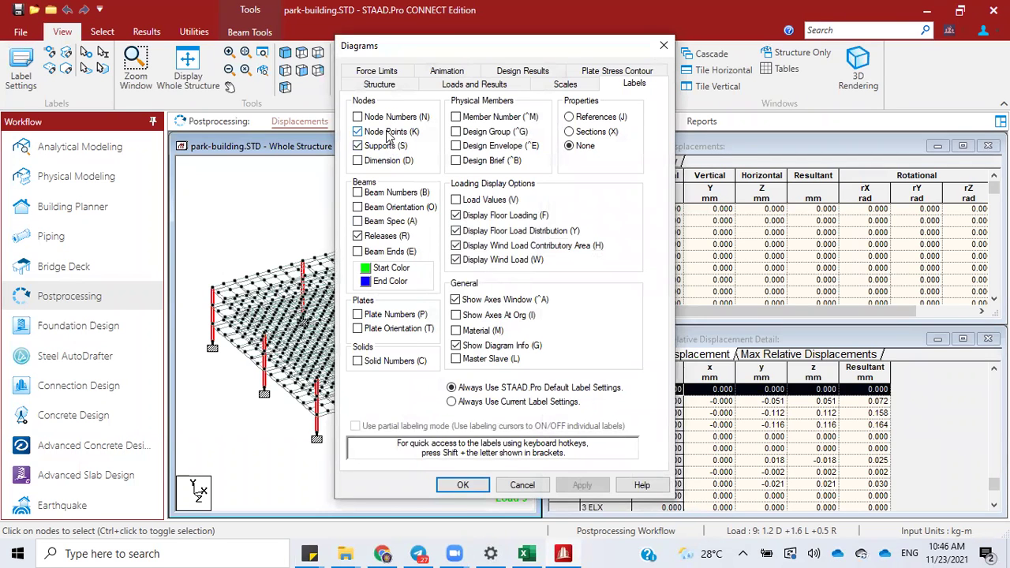
pyautogui.click(463, 484)
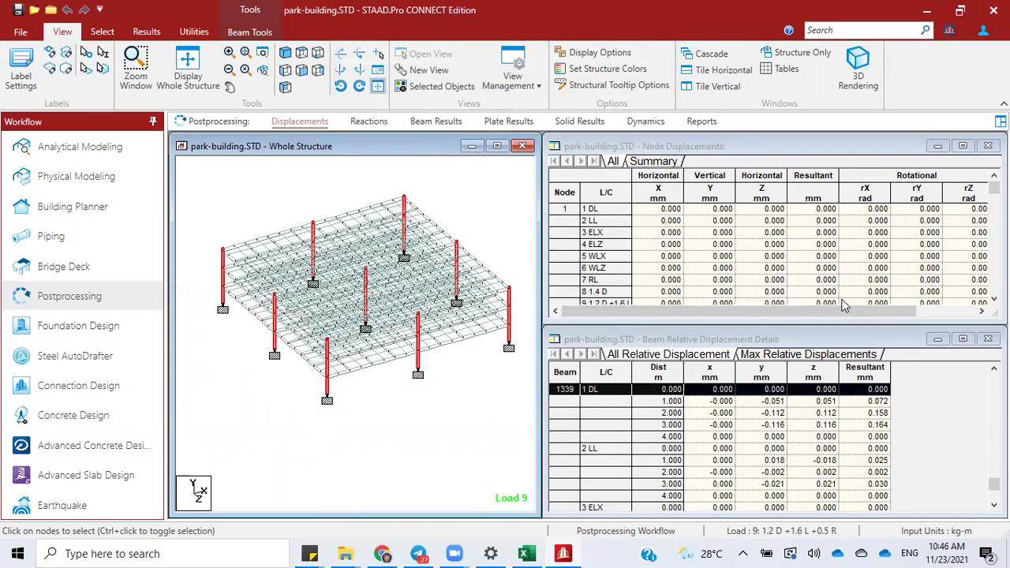
# Step: Switch to Excel, paste the captured model view onto the AXIAL CONTROLLED sheet, and delete the pasted picture
pyautogui.click(527, 554)
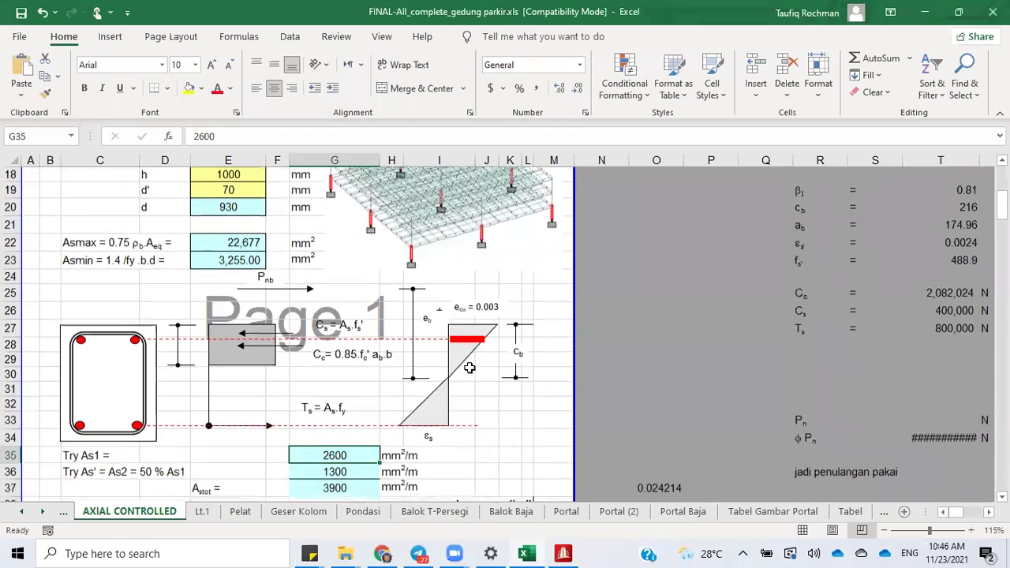
pyautogui.rightClick(629, 206)
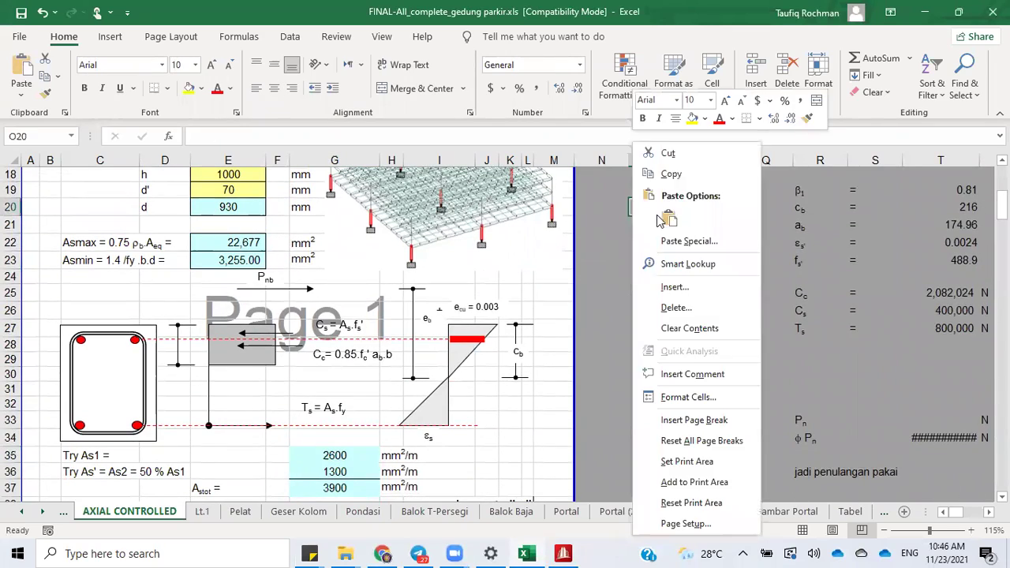
pyautogui.click(667, 220)
pyautogui.moveTo(902, 429); pyautogui.dragTo(700, 371)
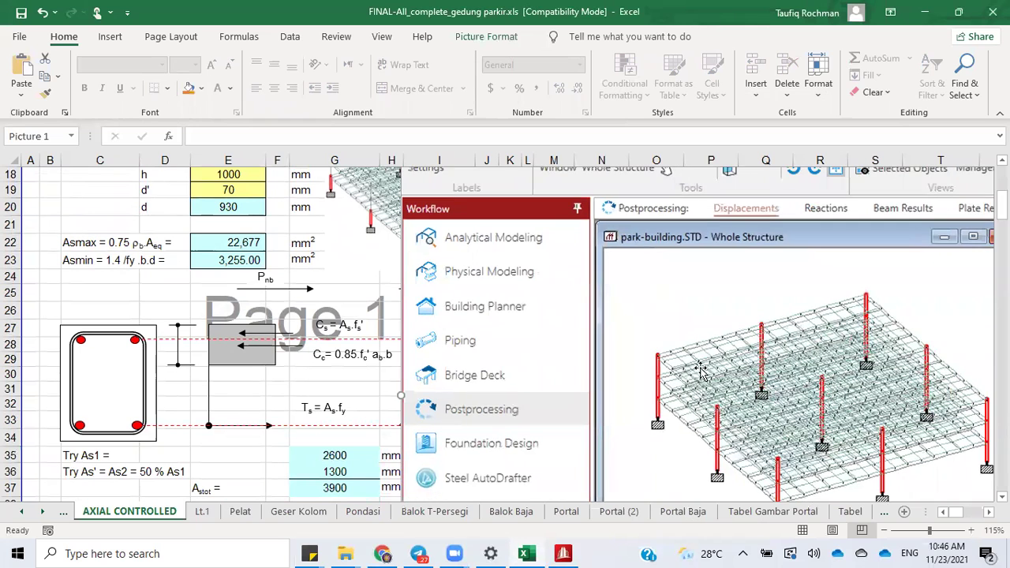
pyautogui.moveTo(650, 405); pyautogui.dragTo(669, 332)
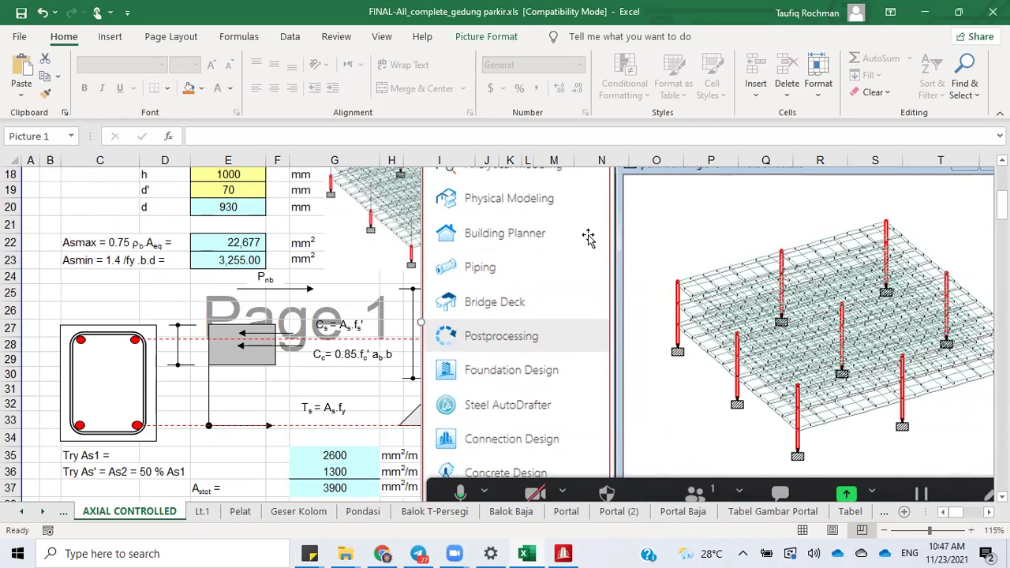
pyautogui.click(353, 270)
pyautogui.click(354, 290)
pyautogui.click(566, 268)
pyautogui.press('Delete')
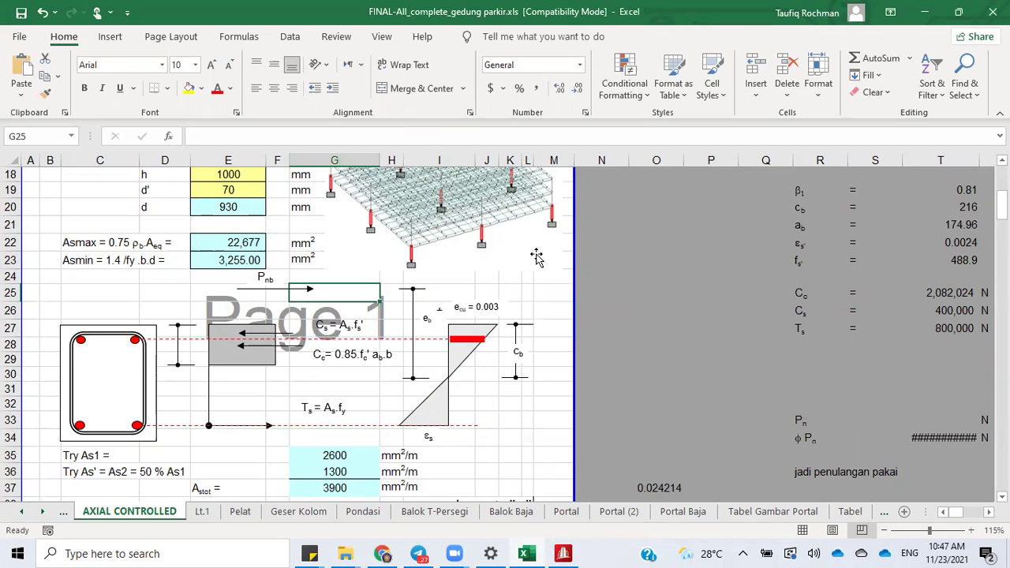
# Step: Switch to STAAD.Pro, select only the lowest-storey columns in a side view, and show the maximized model in isometric view
pyautogui.click(563, 554)
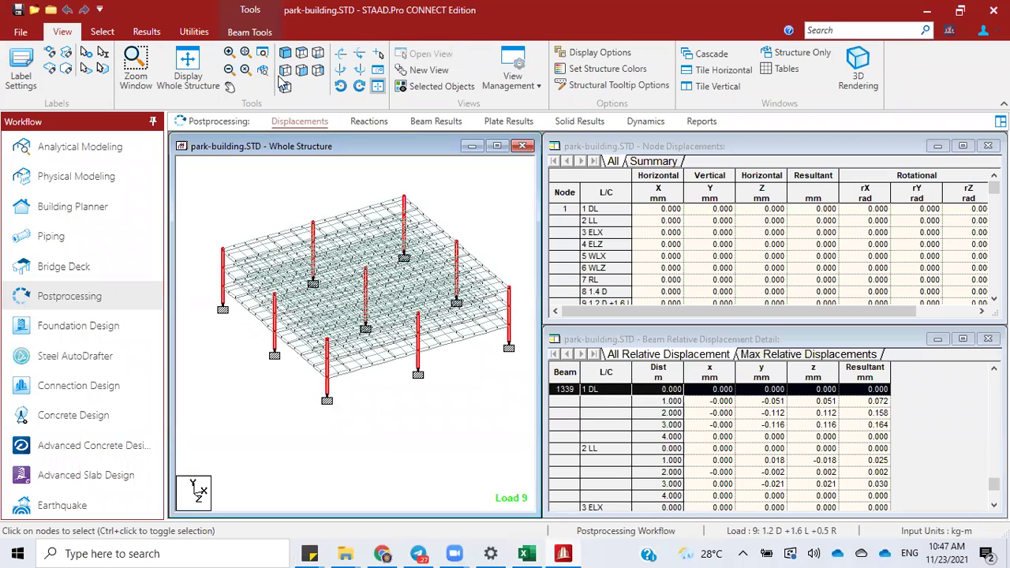
pyautogui.click(284, 72)
pyautogui.rightClick(261, 375)
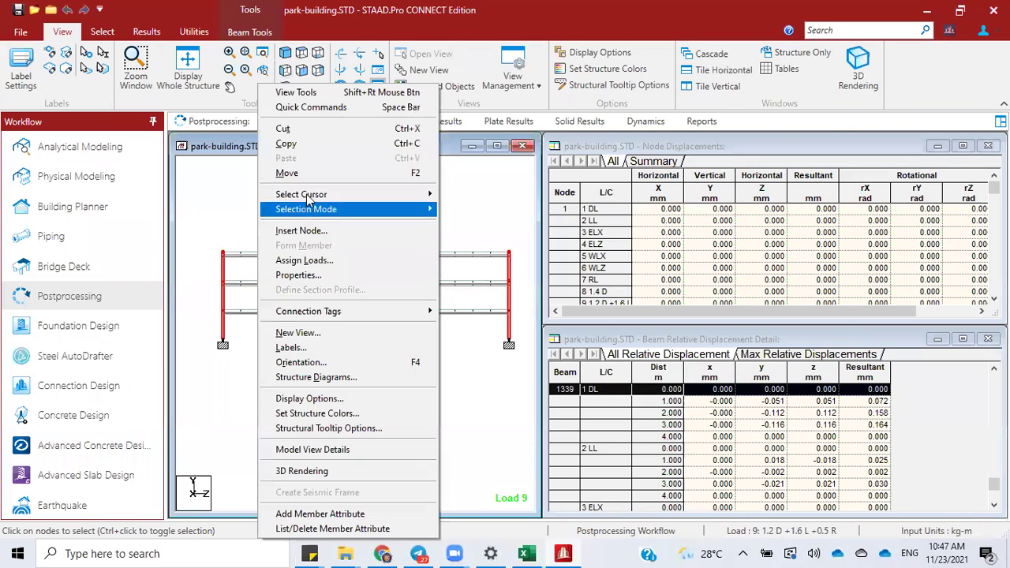
pyautogui.moveTo(339, 197)
pyautogui.click(478, 210)
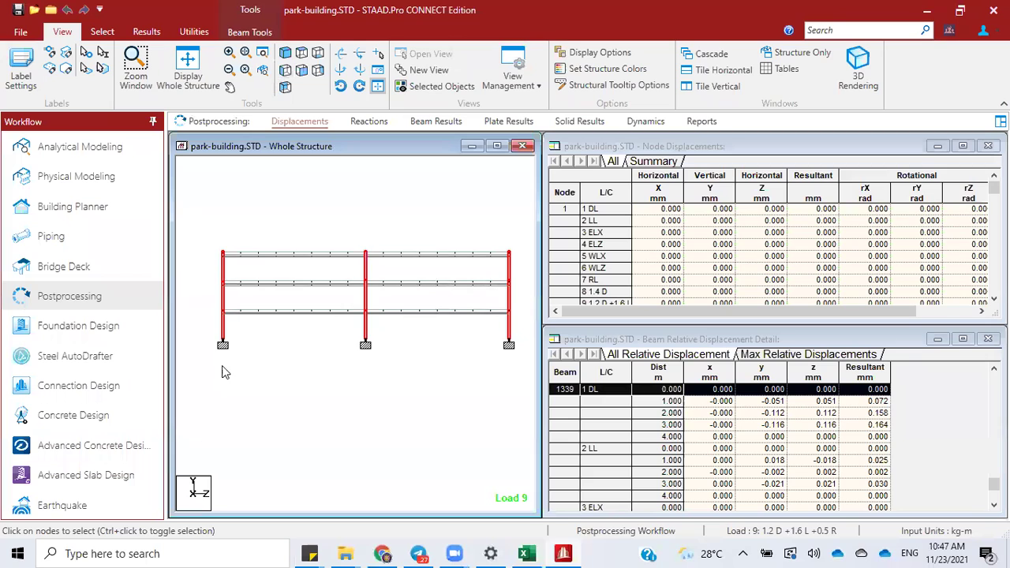
pyautogui.click(496, 145)
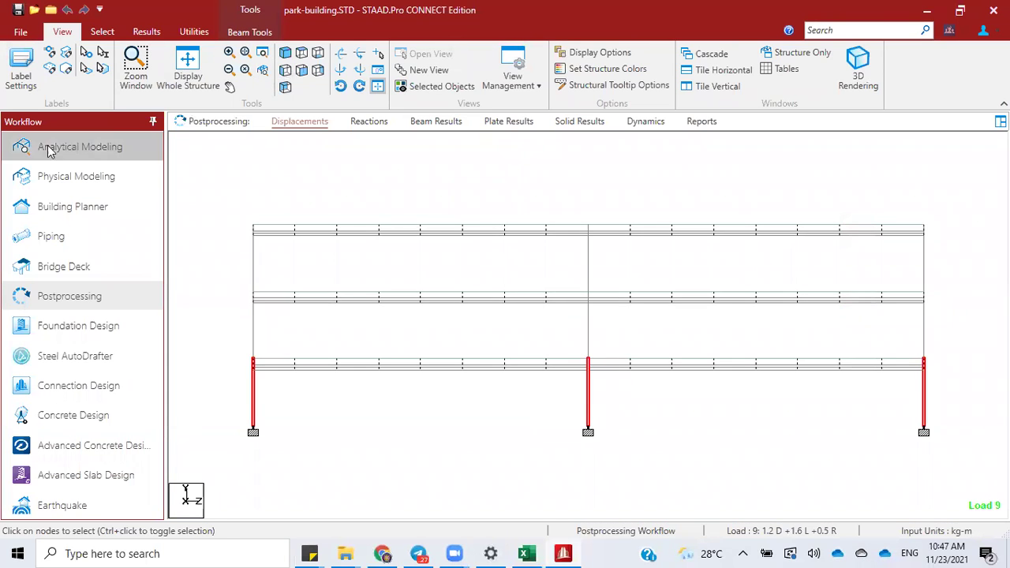
pyautogui.click(285, 53)
pyautogui.moveTo(582, 286); pyautogui.dragTo(699, 316)
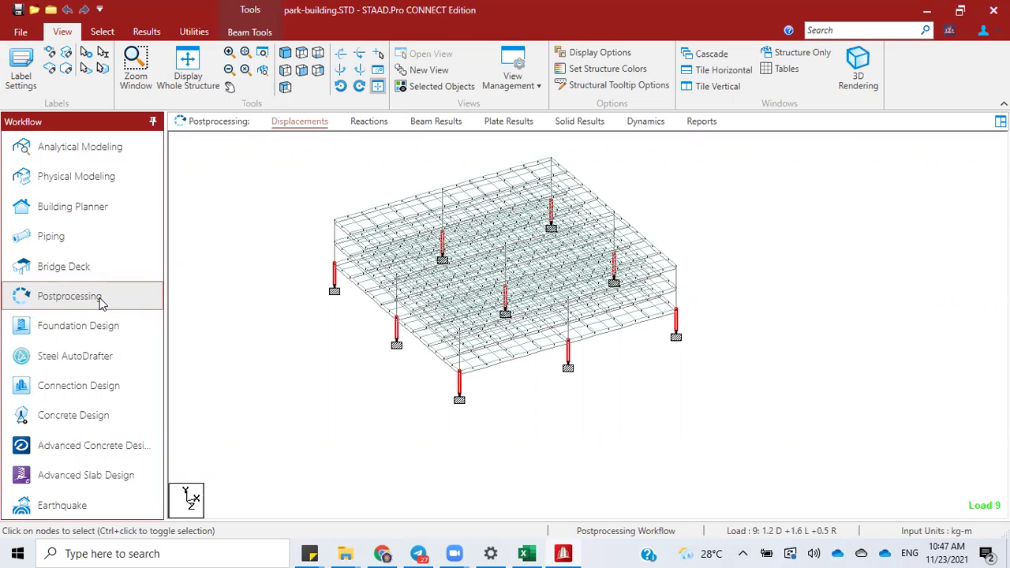
# Step: Inspect the MY and MZ bending diagrams for load 9 one after the other, turning each off again
pyautogui.click(147, 32)
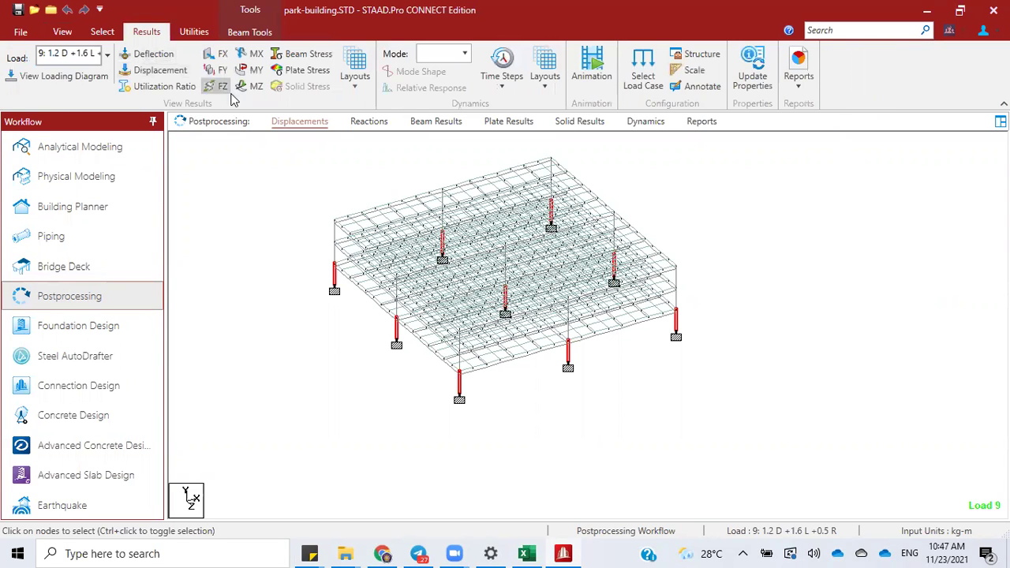
pyautogui.click(254, 71)
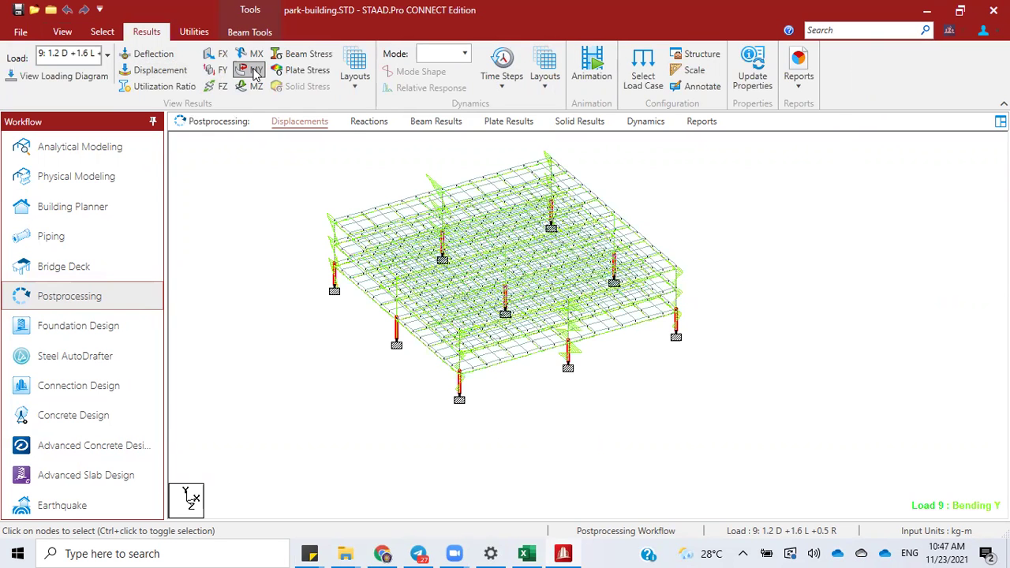
pyautogui.click(253, 71)
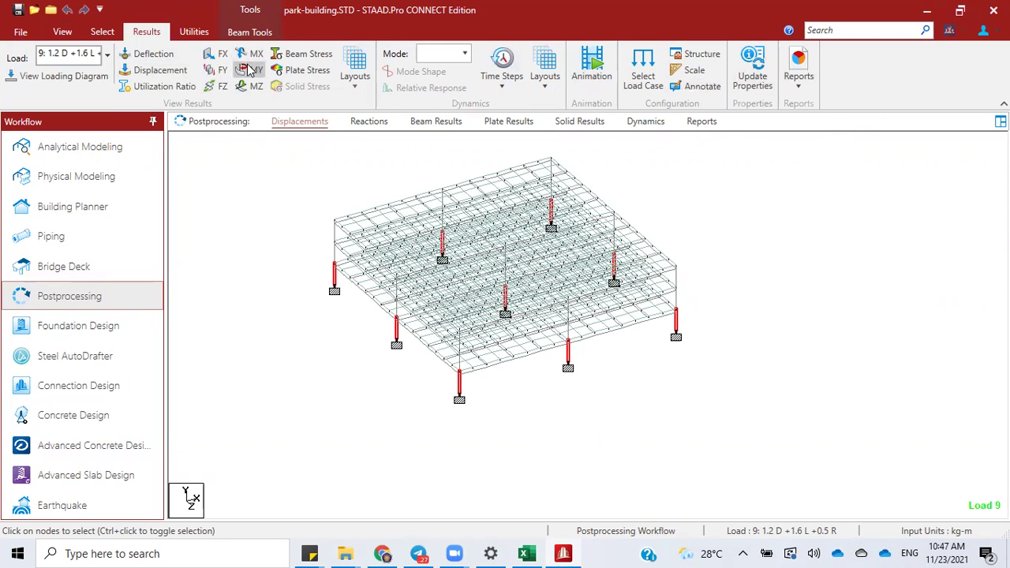
pyautogui.click(256, 87)
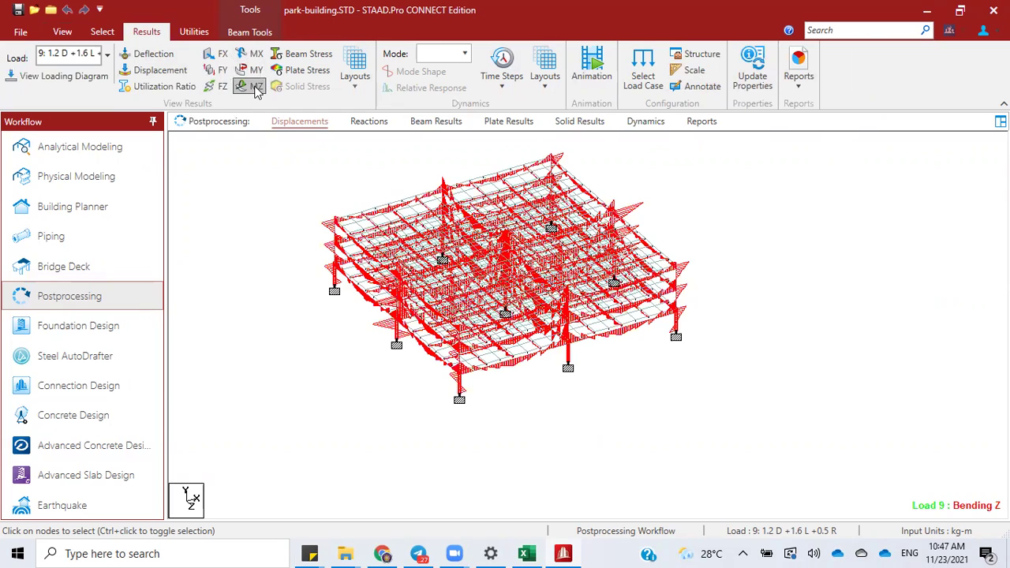
pyautogui.click(255, 87)
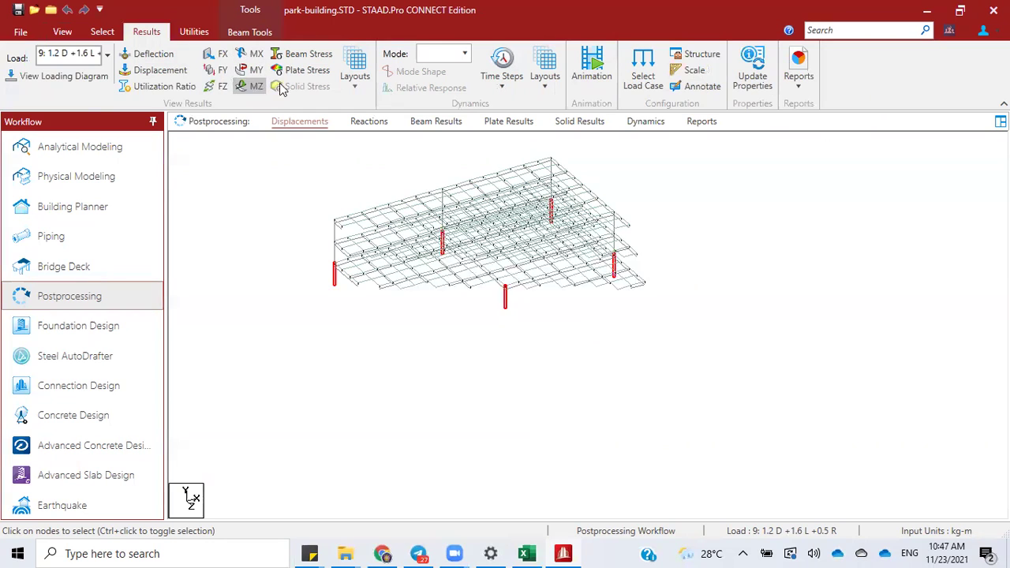
# Step: Create a Beam End Forces report sorted by absolute Moment-Z from high to low for load cases 8 to 20, and return to the model view
pyautogui.click(799, 87)
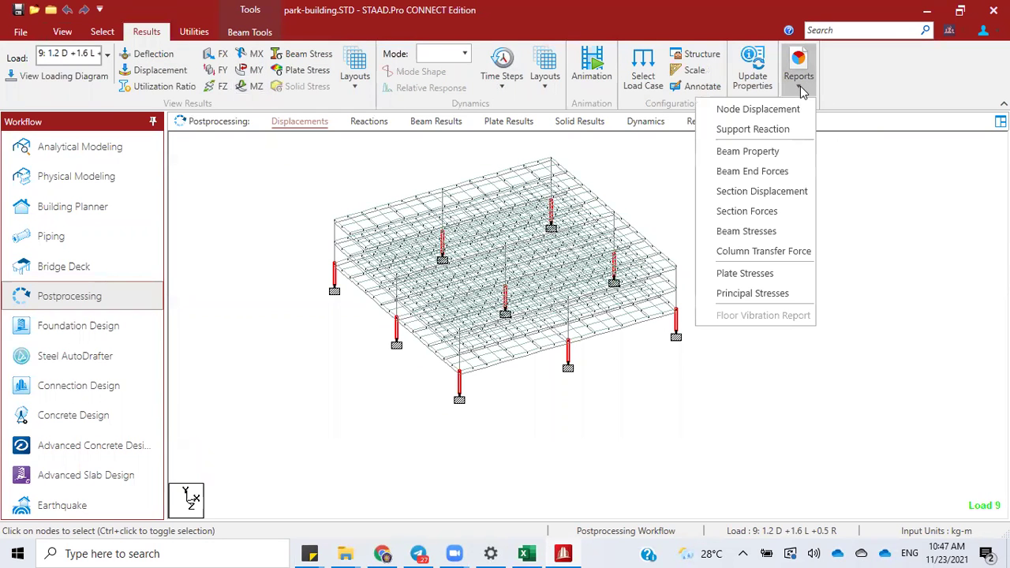
pyautogui.click(774, 171)
pyautogui.click(395, 300)
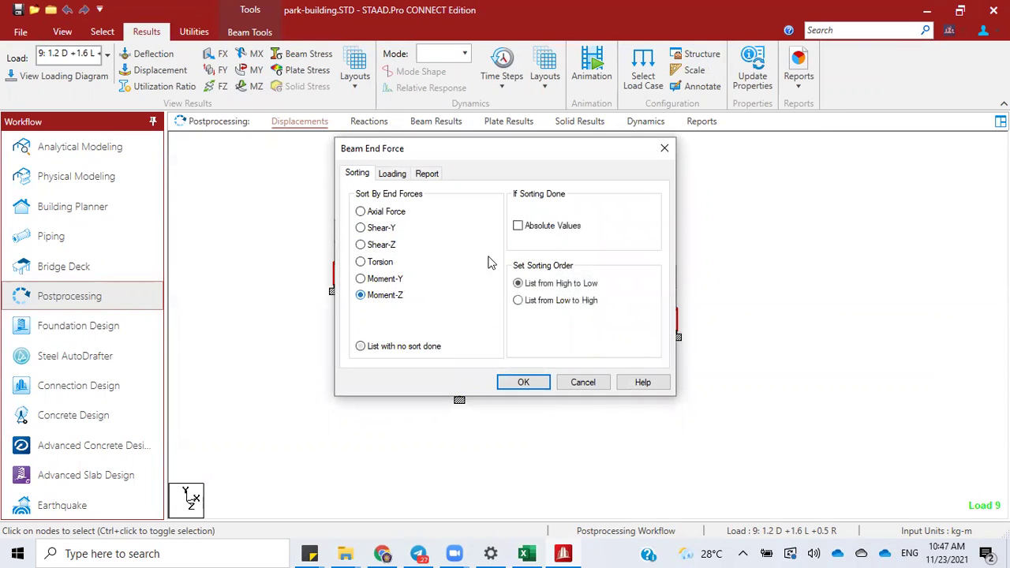
pyautogui.click(559, 228)
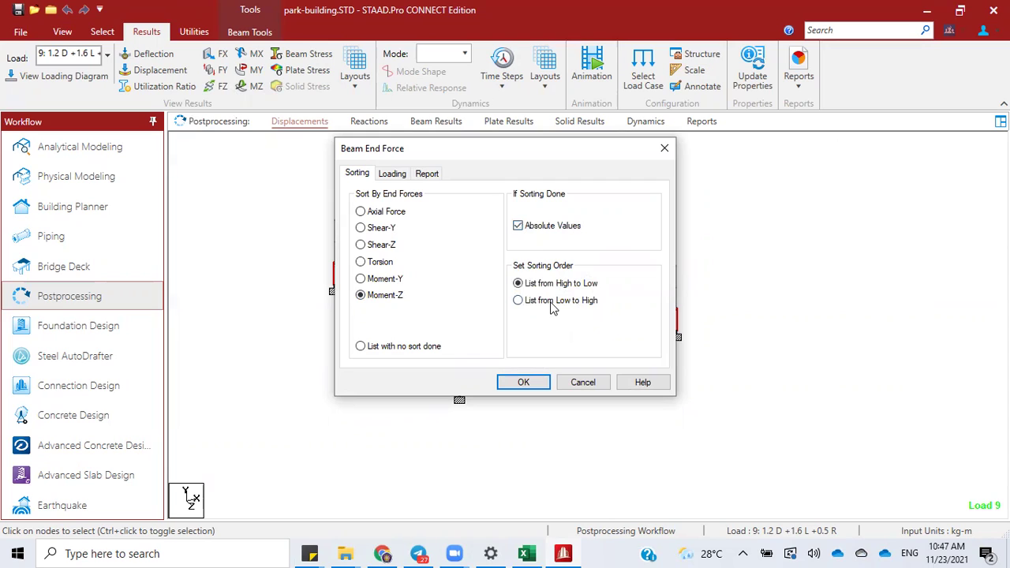
pyautogui.click(389, 176)
pyautogui.click(505, 338)
pyautogui.moveTo(453, 310); pyautogui.dragTo(458, 405)
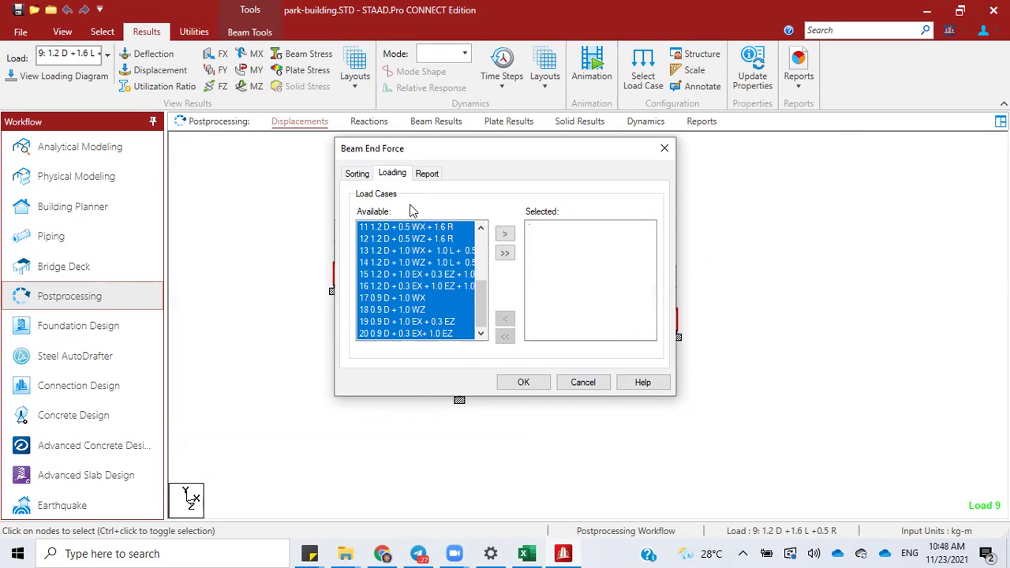
pyautogui.click(505, 237)
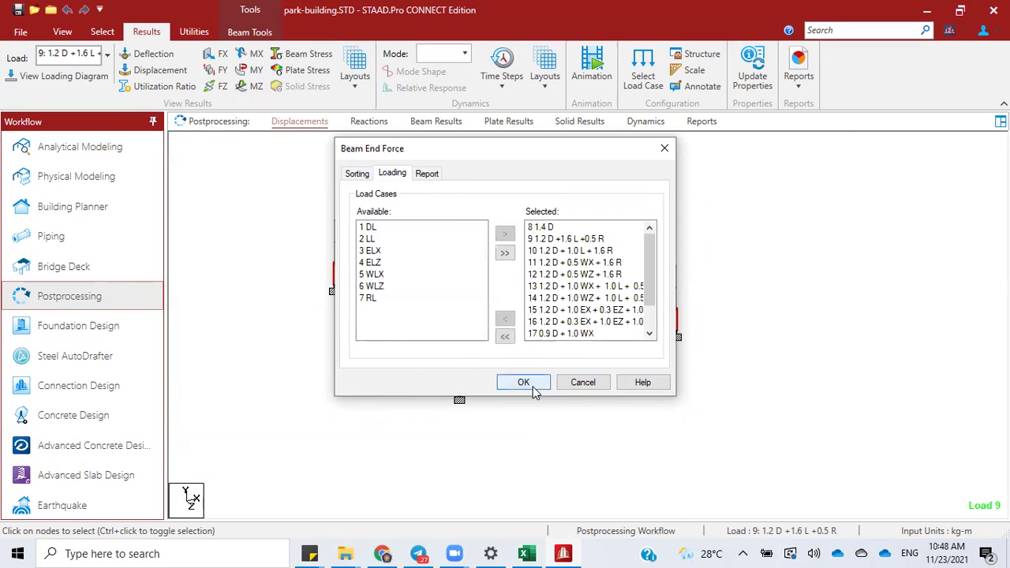
pyautogui.click(524, 382)
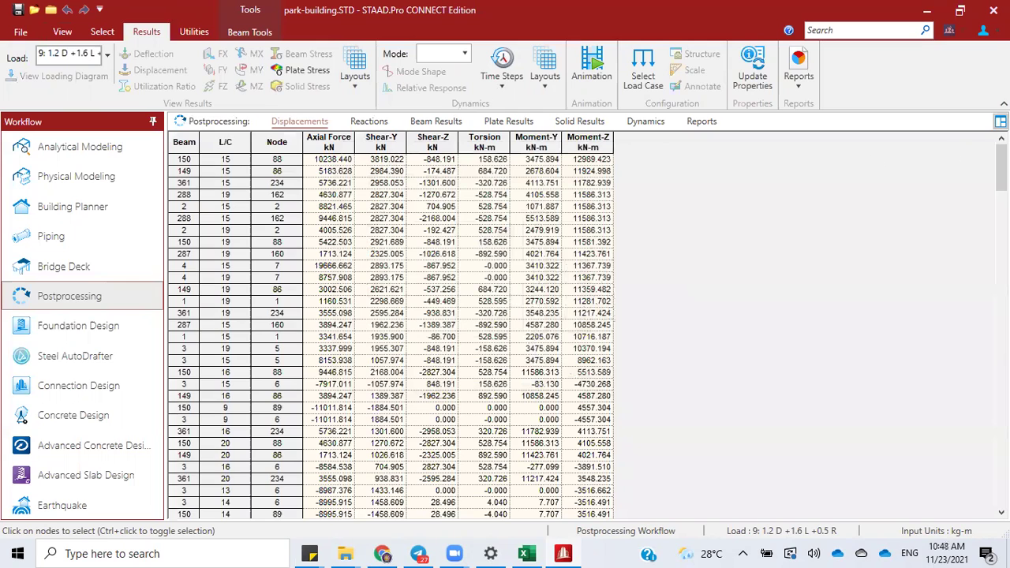
pyautogui.click(1000, 121)
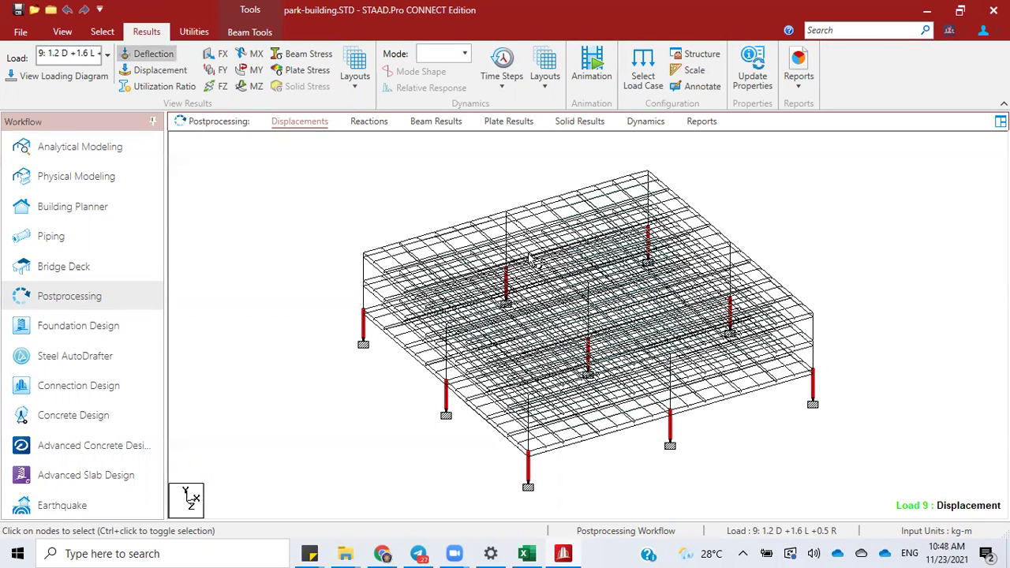
# Step: Generate the Beam End Forces report again for load combinations 8 to 20, listing absolute Moment-Z values from high to low
pyautogui.click(111, 305)
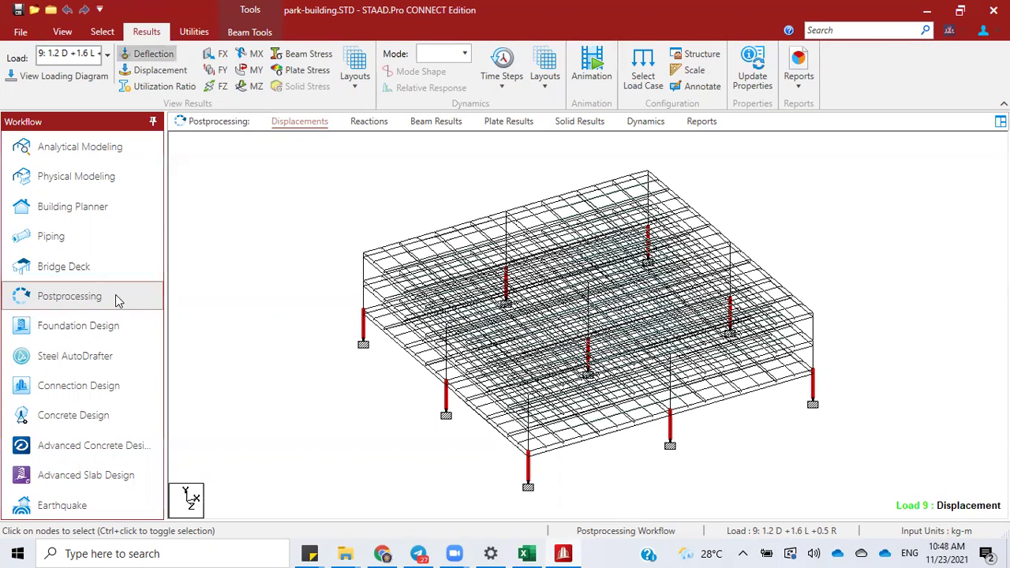
pyautogui.click(799, 72)
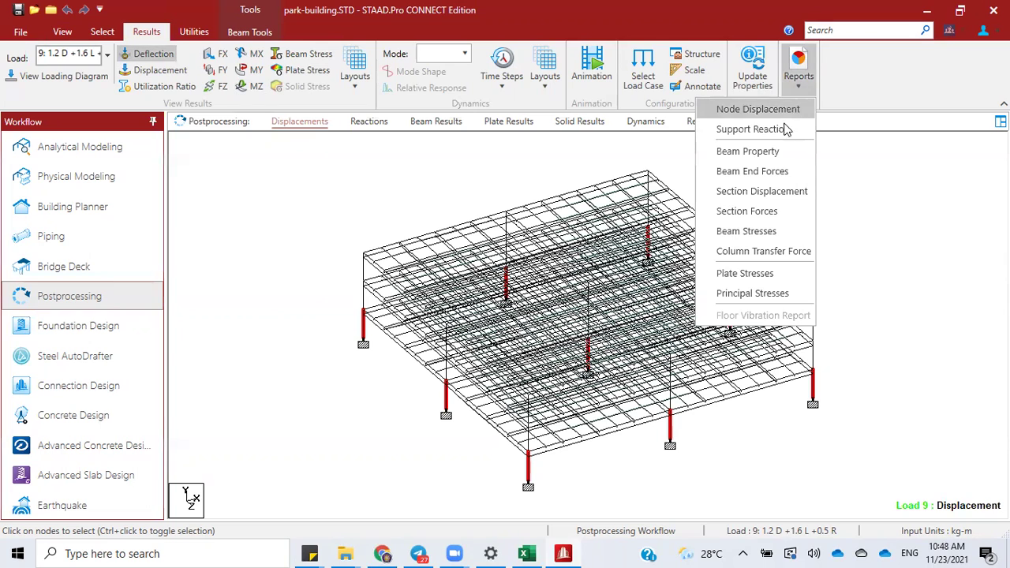
pyautogui.click(776, 171)
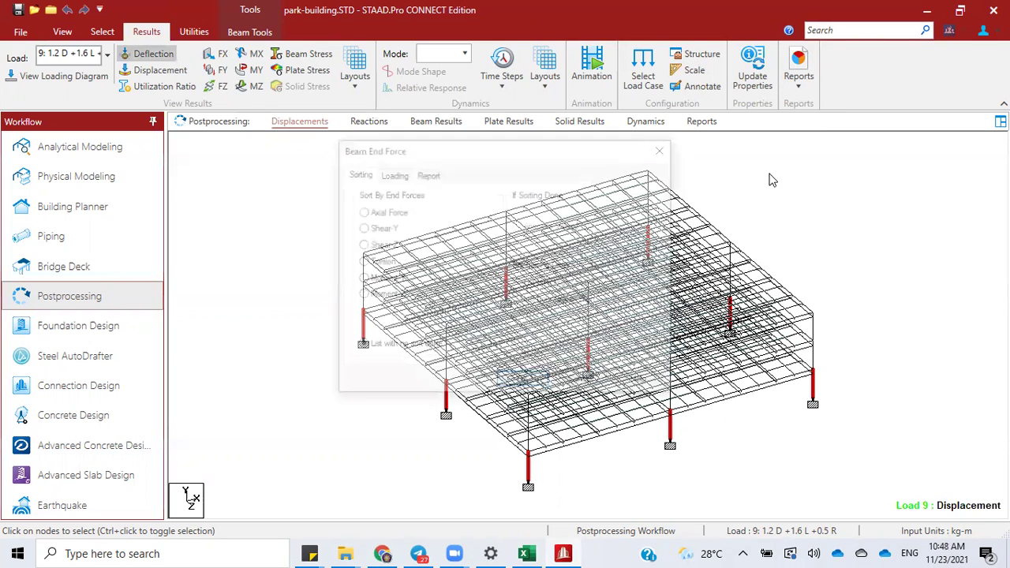
pyautogui.click(393, 295)
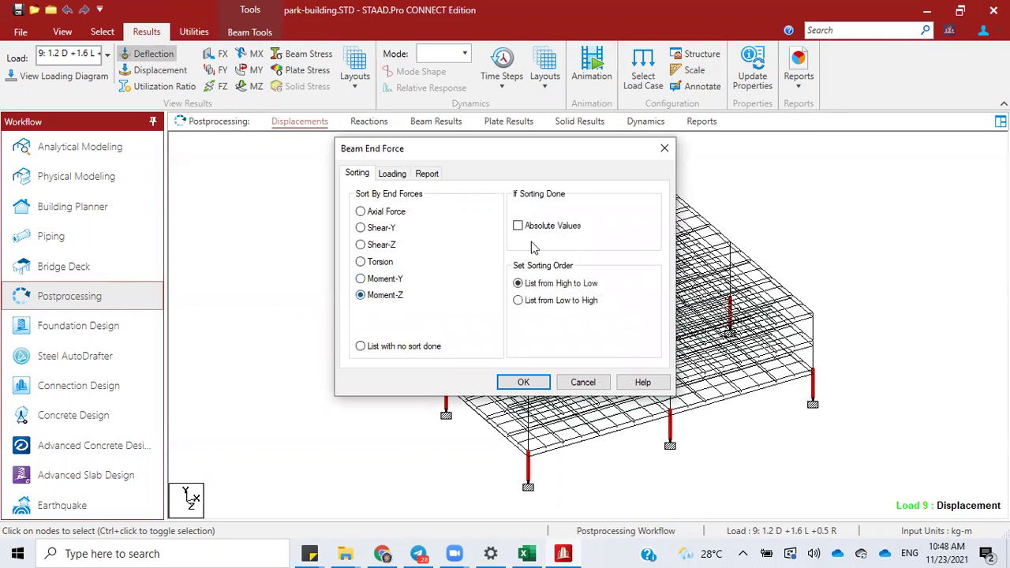
pyautogui.click(554, 226)
pyautogui.click(392, 173)
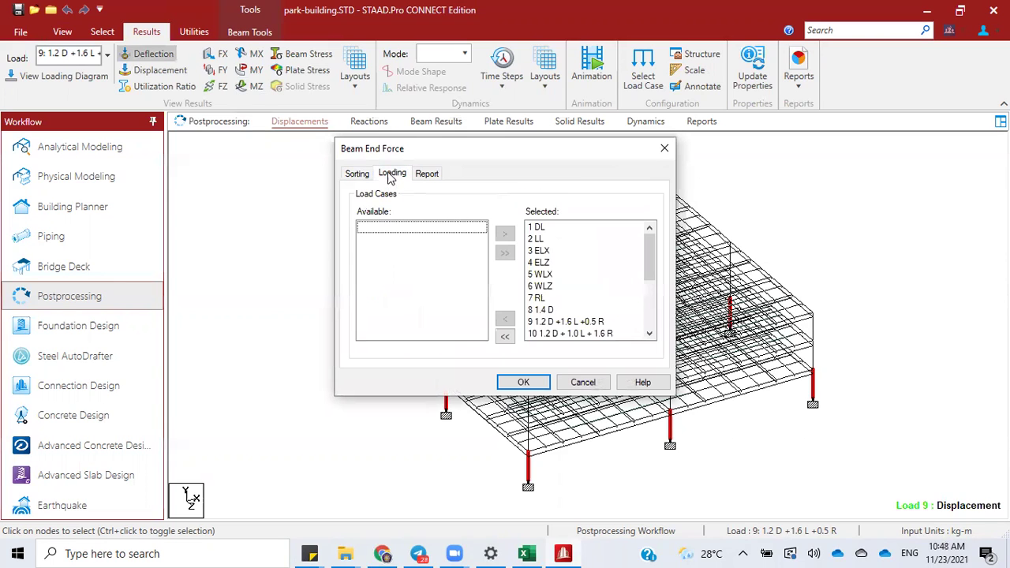
pyautogui.click(506, 337)
pyautogui.moveTo(458, 318); pyautogui.dragTo(467, 384)
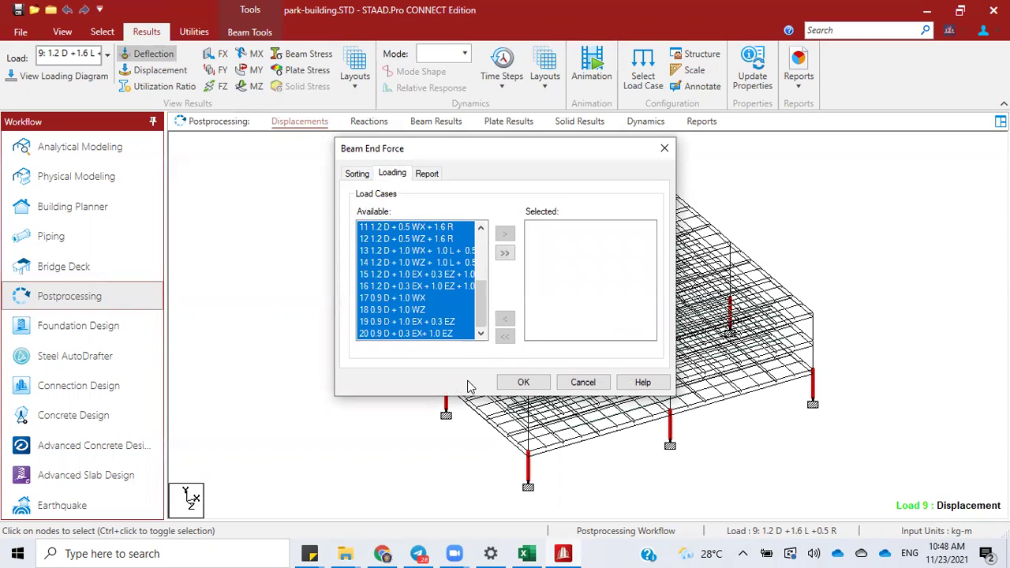
pyautogui.click(506, 234)
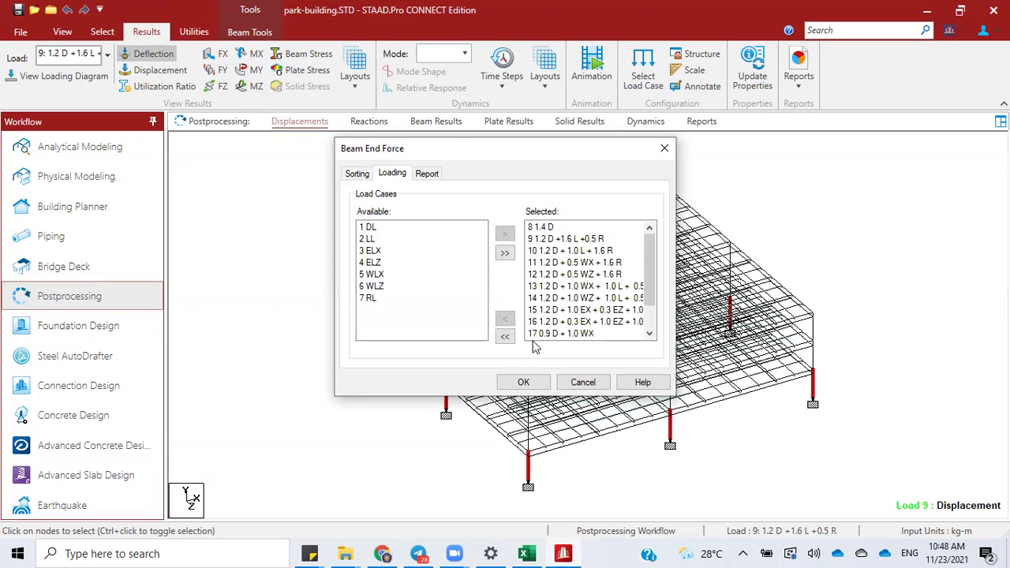
pyautogui.click(523, 383)
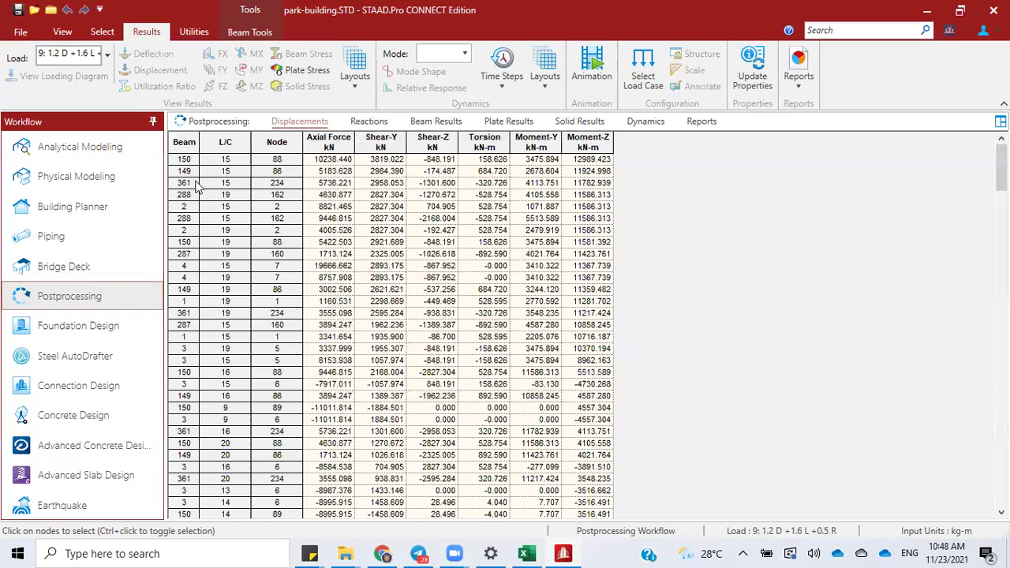
# Step: Switch to Excel and rename the AXIAL CONTROLLED sheet to "compressive CONTROLLED"
pyautogui.click(526, 553)
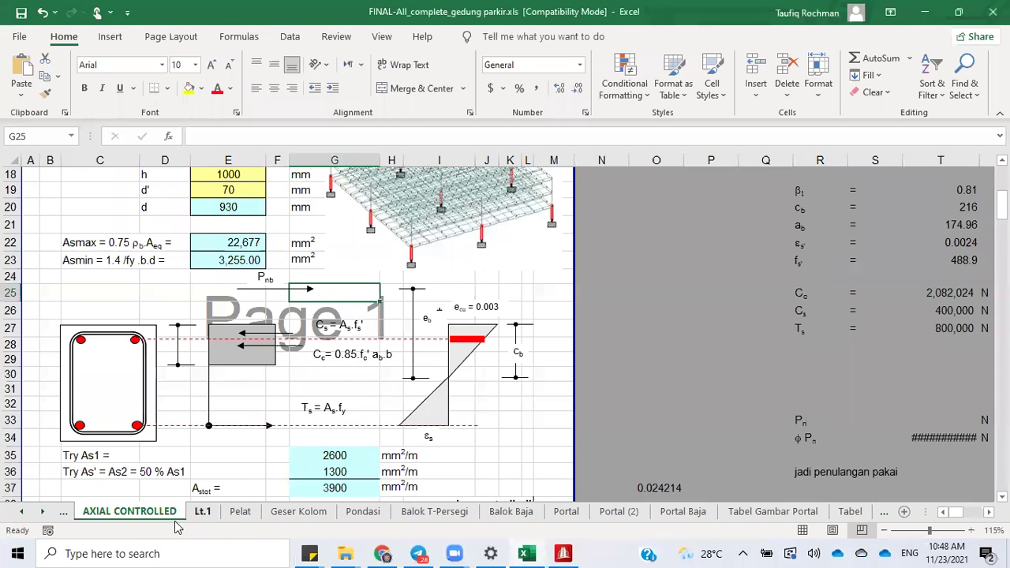
pyautogui.click(21, 512)
pyautogui.click(21, 512)
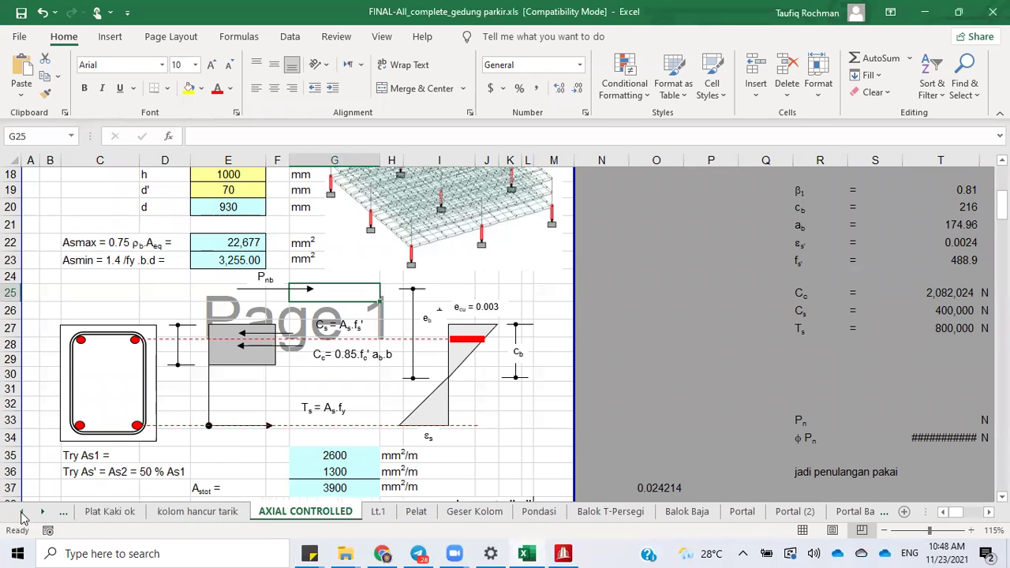
pyautogui.click(182, 513)
pyautogui.click(276, 512)
pyautogui.rightClick(282, 517)
pyautogui.click(336, 352)
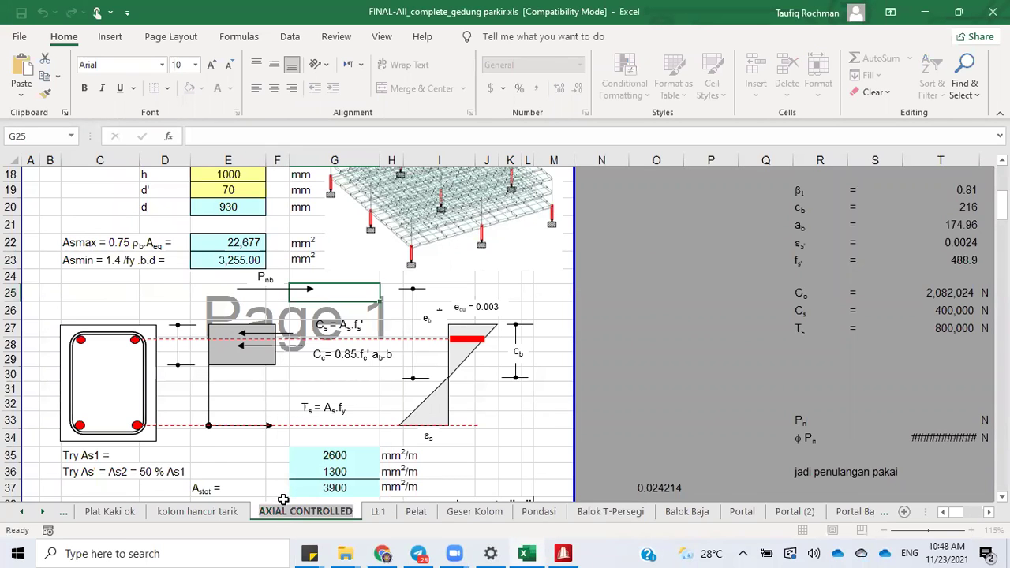
pyautogui.write('compre')
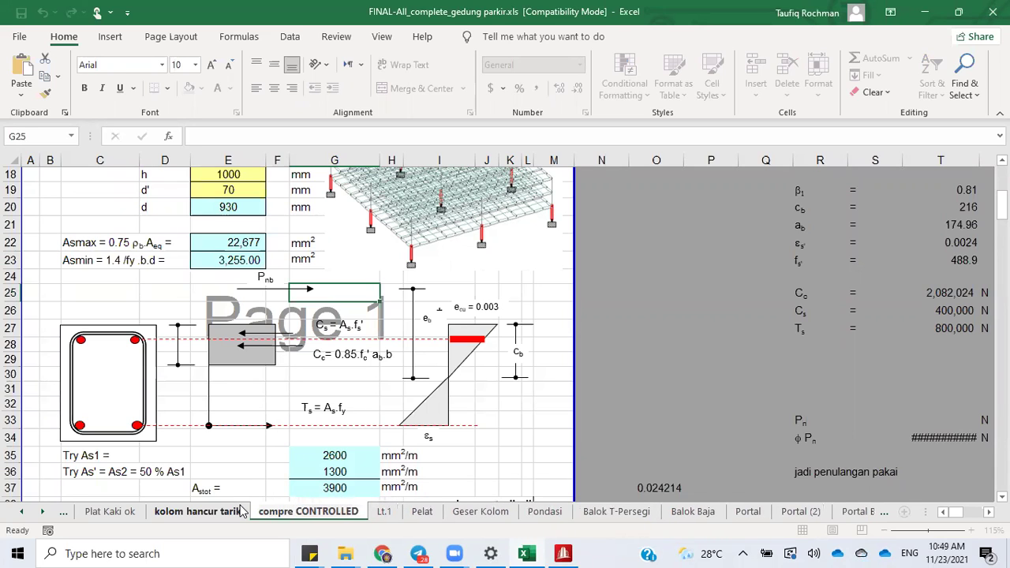
pyautogui.write('ssive')
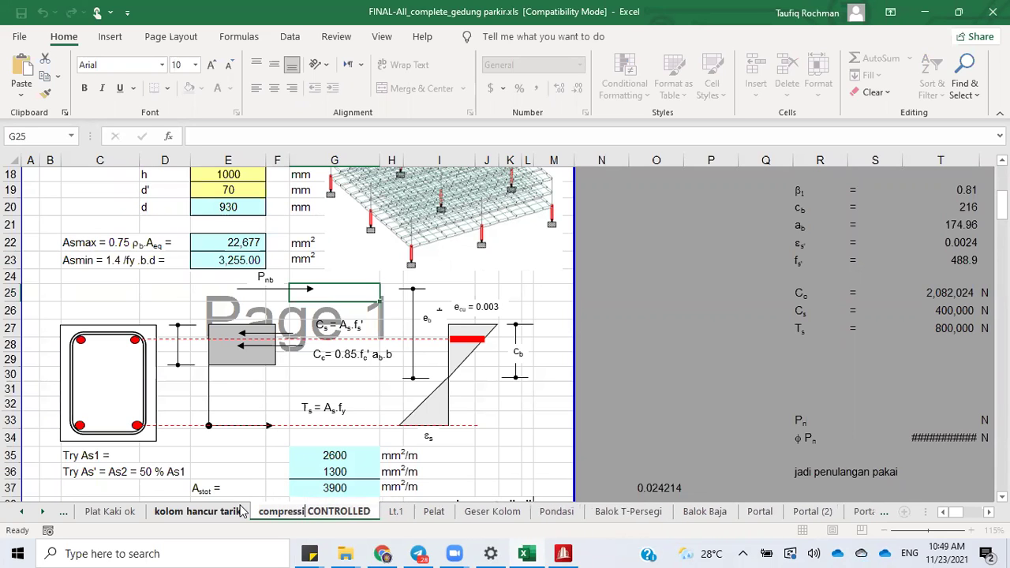
pyautogui.press('Return')
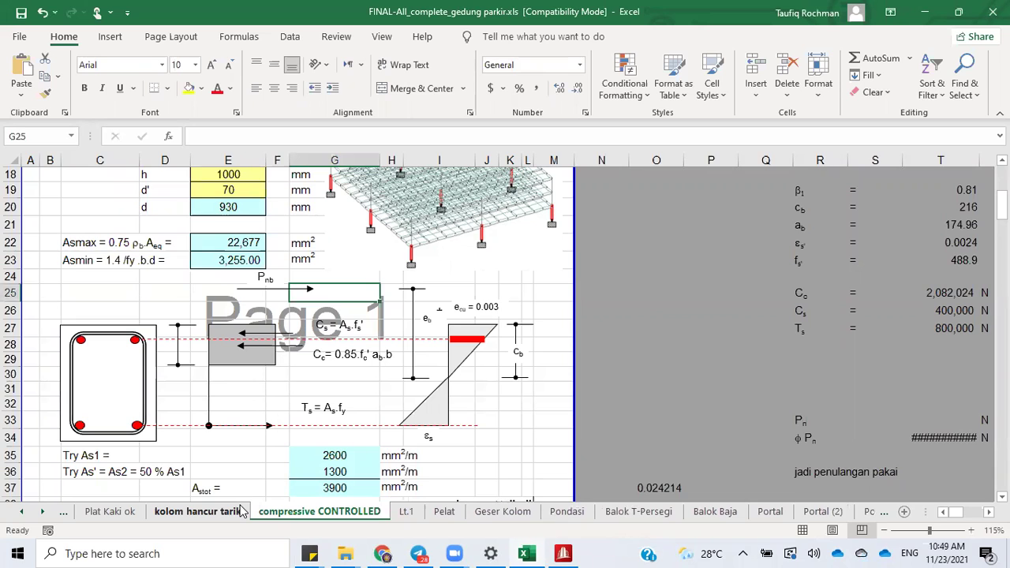
# Step: Rename the "kolom hancur tarik" sheet to "tension CONTROLLED"
pyautogui.click(215, 515)
pyautogui.rightClick(221, 515)
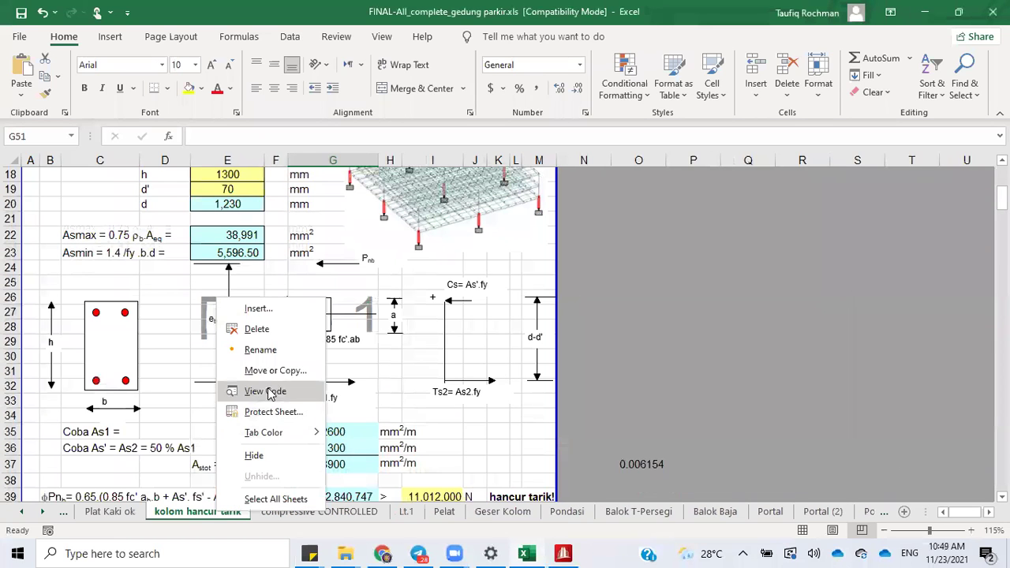
pyautogui.click(276, 352)
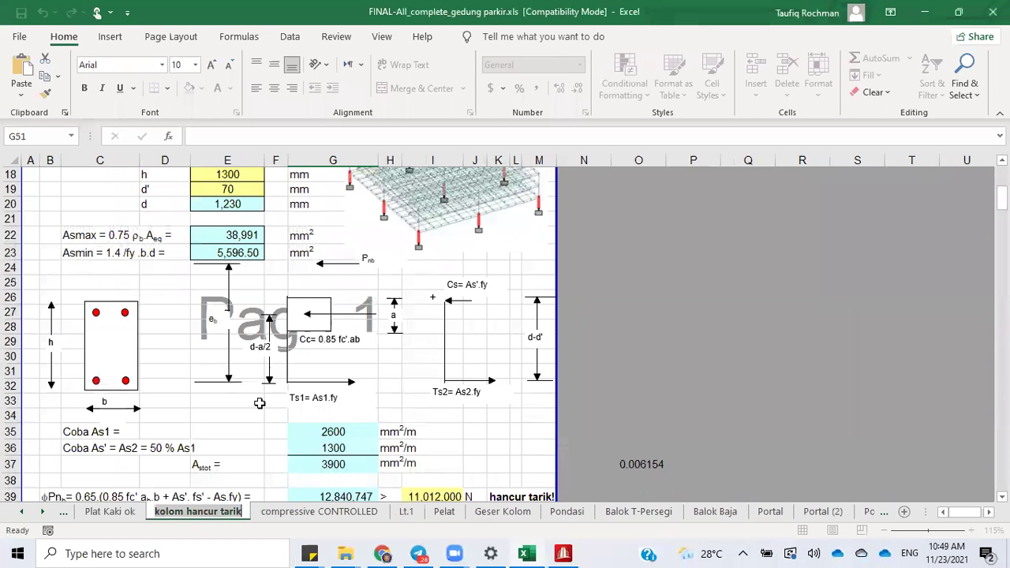
pyautogui.write('tension')
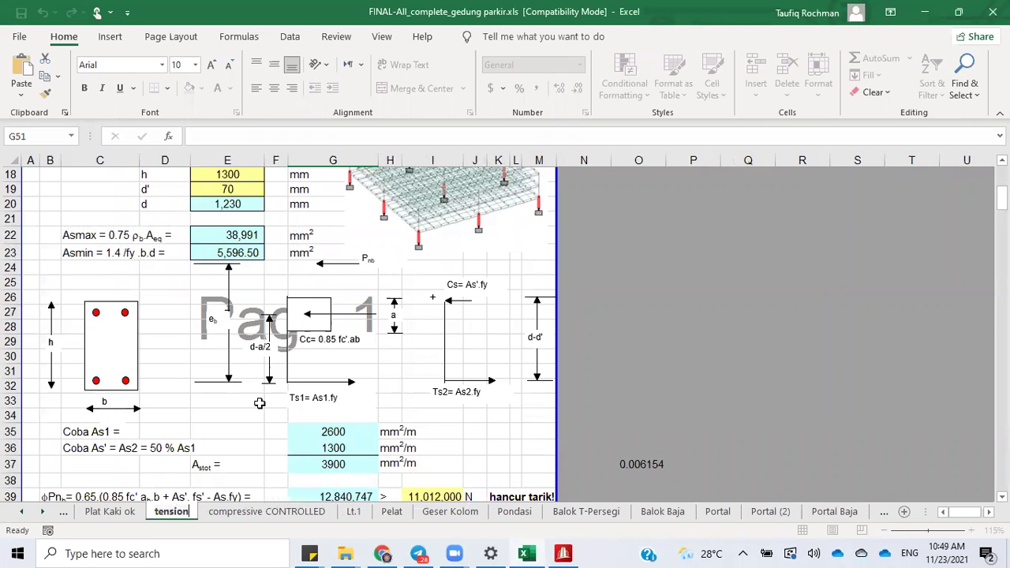
pyautogui.write(' X')
pyautogui.press('BackSpace')
pyautogui.write('CONTROLLED')
pyautogui.press('Return')
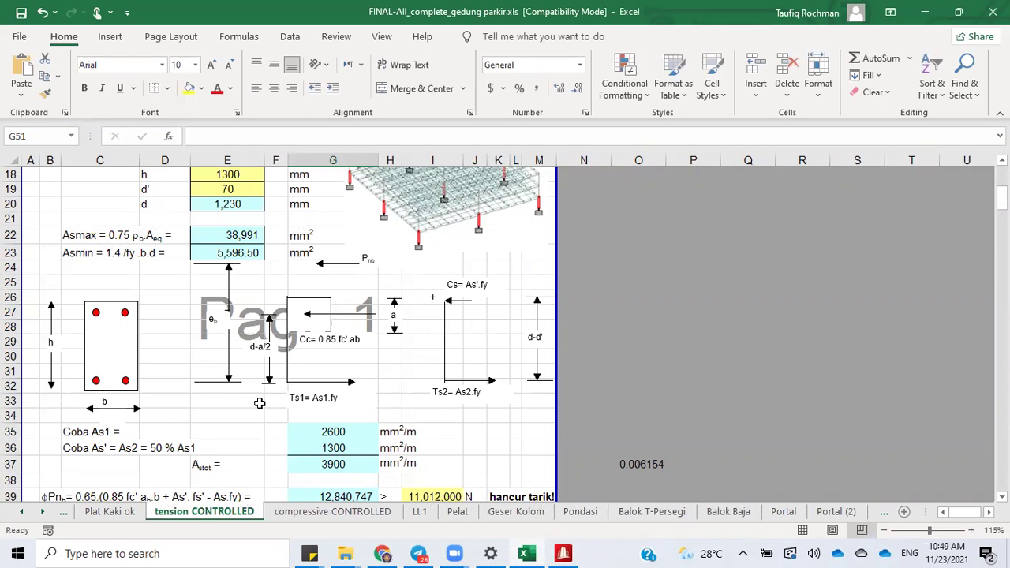
# Step: Copy the English heading in rows 1 to 3 of the compressive CONTROLLED sheet over the same rows of the tension CONTROLLED sheet
pyautogui.scroll(6, 259, 404)
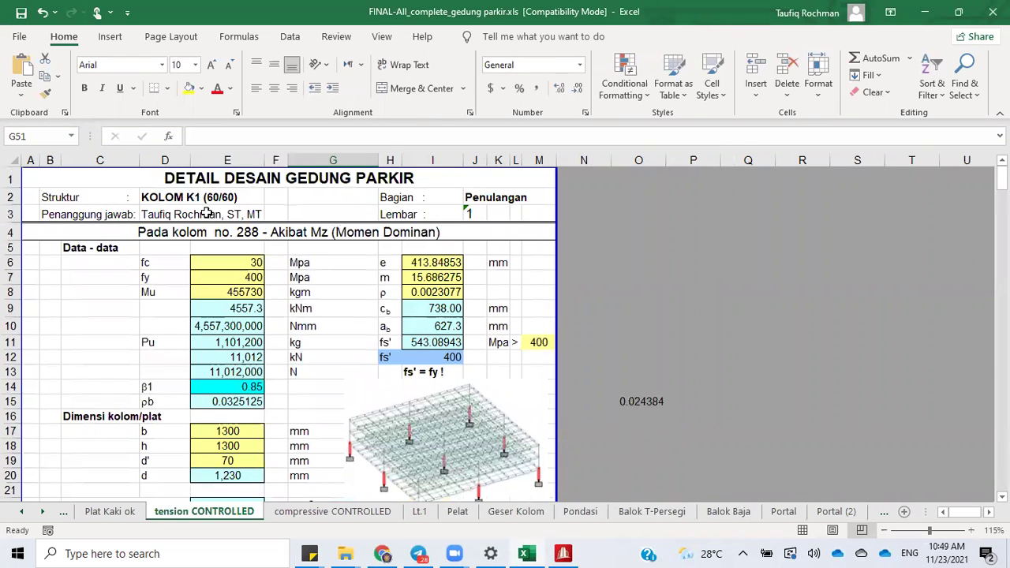
pyautogui.click(314, 509)
pyautogui.scroll(6, 237, 332)
pyautogui.moveTo(157, 177); pyautogui.dragTo(161, 215)
pyautogui.rightClick(178, 170)
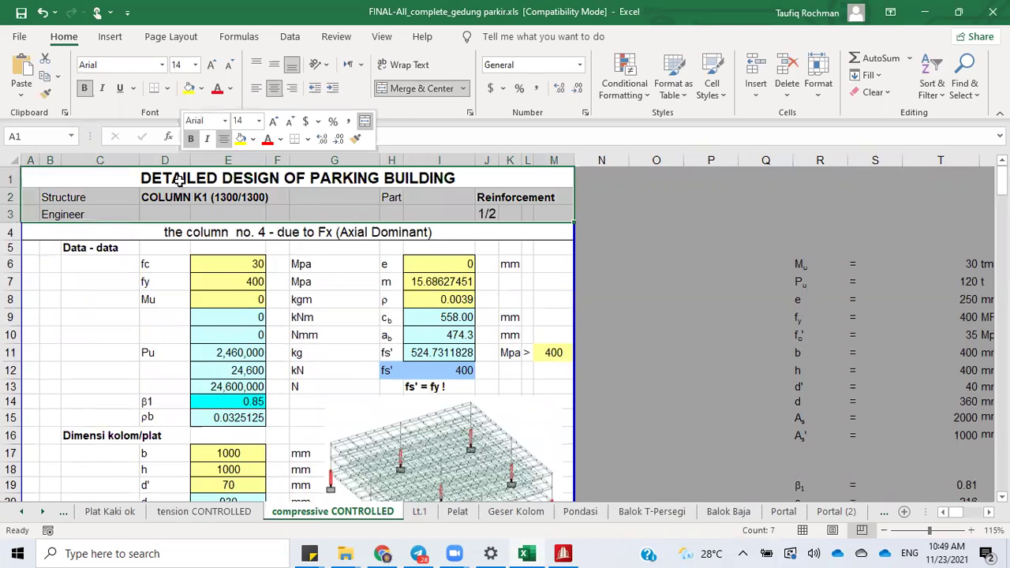
pyautogui.click(218, 197)
pyautogui.click(237, 512)
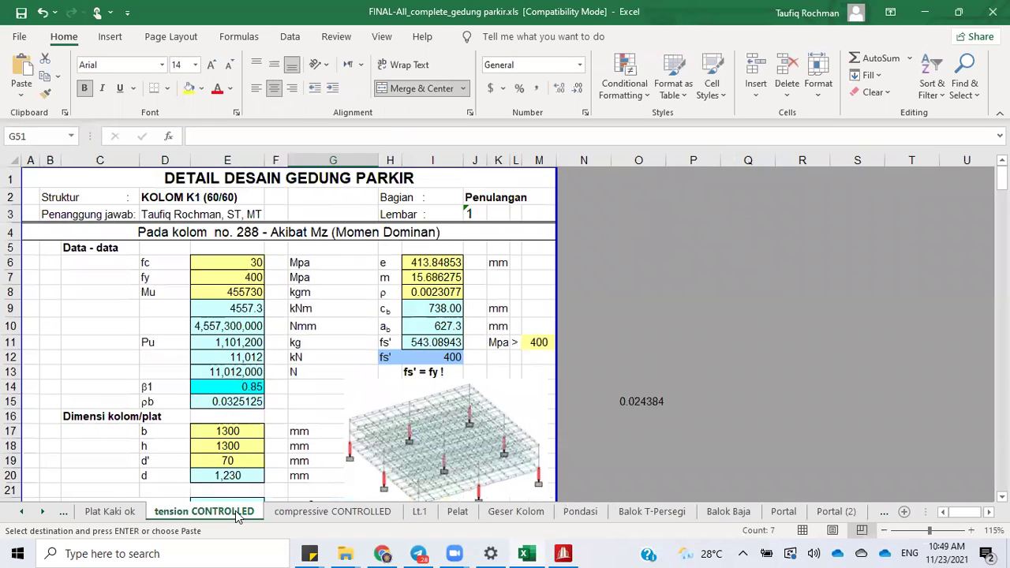
pyautogui.click(171, 177)
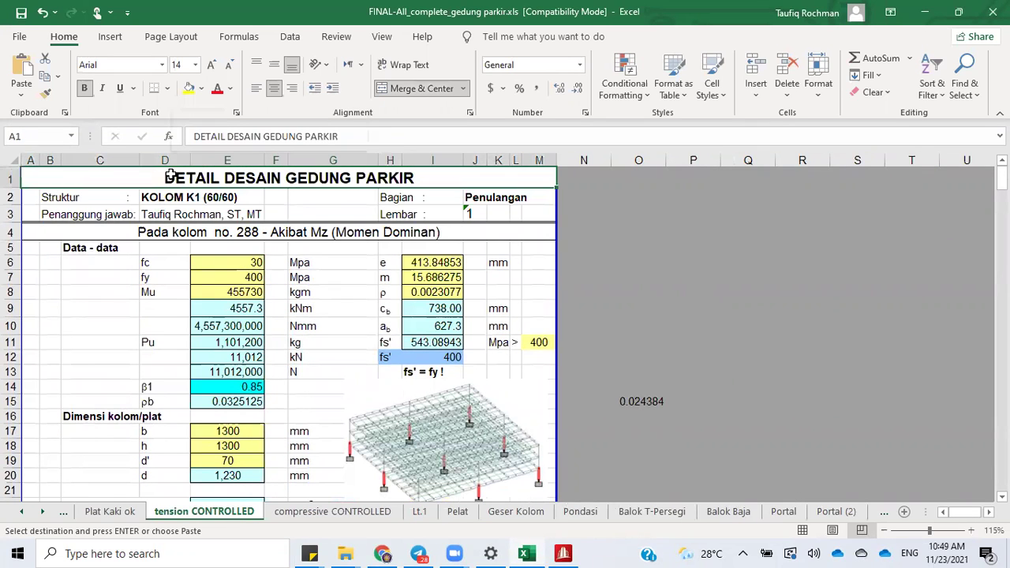
pyautogui.rightClick(173, 165)
pyautogui.click(206, 240)
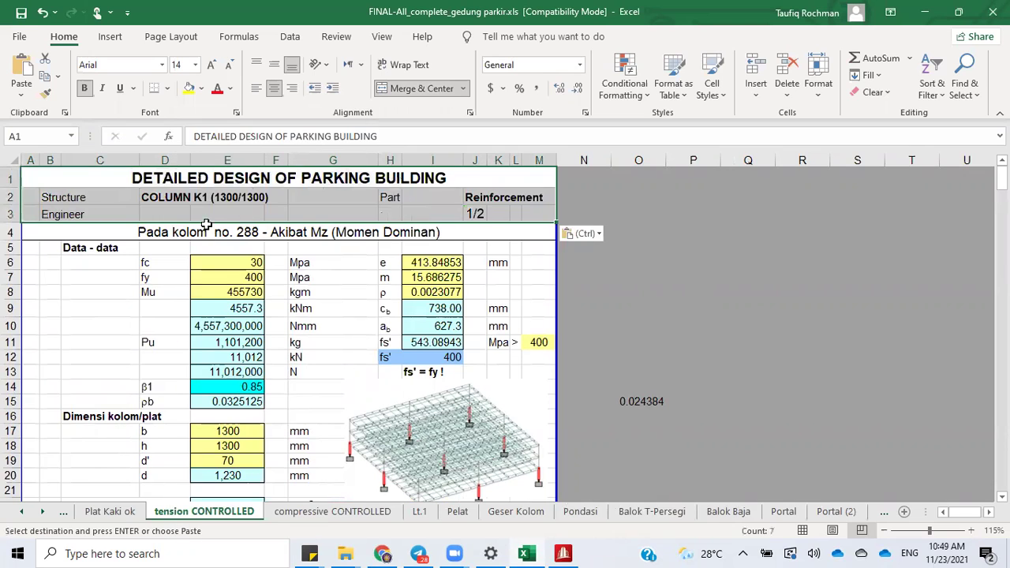
# Step: On the compressive CONTROLLED sheet, add "At" to the row 4 subtitle so it begins "At the column no. 4"
pyautogui.doubleClick(210, 232)
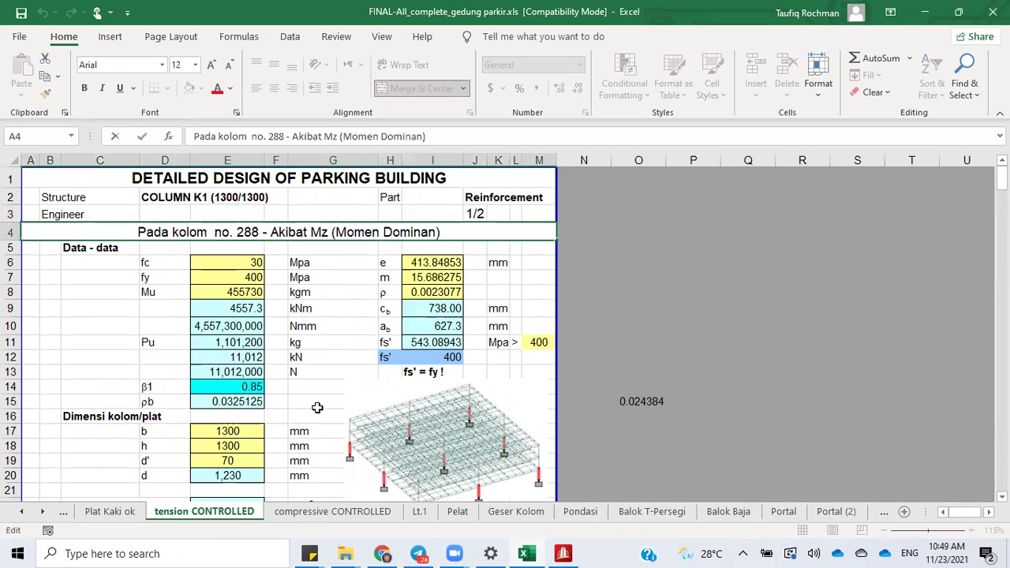
pyautogui.hotkey('ctrl', 'pagedown')
pyautogui.click(268, 234)
pyautogui.rightClick(273, 235)
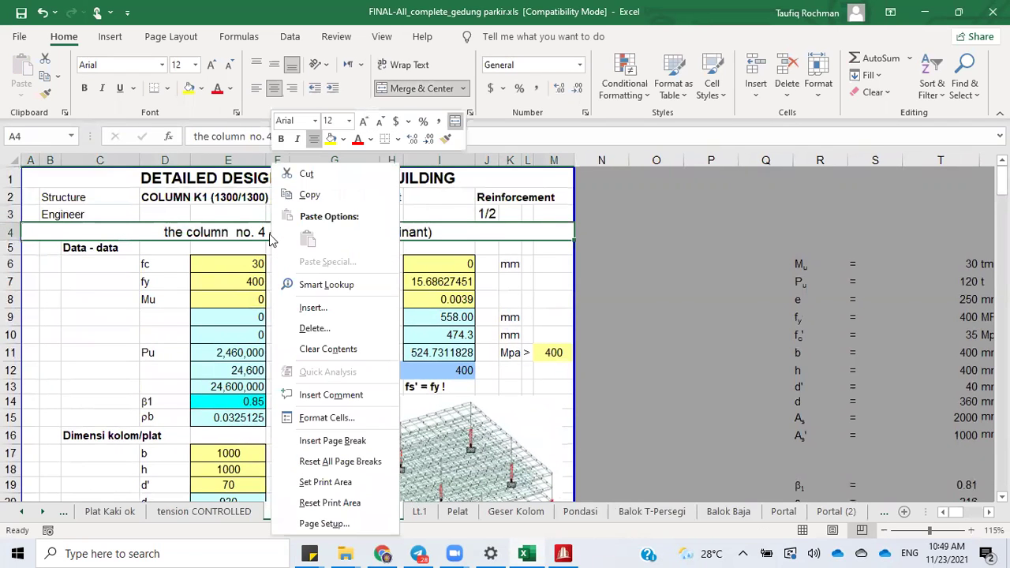
pyautogui.click(307, 195)
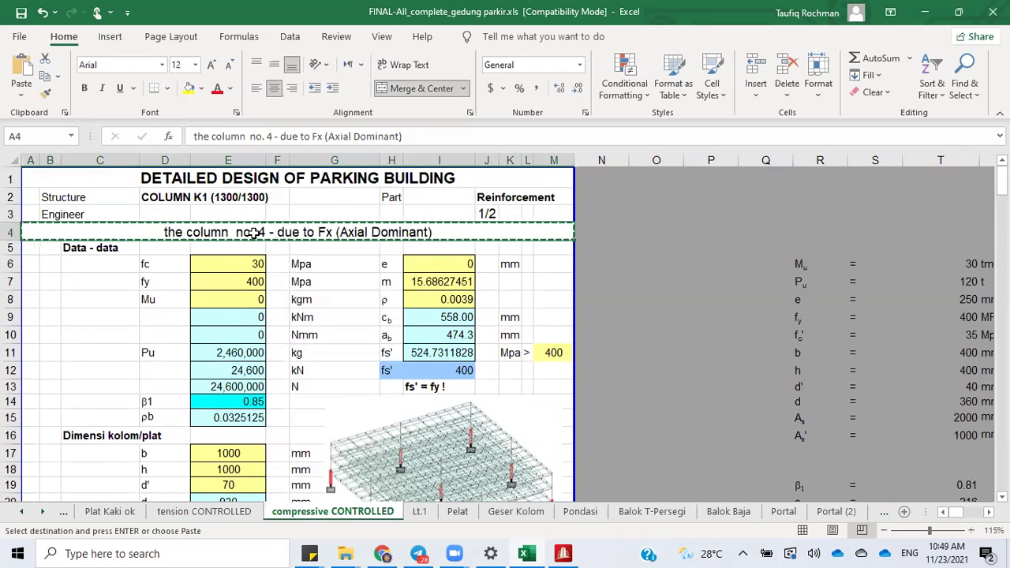
pyautogui.doubleClick(164, 233)
pyautogui.write('A')
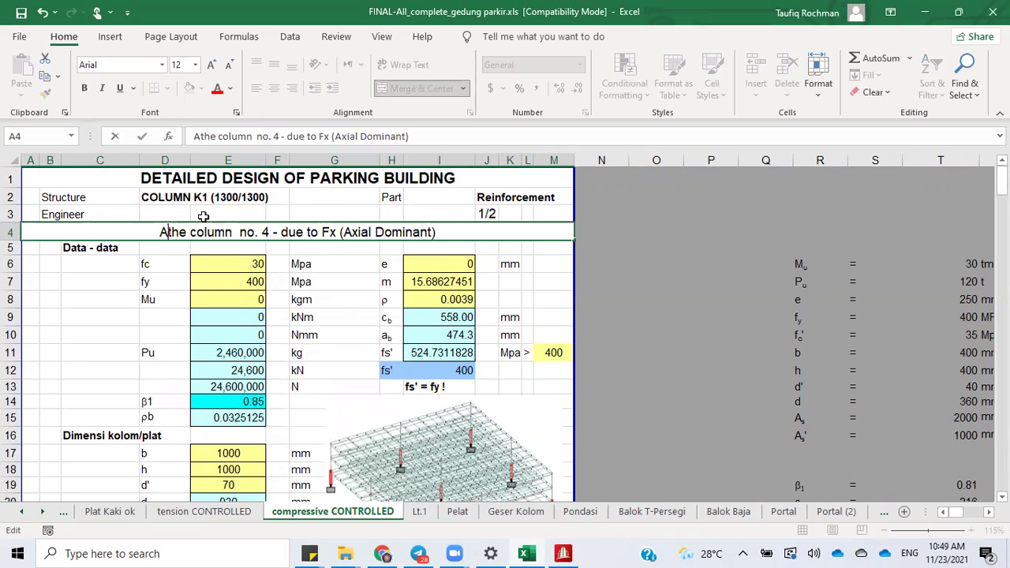
pyautogui.press('BackSpace')
pyautogui.write('t')
pyautogui.press('Return')
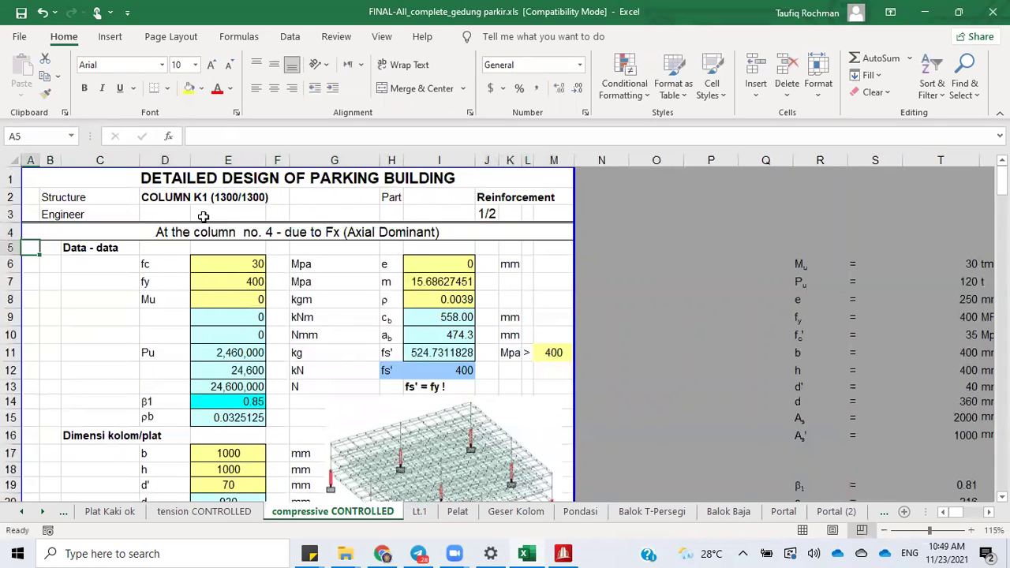
# Step: Copy the row 4 subtitle of the compressive CONTROLLED sheet over the Indonesian subtitle on the tension CONTROLLED sheet
pyautogui.click(173, 234)
pyautogui.rightClick(255, 232)
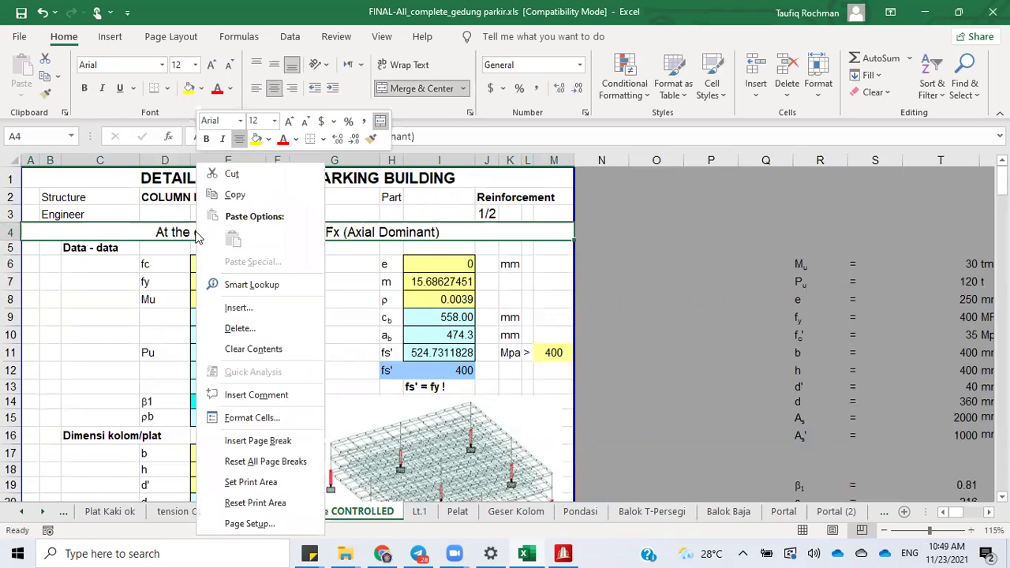
pyautogui.click(262, 196)
pyautogui.click(236, 512)
pyautogui.rightClick(239, 232)
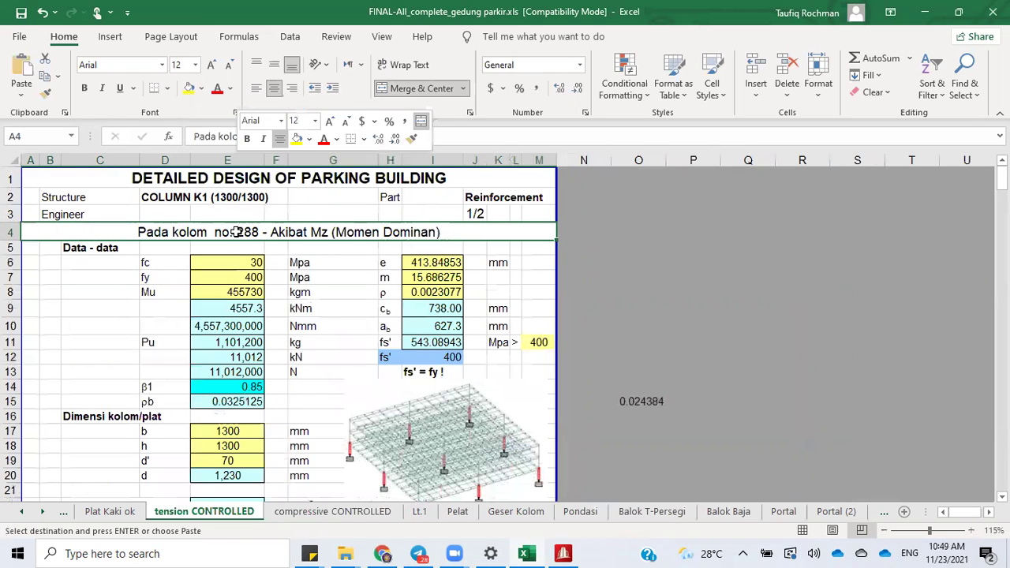
pyautogui.click(274, 237)
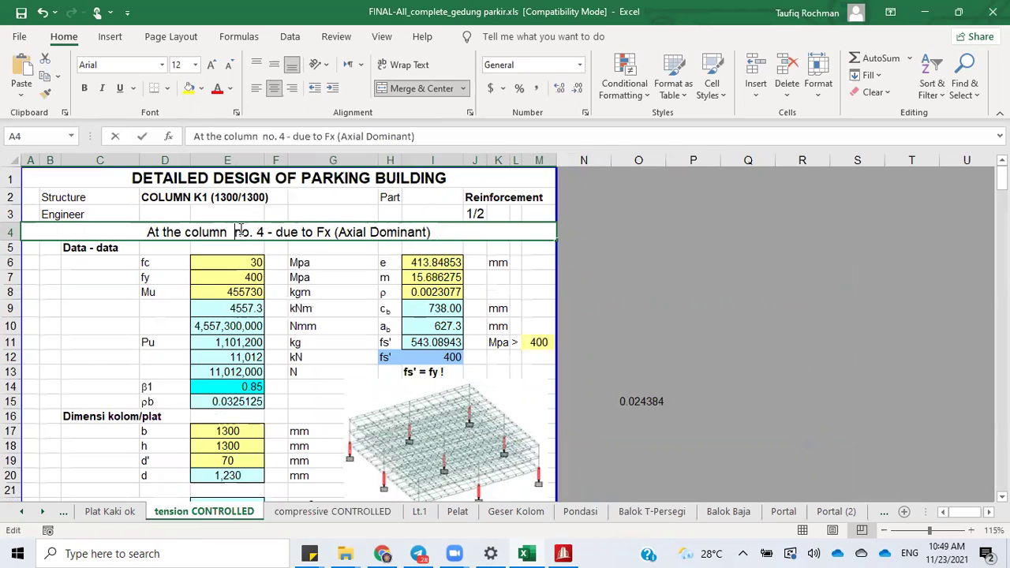
# Step: Edit the tension CONTROLLED subtitle to read "At the column no.150 - due to Mz (Moment Dominant)"
pyautogui.doubleClick(259, 230)
pyautogui.write('14')
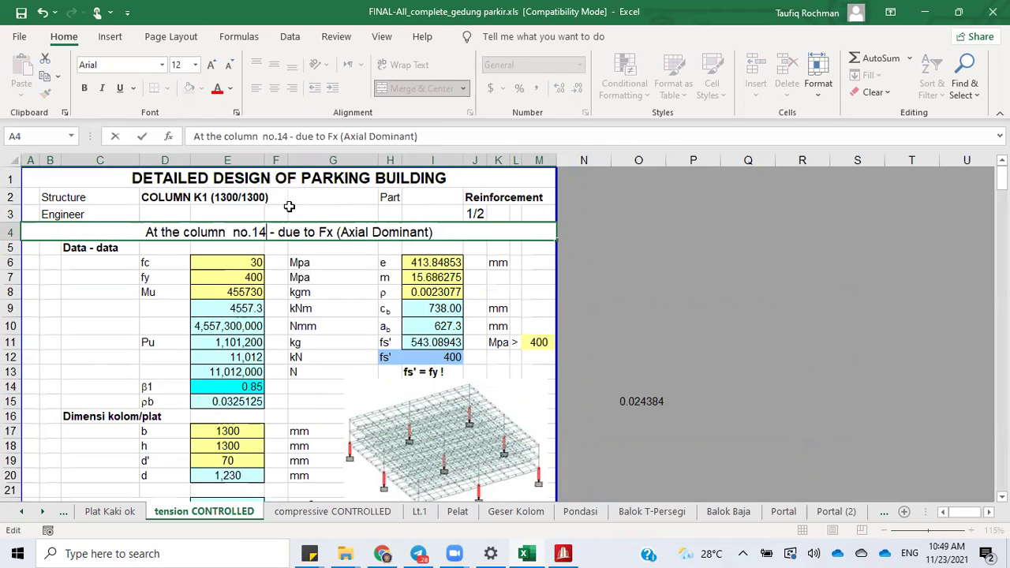
pyautogui.press('BackSpace')
pyautogui.write('50')
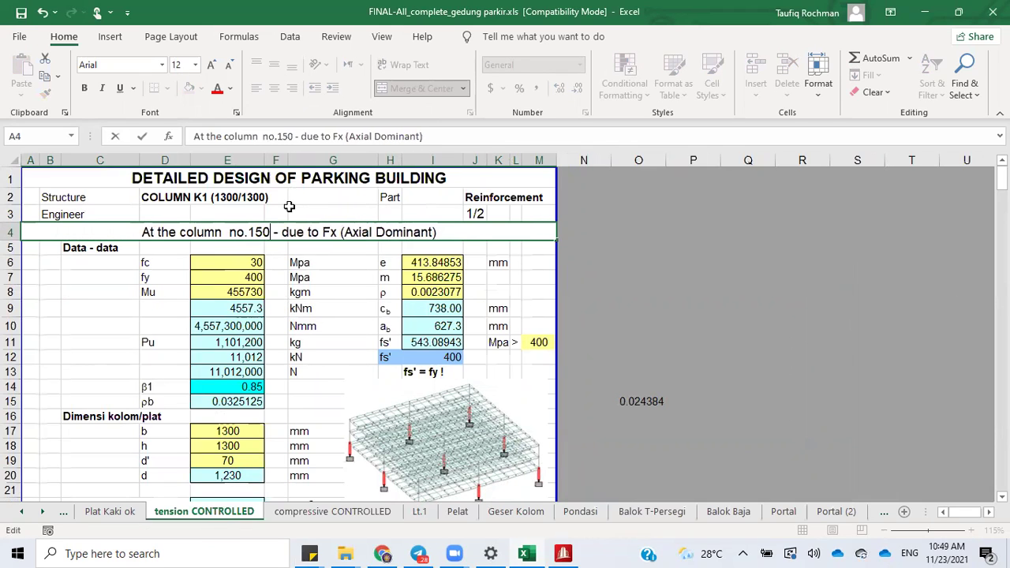
pyautogui.doubleClick(327, 233)
pyautogui.press('BackSpace')
pyautogui.write('Mz')
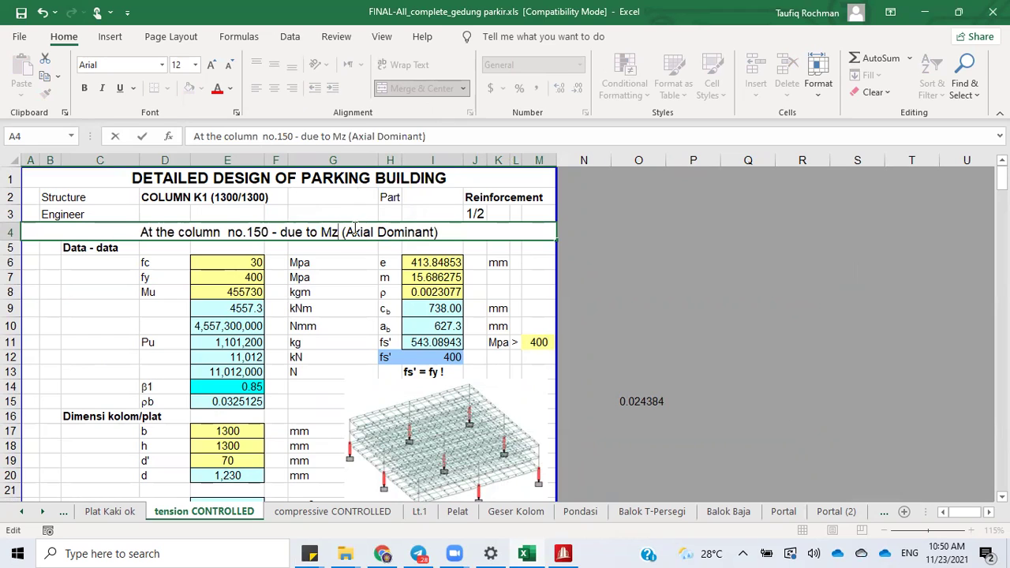
pyautogui.moveTo(342, 232); pyautogui.dragTo(374, 232)
pyautogui.press('BackSpace')
pyautogui.write('Moment')
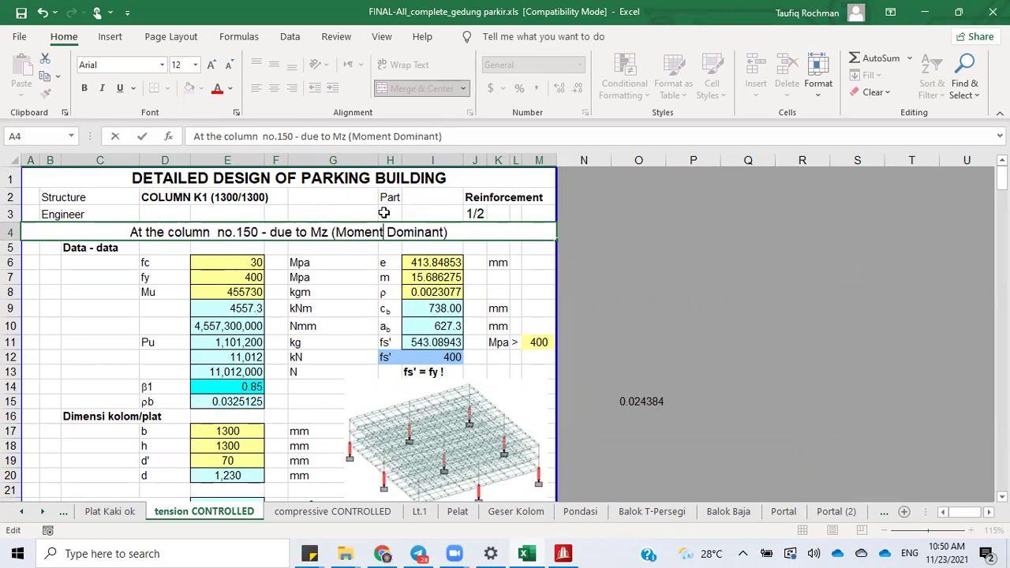
# Step: Finish the row 4 subtitle edit and look up column 150's governing Moment-Z in the STAAD.Pro beam force table
pyautogui.press('Return')
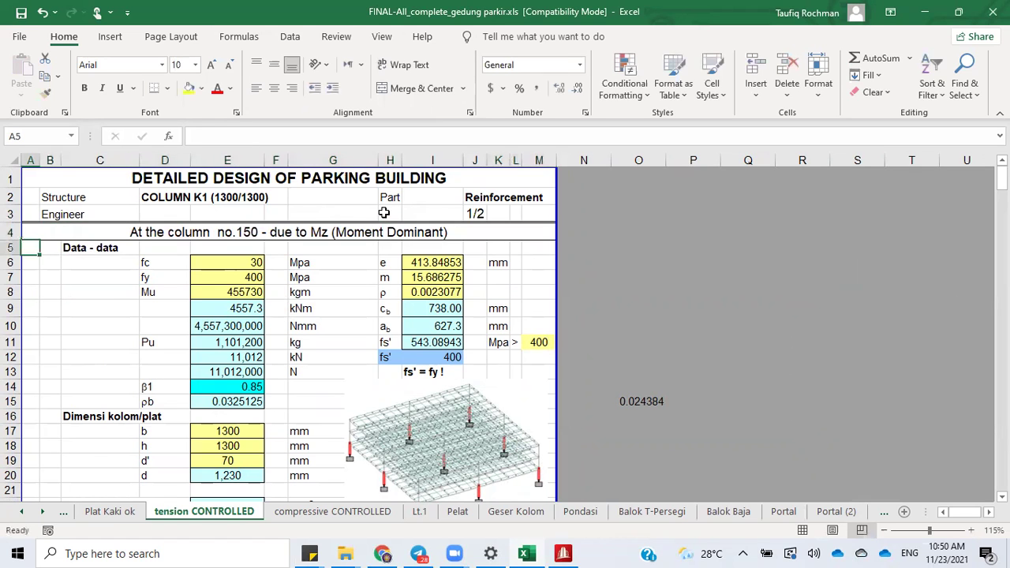
pyautogui.click(567, 553)
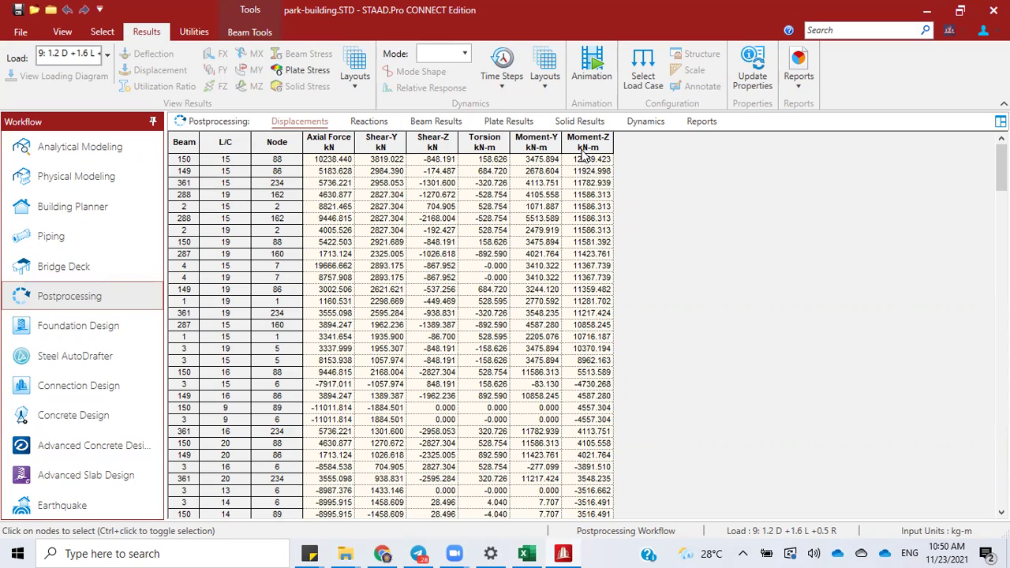
pyautogui.click(525, 554)
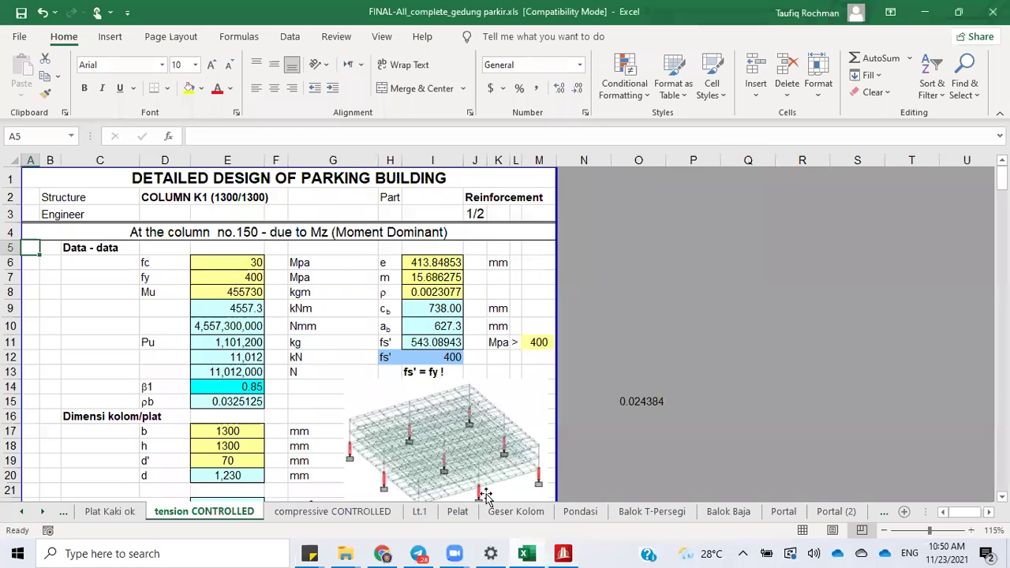
pyautogui.click(248, 292)
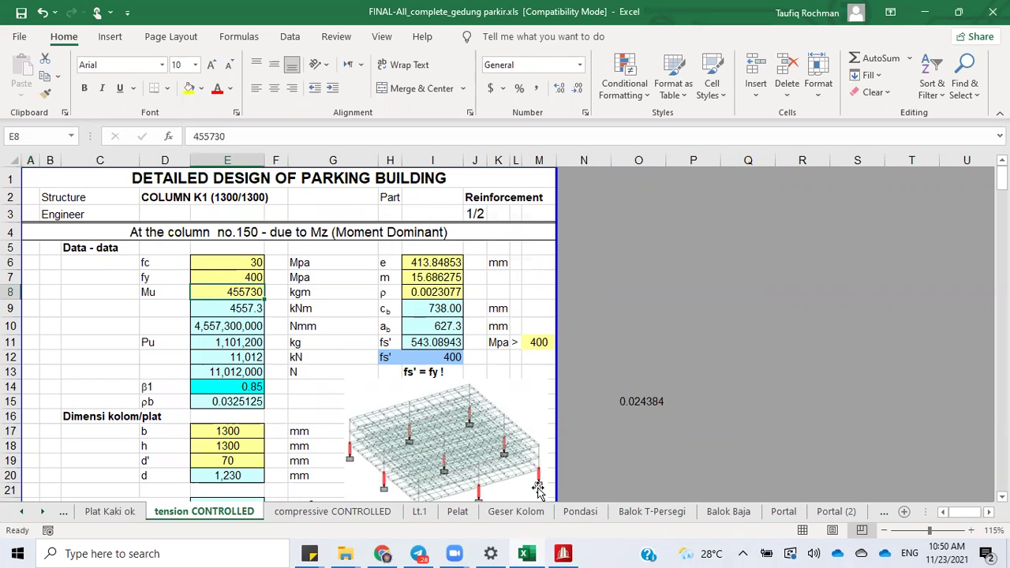
pyautogui.click(563, 554)
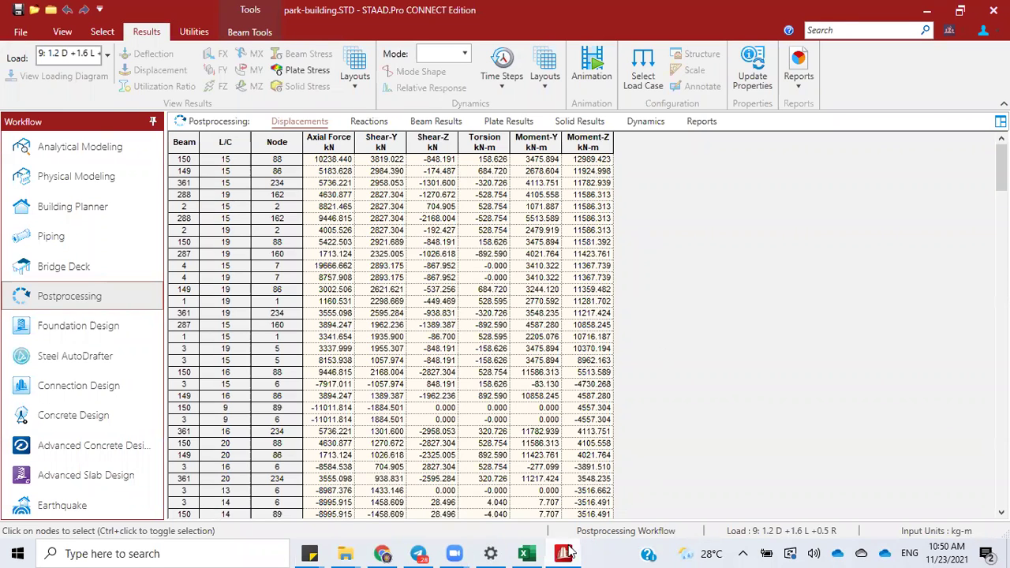
pyautogui.click(525, 552)
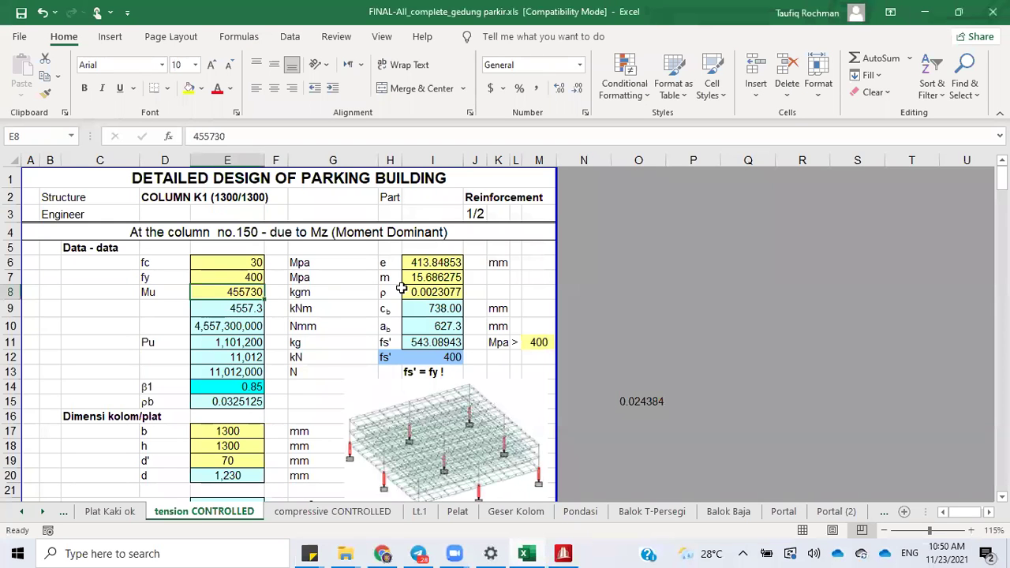
# Step: Set the moment Mu in E8 of the tension CONTROLLED sheet to 1300000 kgm
pyautogui.write('12')
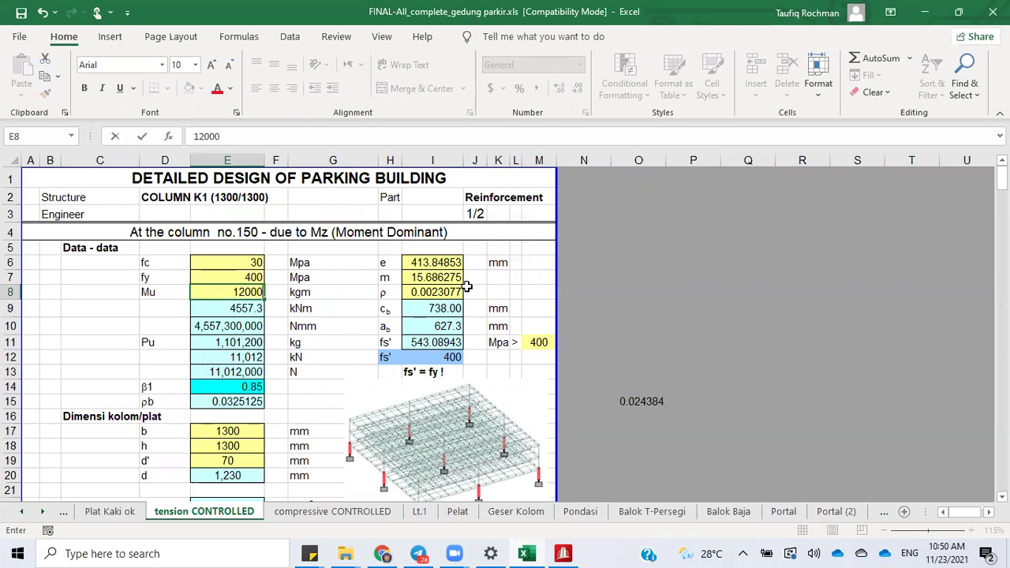
pyautogui.write('000')
pyautogui.press('Return')
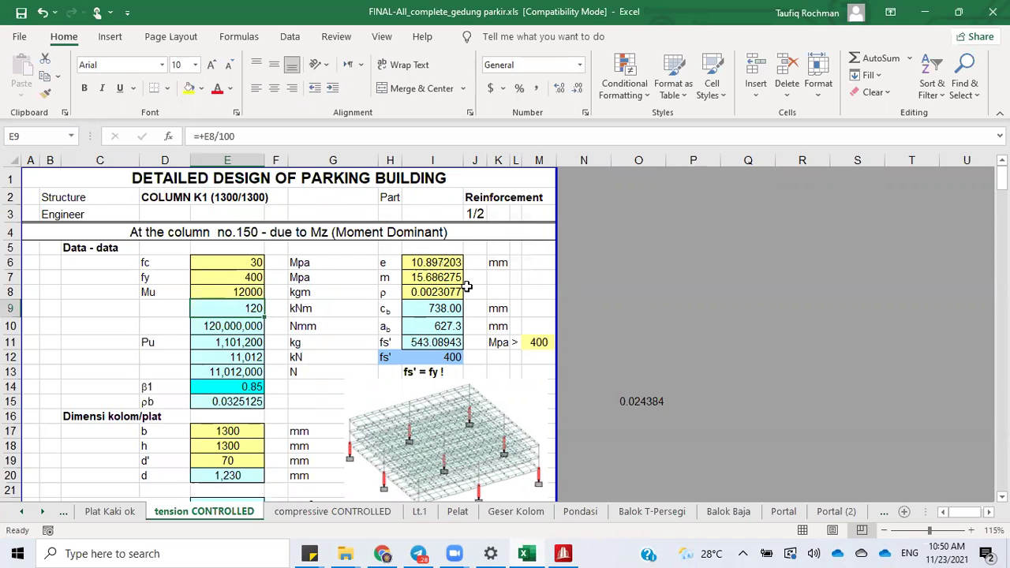
pyautogui.doubleClick(255, 291)
pyautogui.write('00')
pyautogui.press('Return')
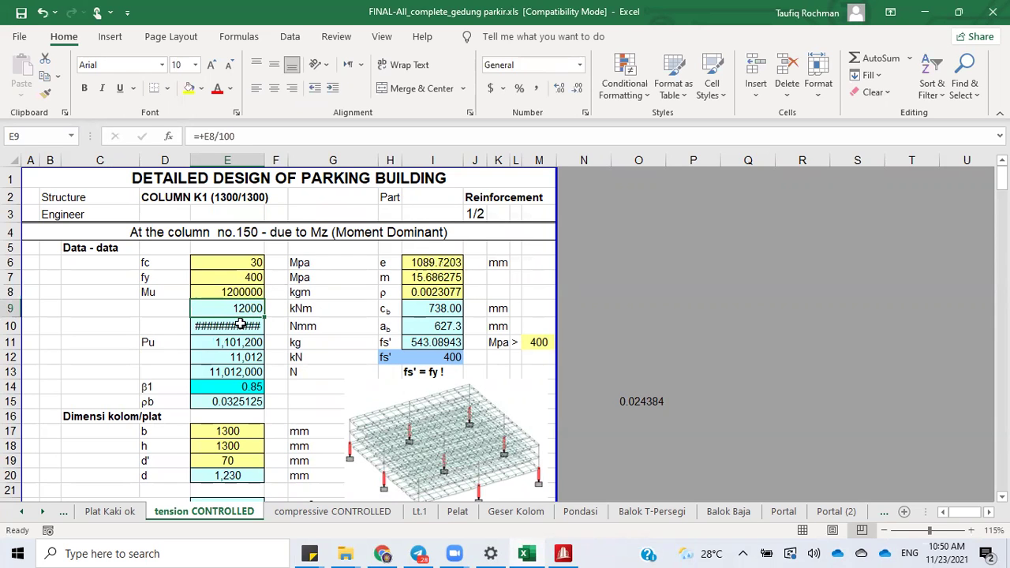
pyautogui.doubleClick(229, 292)
pyautogui.press('Delete')
pyautogui.write('3')
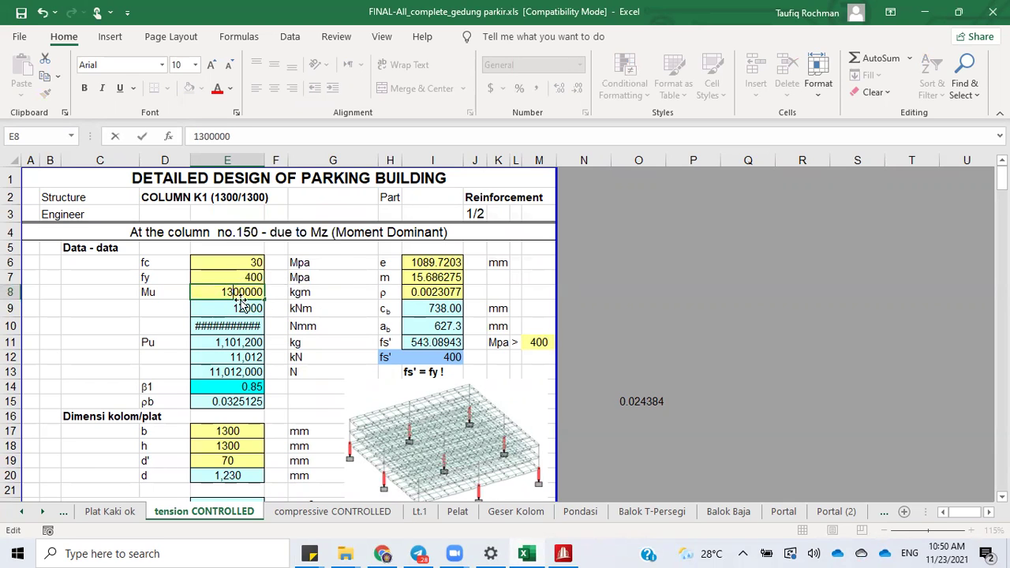
pyautogui.click(312, 297)
# Step: Widen column E slightly so the full Nmm moment in E10 fits, and check the capacity results further down
pyautogui.click(246, 326)
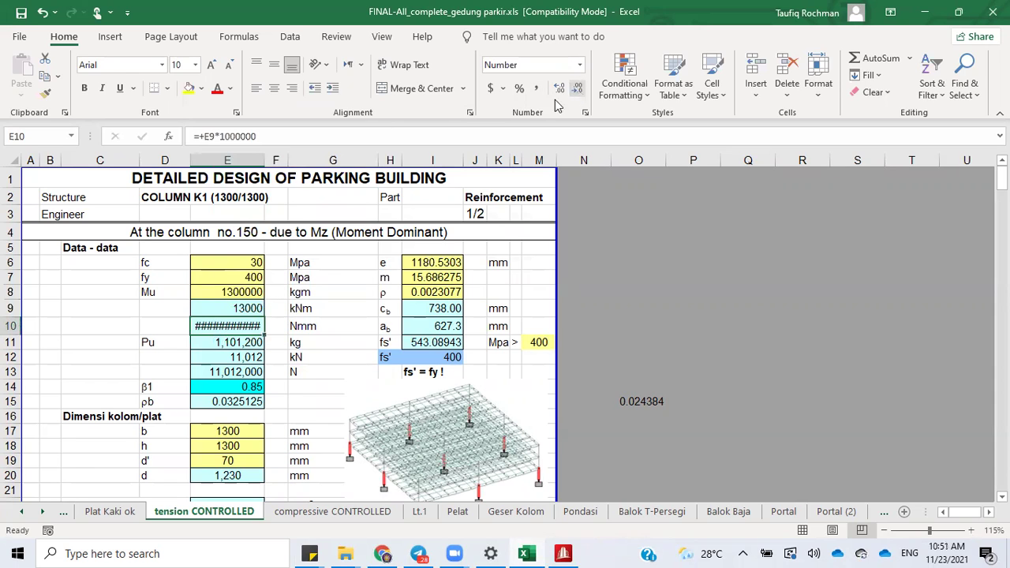
pyautogui.moveTo(263, 155); pyautogui.dragTo(269, 155)
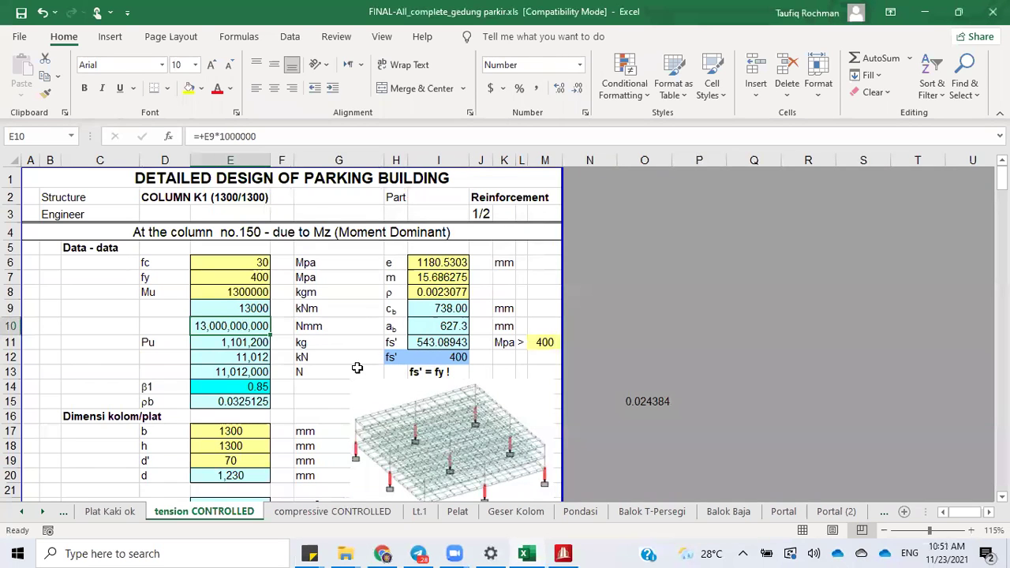
pyautogui.scroll(-10, 356, 370)
pyautogui.scroll(-1, 356, 370)
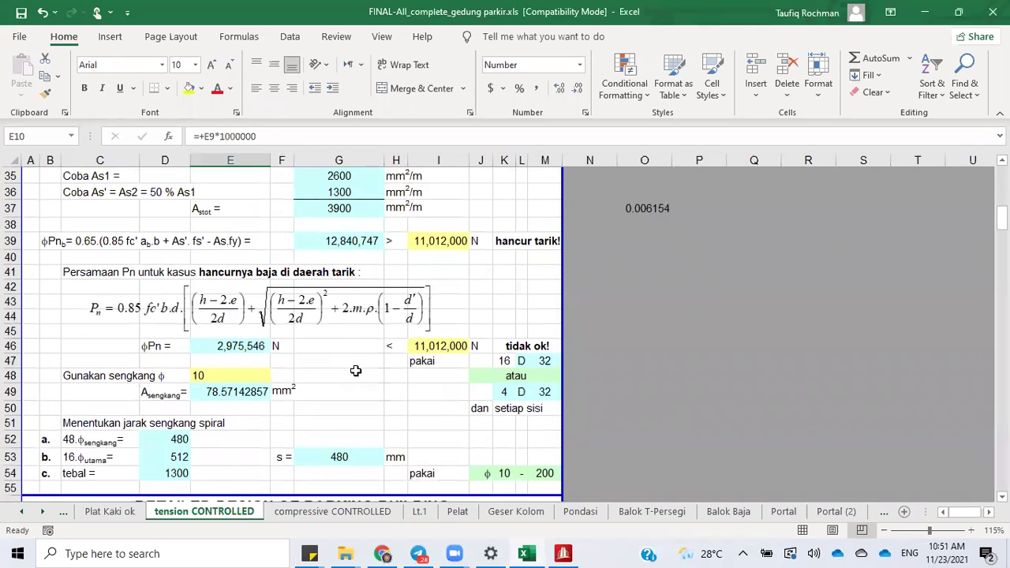
pyautogui.scroll(11, 356, 371)
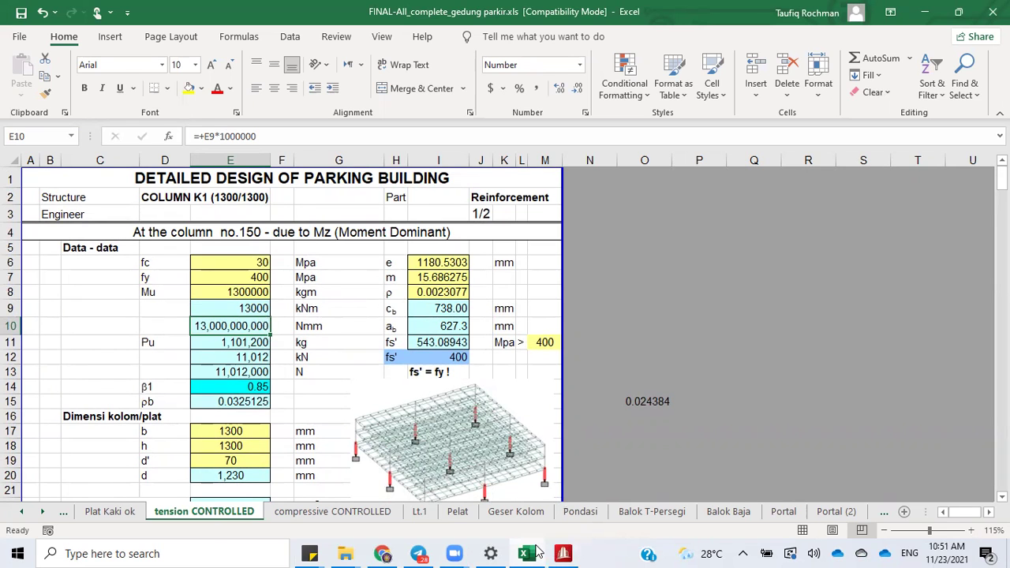
# Step: In STAAD.Pro, make combination 15 (1.2 D + 1.0 EX + 0.3 EZ + 1.0...) the active load case and read column 150's axial force
pyautogui.click(565, 553)
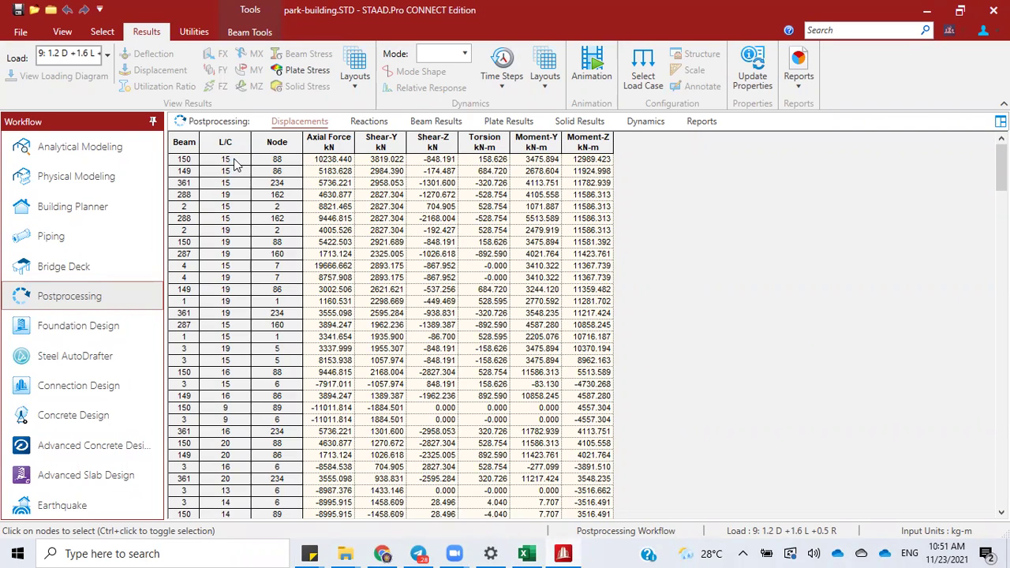
pyautogui.click(107, 54)
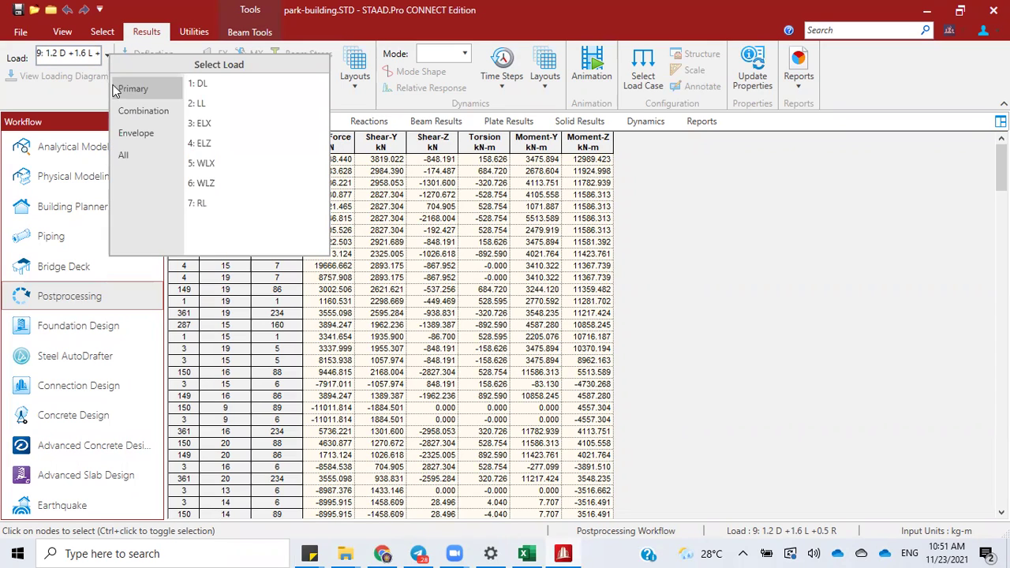
pyautogui.click(128, 113)
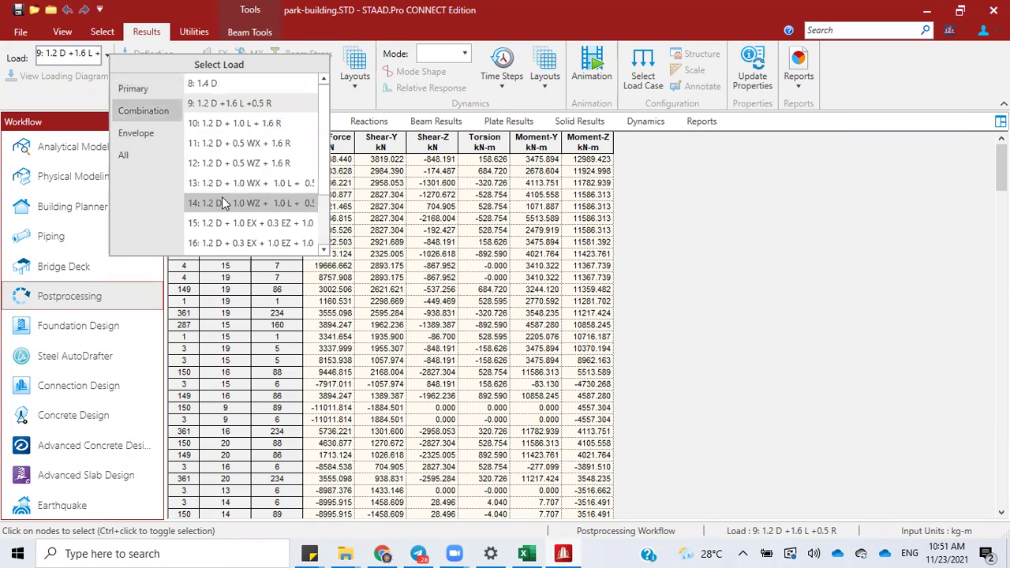
pyautogui.click(222, 231)
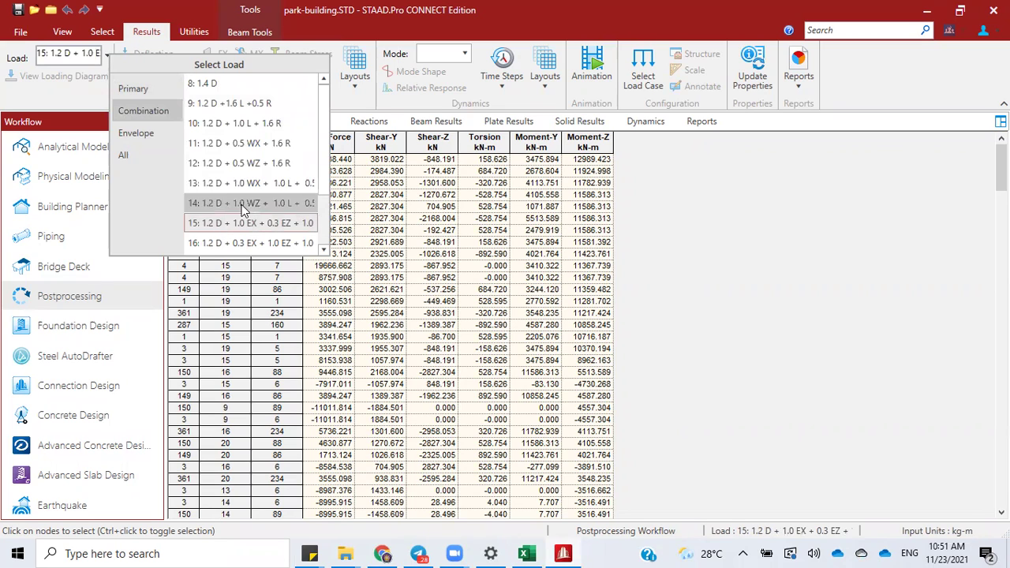
pyautogui.click(667, 164)
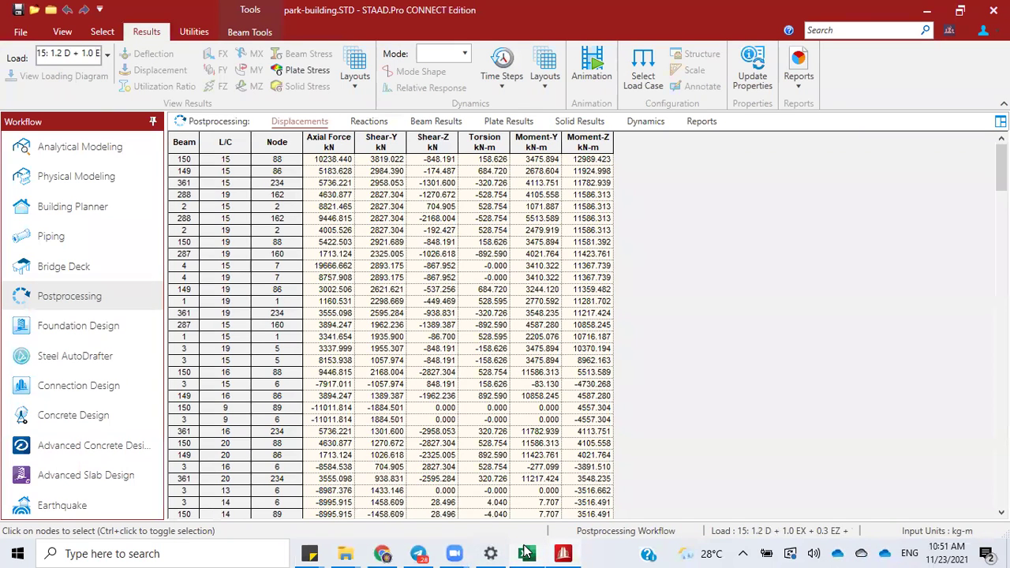
pyautogui.moveTo(526, 552)
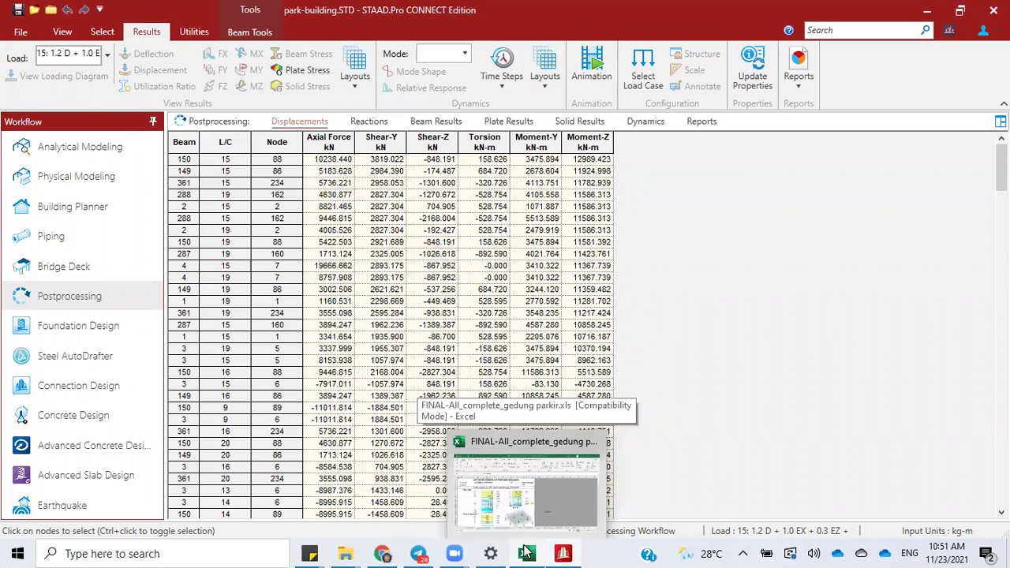
# Step: Back in Excel, set the axial load Pu in E11 of the tension CONTROLLED sheet to 1,030,000 kg
pyautogui.click(540, 502)
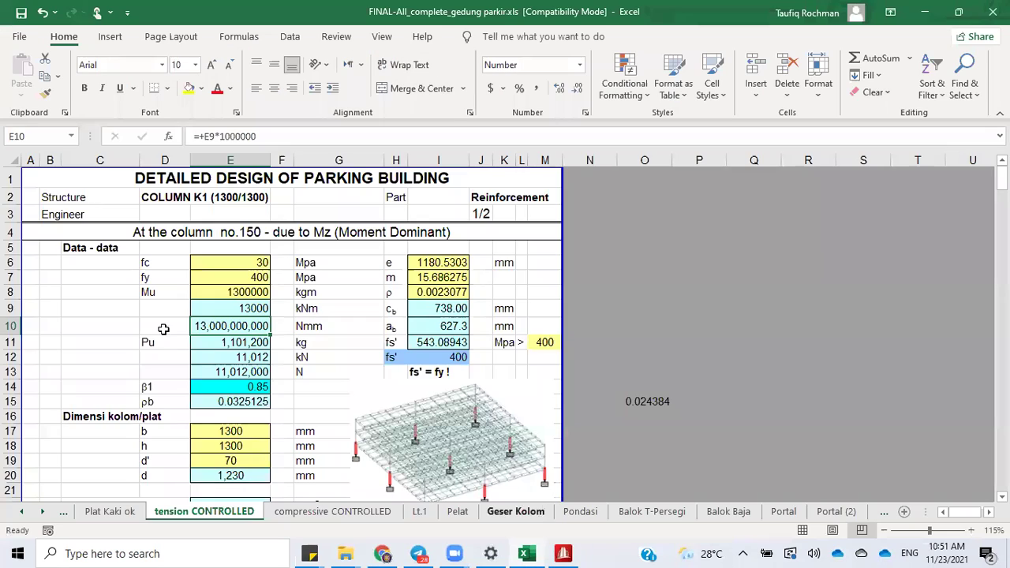
pyautogui.click(258, 342)
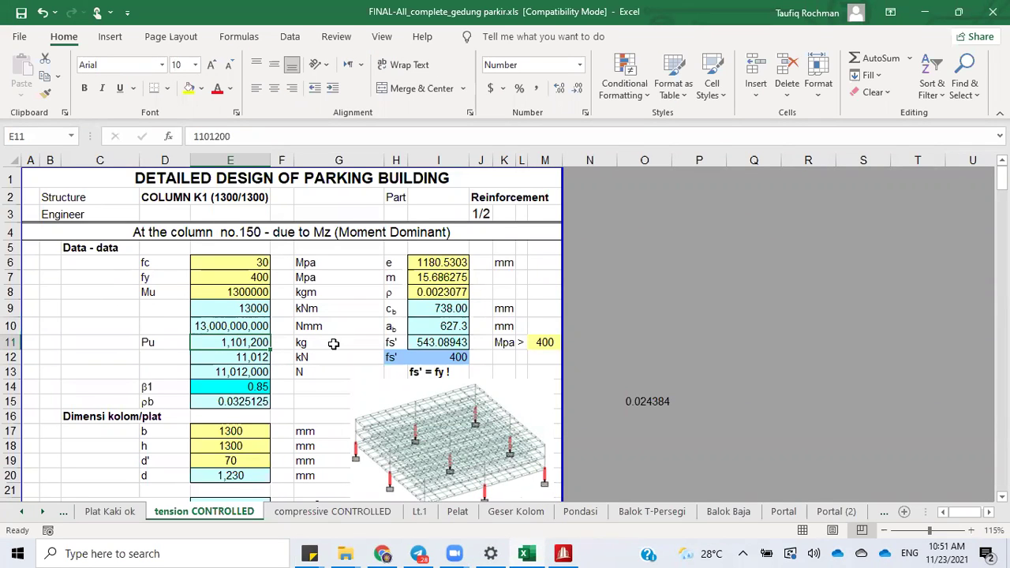
pyautogui.write('10')
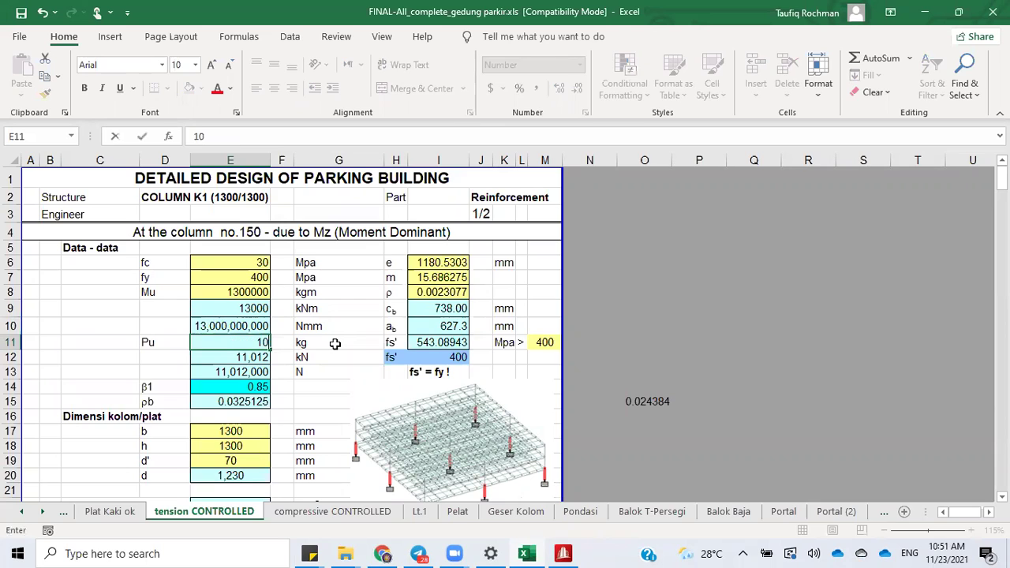
pyautogui.write('3,000')
pyautogui.press('Return')
pyautogui.doubleClick(266, 342)
pyautogui.write('0')
pyautogui.press('Return')
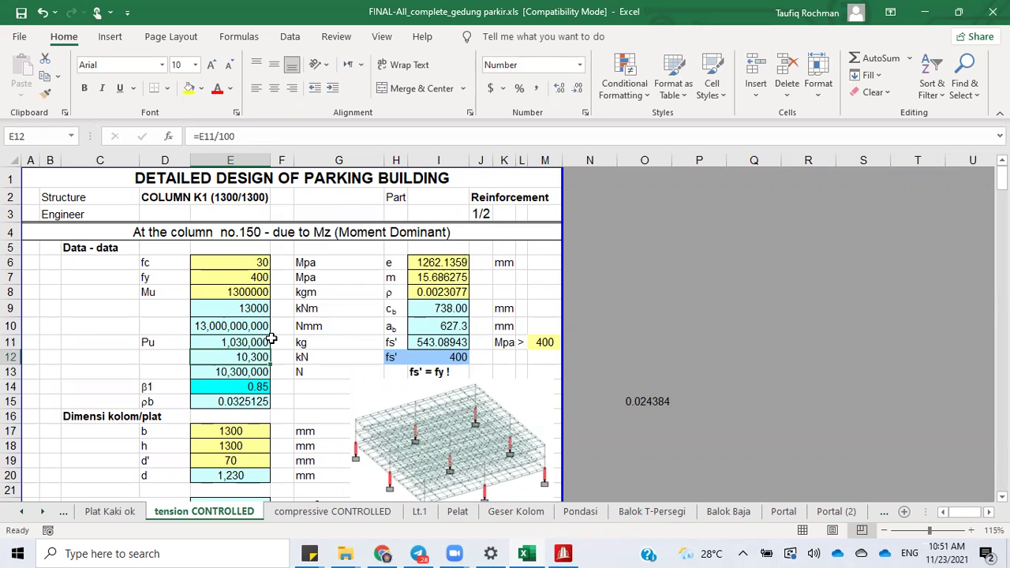
# Step: Compare the sheet's kNm moment in E9 with the forces of column 150 in the STAAD.Pro table
pyautogui.click(272, 310)
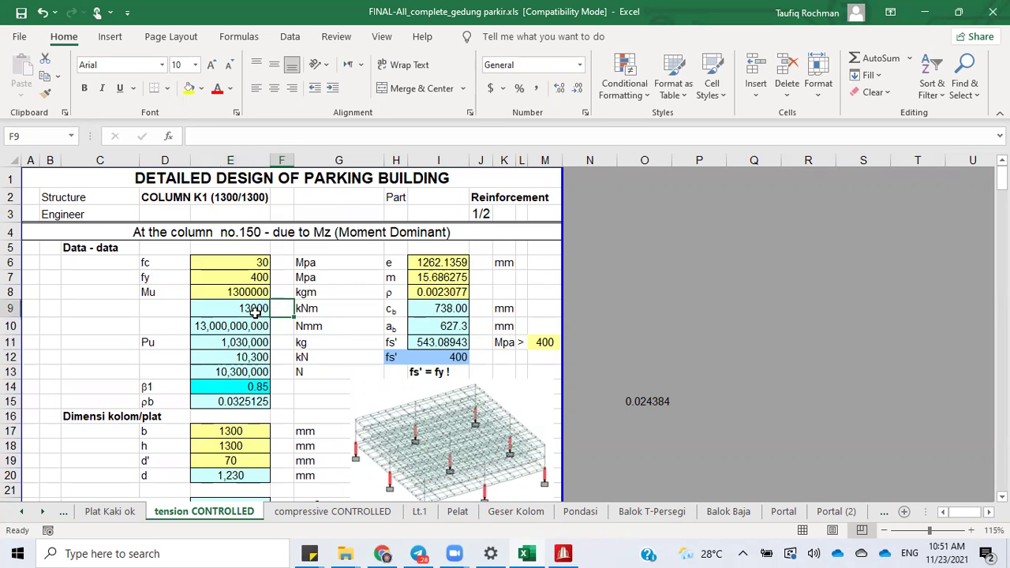
pyautogui.click(256, 313)
pyautogui.click(565, 554)
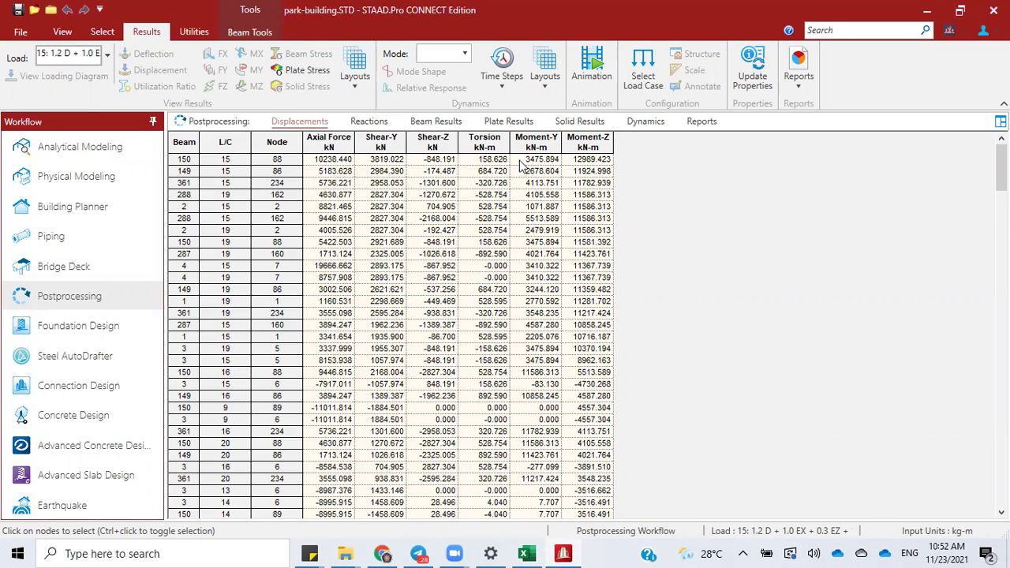
pyautogui.click(526, 554)
pyautogui.press('Right')
pyautogui.press('Right')
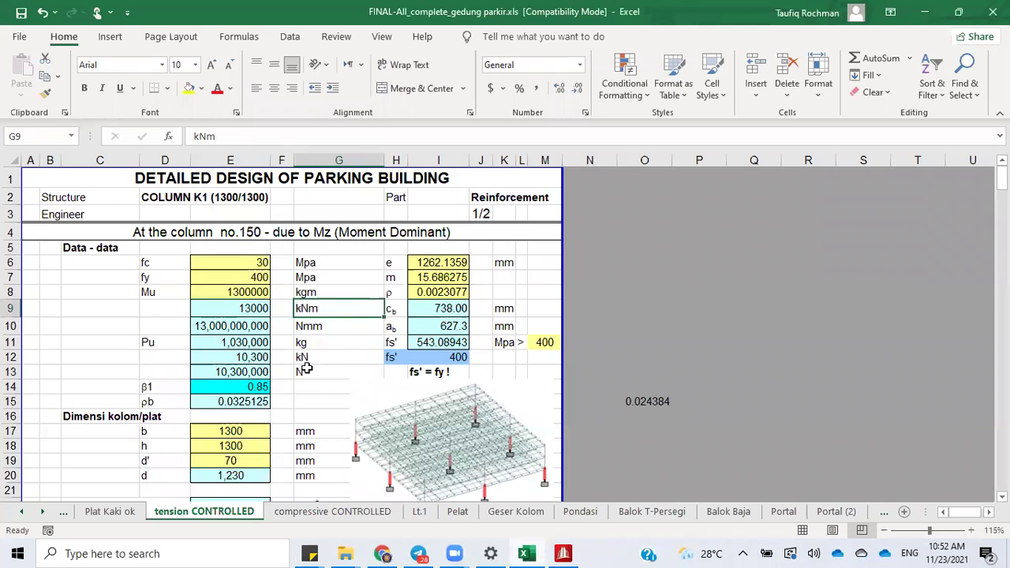
# Step: Examine the trial steel areas and ϕPn checks in rows 35 to 54, and open the compressive CONTROLLED sheet for comparison
pyautogui.scroll(-6, 305, 369)
pyautogui.scroll(-6, 351, 300)
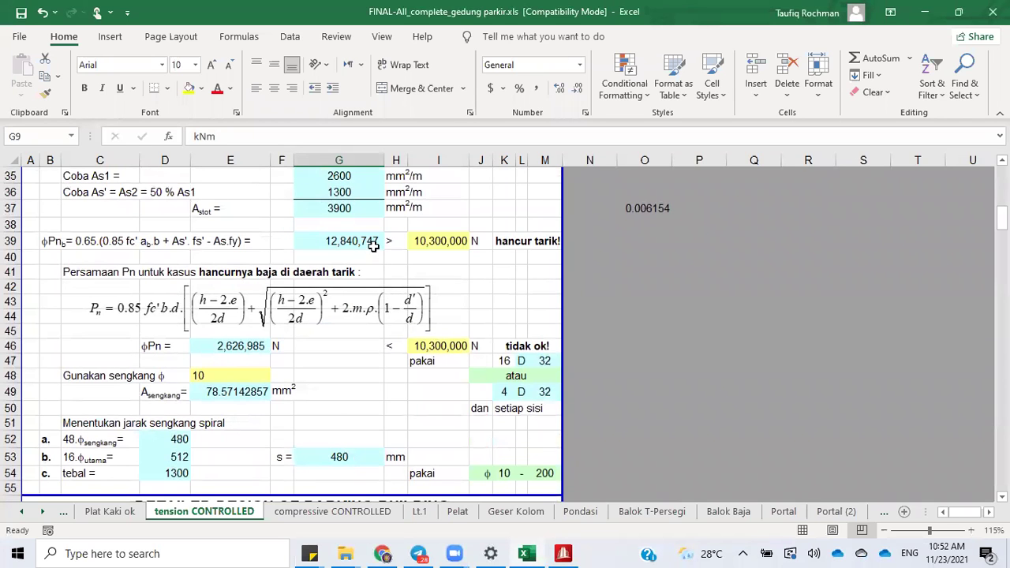
pyautogui.scroll(2, 436, 283)
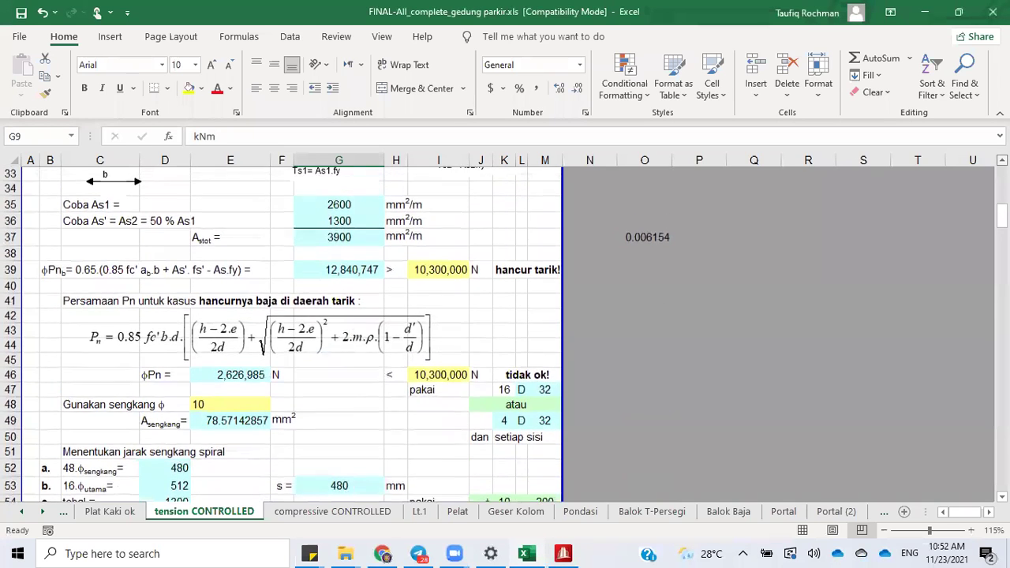
pyautogui.click(355, 250)
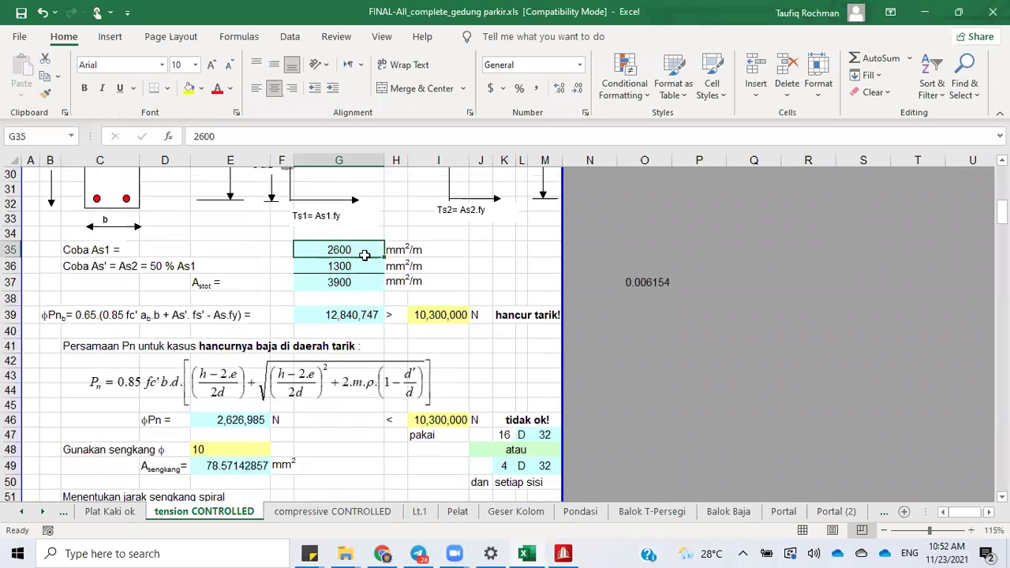
pyautogui.scroll(-3, 504, 334)
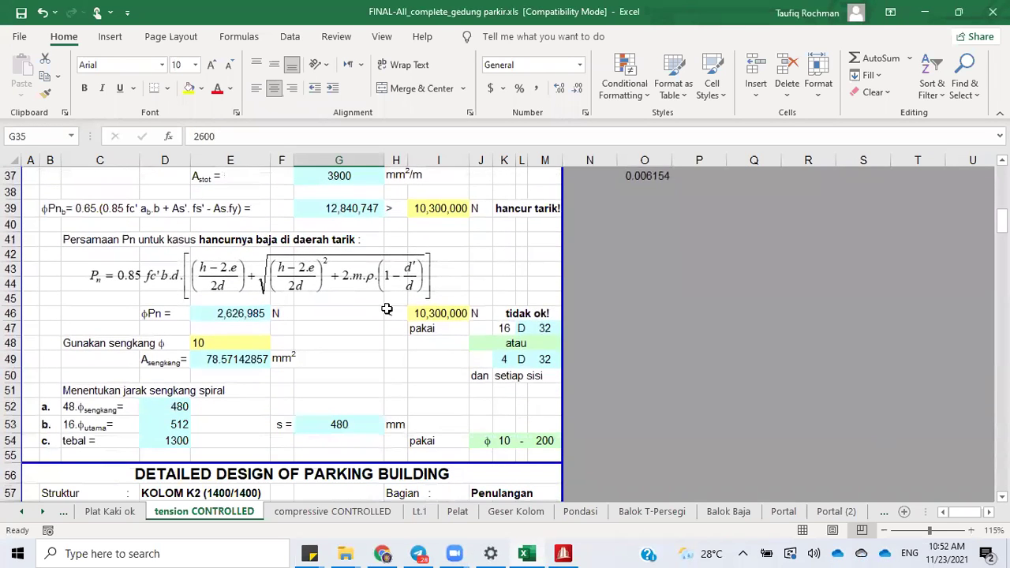
pyautogui.scroll(5, 307, 309)
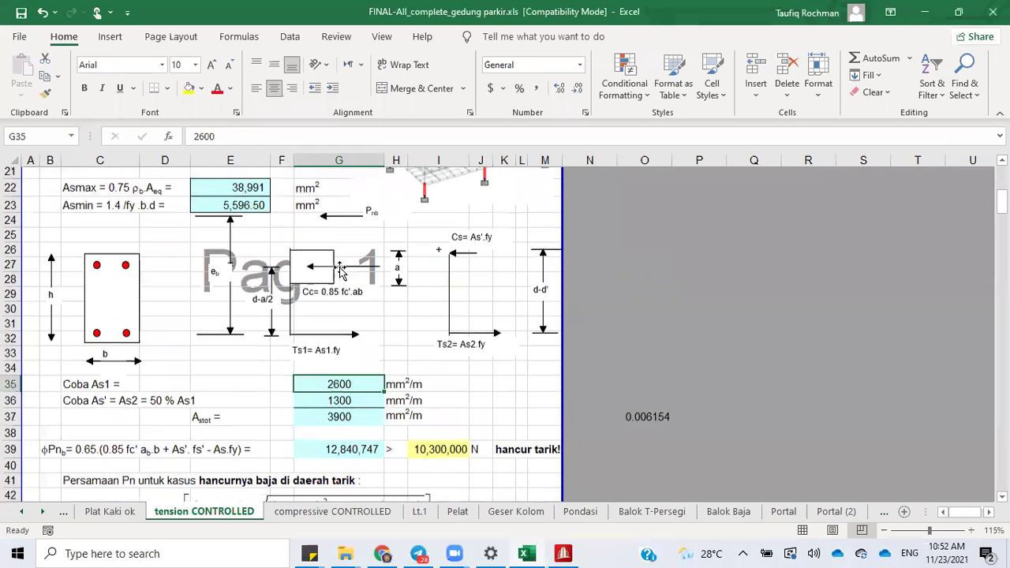
pyautogui.scroll(-5, 118, 237)
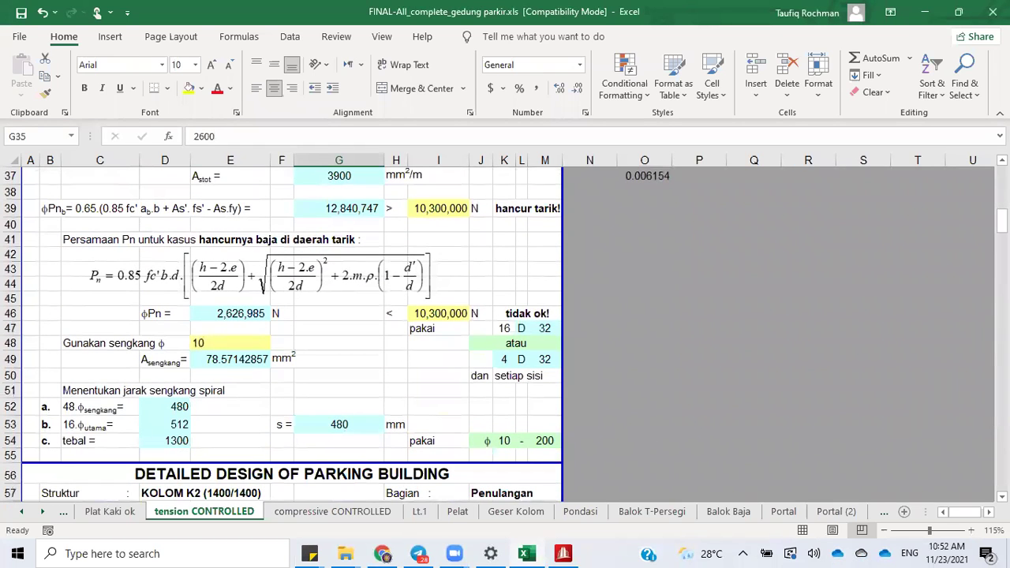
pyautogui.scroll(2, 281, 331)
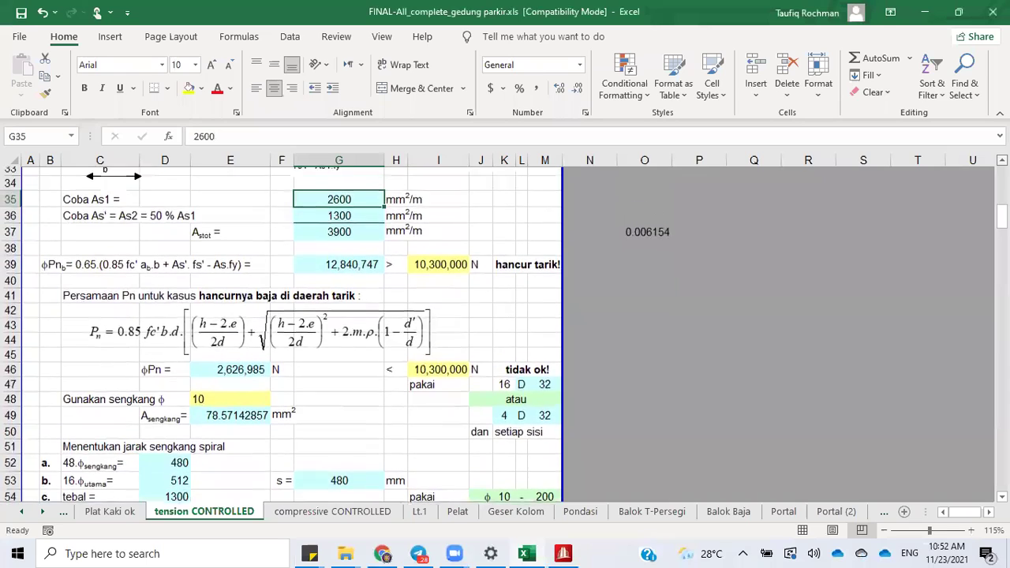
pyautogui.click(370, 512)
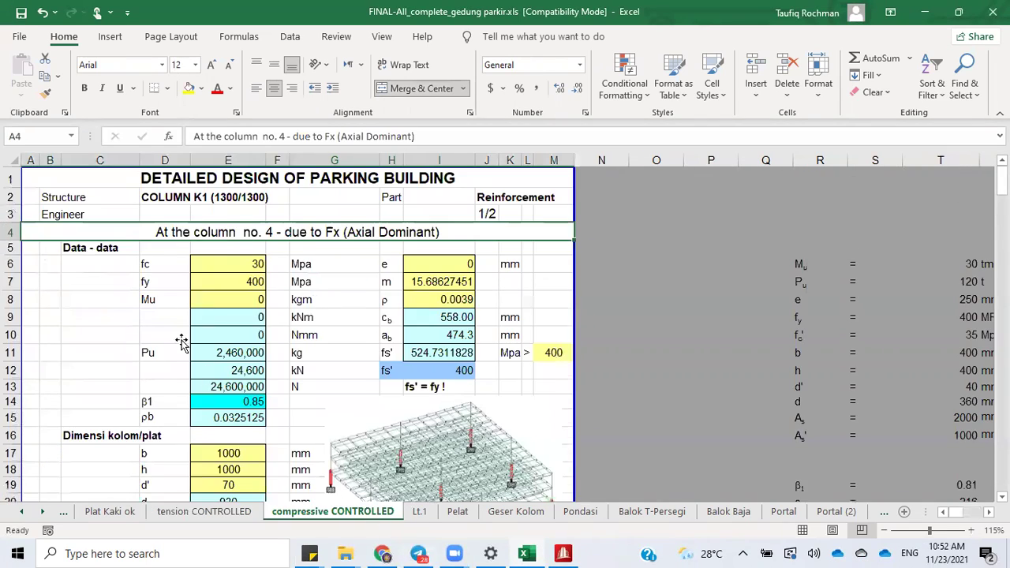
# Step: Copy the As1 and As' trial labels in C35:C36 of the compressive CONTROLLED sheet to the same cells of the tension CONTROLLED sheet
pyautogui.scroll(-6, 169, 331)
pyautogui.scroll(-6, 74, 247)
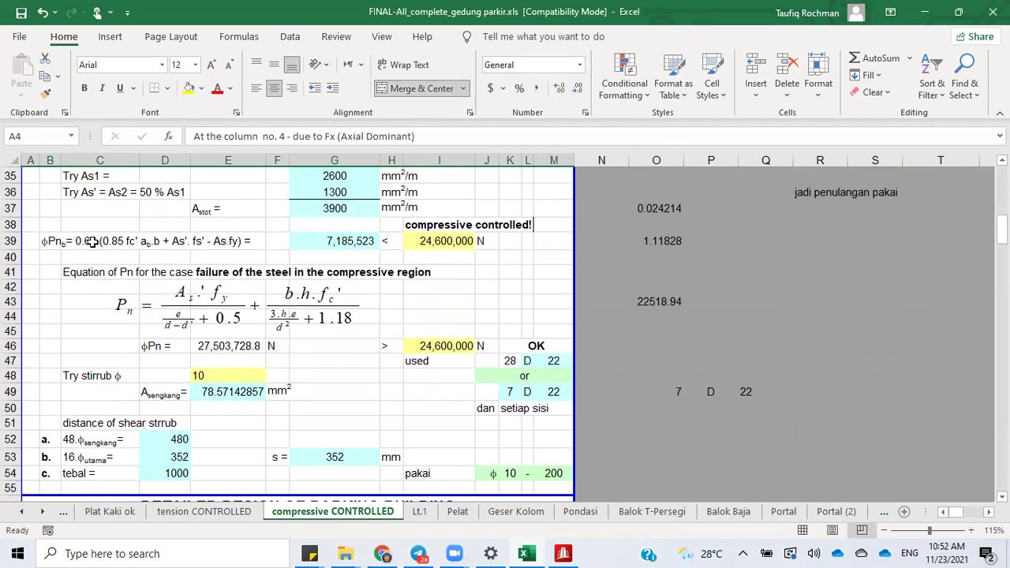
pyautogui.click(72, 174)
pyautogui.moveTo(72, 187); pyautogui.dragTo(73, 188)
pyautogui.rightClick(73, 189)
pyautogui.click(79, 195)
pyautogui.click(205, 512)
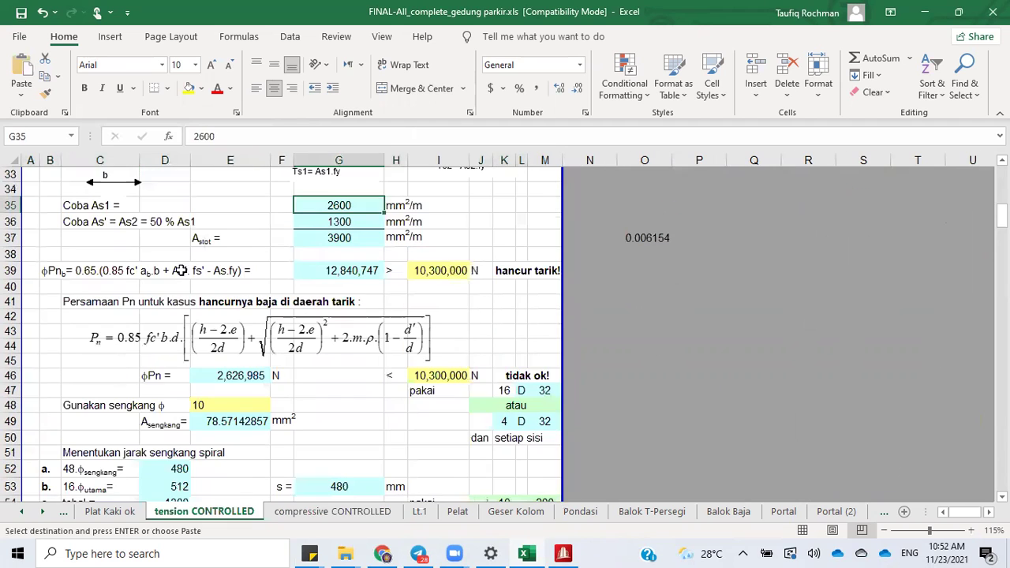
pyautogui.rightClick(73, 208)
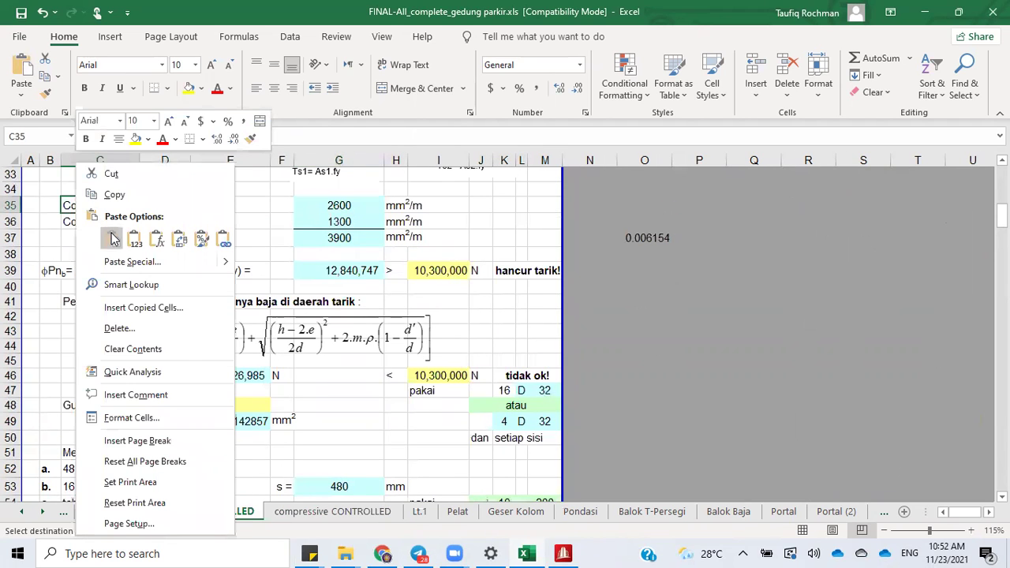
pyautogui.click(111, 239)
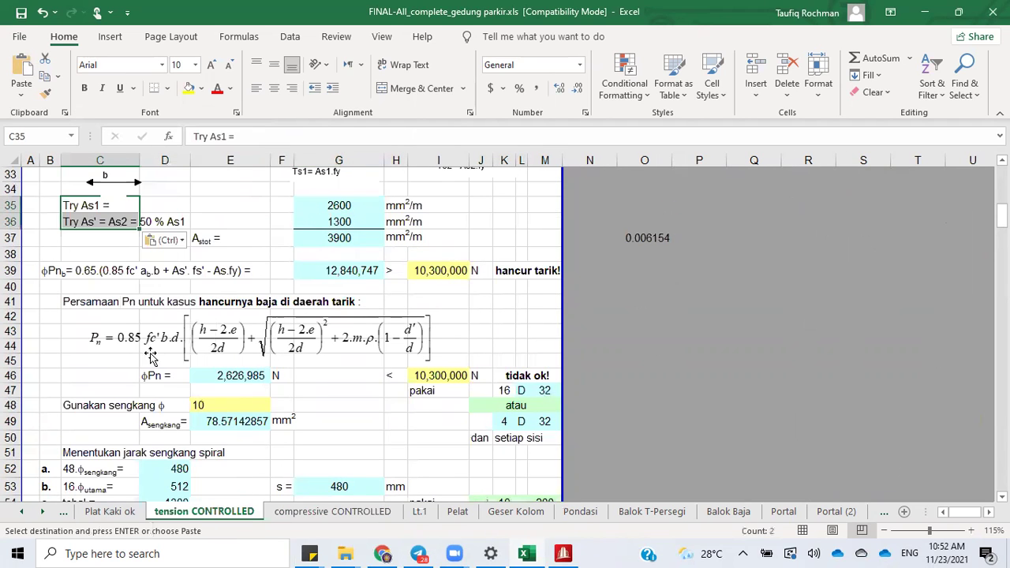
# Step: Copy the English Pn equation heading in C41 of the compressive CONTROLLED sheet over the Indonesian heading in C41 of tension CONTROLLED
pyautogui.click(305, 513)
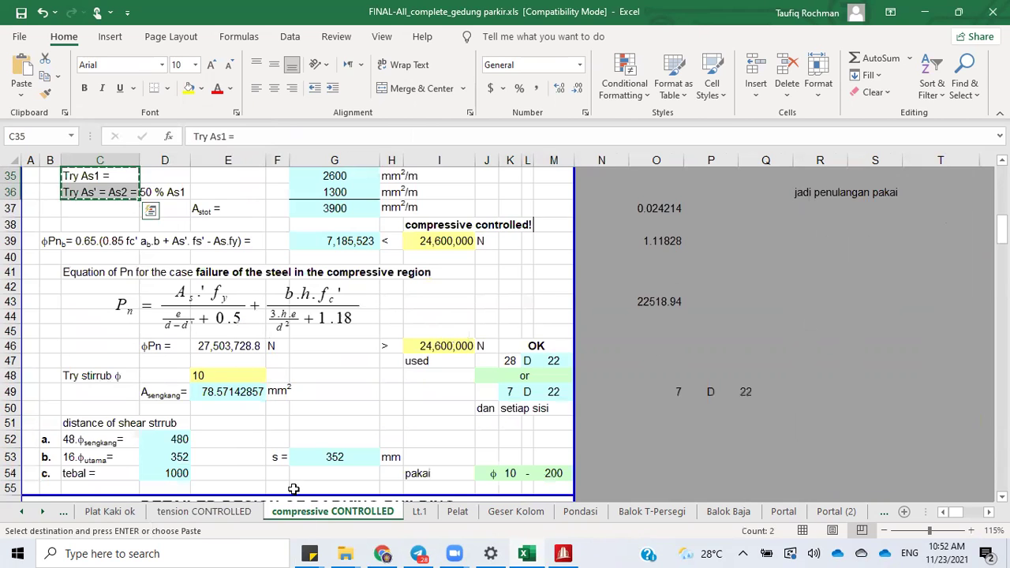
pyautogui.click(71, 273)
pyautogui.rightClick(71, 273)
pyautogui.press('Escape')
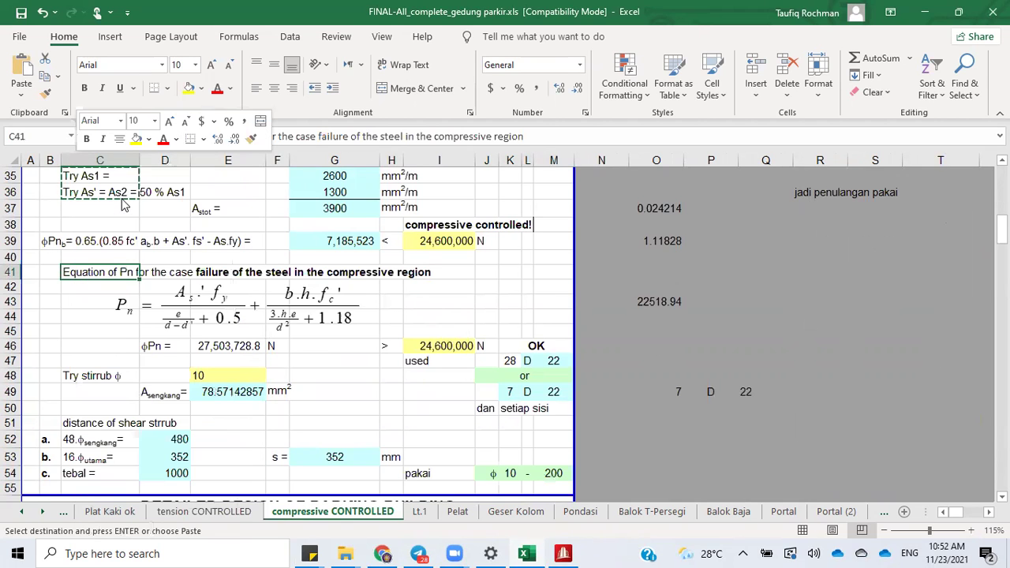
pyautogui.click(210, 511)
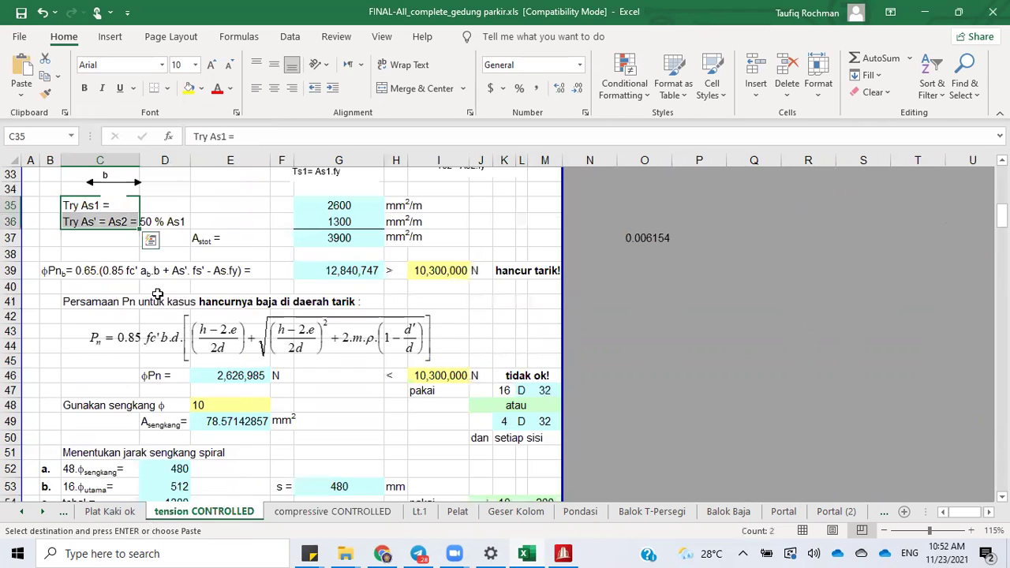
pyautogui.click(73, 300)
pyautogui.rightClick(73, 300)
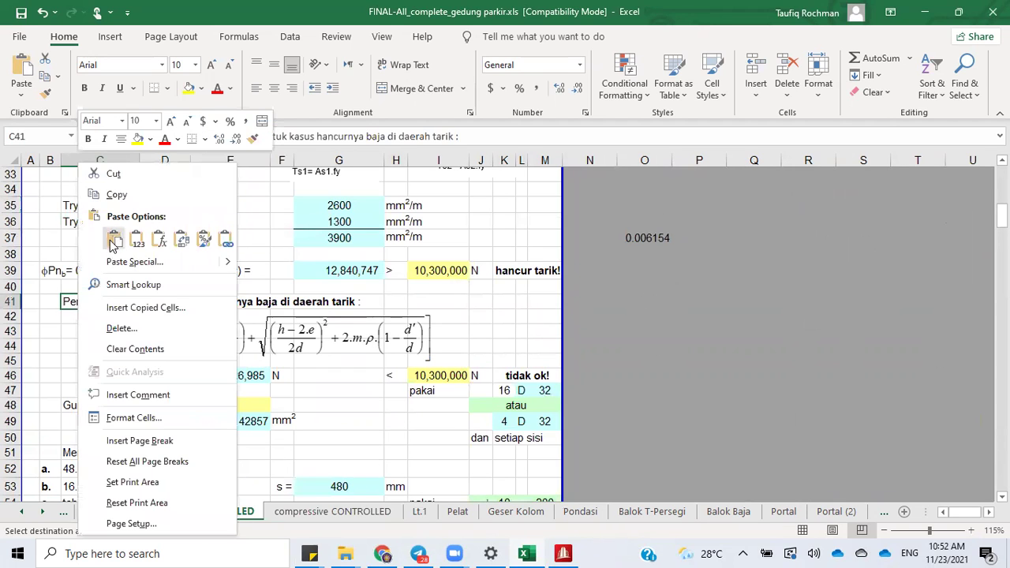
pyautogui.click(112, 240)
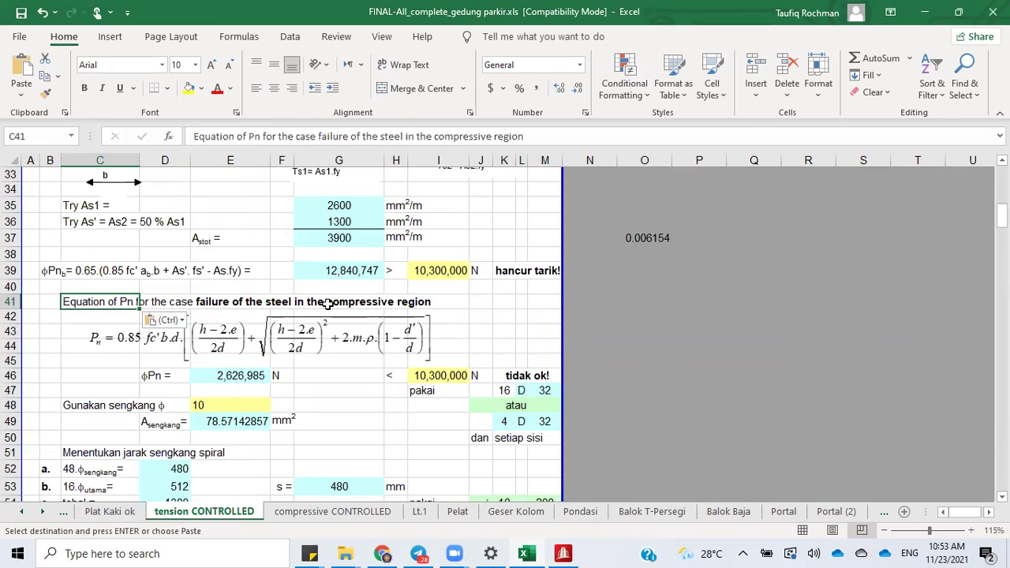
# Step: Replace the word "compressive" with "tension" in the Pn equation heading in C41
pyautogui.doubleClick(78, 298)
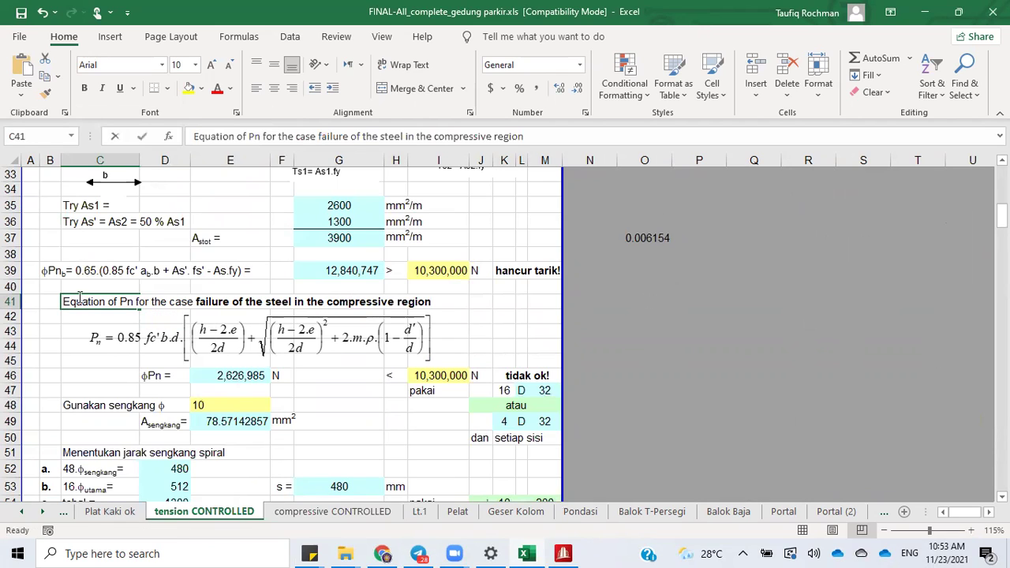
pyautogui.doubleClick(368, 301)
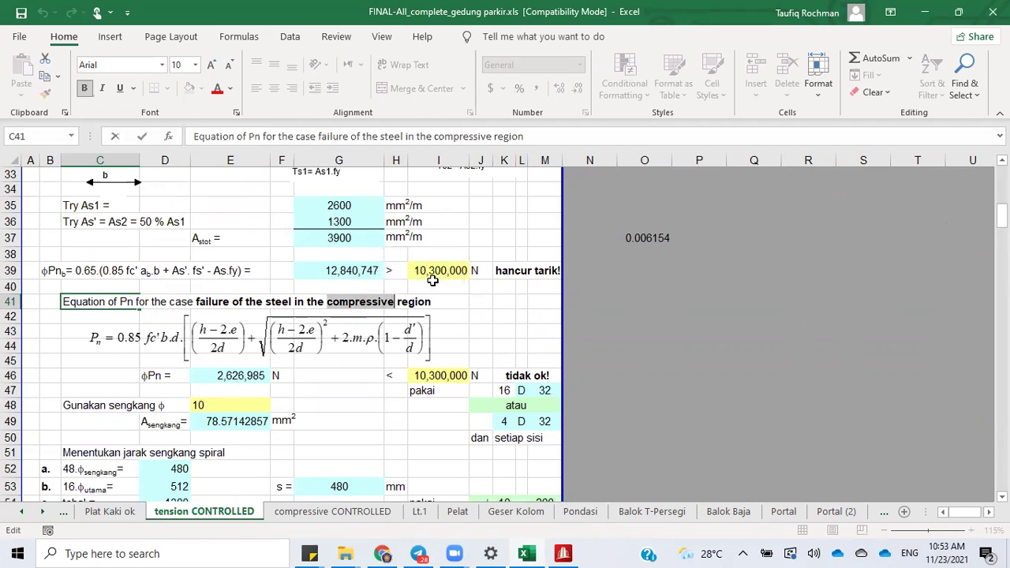
pyautogui.write('tension')
pyautogui.press('Return')
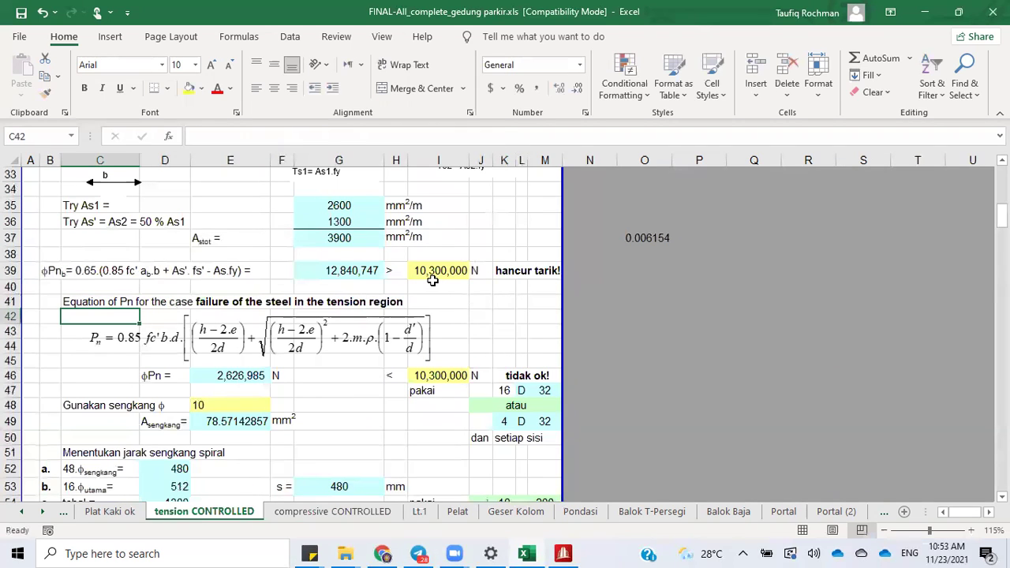
# Step: Translate the label "pakai" in I47 to "used"
pyautogui.click(424, 390)
pyautogui.write('used')
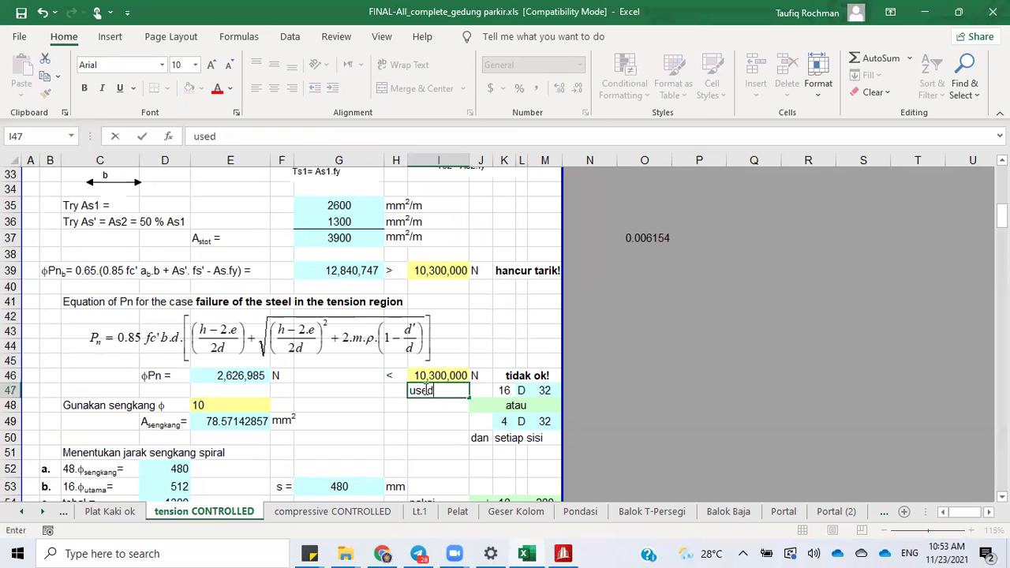
pyautogui.press('Return')
# Step: Copy the "Try stirrub ϕ" label in C48 of the compressive CONTROLLED sheet to C48 of the tension CONTROLLED sheet
pyautogui.scroll(-6, 187, 405)
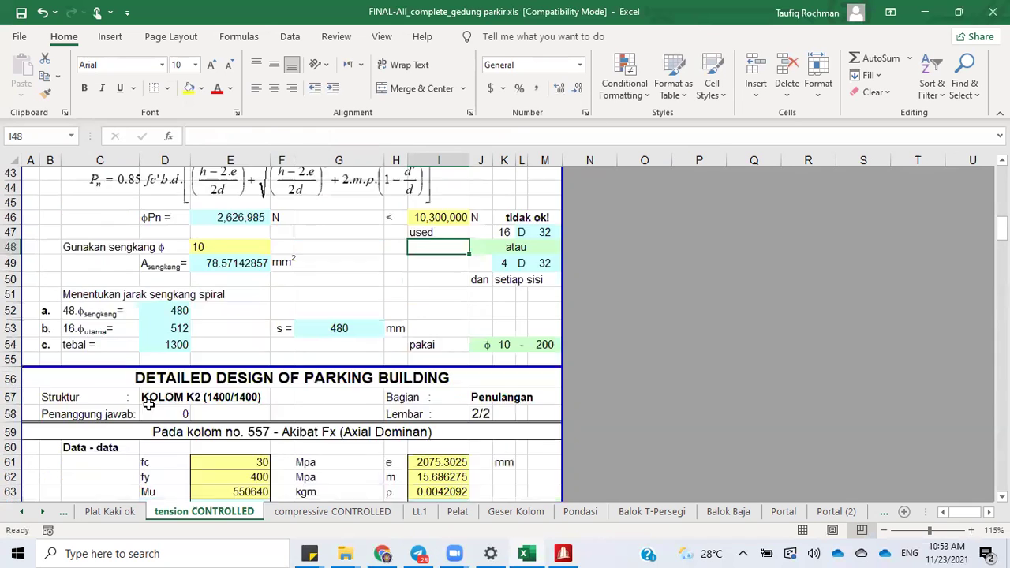
pyautogui.click(332, 511)
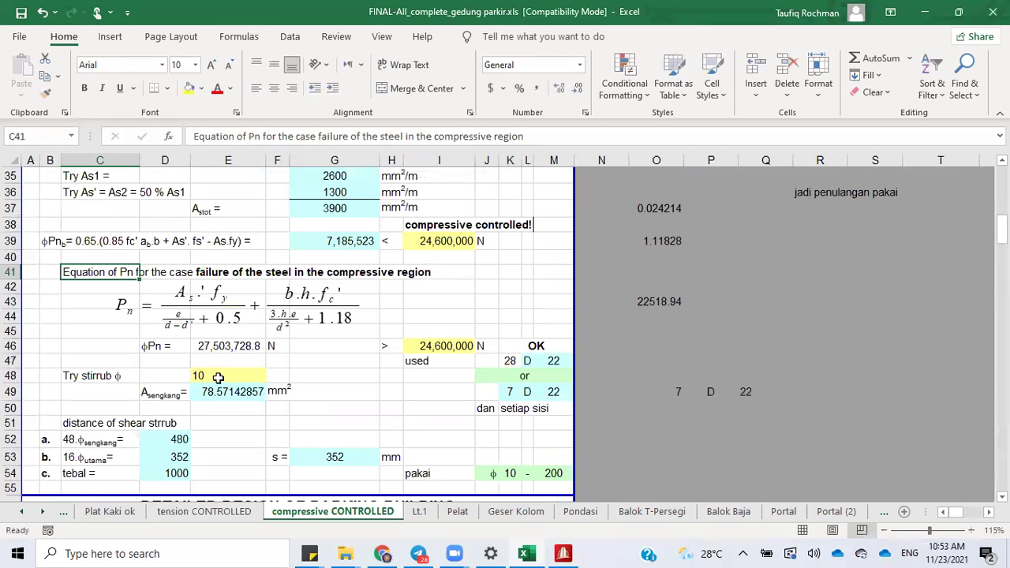
pyautogui.click(77, 375)
pyautogui.rightClick(76, 375)
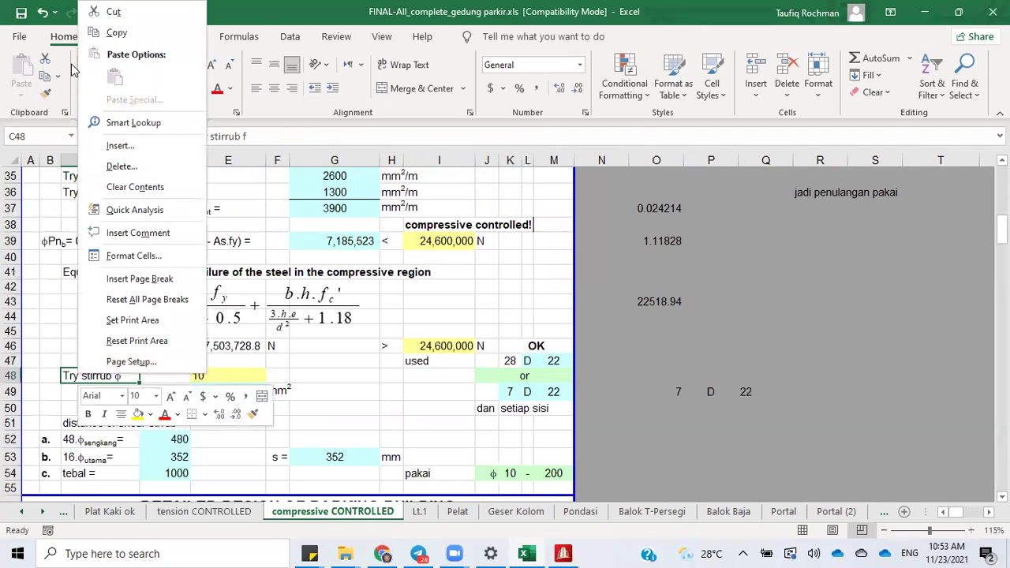
pyautogui.click(111, 33)
pyautogui.click(221, 513)
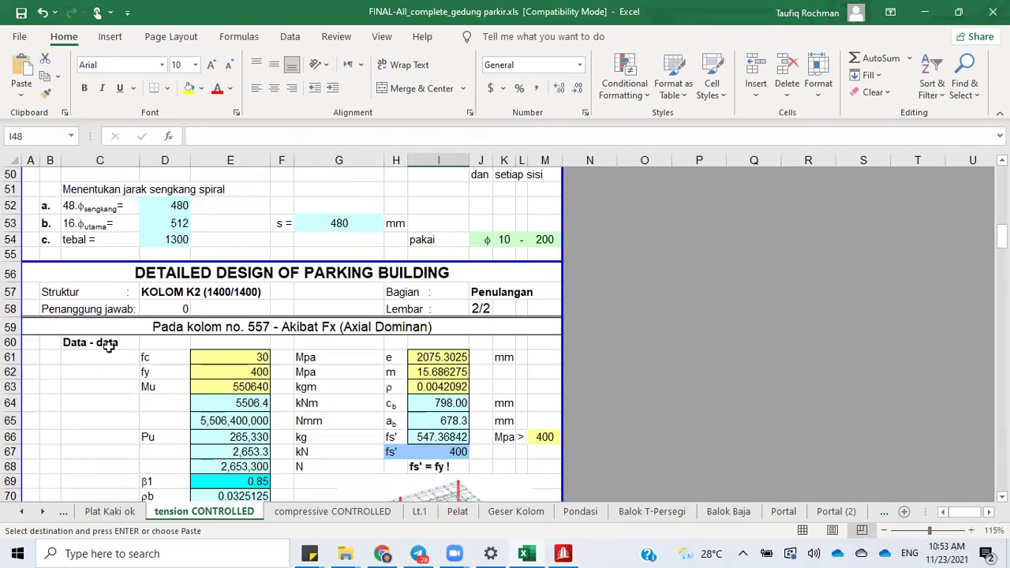
pyautogui.scroll(16, 150, 229)
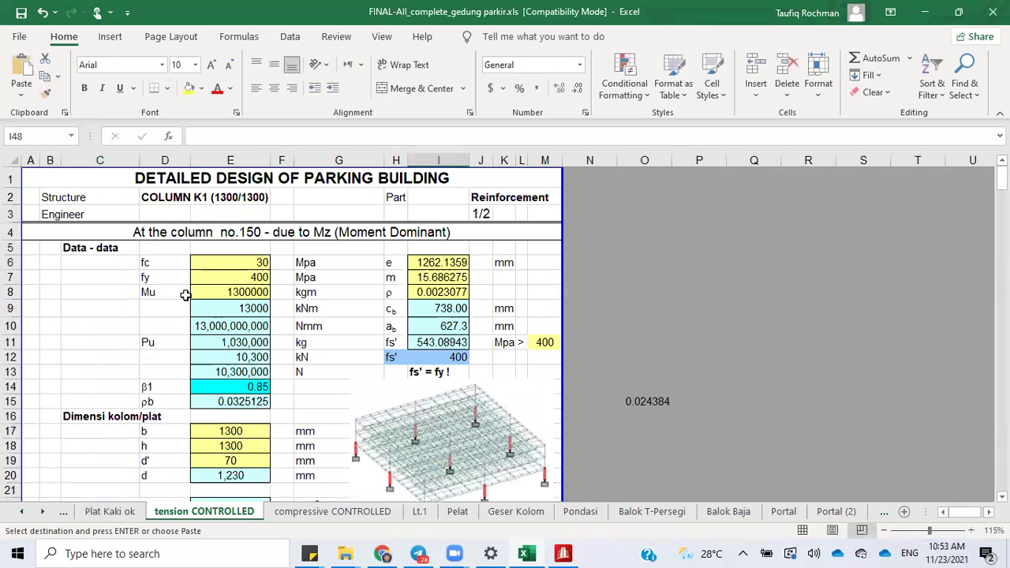
pyautogui.scroll(-6, 186, 296)
pyautogui.scroll(-6, 186, 295)
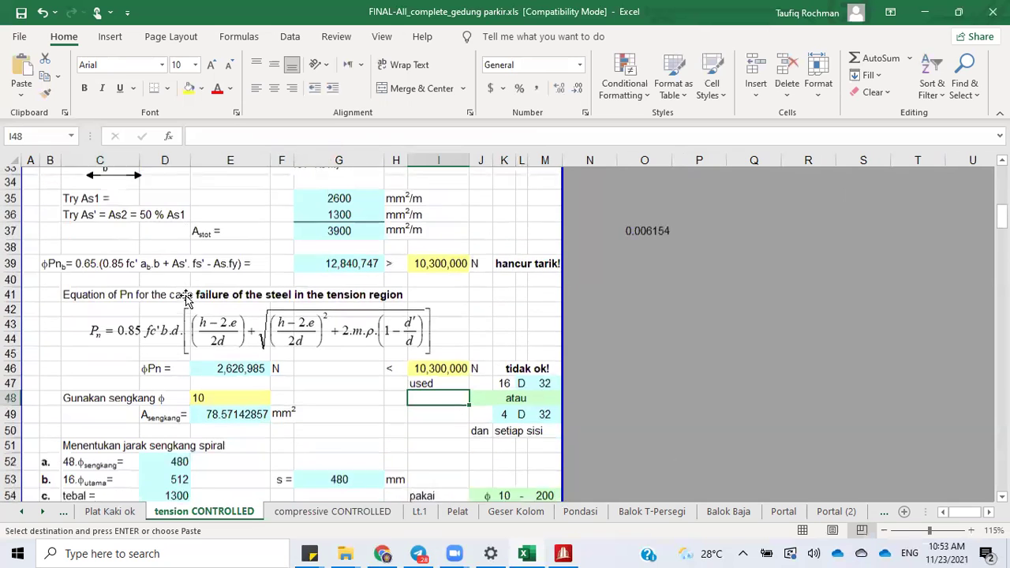
pyautogui.click(85, 379)
pyautogui.rightClick(84, 379)
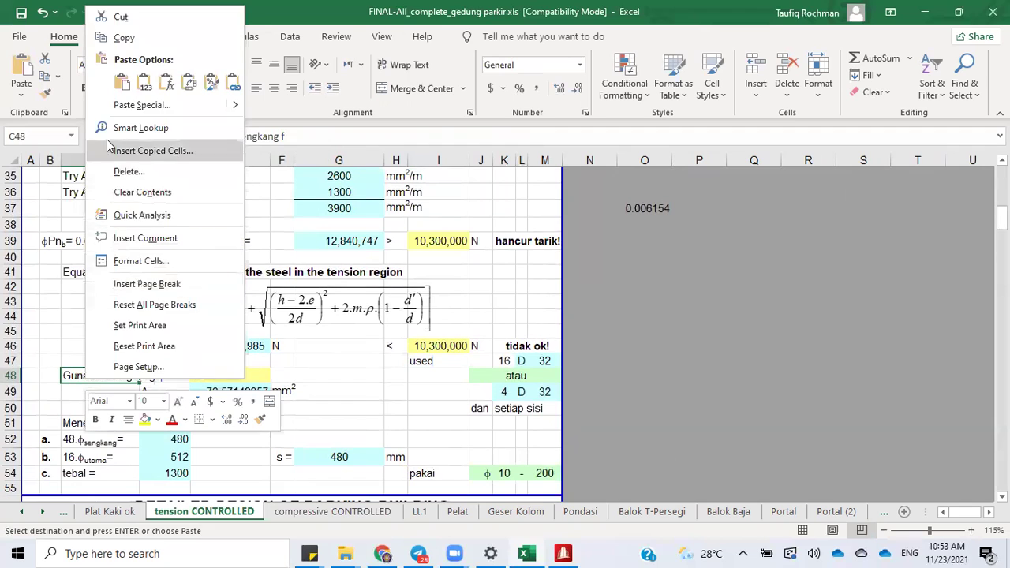
pyautogui.click(120, 85)
pyautogui.click(344, 365)
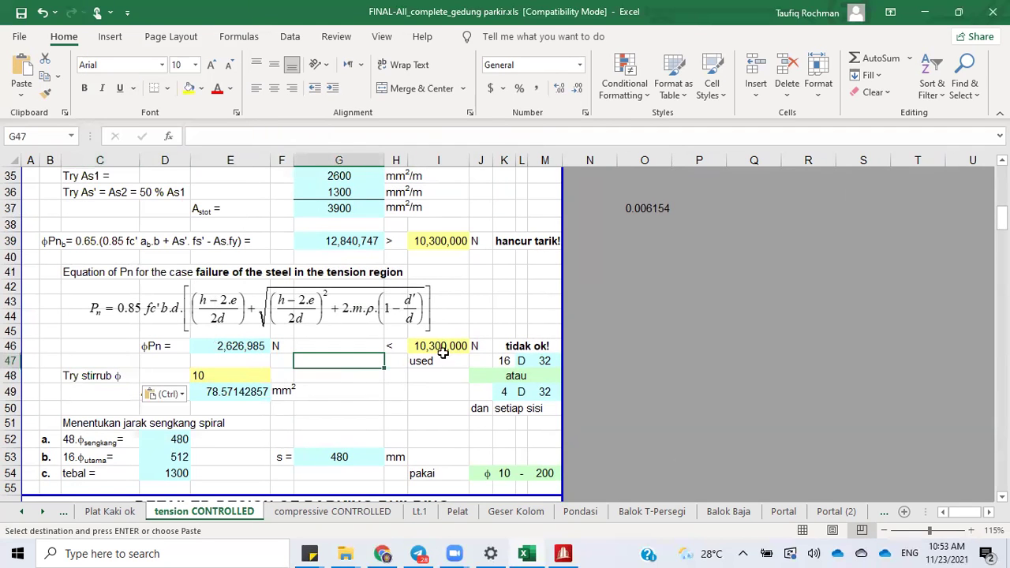
# Step: Try a steel area As1 of 5000 mm²/m in G35 of the tension CONTROLLED sheet
pyautogui.scroll(6, 438, 298)
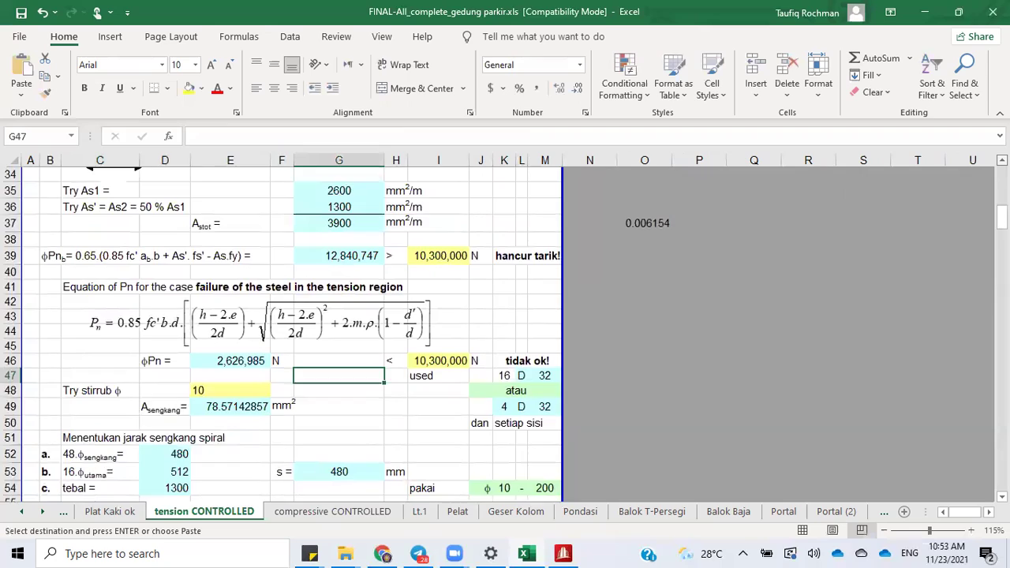
pyautogui.scroll(4, 438, 297)
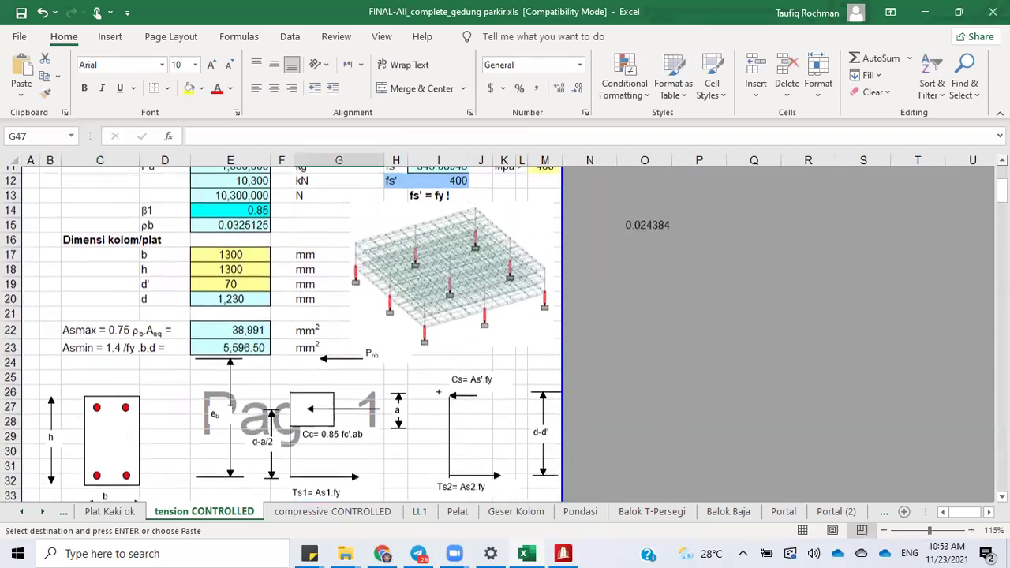
pyautogui.scroll(1, 652, 263)
pyautogui.scroll(-11, 652, 264)
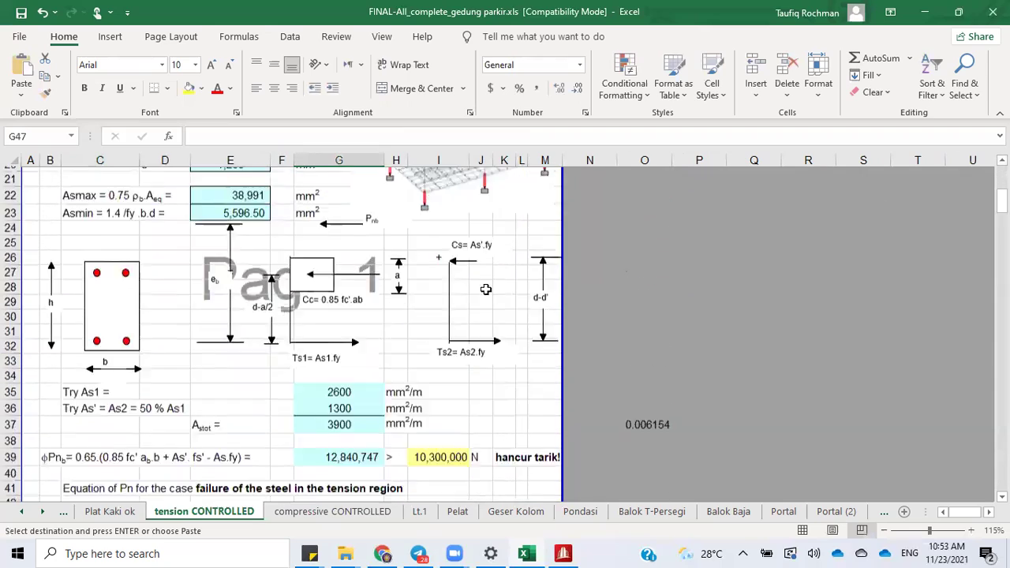
pyautogui.scroll(6, 235, 343)
pyautogui.click(360, 339)
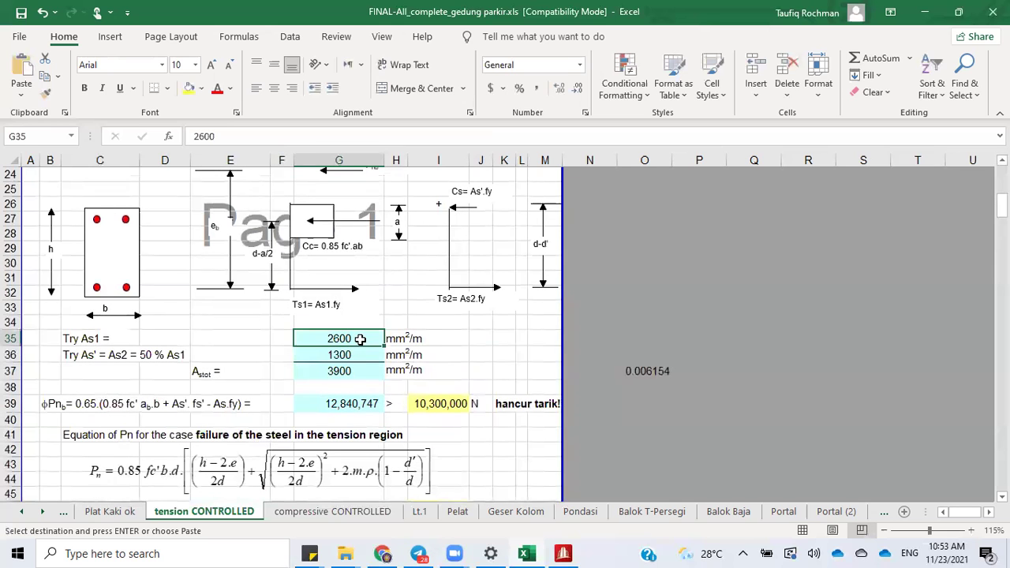
pyautogui.scroll(-4, 293, 331)
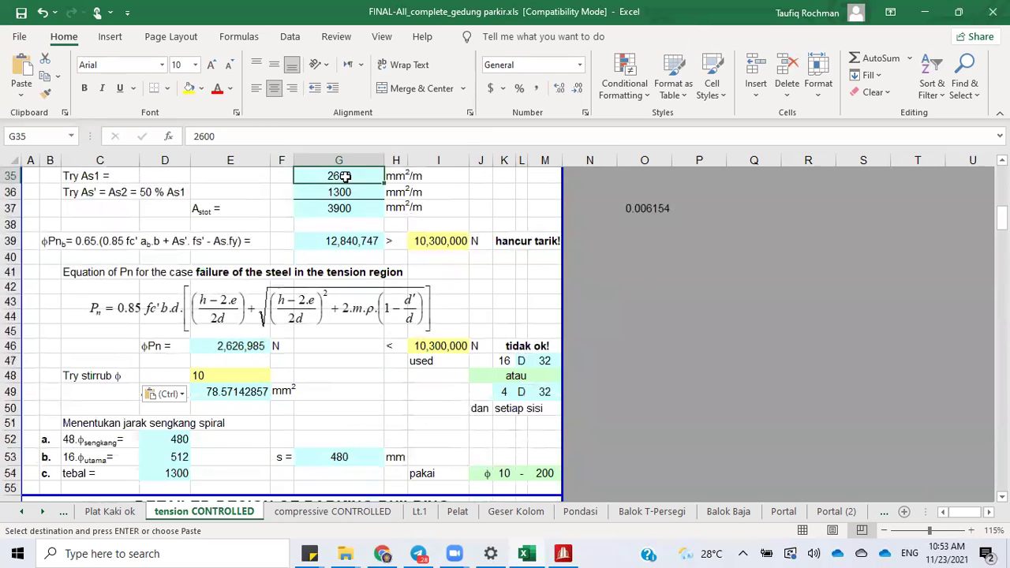
pyautogui.write('5000')
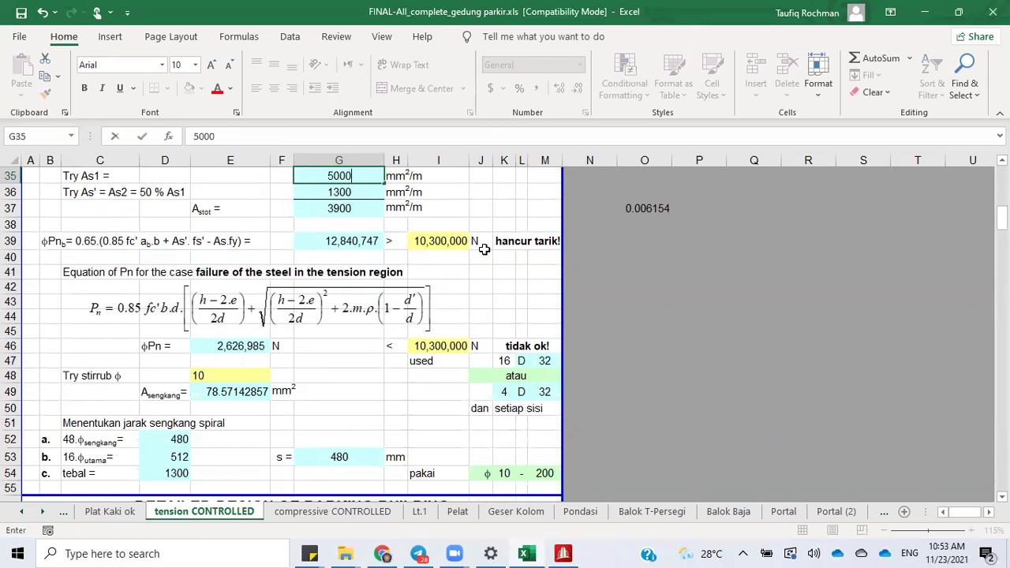
pyautogui.press('Return')
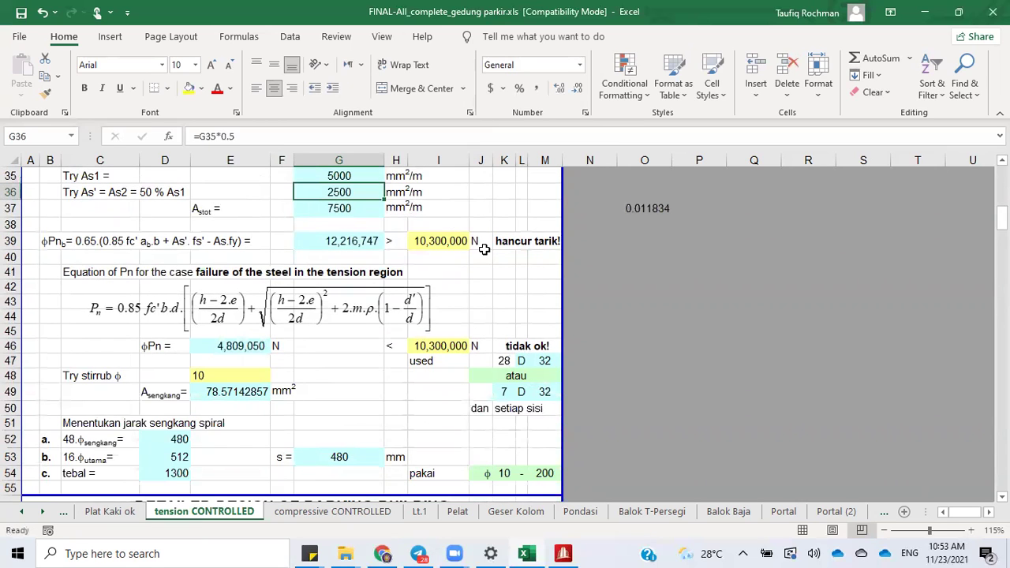
# Step: Set the trial steel area As1 in G35 to 6000 mm²/m and review the column's input data and ϕPn check
pyautogui.click(334, 173)
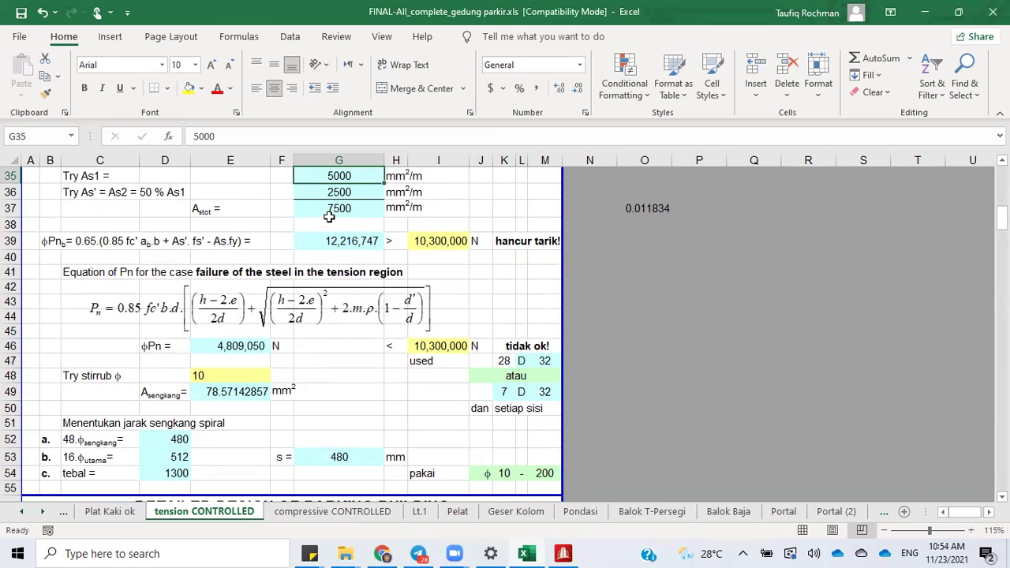
pyautogui.write('6000')
pyautogui.press('Return')
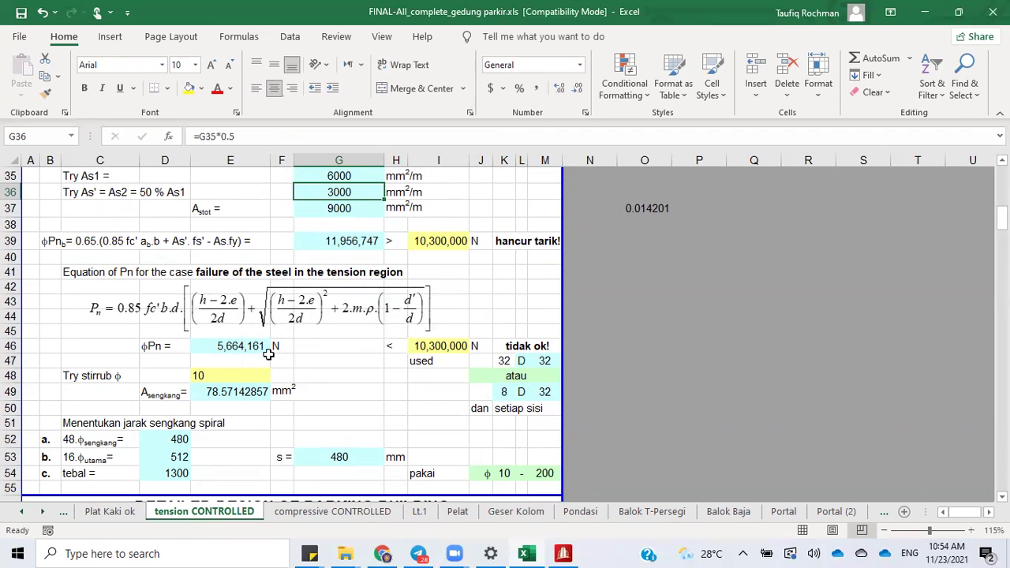
pyautogui.scroll(11, 304, 275)
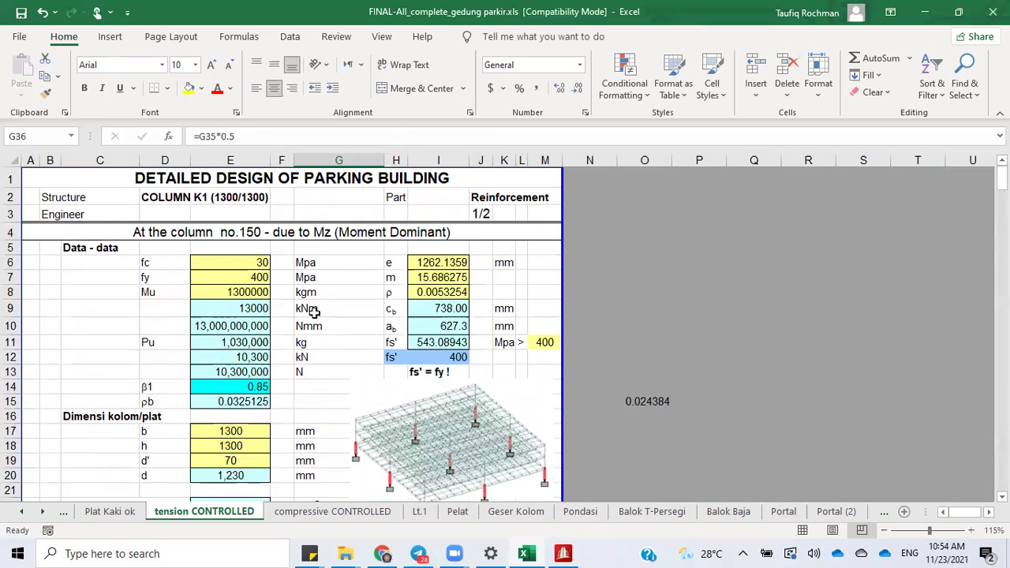
pyautogui.scroll(-6, 336, 327)
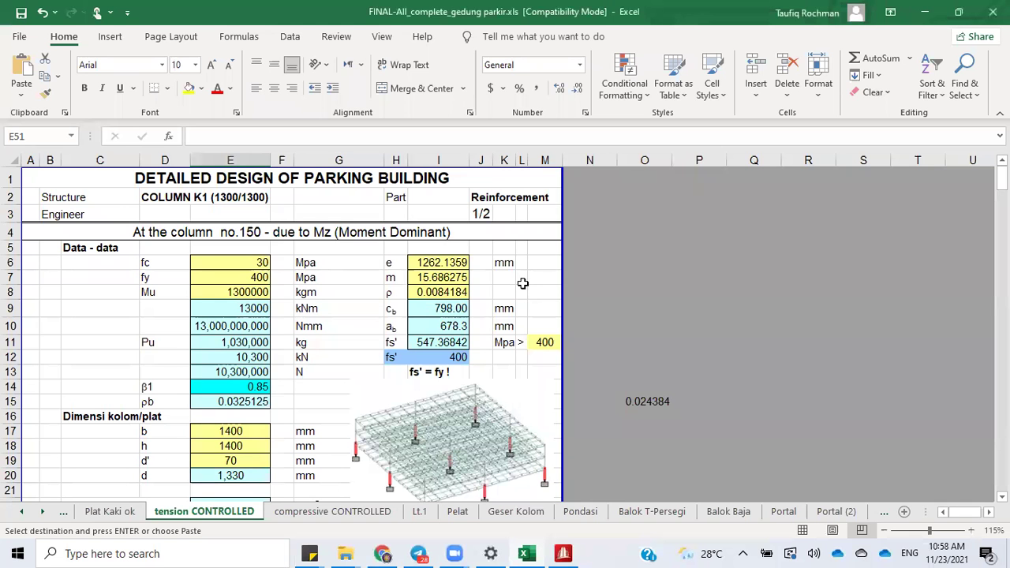
pyautogui.click(542, 266)
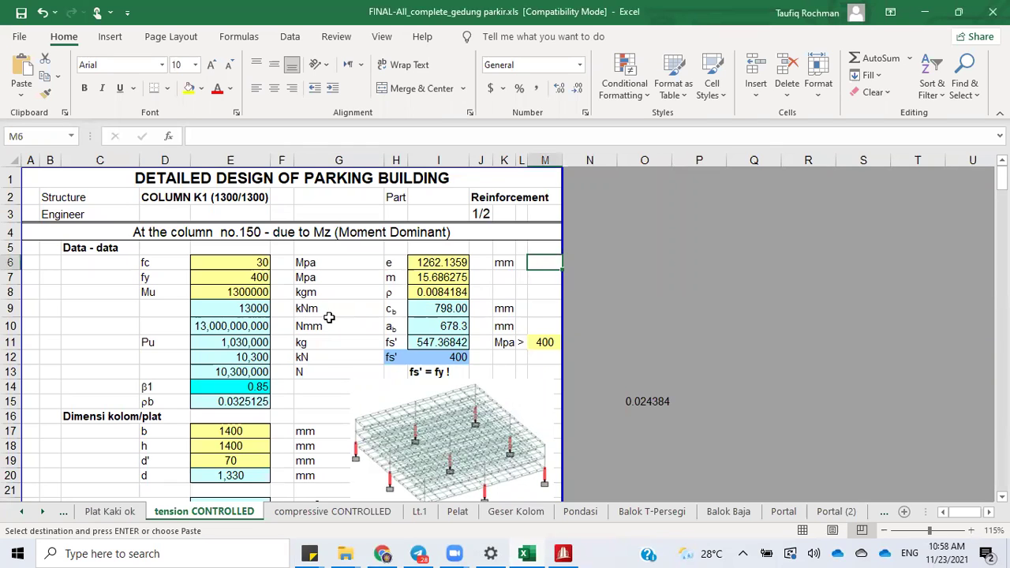
pyautogui.click(335, 274)
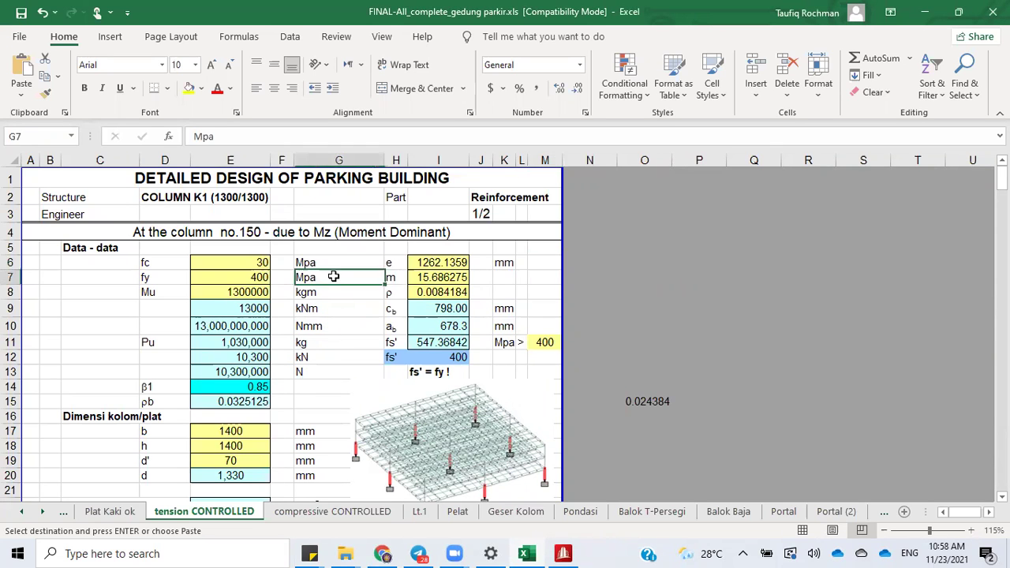
pyautogui.scroll(-6, 343, 276)
# Step: Switch to STAAD.Pro and bring up the view commands for the parking building model
pyautogui.click(563, 553)
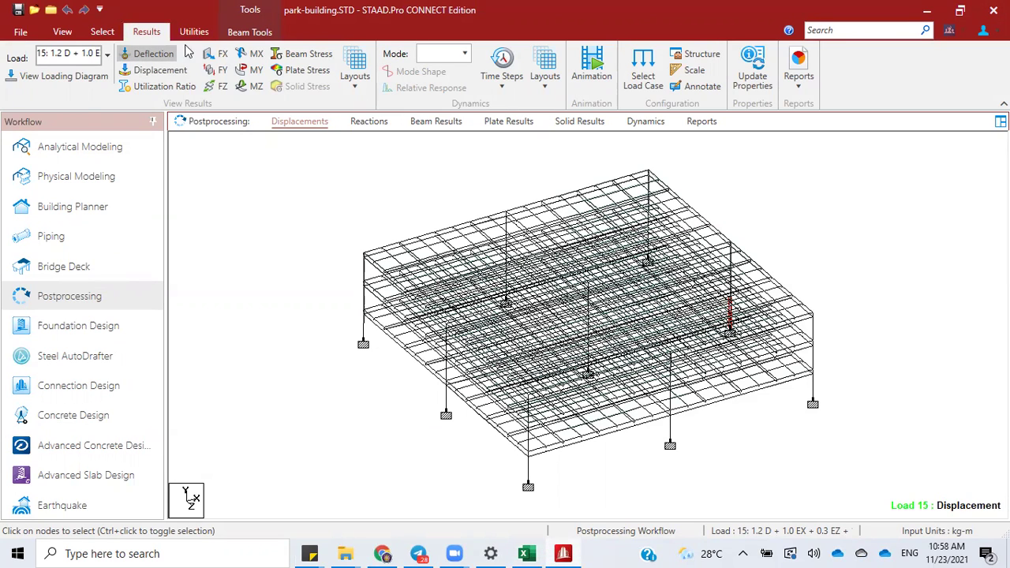
pyautogui.moveTo(531, 551)
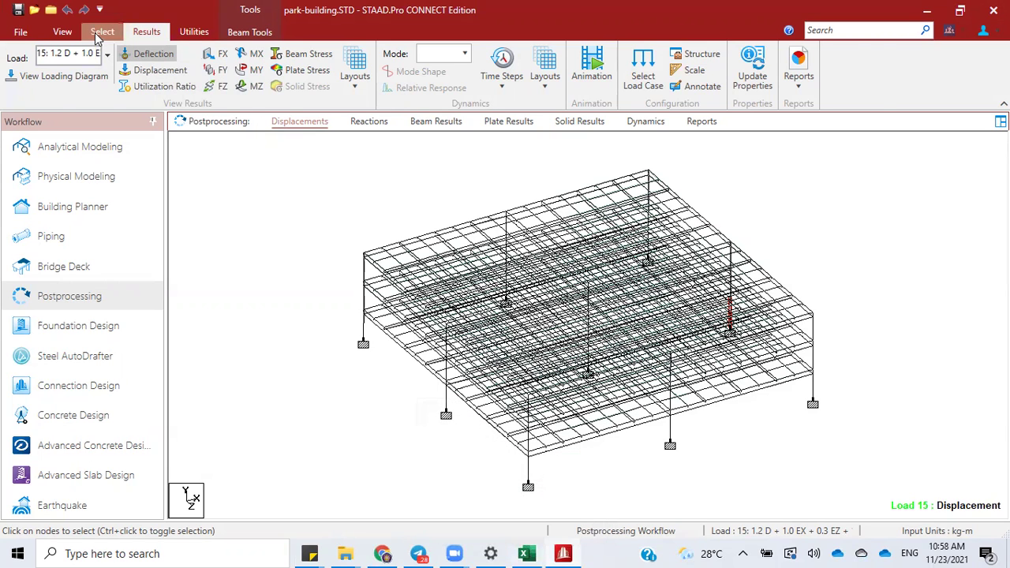
pyautogui.click(63, 31)
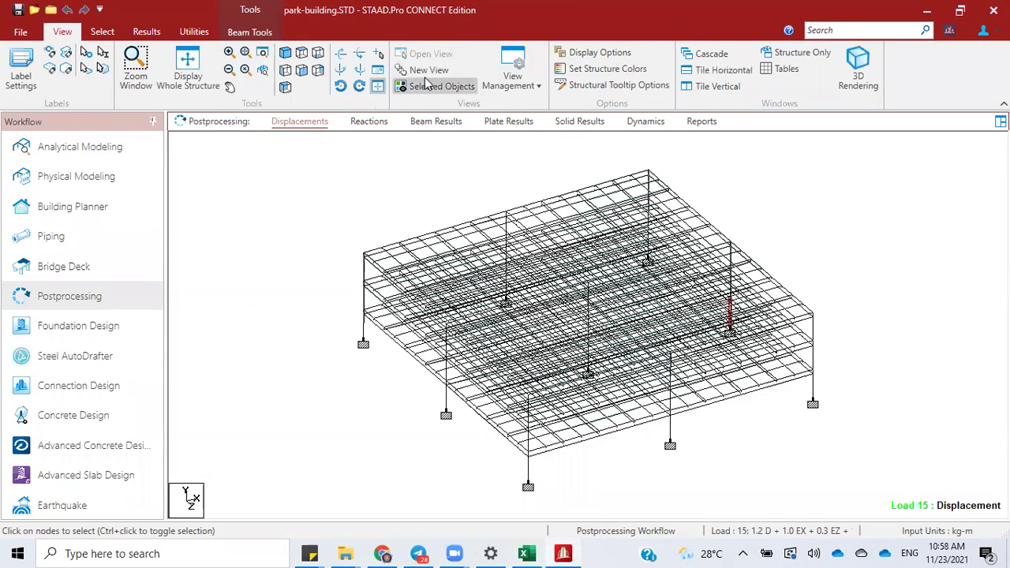
# Step: Select beam 150 in the structure by entering its number in the beam list
pyautogui.click(102, 33)
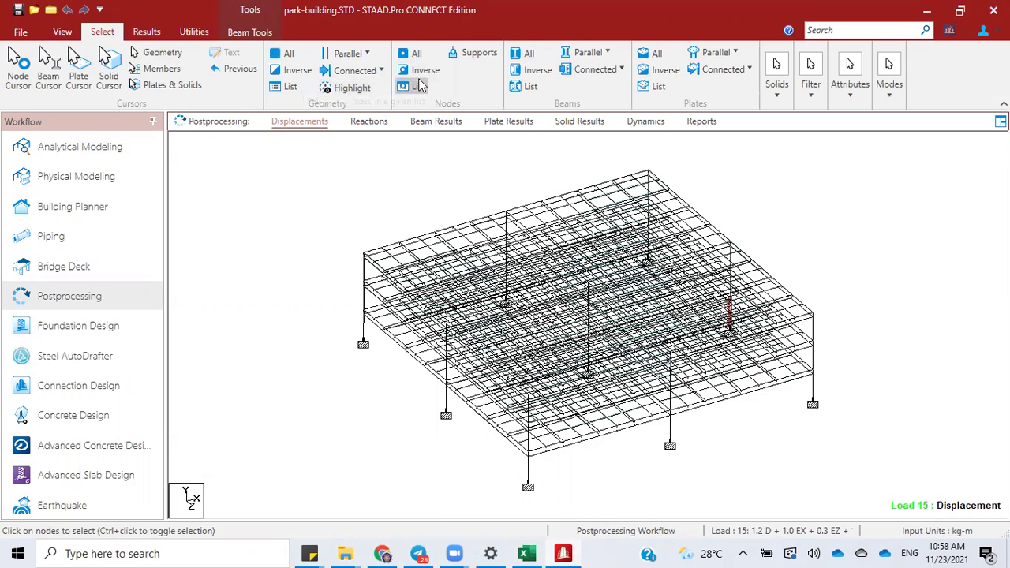
pyautogui.click(528, 86)
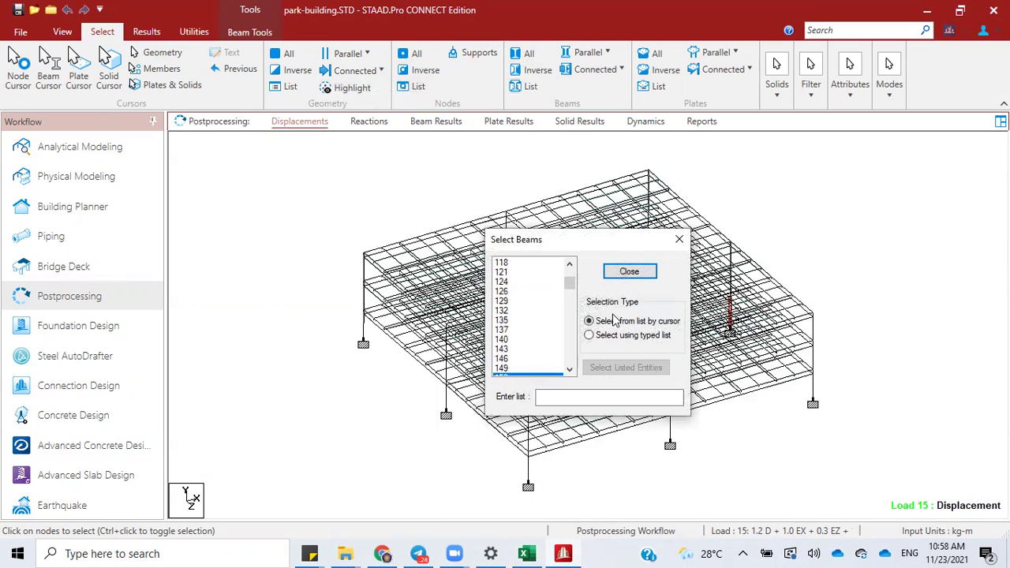
pyautogui.click(521, 349)
pyautogui.click(550, 398)
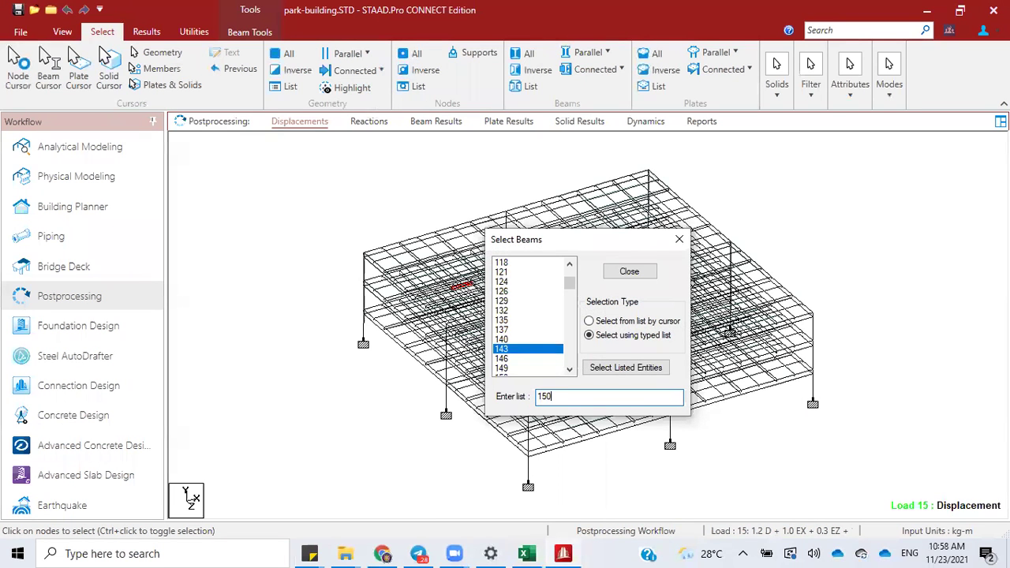
pyautogui.press('Return')
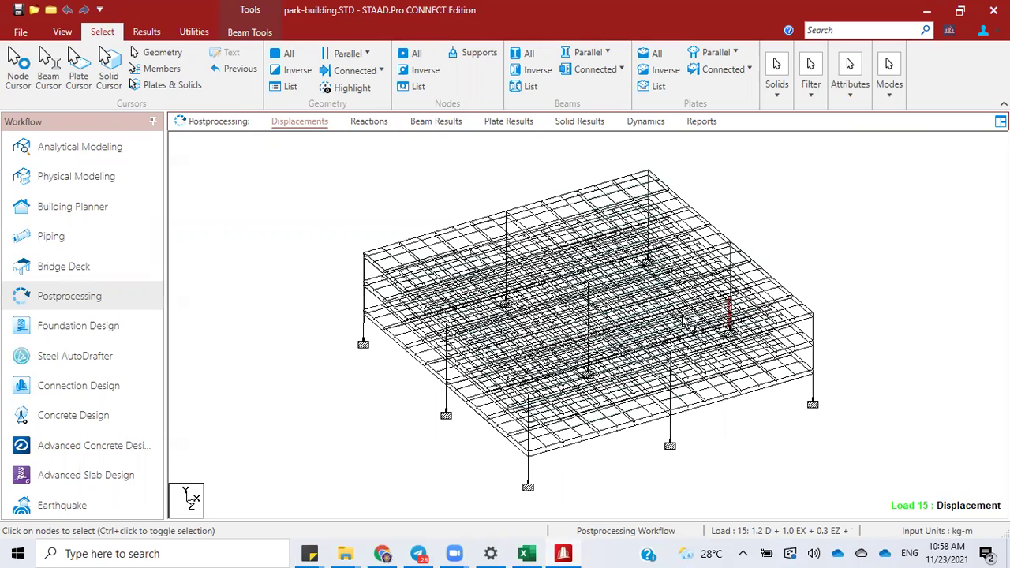
# Step: Reload the postprocessing results and set up a Beam End Forces report sorted by absolute Moment-Z from high to low
pyautogui.click(69, 149)
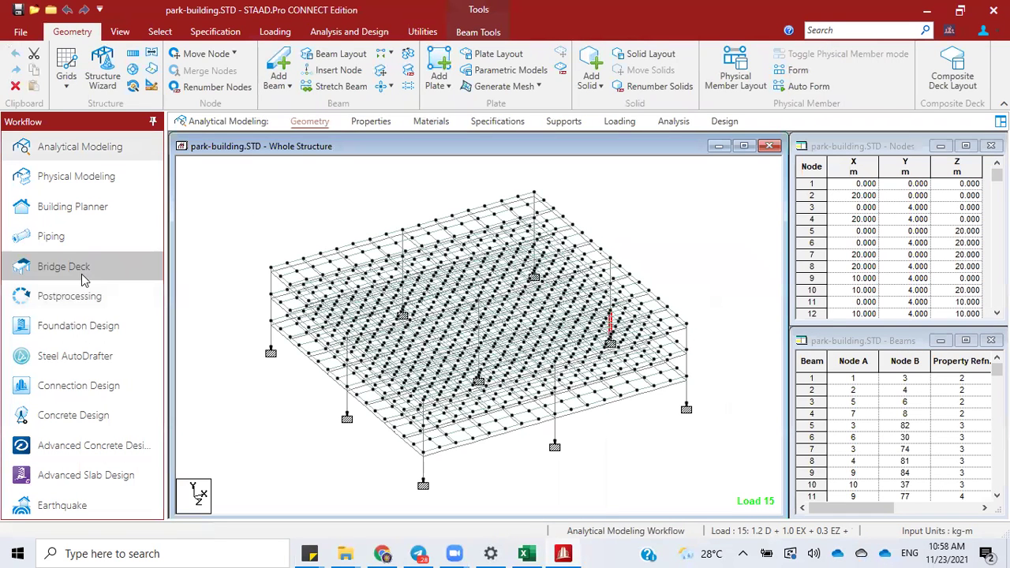
pyautogui.click(88, 296)
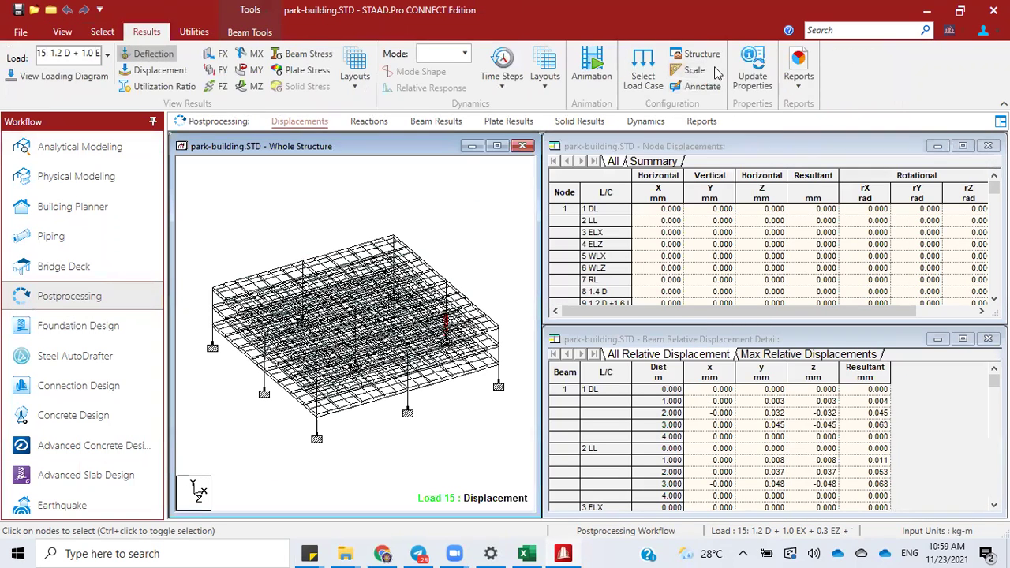
pyautogui.click(801, 79)
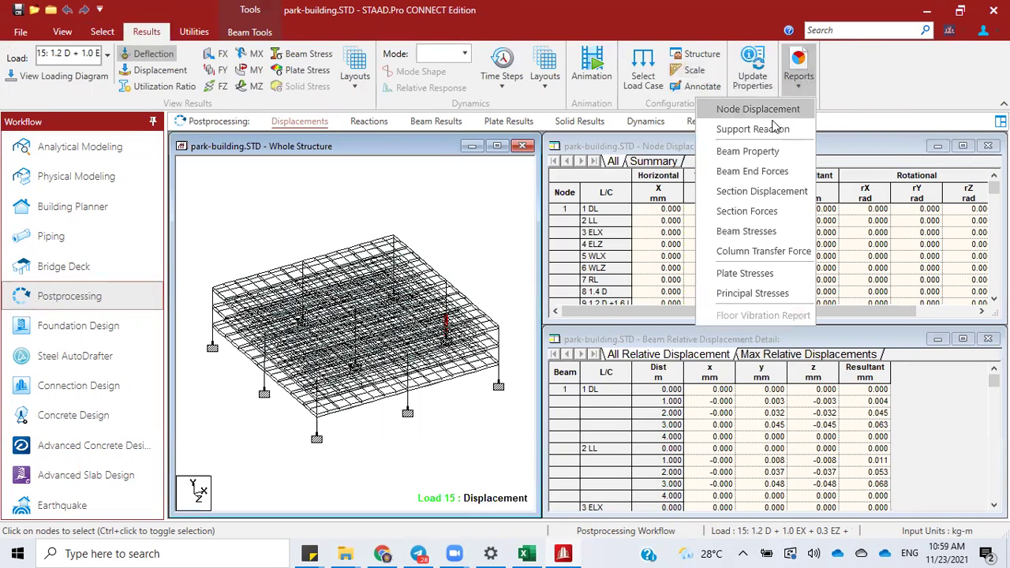
pyautogui.click(769, 171)
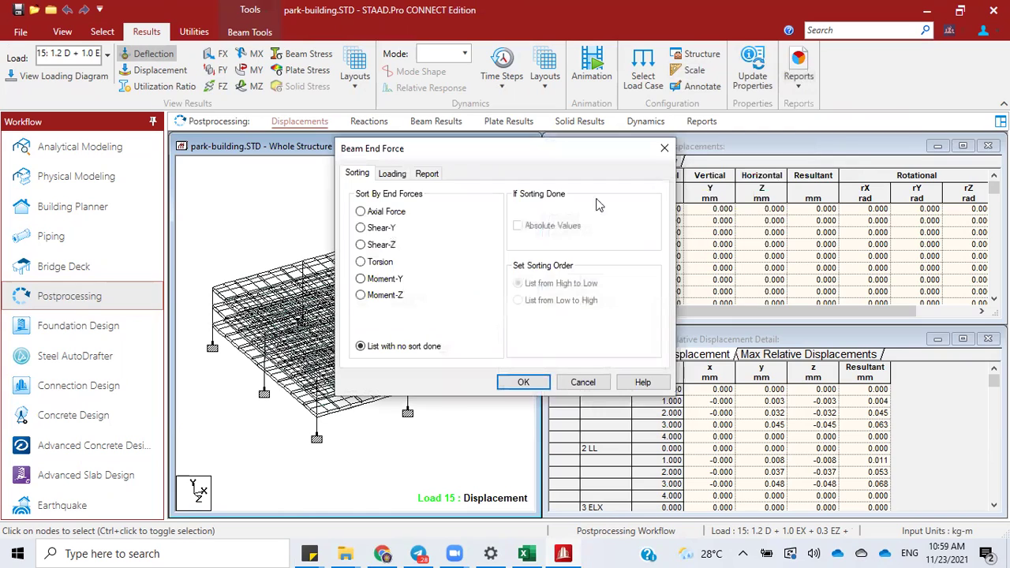
pyautogui.click(397, 297)
pyautogui.click(567, 228)
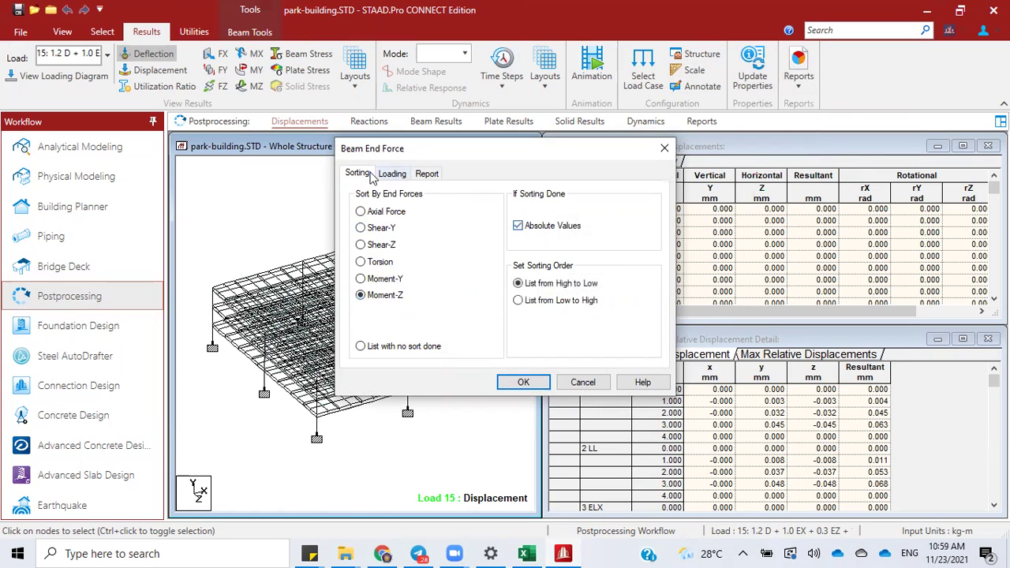
# Step: Restrict the report to the load combinations from case 8 (1.4 D) onward, excluding basic cases 1 to 7, and generate it
pyautogui.click(392, 173)
pyautogui.click(505, 337)
pyautogui.moveTo(443, 299); pyautogui.dragTo(474, 400)
pyautogui.click(505, 234)
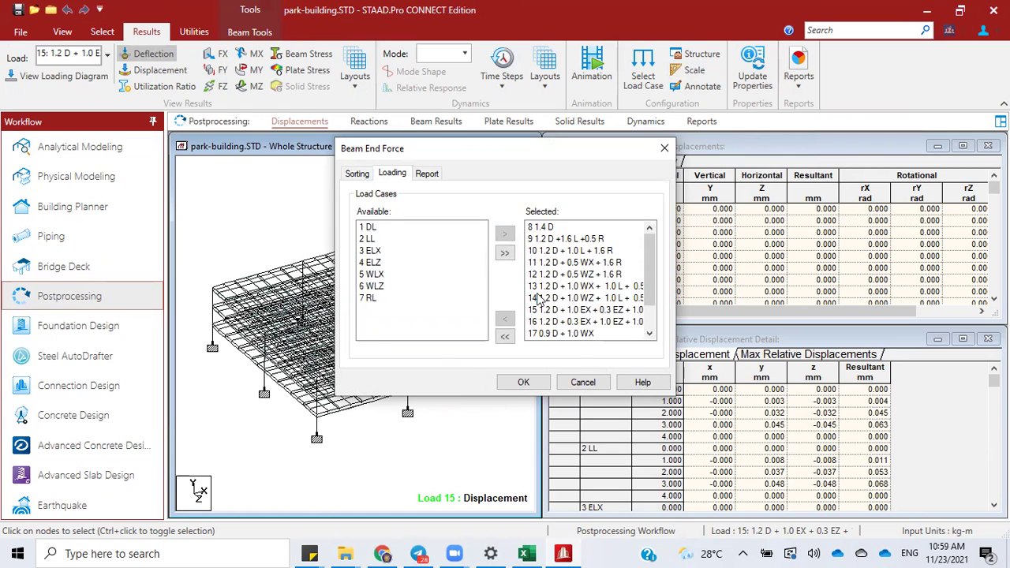
pyautogui.click(525, 383)
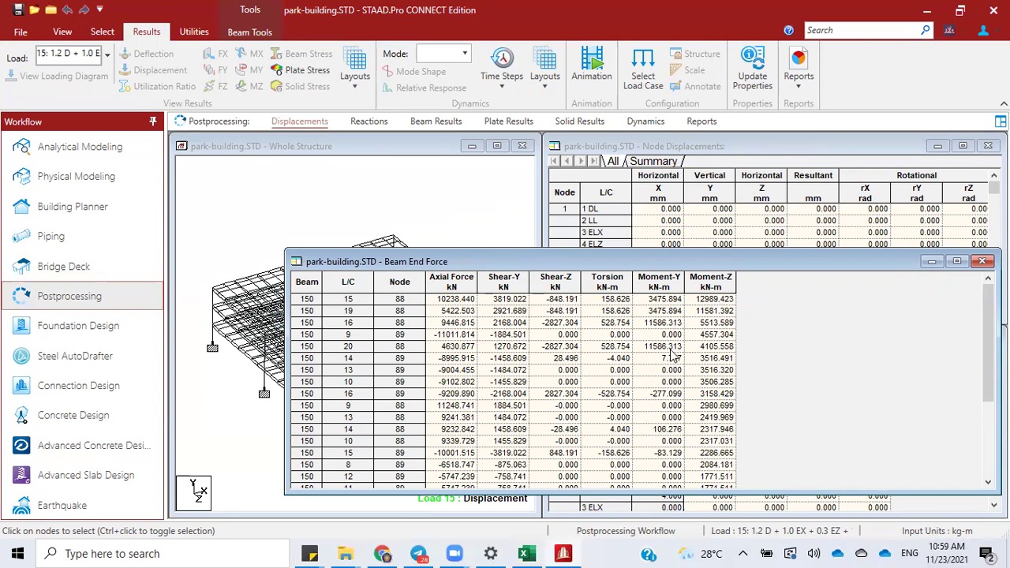
# Step: Switch to the Excel parking building workbook and check the Mu and Pu input data on the tension CONTROLLED sheet
pyautogui.click(527, 552)
pyautogui.scroll(7, 339, 261)
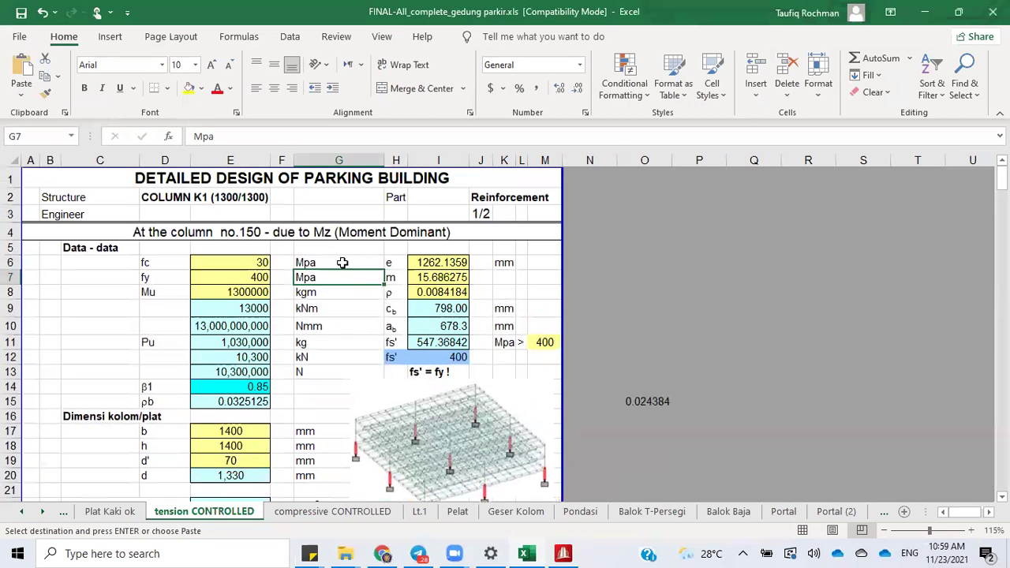
pyautogui.click(251, 309)
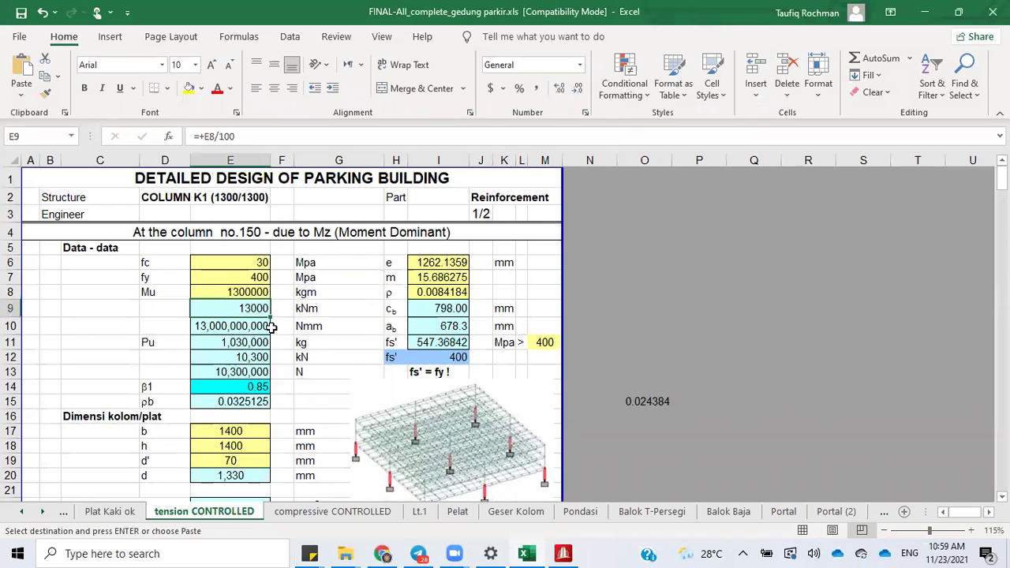
pyautogui.scroll(-6, 271, 328)
# Step: Set the column width b in cell E17 to 1400 mm
pyautogui.click(249, 179)
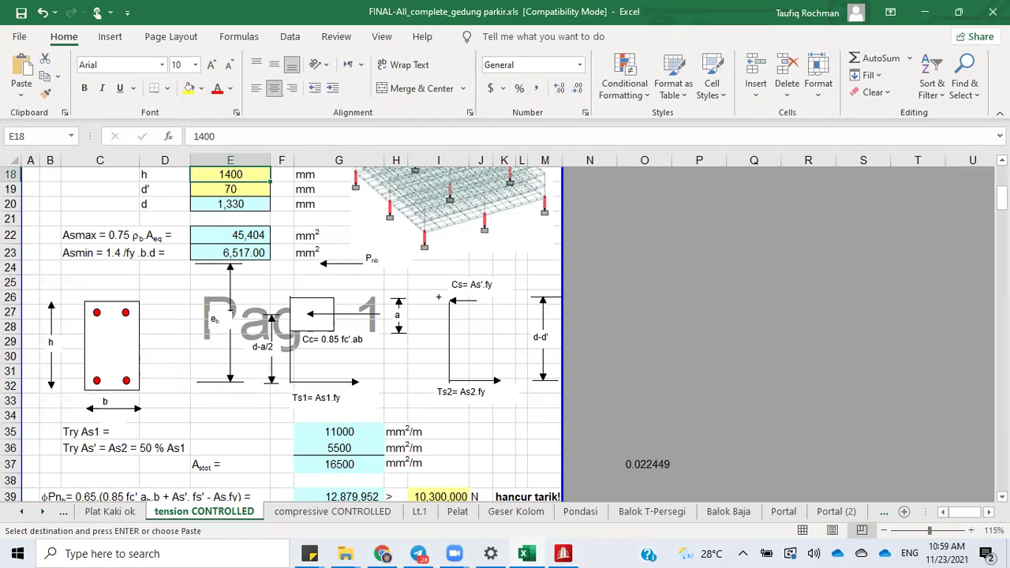
pyautogui.scroll(2, 334, 221)
pyautogui.click(229, 221)
pyautogui.write('1400')
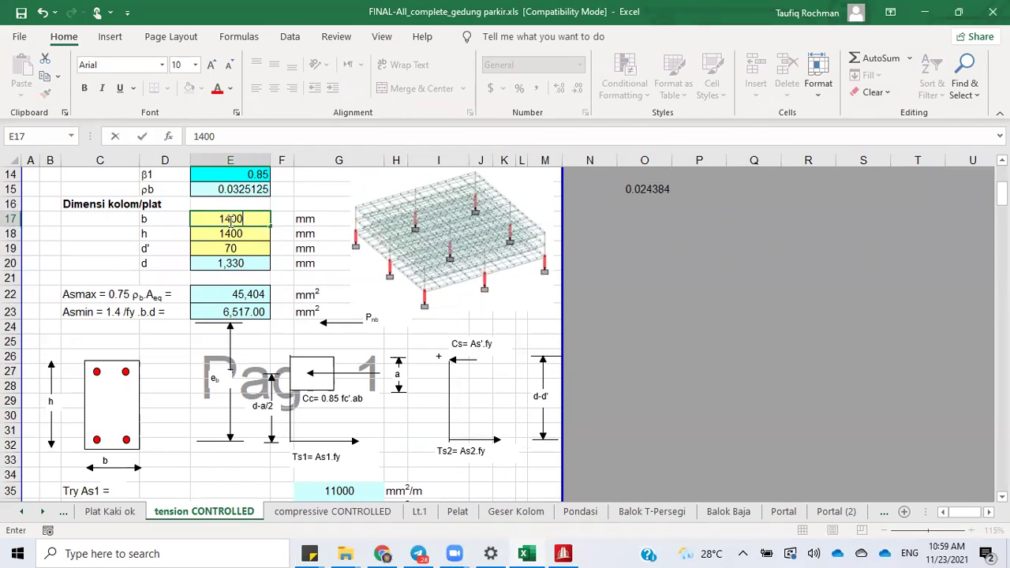
pyautogui.press('Return')
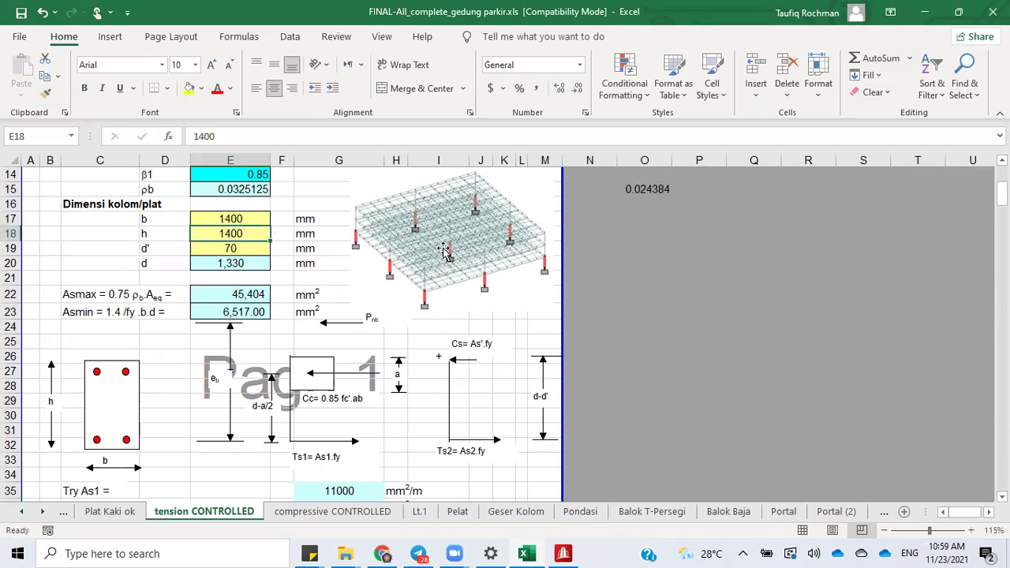
# Step: Copy the tension/compression check formula from cell I38 of the compressive CONTROLLED sheet
pyautogui.scroll(-6, 295, 335)
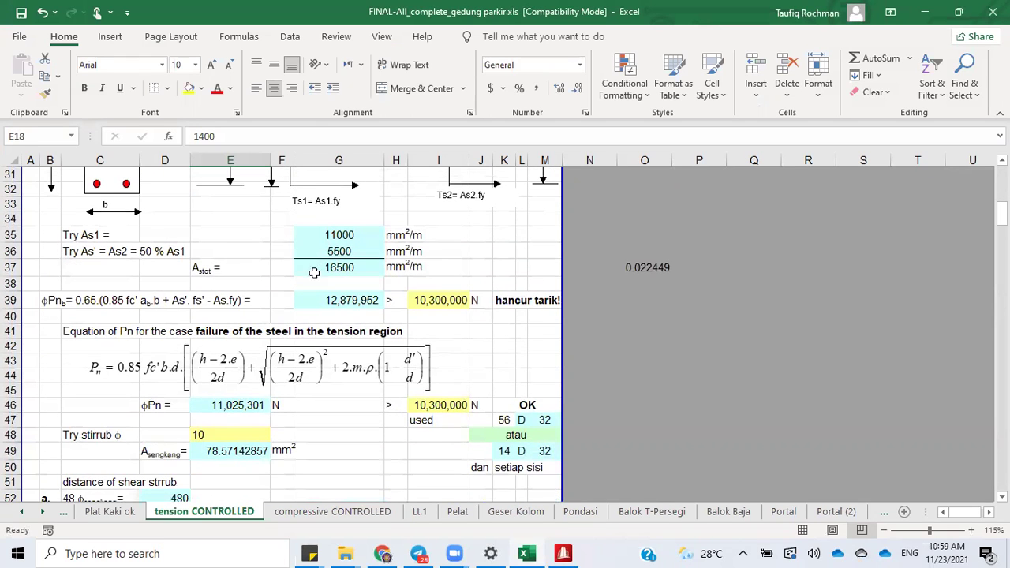
pyautogui.click(448, 296)
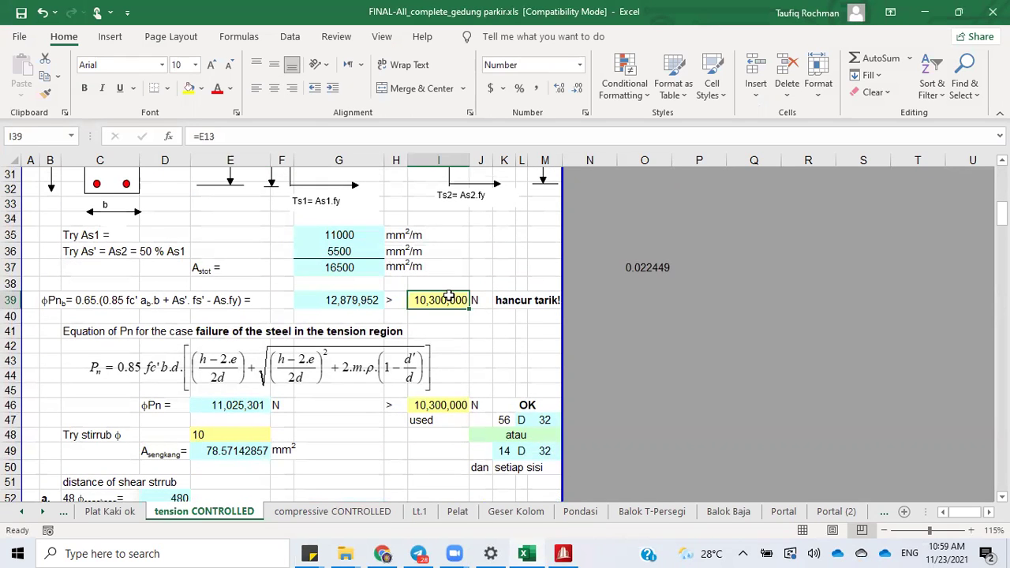
pyautogui.click(332, 511)
pyautogui.scroll(6, 528, 332)
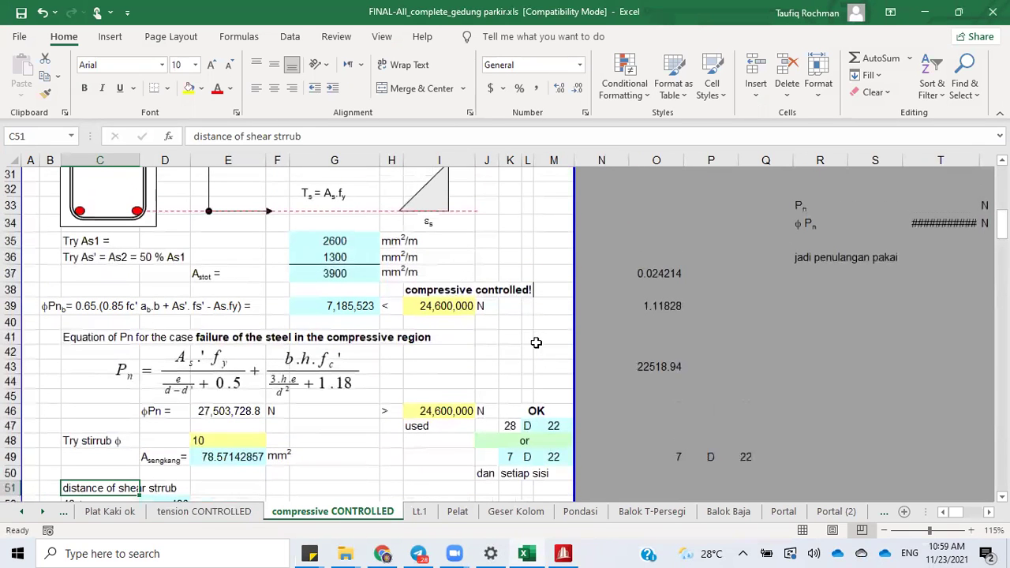
pyautogui.click(448, 285)
pyautogui.rightClick(447, 285)
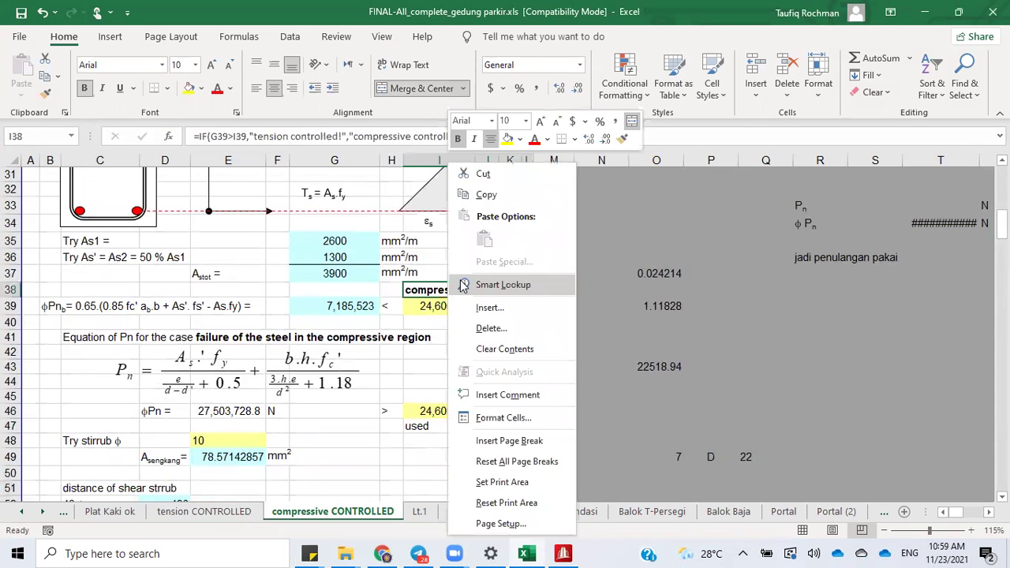
pyautogui.click(486, 195)
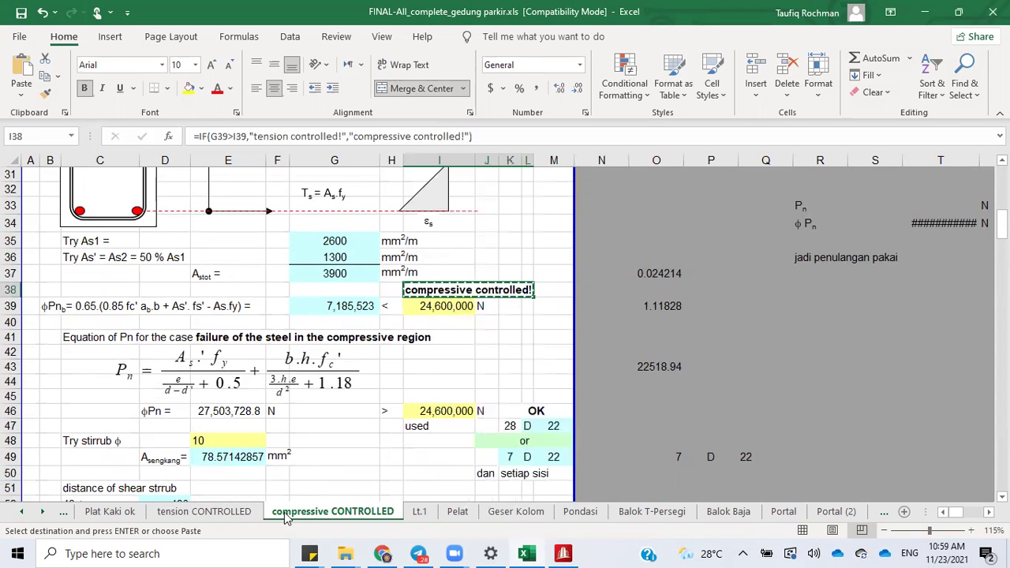
# Step: Paste the copied check formula into I38 of the tension CONTROLLED sheet and clear the "hancur tarik!" label from K39
pyautogui.click(237, 513)
pyautogui.click(454, 283)
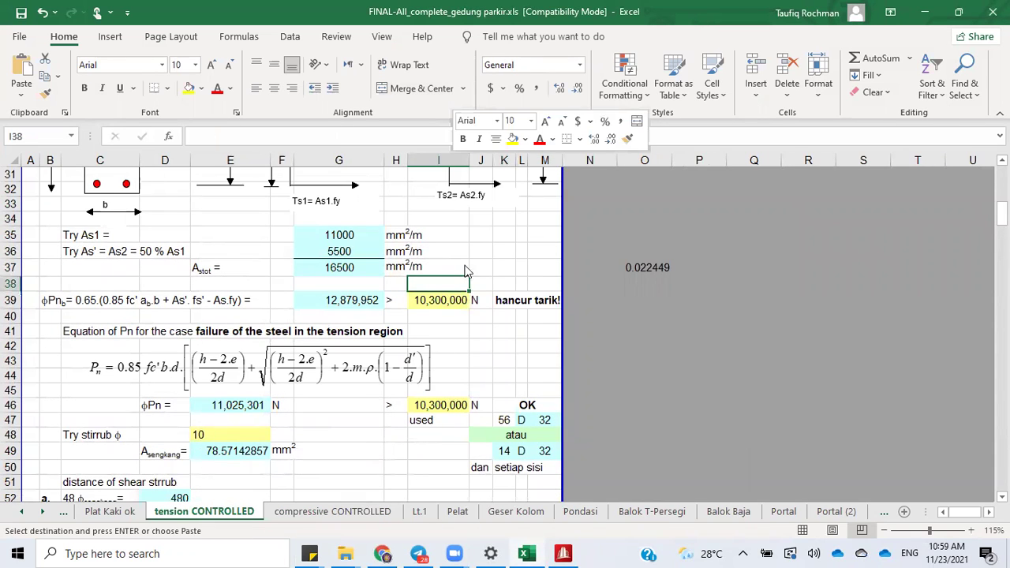
pyautogui.rightClick(467, 281)
pyautogui.click(486, 240)
pyautogui.click(509, 300)
pyautogui.hotkey('ctrl', 'v')
pyautogui.hotkey('ctrl', 'z')
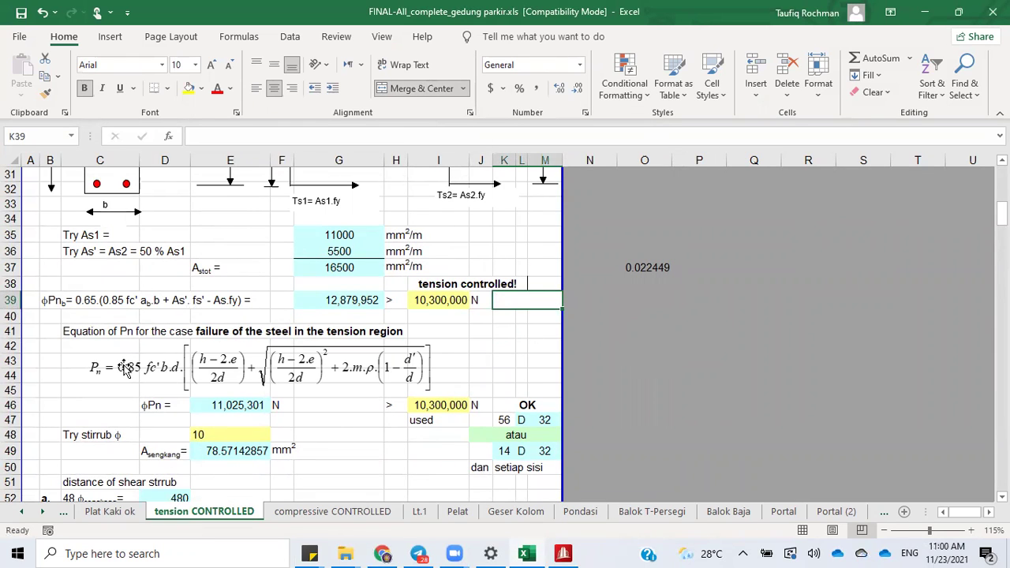
# Step: Compare the Pn failure equations on the tension CONTROLLED and compressive CONTROLLED sheets, ending on the tension CONTROLLED sheet
pyautogui.click(230, 377)
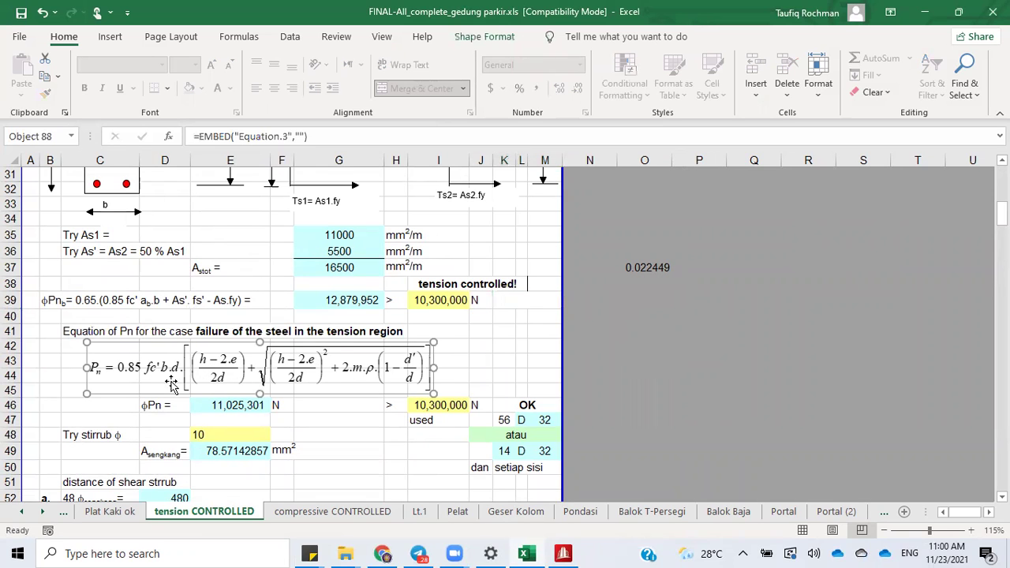
pyautogui.click(439, 285)
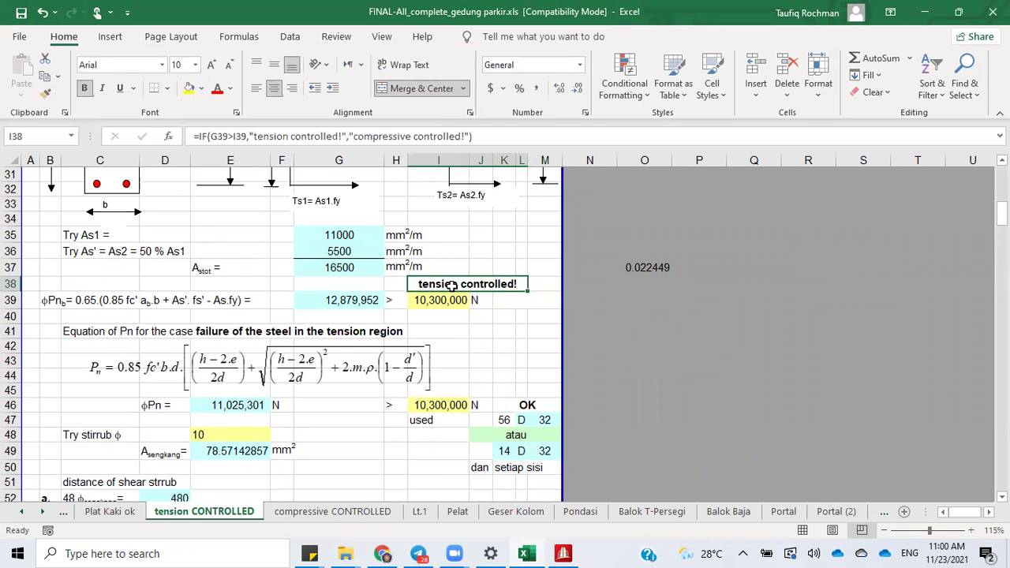
pyautogui.click(333, 511)
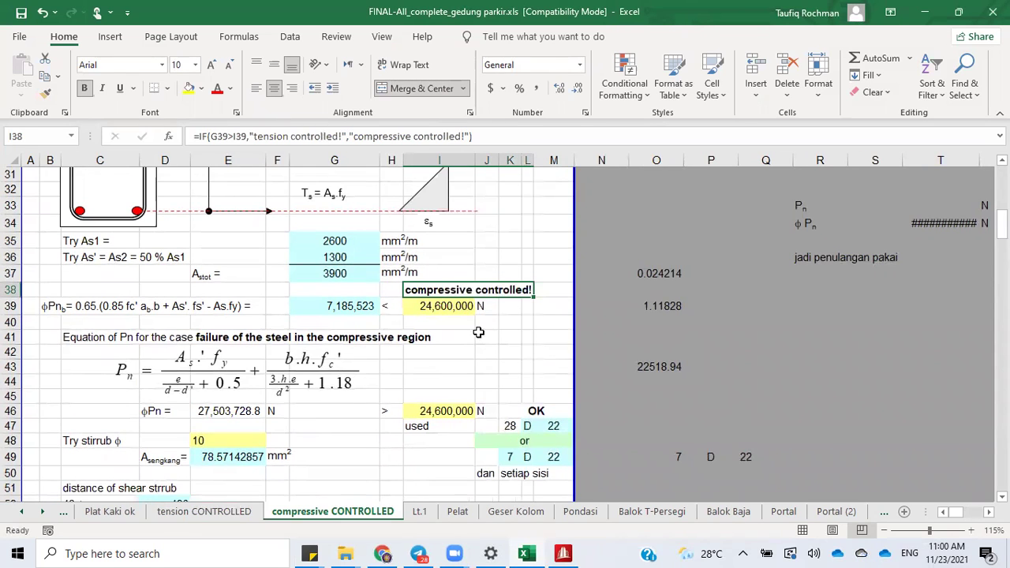
pyautogui.click(217, 374)
pyautogui.click(388, 371)
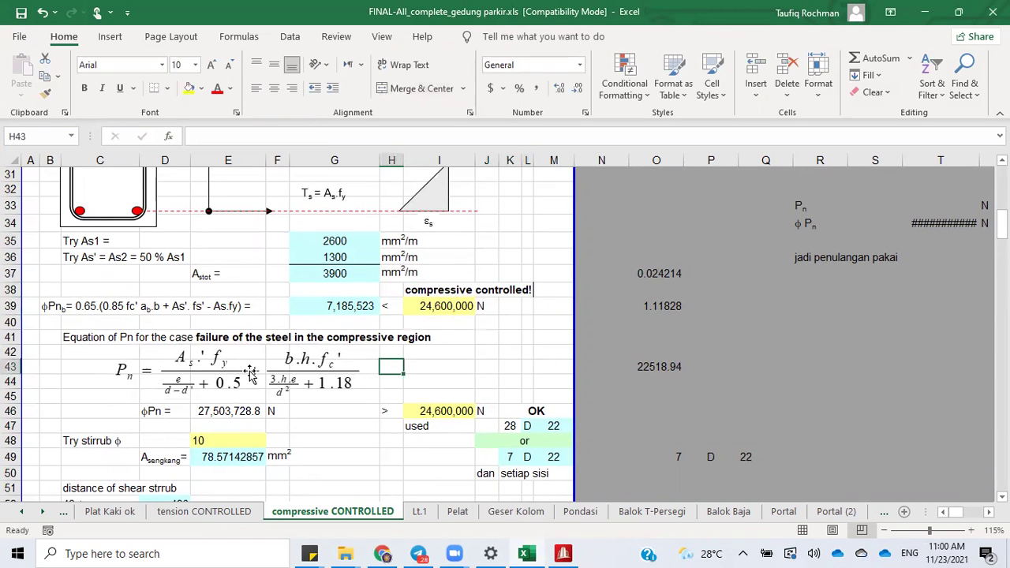
pyautogui.click(249, 374)
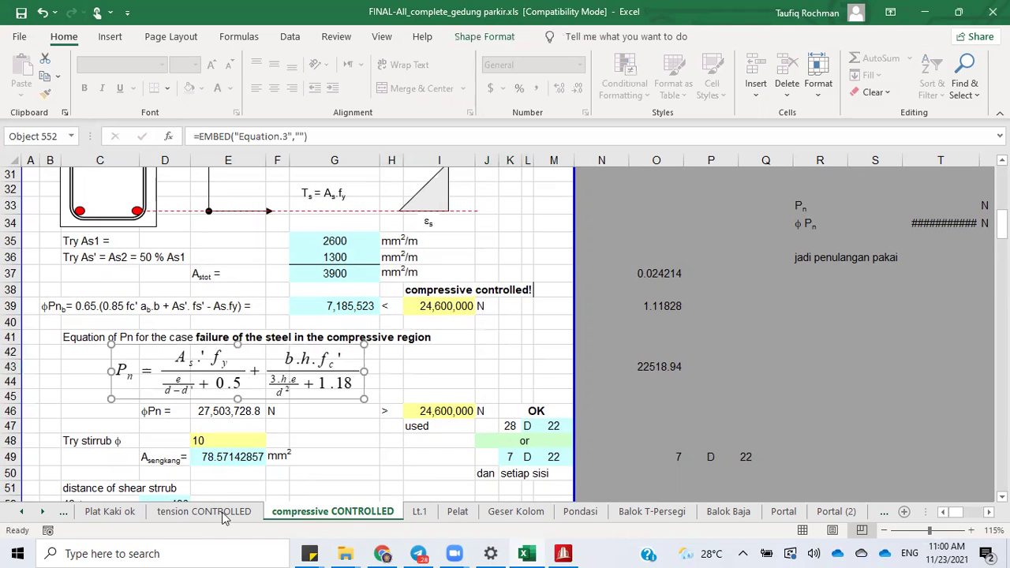
pyautogui.click(203, 512)
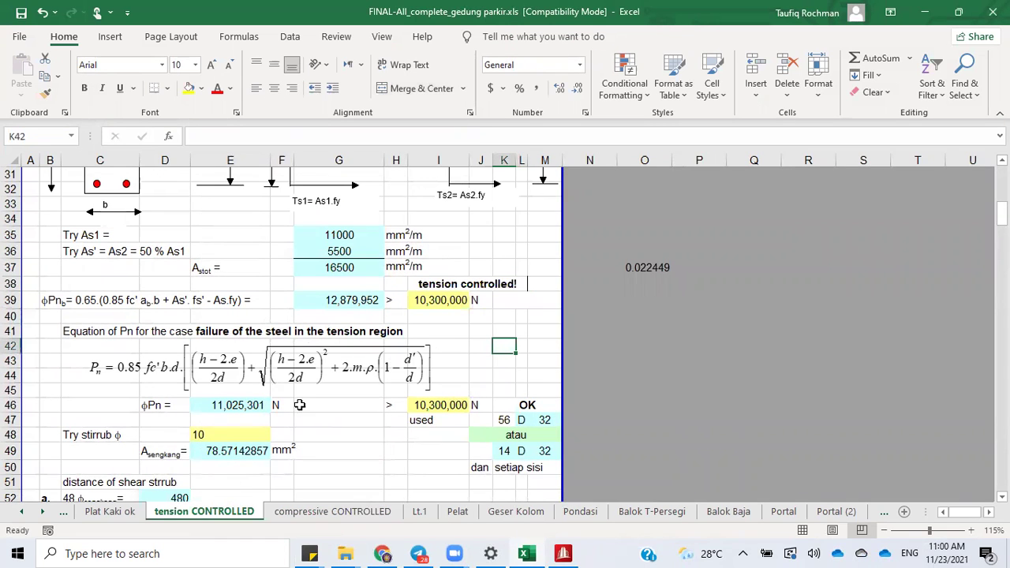
# Step: Try a tension reinforcement area As1 of 8000 mm²/m in G35, and undo the change
pyautogui.moveTo(1002, 215); pyautogui.dragTo(1002, 211)
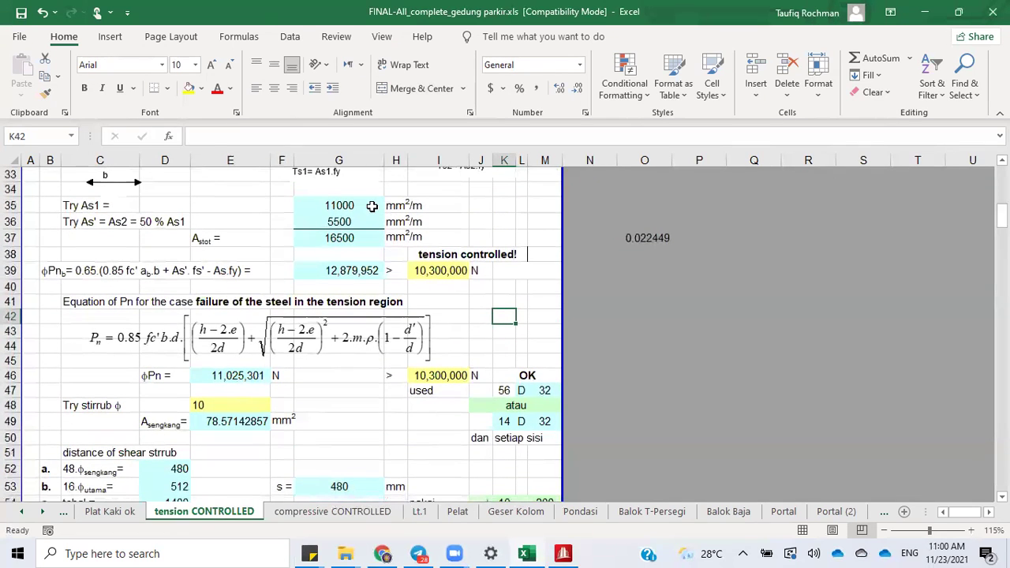
pyautogui.click(340, 221)
pyautogui.click(352, 204)
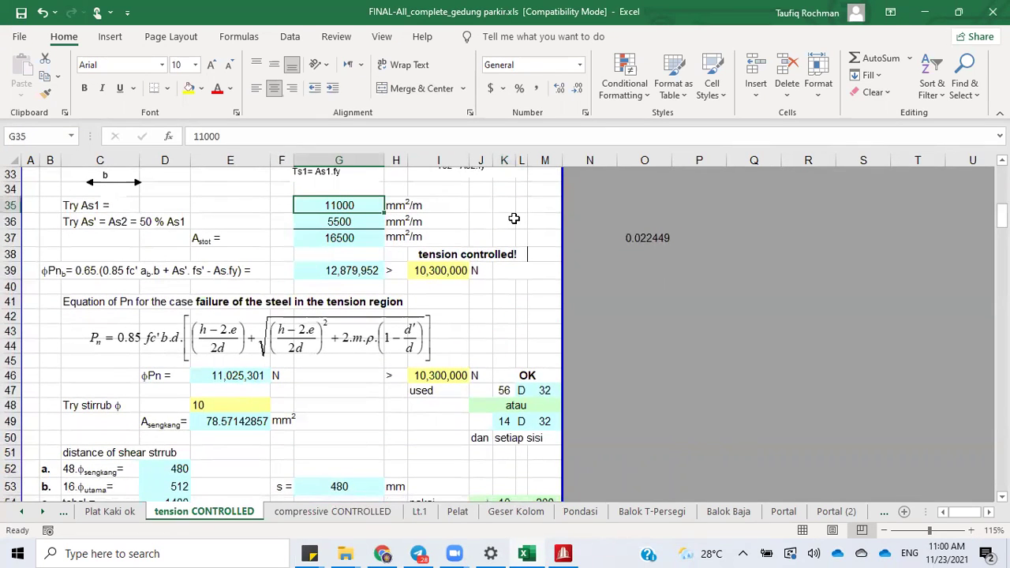
pyautogui.write('8')
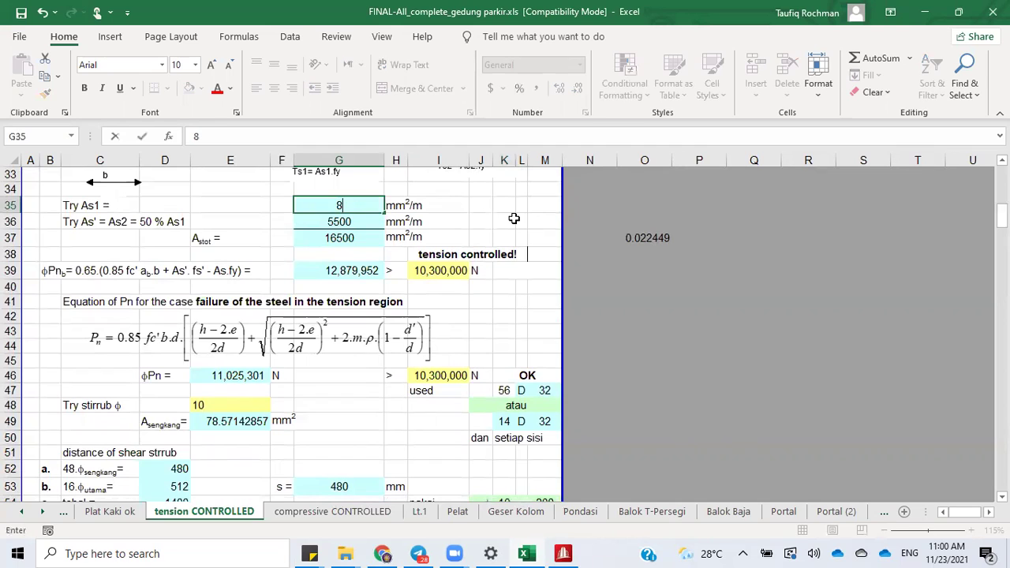
pyautogui.write('000')
pyautogui.press('Return')
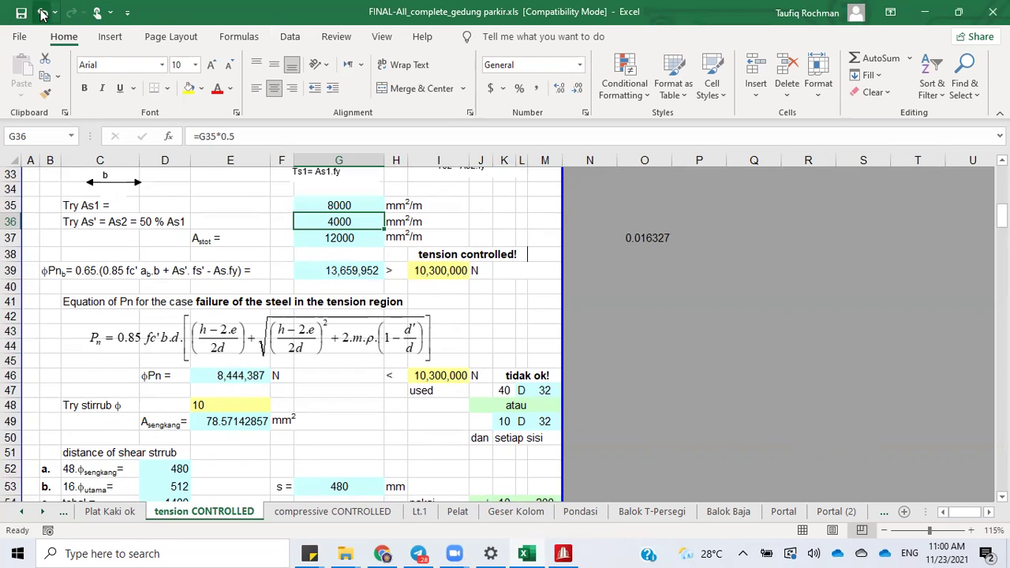
pyautogui.hotkey('ctrl', 'z')
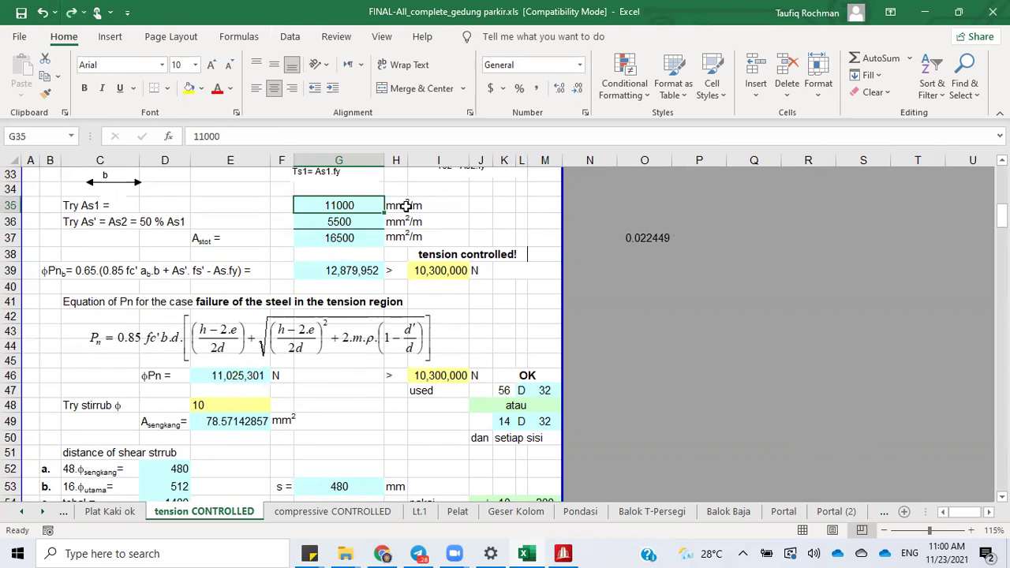
# Step: Try a tension reinforcement area As1 of 10000 mm²/m in G35, and set it back to 11000
pyautogui.write('10000')
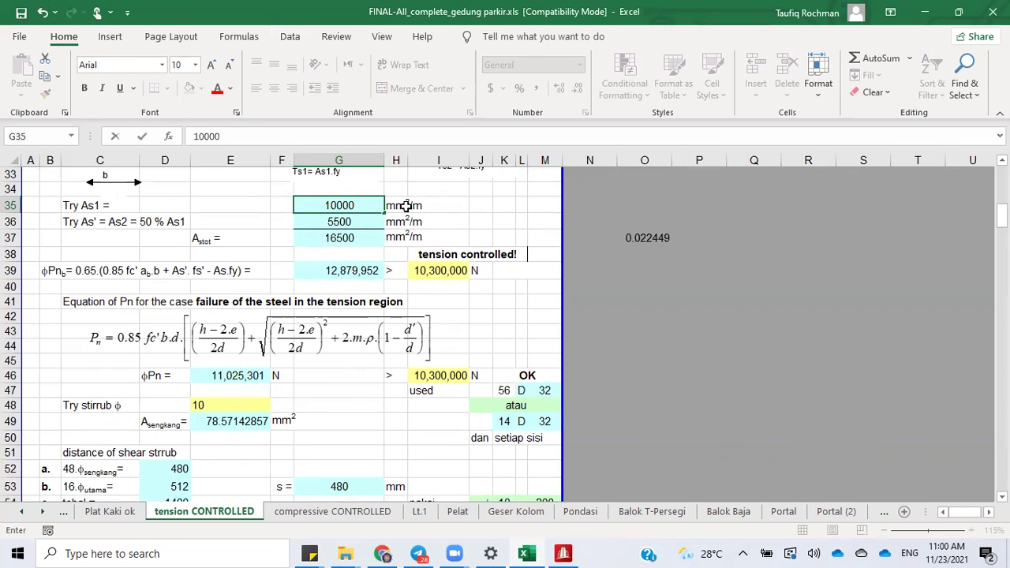
pyautogui.press('Return')
pyautogui.click(343, 203)
pyautogui.write('11')
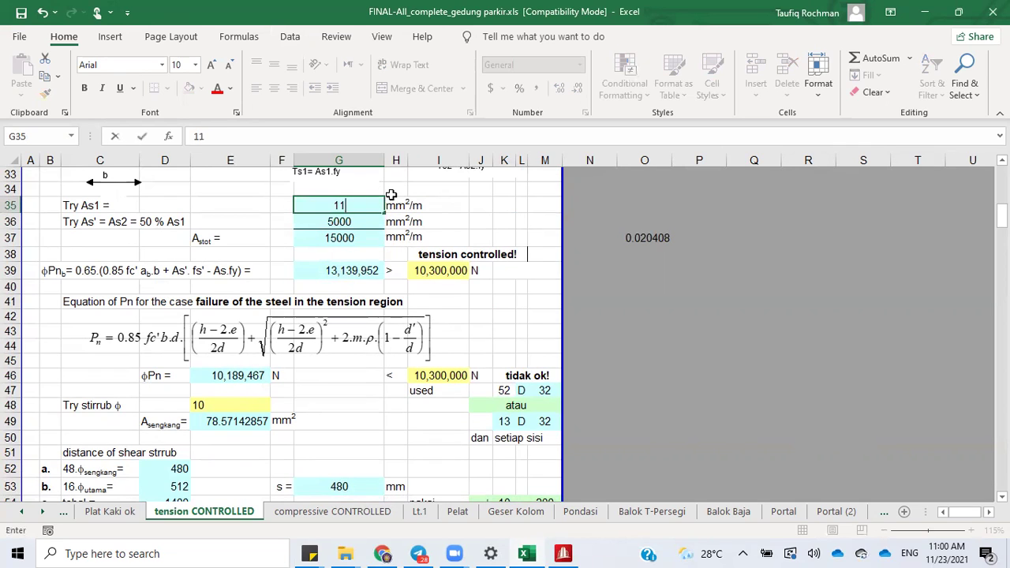
pyautogui.write('000')
pyautogui.press('Return')
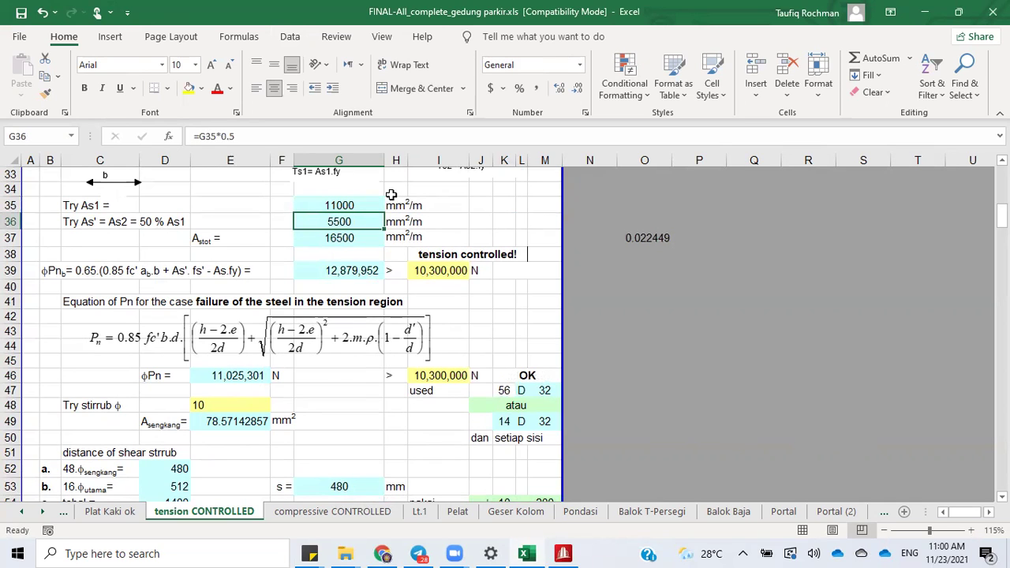
# Step: Change the capacity check messages in K46's IF formula to "OK, adequate" and "not adequate!"
pyautogui.click(524, 376)
pyautogui.doubleClick(553, 376)
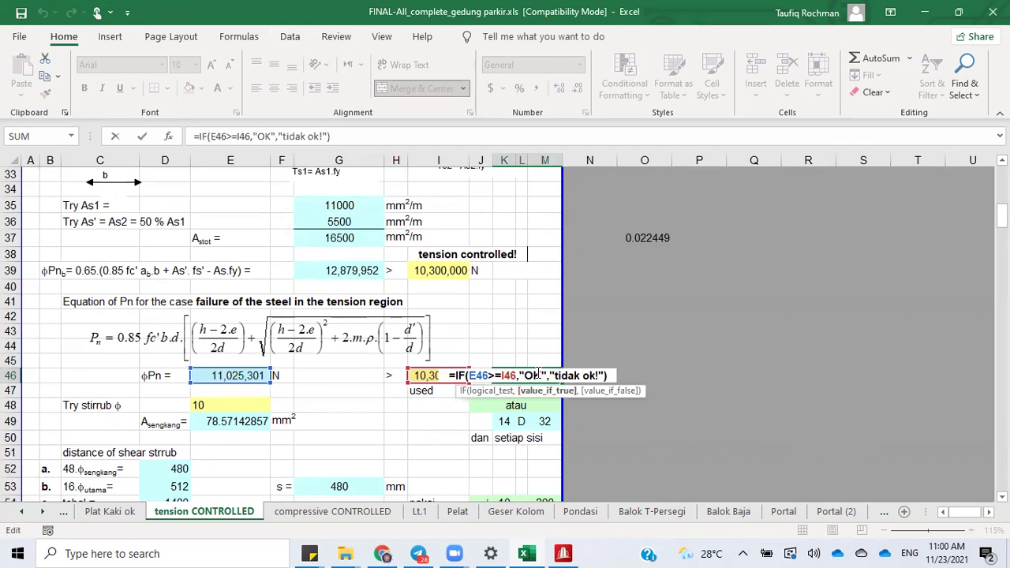
pyautogui.moveTo(556, 377); pyautogui.dragTo(597, 377)
pyautogui.write('i')
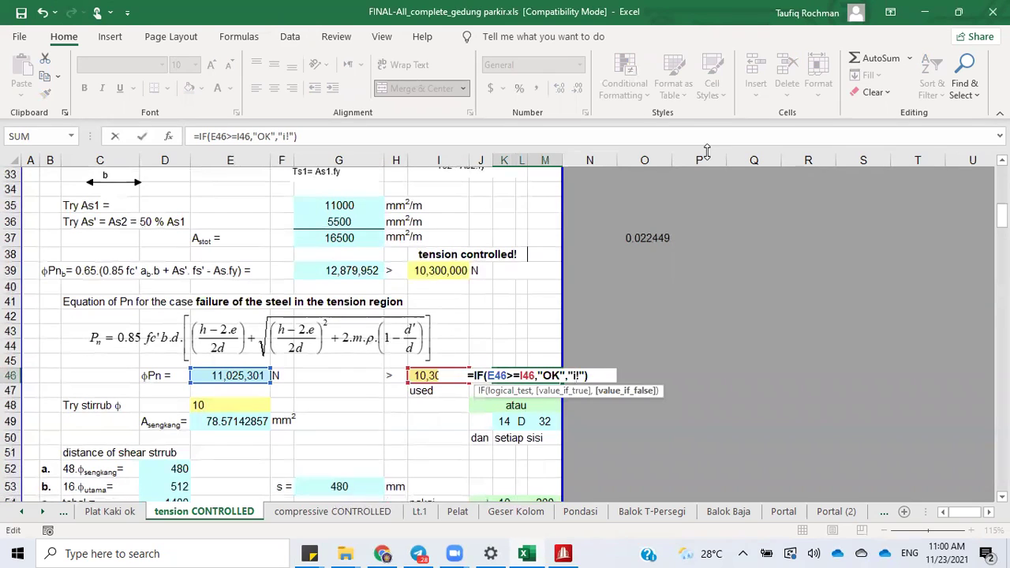
pyautogui.write('ot ad')
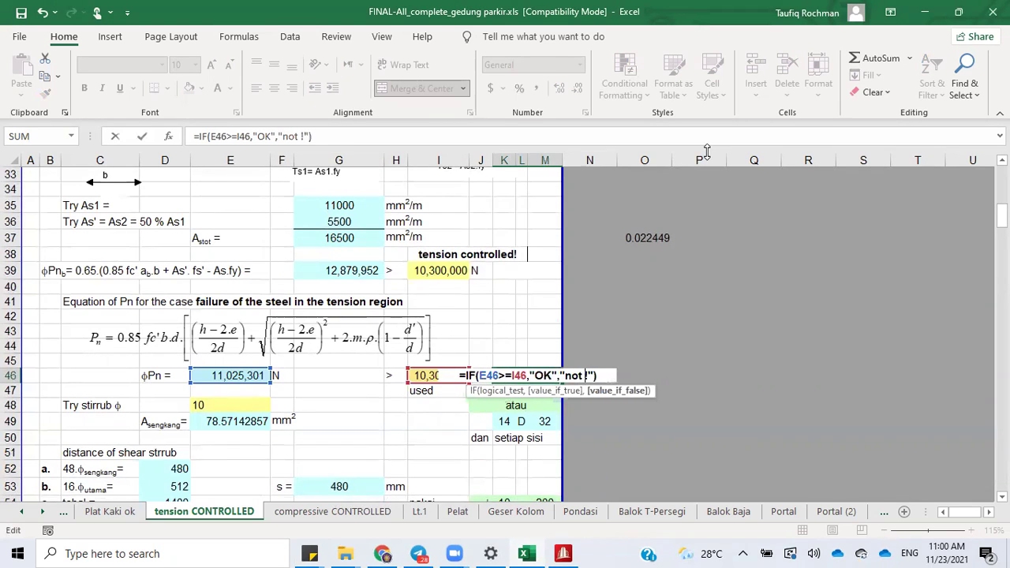
pyautogui.write('equate')
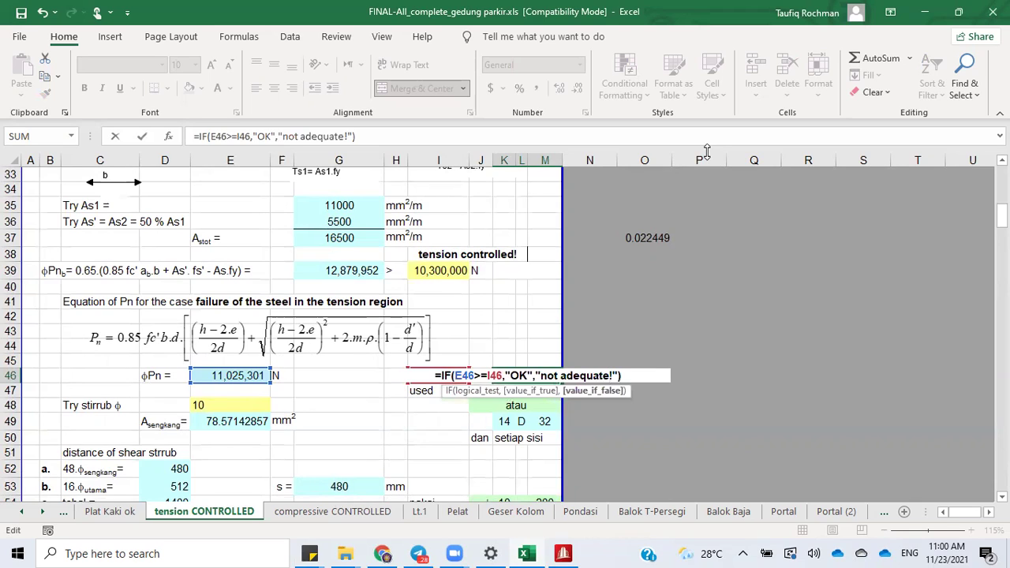
pyautogui.press('Left')
pyautogui.press('Left')
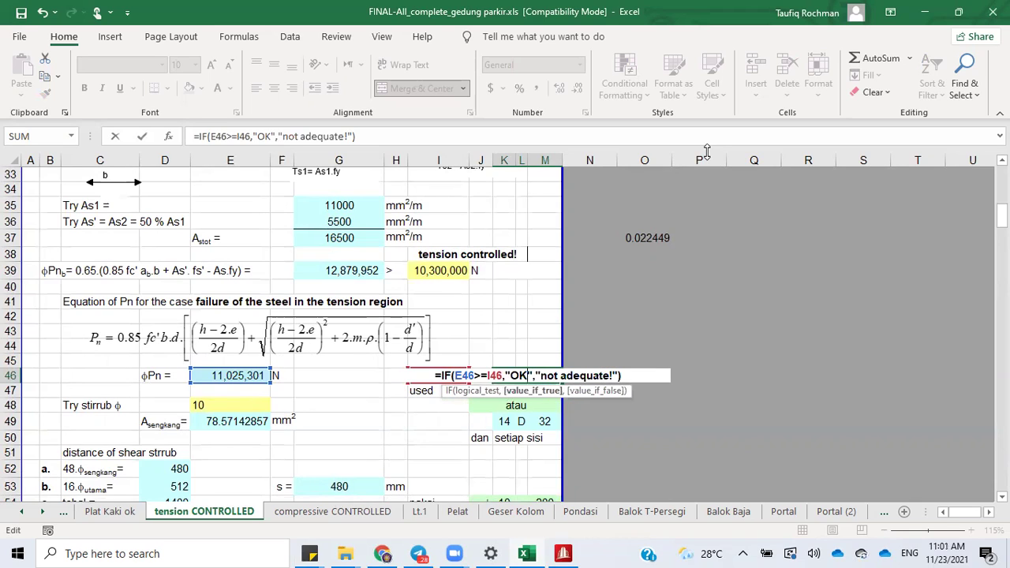
pyautogui.write(', adequa')
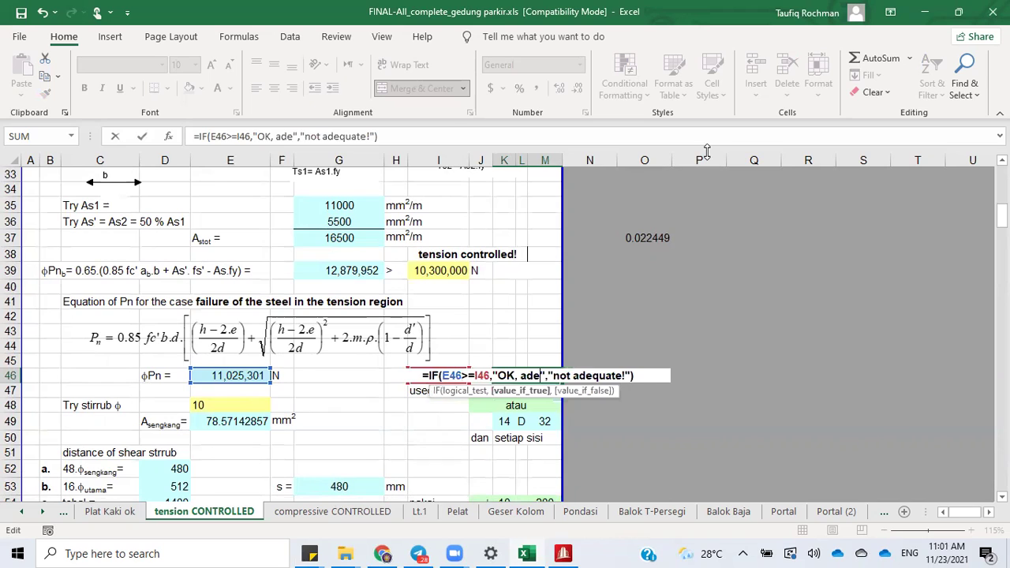
pyautogui.write('te')
pyautogui.press('Return')
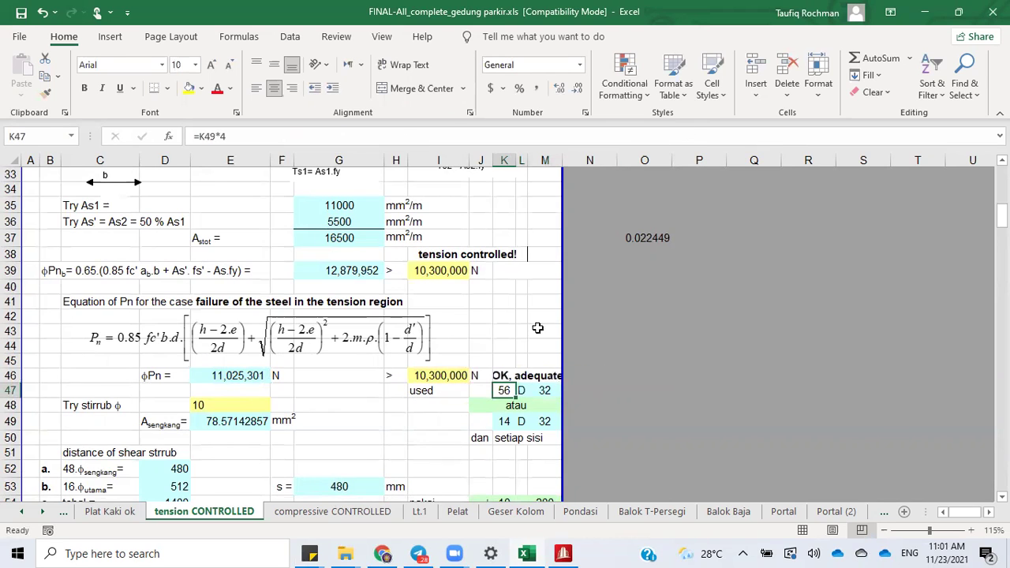
# Step: Adjust the widths of the columns around K46 so the adequacy message fits in its merged cell
pyautogui.click(512, 375)
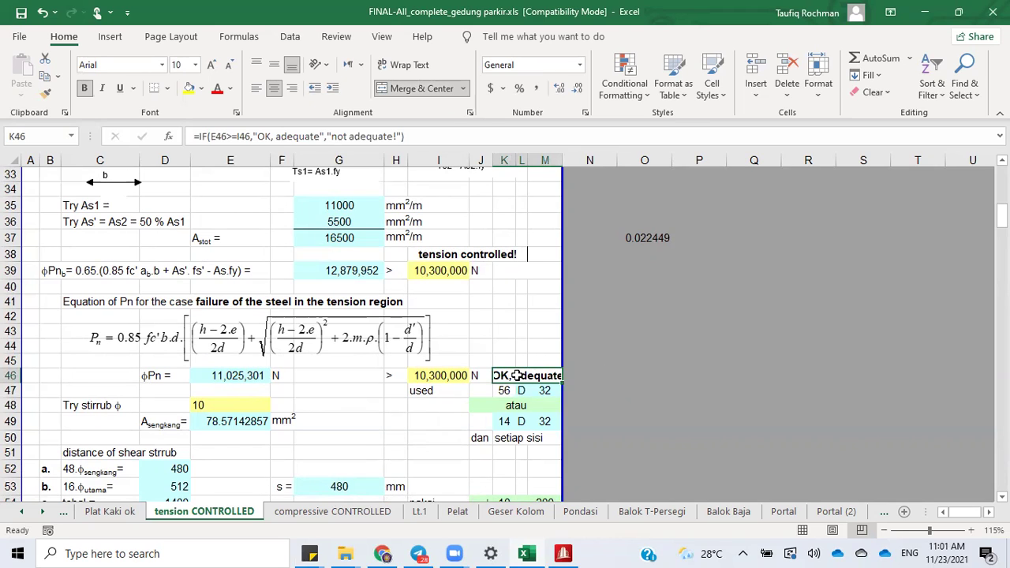
pyautogui.moveTo(562, 168); pyautogui.dragTo(571, 167)
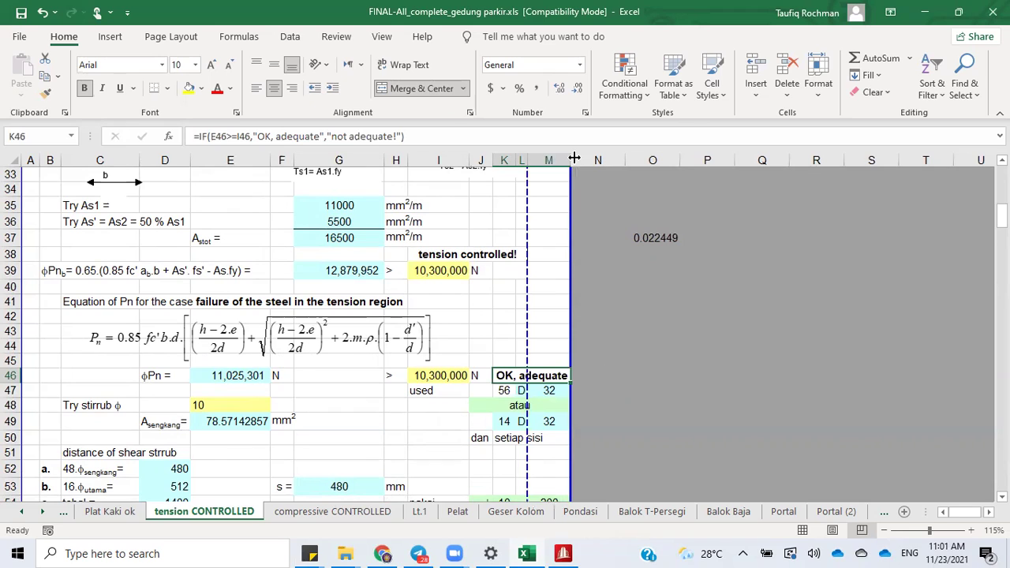
pyautogui.moveTo(565, 161); pyautogui.dragTo(554, 161)
pyautogui.moveTo(489, 164); pyautogui.dragTo(514, 161)
pyautogui.click(687, 329)
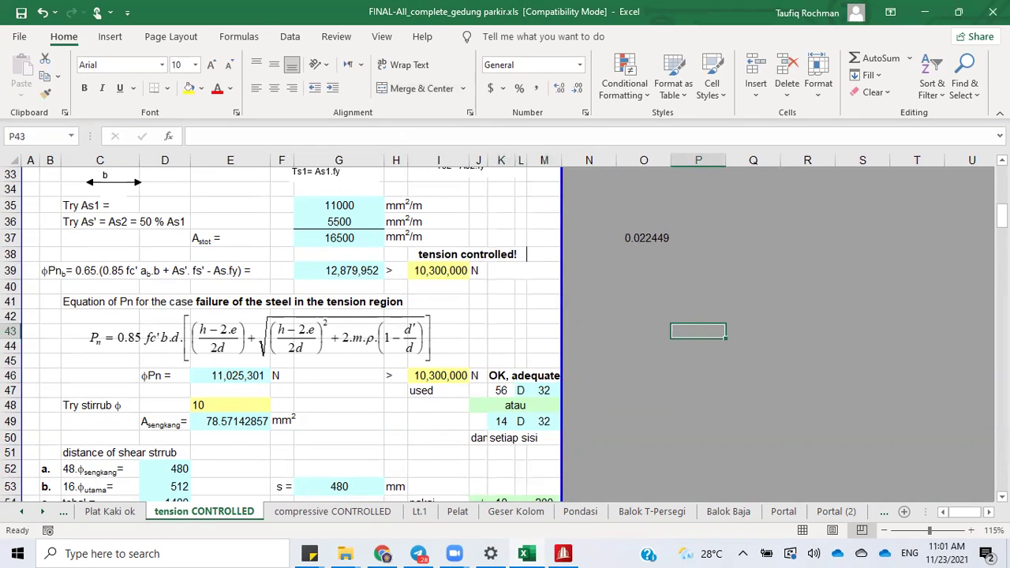
# Step: Enter the total bar count formula =K49*4 in K47
pyautogui.scroll(-1, 986, 491)
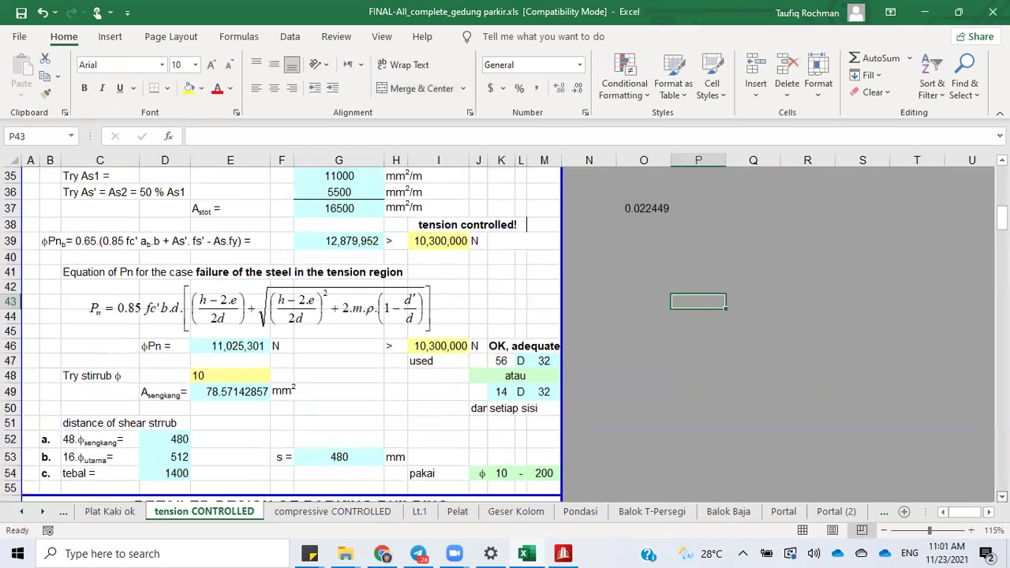
pyautogui.scroll(-1, 480, 393)
pyautogui.click(517, 327)
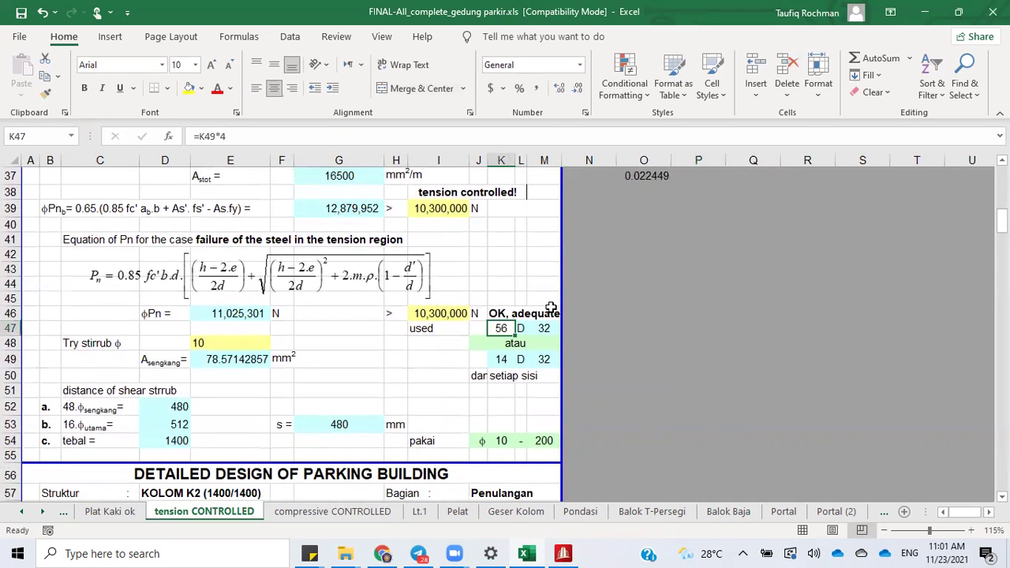
pyautogui.write('=')
pyautogui.click(502, 360)
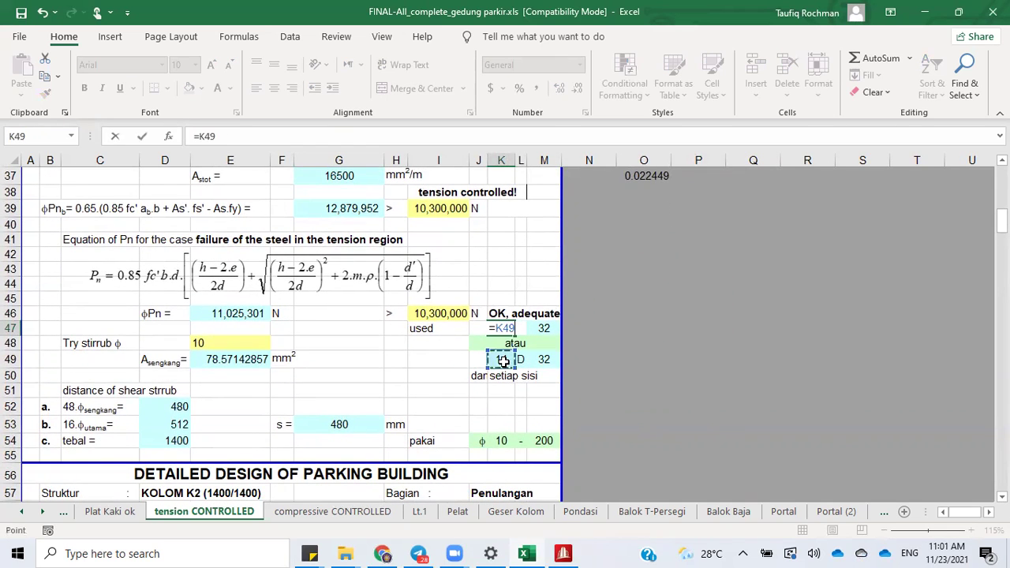
pyautogui.write('*4')
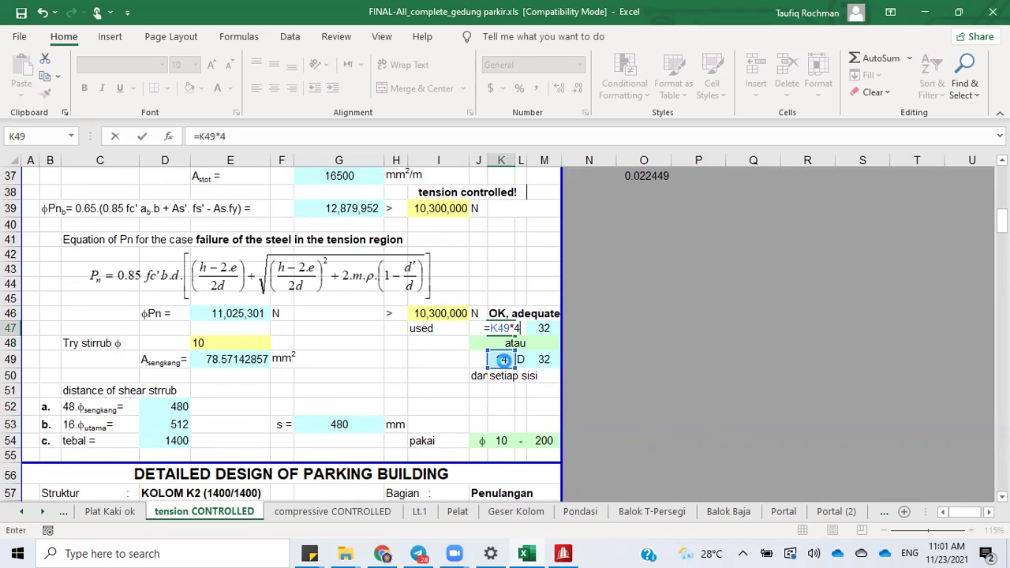
pyautogui.press('Return')
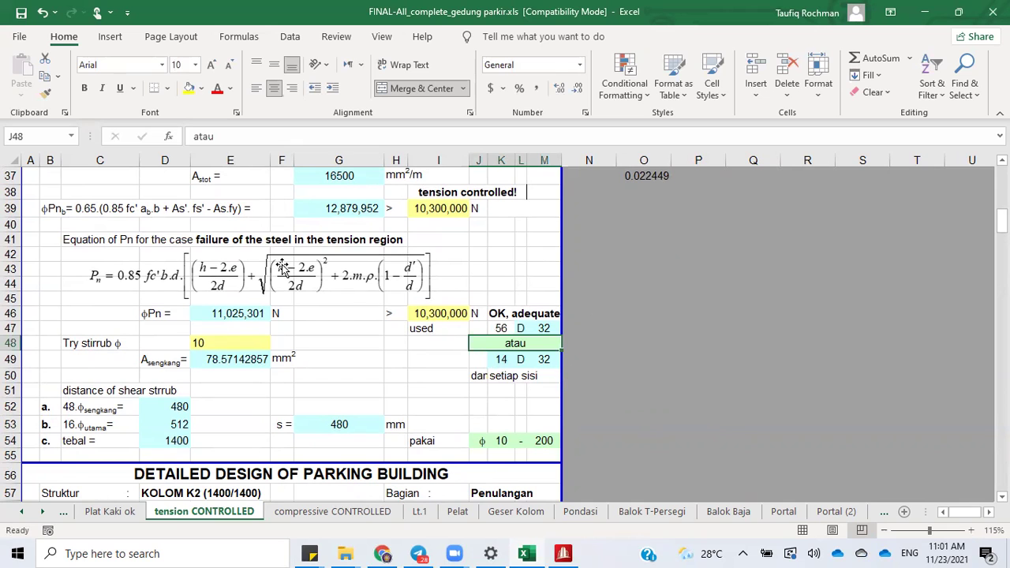
# Step: Examine the section diagram on the tension CONTROLLED sheet and column K1's reinforcement drawing on the Tabel Gambar Portal sheet
pyautogui.scroll(2, 899, 196)
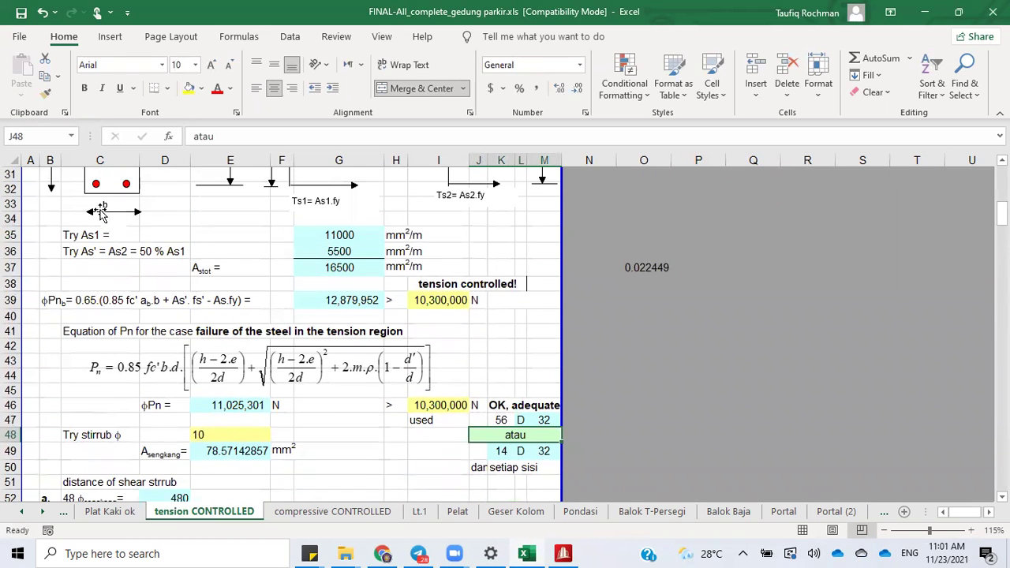
pyautogui.scroll(3, 89, 262)
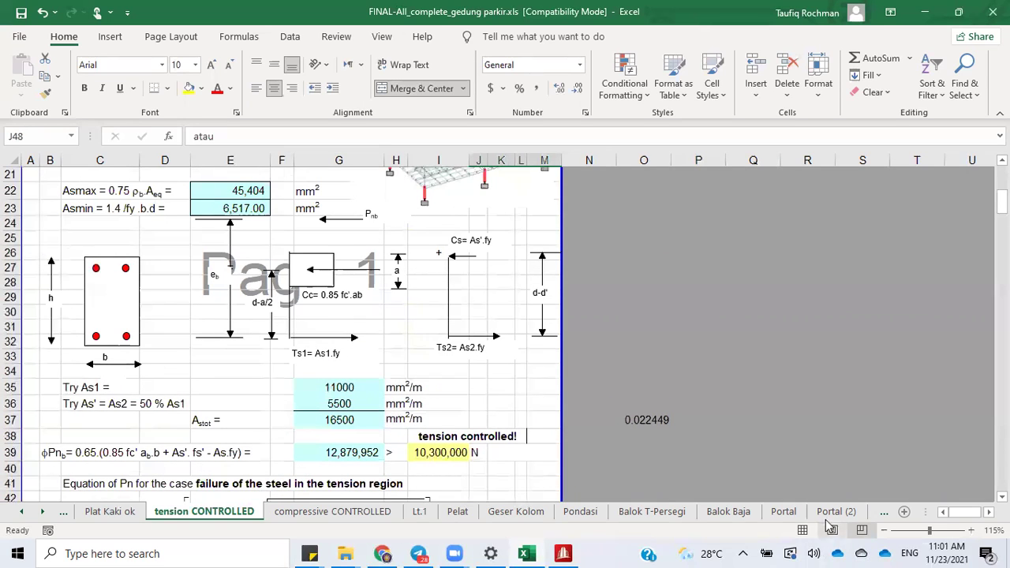
pyautogui.click(42, 512)
pyautogui.click(42, 513)
pyautogui.click(773, 512)
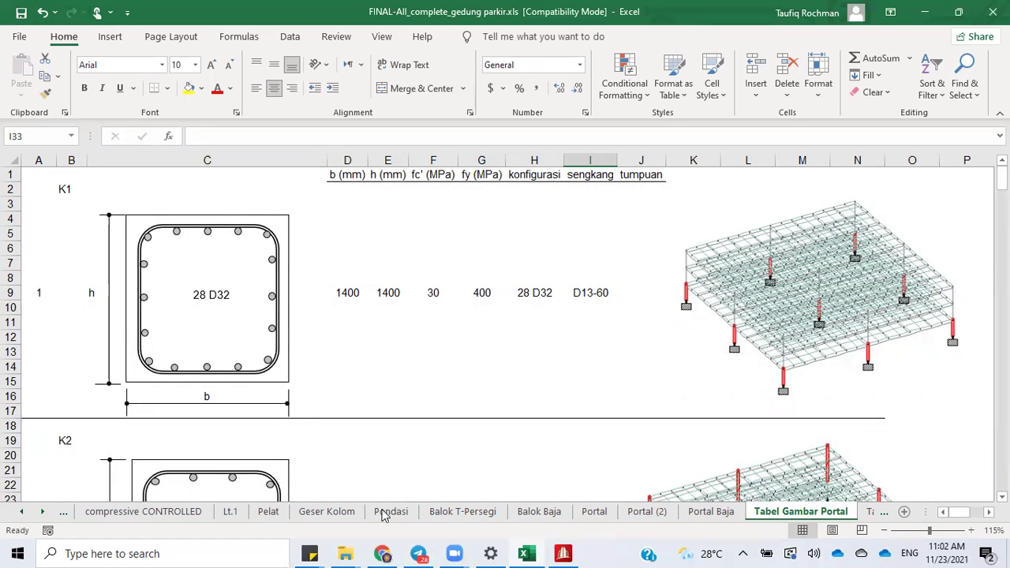
# Step: Return to the tension CONTROLLED sheet and review the stirrup design and the As1 and As' trial rows
pyautogui.click(122, 511)
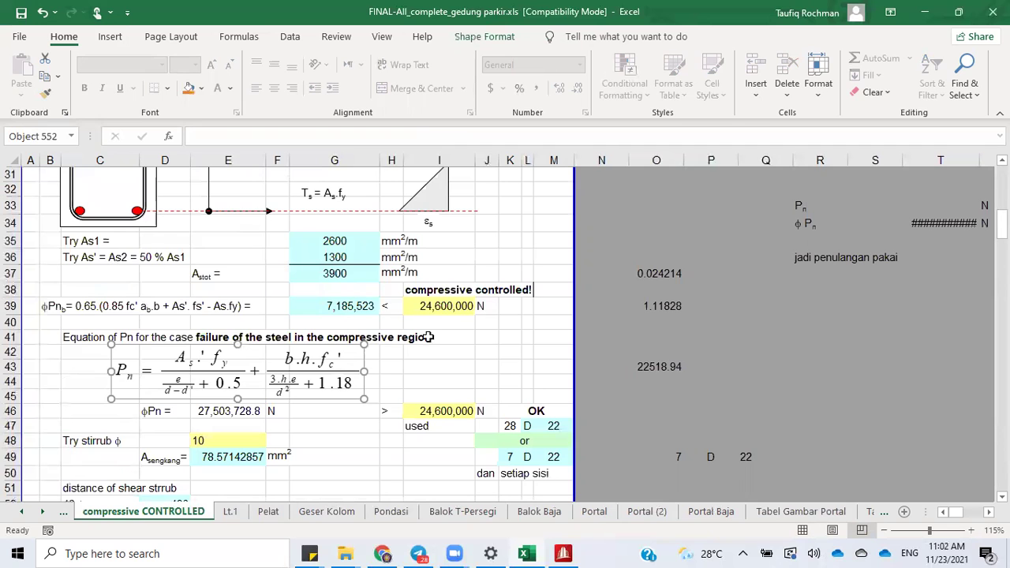
pyautogui.click(27, 513)
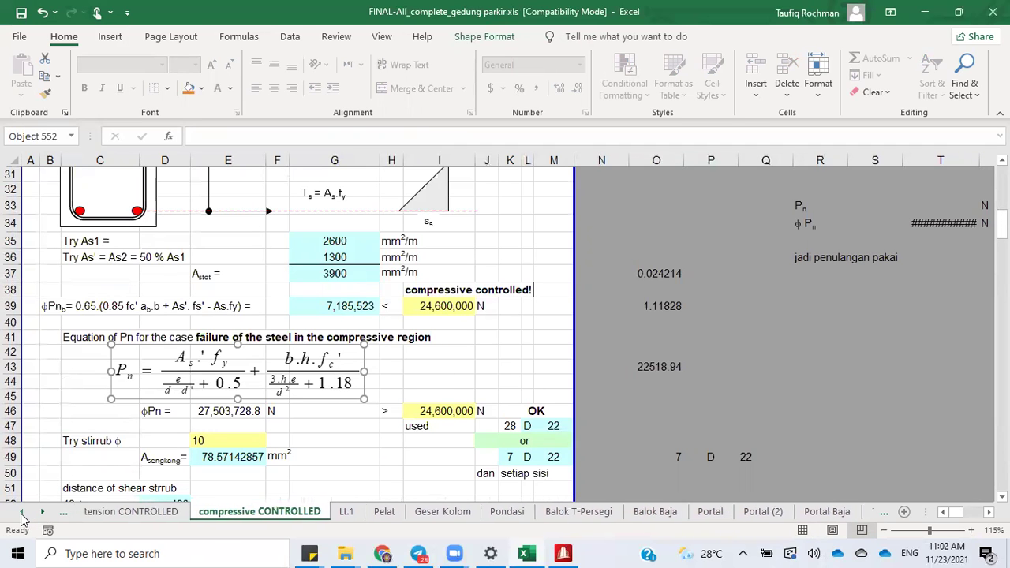
pyautogui.click(133, 512)
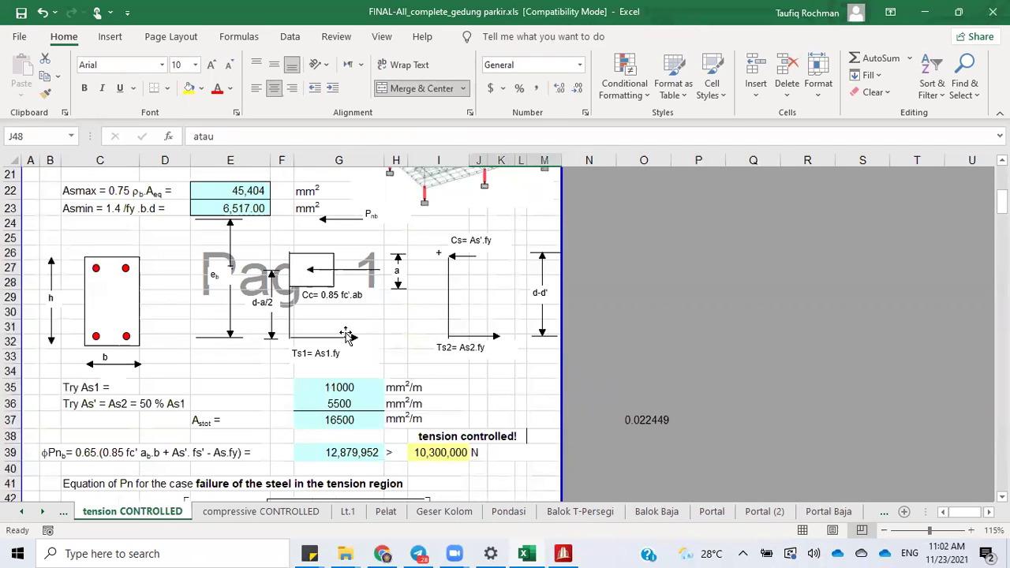
pyautogui.scroll(-5, 330, 335)
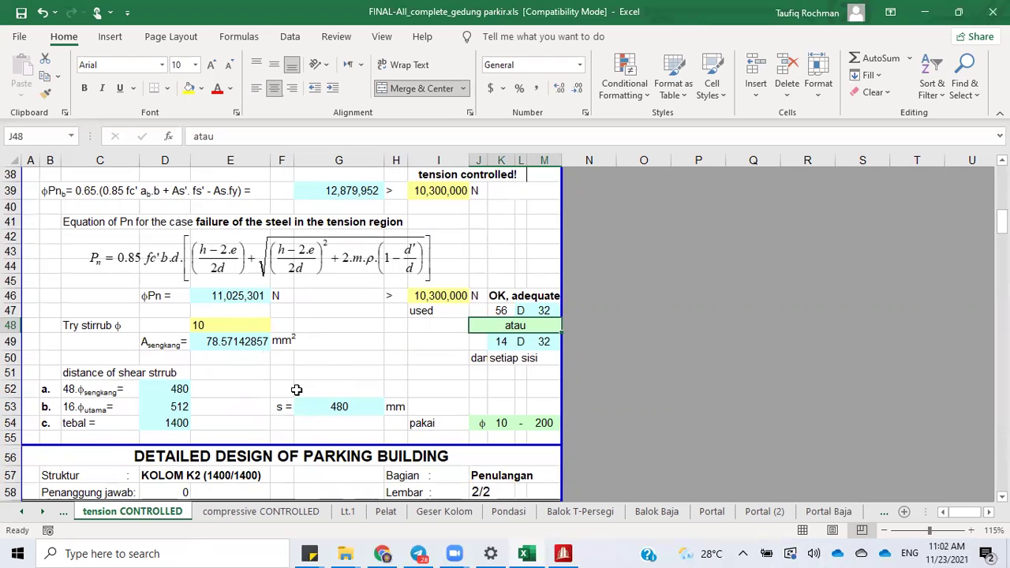
pyautogui.scroll(3, 292, 332)
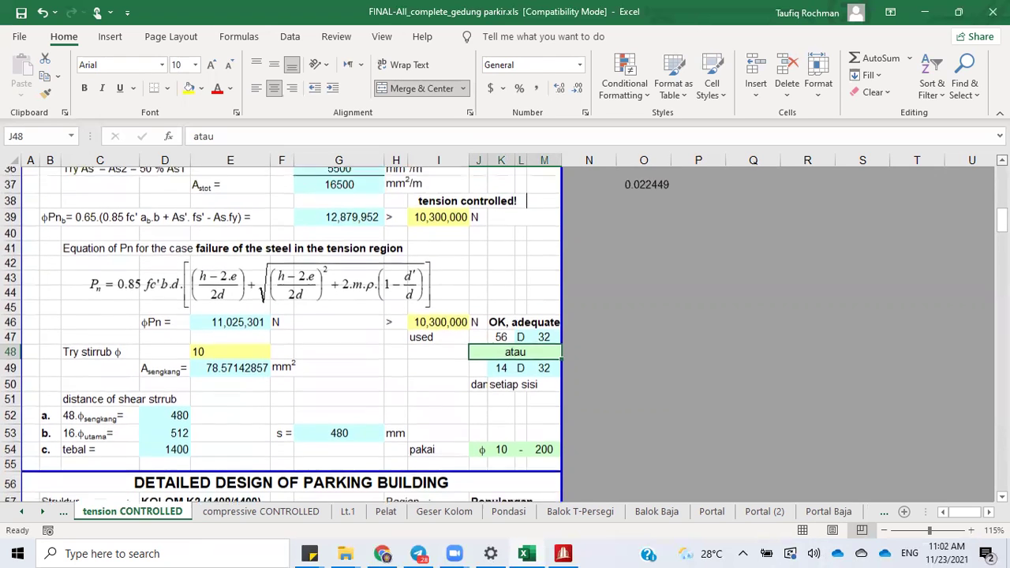
pyautogui.scroll(1, 65, 341)
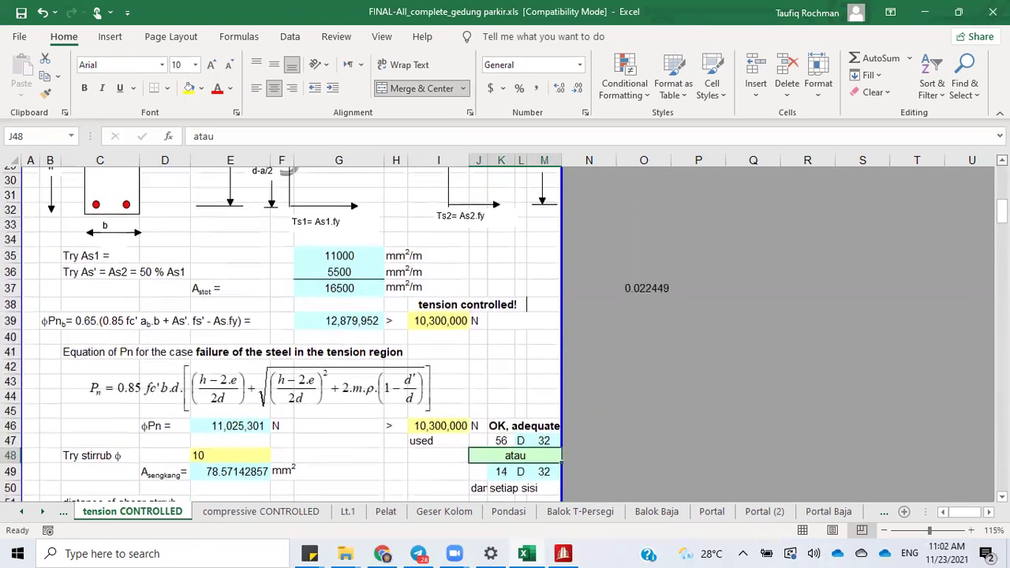
pyautogui.click(76, 295)
pyautogui.click(85, 280)
pyautogui.click(102, 309)
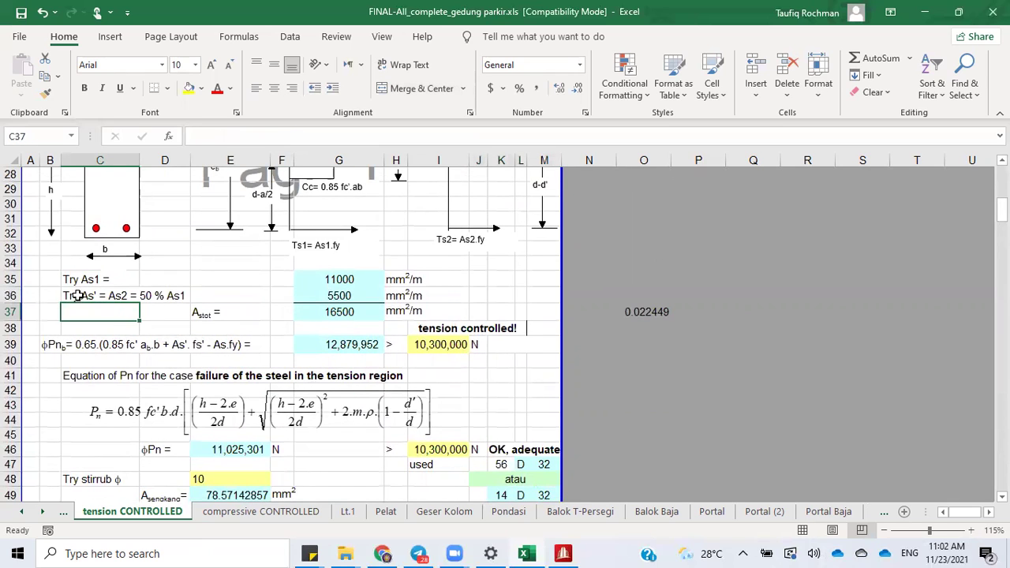
pyautogui.click(79, 297)
pyautogui.click(72, 277)
pyautogui.click(79, 293)
pyautogui.click(73, 279)
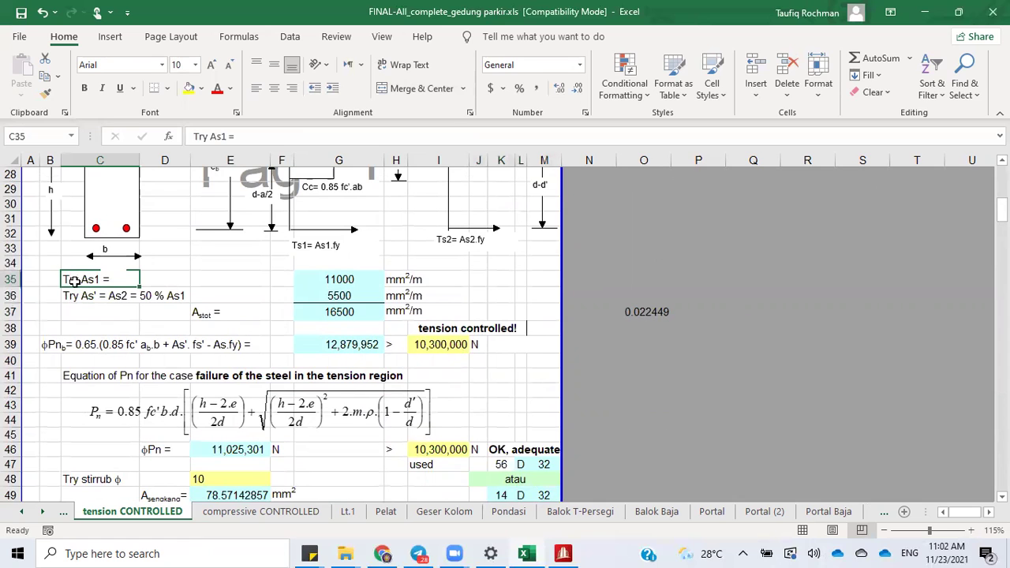
# Step: Compare the column dimensions b and h on the tension CONTROLLED and compressive CONTROLLED sheets, ending on compressive CONTROLLED cell E17
pyautogui.scroll(6, 191, 259)
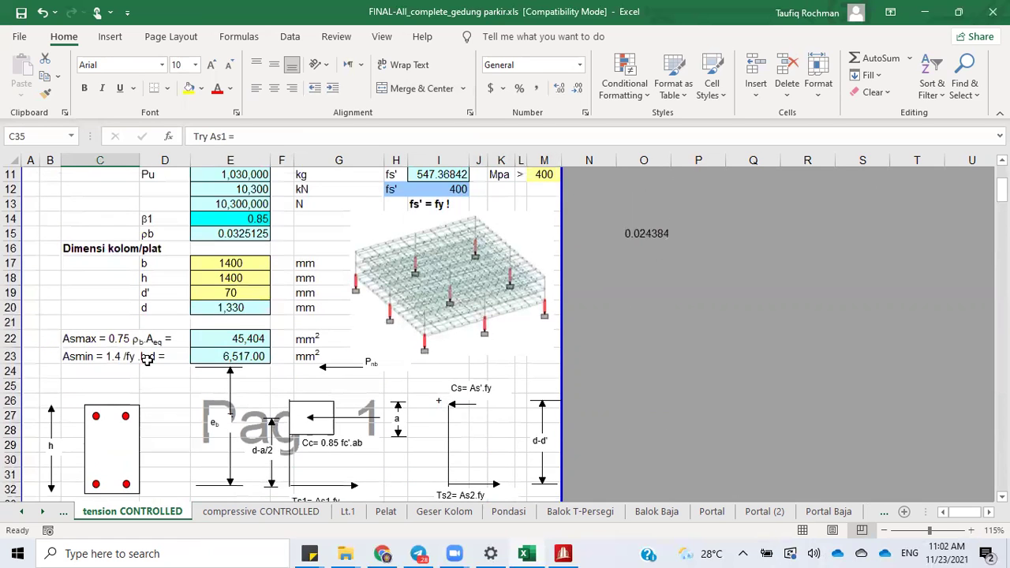
pyautogui.click(238, 262)
pyautogui.click(255, 281)
pyautogui.click(250, 263)
pyautogui.click(265, 512)
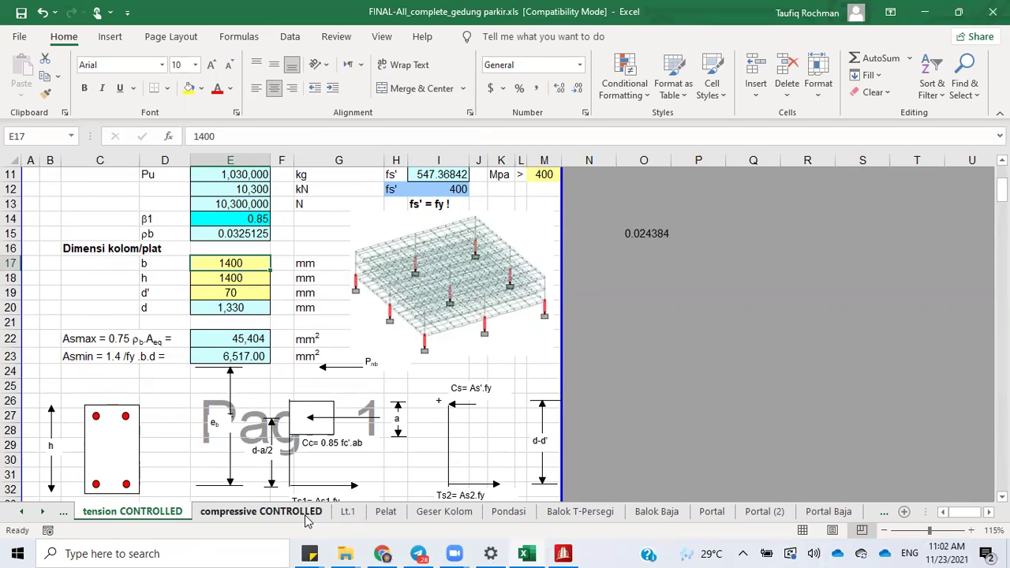
pyautogui.scroll(10, 276, 260)
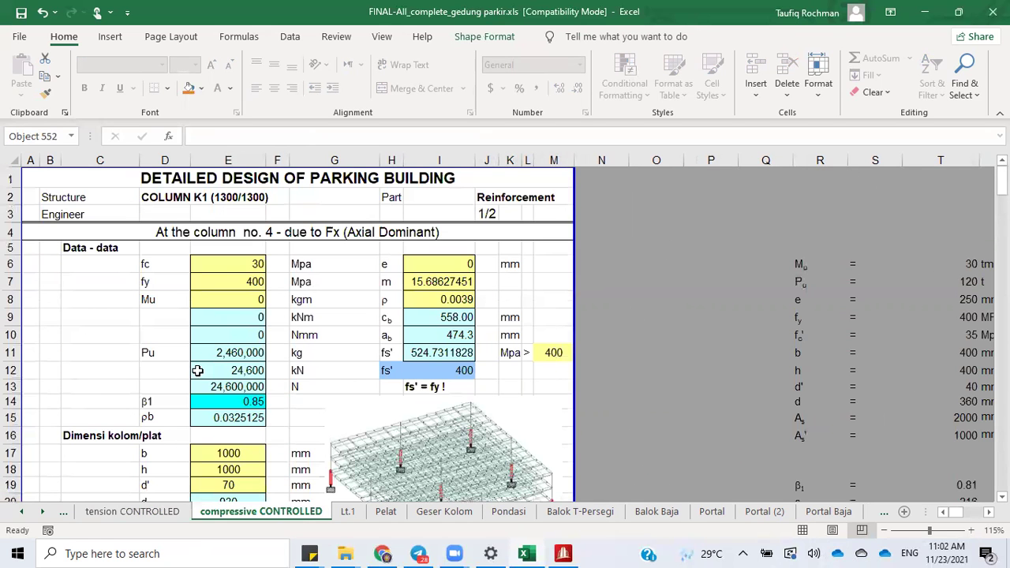
pyautogui.scroll(-6, 274, 325)
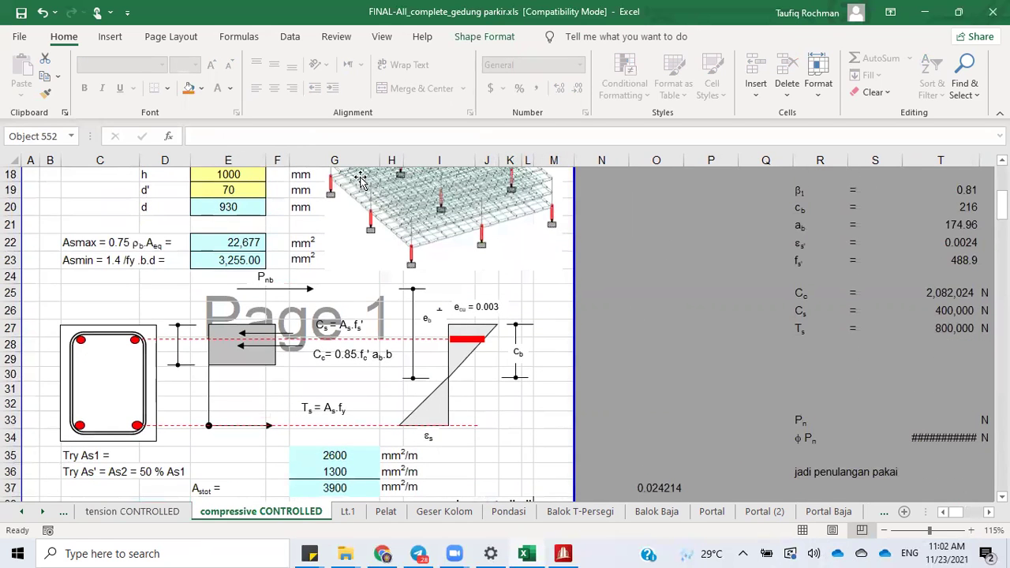
pyautogui.scroll(3, 224, 258)
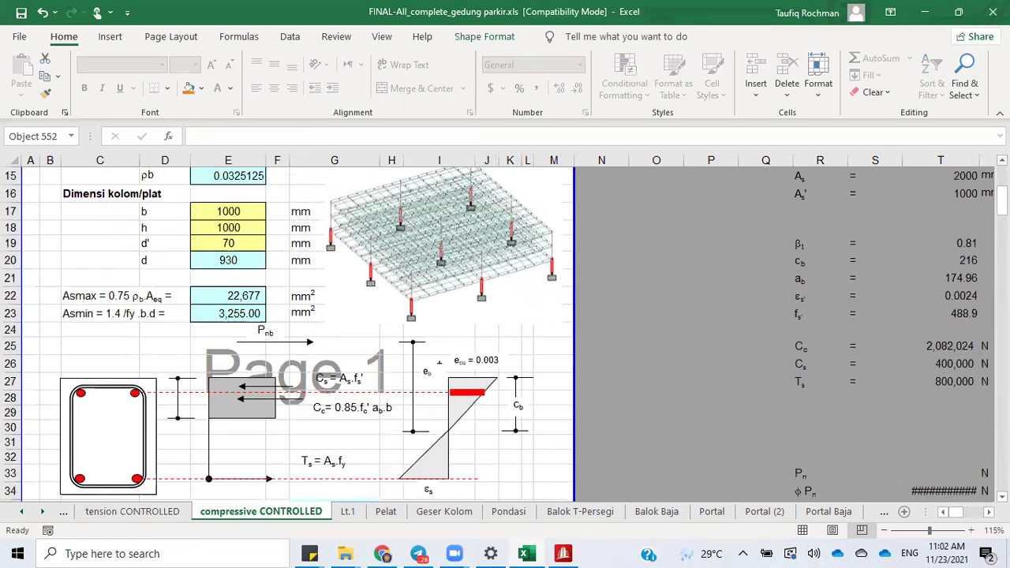
pyautogui.click(223, 258)
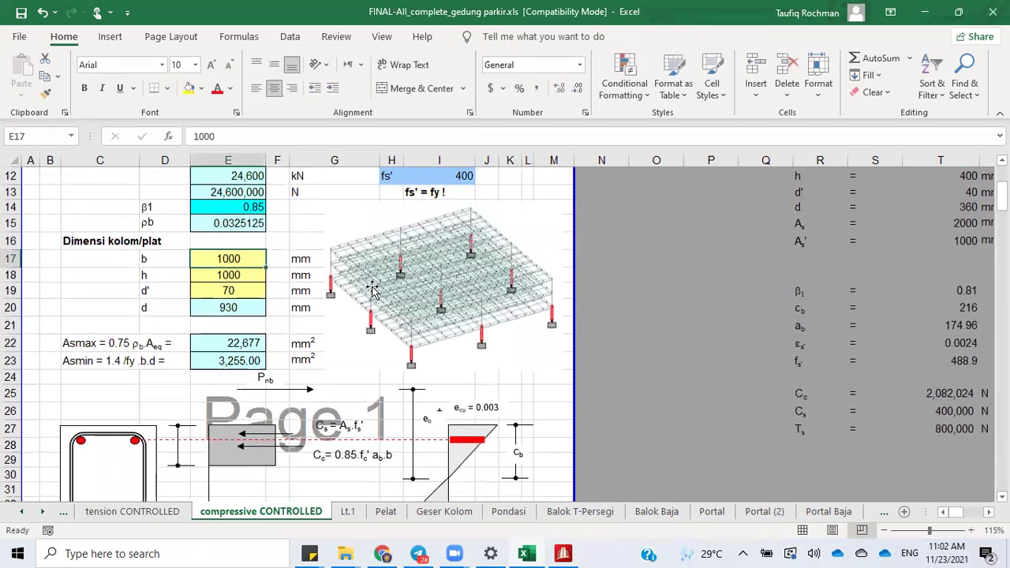
# Step: Set the column dimensions b and h to 1400 mm in E17 and E18 on the compressive CONTROLLED sheet
pyautogui.write('1400')
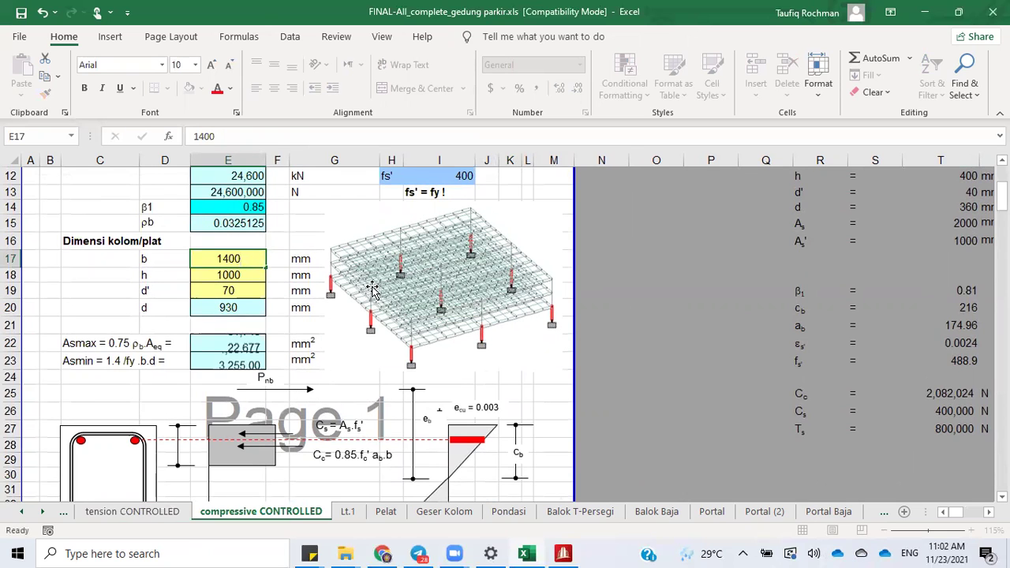
pyautogui.press('Return')
pyautogui.write('1')
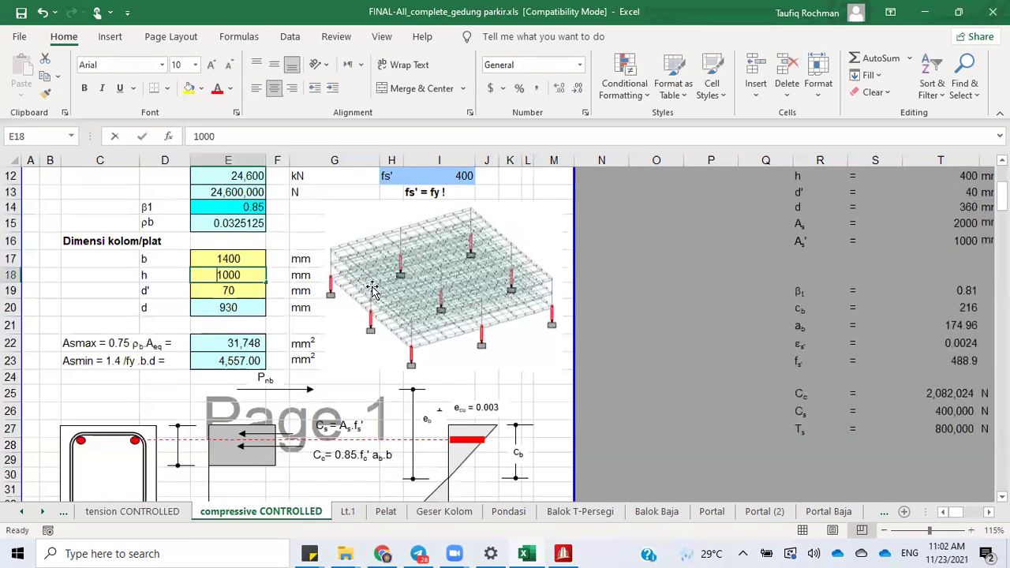
pyautogui.write('30')
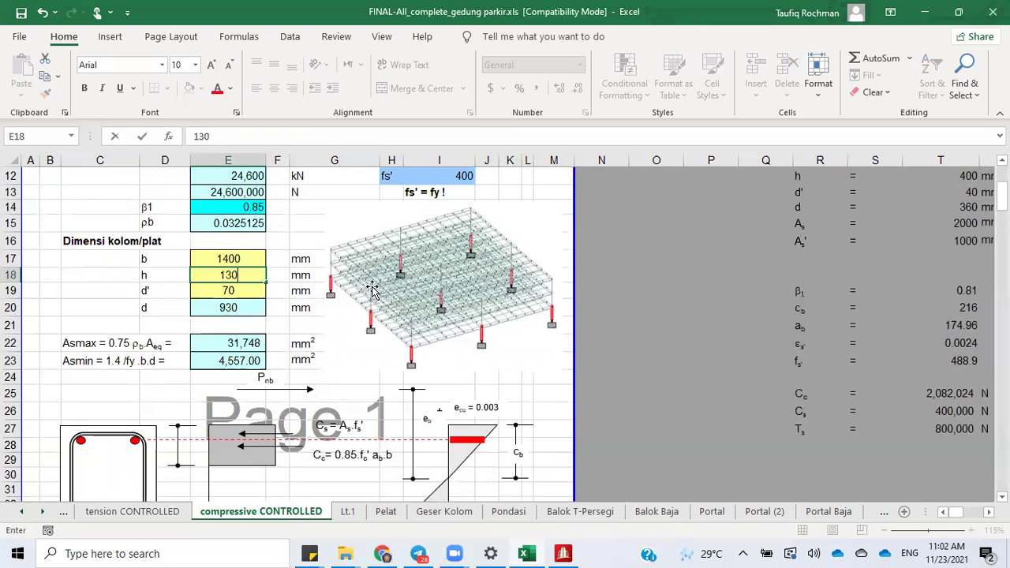
pyautogui.write('00')
pyautogui.press('Return')
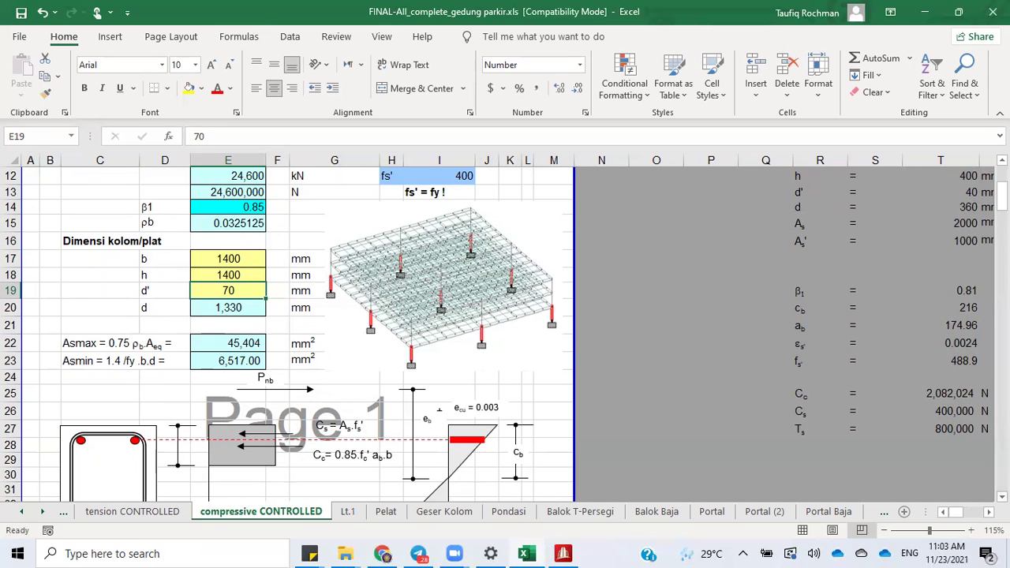
# Step: Review the steel areas, capacity check and bar count on compressive CONTROLLED and compare the column dimensions with the tension CONTROLLED sheet
pyautogui.scroll(-3, 287, 335)
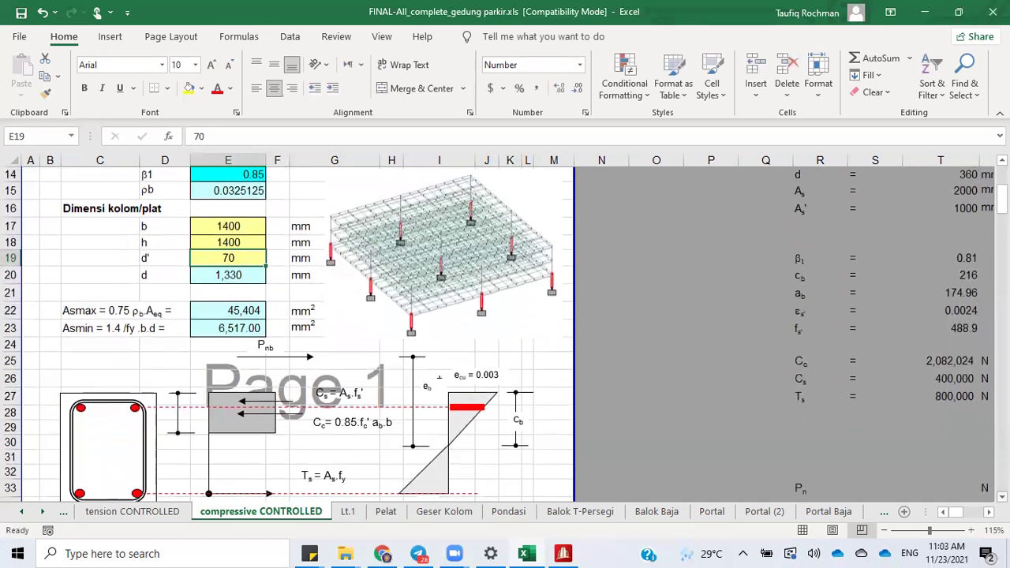
pyautogui.scroll(-2, 287, 335)
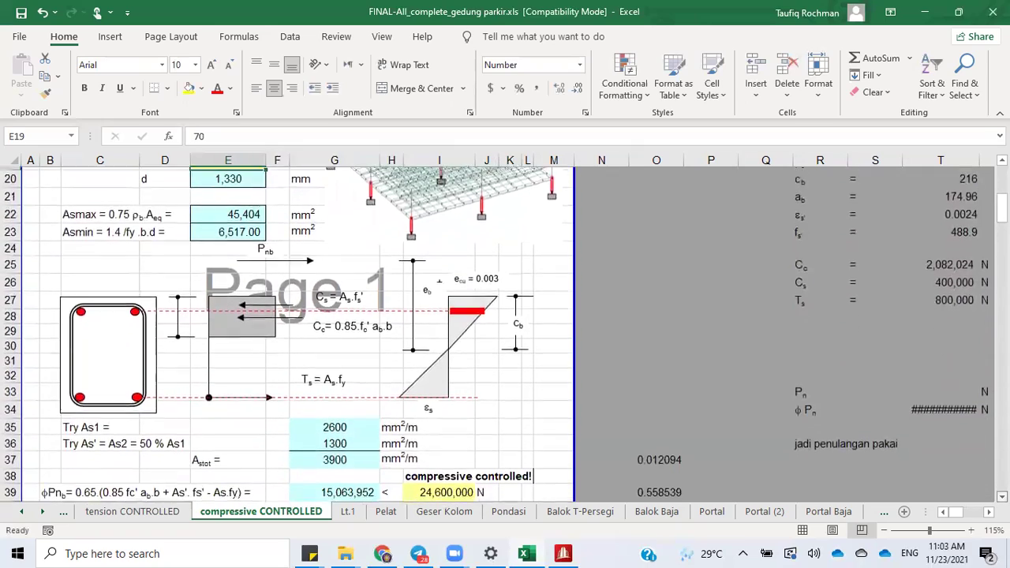
pyautogui.scroll(-4, 286, 335)
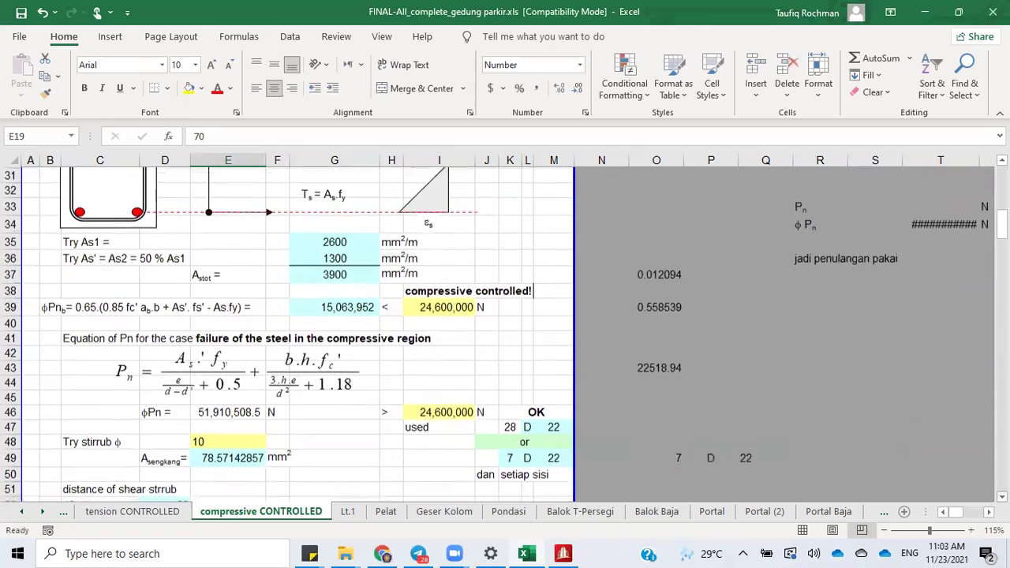
pyautogui.scroll(-1, 287, 335)
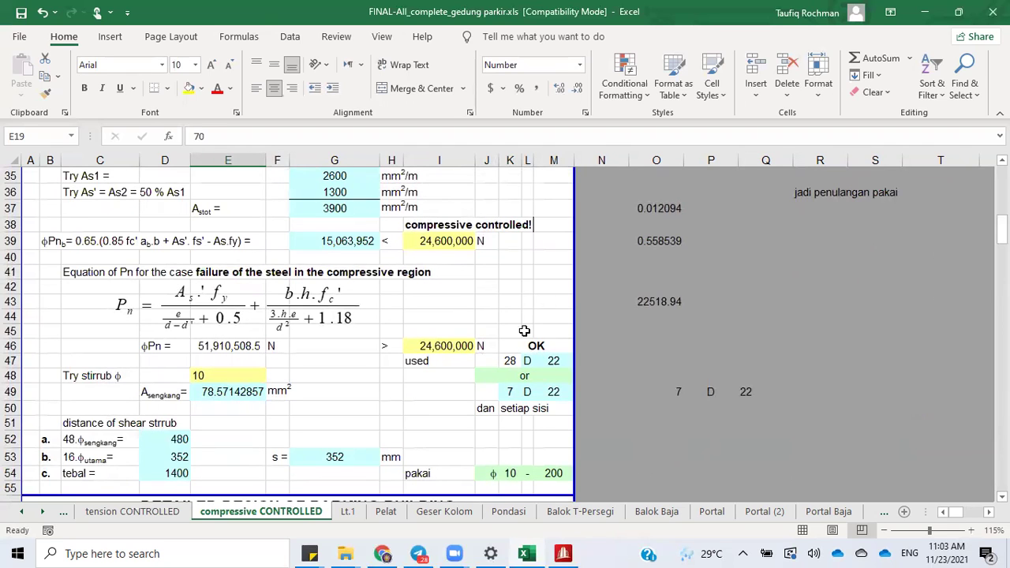
pyautogui.click(510, 361)
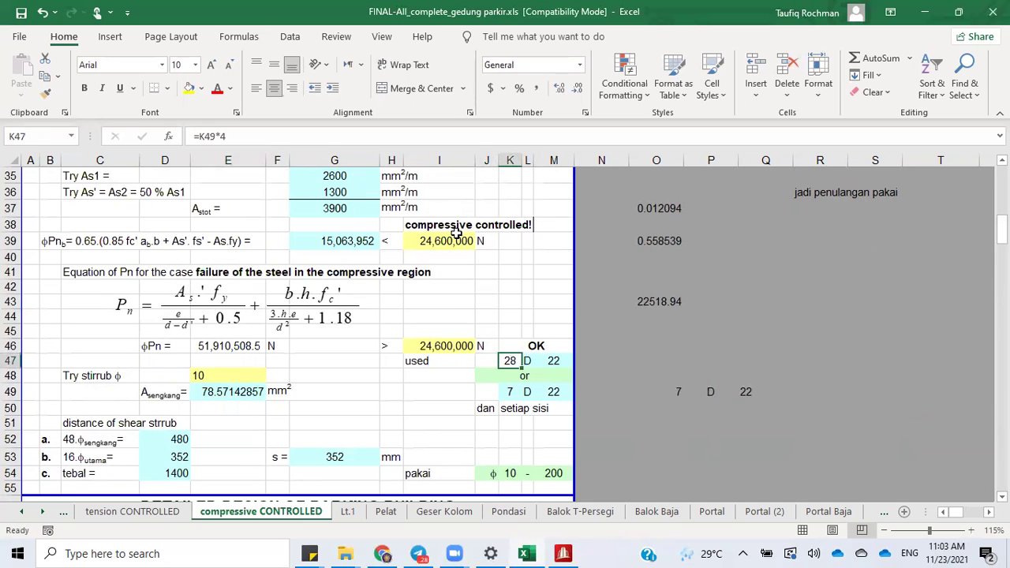
pyautogui.click(134, 513)
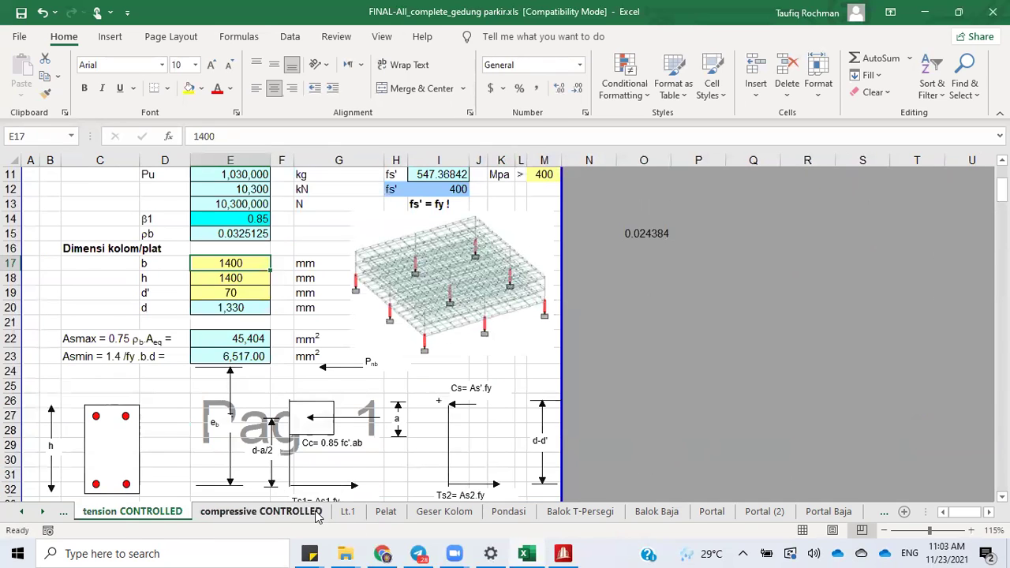
pyautogui.click(318, 515)
# Step: Set trial As1 in G35 on compressive CONTROLLED to 11000, matching the As1 value on the tension CONTROLLED sheet
pyautogui.click(349, 173)
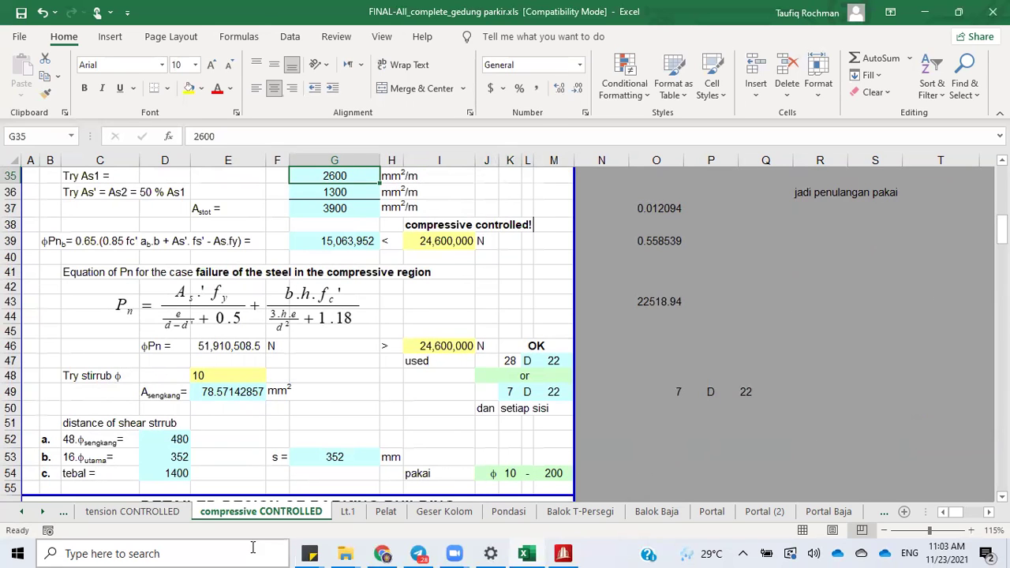
pyautogui.click(181, 513)
pyautogui.scroll(-6, 261, 319)
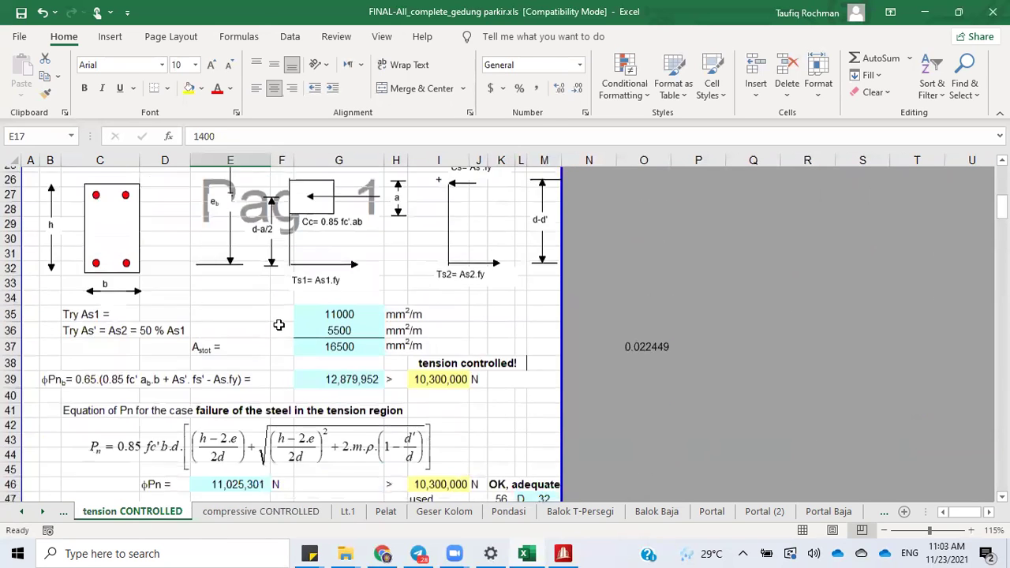
pyautogui.click(336, 285)
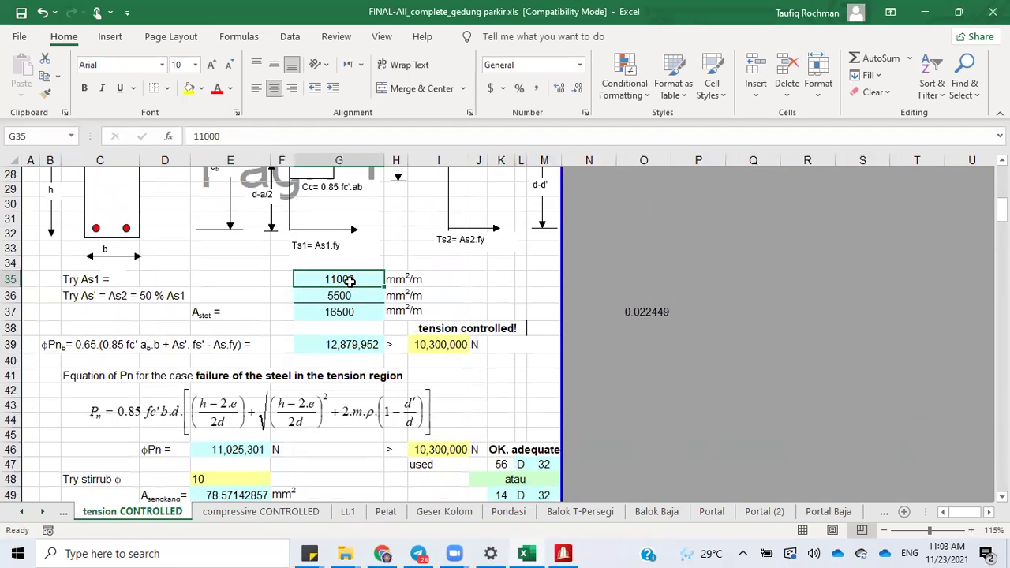
pyautogui.click(223, 513)
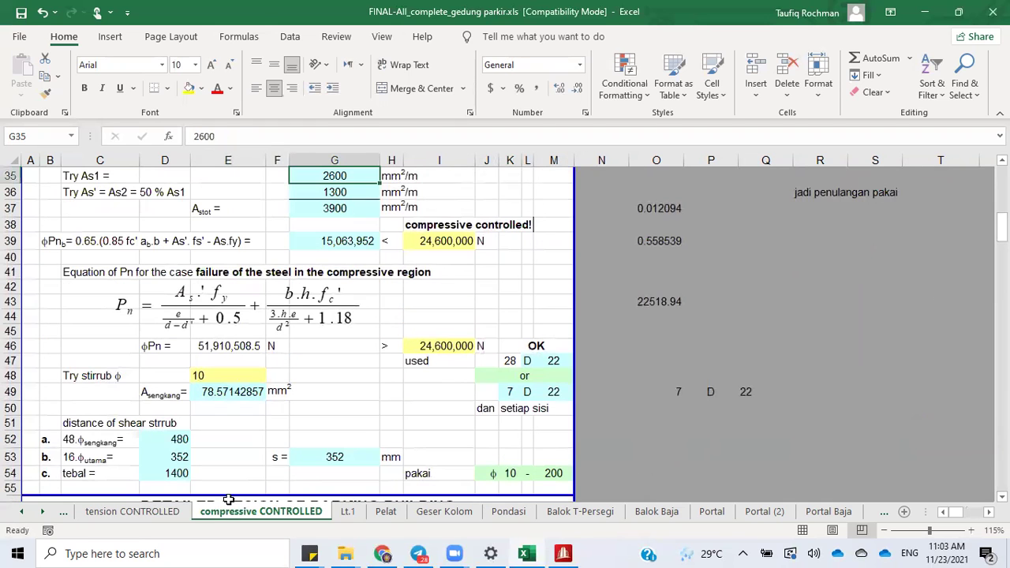
pyautogui.write('10')
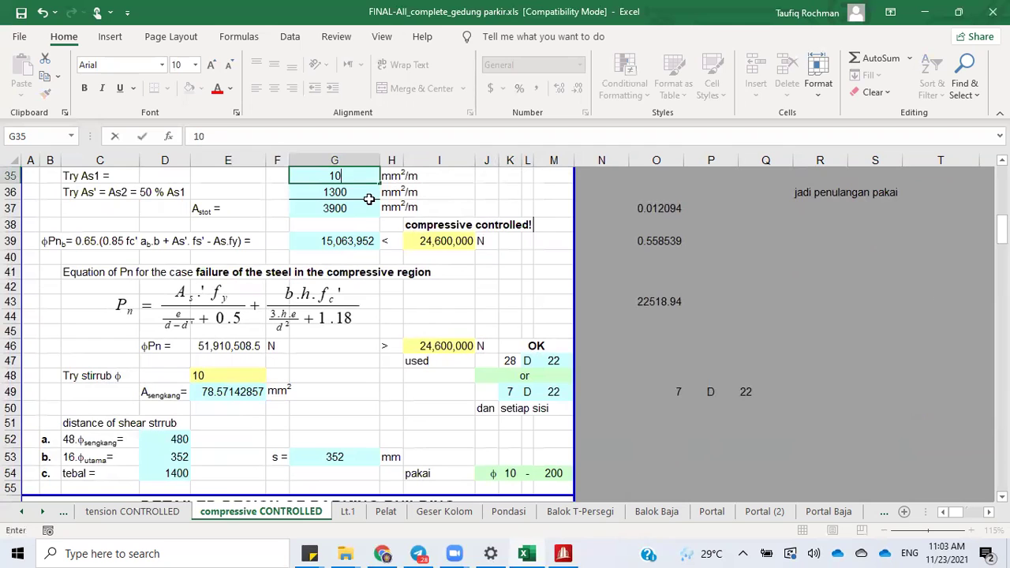
pyautogui.write('1000')
pyautogui.press('Return')
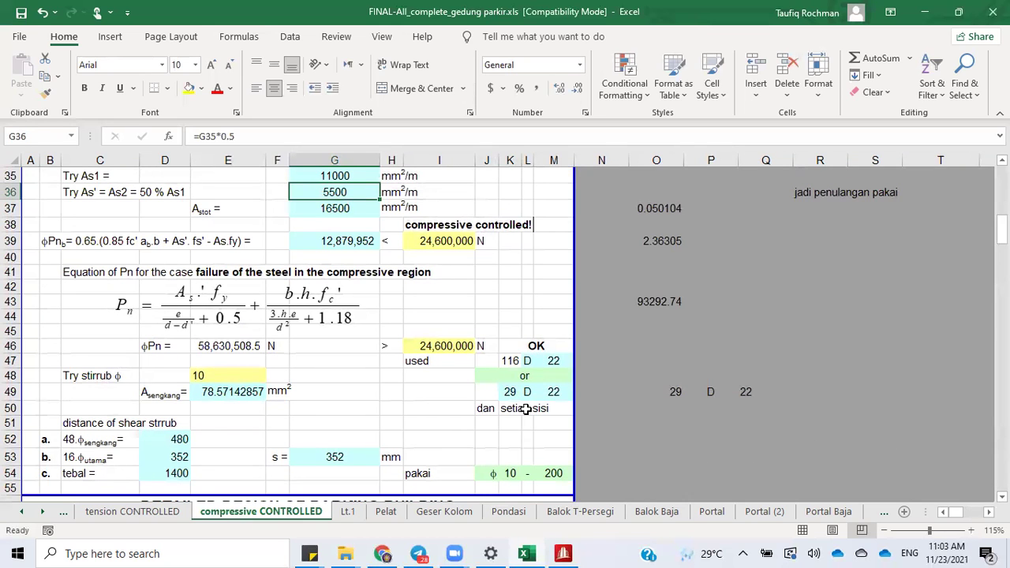
# Step: Check the bar diameter on the tension CONTROLLED sheet and set M49 on compressive CONTROLLED to the same value, 32
pyautogui.click(131, 512)
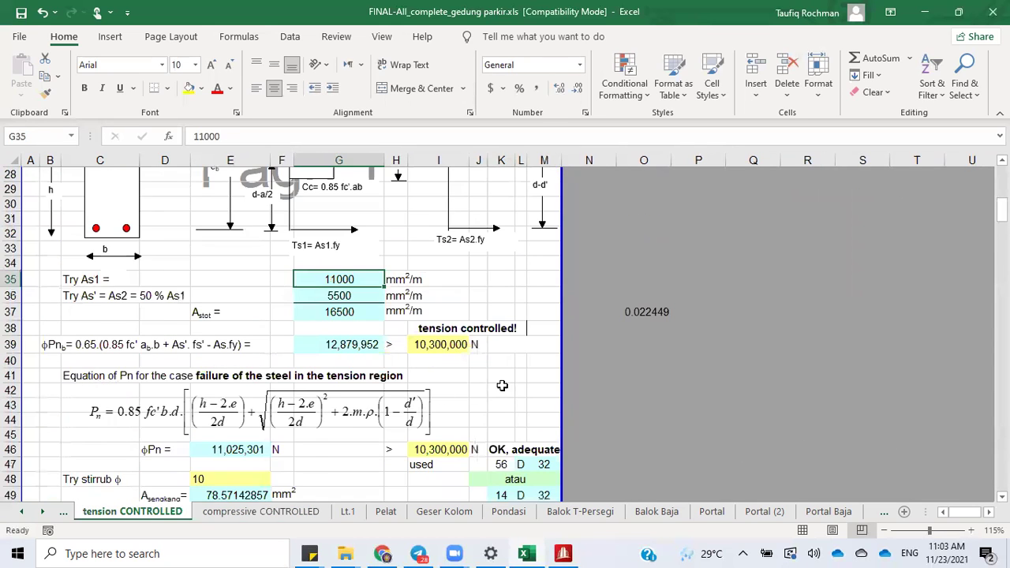
pyautogui.scroll(-6, 502, 383)
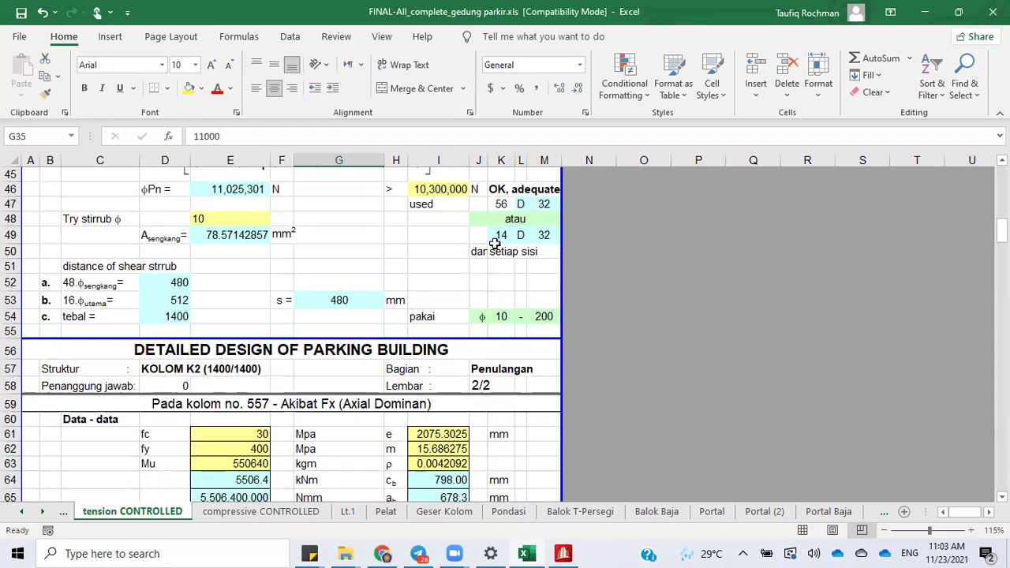
pyautogui.click(544, 235)
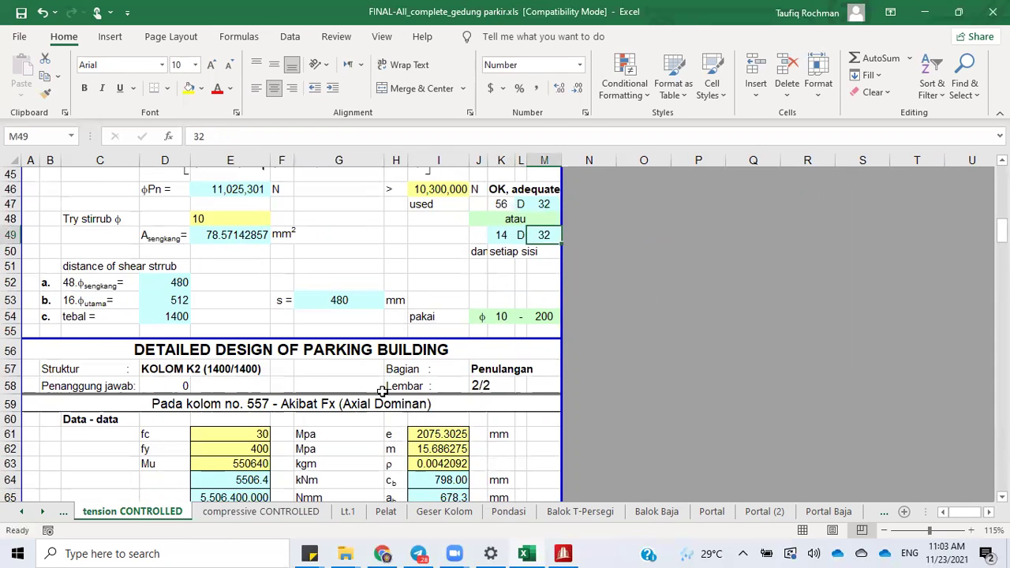
pyautogui.click(225, 513)
pyautogui.click(555, 390)
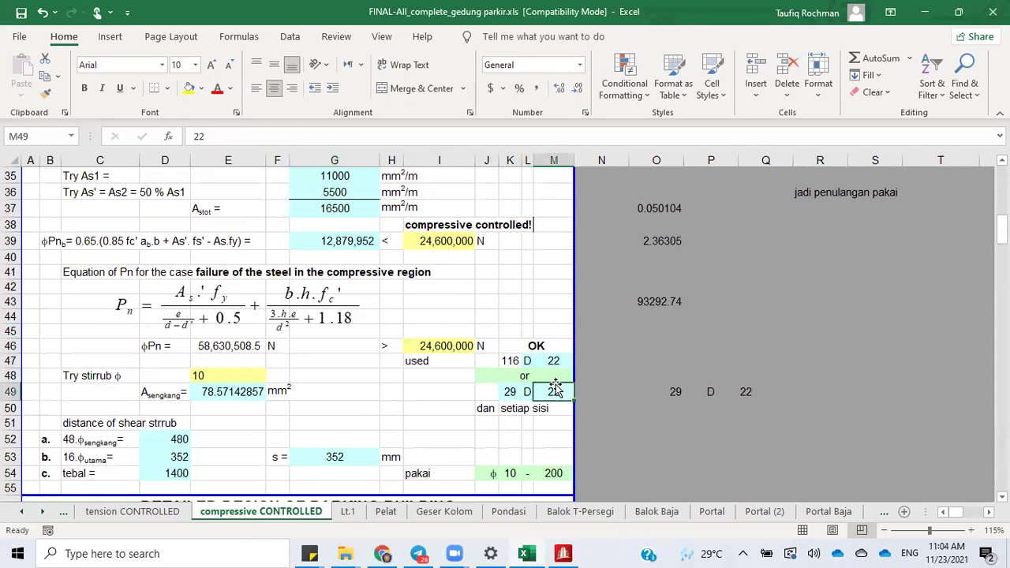
pyautogui.press('Delete')
pyautogui.write('3')
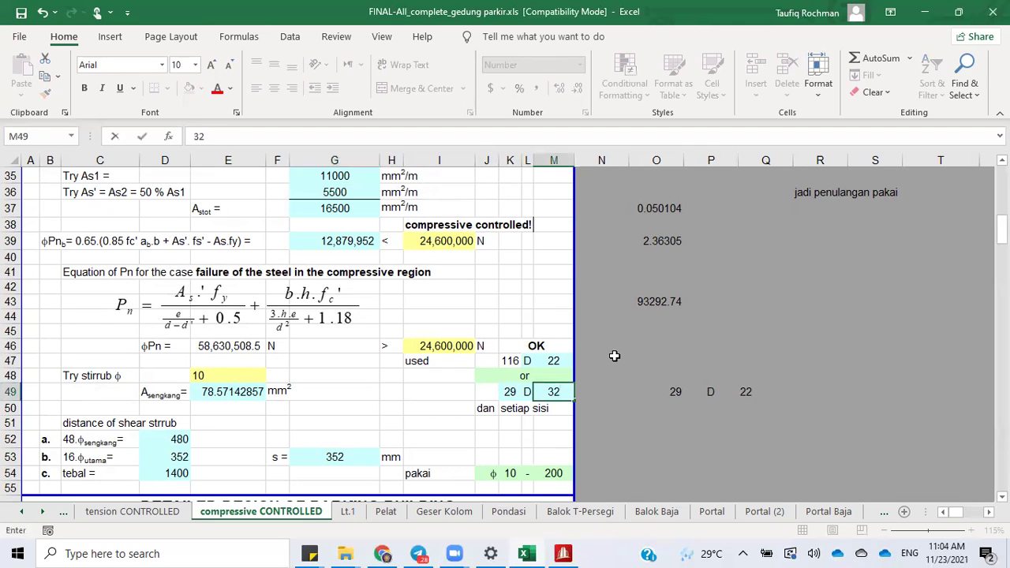
pyautogui.click(609, 360)
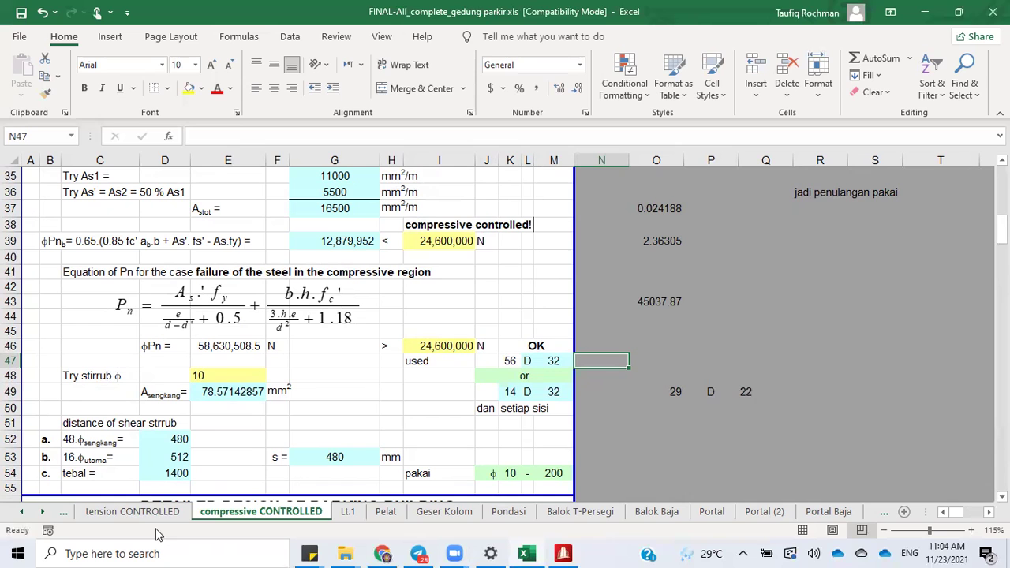
# Step: Change the bar label inside column K1's section drawing on the Tabel Gambar Portal sheet to 56 D32
pyautogui.click(42, 511)
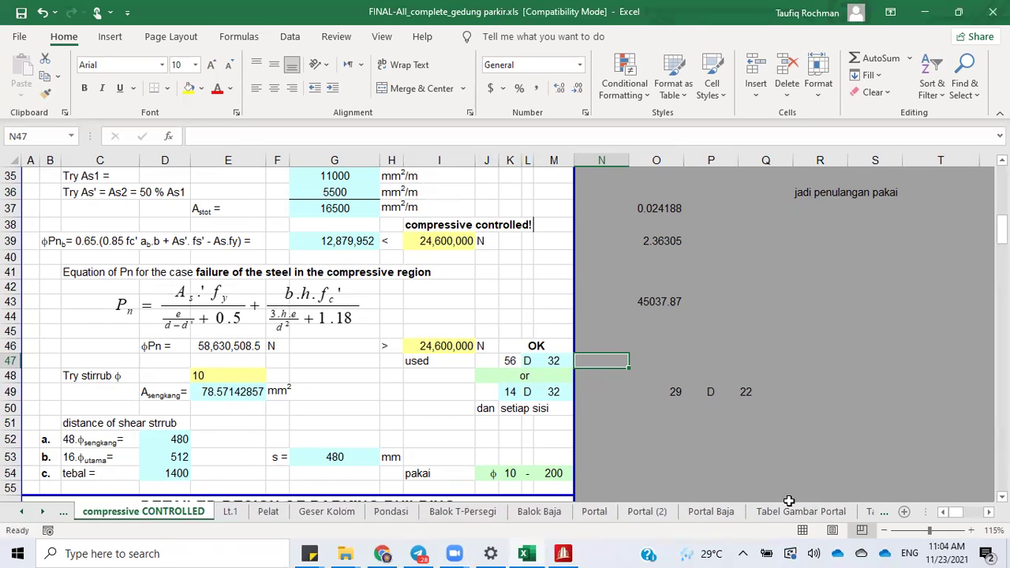
pyautogui.click(799, 512)
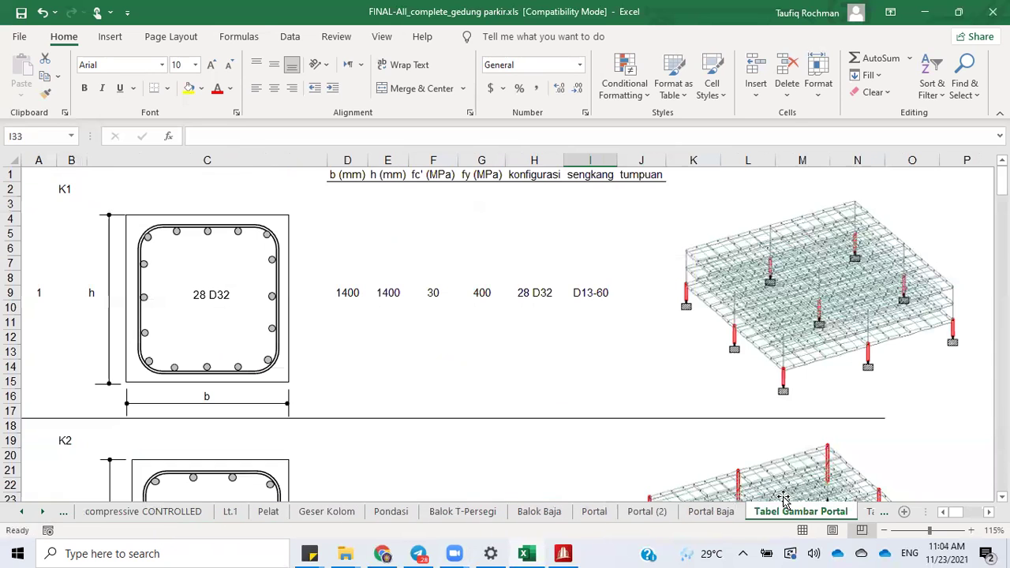
pyautogui.click(343, 292)
pyautogui.doubleClick(203, 299)
pyautogui.click(205, 296)
pyautogui.doubleClick(197, 294)
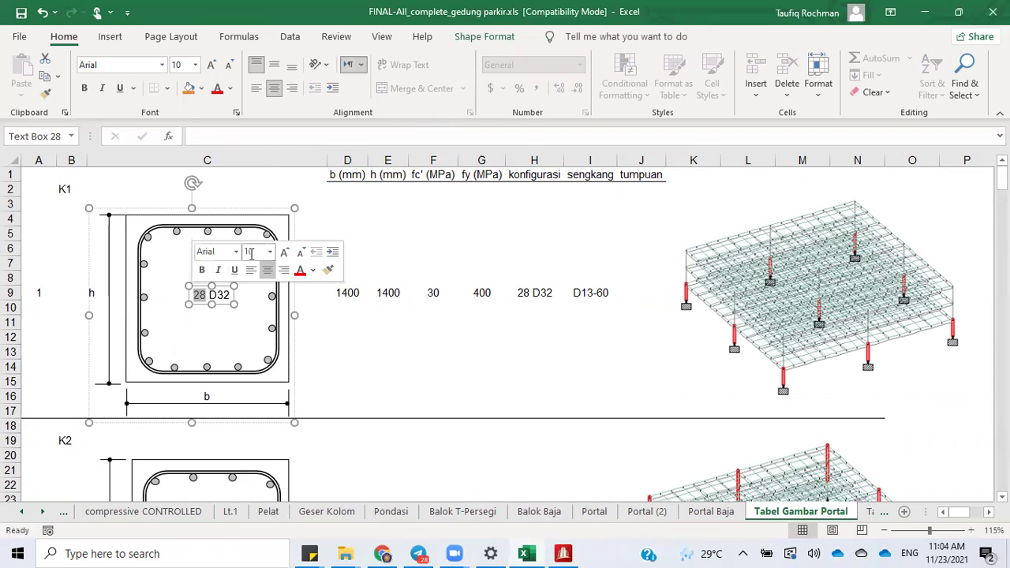
pyautogui.write('5')
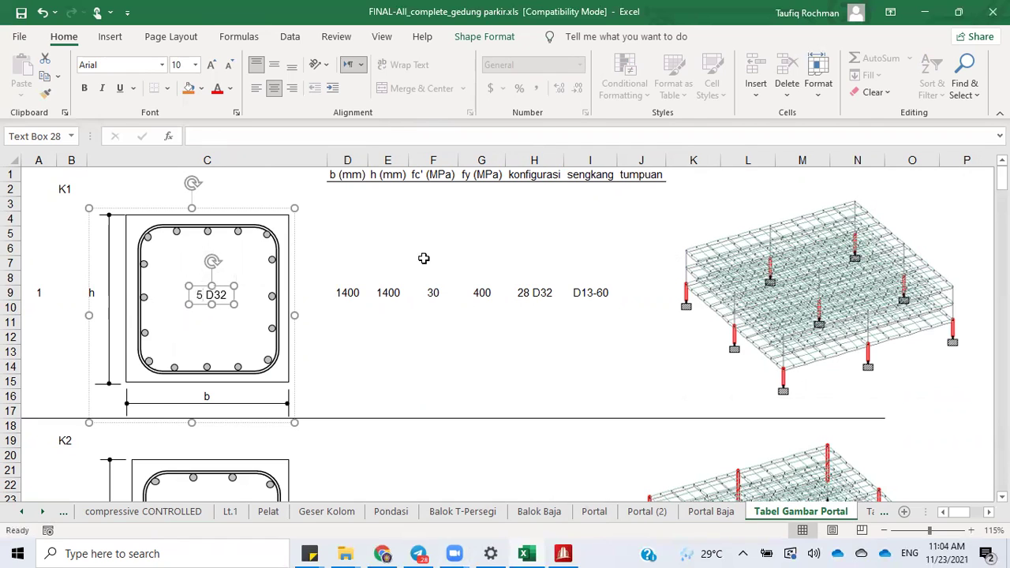
pyautogui.write('6')
pyautogui.click(362, 329)
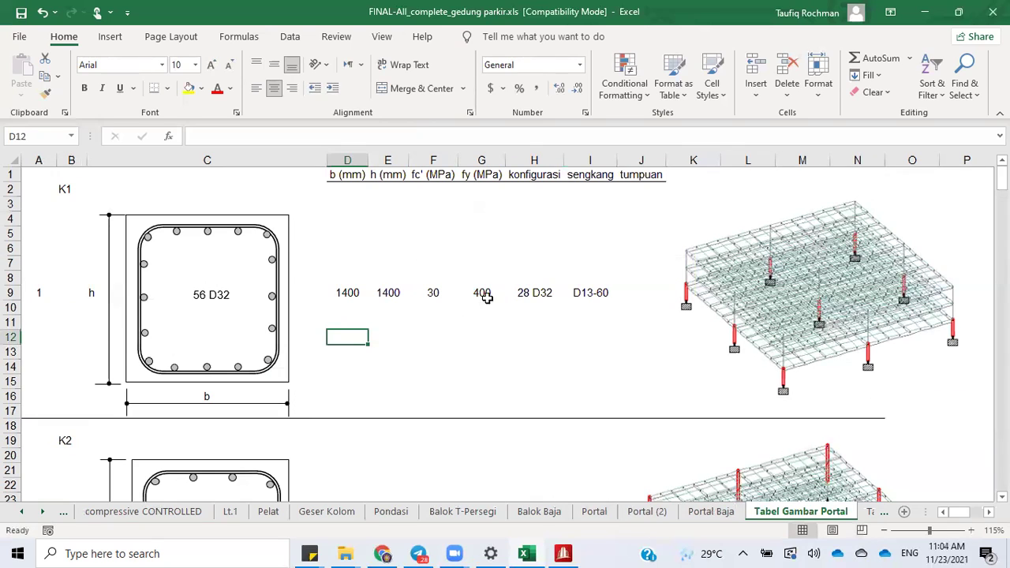
pyautogui.click(539, 294)
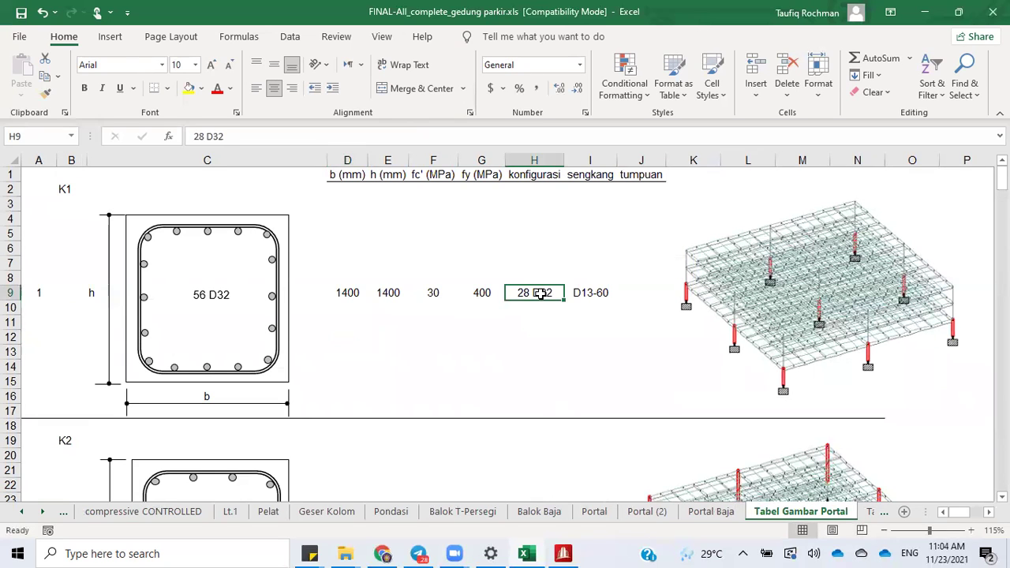
pyautogui.doubleClick(540, 294)
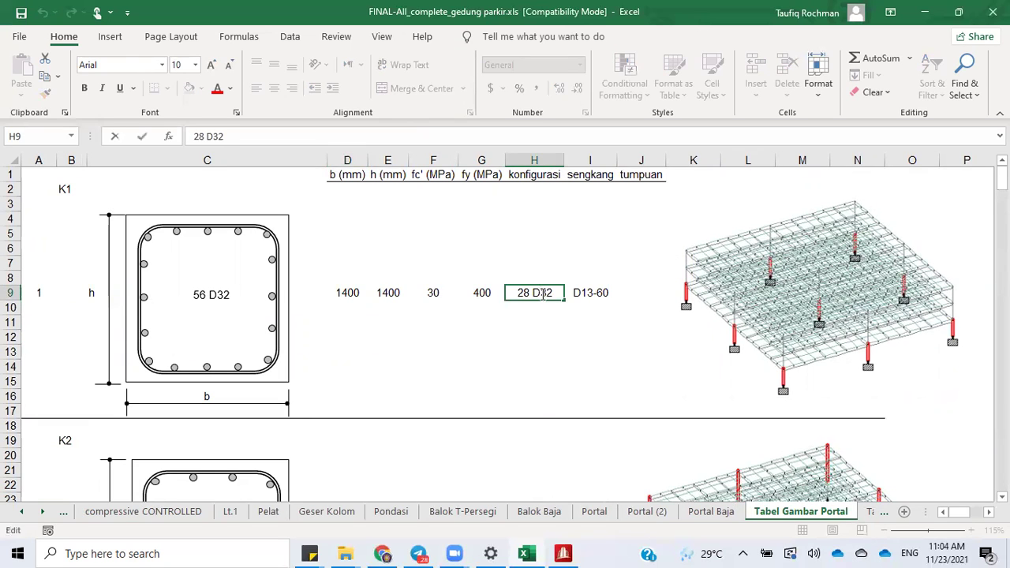
pyautogui.press('Escape')
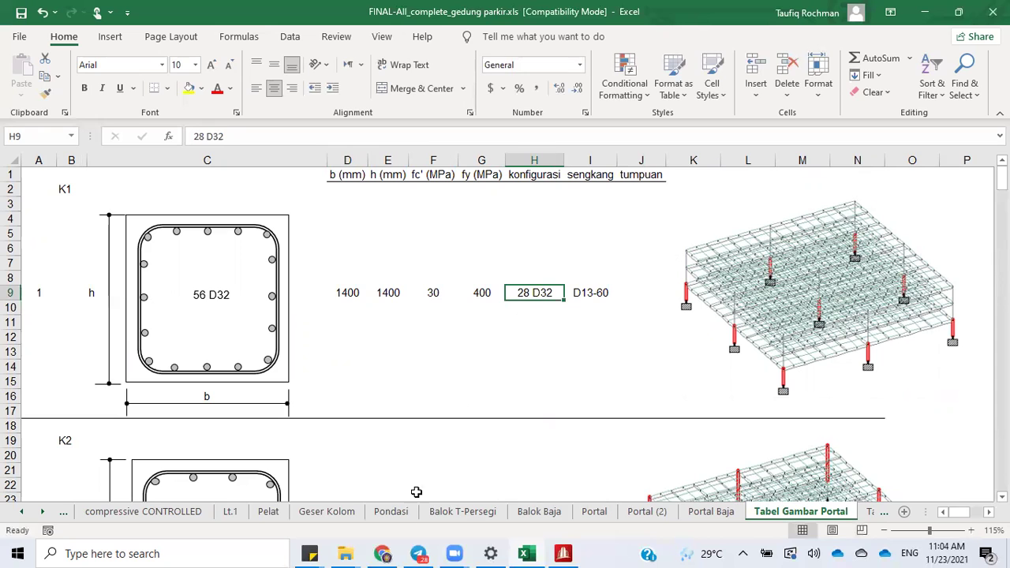
# Step: Recheck the bar count on compressive CONTROLLED and set K1's konfigurasi in H9 on Tabel Gambar Portal to 56 D32
pyautogui.click(150, 511)
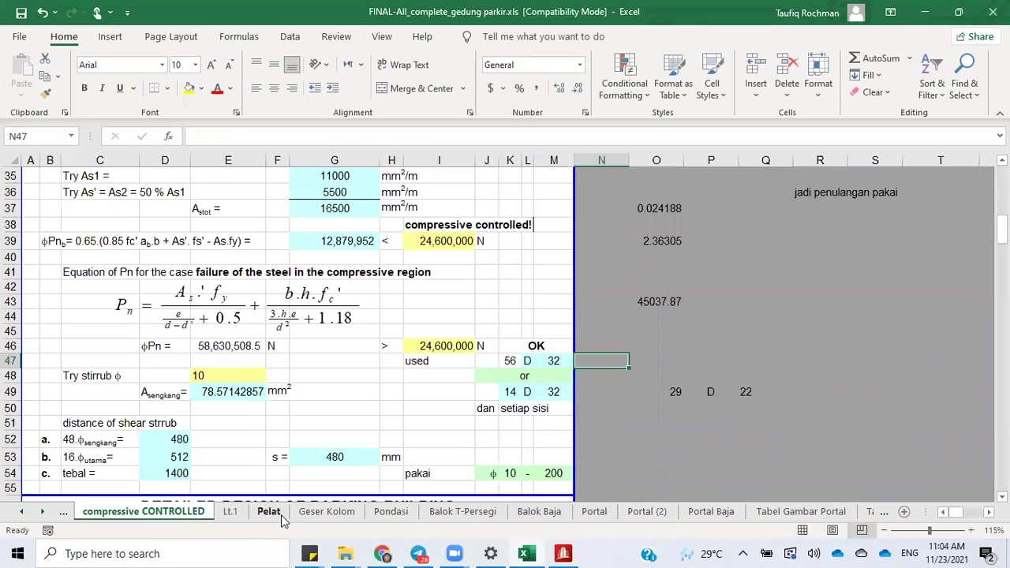
pyautogui.click(801, 510)
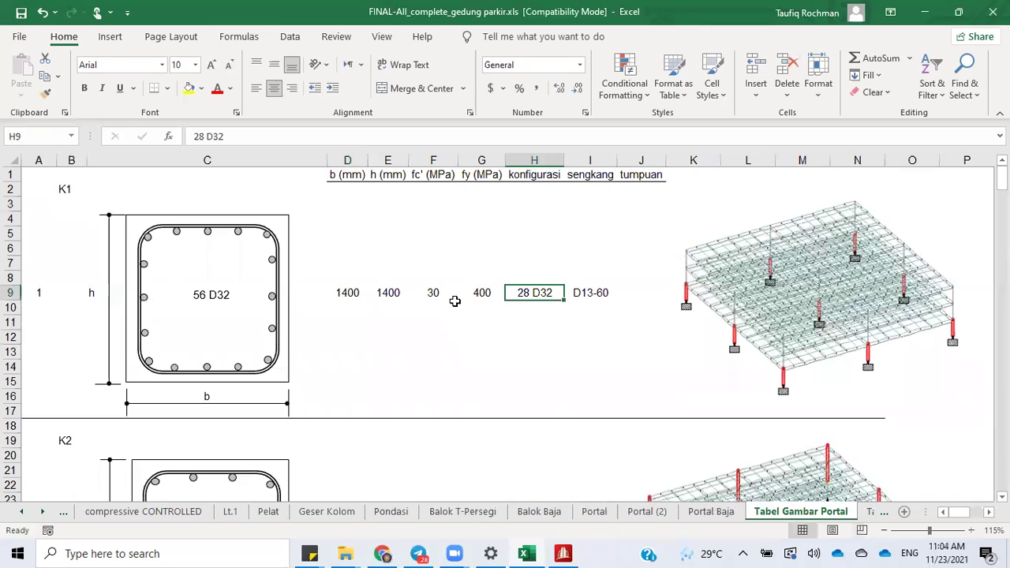
pyautogui.doubleClick(519, 292)
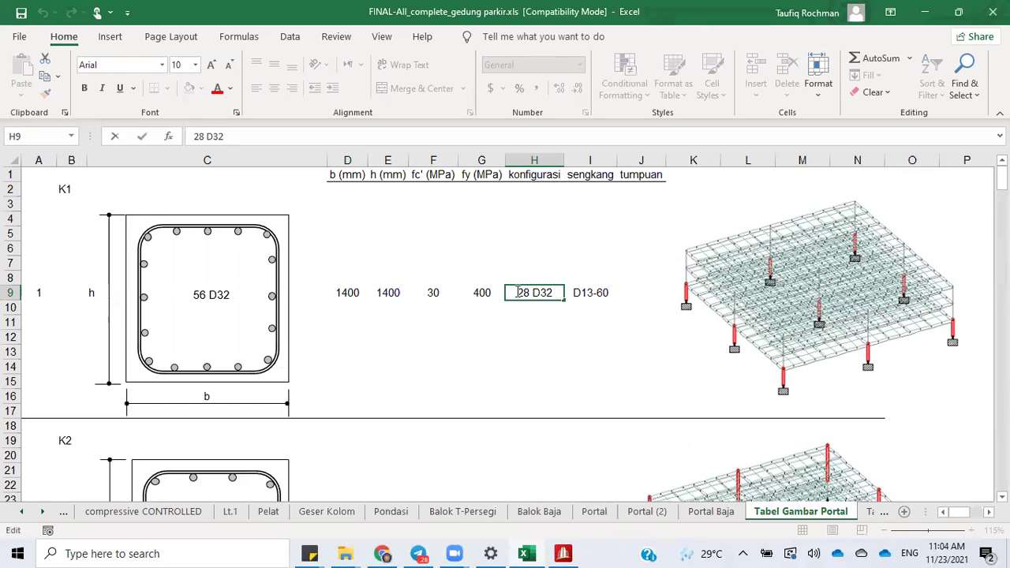
pyautogui.doubleClick(521, 292)
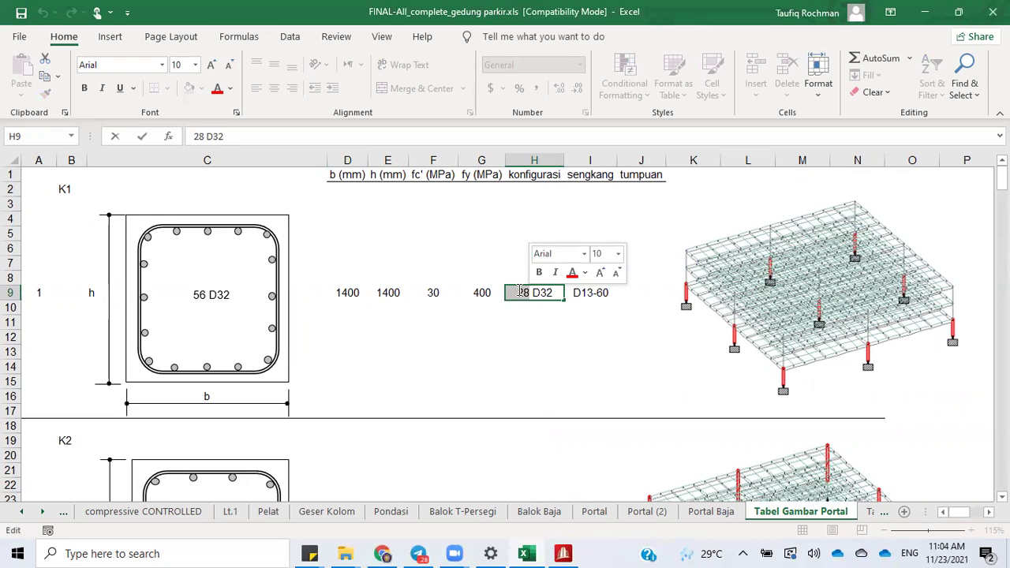
pyautogui.write('56')
pyautogui.click(465, 338)
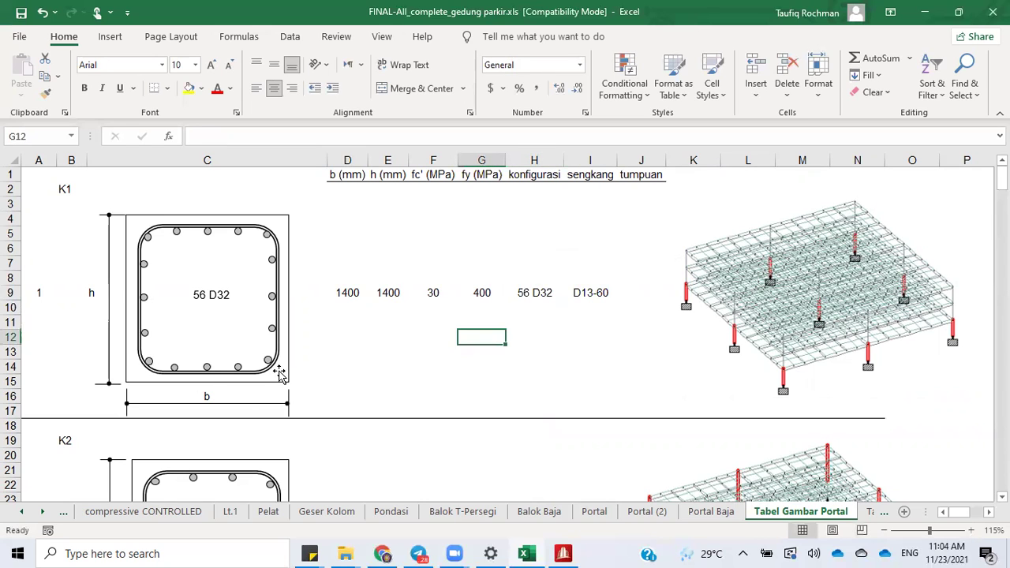
# Step: Examine the bars along the lower edge of K1's section drawing, its sengkang entry in I9 and its column label
pyautogui.click(175, 368)
pyautogui.click(175, 368)
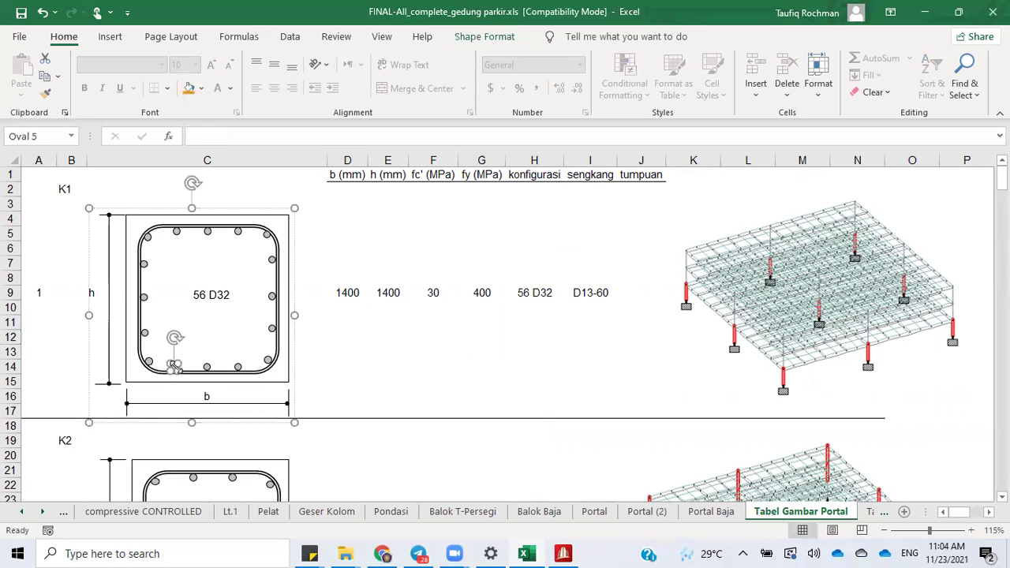
pyautogui.click(206, 368)
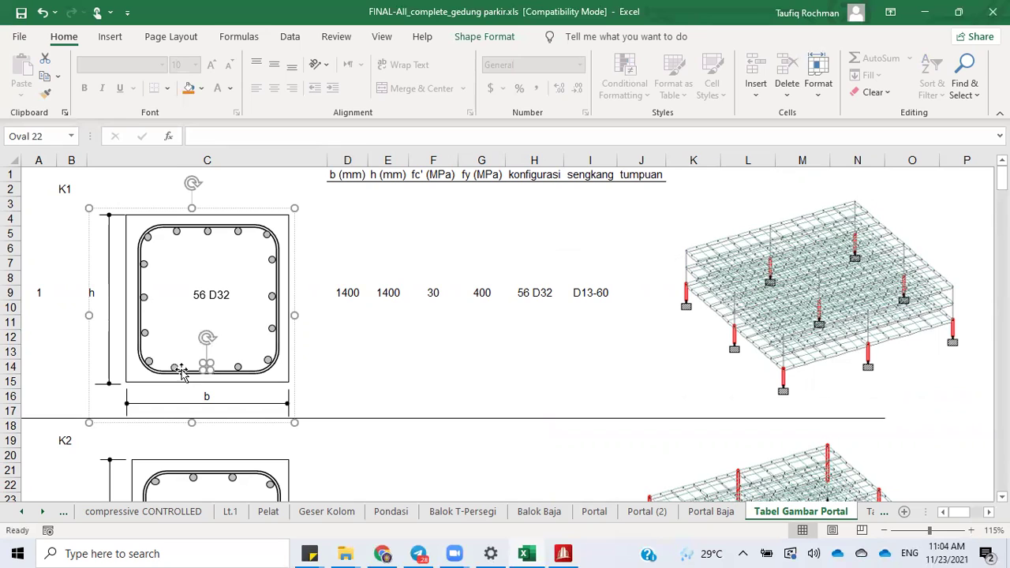
pyautogui.click(174, 367)
pyautogui.click(239, 365)
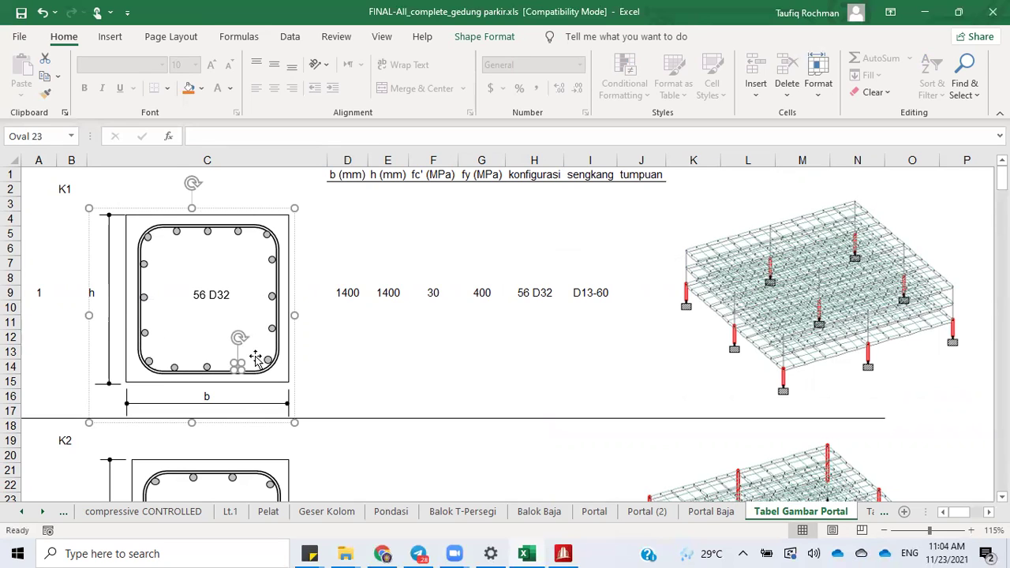
pyautogui.click(413, 337)
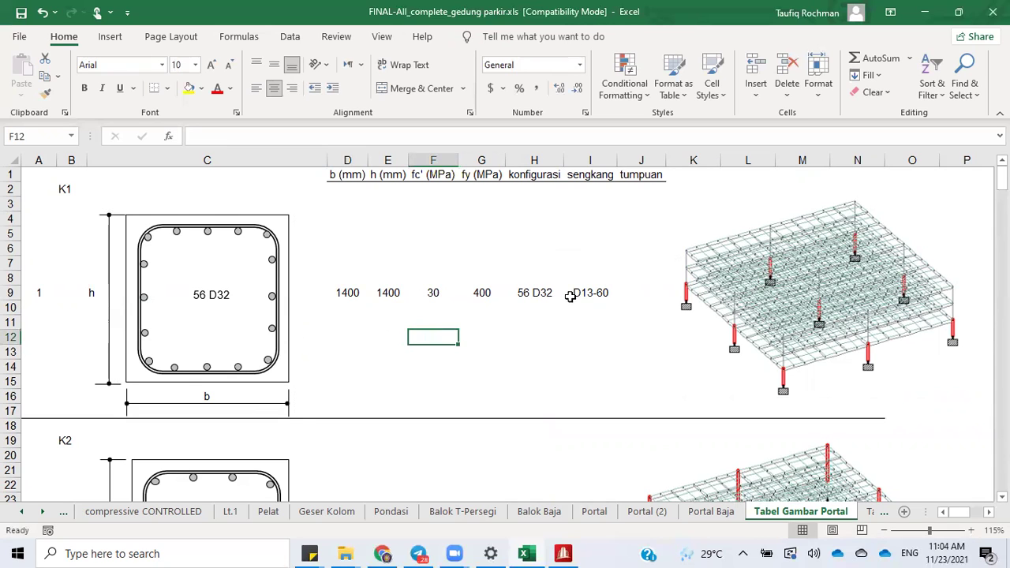
pyautogui.click(597, 296)
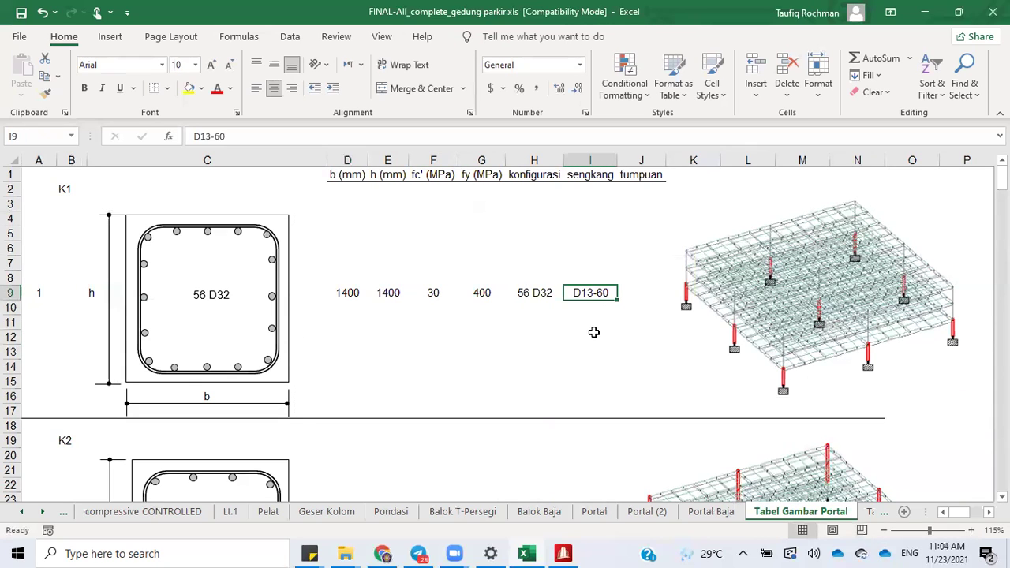
pyautogui.click(67, 191)
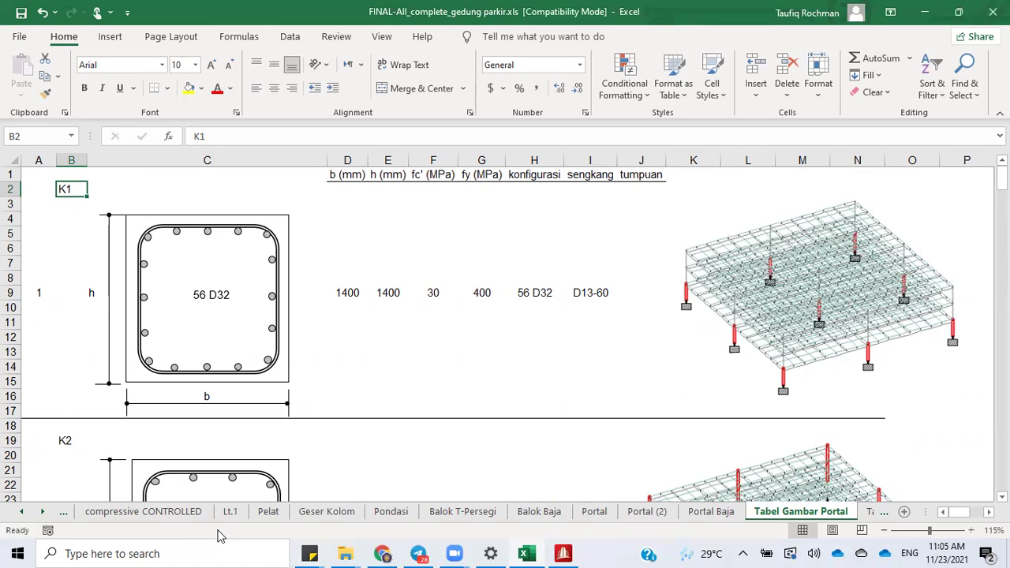
# Step: Switch to STAAD.Pro, close the Beam End Force table and show the whole structure in front elevation
pyautogui.click(537, 552)
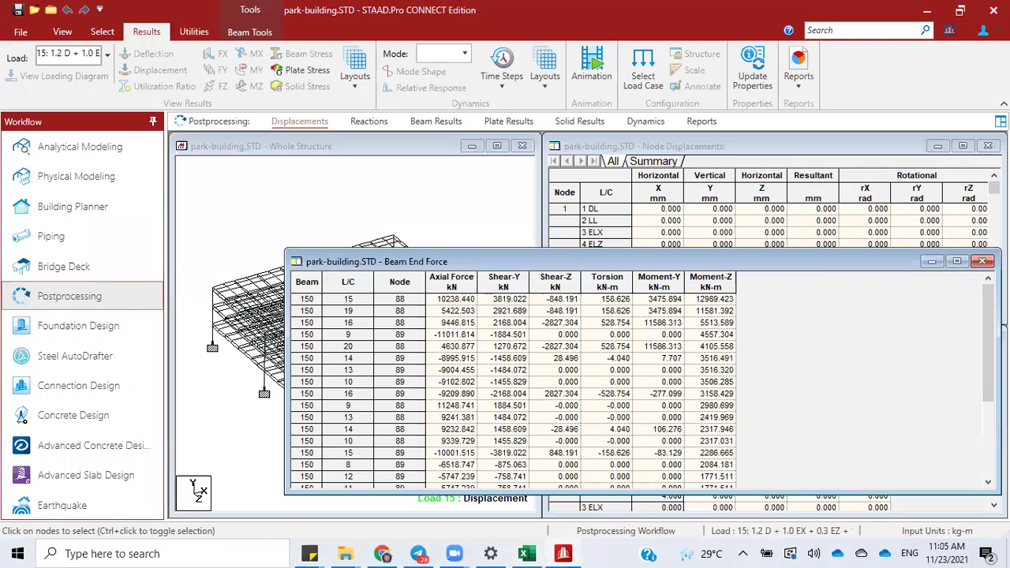
pyautogui.click(983, 261)
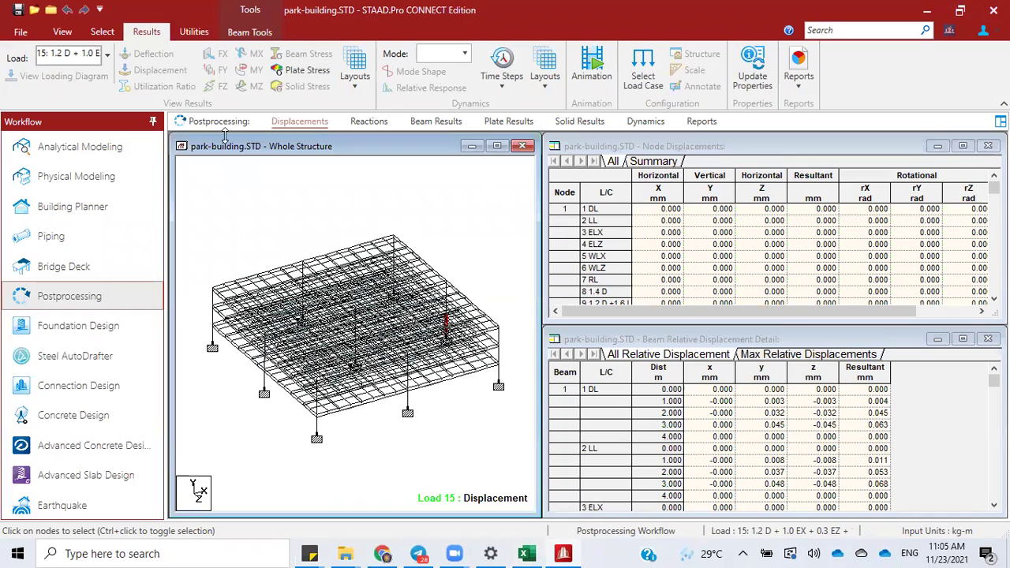
pyautogui.click(64, 35)
pyautogui.click(302, 69)
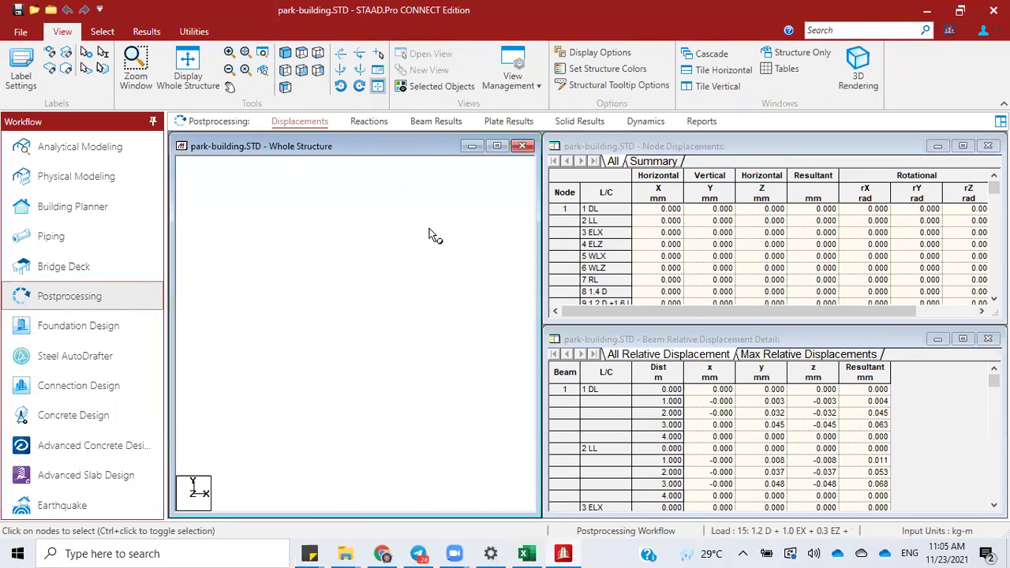
# Step: With the Beams Cursor, select all columns of the two upper storeys and return the structure to isometric view
pyautogui.rightClick(397, 196)
pyautogui.moveTo(545, 246)
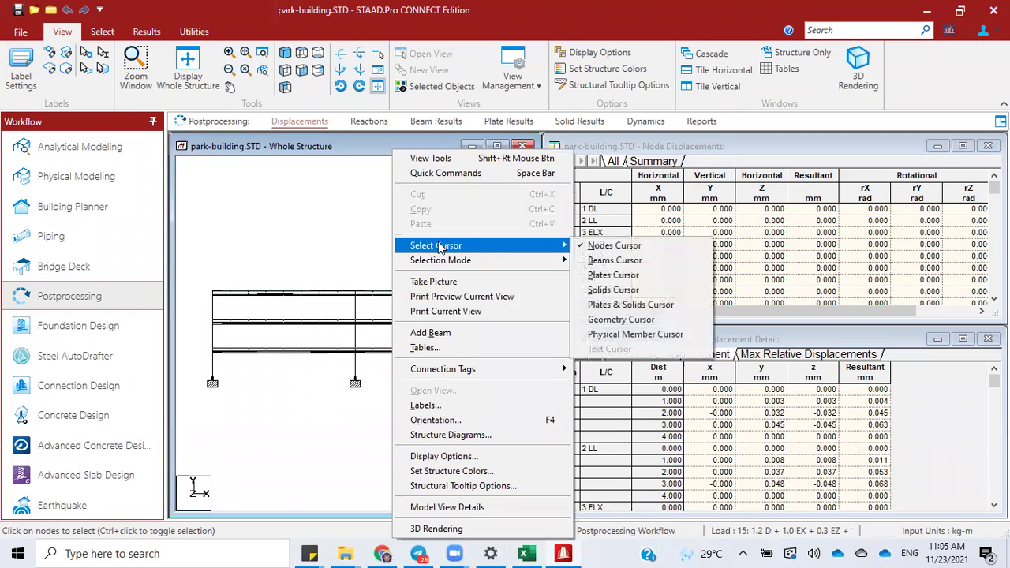
pyautogui.click(614, 260)
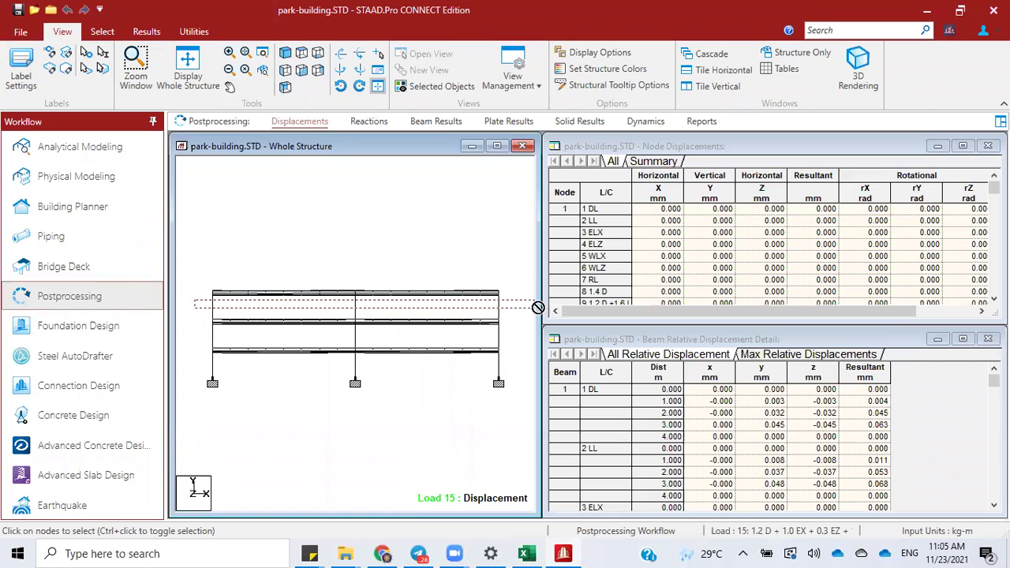
pyautogui.click(498, 312)
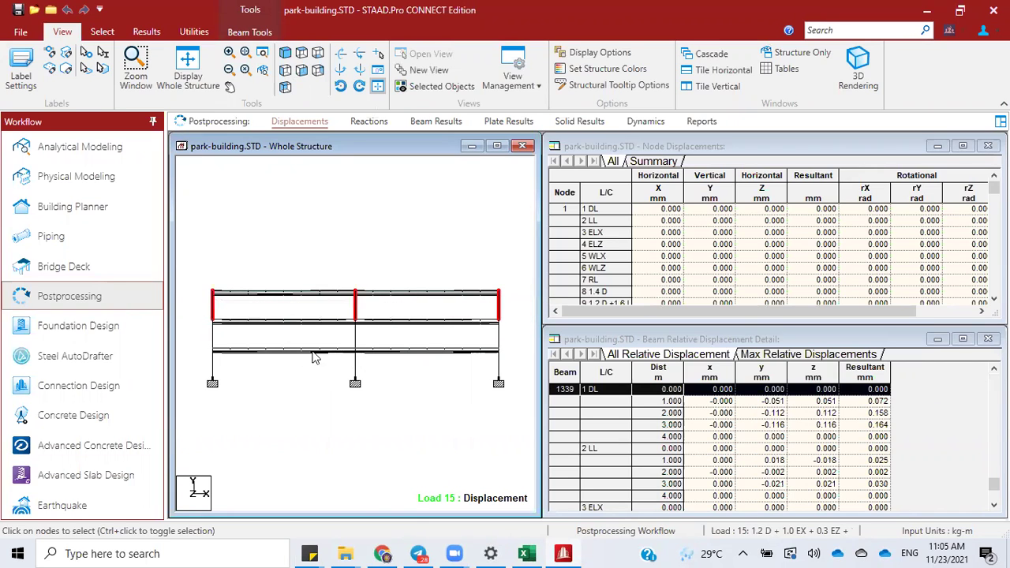
pyautogui.moveTo(201, 335); pyautogui.dragTo(521, 348)
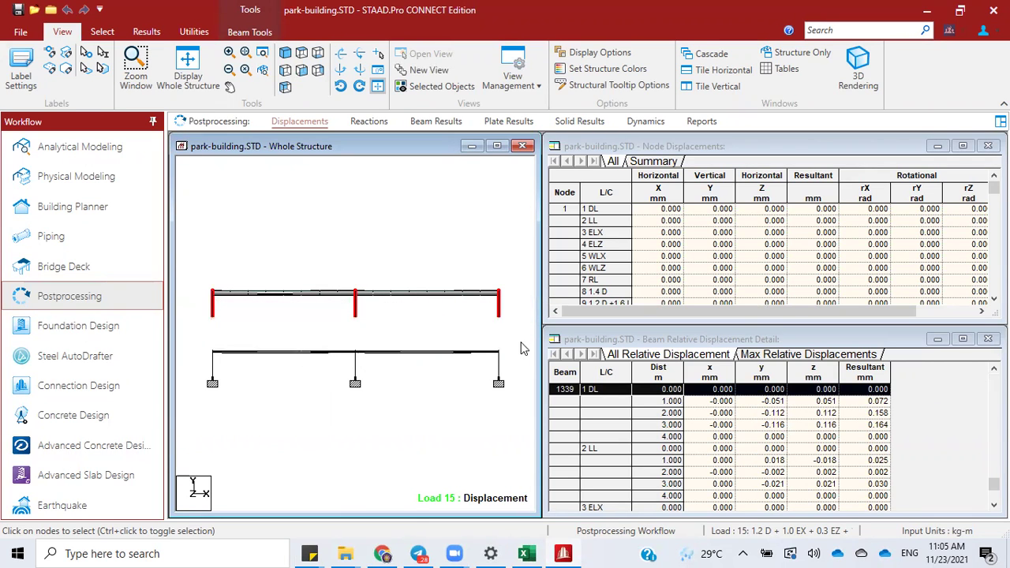
pyautogui.click(284, 53)
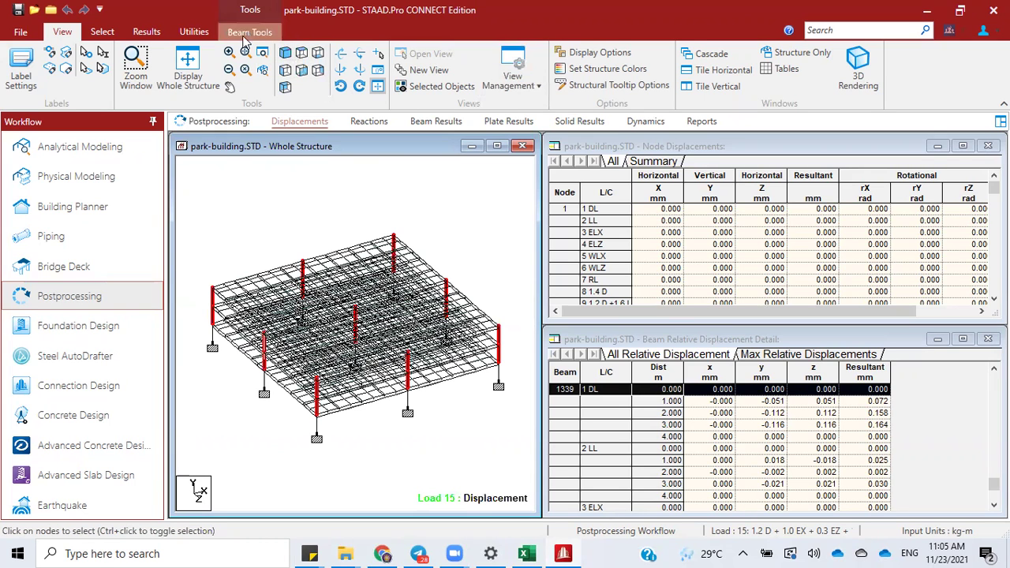
# Step: Generate a Beam End Forces report for the selected columns, sorted by absolute Axial Force from high to low, using load cases 8 to 20
pyautogui.click(146, 32)
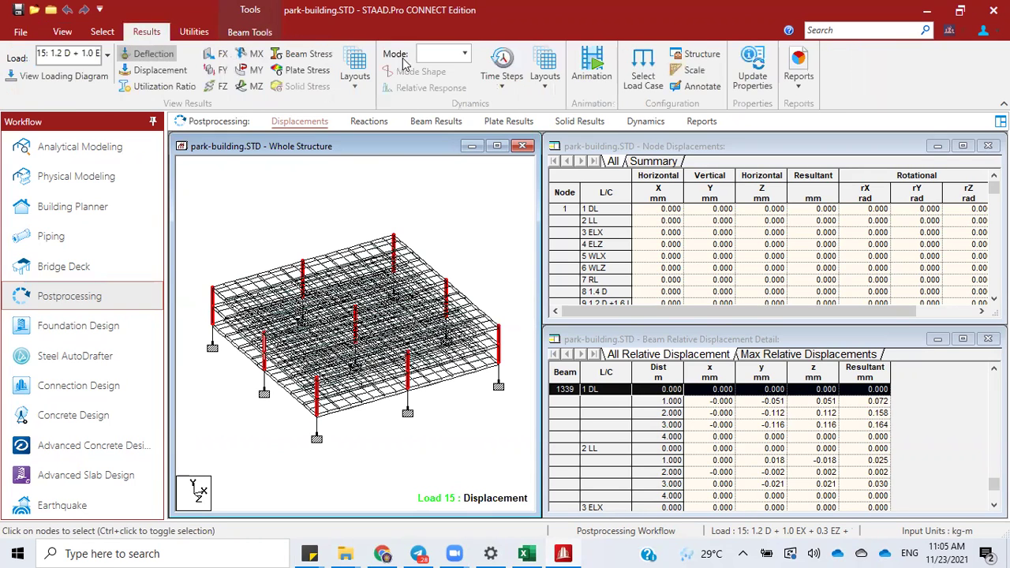
pyautogui.click(799, 71)
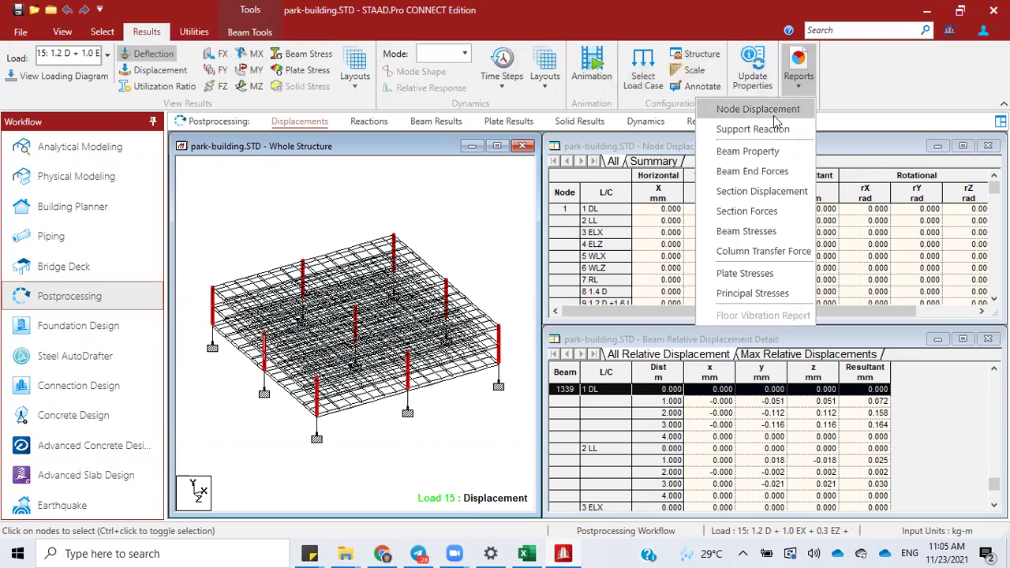
pyautogui.click(750, 173)
pyautogui.click(382, 213)
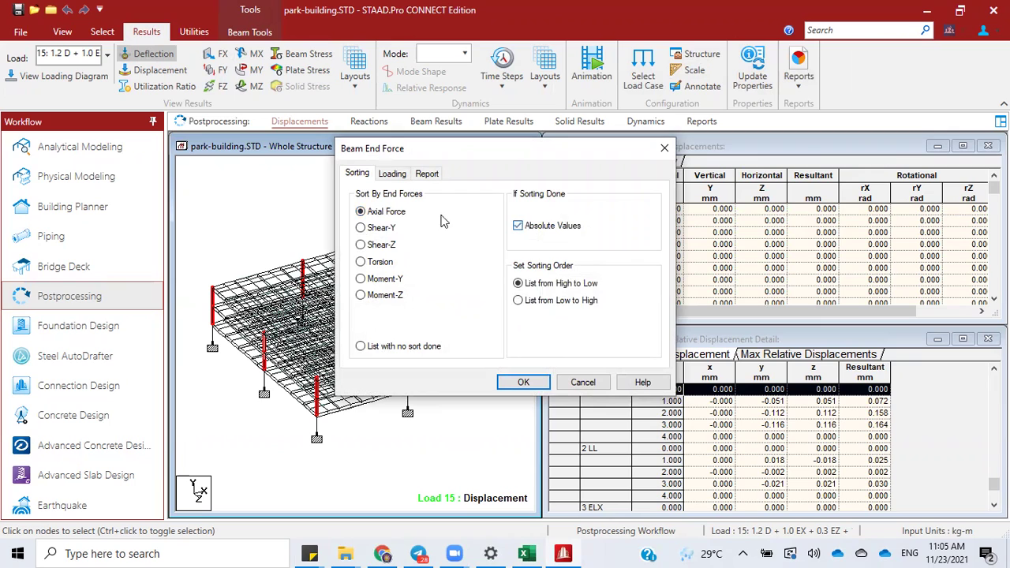
pyautogui.click(391, 175)
pyautogui.click(505, 336)
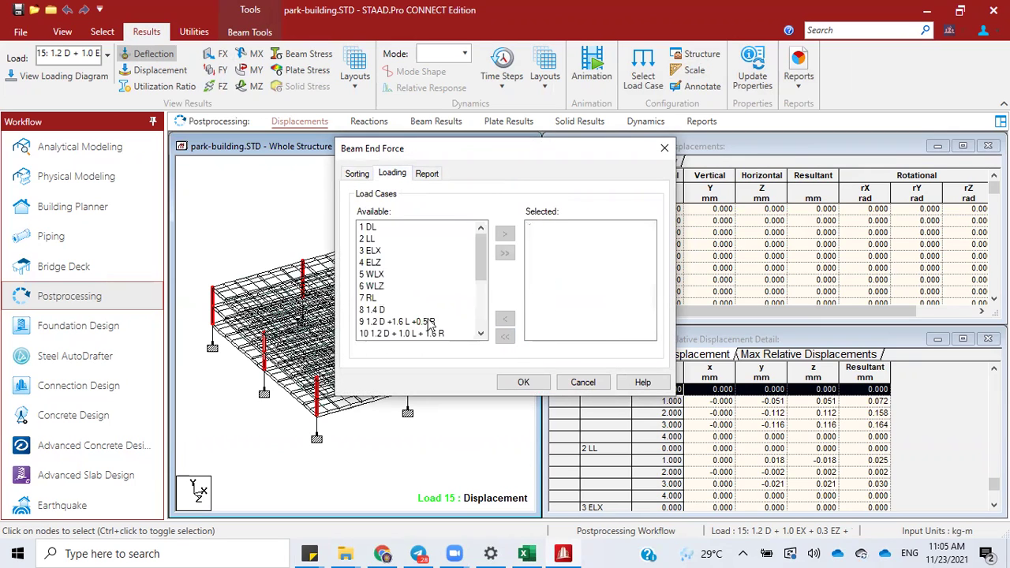
pyautogui.moveTo(419, 311); pyautogui.dragTo(434, 395)
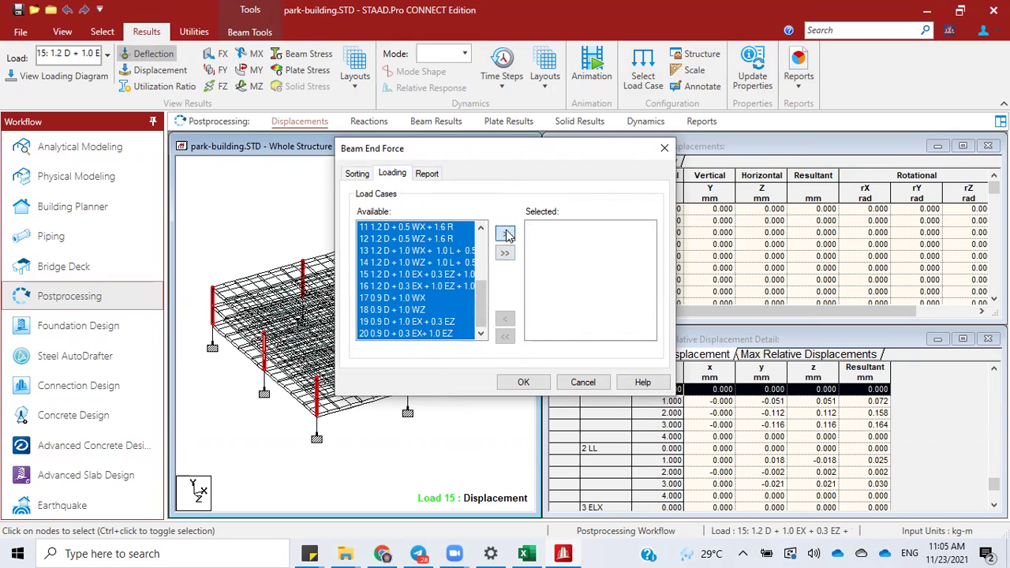
pyautogui.click(505, 233)
pyautogui.click(523, 382)
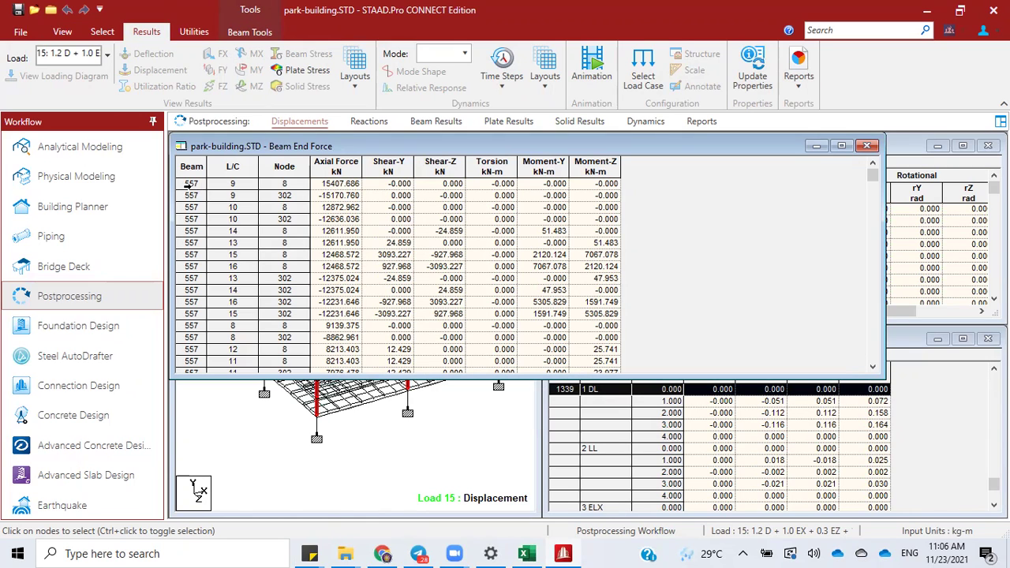
# Step: Switch to Excel and replace Pada kolom with At the column in the column no. 557 heading in A59 on compressive CONTROLLED
pyautogui.click(525, 554)
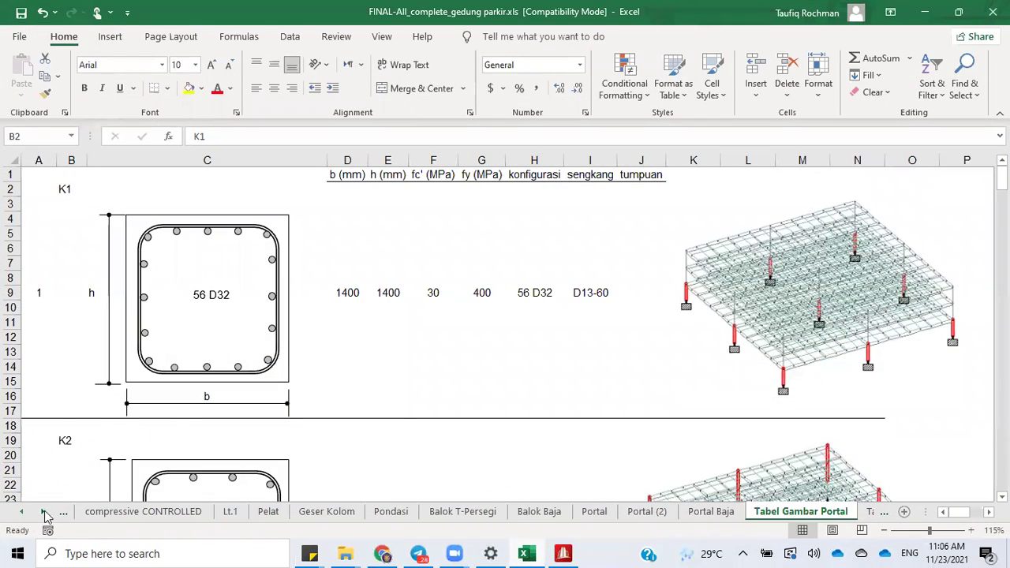
pyautogui.click(126, 513)
pyautogui.scroll(-6, 293, 351)
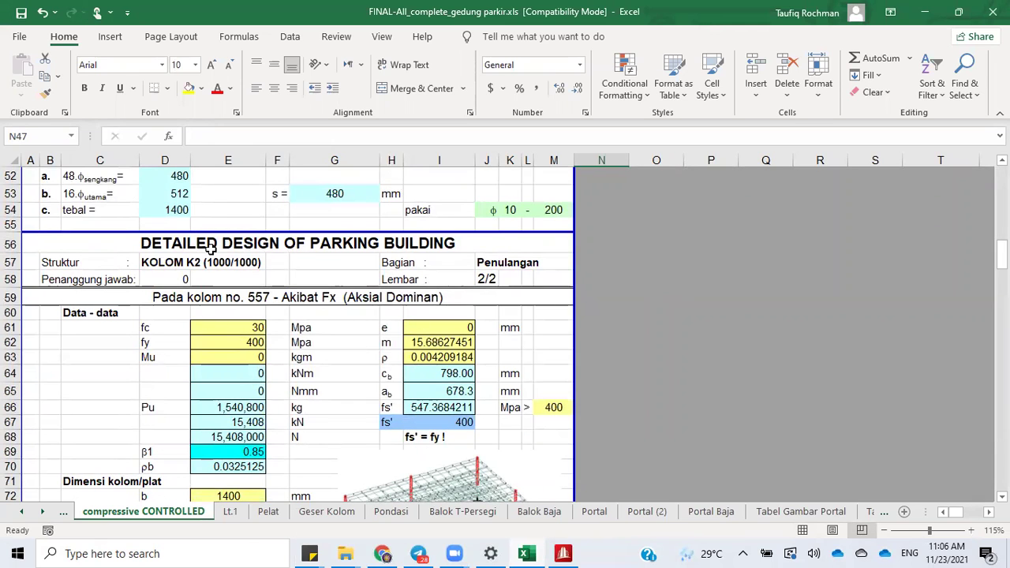
pyautogui.click(220, 297)
pyautogui.doubleClick(219, 297)
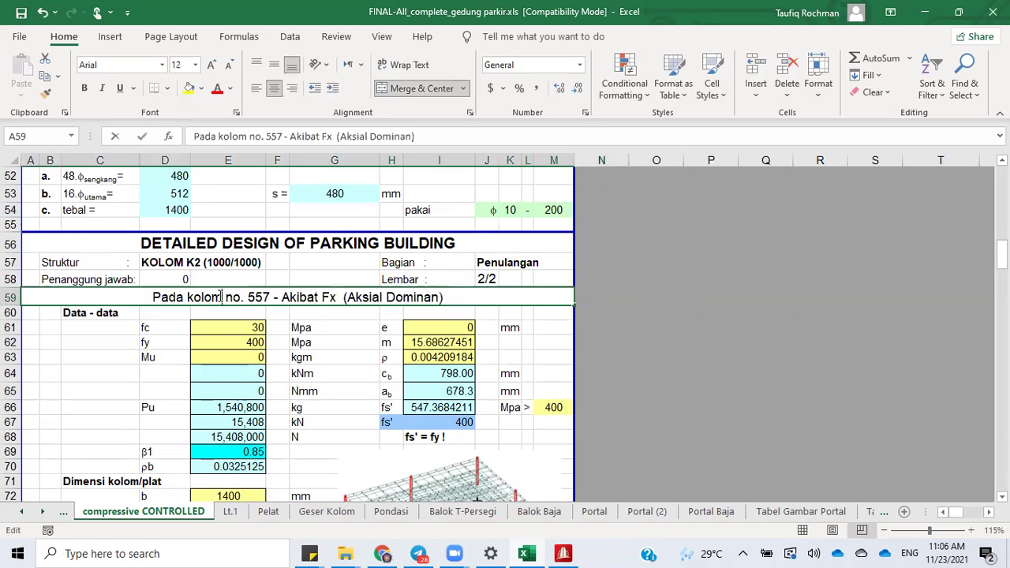
pyautogui.doubleClick(219, 297)
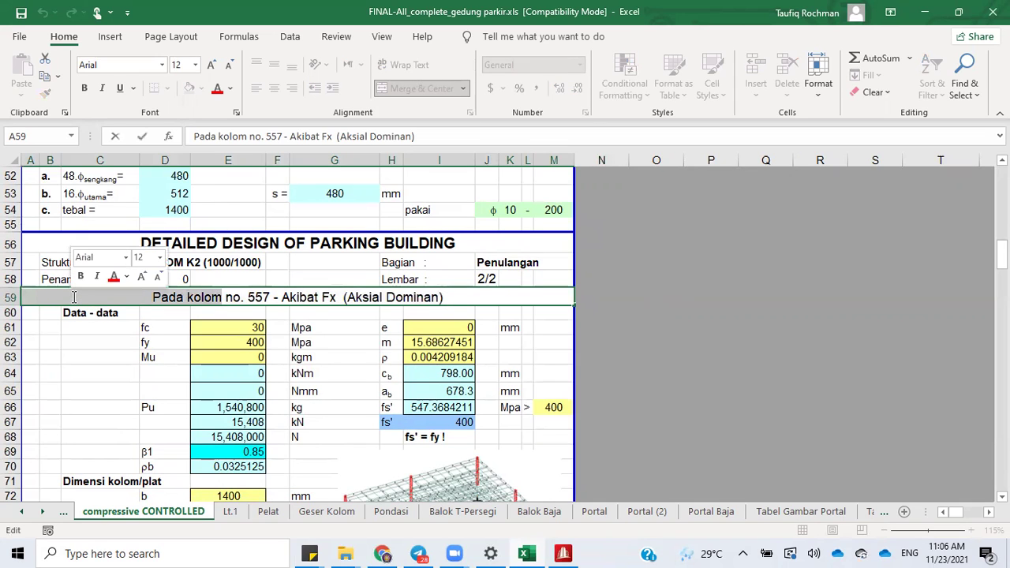
pyautogui.write('At the column')
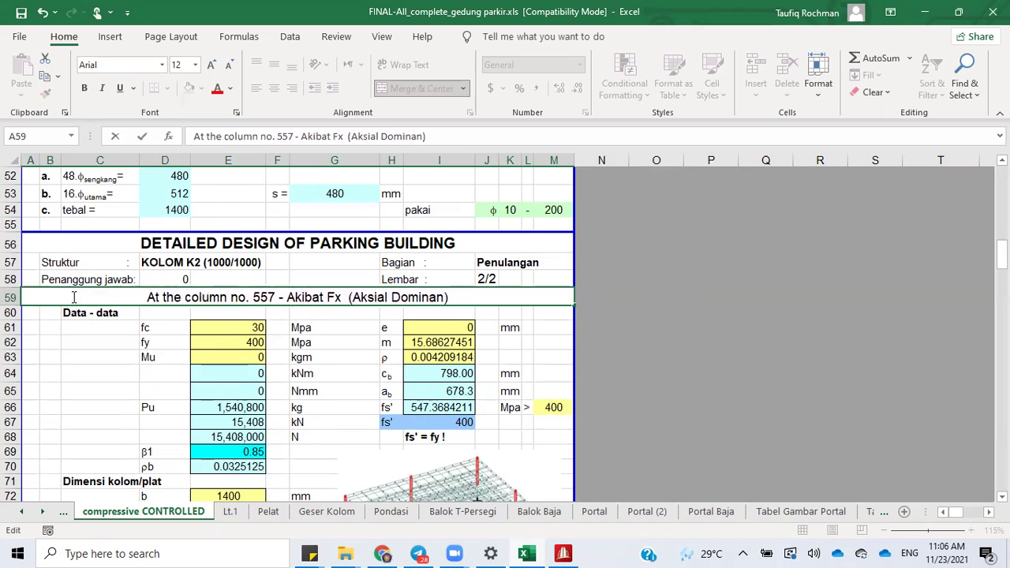
# Step: Translate the rest of the A59 heading so it ends with Due to Fx (Axial Dominant)
pyautogui.moveTo(287, 297); pyautogui.dragTo(323, 294)
pyautogui.write('Due to')
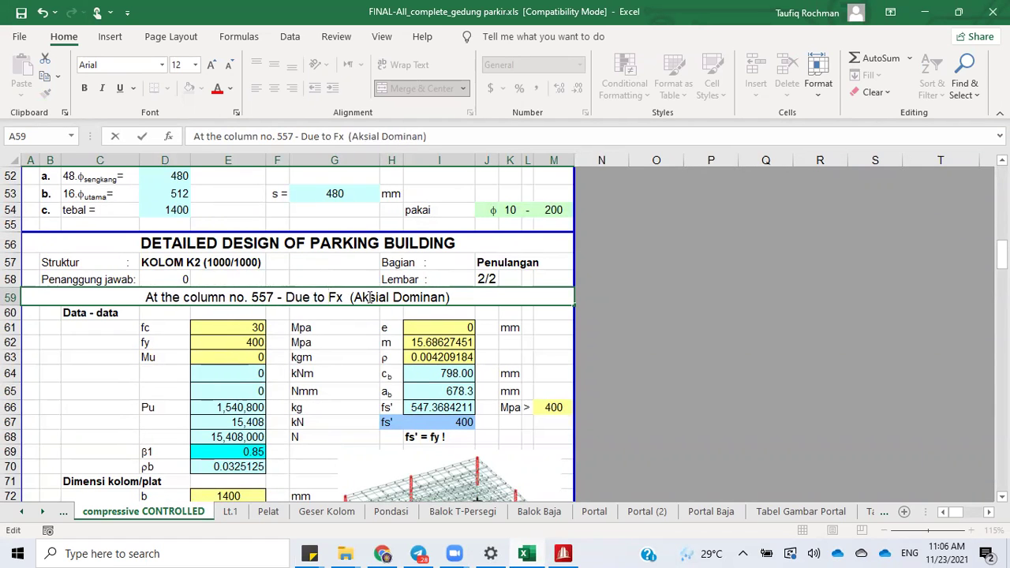
pyautogui.moveTo(372, 300); pyautogui.dragTo(377, 300)
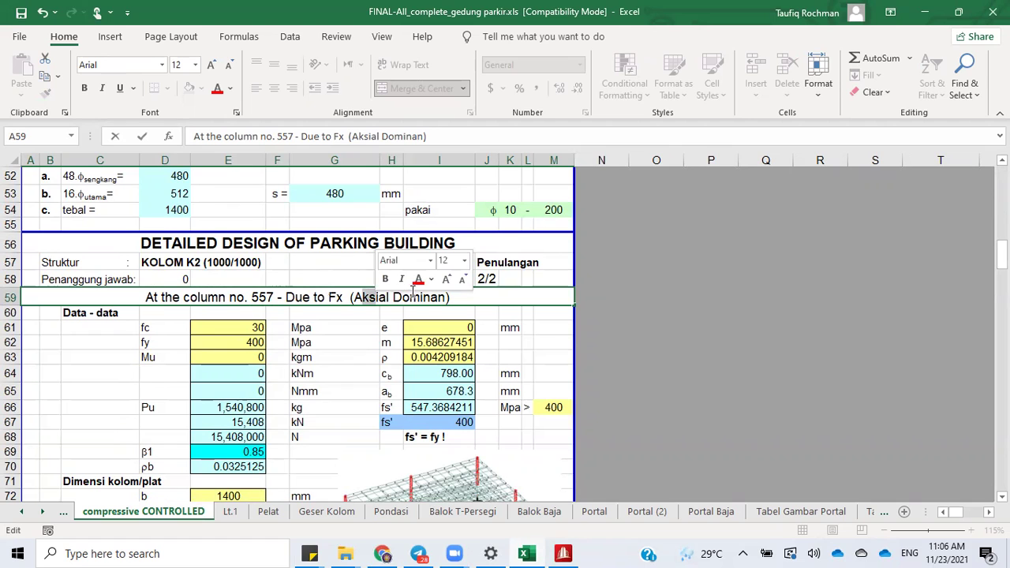
pyautogui.write('x')
pyautogui.click(441, 297)
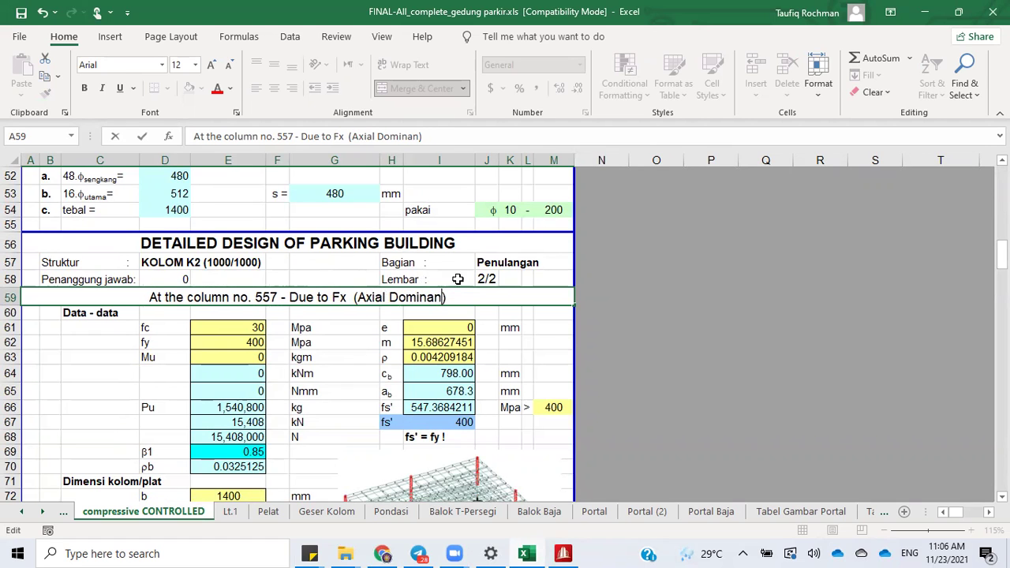
pyautogui.write('t')
pyautogui.click(526, 331)
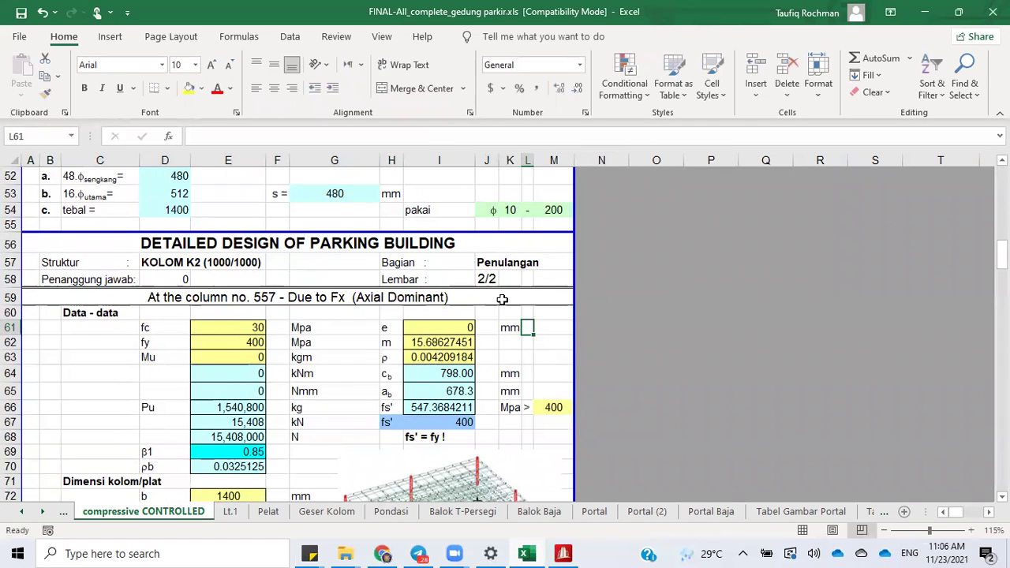
# Step: Copy the Structure and Engineer labels from B2:B3 of the K1 sheet header to B57:B58 in the K2 header
pyautogui.scroll(17, 248, 271)
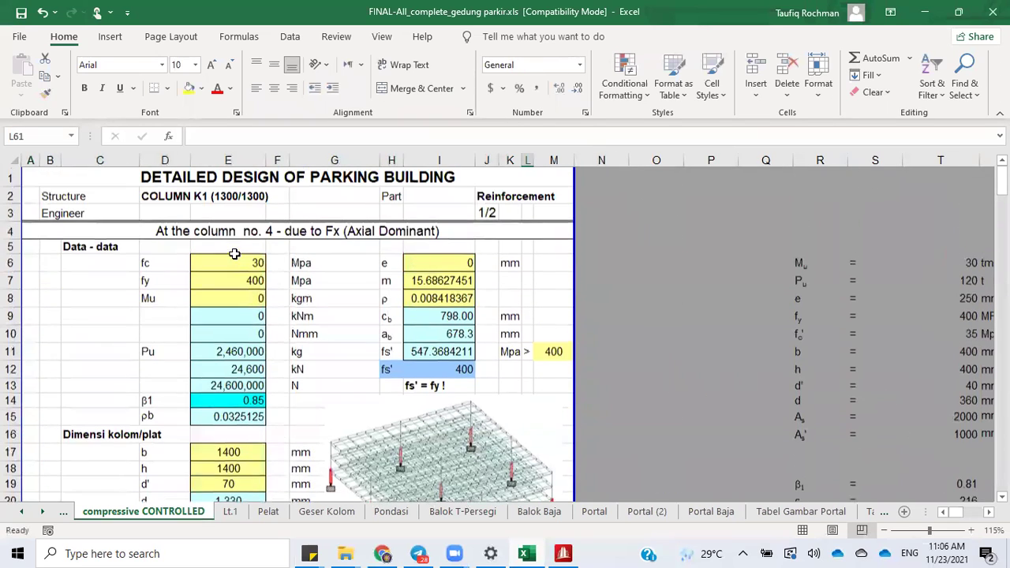
pyautogui.click(66, 200)
pyautogui.moveTo(49, 199); pyautogui.dragTo(48, 207)
pyautogui.rightClick(49, 204)
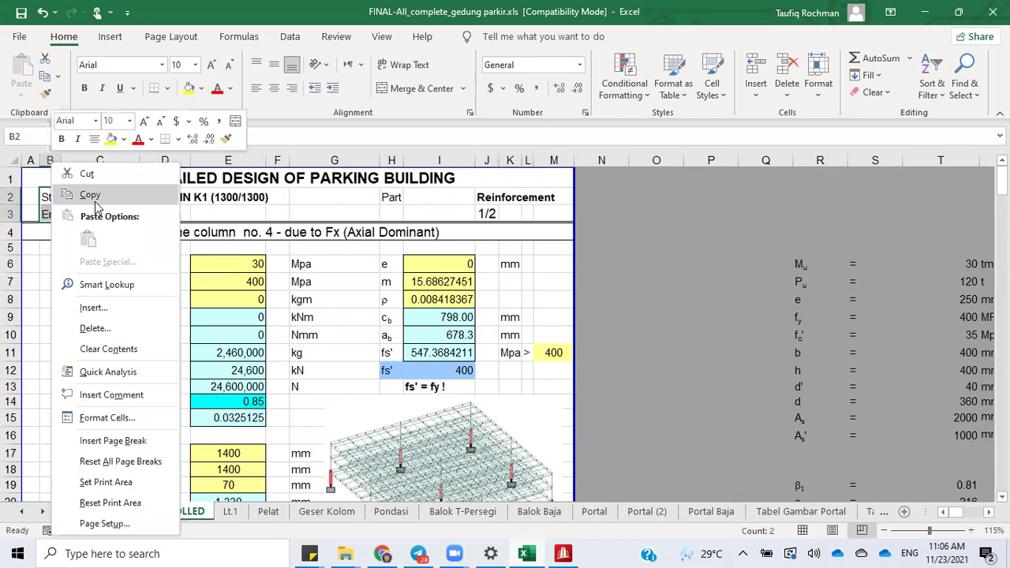
pyautogui.click(84, 195)
pyautogui.scroll(-11, 138, 302)
pyautogui.scroll(-11, 139, 302)
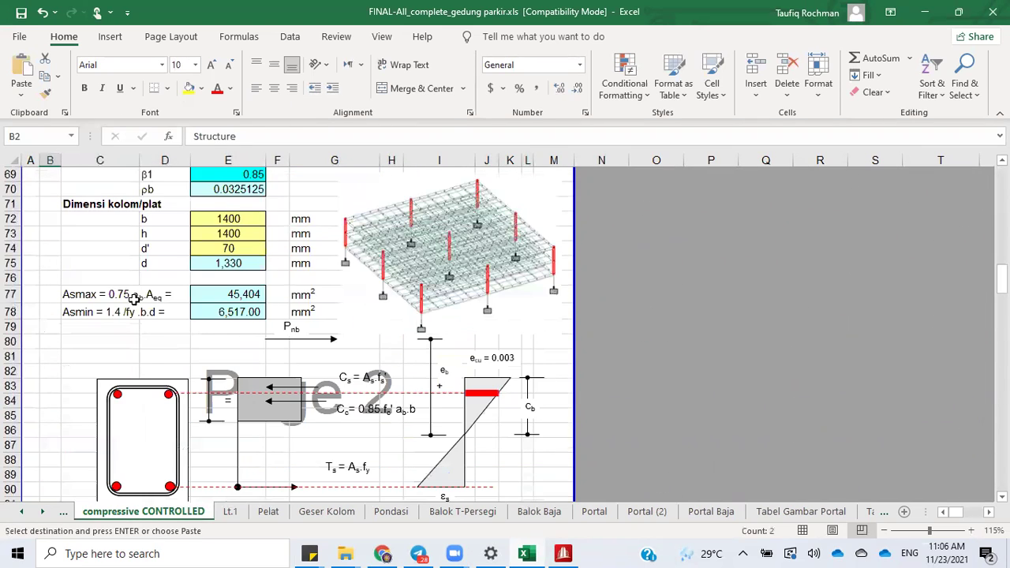
pyautogui.scroll(6, 135, 299)
pyautogui.rightClick(61, 262)
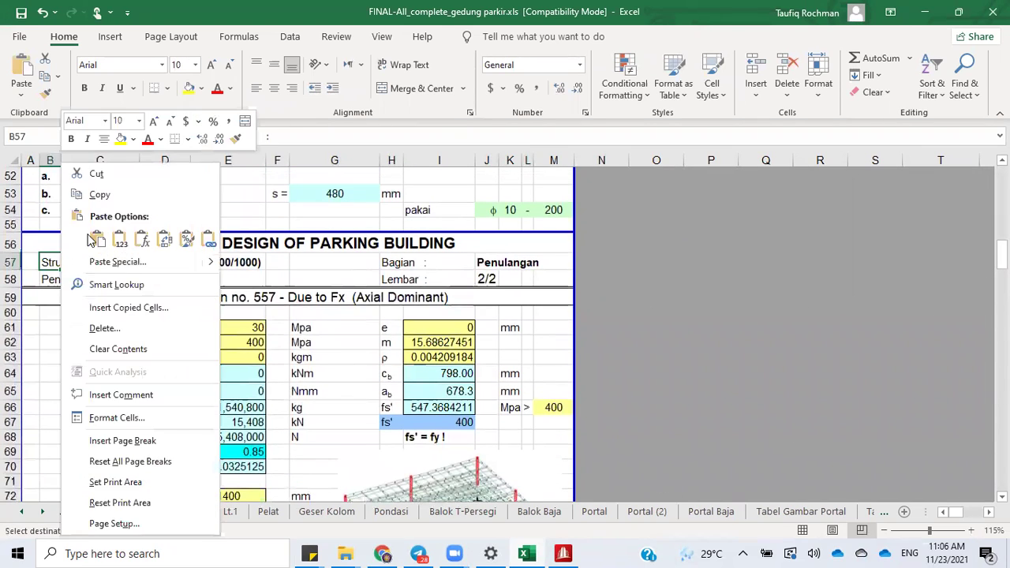
pyautogui.click(95, 239)
# Step: Replace KOLOM with COLUMN in the K2 header's structure name in D57 so it reads COLUMN K2 (1000/1000)
pyautogui.click(180, 264)
pyautogui.doubleClick(180, 265)
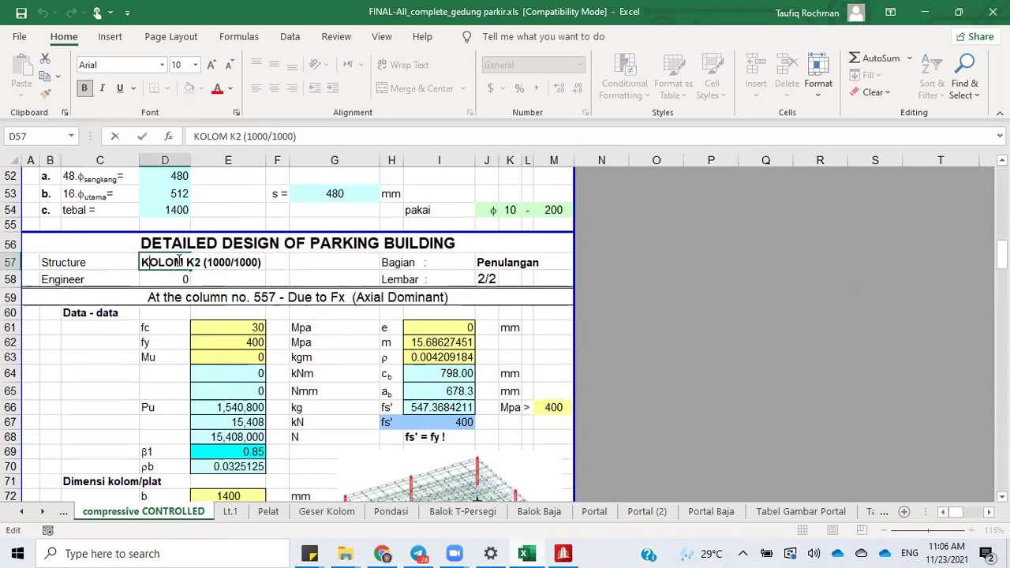
pyautogui.moveTo(180, 260); pyautogui.dragTo(87, 262)
pyautogui.write('col')
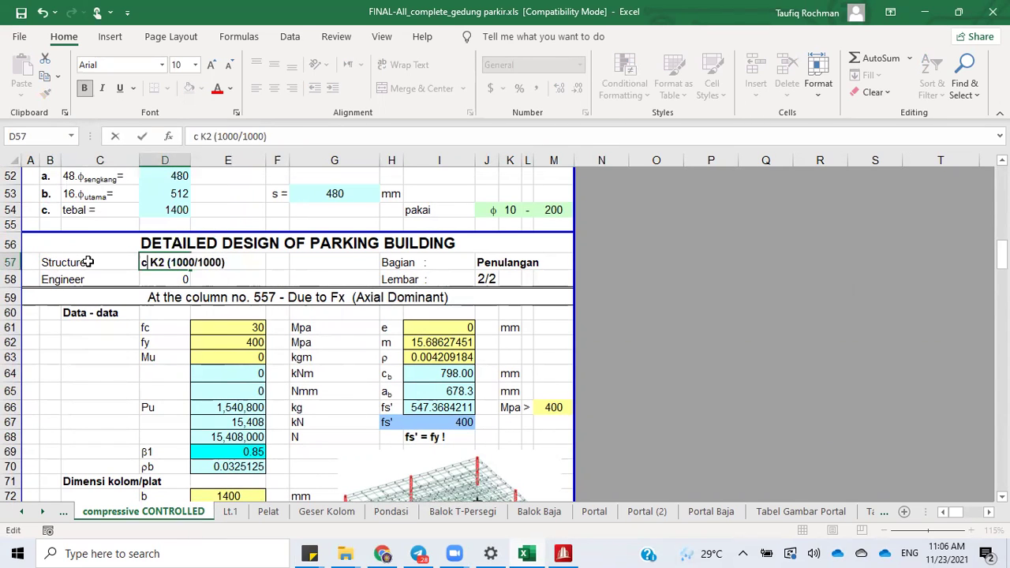
pyautogui.write('umn')
pyautogui.press('BackSpace')
pyautogui.press('BackSpace')
pyautogui.press('BackSpace')
pyautogui.press('BackSpace')
pyautogui.press('BackSpace')
pyautogui.press('BackSpace')
pyautogui.write('COLUMN')
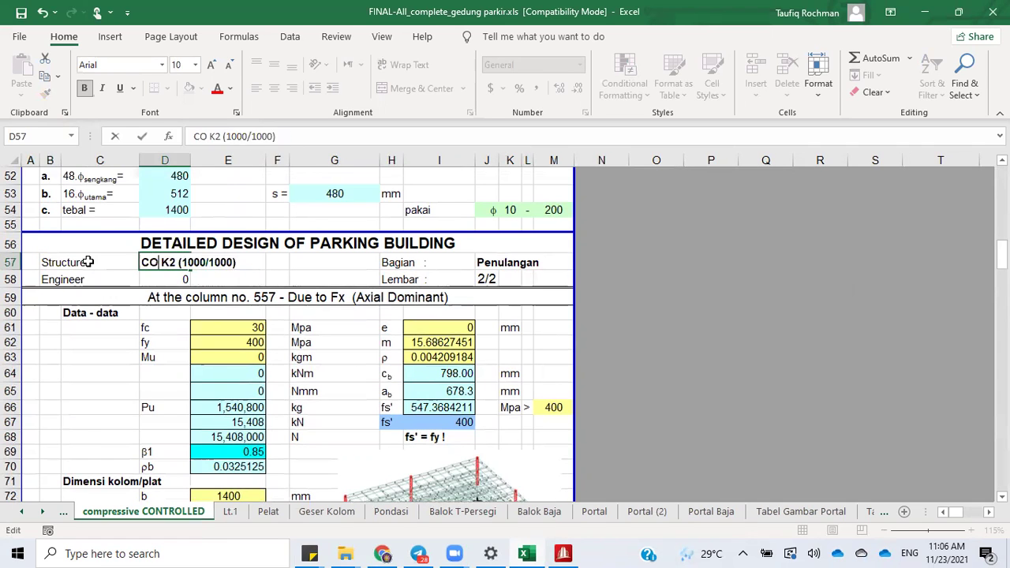
pyautogui.press('Return')
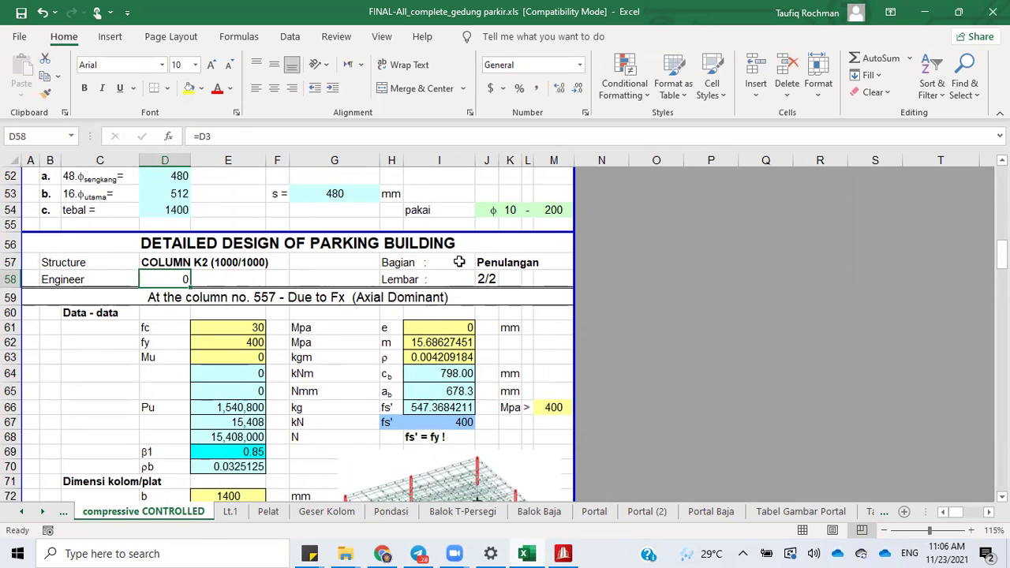
# Step: Copy the Part and Reinforcement labels from row 2 of the K1 header to row 57 of the K2 header
pyautogui.scroll(17, 460, 262)
pyautogui.moveTo(392, 197); pyautogui.dragTo(465, 193)
pyautogui.rightClick(464, 192)
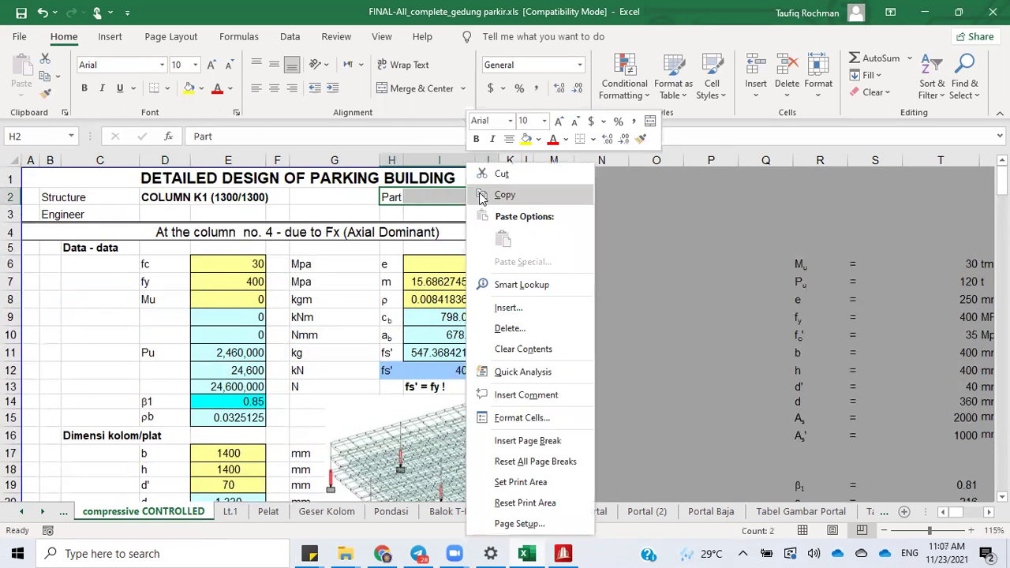
pyautogui.click(483, 194)
pyautogui.scroll(-17, 450, 277)
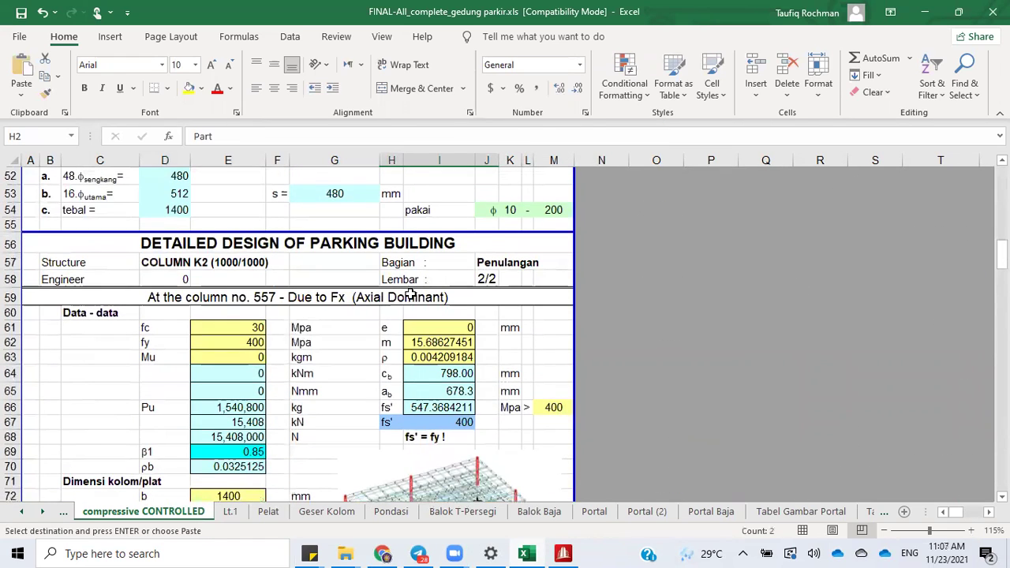
pyautogui.rightClick(397, 262)
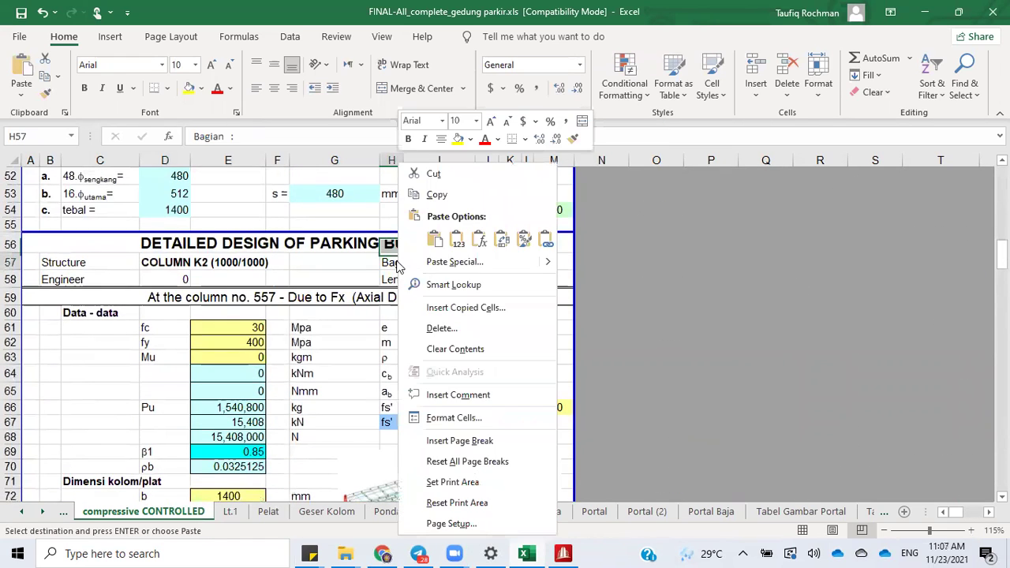
pyautogui.click(434, 237)
pyautogui.click(334, 316)
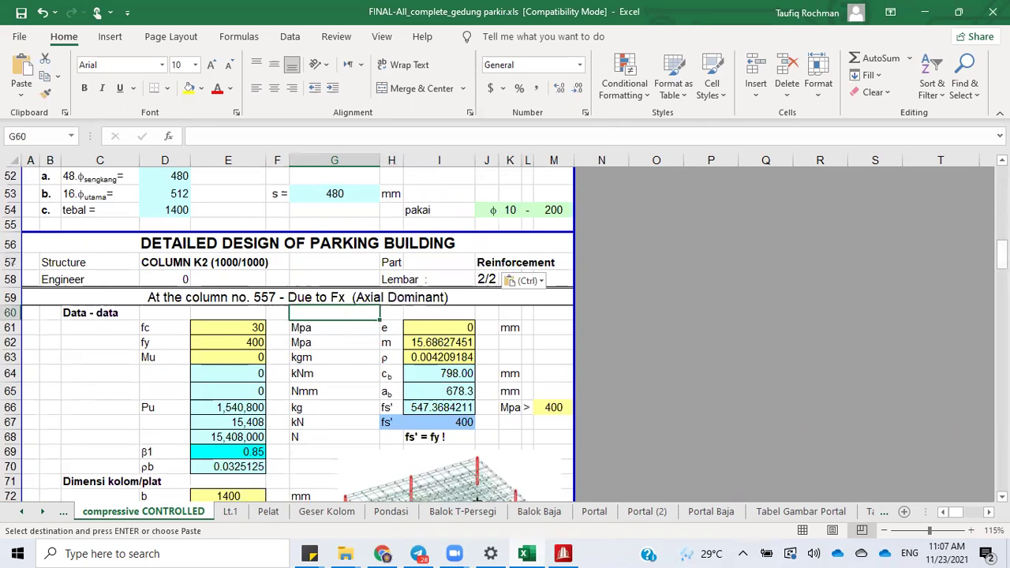
# Step: Enter the engineer's name in D3 of the K1 header and check that the linked K2 header cell shows it
pyautogui.click(1001, 497)
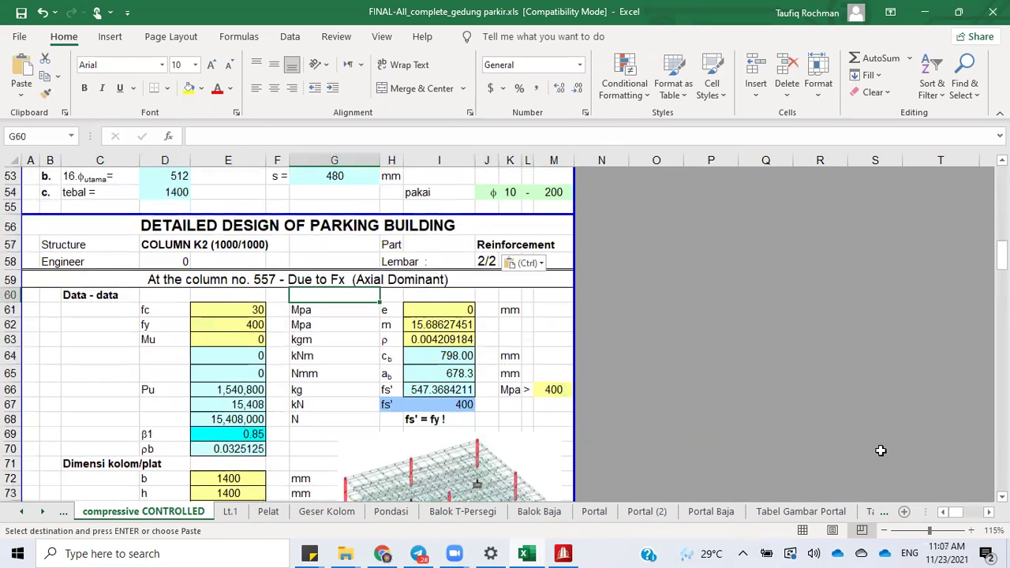
pyautogui.scroll(17, 879, 447)
pyautogui.click(158, 215)
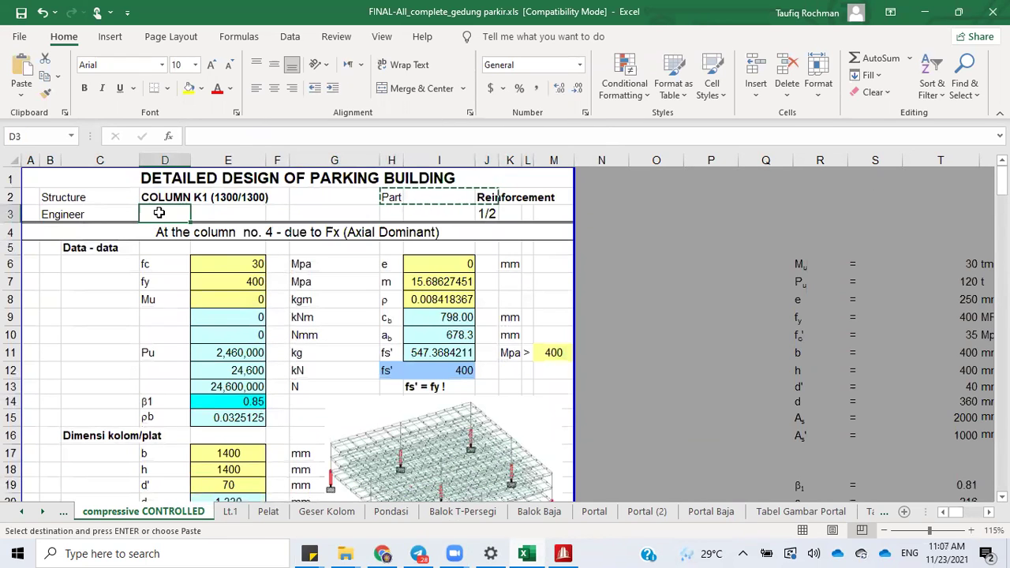
pyautogui.write('mu')
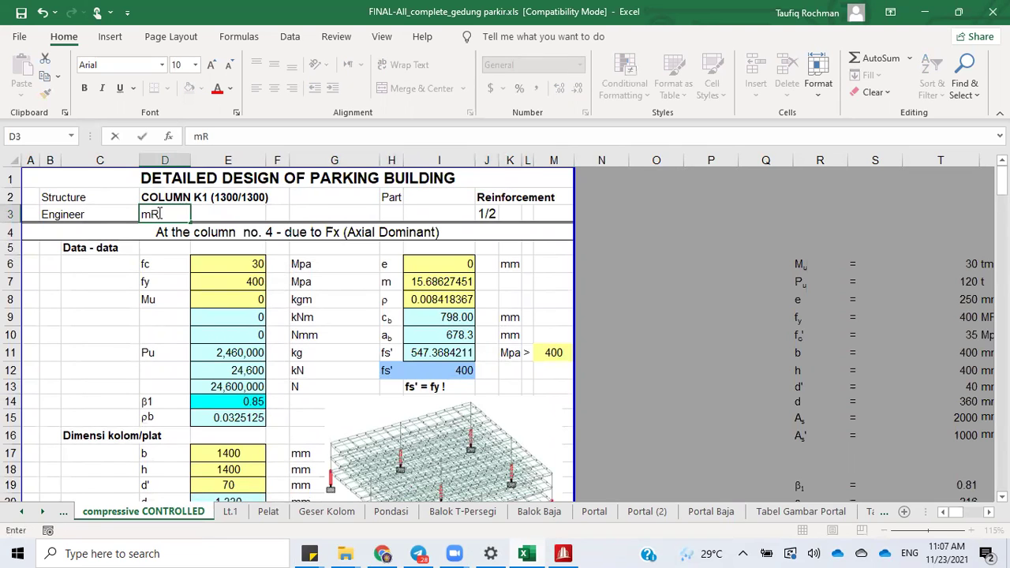
pyautogui.write('.')
pyautogui.press('Return')
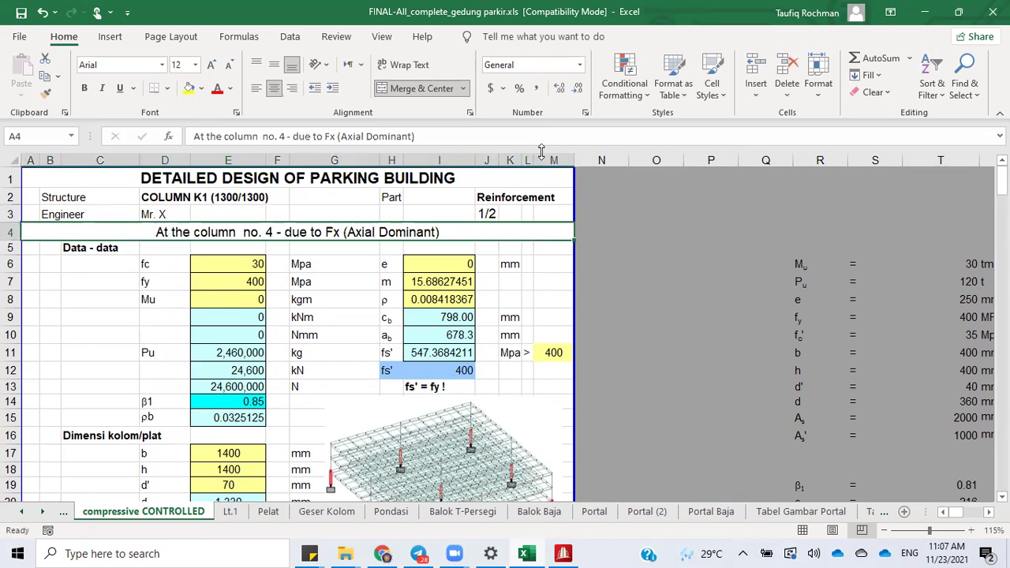
pyautogui.scroll(-18, 355, 337)
pyautogui.scroll(2, 315, 365)
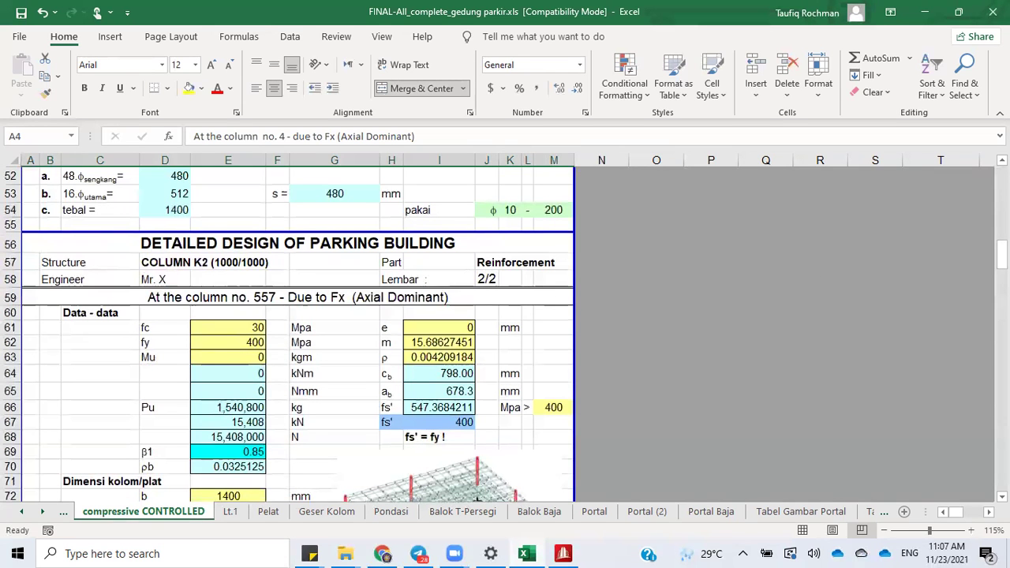
pyautogui.scroll(-3, 316, 332)
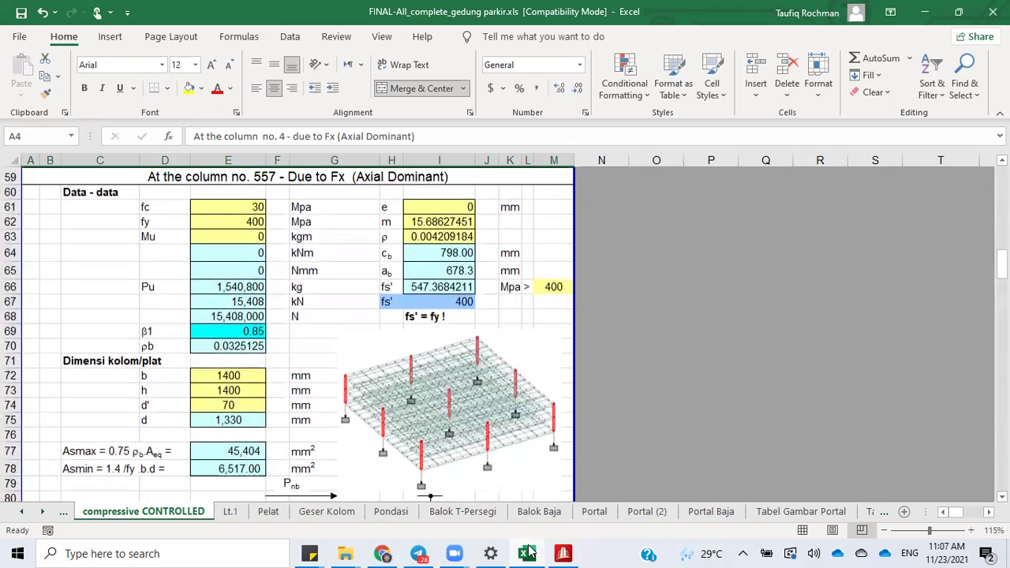
# Step: Switch to STAAD.Pro, move the Beam End Force table off the model view, and turn off the model's displacement display
pyautogui.moveTo(529, 553)
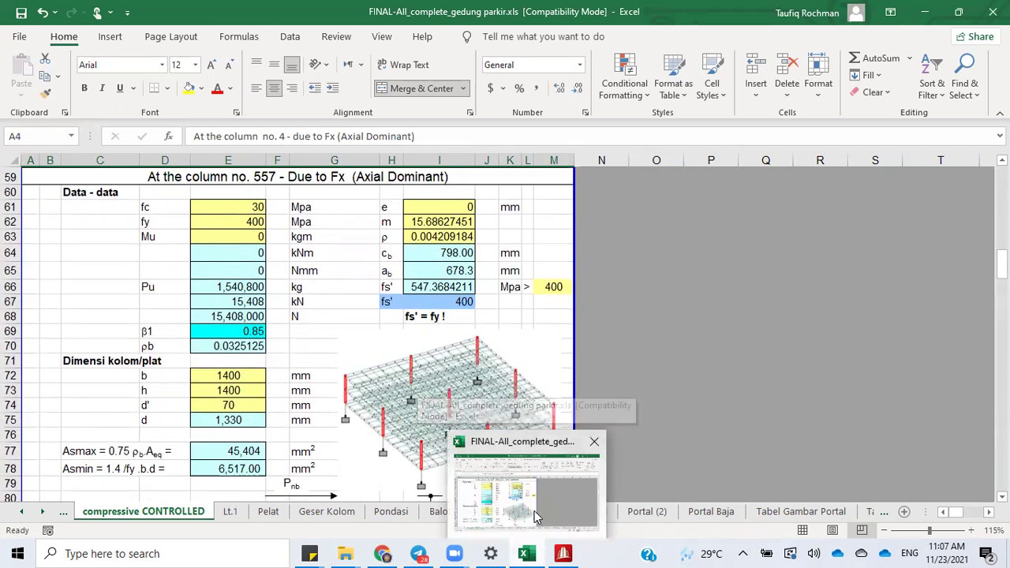
pyautogui.click(534, 512)
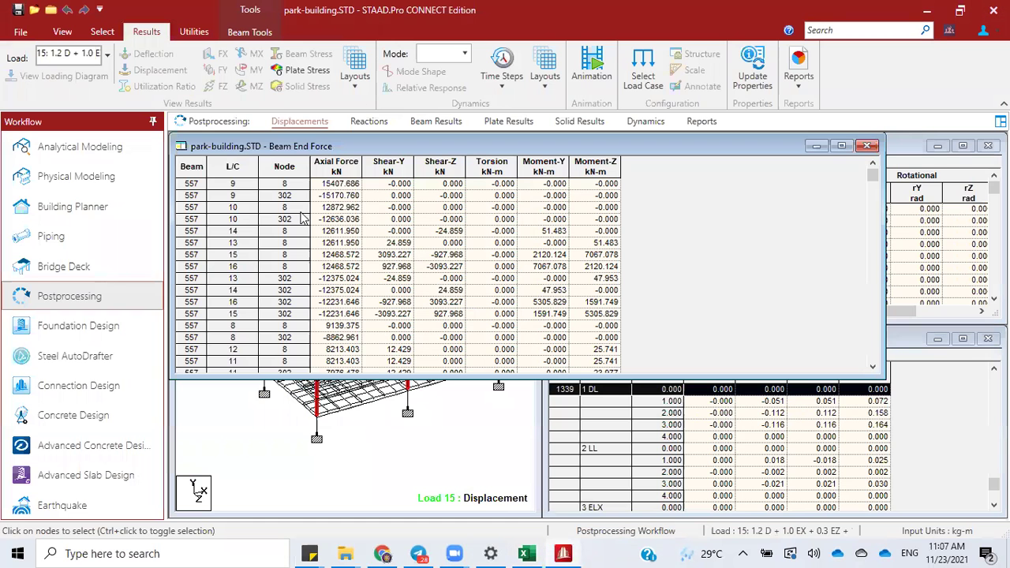
pyautogui.moveTo(416, 150); pyautogui.dragTo(822, 137)
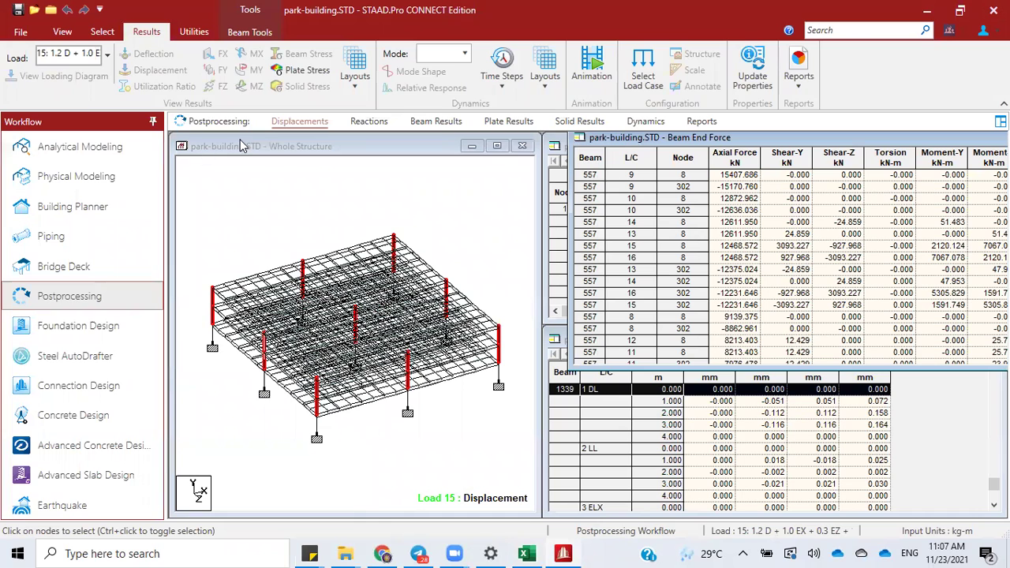
pyautogui.click(209, 167)
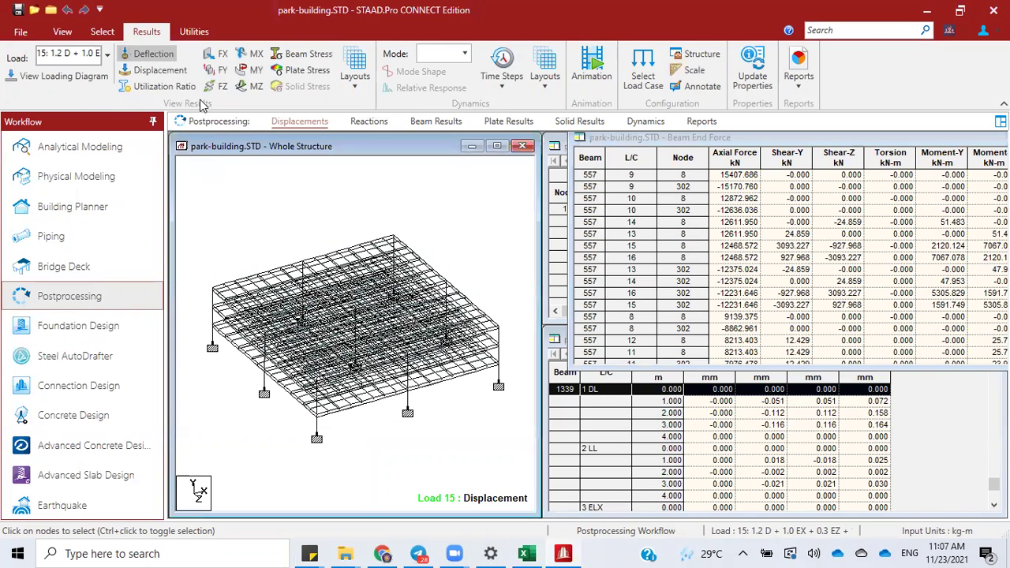
pyautogui.click(158, 57)
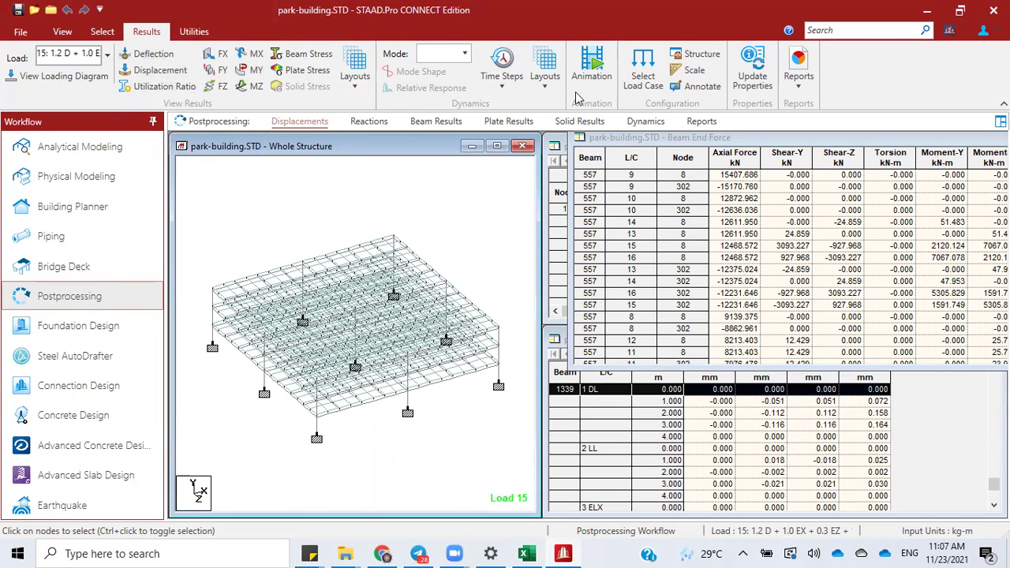
# Step: Select the columns of the two upper storeys in a side view of the structure, and return to the isometric view
pyautogui.click(65, 34)
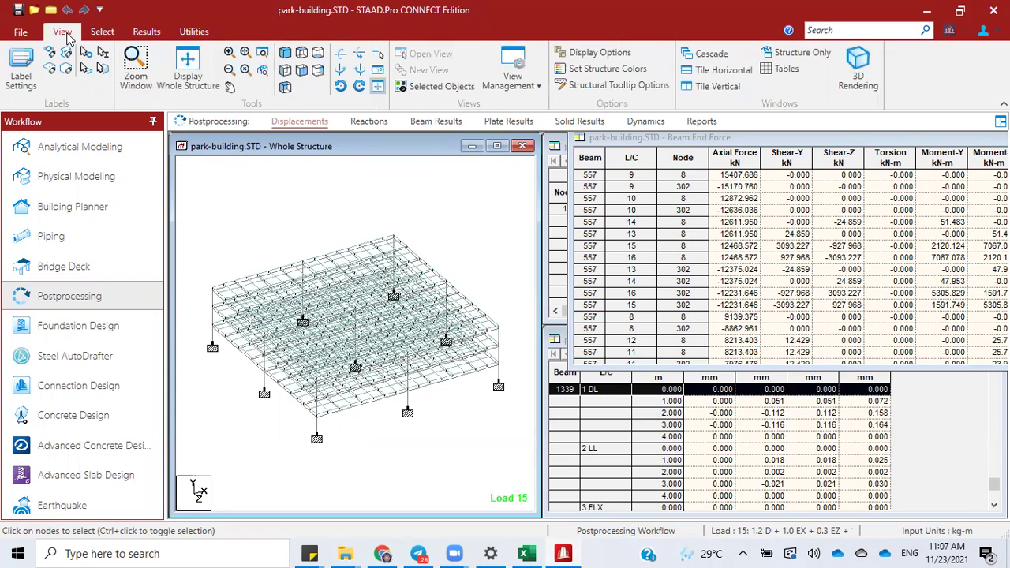
pyautogui.click(285, 69)
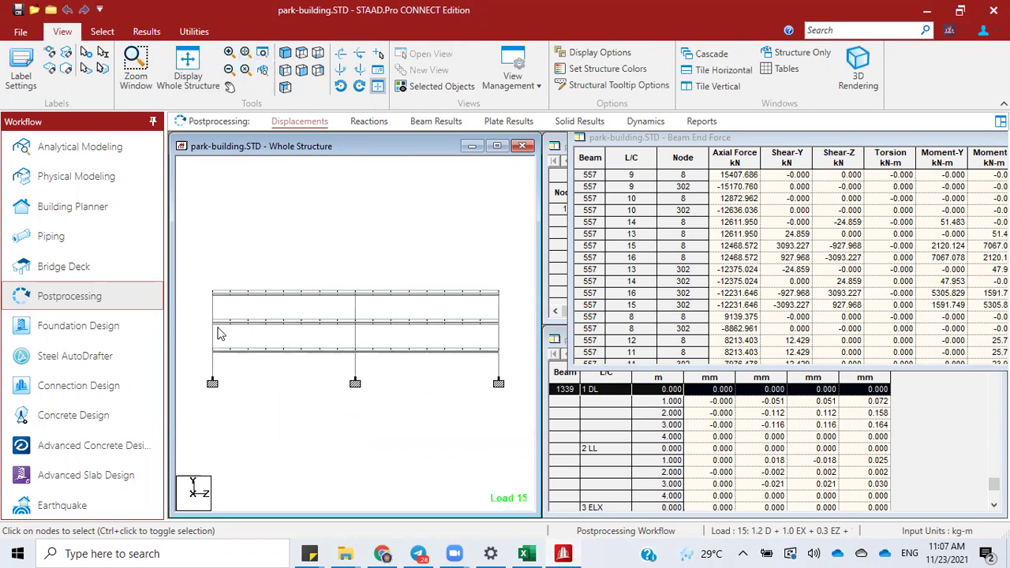
pyautogui.moveTo(524, 289); pyautogui.dragTo(515, 352)
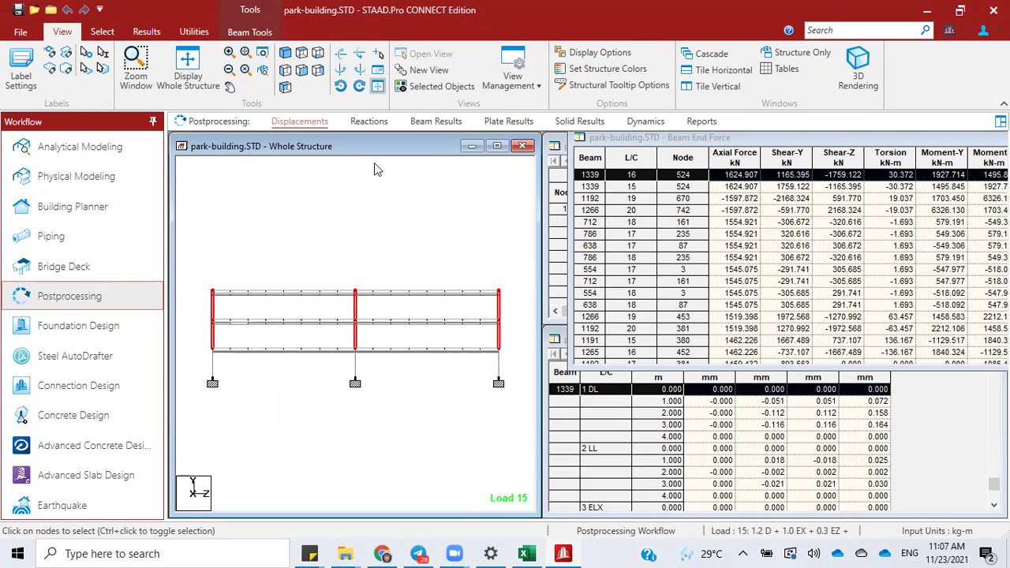
pyautogui.click(284, 53)
pyautogui.moveTo(454, 263); pyautogui.dragTo(451, 209)
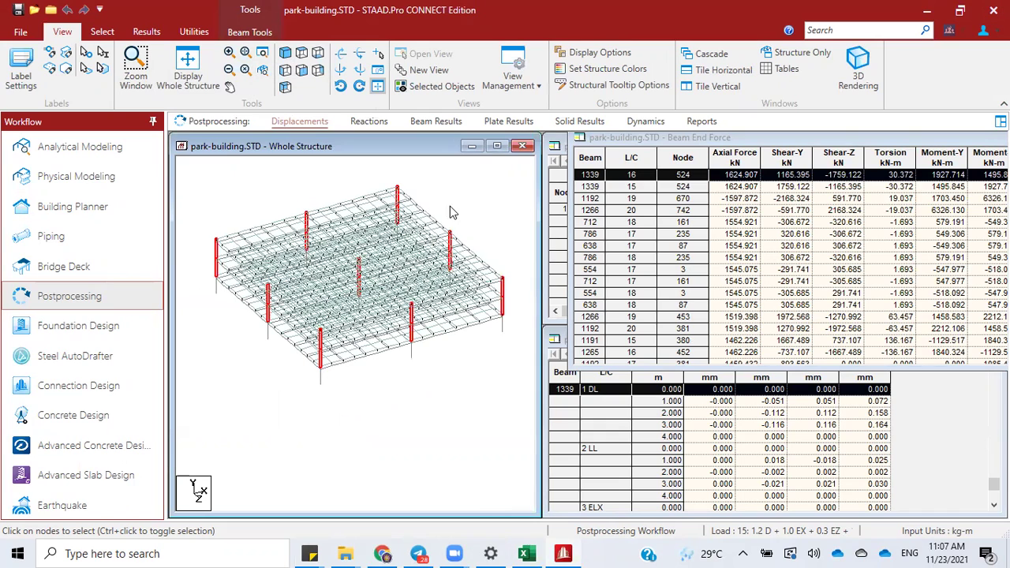
# Step: Switch to Excel, paste the STAAD.Pro screenshot at O66, and crop off its ribbon and Workflow pane
pyautogui.click(522, 553)
pyautogui.scroll(-5, 434, 207)
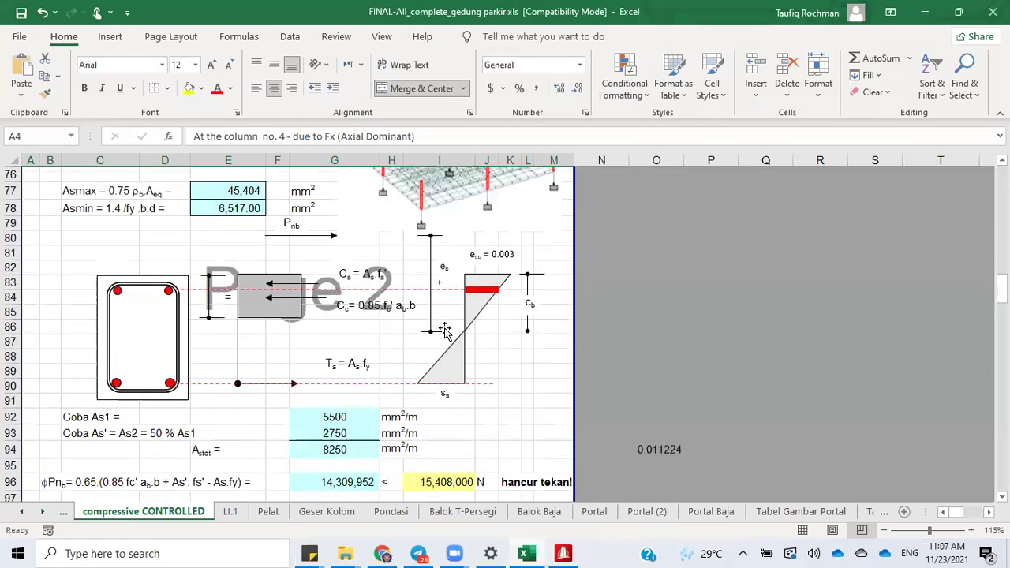
pyautogui.scroll(6, 434, 207)
pyautogui.rightClick(669, 286)
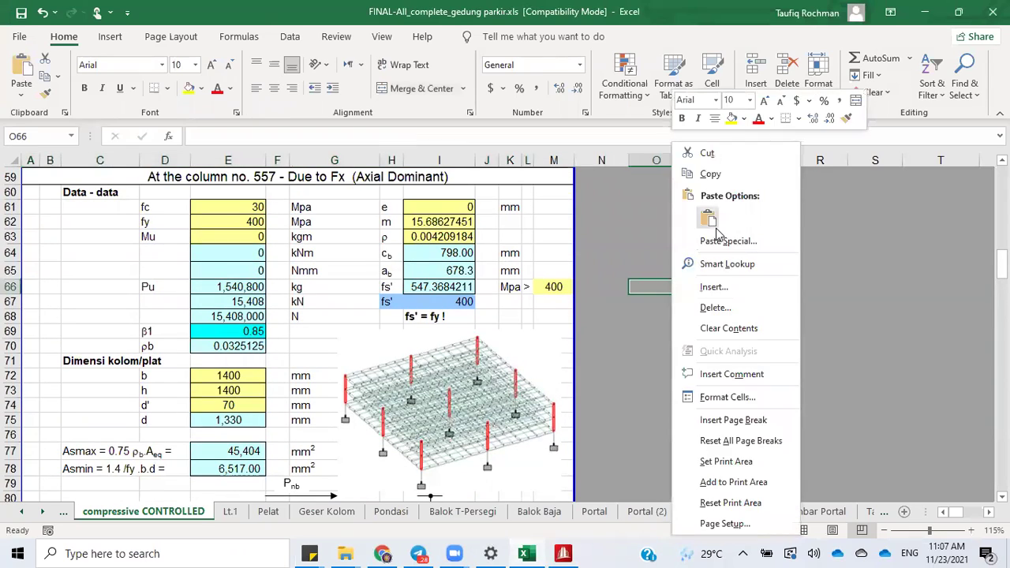
pyautogui.click(684, 220)
pyautogui.scroll(-6, 875, 328)
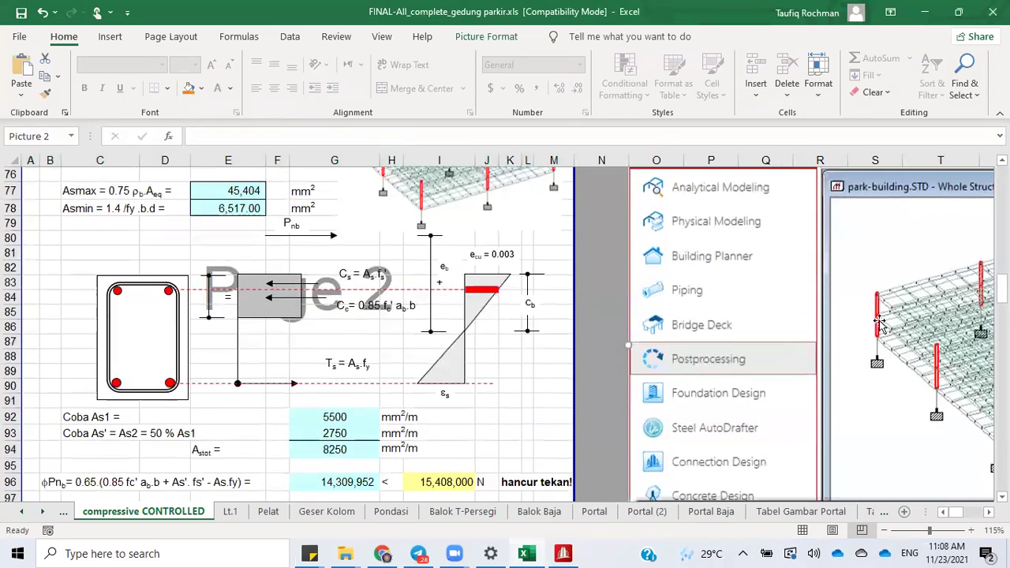
pyautogui.scroll(6, 874, 328)
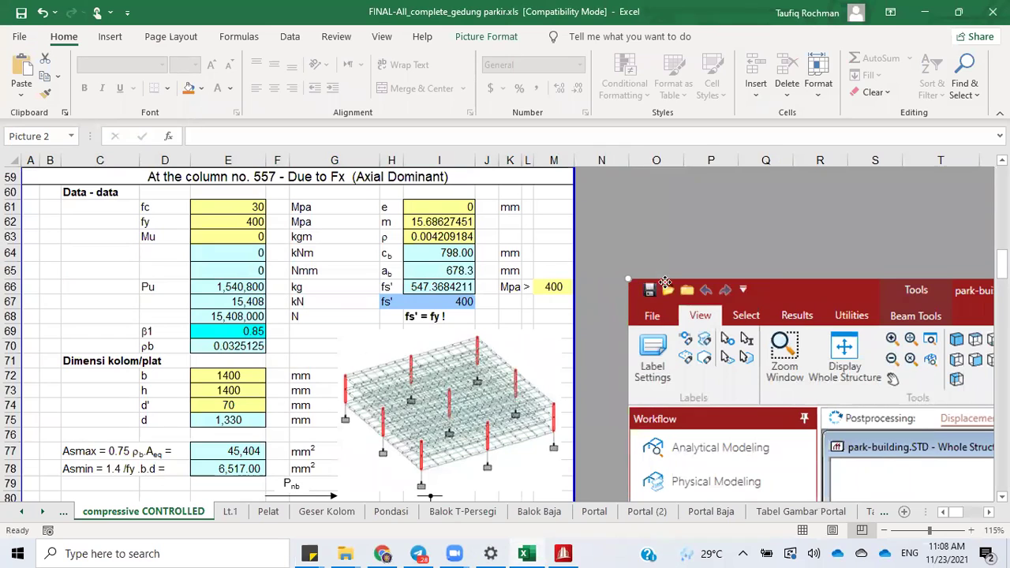
pyautogui.rightClick(660, 281)
pyautogui.press('Escape')
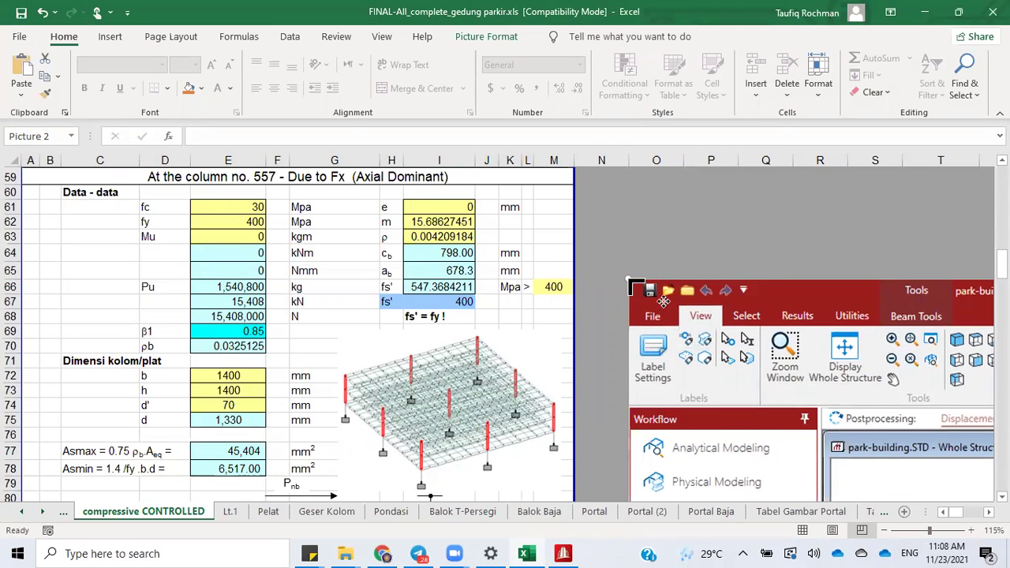
pyautogui.moveTo(633, 284); pyautogui.dragTo(826, 413)
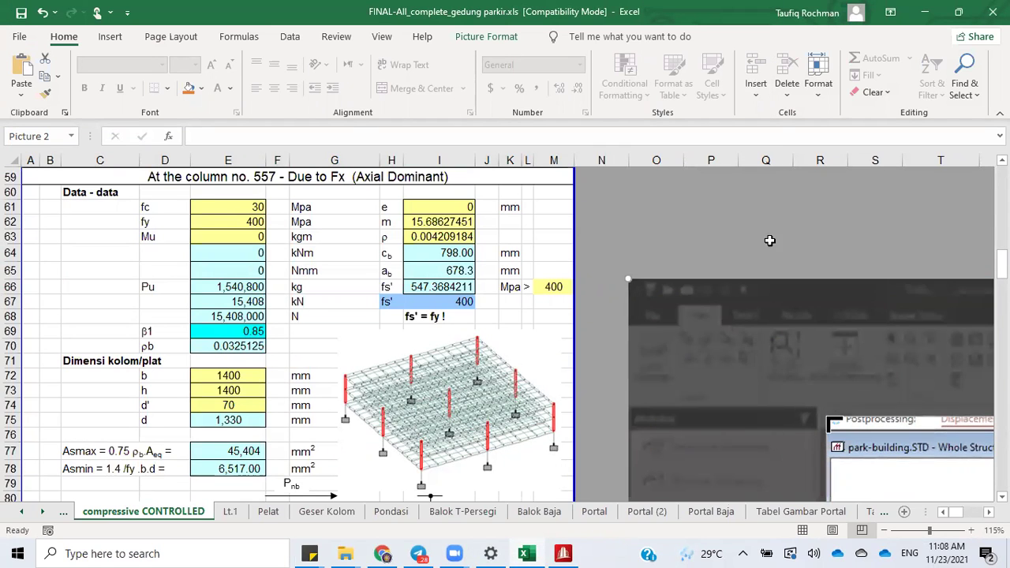
# Step: Delete the cropped STAAD.Pro screenshot beside the K2 calculation
pyautogui.click(769, 240)
pyautogui.click(837, 443)
pyautogui.press('Delete')
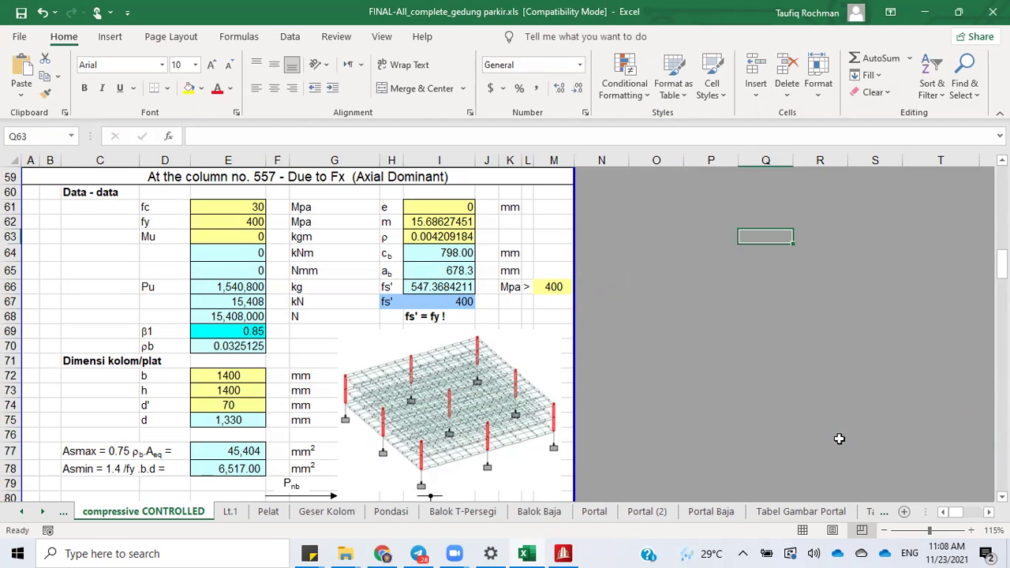
# Step: Switch to STAAD.Pro, look through the largest axial forces in the Beam End Force table, and close the table
pyautogui.click(563, 554)
pyautogui.moveTo(657, 138); pyautogui.dragTo(487, 146)
pyautogui.scroll(2, 565, 194)
pyautogui.scroll(10, 566, 193)
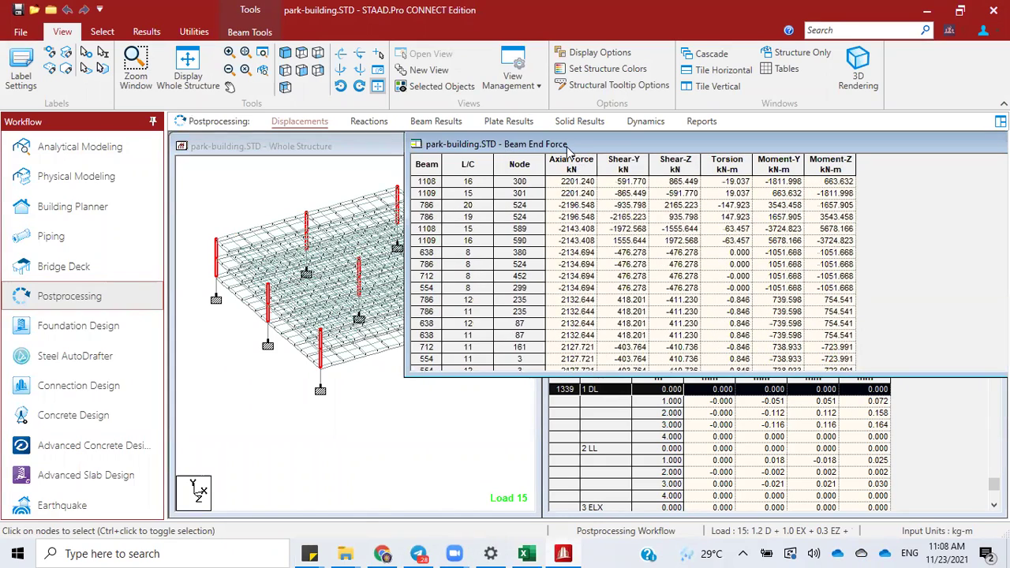
pyautogui.scroll(1, 562, 155)
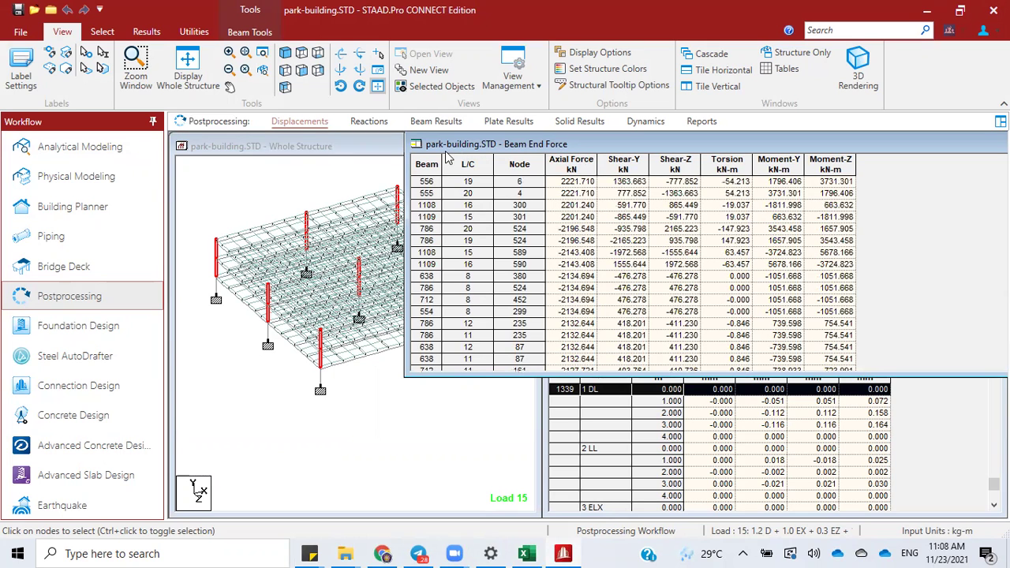
pyautogui.scroll(3, 454, 160)
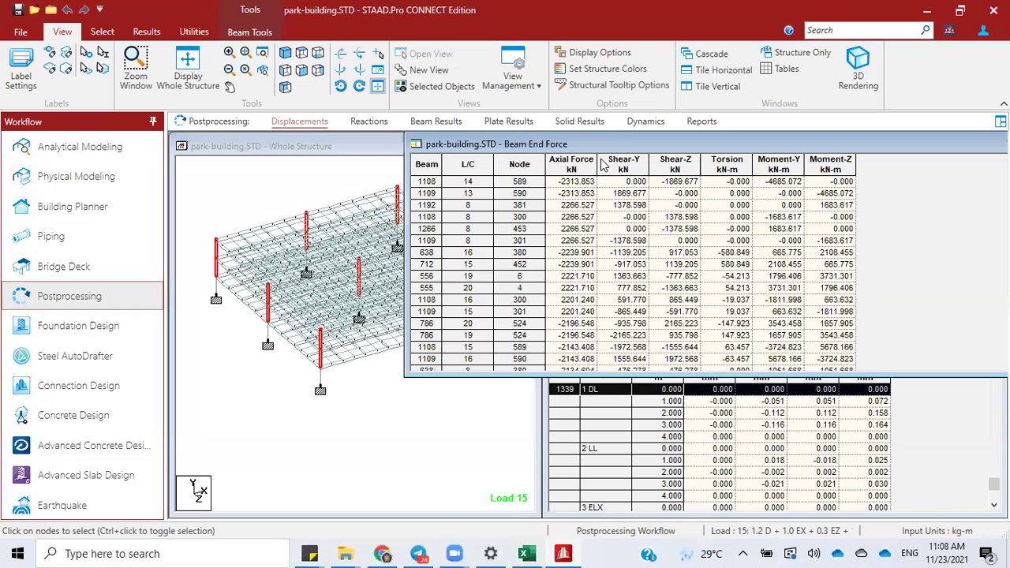
pyautogui.scroll(-2, 631, 158)
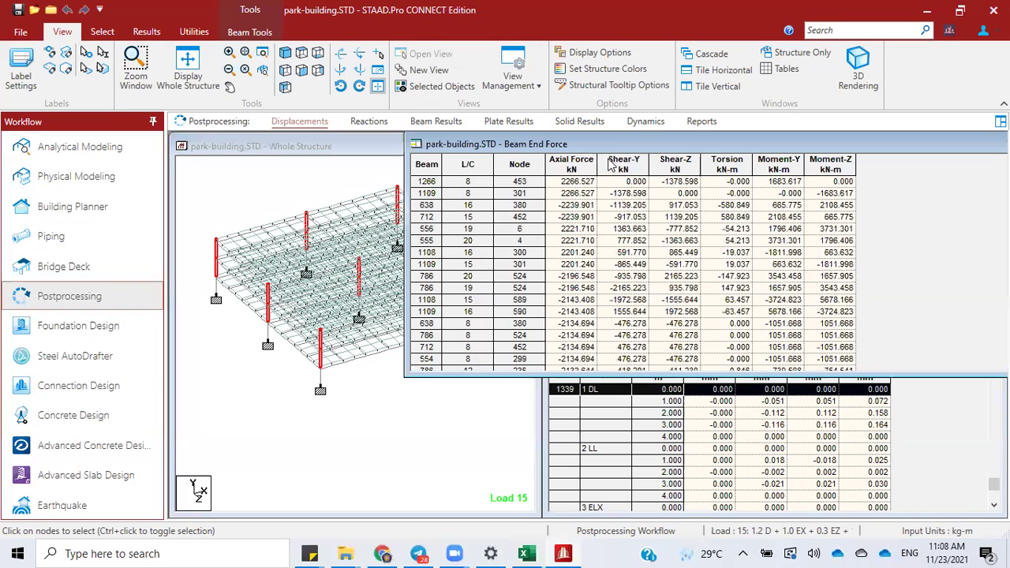
pyautogui.doubleClick(647, 146)
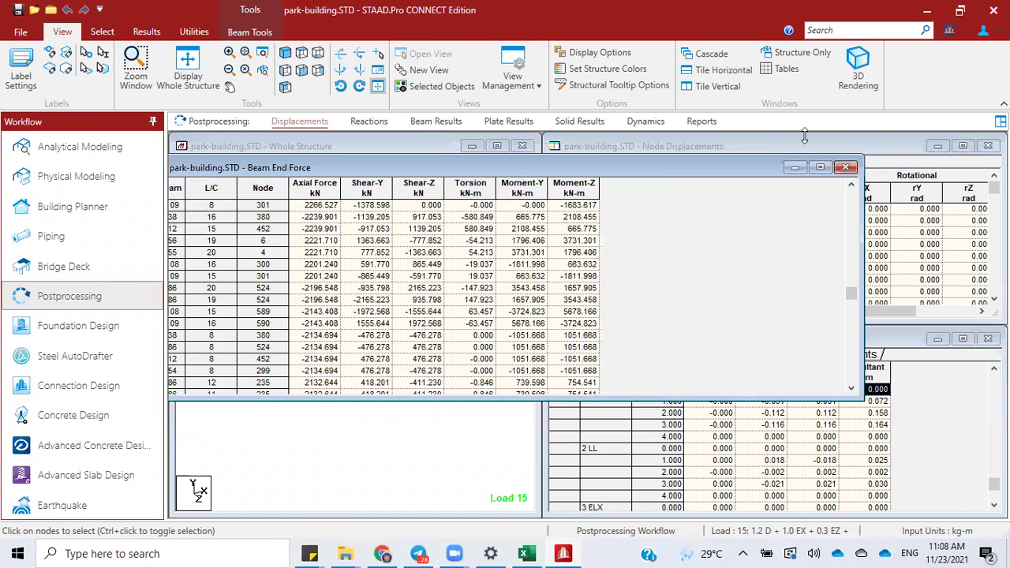
pyautogui.click(845, 167)
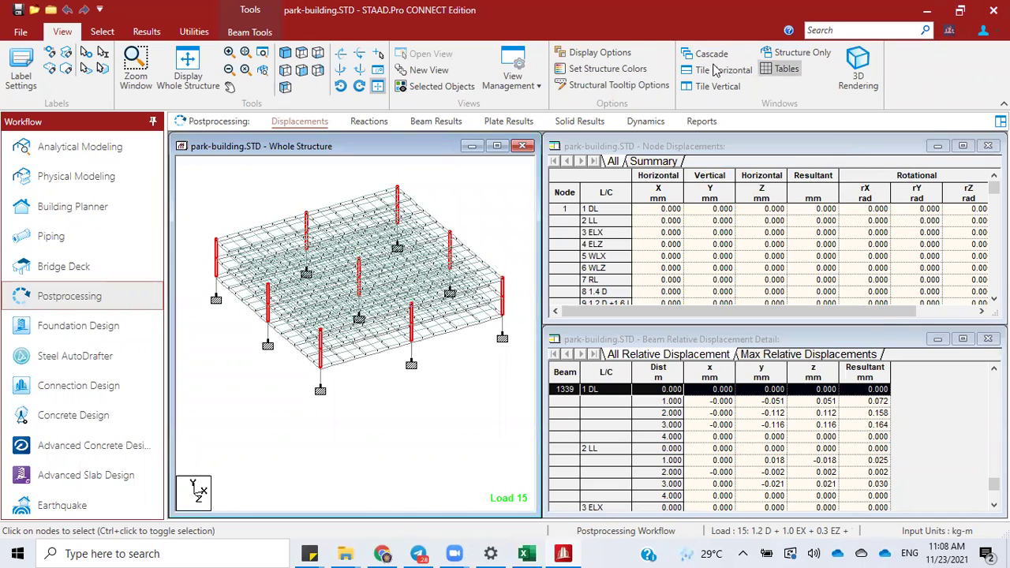
# Step: Show only the selected upper-storey columns in the Whole Structure view
pyautogui.click(150, 34)
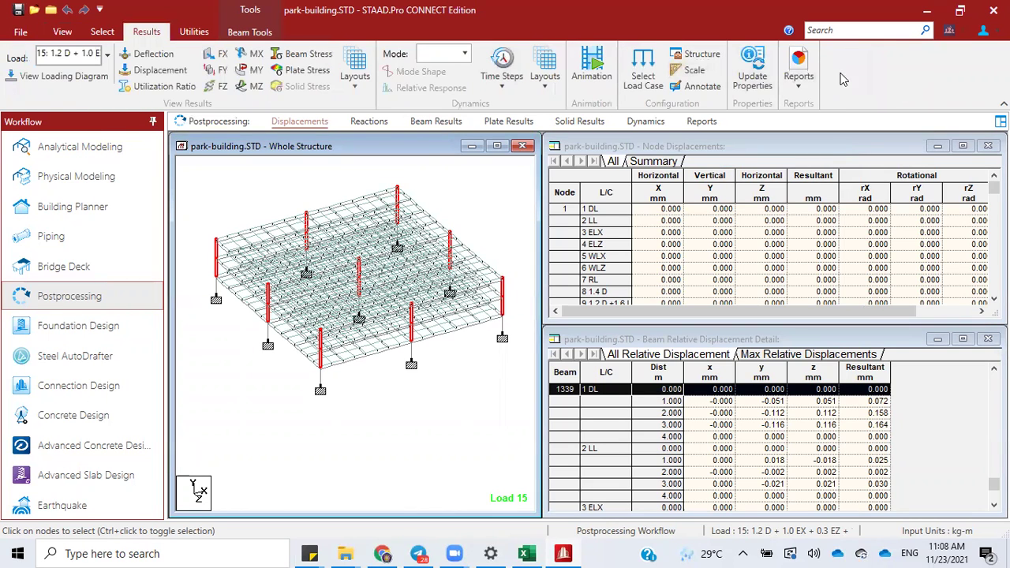
pyautogui.click(799, 67)
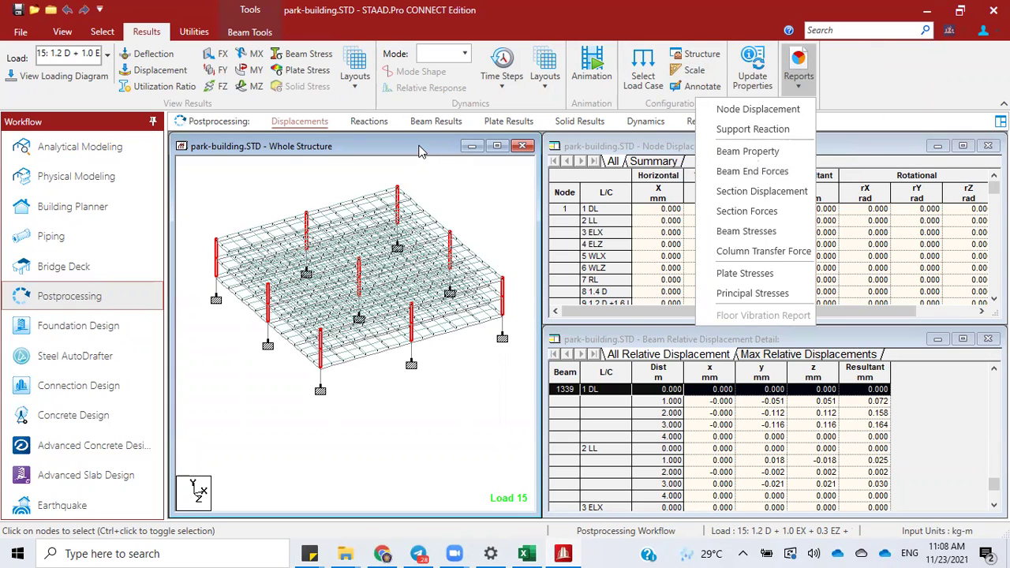
pyautogui.click(102, 32)
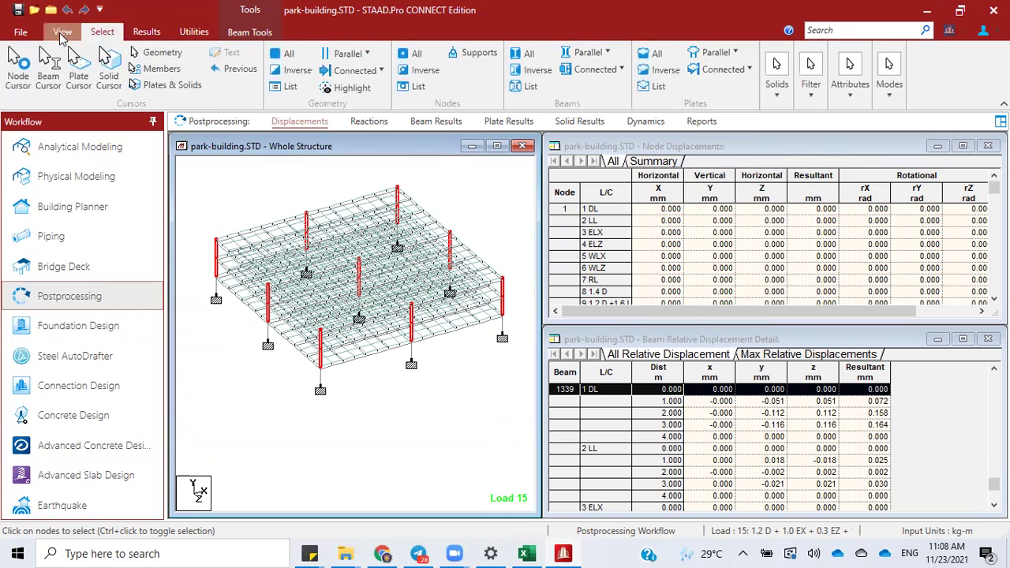
pyautogui.click(64, 33)
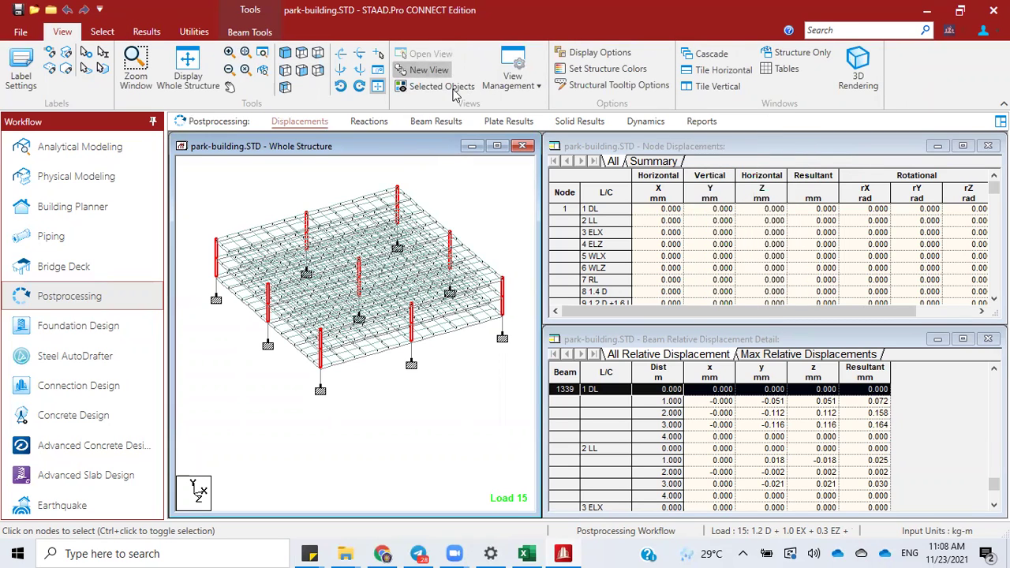
pyautogui.click(442, 86)
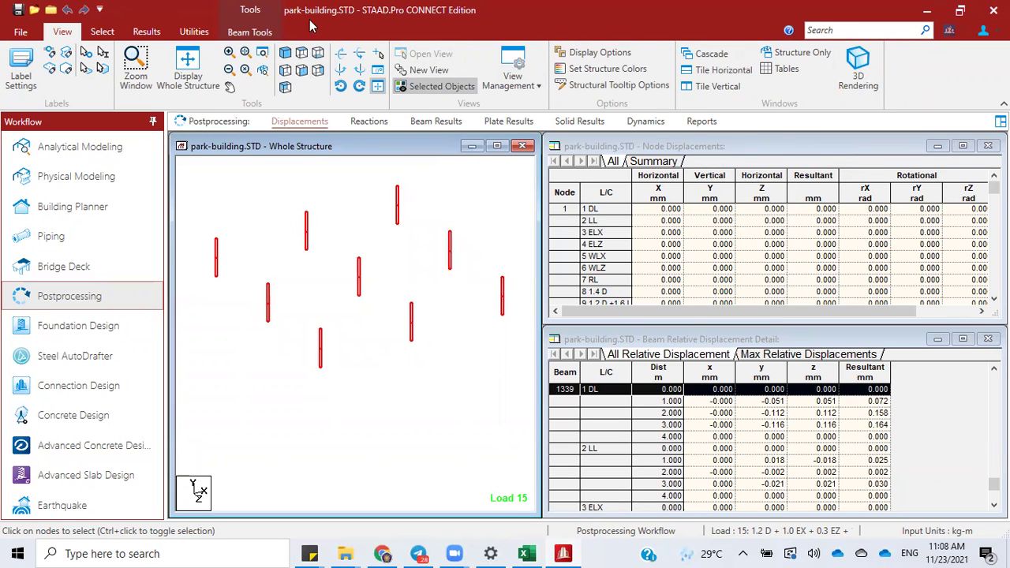
# Step: Generate a Beam End Forces report sorted by absolute axial force from high to low, for the load combinations from 8 1.4 D onward
pyautogui.click(150, 35)
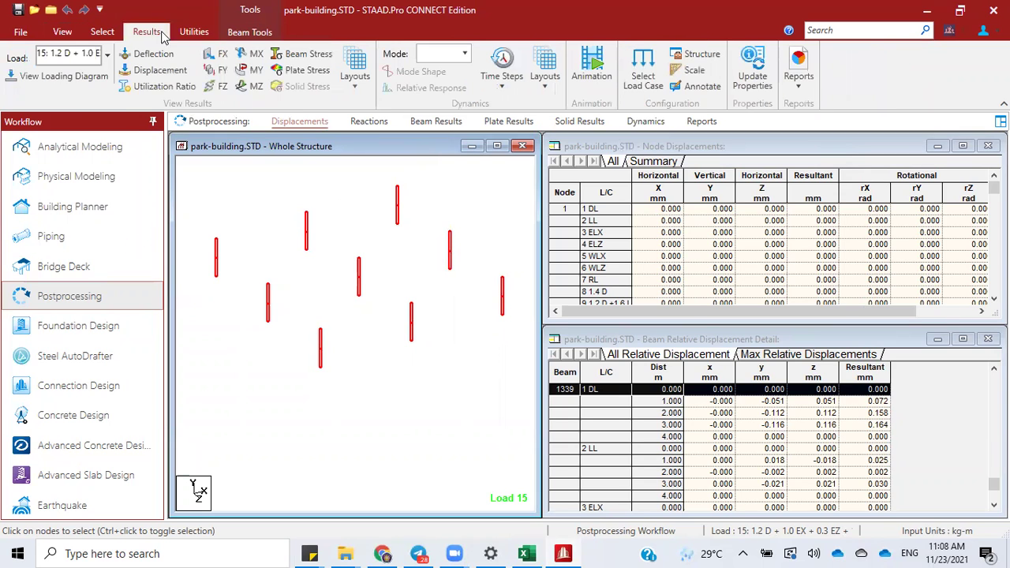
pyautogui.click(798, 69)
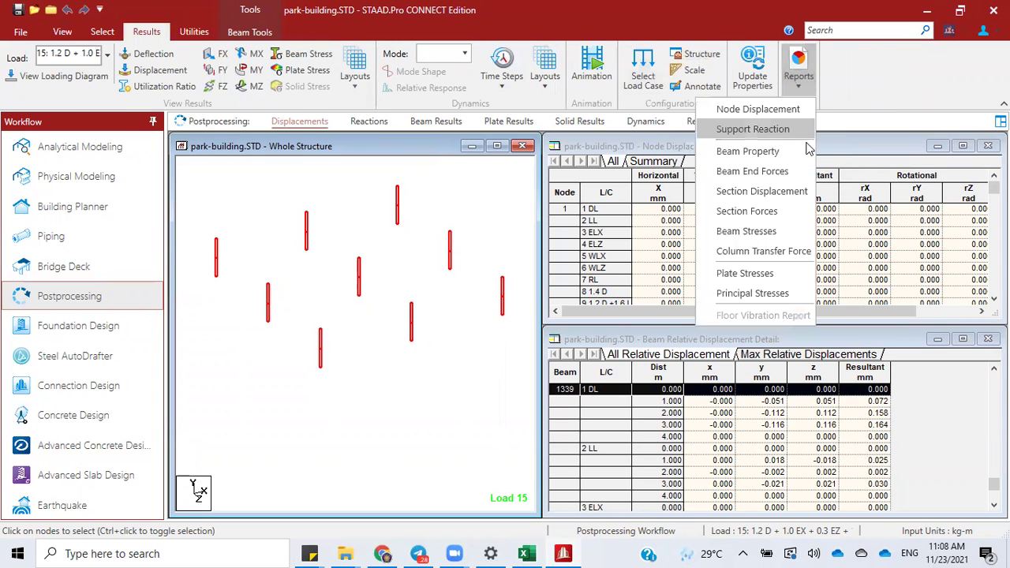
pyautogui.click(777, 171)
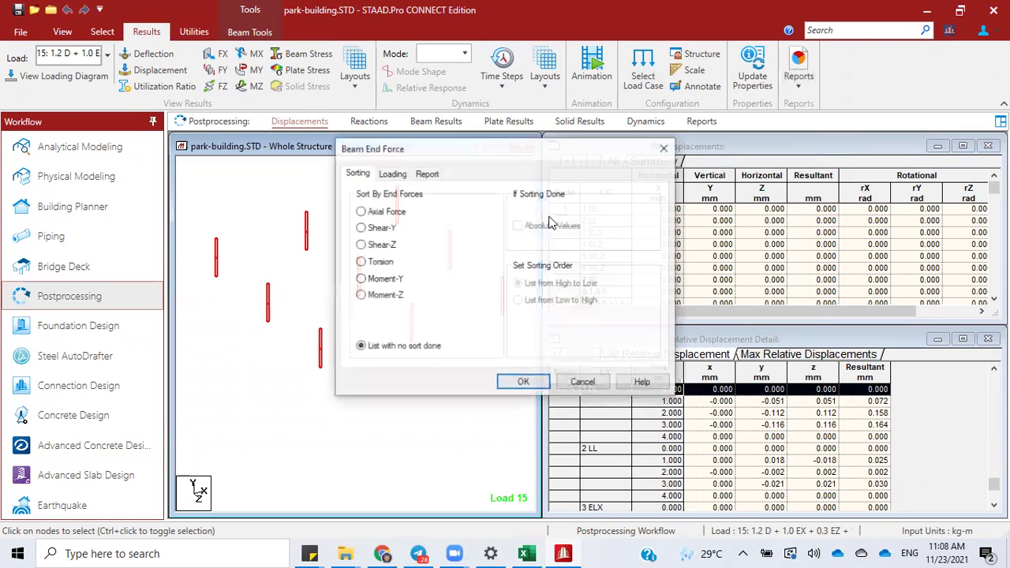
pyautogui.click(396, 219)
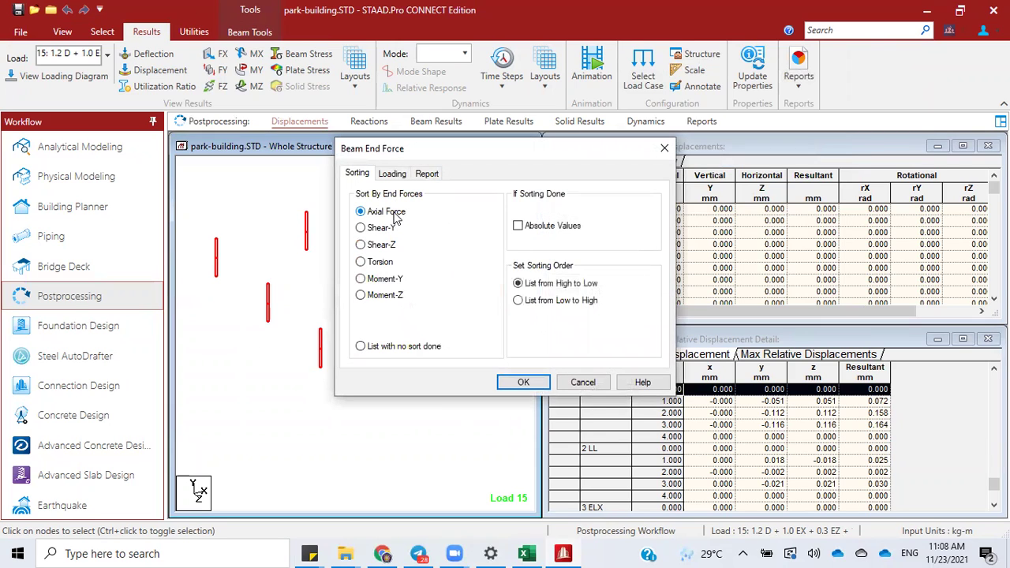
pyautogui.click(550, 228)
pyautogui.click(393, 174)
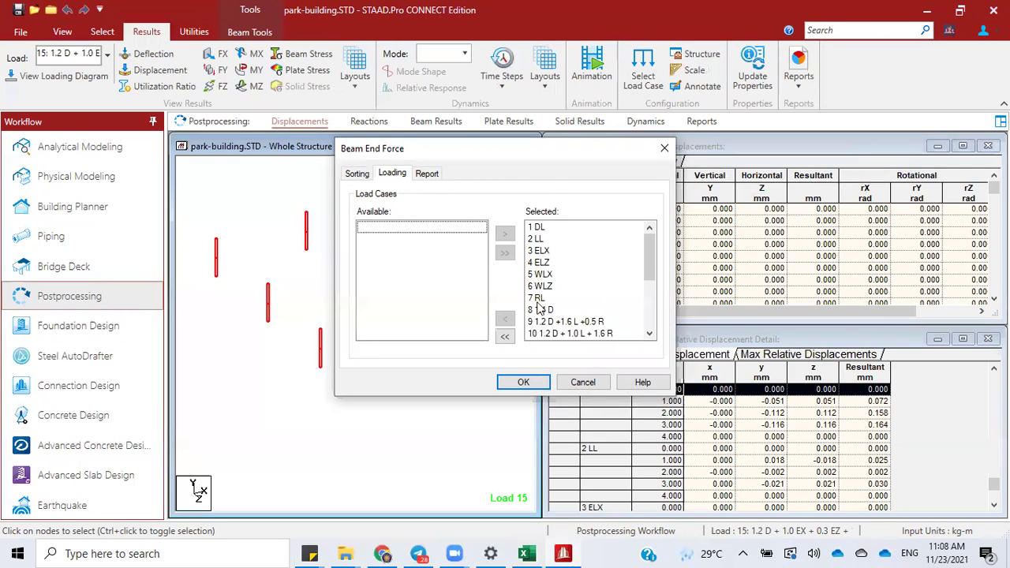
pyautogui.click(505, 338)
pyautogui.moveTo(446, 309); pyautogui.dragTo(439, 406)
pyautogui.click(505, 234)
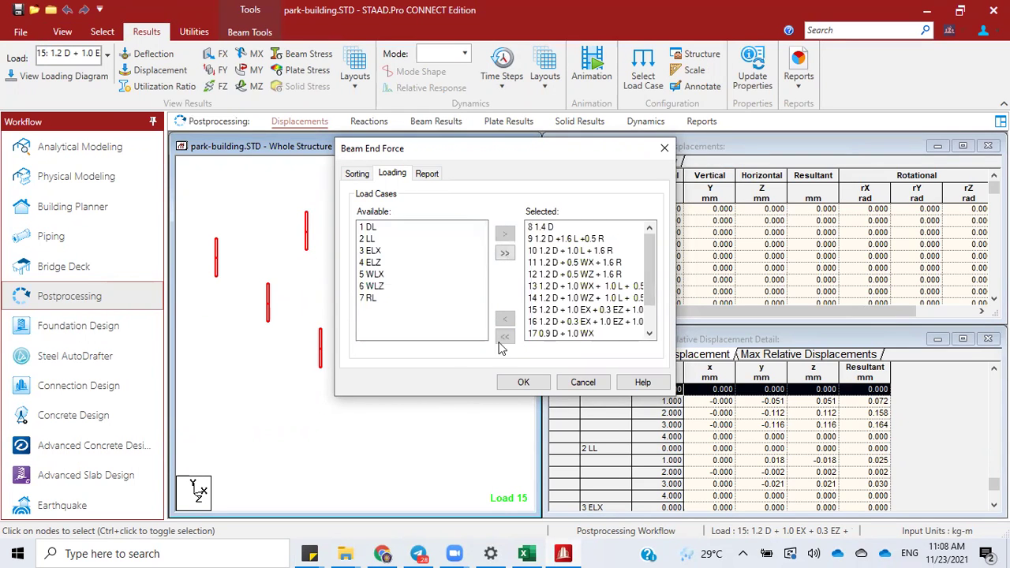
pyautogui.click(507, 384)
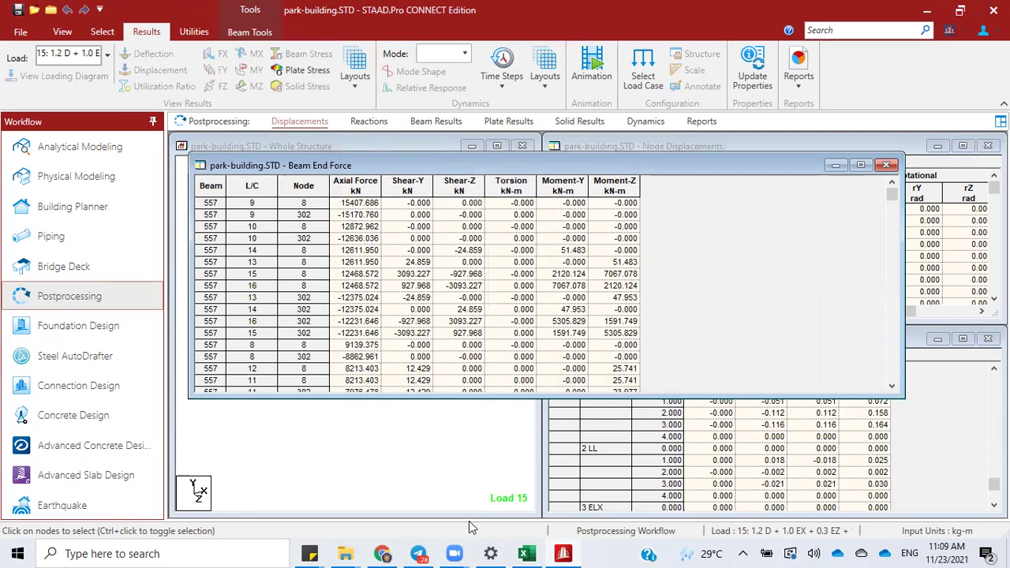
# Step: Switch to Excel and set the axial load Pu of column 557 in E66 to 1,550,000 kg
pyautogui.moveTo(533, 551)
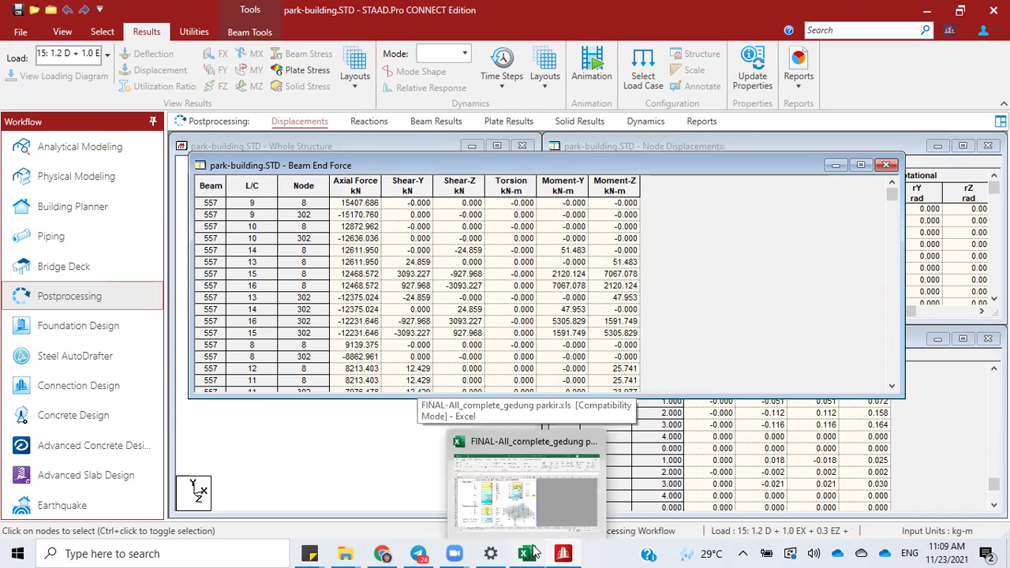
pyautogui.click(533, 552)
pyautogui.click(244, 286)
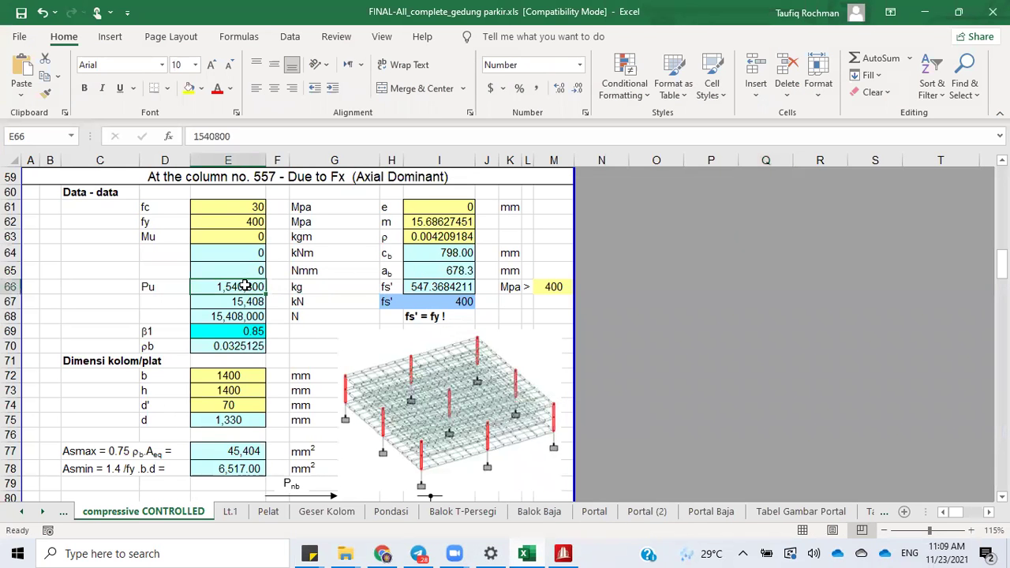
pyautogui.doubleClick(245, 287)
pyautogui.moveTo(233, 286); pyautogui.dragTo(282, 290)
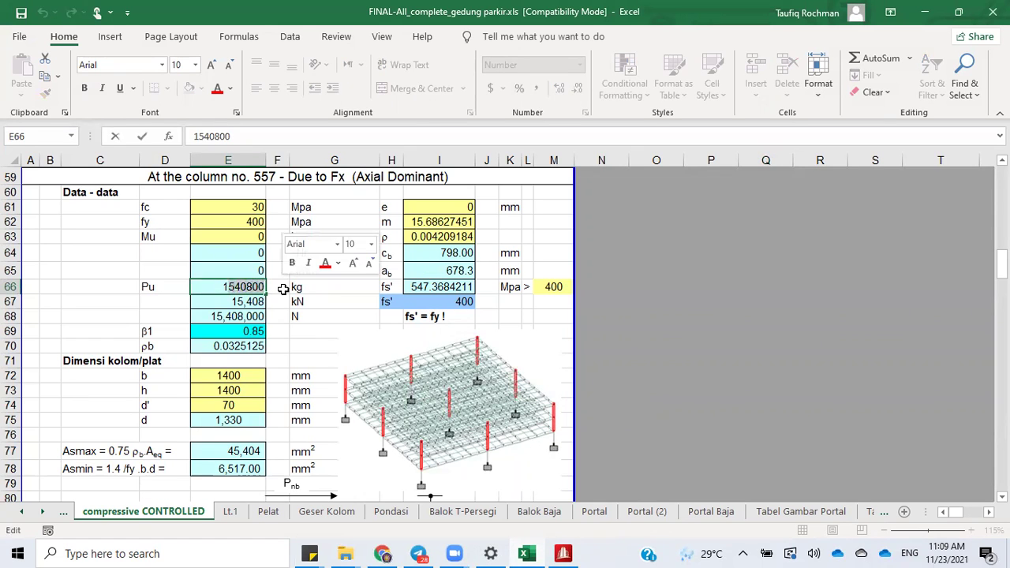
pyautogui.write('14')
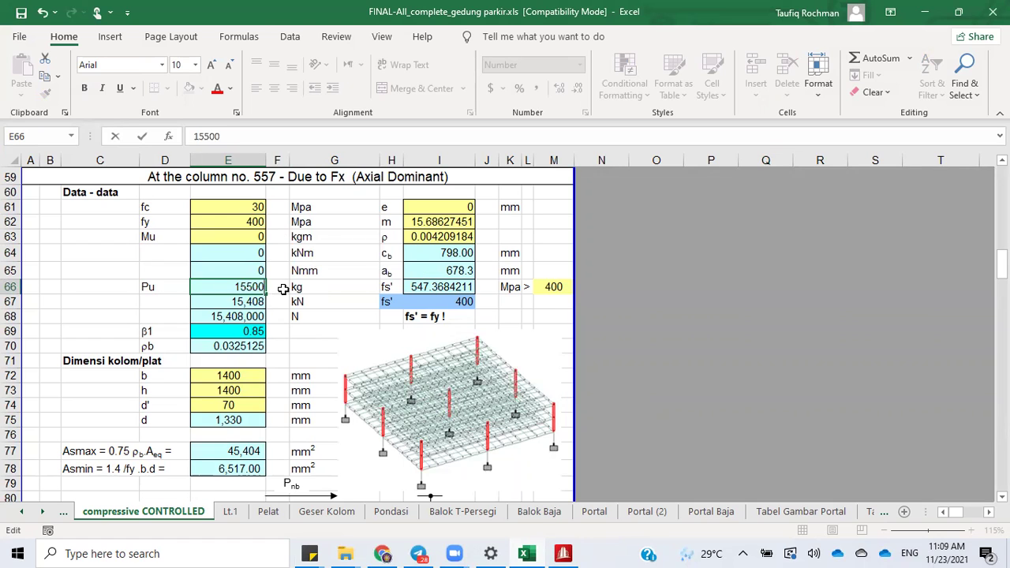
pyautogui.press('Return')
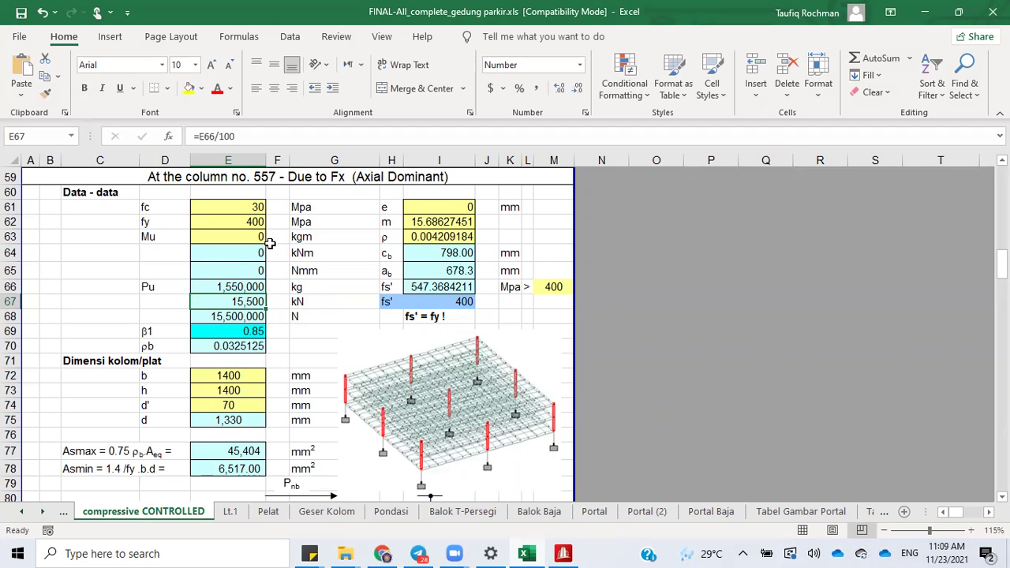
# Step: Copy the English tension/compressive controlled check from I38 into I95, above the Pu value of the K2 calculation
pyautogui.scroll(-6, 438, 345)
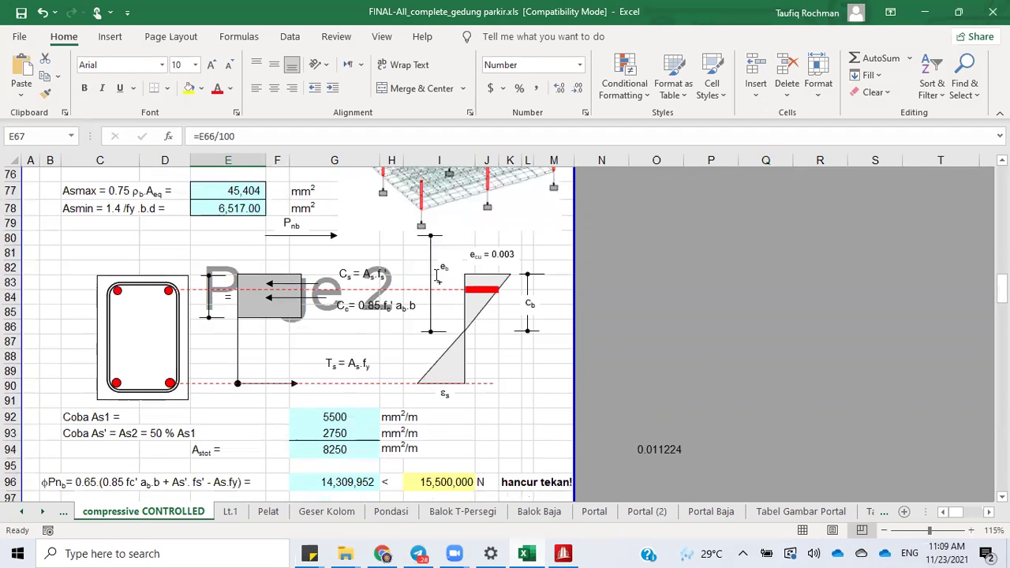
pyautogui.scroll(-6, 361, 246)
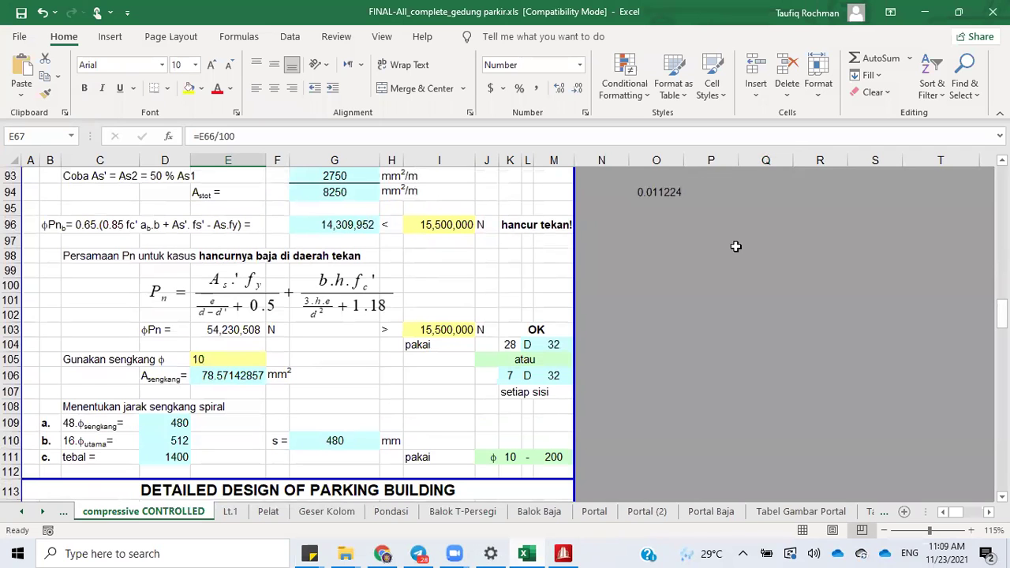
pyautogui.scroll(3, 647, 318)
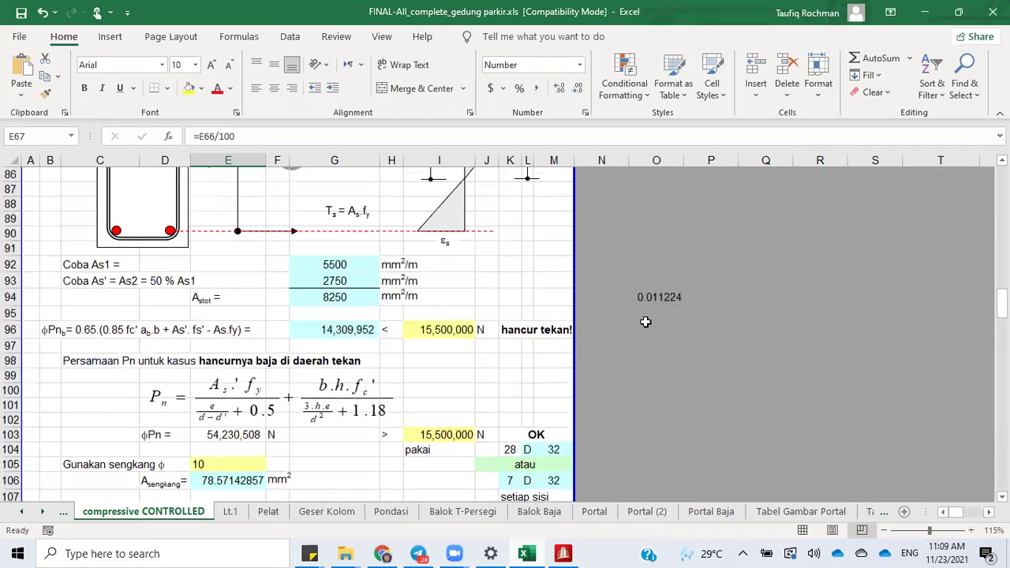
pyautogui.click(529, 331)
pyautogui.scroll(15, 885, 265)
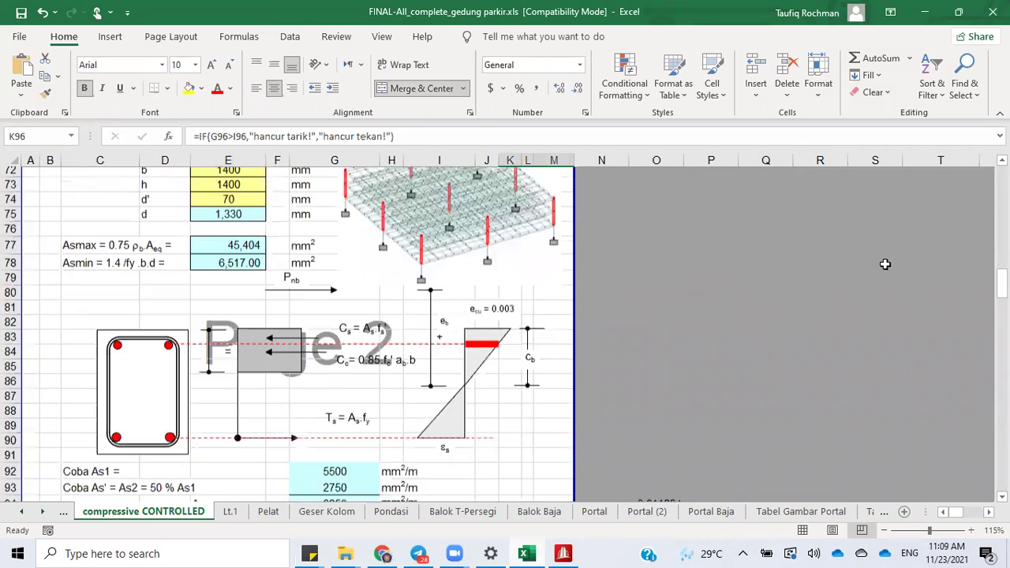
pyautogui.scroll(1, 885, 264)
pyautogui.click(431, 227)
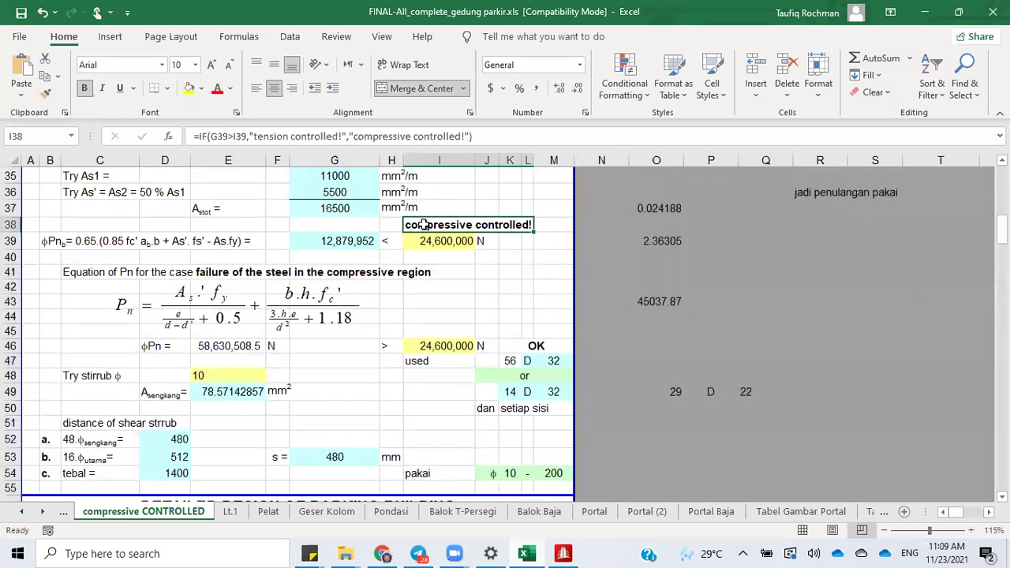
pyautogui.rightClick(432, 227)
pyautogui.click(464, 194)
pyautogui.scroll(-20, 513, 252)
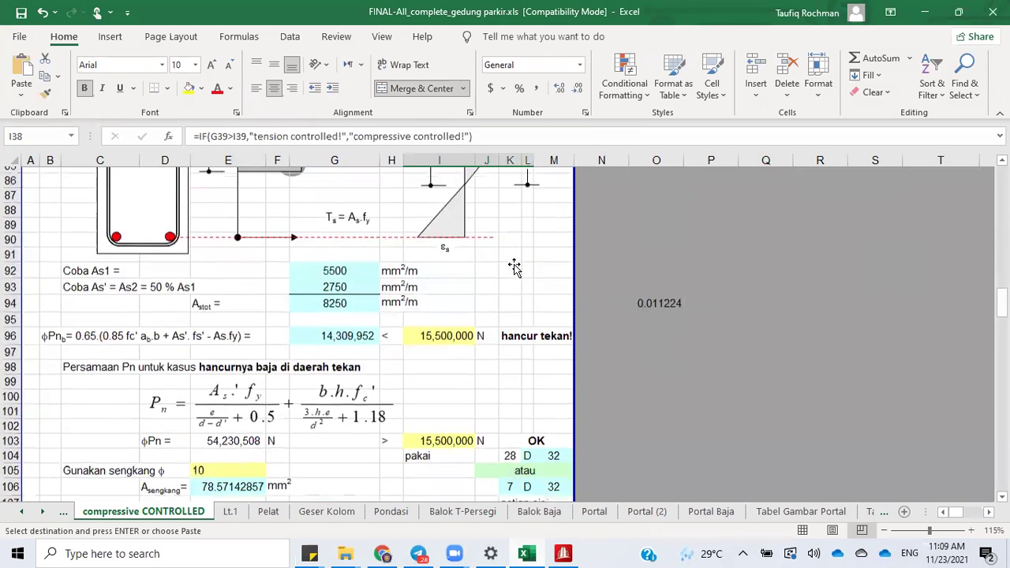
pyautogui.scroll(6, 512, 250)
pyautogui.click(445, 313)
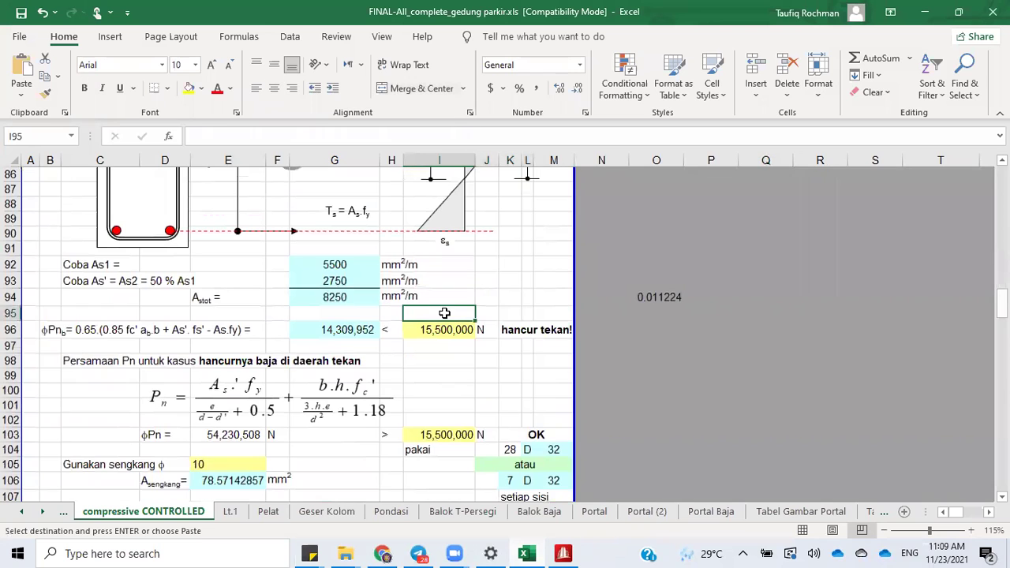
pyautogui.rightClick(444, 312)
pyautogui.click(481, 248)
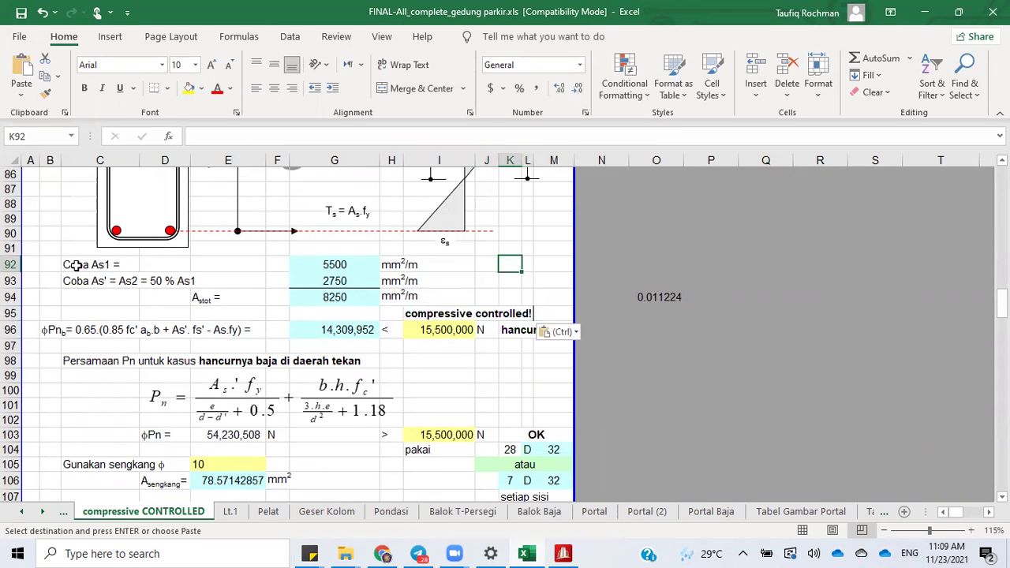
# Step: Copy the English "Try As1" and "Try As' = As2" labels from C35:C36 into C92:C93 of the K2 calculation
pyautogui.scroll(17, 80, 264)
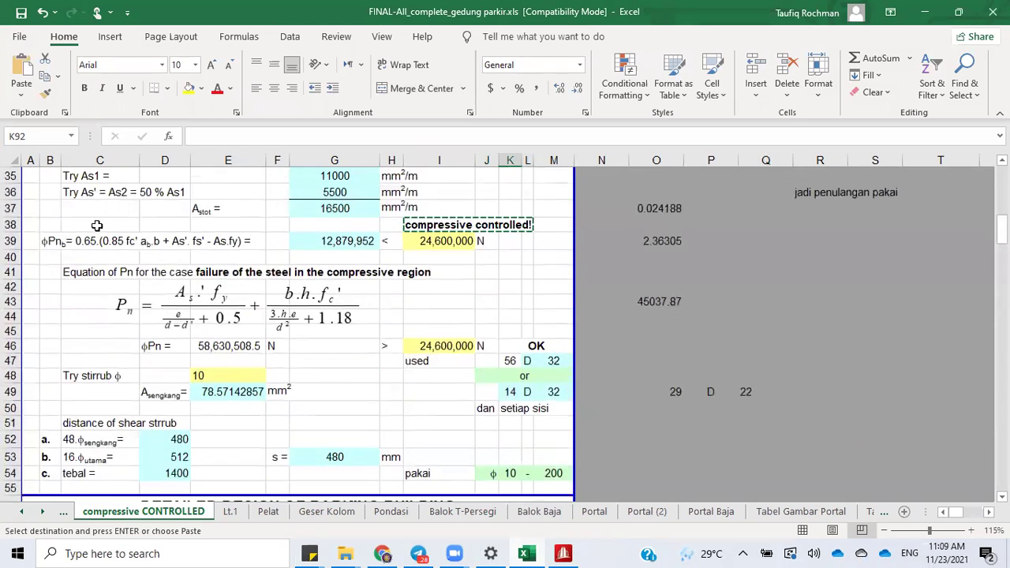
pyautogui.scroll(6, 78, 245)
pyautogui.scroll(-6, 76, 231)
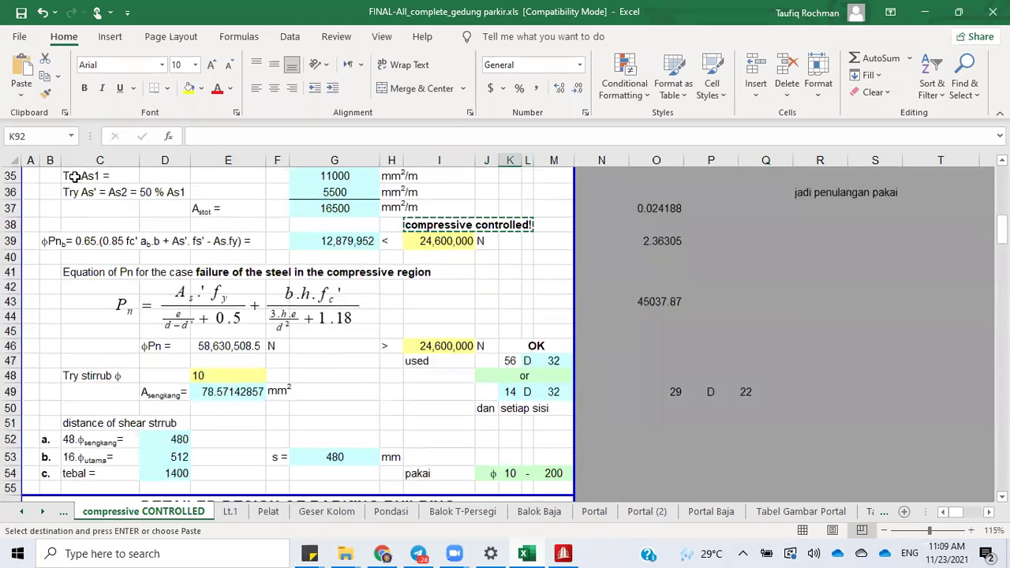
pyautogui.moveTo(75, 176); pyautogui.dragTo(79, 187)
pyautogui.rightClick(80, 189)
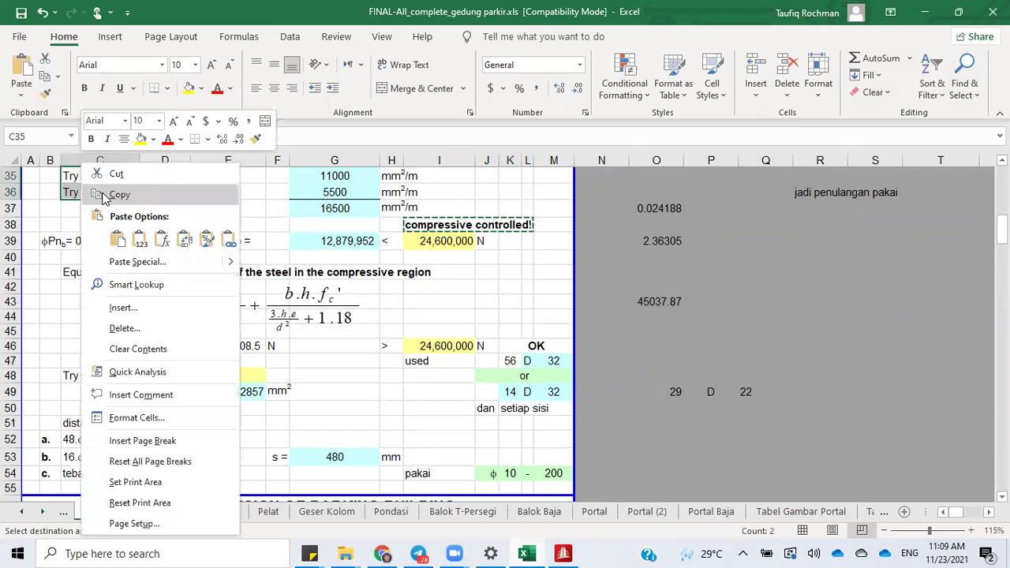
pyautogui.click(104, 196)
pyautogui.scroll(-11, 272, 256)
pyautogui.scroll(-6, 273, 256)
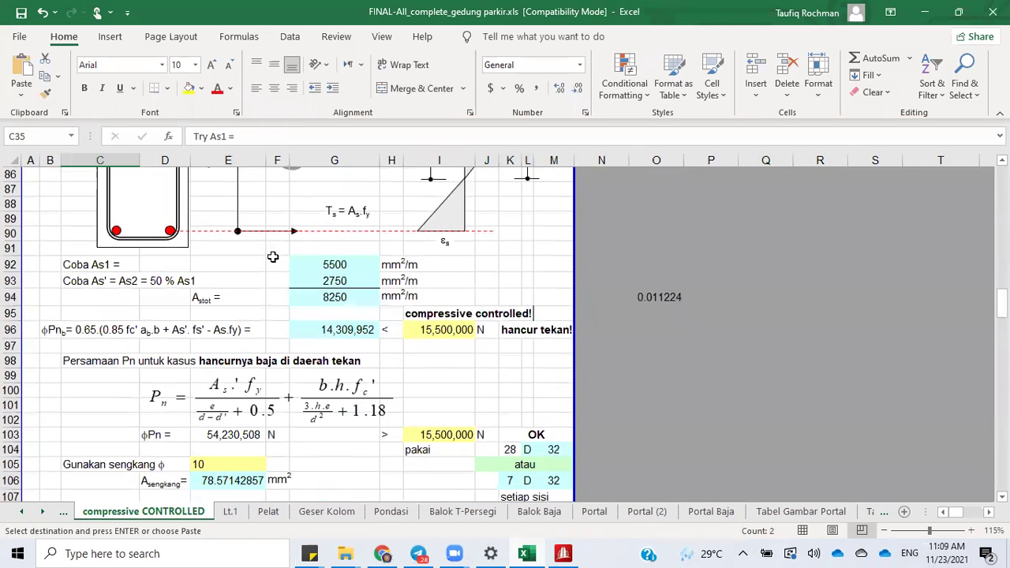
pyautogui.rightClick(71, 267)
pyautogui.click(110, 237)
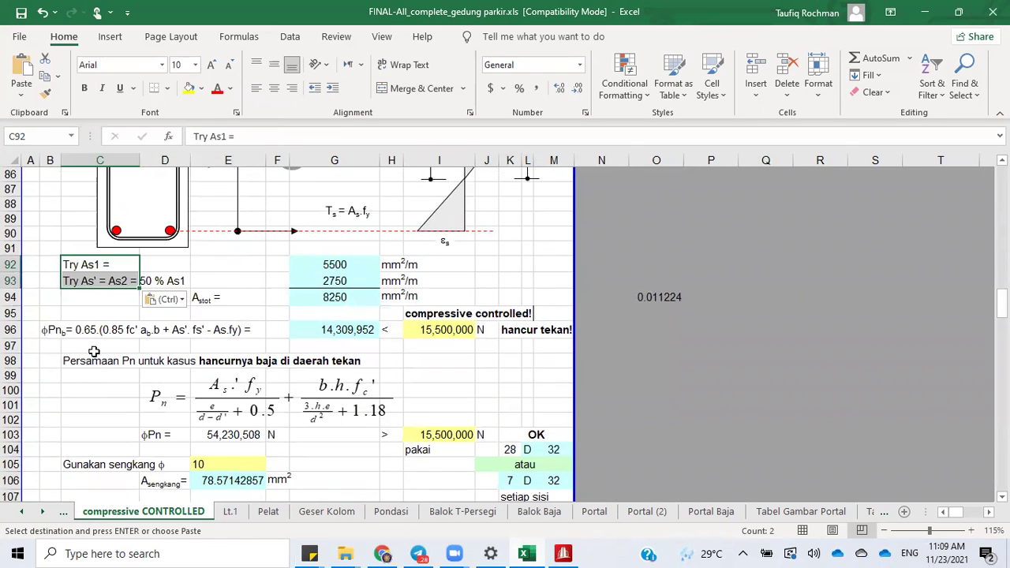
# Step: Copy the English heading of the Pn equation for compressive steel failure from C41 into C98
pyautogui.scroll(20, 94, 352)
pyautogui.scroll(-6, 103, 339)
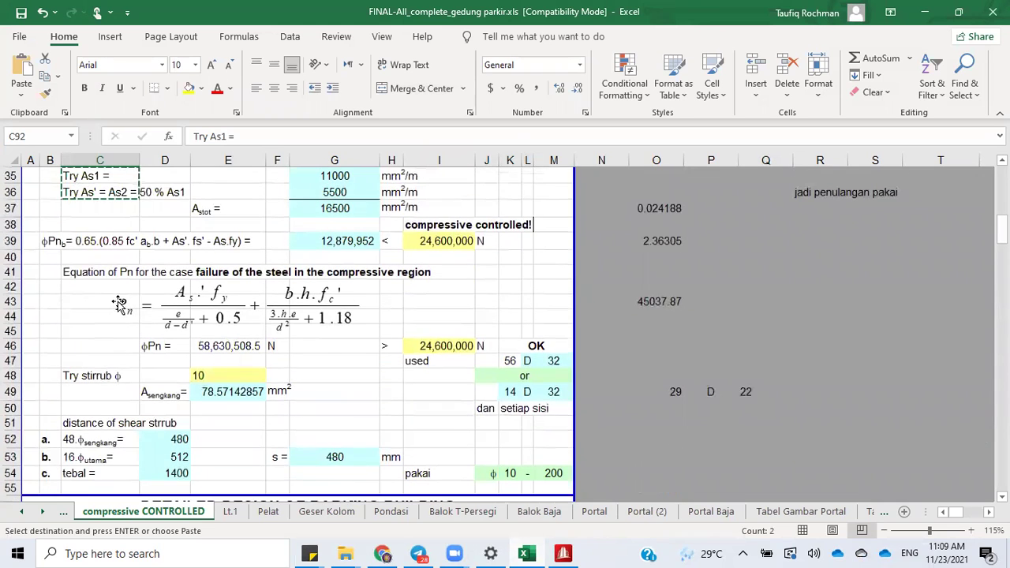
pyautogui.click(82, 271)
pyautogui.rightClick(83, 271)
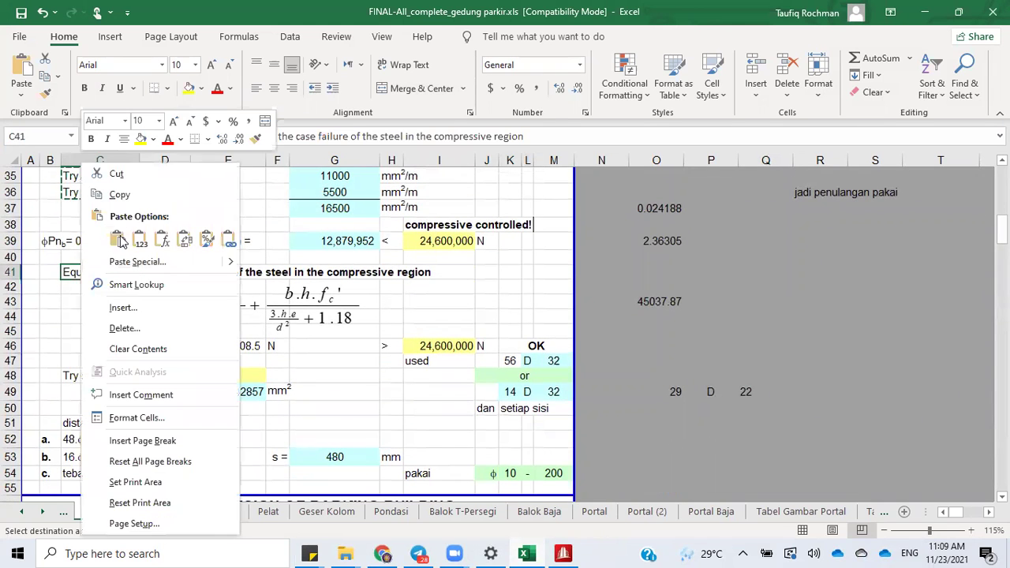
pyautogui.click(120, 194)
pyautogui.scroll(-17, 171, 273)
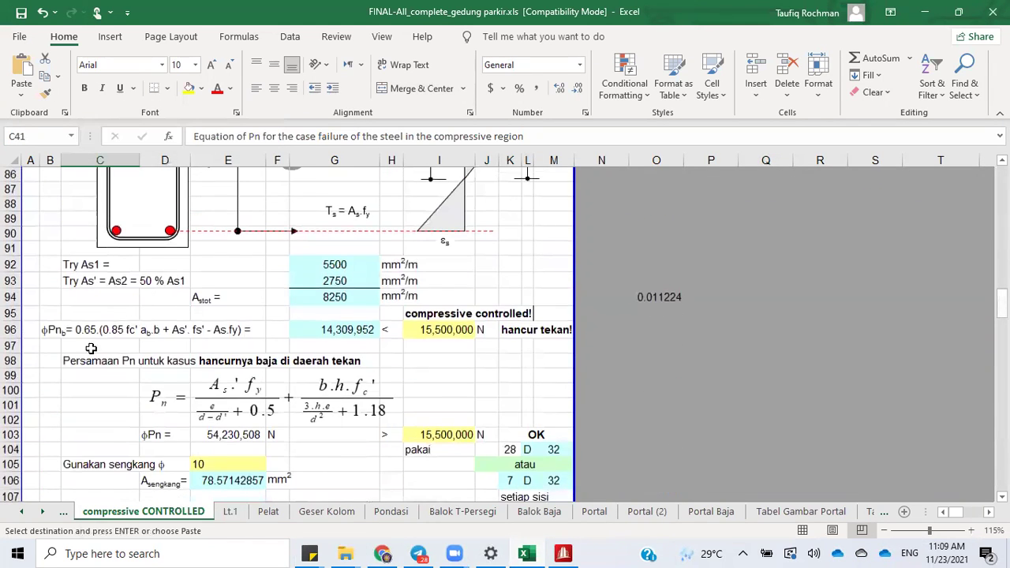
pyautogui.click(70, 360)
pyautogui.rightClick(70, 361)
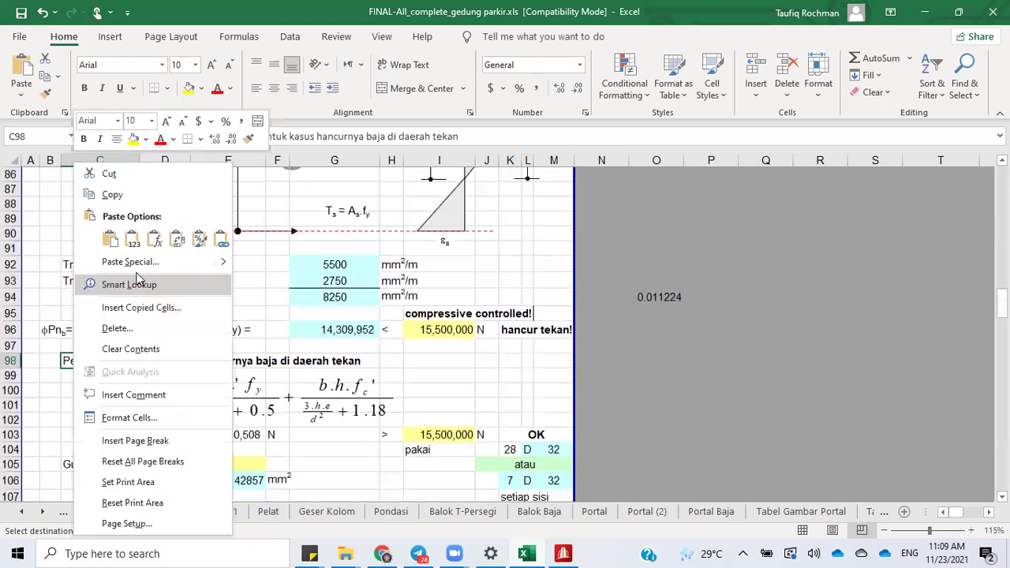
pyautogui.click(110, 241)
pyautogui.click(487, 360)
# Step: Examine the K2 capacity check, comparing φPn and its formula in E103 with the axial load in I103
pyautogui.scroll(-6, 522, 301)
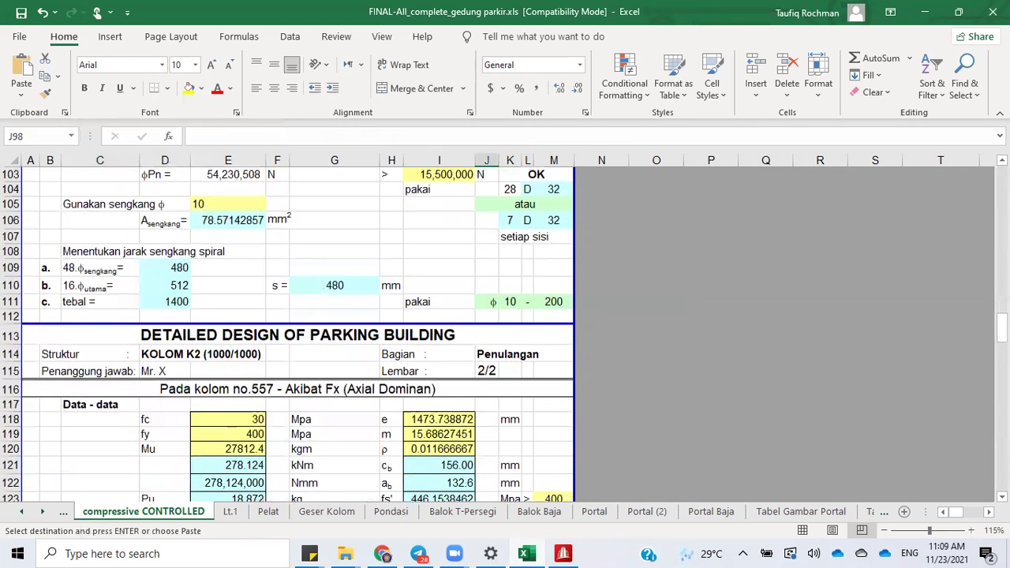
pyautogui.scroll(3, 300, 331)
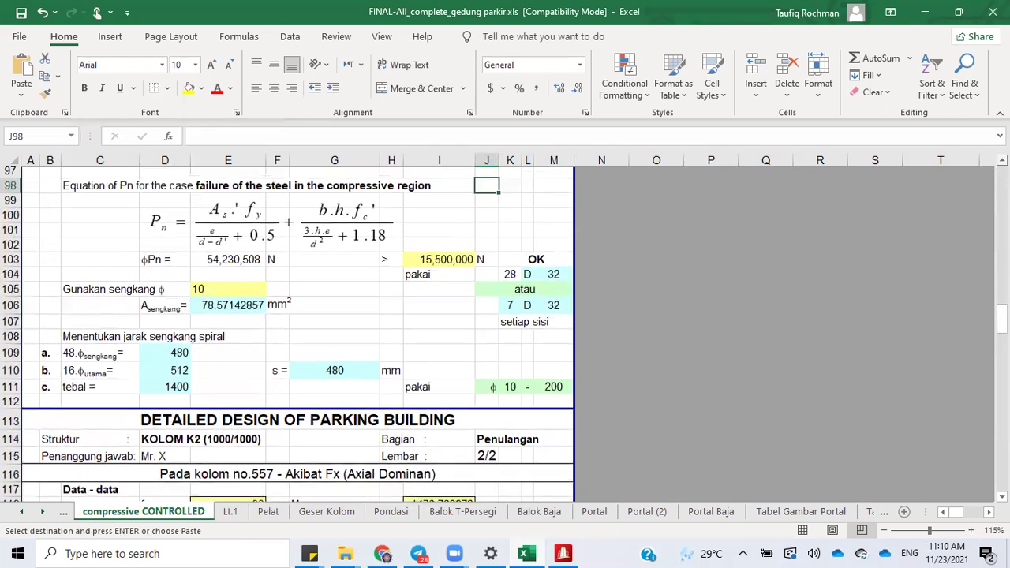
pyautogui.scroll(1, 300, 332)
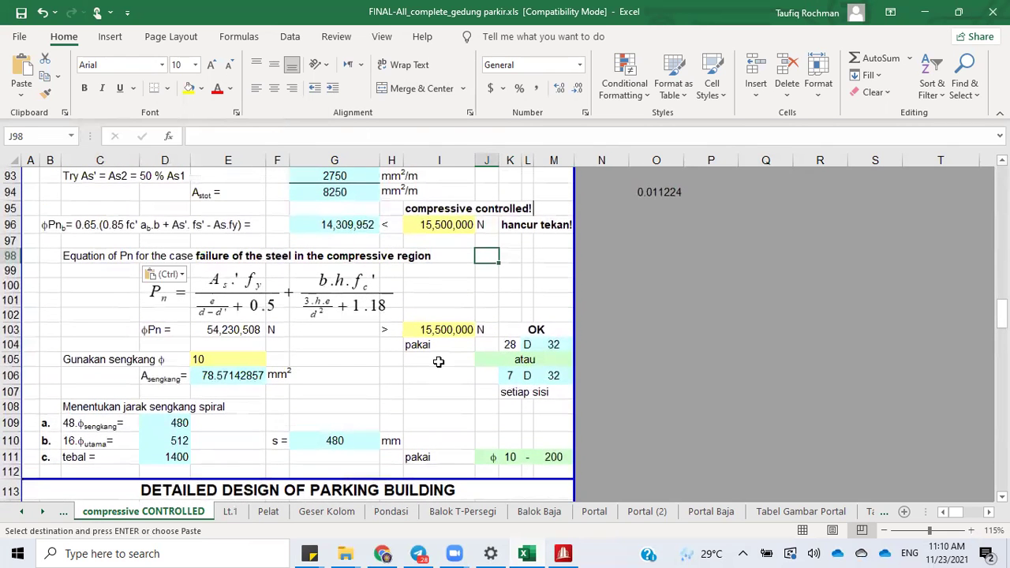
pyautogui.click(235, 332)
pyautogui.click(447, 332)
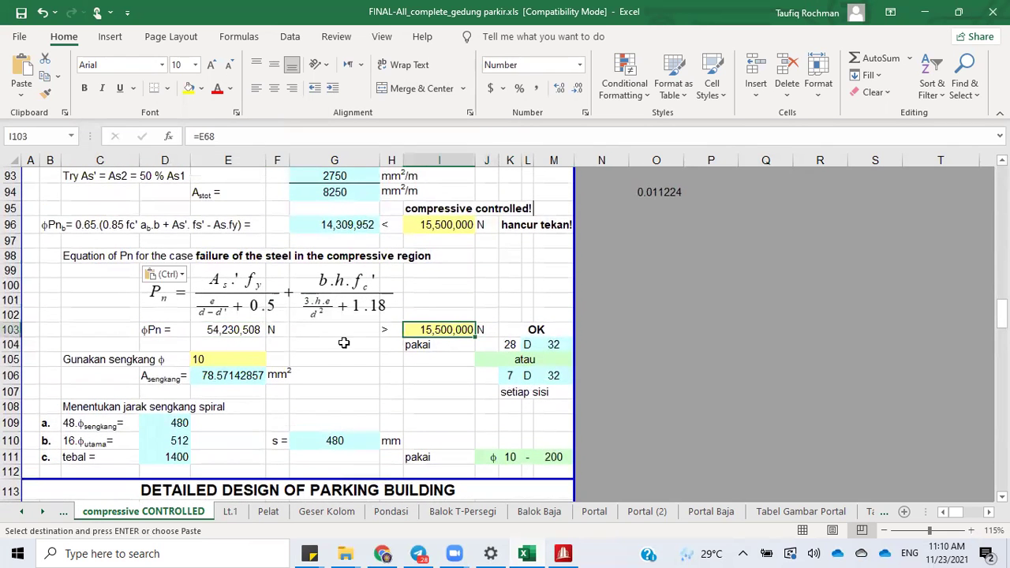
pyautogui.click(315, 330)
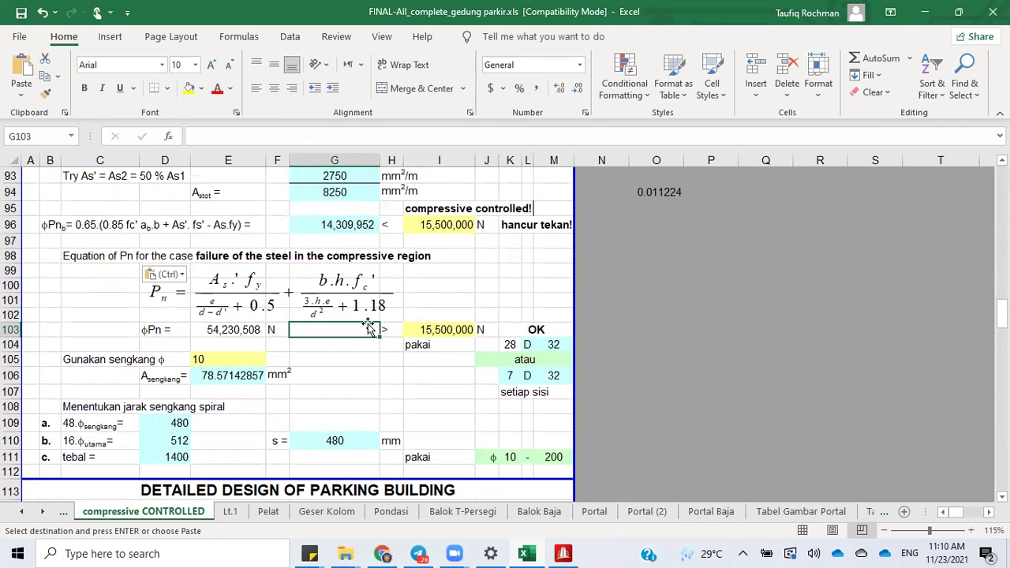
pyautogui.click(234, 343)
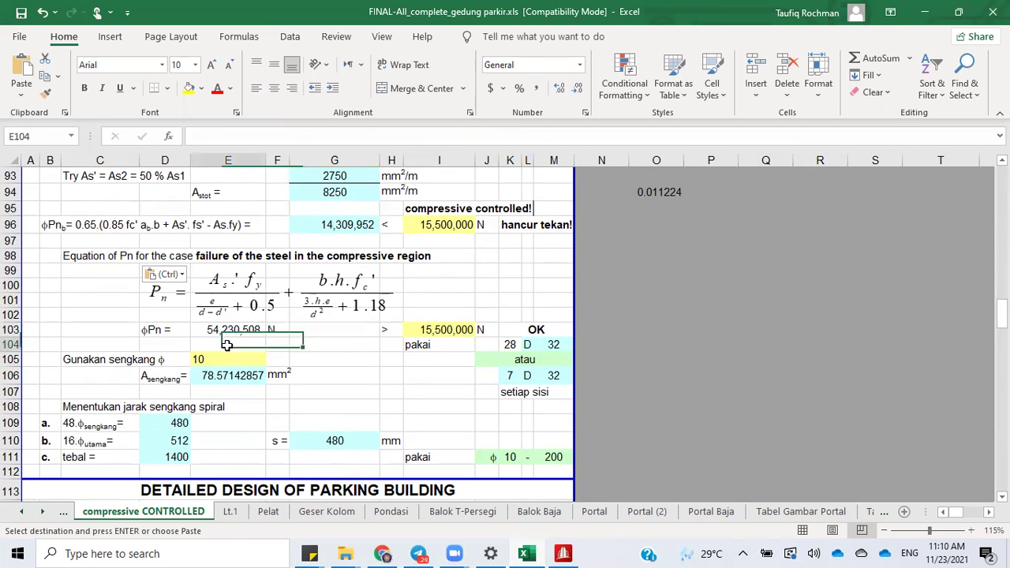
pyautogui.click(153, 333)
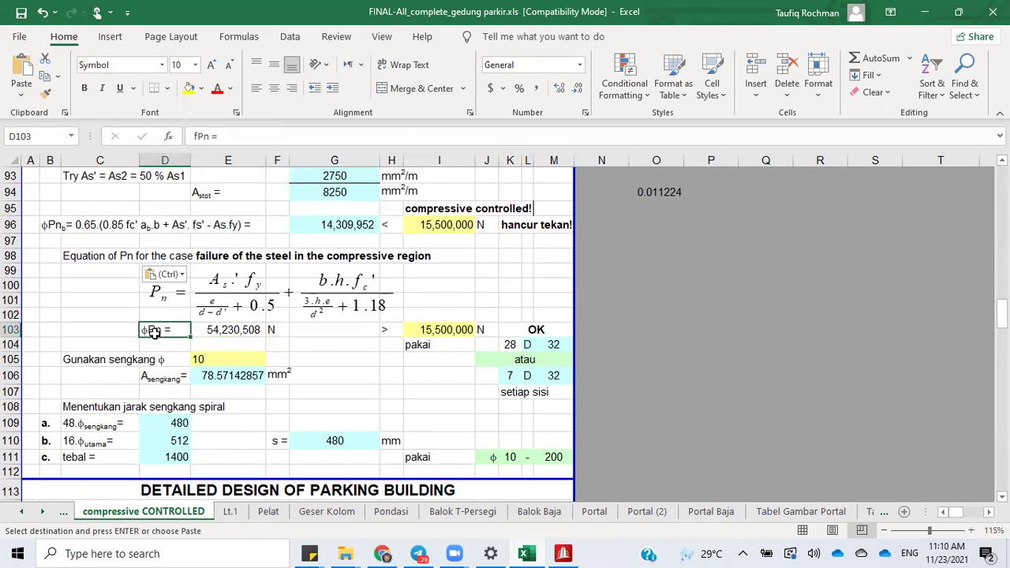
pyautogui.click(216, 345)
pyautogui.click(235, 329)
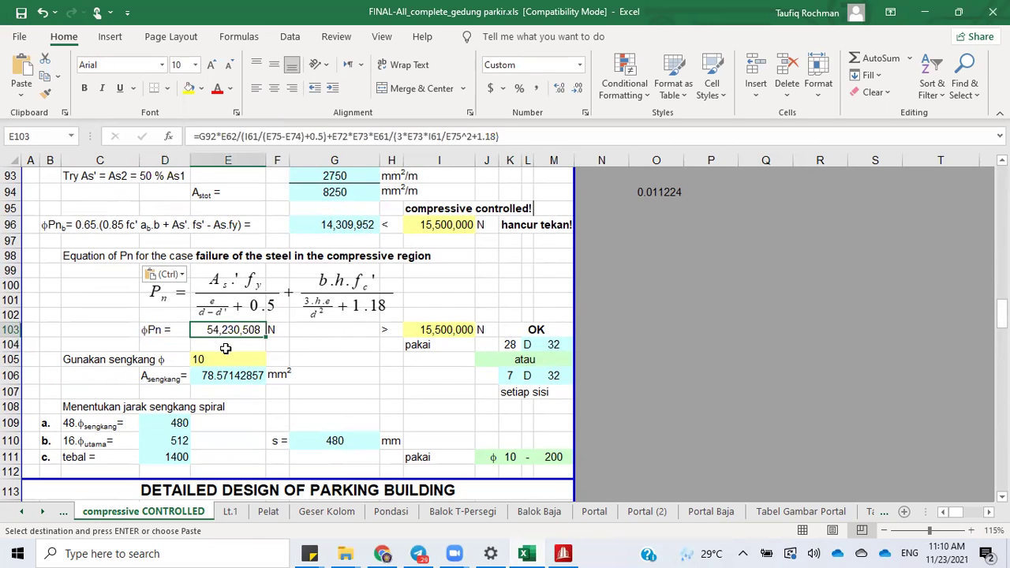
pyautogui.click(247, 342)
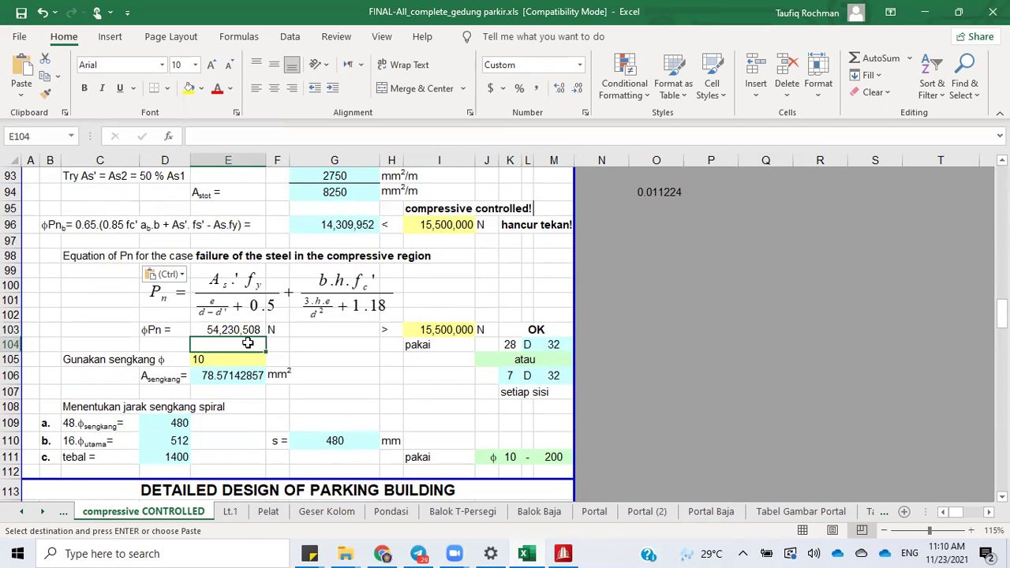
pyautogui.click(448, 333)
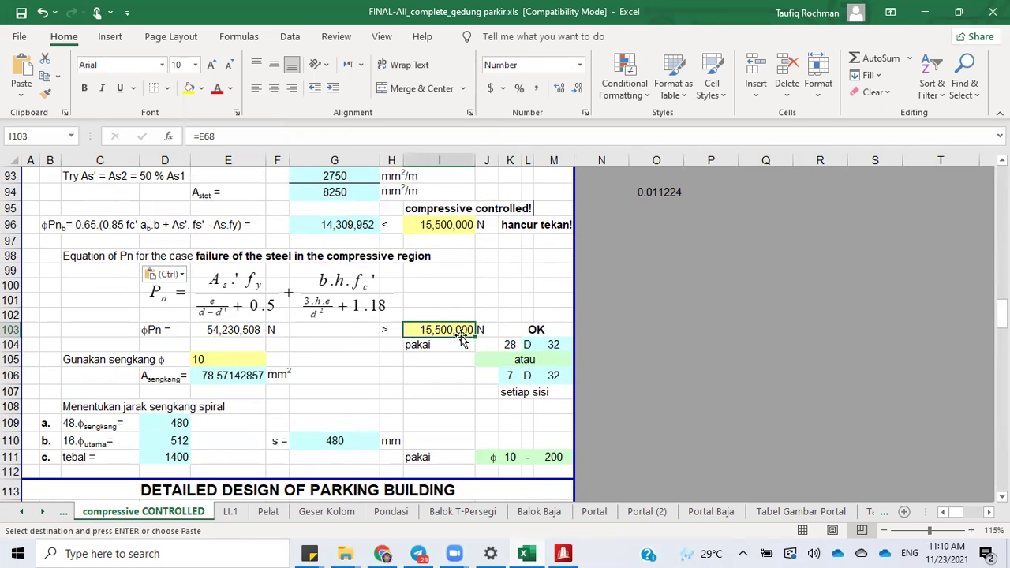
# Step: Translate the label in I104, beside the K2 bar count, to "used"
pyautogui.click(446, 345)
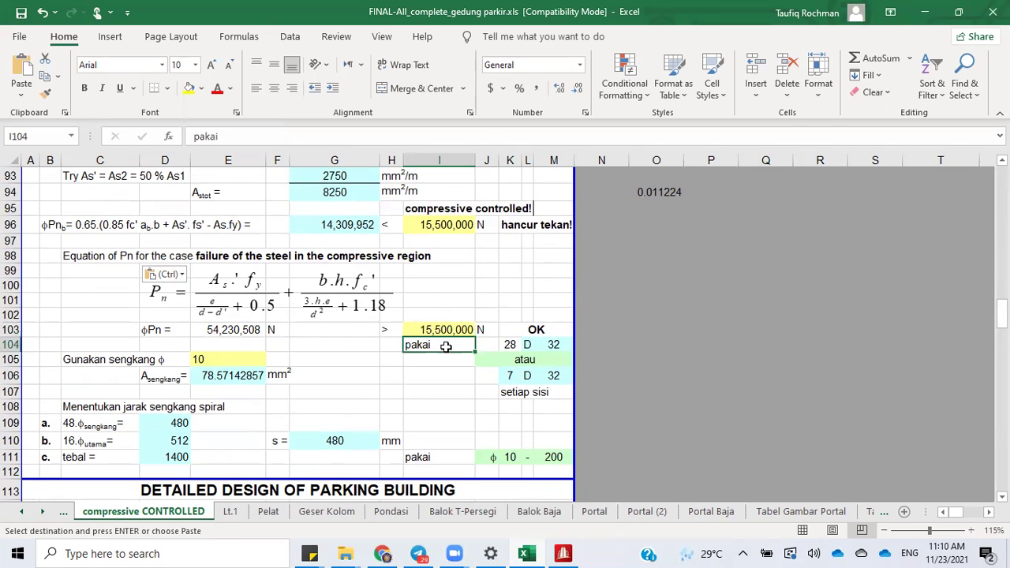
pyautogui.write('used')
pyautogui.press('Return')
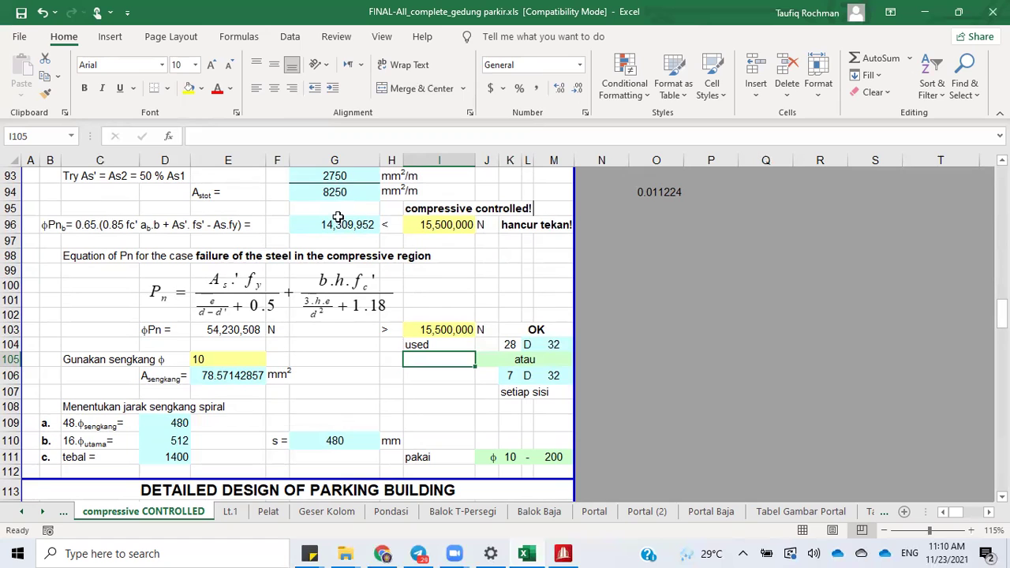
# Step: Check the As' formula in G93 and open the tension CONTROLLED sheet
pyautogui.click(331, 179)
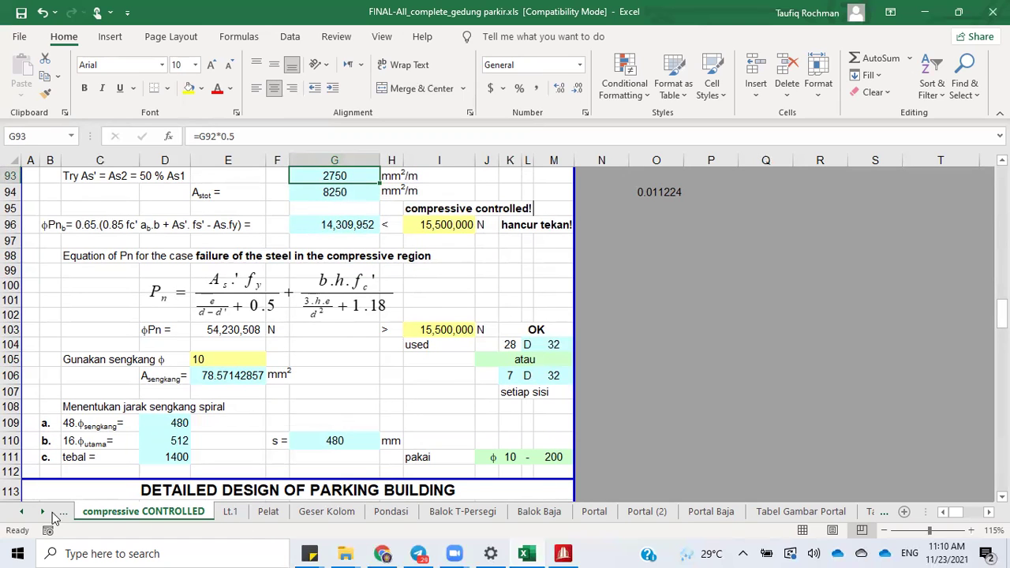
pyautogui.click(22, 512)
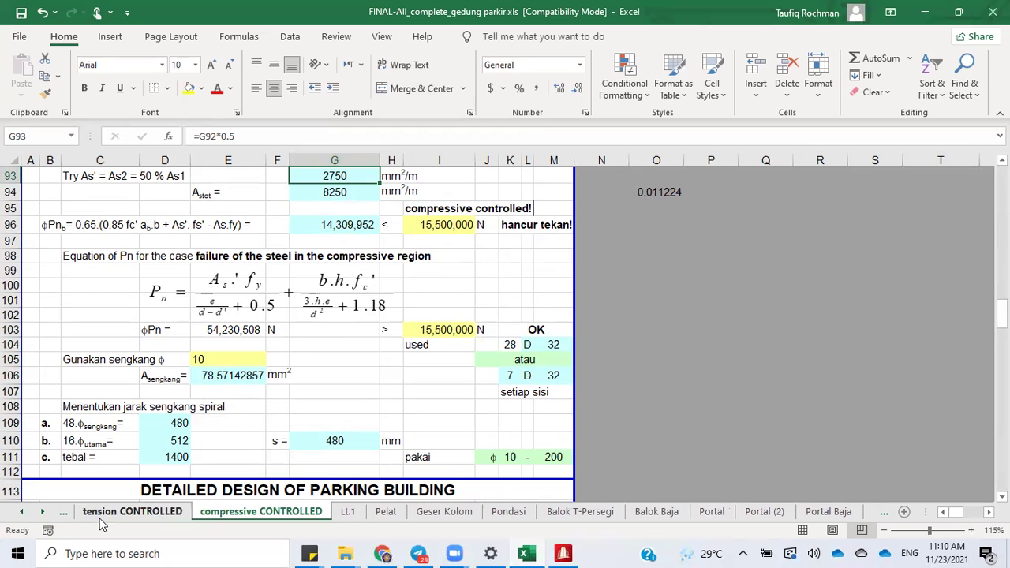
pyautogui.click(133, 512)
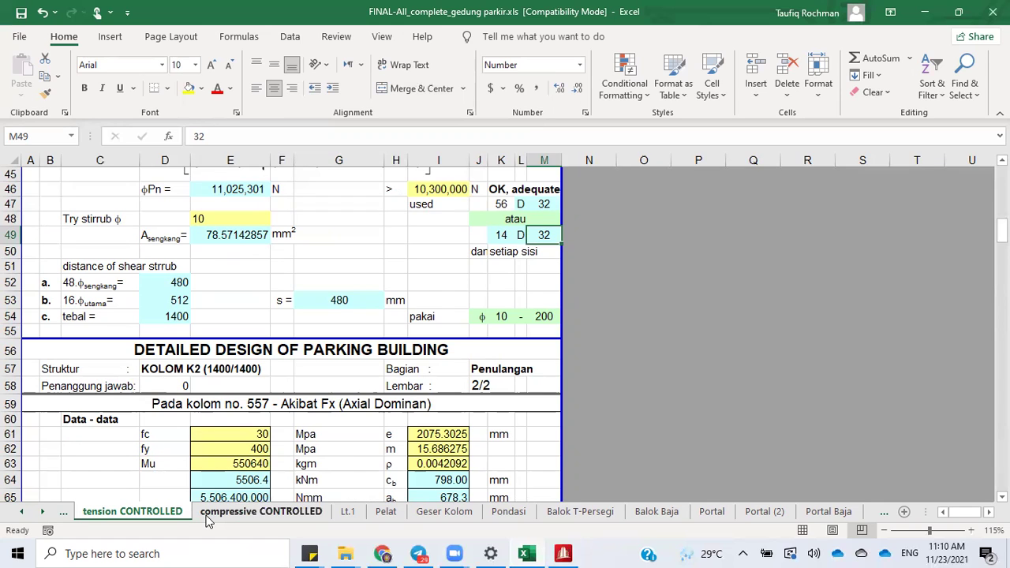
# Step: Switch to STAAD.Pro and move the Beam End Force table aside to uncover the columns in the Whole Structure view
pyautogui.click(564, 551)
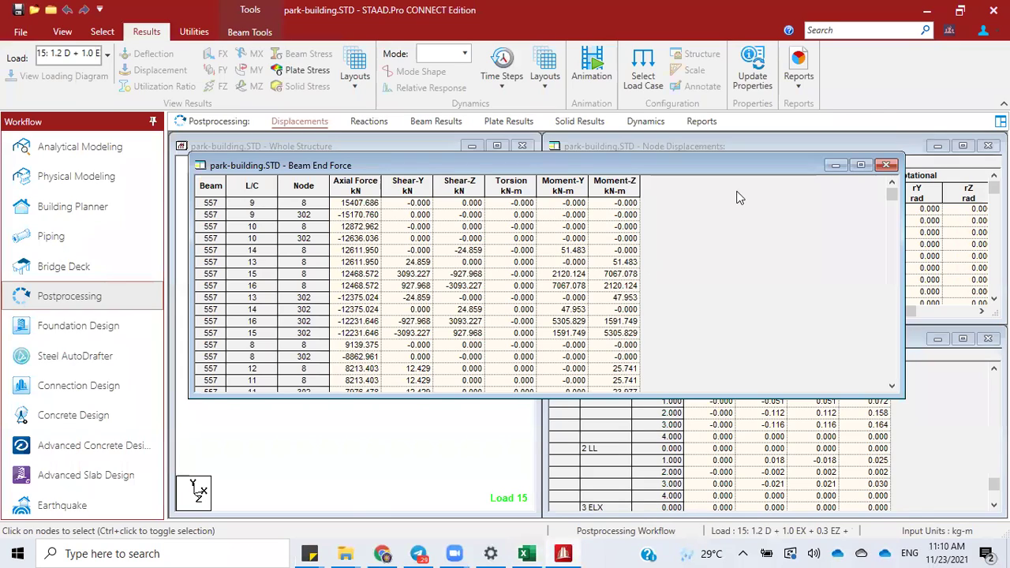
pyautogui.moveTo(770, 170); pyautogui.dragTo(1009, 169)
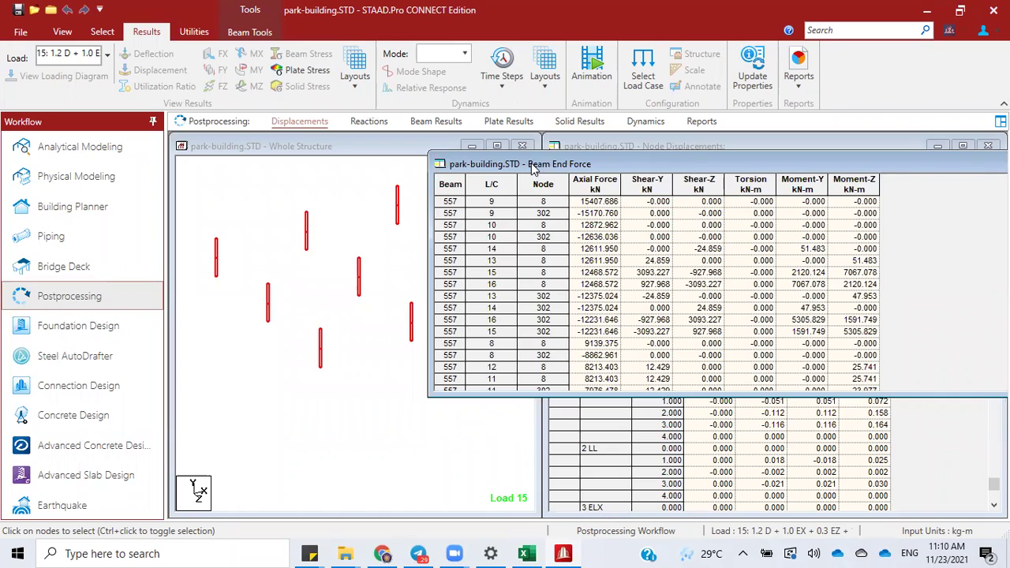
pyautogui.moveTo(533, 168); pyautogui.dragTo(626, 178)
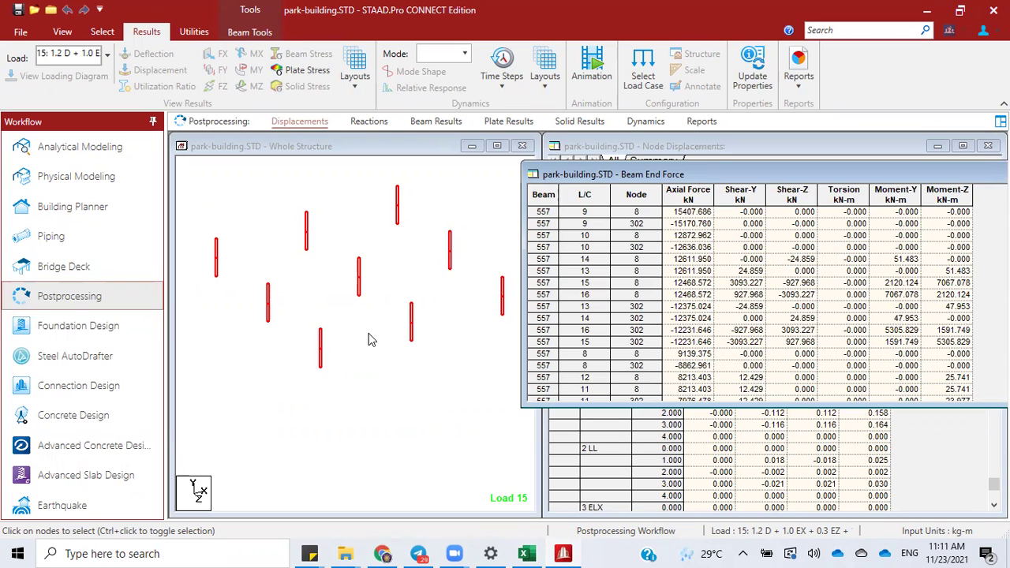
# Step: Switch back to Excel and review the column 557 input data on the tension CONTROLLED sheet
pyautogui.click(527, 553)
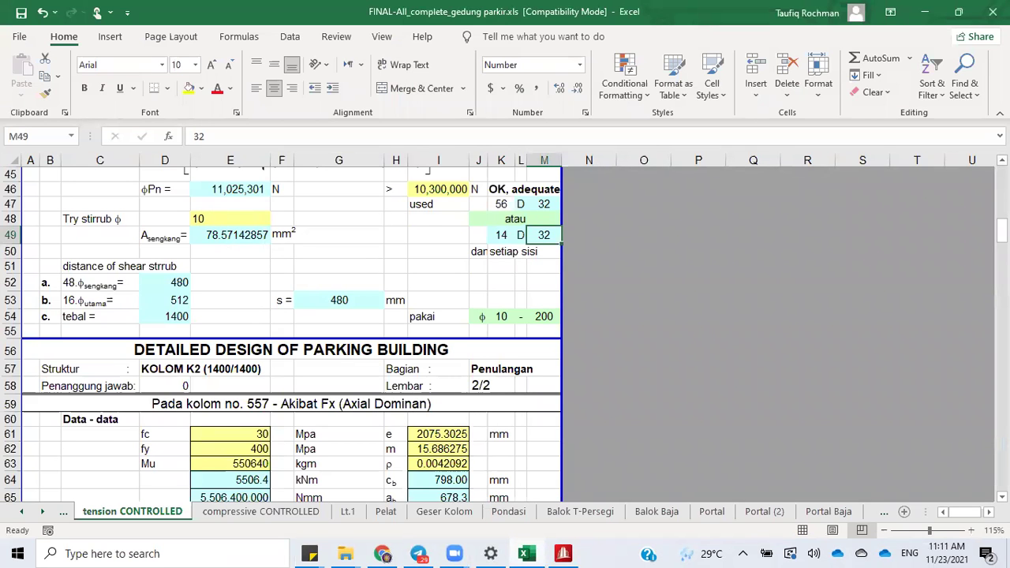
pyautogui.scroll(3, 675, 304)
pyautogui.scroll(-6, 675, 304)
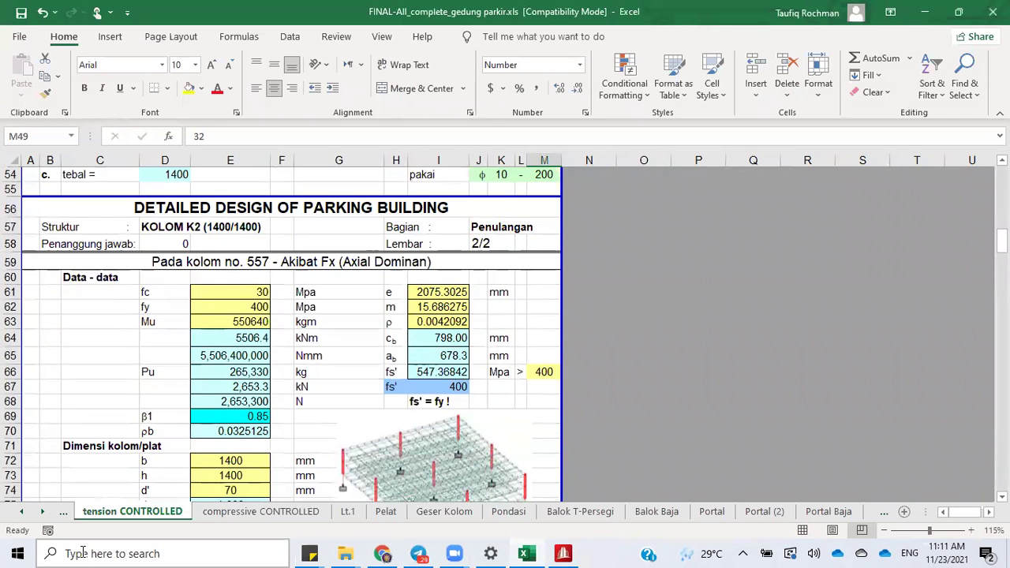
# Step: On the compressive CONTROLLED sheet, set column 557's b and h in E72 and E73 to 1000 mm and check the recalculated capacity
pyautogui.click(261, 511)
pyautogui.scroll(5, 292, 347)
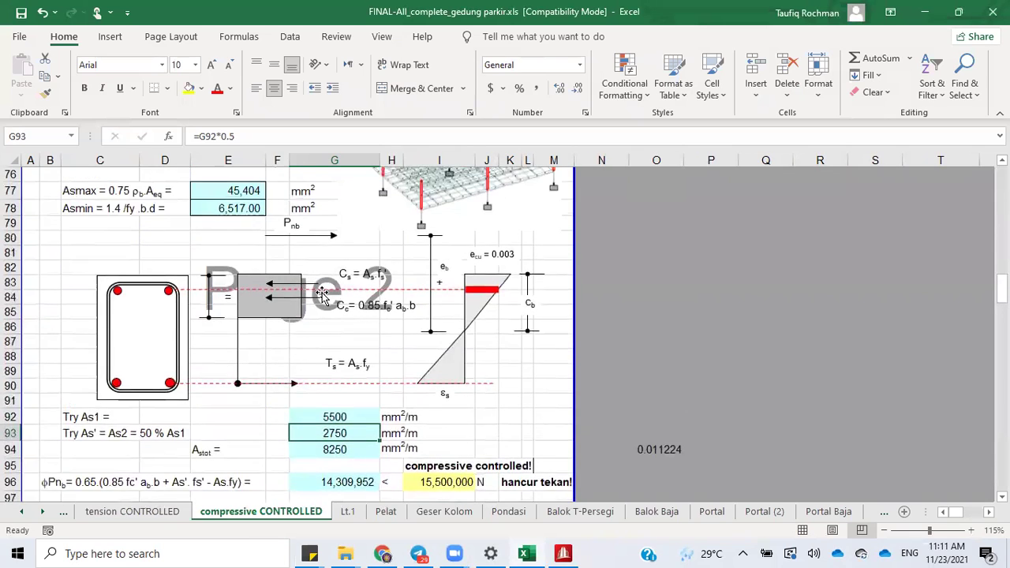
pyautogui.scroll(6, 323, 295)
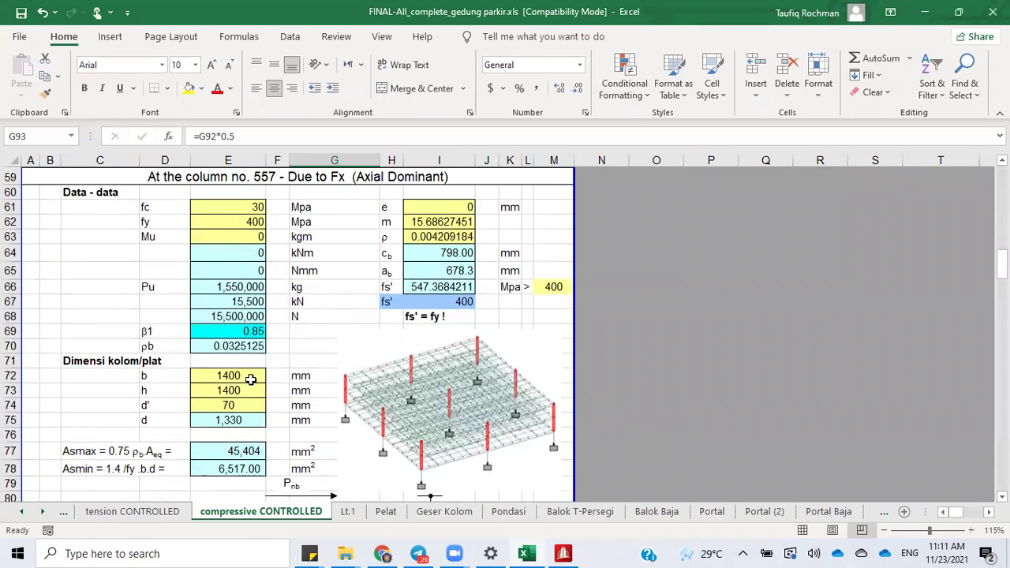
pyautogui.scroll(-6, 250, 380)
pyautogui.scroll(6, 248, 384)
pyautogui.click(235, 377)
pyautogui.write('1000')
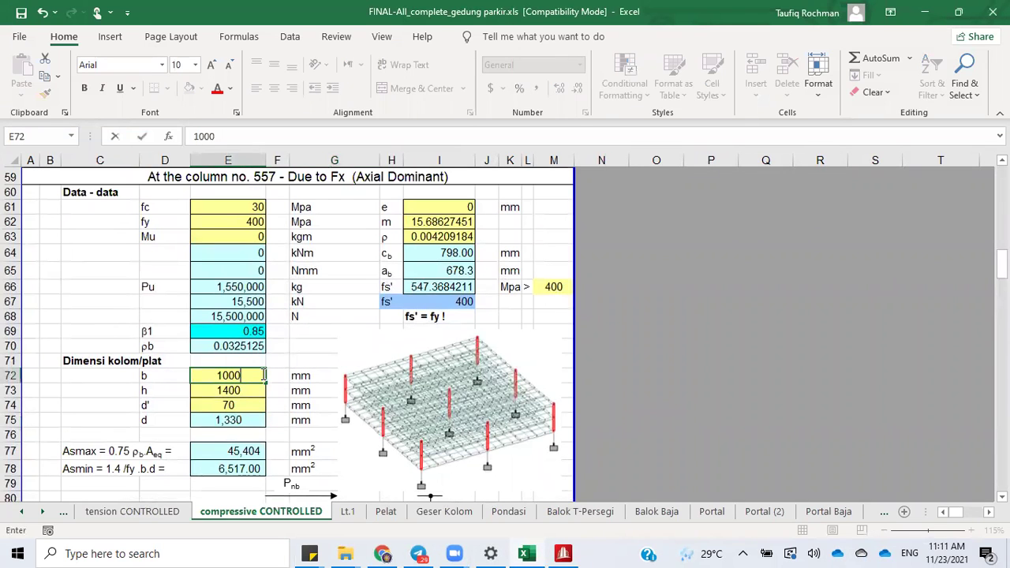
pyautogui.press('Return')
pyautogui.write('1000')
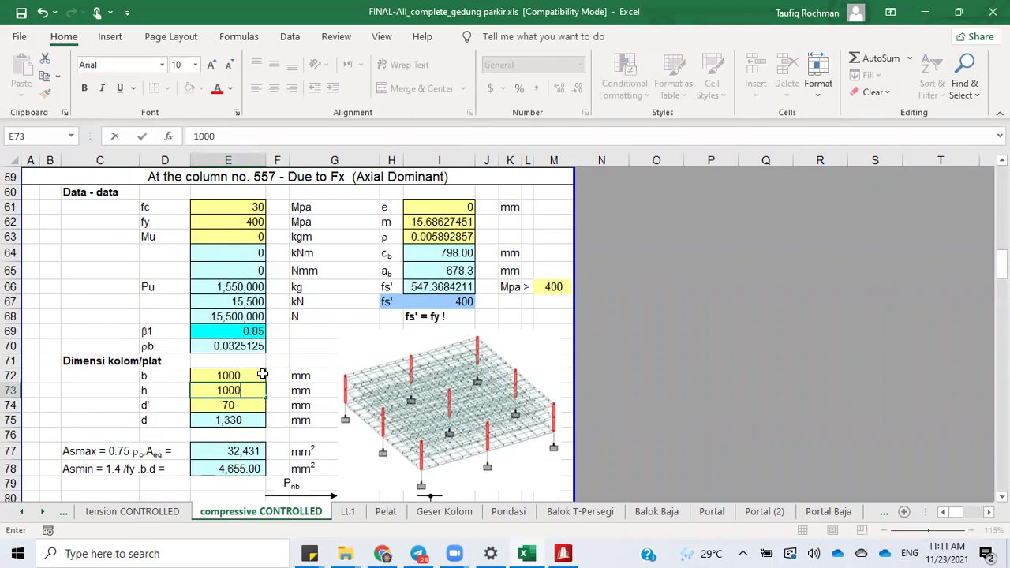
pyautogui.press('Return')
pyautogui.scroll(-10, 458, 292)
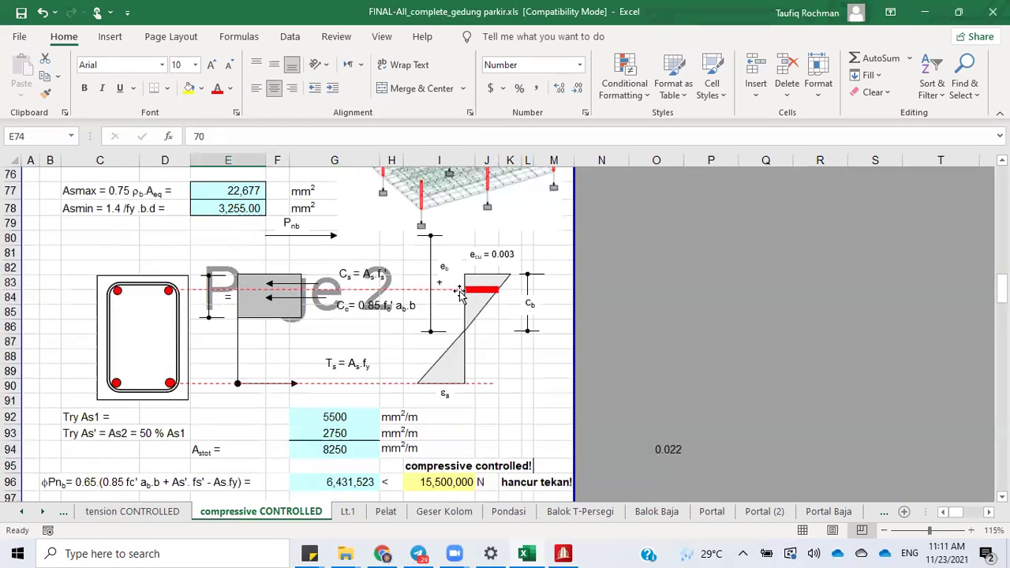
pyautogui.scroll(-1, 364, 251)
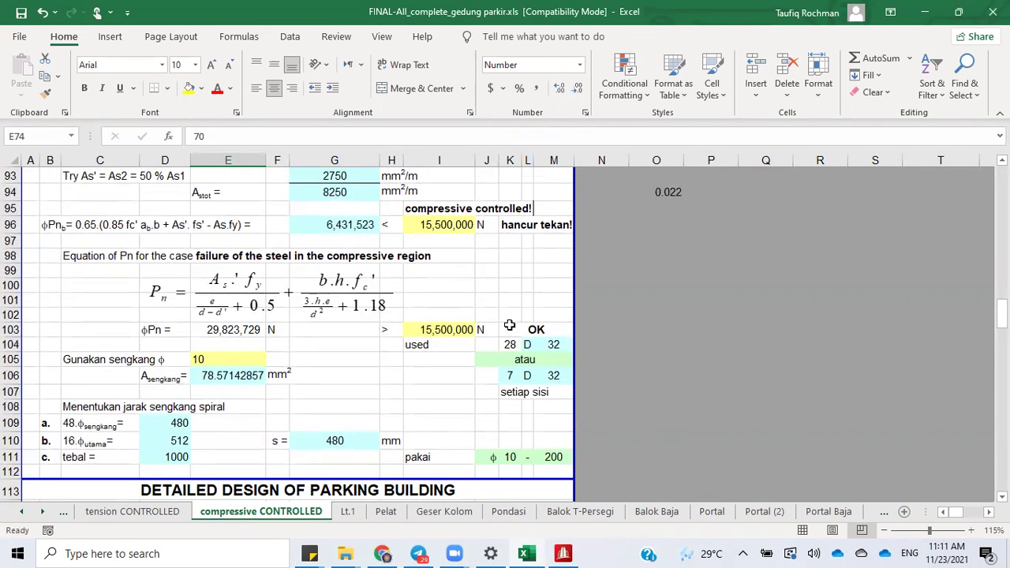
# Step: Review the K1 and column 557 calculations on the compressive CONTROLLED sheet, comparing dimensions, reinforcement areas and capacity checks
pyautogui.scroll(6, 403, 322)
pyautogui.scroll(-6, 300, 332)
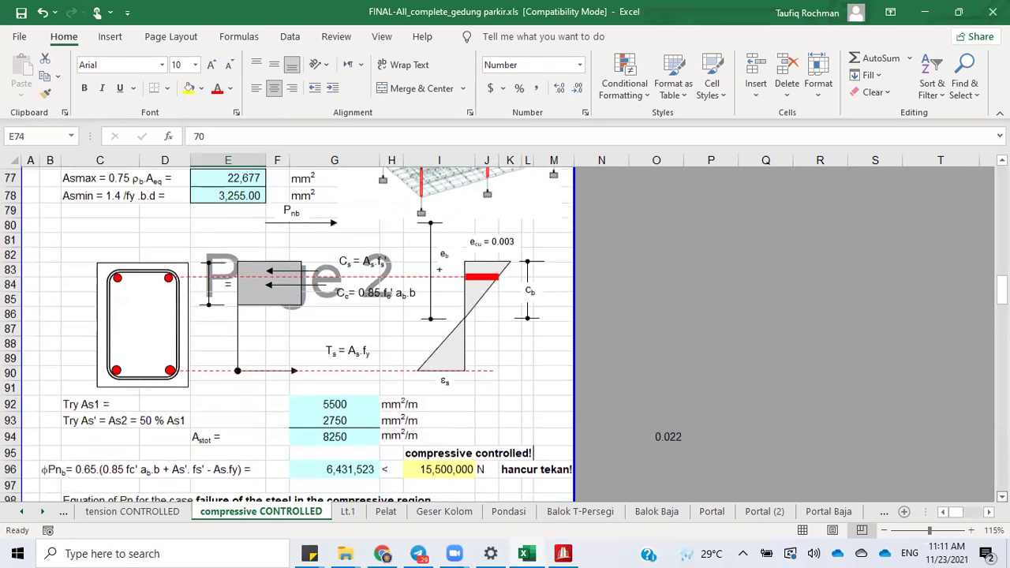
pyautogui.scroll(-6, 581, 398)
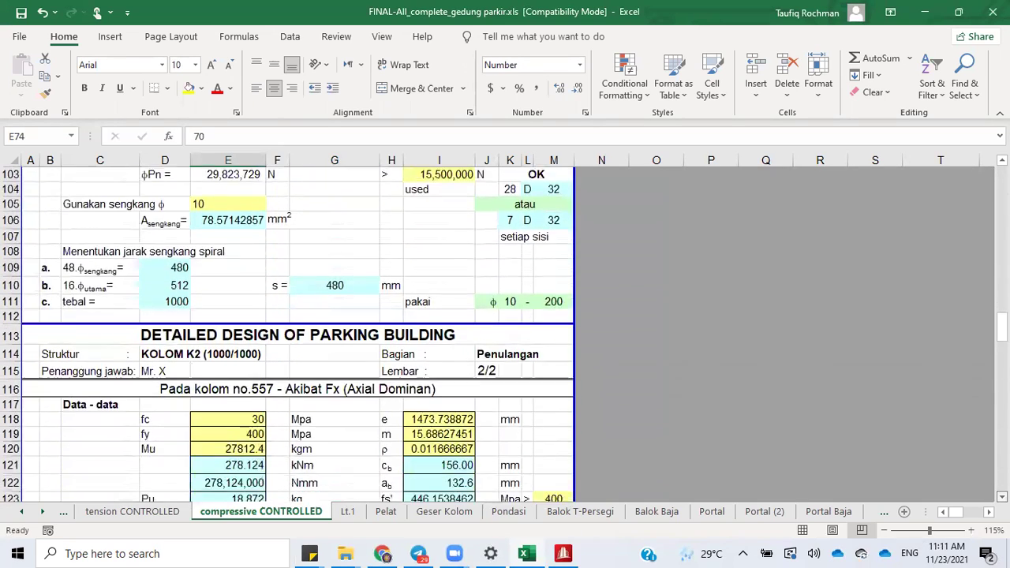
pyautogui.scroll(20, 582, 399)
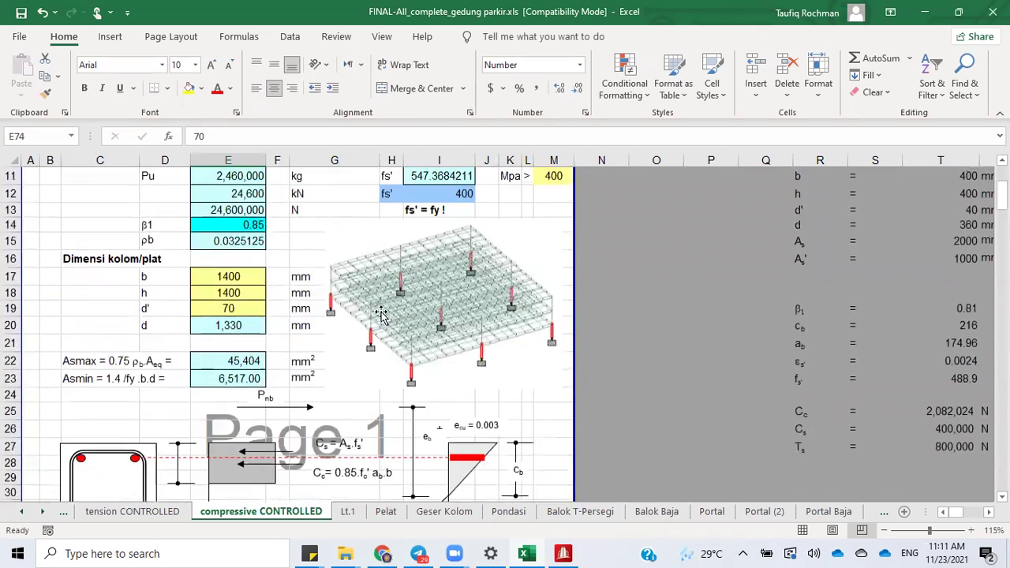
pyautogui.scroll(-12, 294, 330)
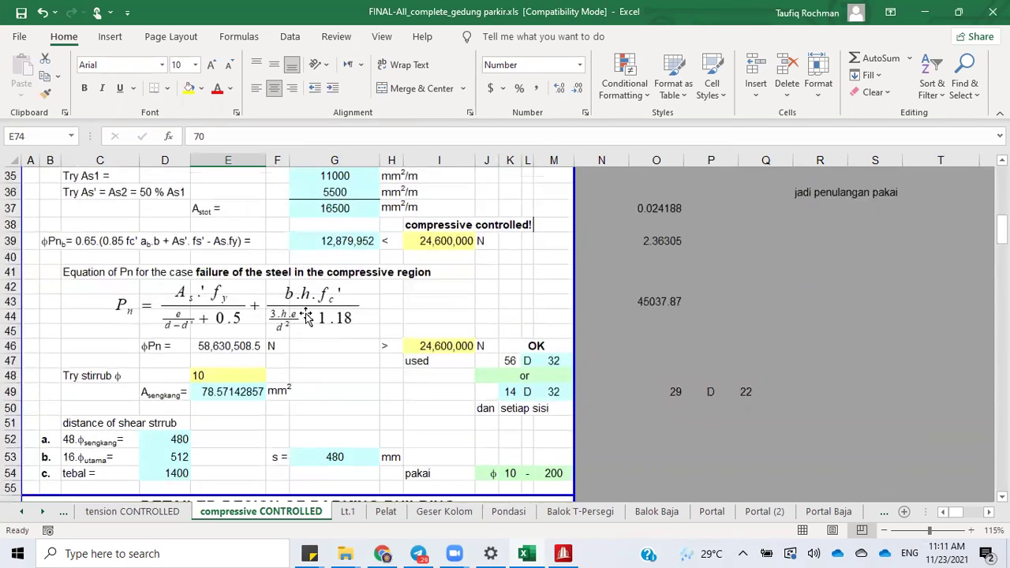
pyautogui.scroll(6, 293, 330)
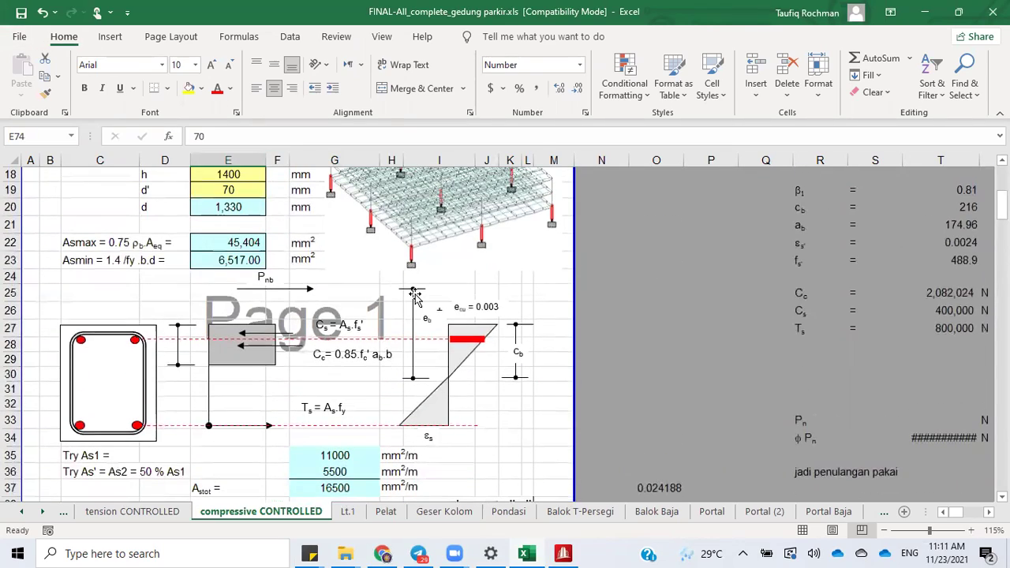
pyautogui.scroll(-6, 413, 293)
pyautogui.scroll(-11, 414, 294)
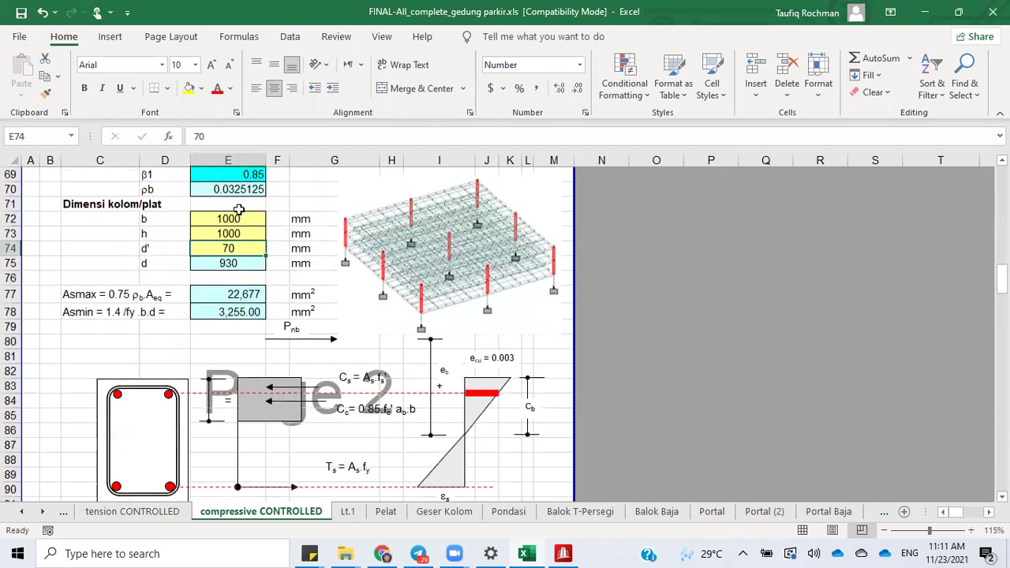
pyautogui.scroll(-6, 256, 261)
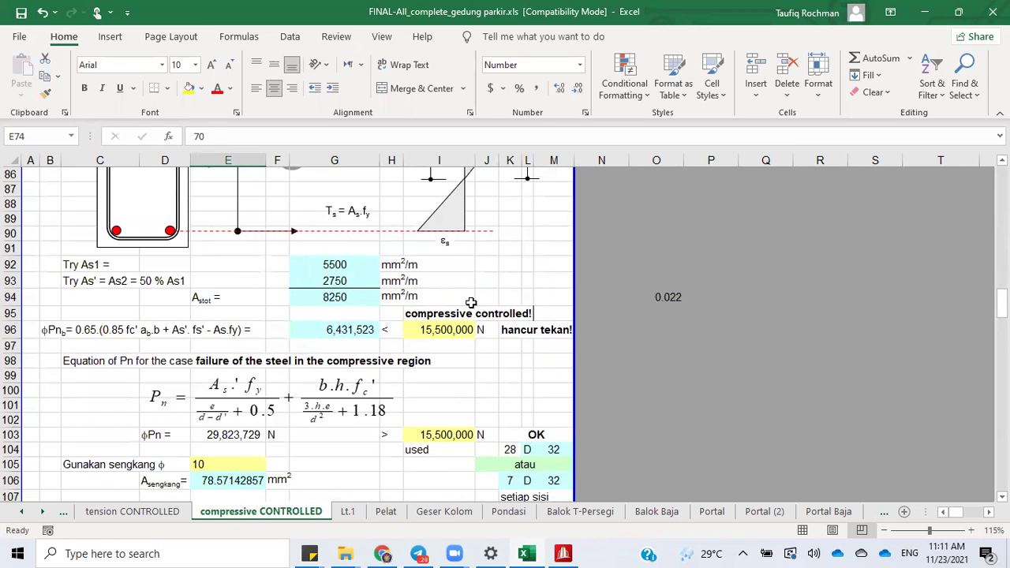
# Step: Set column 557's trial As1 in G92 to 2000 mm²/m and check the recalculated bar arrangement and capacity
pyautogui.click(367, 264)
pyautogui.write('2000')
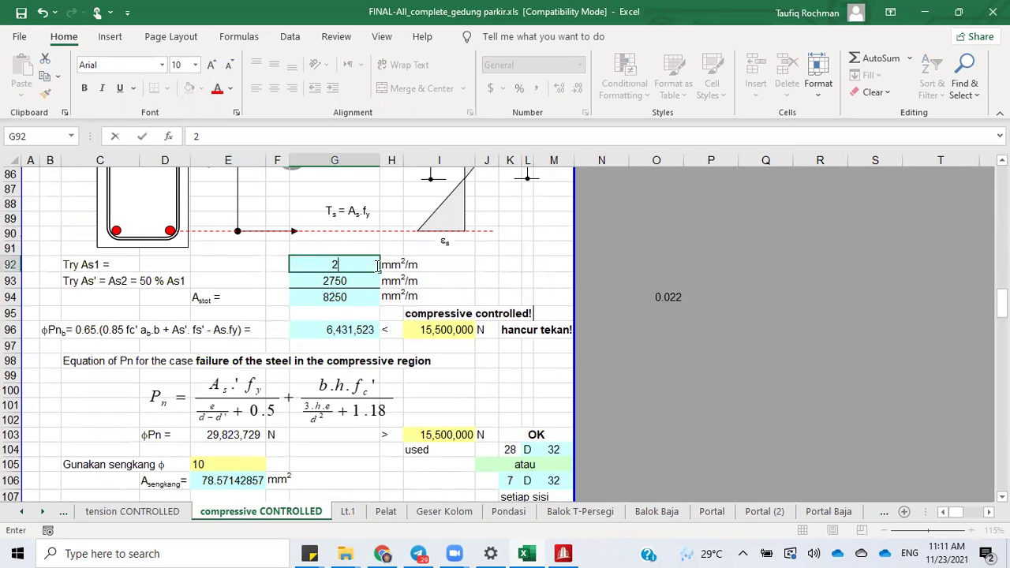
pyautogui.click(496, 282)
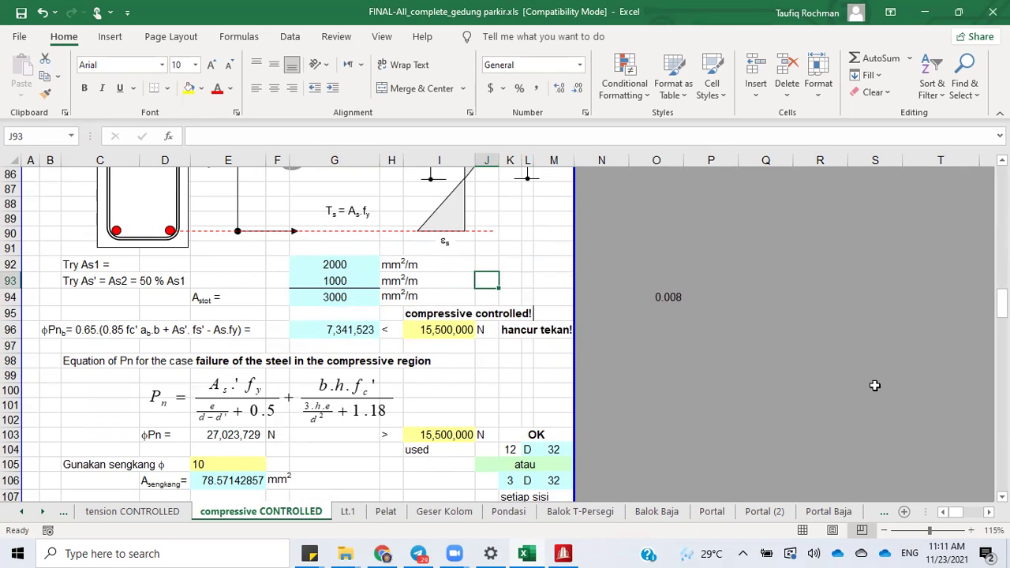
pyautogui.scroll(-2, 546, 352)
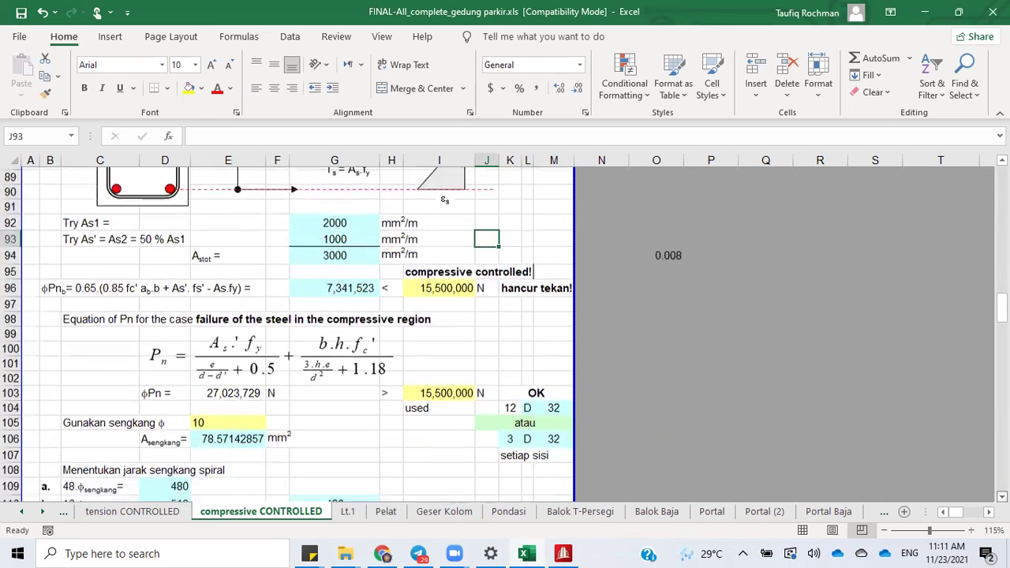
# Step: On the tension CONTROLLED sheet, copy the Structure and Engineer labels from B2:B3 over the Indonesian labels in B57:B58
pyautogui.click(142, 511)
pyautogui.scroll(18, 315, 284)
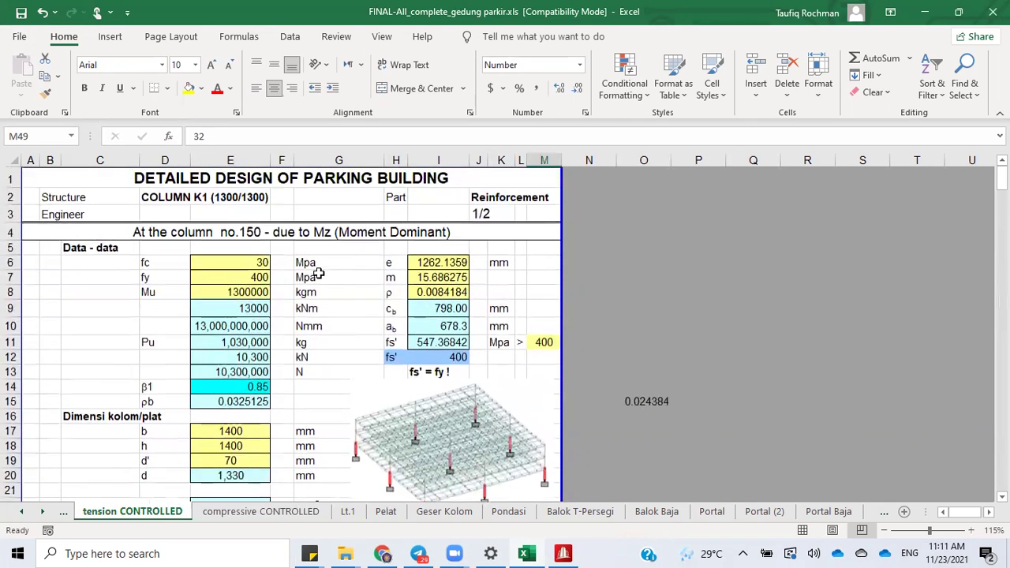
pyautogui.scroll(-17, 323, 270)
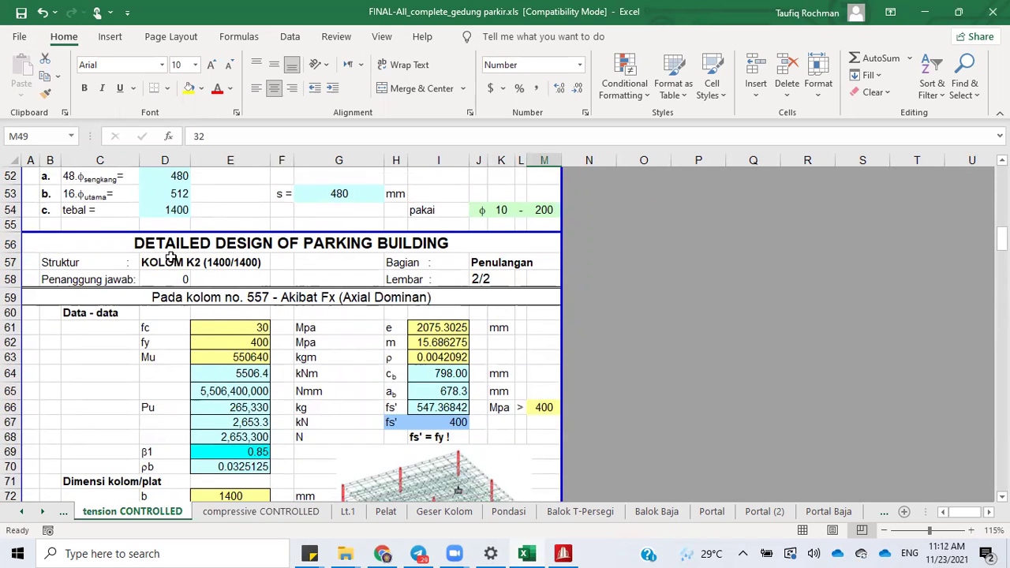
pyautogui.scroll(5, 116, 263)
pyautogui.scroll(12, 116, 263)
pyautogui.moveTo(72, 199); pyautogui.dragTo(46, 212)
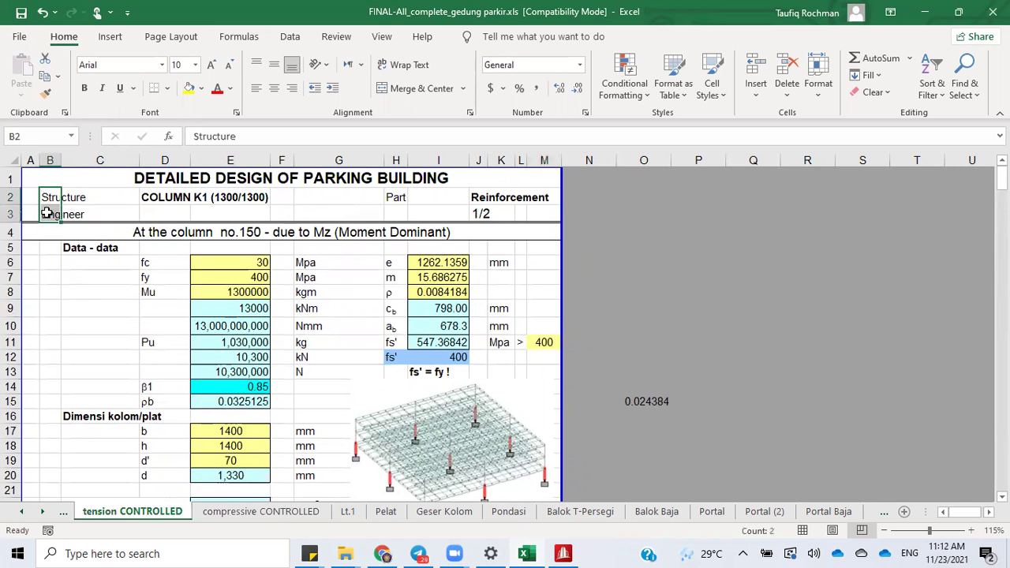
pyautogui.hotkey('ctrl', 'c')
pyautogui.scroll(-16, 118, 234)
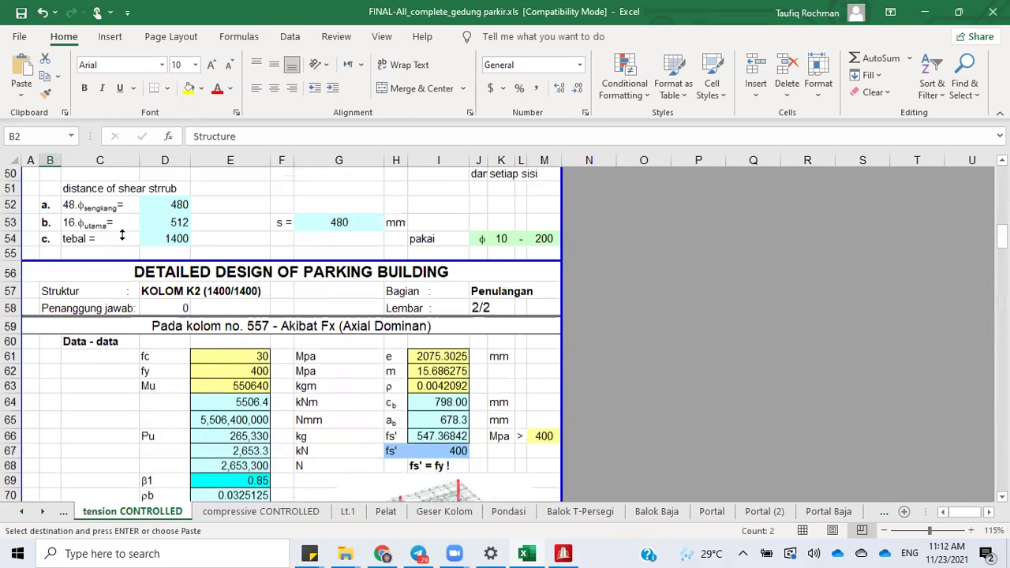
pyautogui.scroll(-1, 123, 236)
pyautogui.rightClick(49, 262)
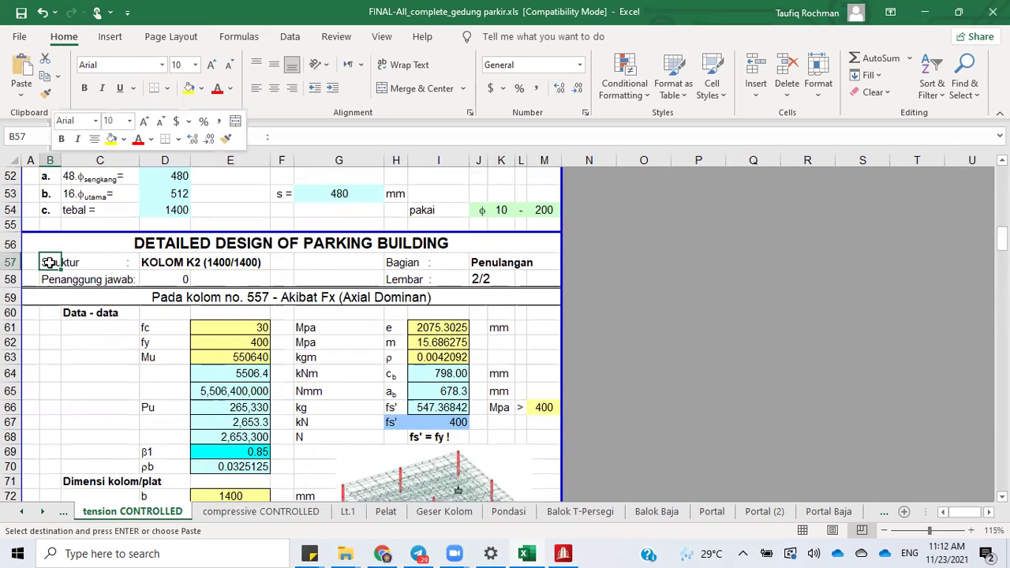
pyautogui.click(71, 215)
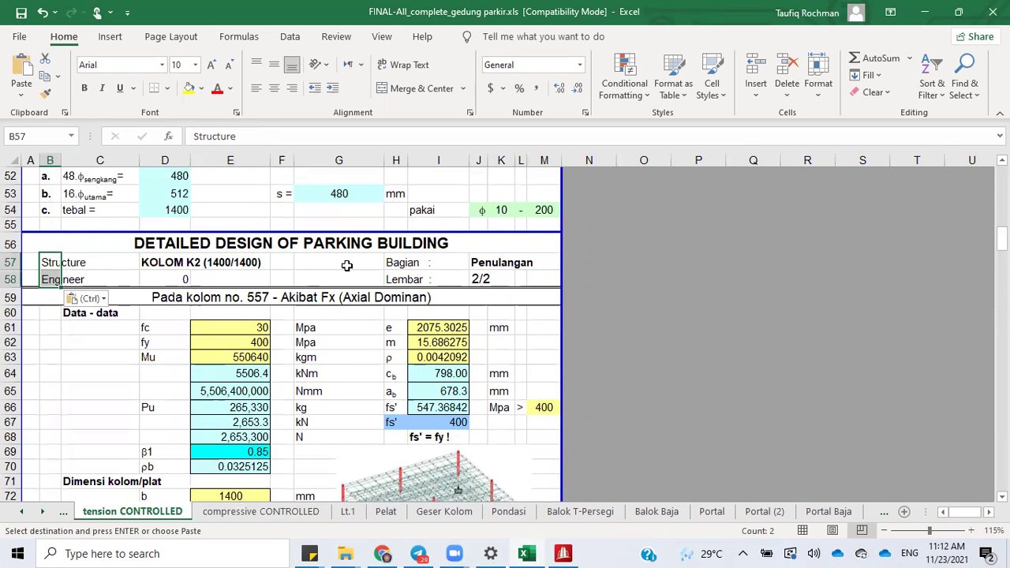
# Step: Replace KOLOM with COLUMN in the K2 structure title in D57
pyautogui.doubleClick(149, 261)
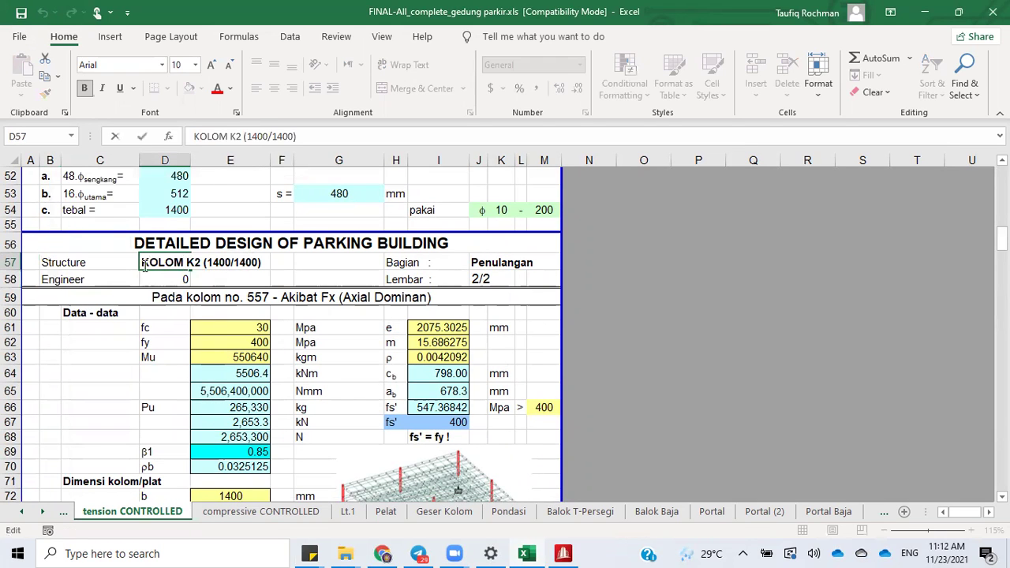
pyautogui.click(108, 260)
pyautogui.click(161, 260)
pyautogui.doubleClick(182, 262)
pyautogui.moveTo(182, 262); pyautogui.dragTo(102, 261)
pyautogui.write('COLUMN')
pyautogui.press('Return')
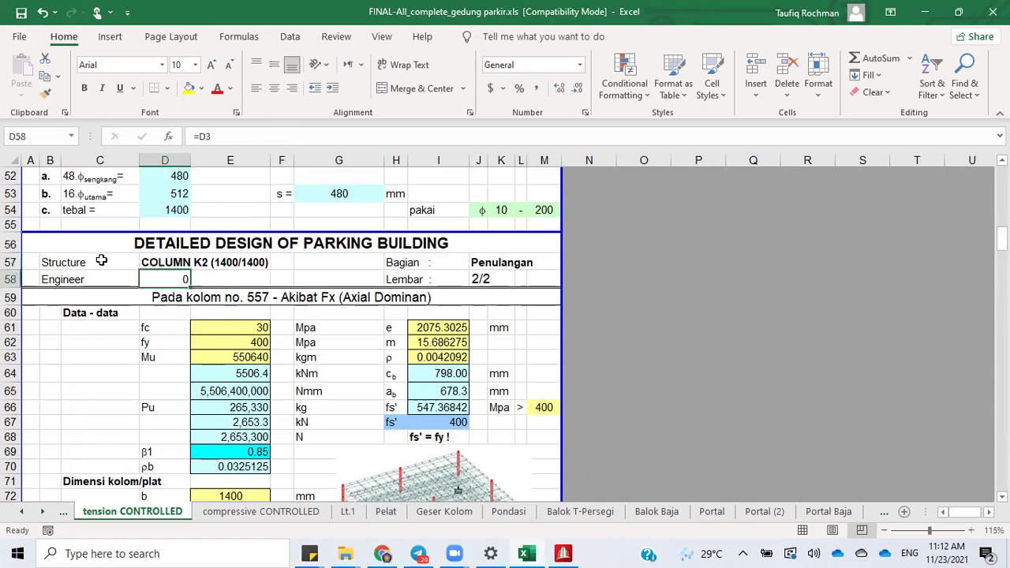
# Step: Copy the Part and Reinforcement header cells H2:J2 into K2's header starting at H57
pyautogui.scroll(17, 387, 253)
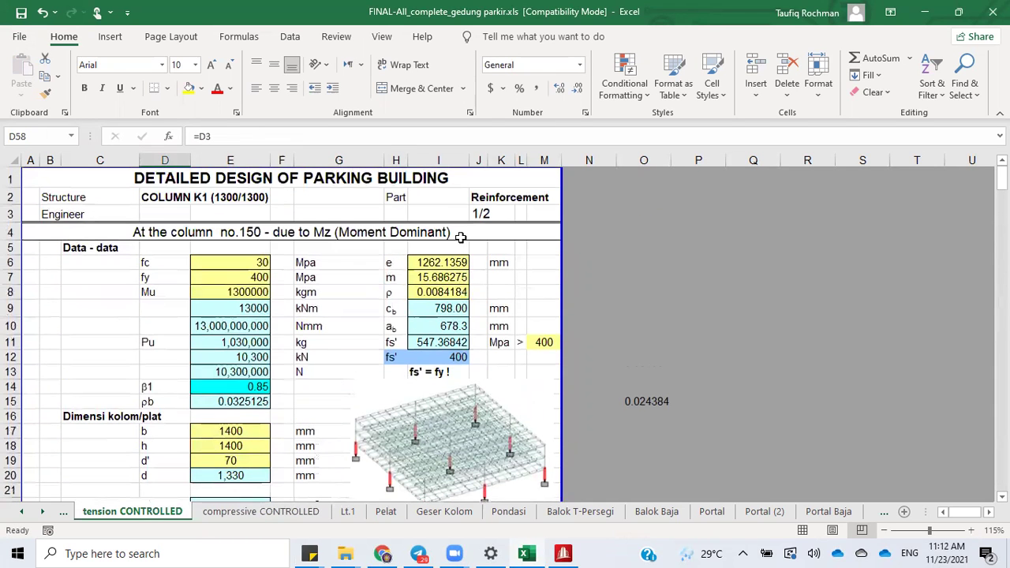
pyautogui.moveTo(434, 197); pyautogui.dragTo(477, 195)
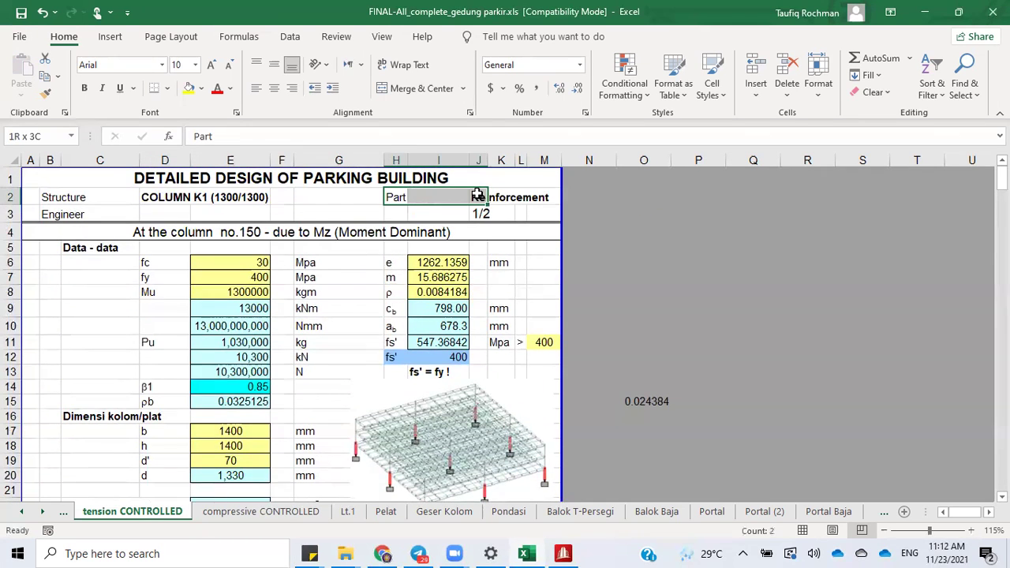
pyautogui.rightClick(478, 195)
pyautogui.click(501, 194)
pyautogui.scroll(-11, 527, 251)
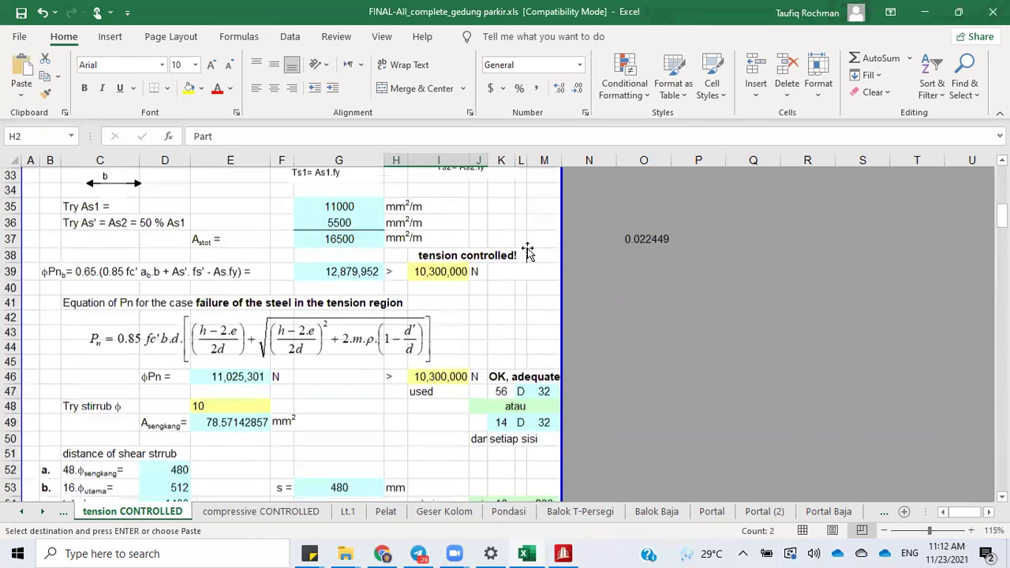
pyautogui.scroll(-6, 527, 251)
pyautogui.rightClick(401, 247)
pyautogui.press('Escape')
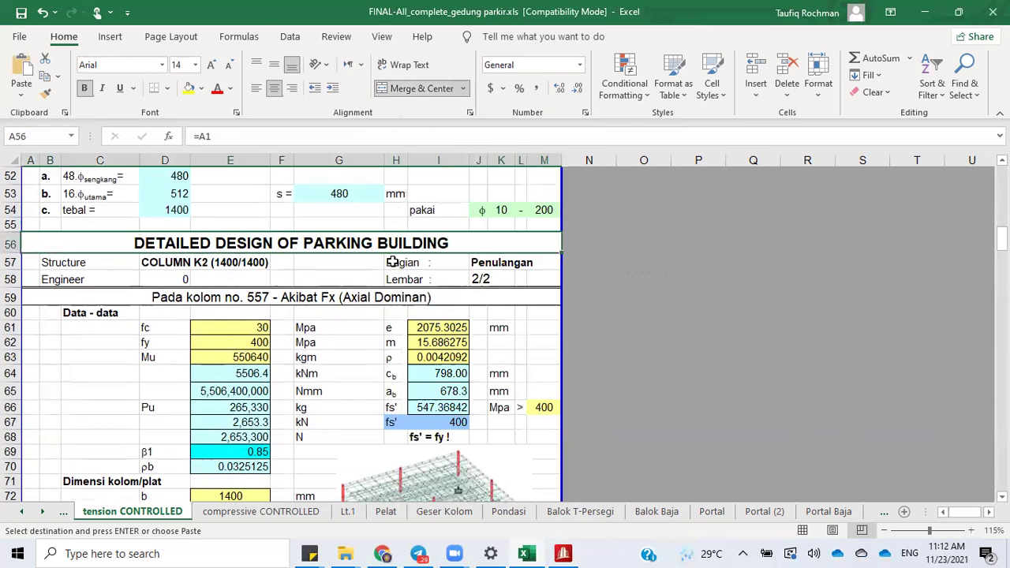
pyautogui.click(393, 262)
pyautogui.rightClick(392, 263)
pyautogui.click(426, 238)
# Step: Clear the Lembar label from H58 in K2's header
pyautogui.click(399, 278)
pyautogui.press('Delete')
pyautogui.click(505, 313)
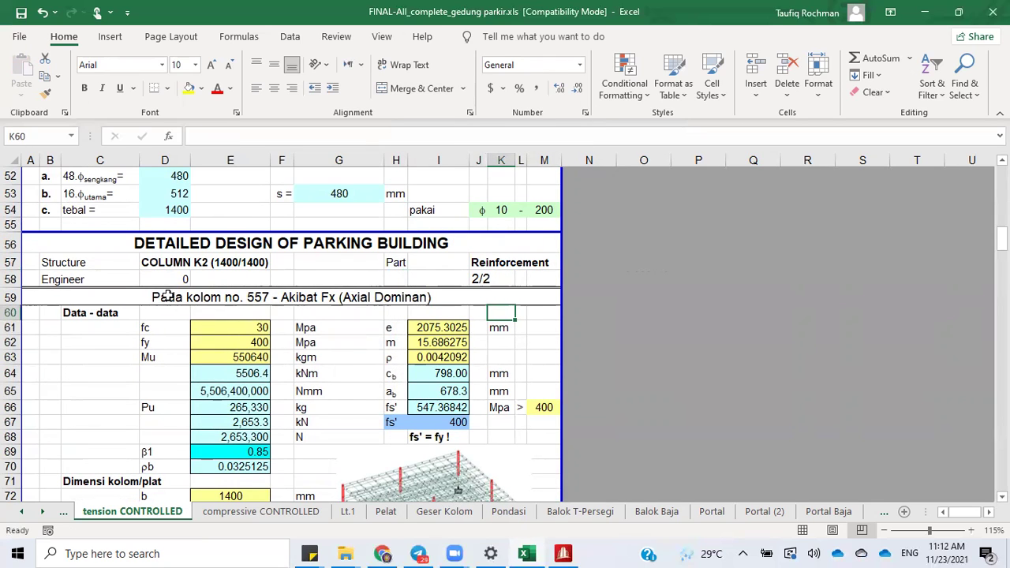
# Step: Copy the English column 557 heading from A59 of the compressive CONTROLLED sheet to A59 of the tension CONTROLLED sheet
pyautogui.click(209, 514)
pyautogui.scroll(12, 291, 301)
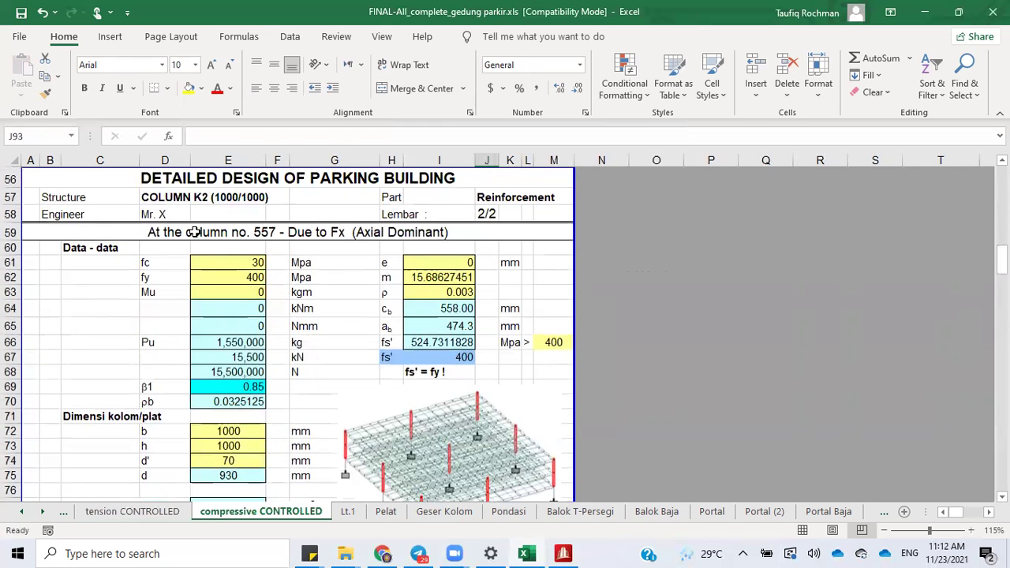
pyautogui.click(168, 236)
pyautogui.rightClick(169, 234)
pyautogui.click(209, 195)
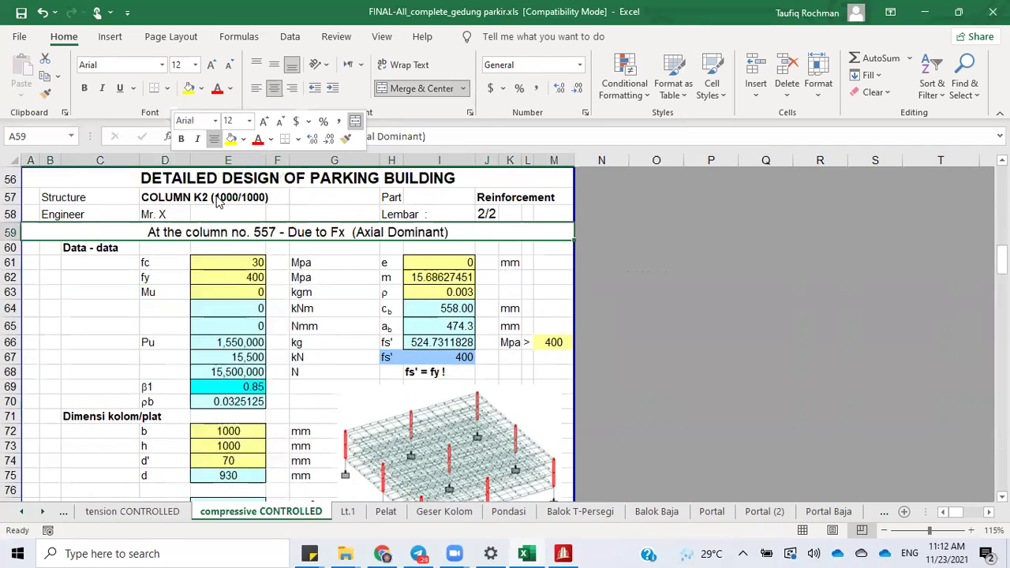
pyautogui.click(132, 511)
pyautogui.click(146, 300)
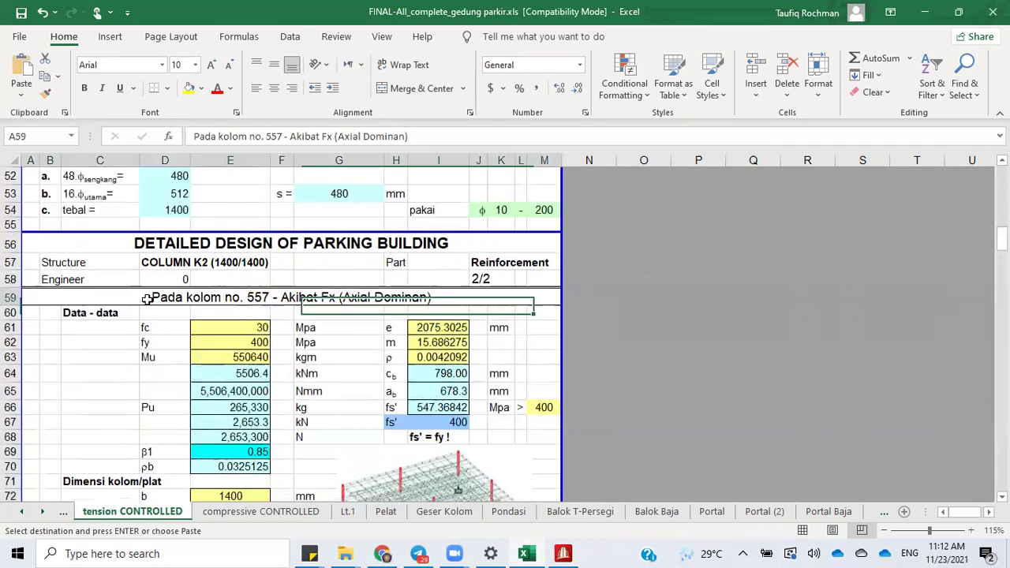
pyautogui.rightClick(147, 299)
pyautogui.click(203, 241)
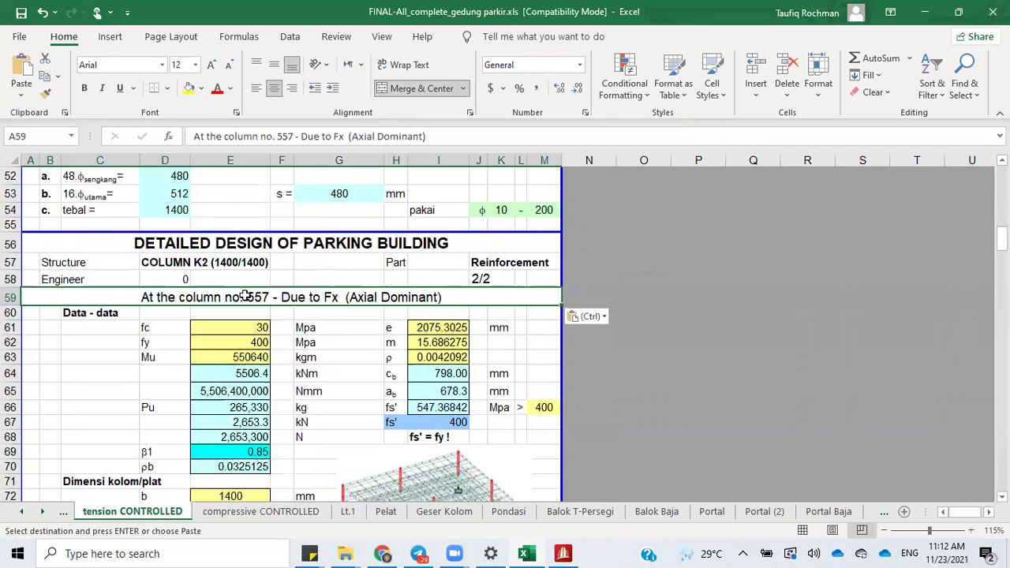
# Step: Edit the heading in A59 to read "At the column no. 557 - Due to Mz (moment Dominant)"
pyautogui.doubleClick(246, 293)
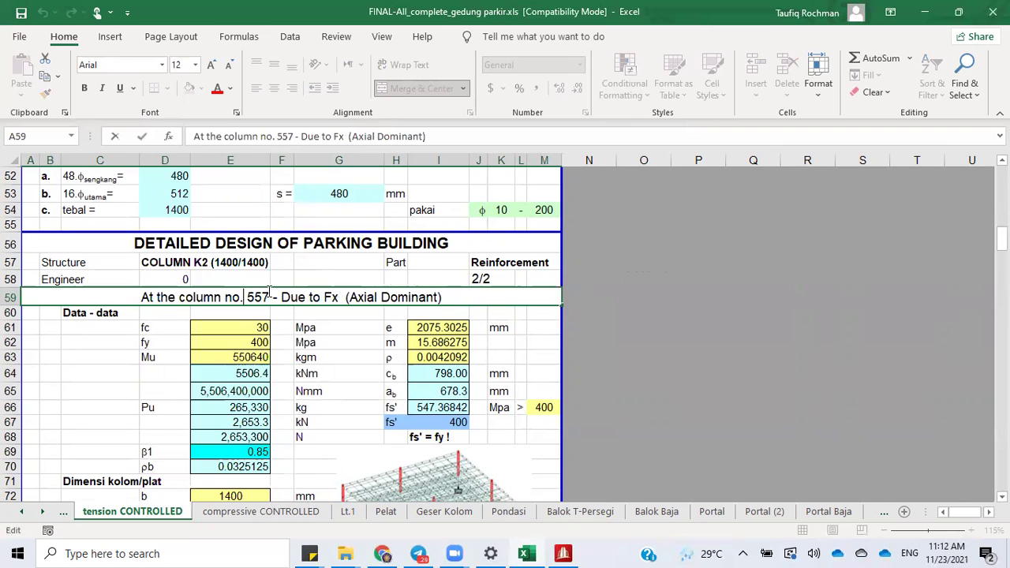
pyautogui.doubleClick(332, 293)
pyautogui.write('Mz')
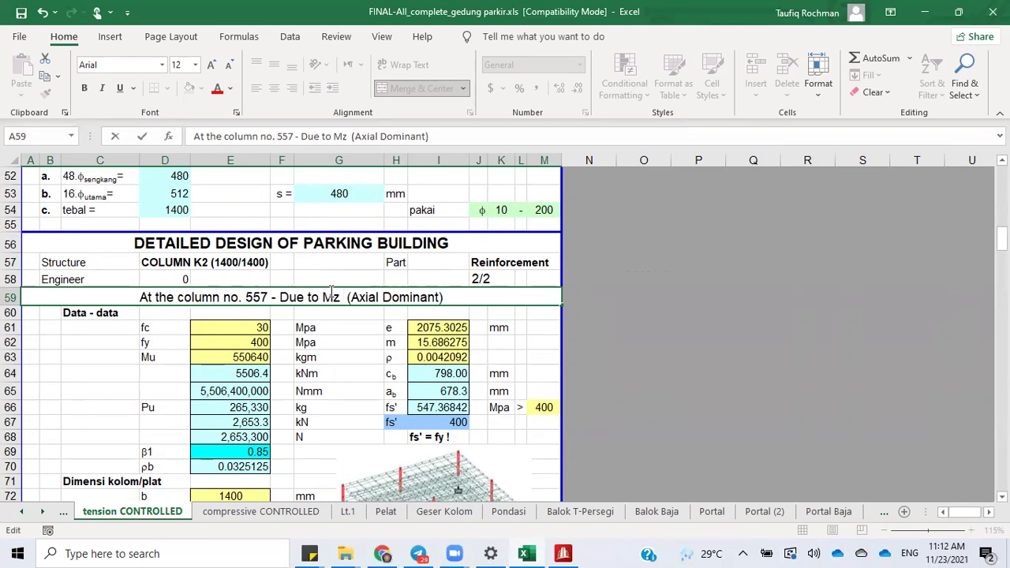
pyautogui.hotkey('shift', 'Right')
pyautogui.hotkey('shift', 'Right')
pyautogui.hotkey('shift', 'Right')
pyautogui.hotkey('shift', 'Right')
pyautogui.hotkey('shift', 'Right')
pyautogui.write('momenta')
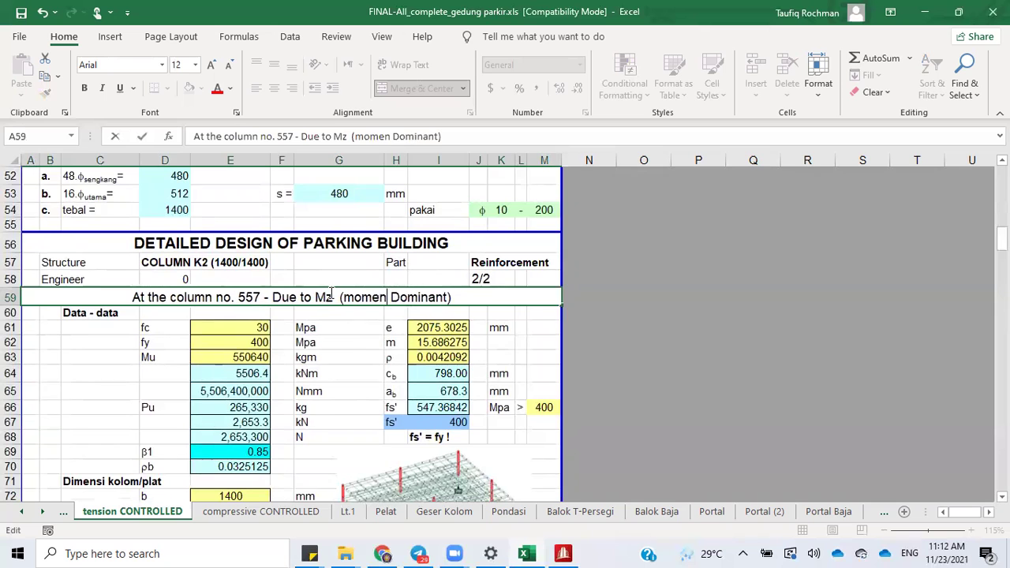
pyautogui.press('BackSpace')
pyautogui.press('Return')
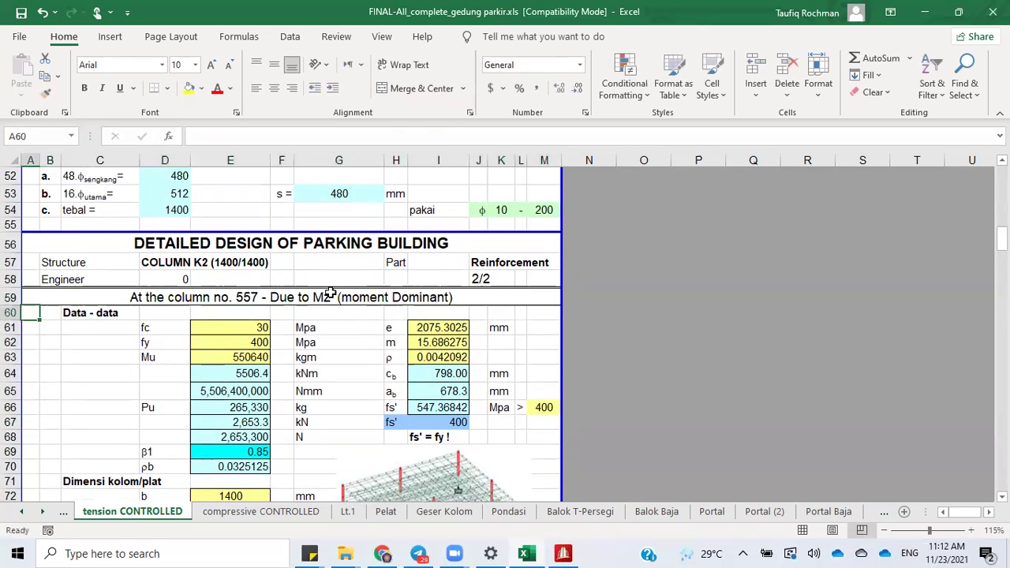
# Step: Switch to STAAD.Pro and close the existing Beam End Force table for column 557
pyautogui.scroll(-6, 344, 354)
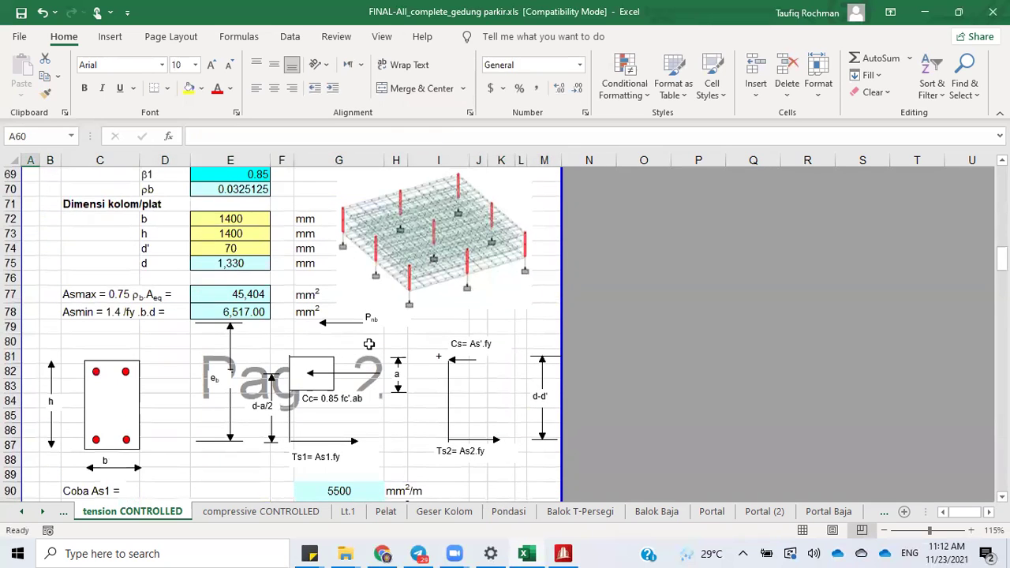
pyautogui.click(563, 553)
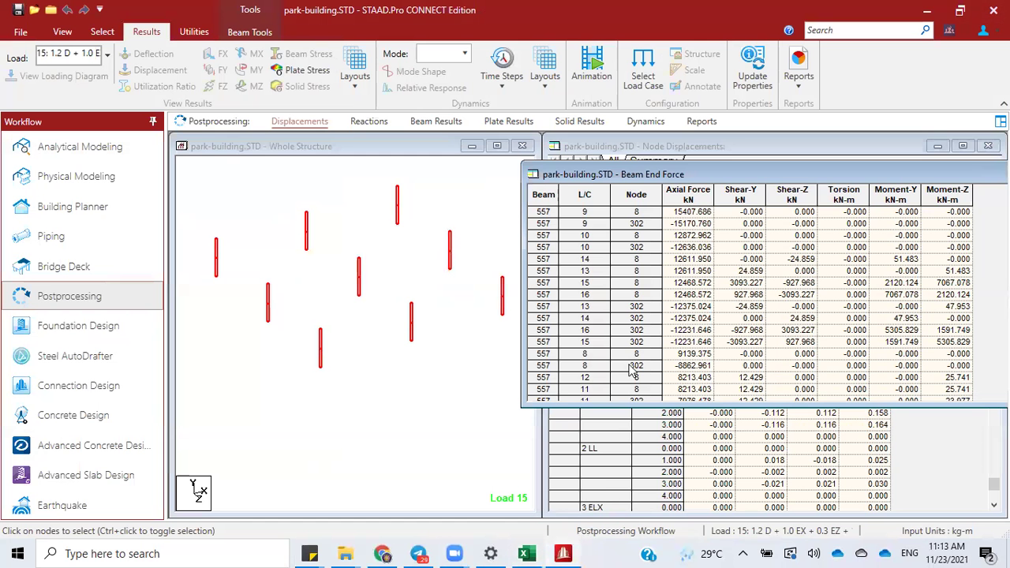
pyautogui.click(799, 88)
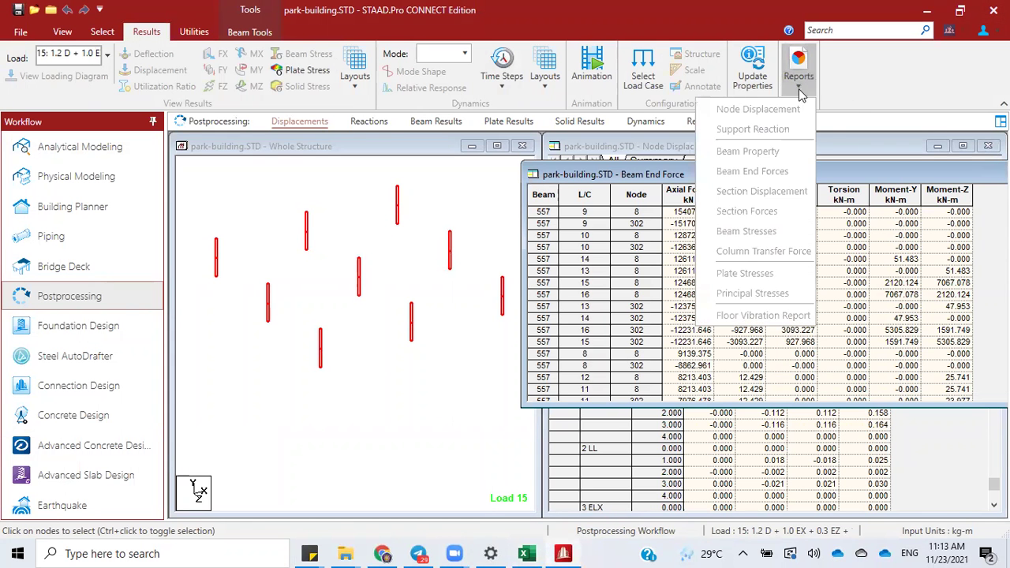
pyautogui.click(950, 176)
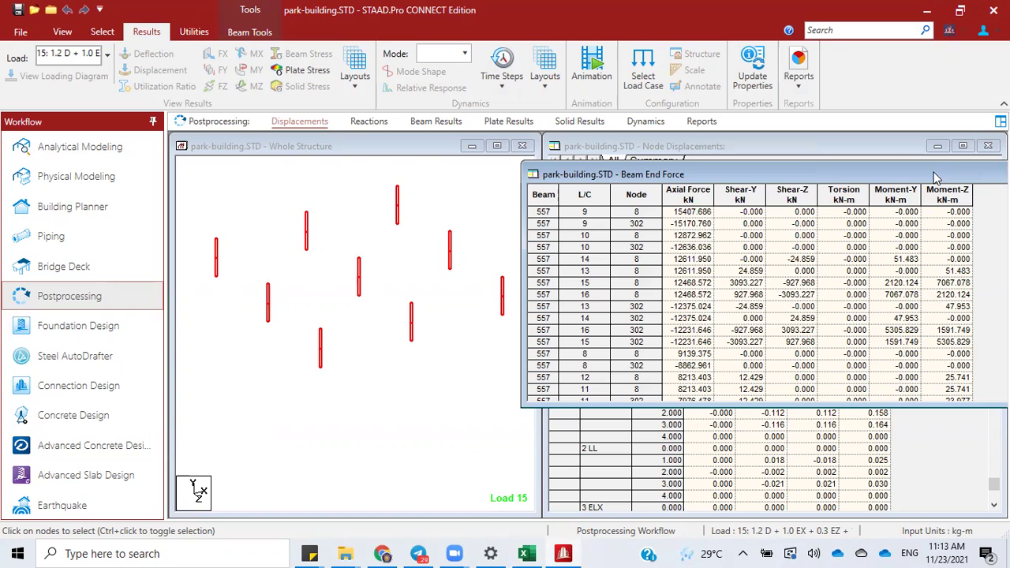
pyautogui.doubleClick(941, 175)
pyautogui.click(944, 194)
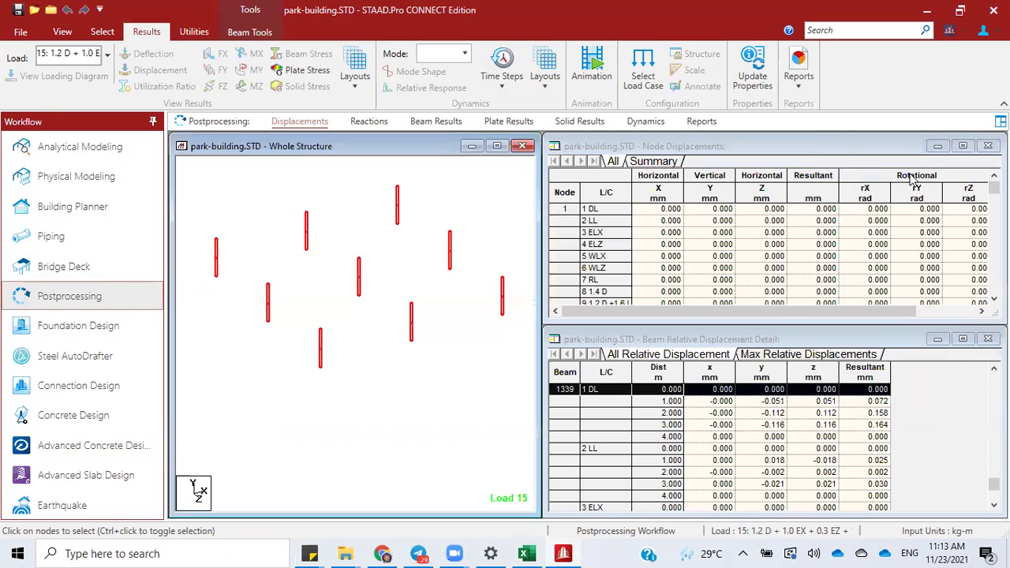
# Step: Start a new Beam End Forces report sorted by absolute Moment-Z, listed from high to low
pyautogui.click(799, 76)
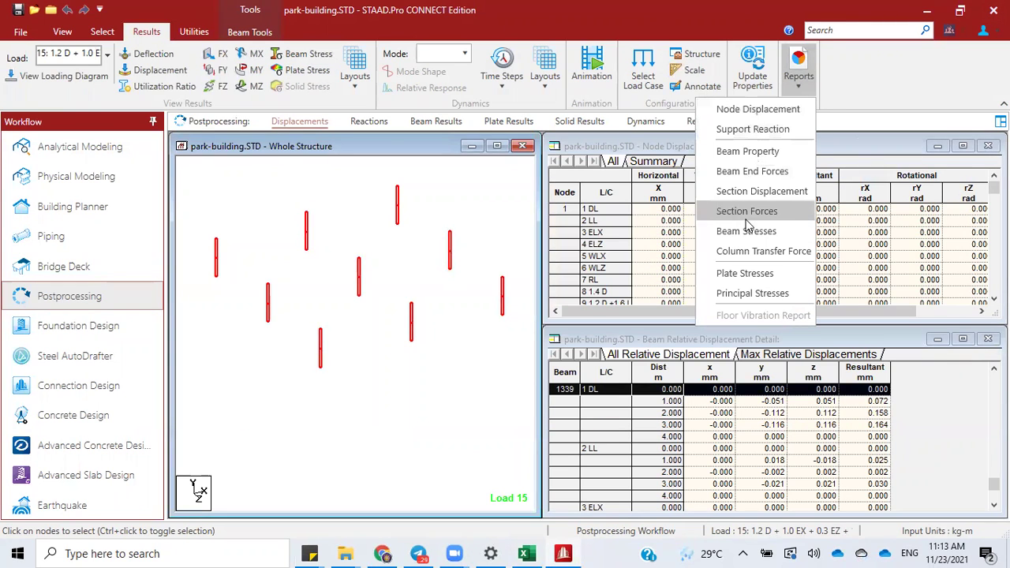
pyautogui.click(769, 175)
pyautogui.click(382, 297)
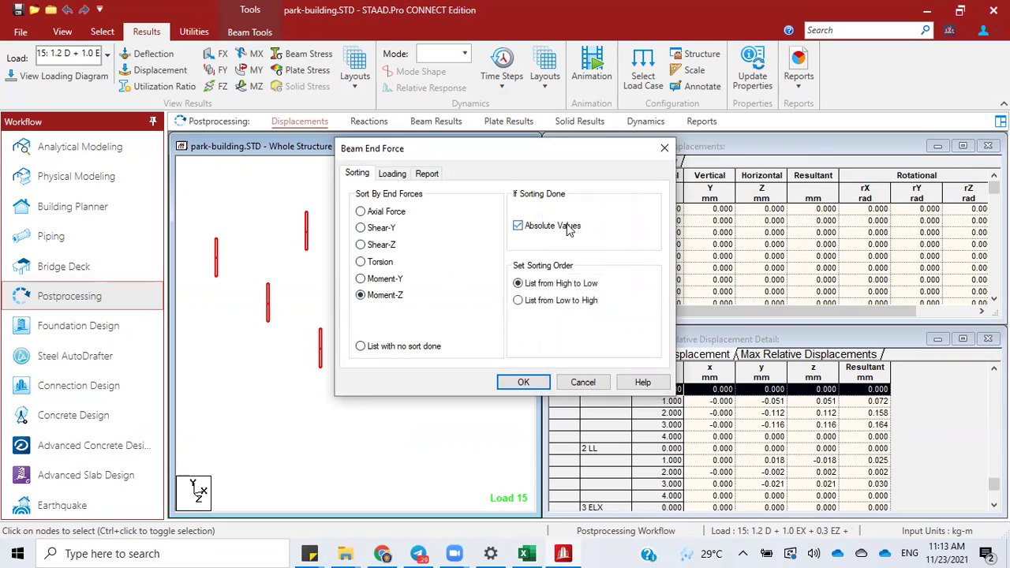
# Step: Restrict the report's loading to the load combinations up to case 20, generate the table and place it clear of the model view
pyautogui.click(393, 173)
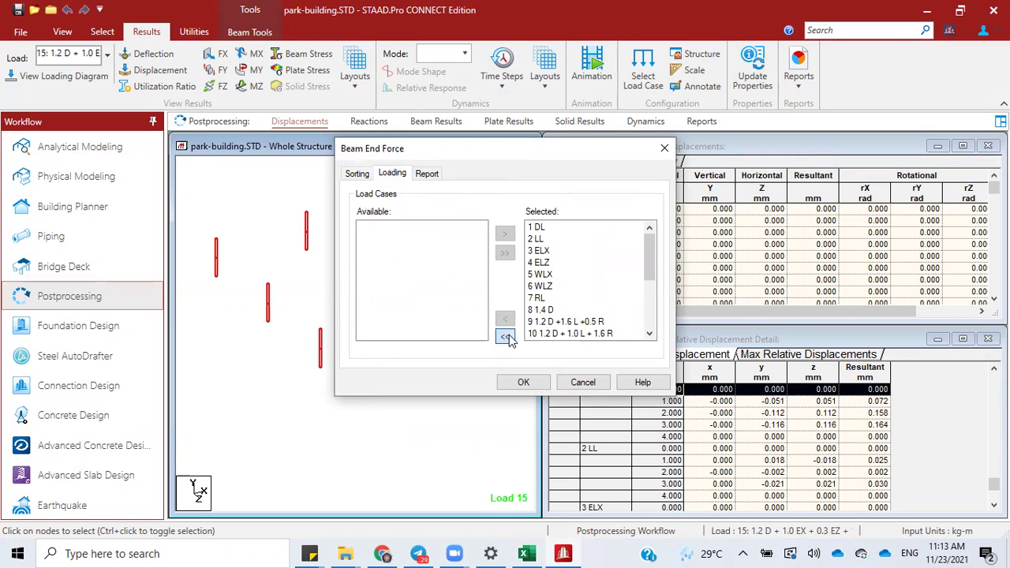
pyautogui.click(505, 336)
pyautogui.moveTo(440, 319); pyautogui.dragTo(456, 387)
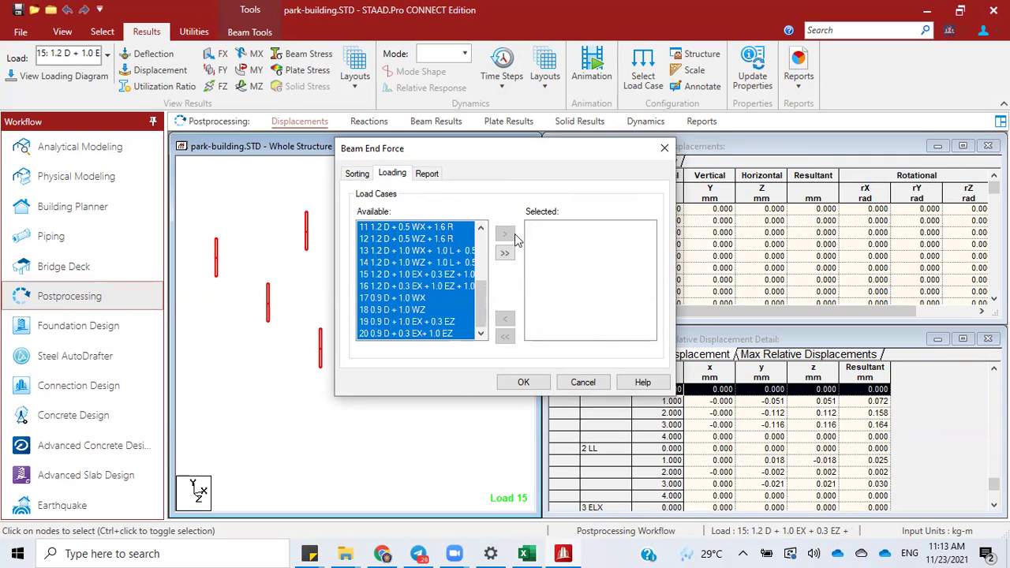
pyautogui.click(506, 234)
pyautogui.click(523, 382)
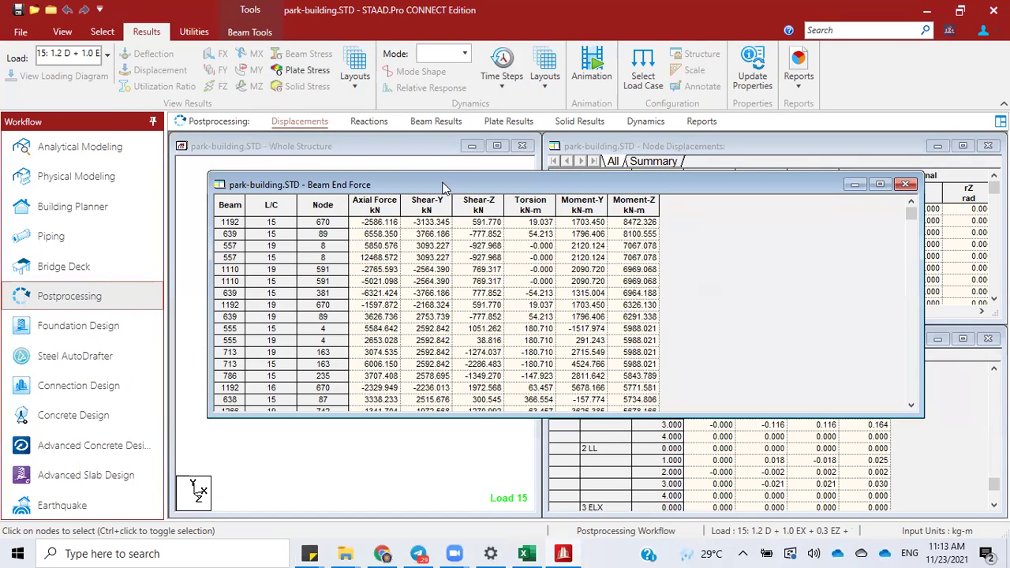
pyautogui.moveTo(504, 185); pyautogui.dragTo(603, 172)
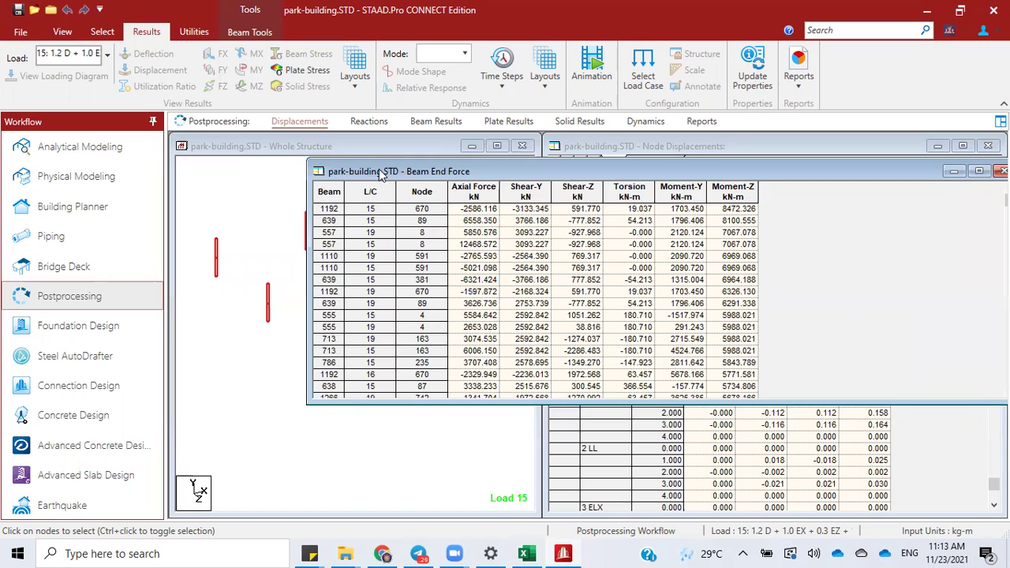
pyautogui.moveTo(386, 172); pyautogui.dragTo(373, 180)
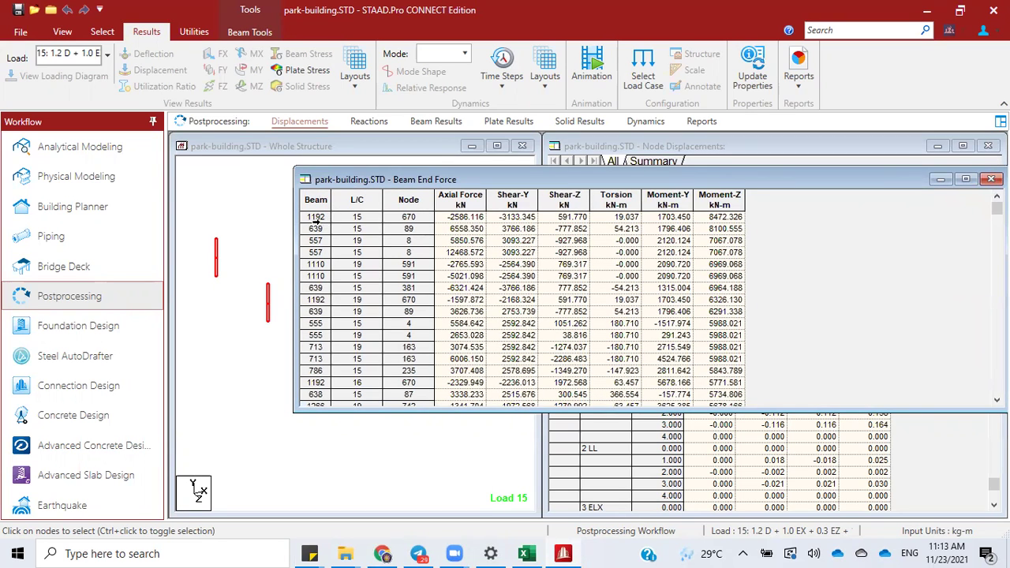
# Step: Switch to Excel and change the column number in the A59 heading of the tension CONTROLLED sheet to 1192
pyautogui.click(530, 553)
pyautogui.scroll(6, 292, 273)
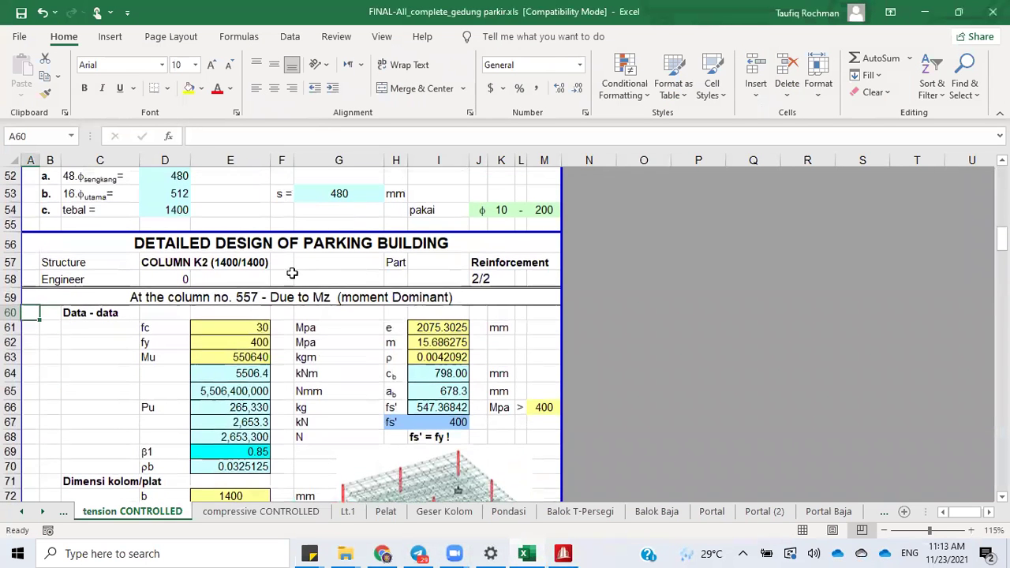
pyautogui.click(252, 296)
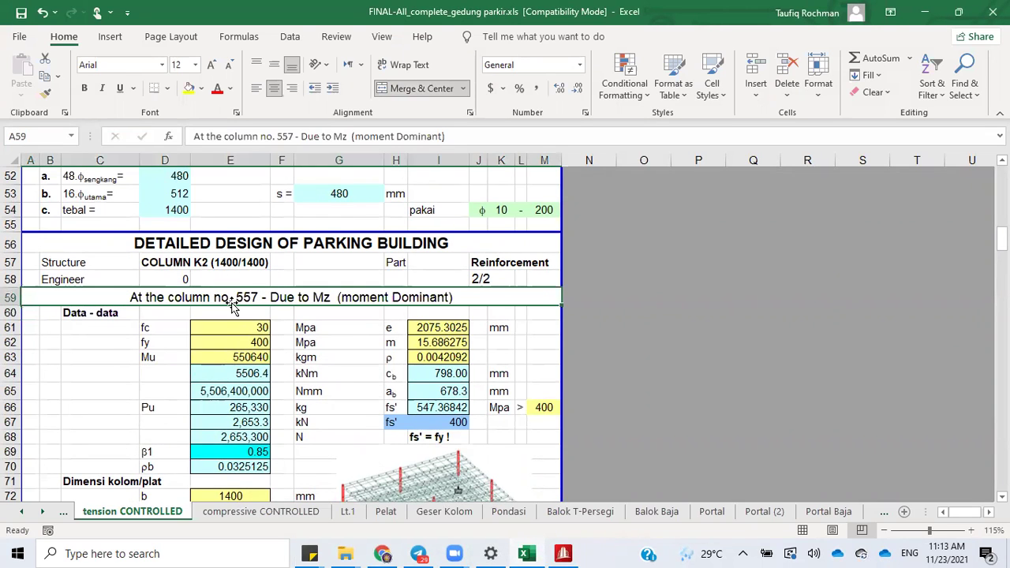
pyautogui.doubleClick(240, 296)
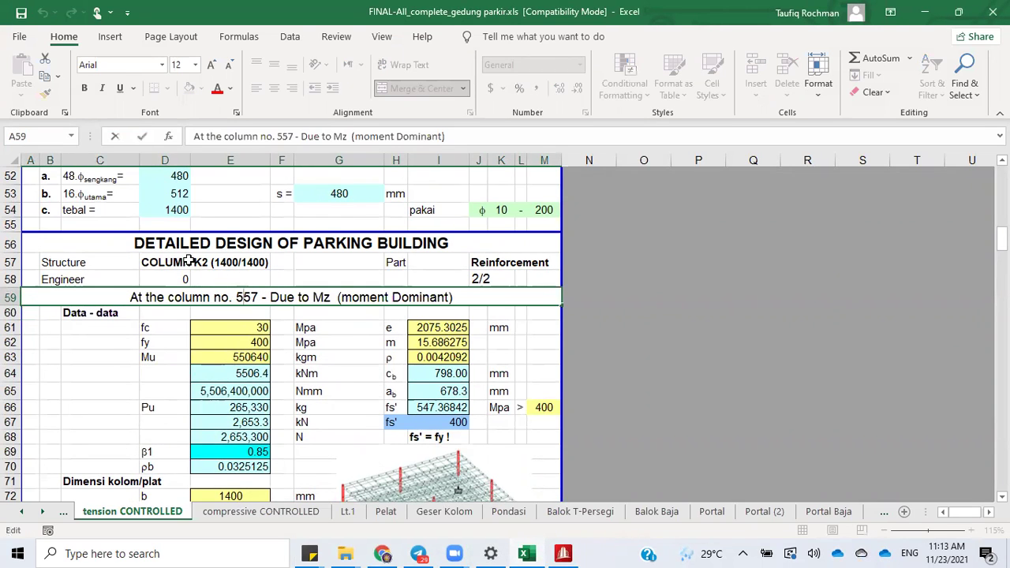
pyautogui.moveTo(239, 297); pyautogui.dragTo(261, 296)
pyautogui.write('1192')
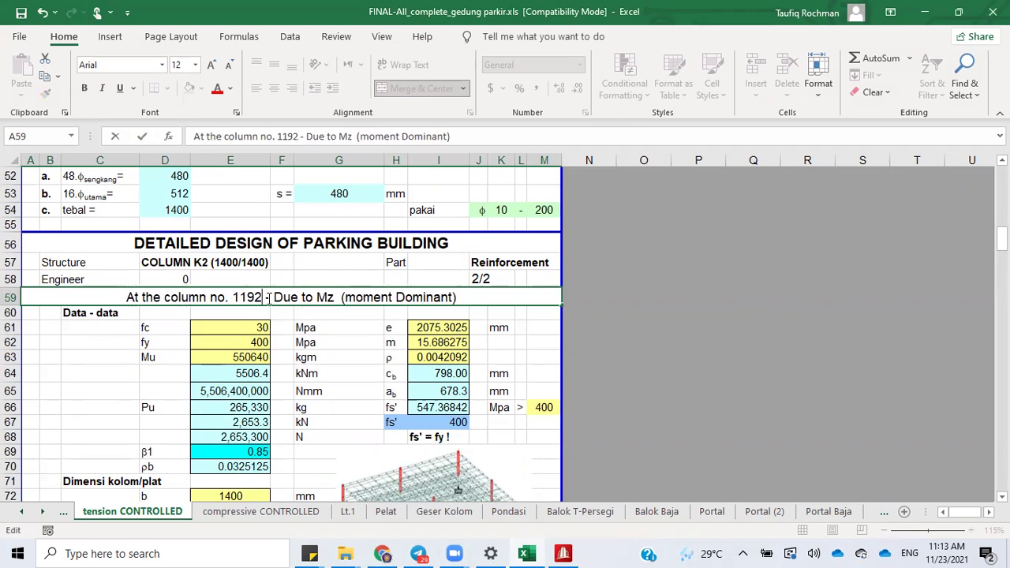
pyautogui.click(329, 327)
# Step: Look up column 1192's largest Moment-Z in STAAD.Pro and set Mu in E63 of the Excel sheet to 847300 kgm
pyautogui.click(565, 553)
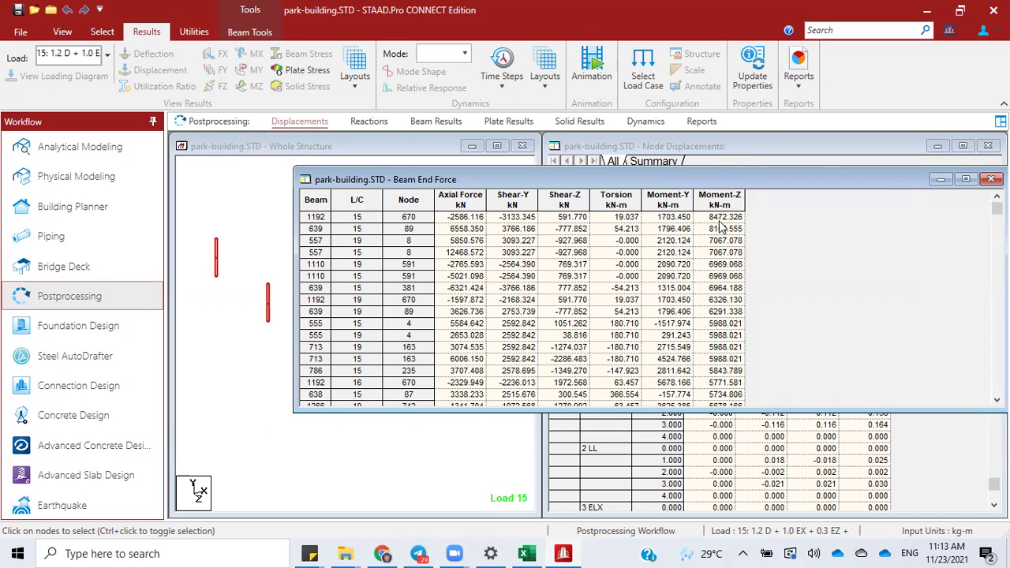
pyautogui.click(525, 552)
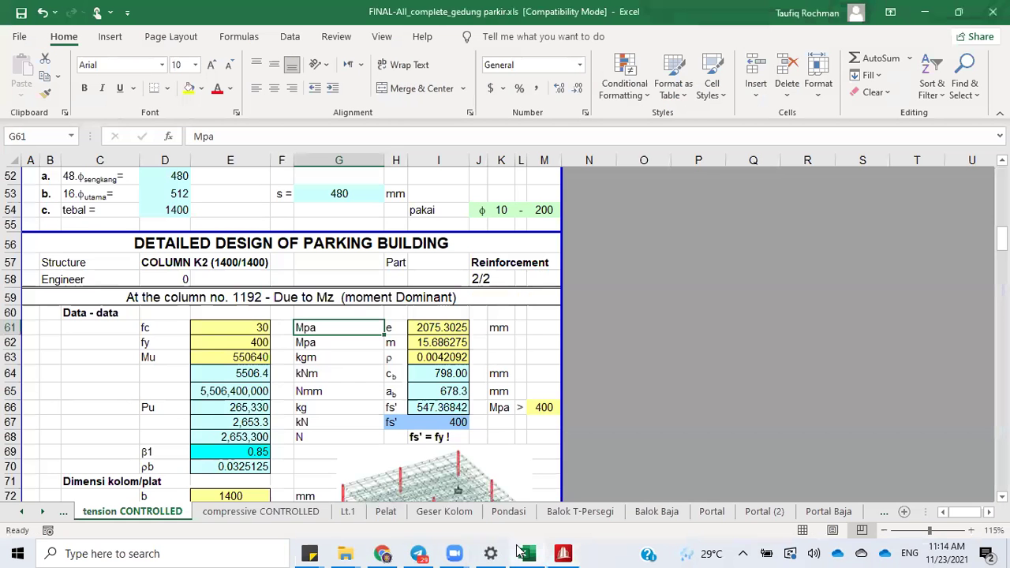
pyautogui.click(236, 357)
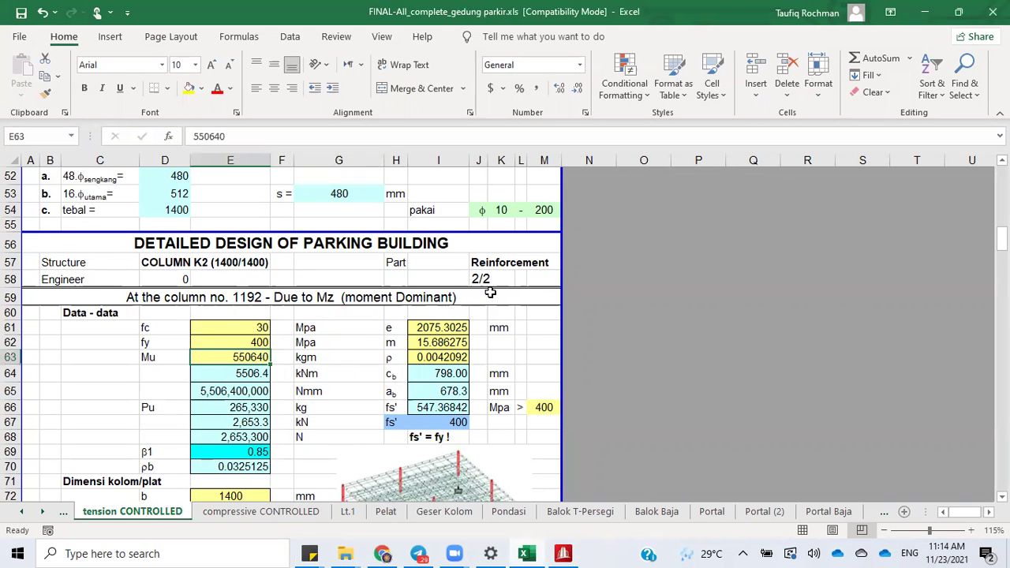
pyautogui.write('85')
pyautogui.press('BackSpace')
pyautogui.write('47')
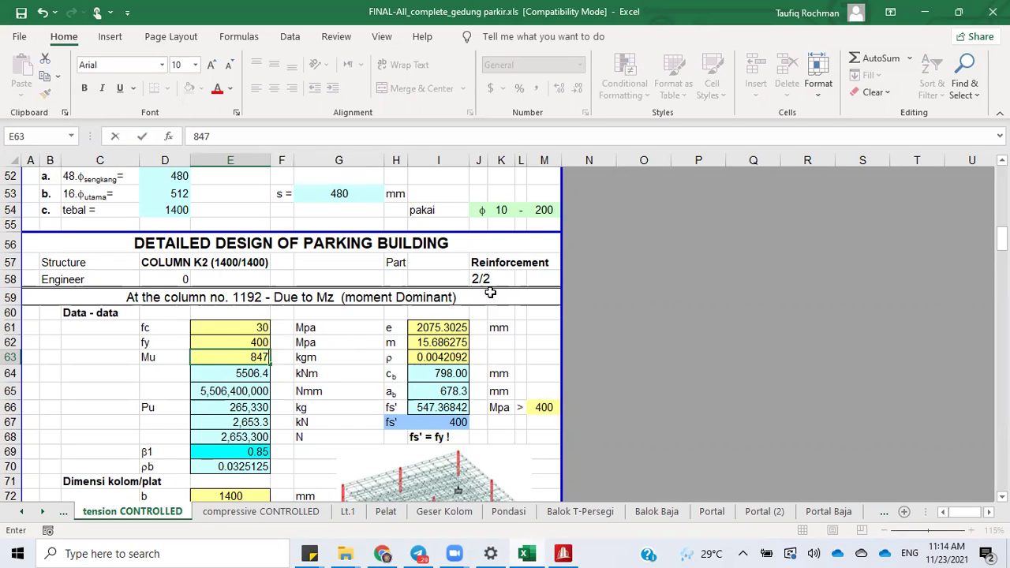
pyautogui.write('300')
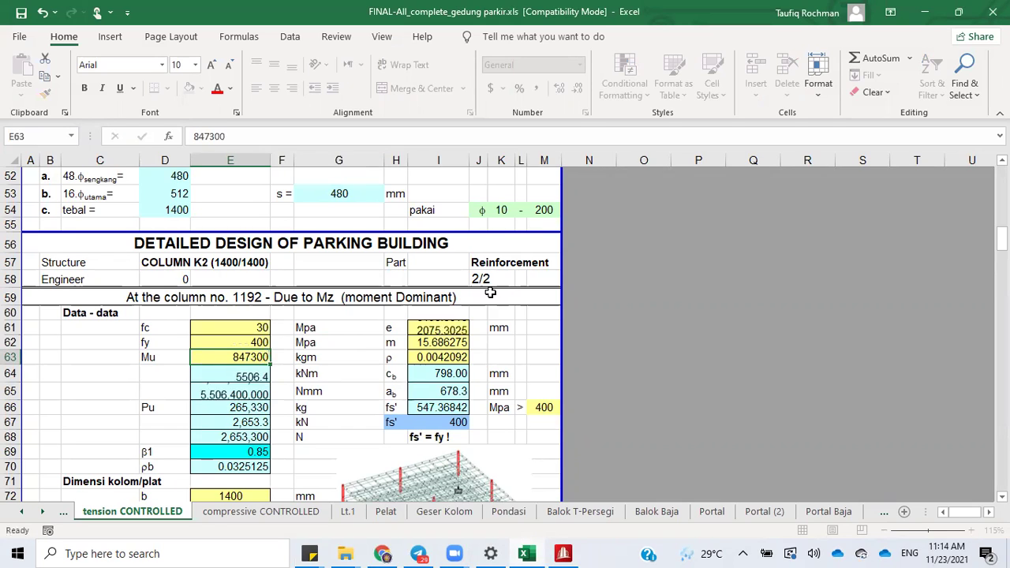
pyautogui.press('Return')
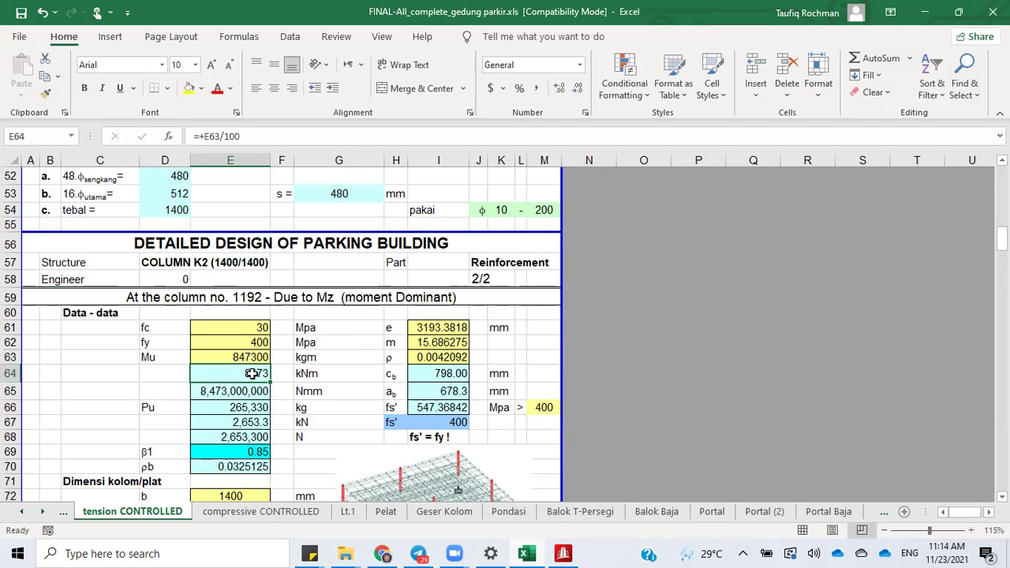
# Step: Look up column 1192's matching axial force in STAAD.Pro and set Pu in E66 of the Excel sheet to 260,000 kg
pyautogui.scroll(-3, 970, 512)
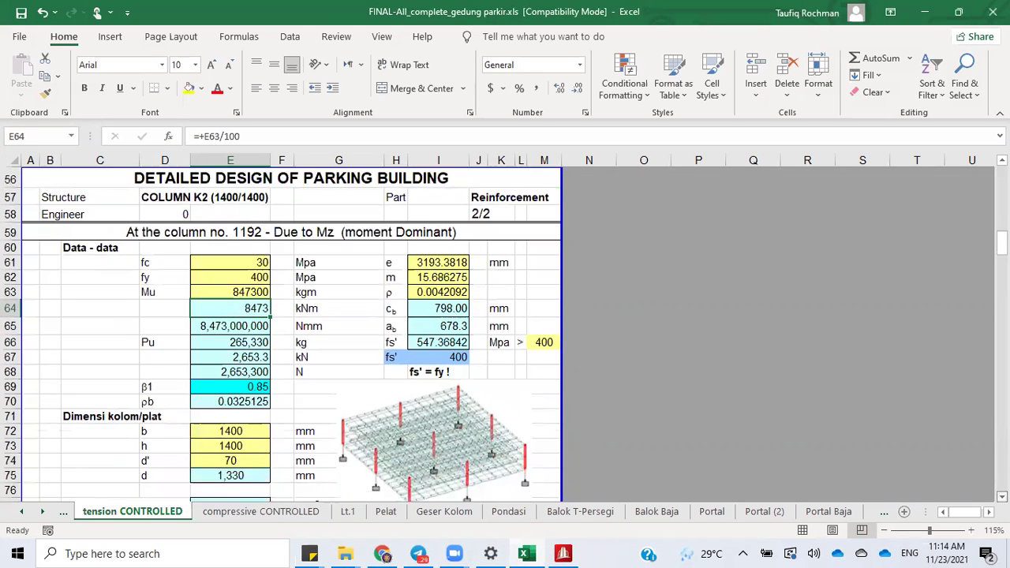
pyautogui.click(563, 553)
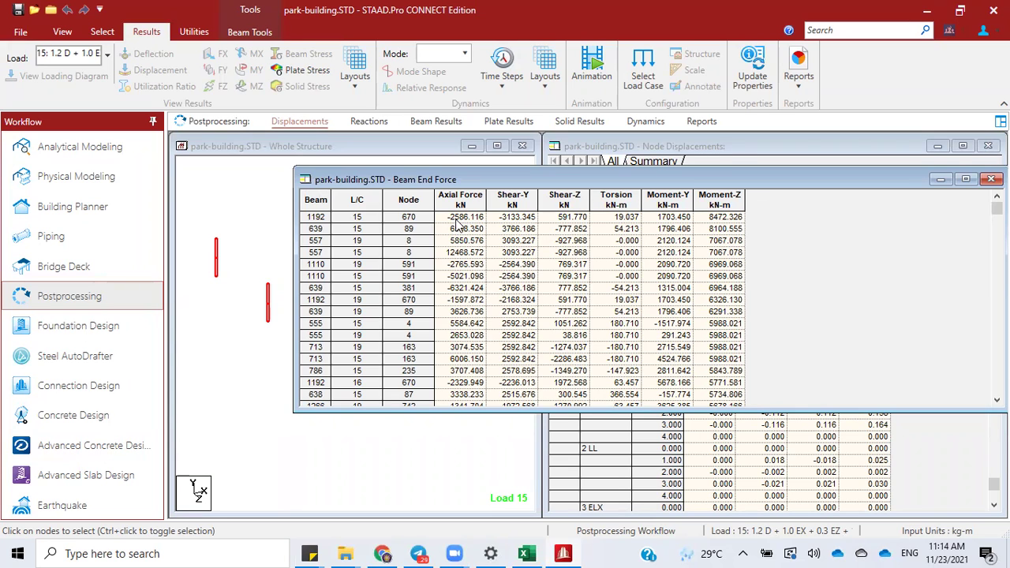
pyautogui.click(525, 553)
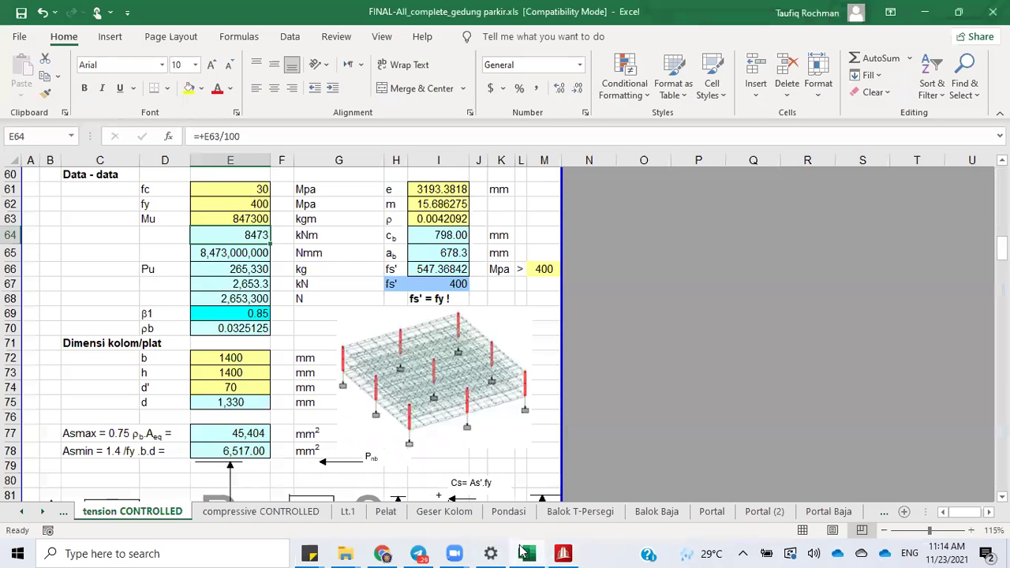
pyautogui.click(248, 270)
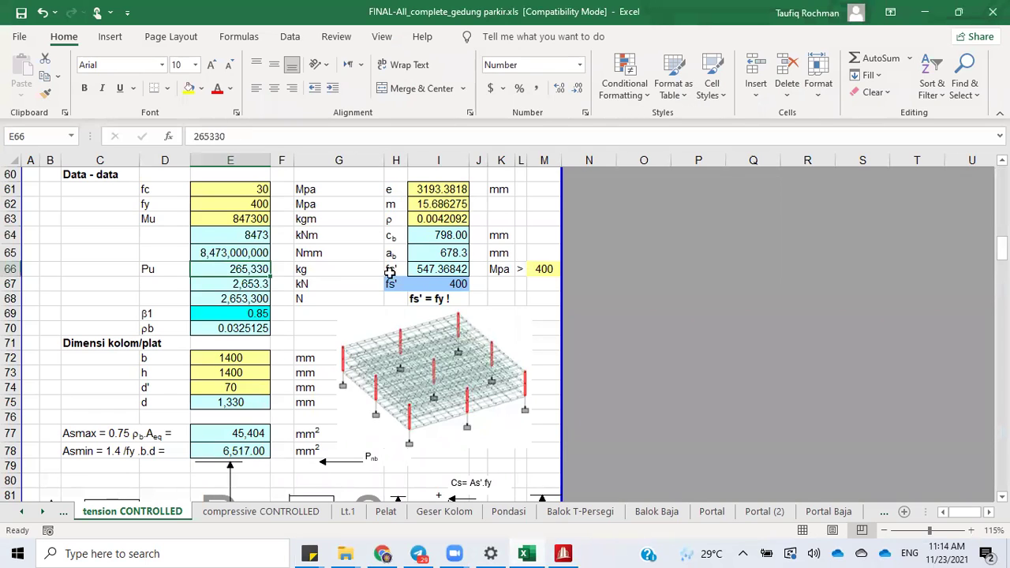
pyautogui.write('2')
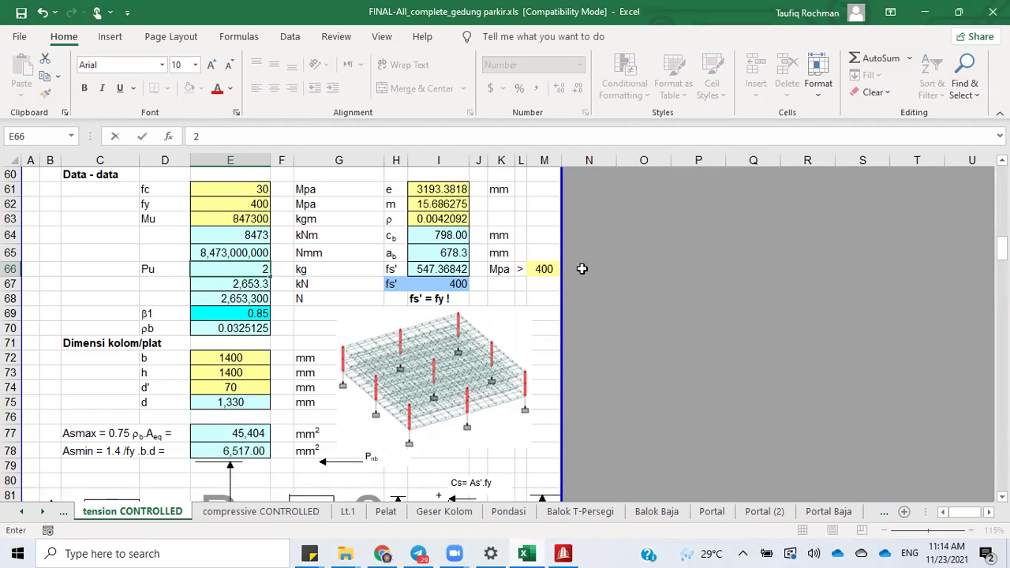
pyautogui.write('60,000')
pyautogui.press('Return')
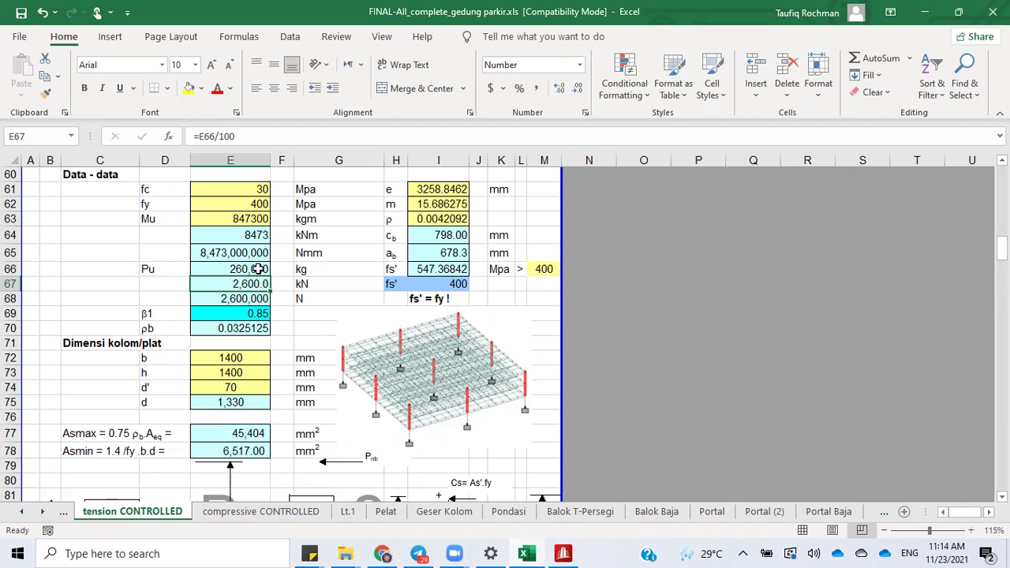
# Step: Recheck column 1192's end forces in STAAD.Pro, then examine the trial steel areas and φPn capacity check in Excel
pyautogui.click(563, 553)
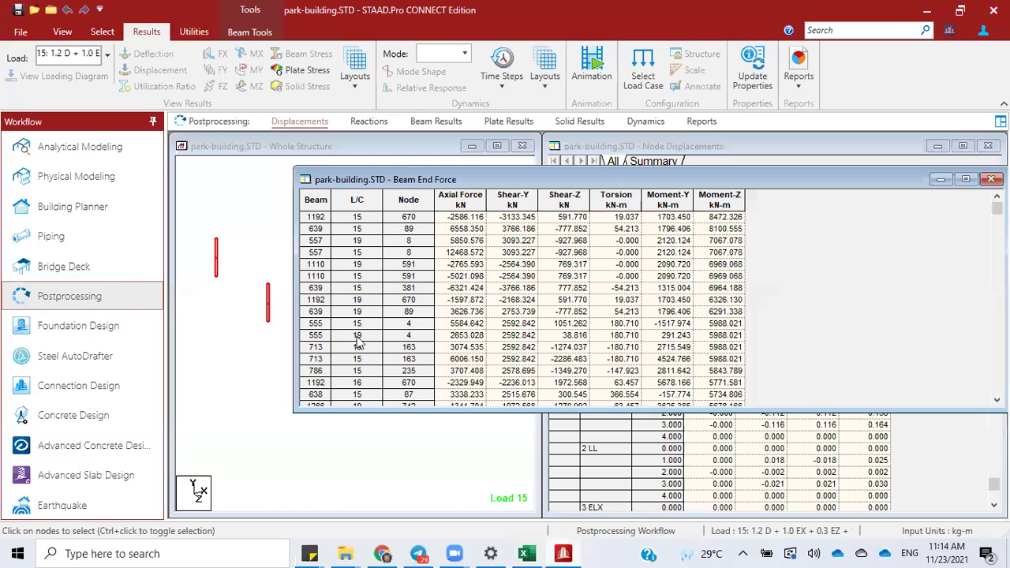
pyautogui.click(525, 553)
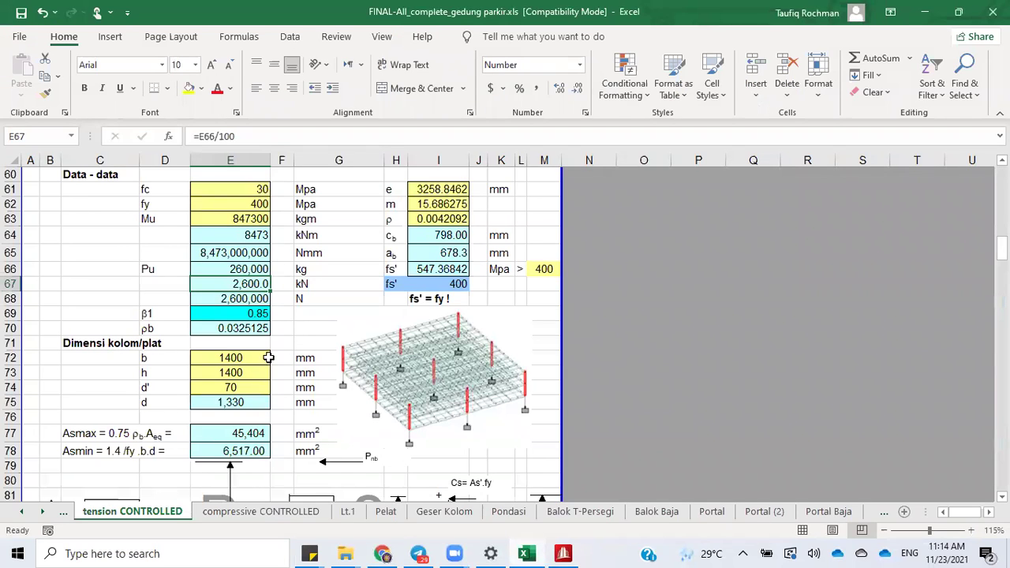
pyautogui.scroll(-6, 329, 310)
pyautogui.scroll(-6, 330, 307)
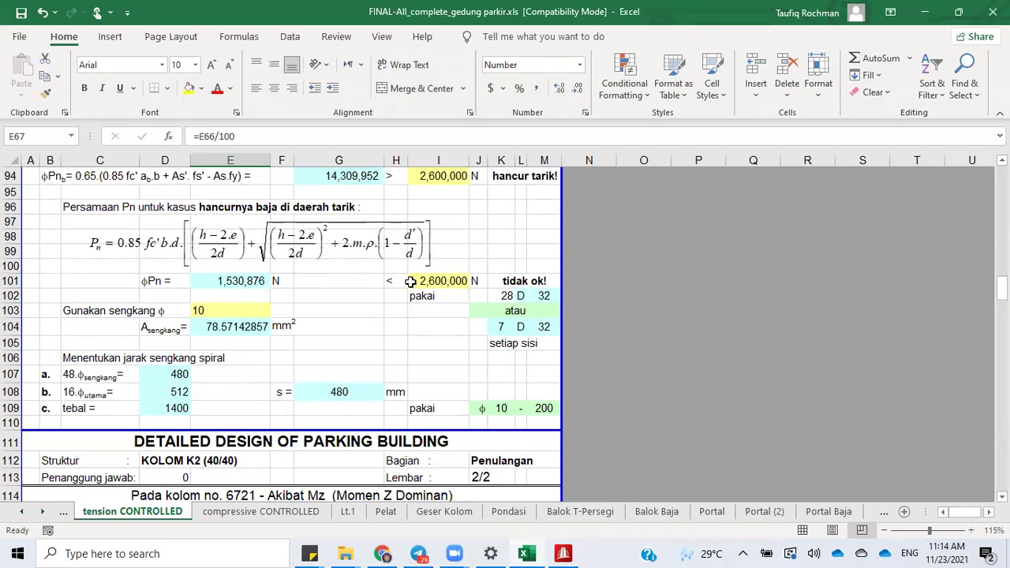
pyautogui.scroll(1, 950, 172)
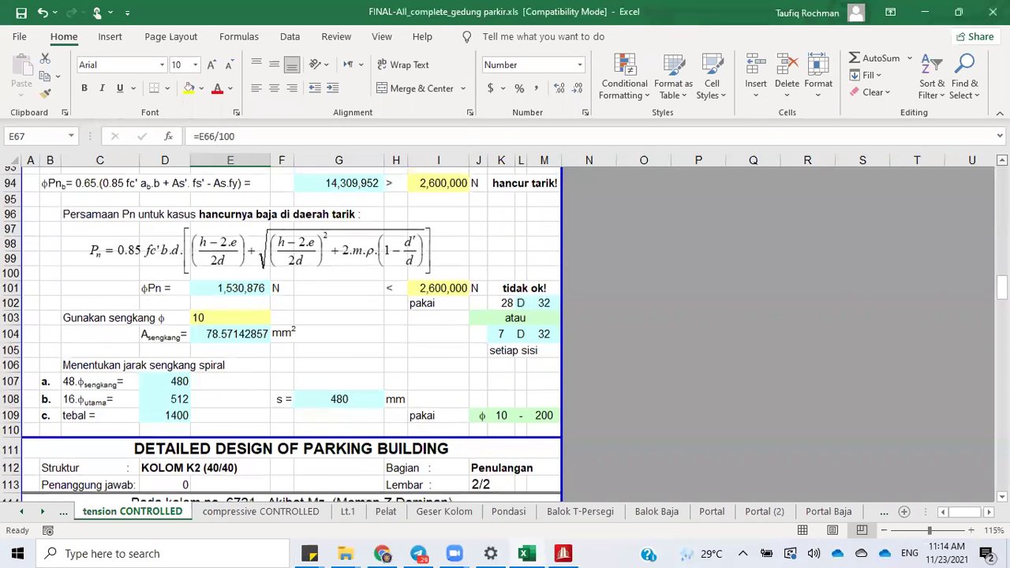
pyautogui.scroll(6, 506, 331)
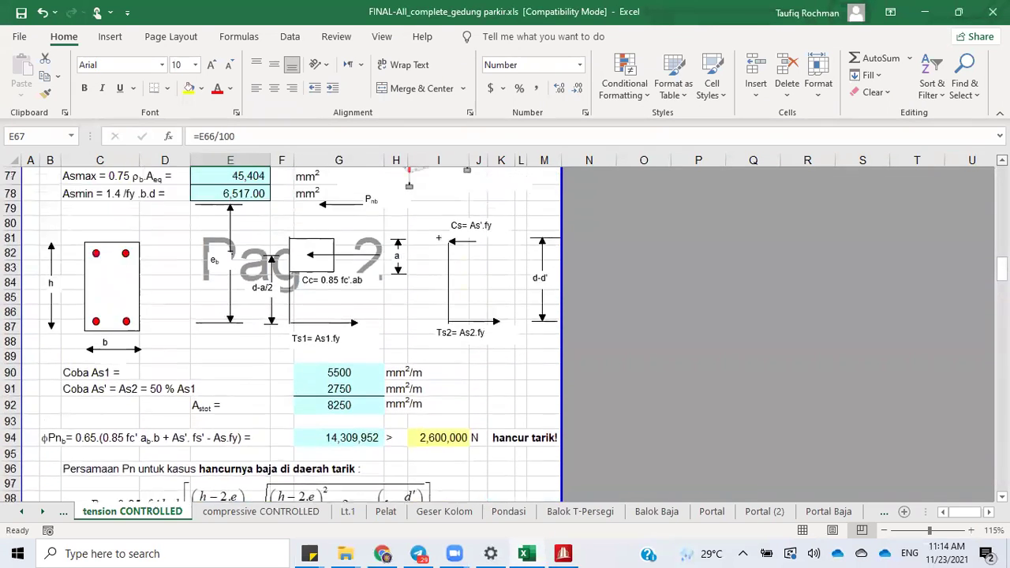
pyautogui.scroll(2, 244, 226)
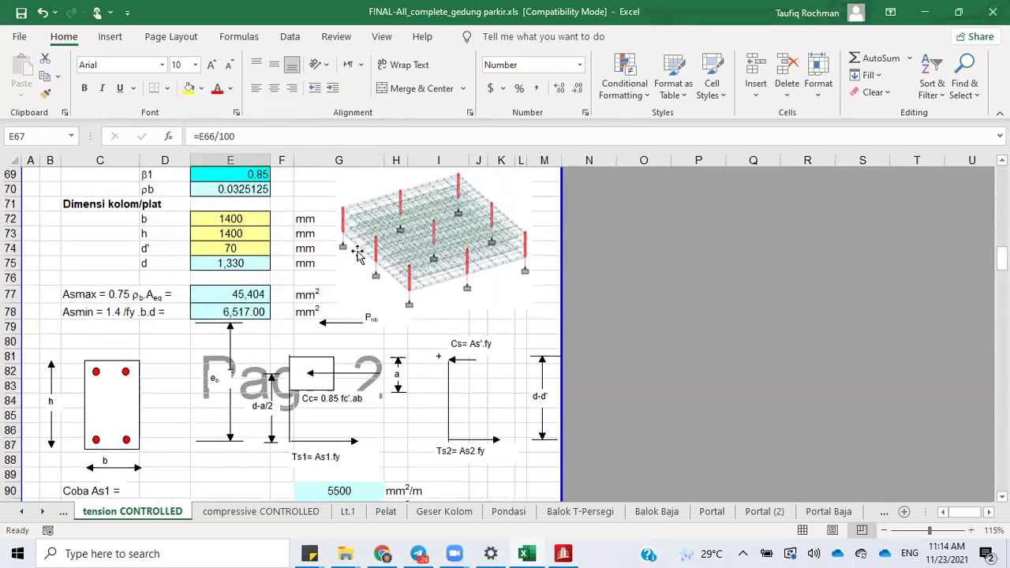
pyautogui.scroll(-6, 254, 230)
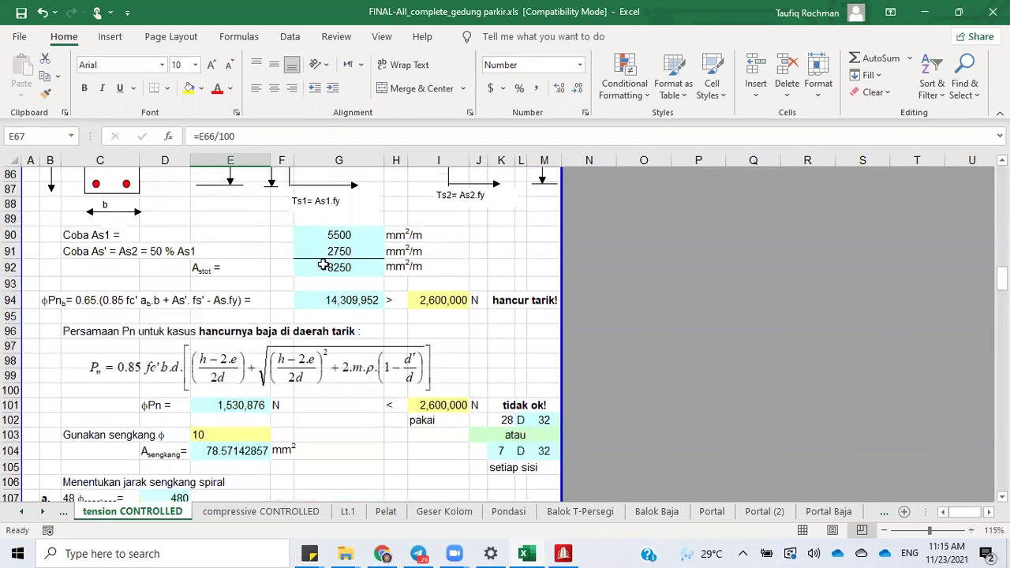
# Step: Try As1 trial steel areas of 8000 and 9000 mm²/m in G90 for column 1192
pyautogui.scroll(-6, 374, 260)
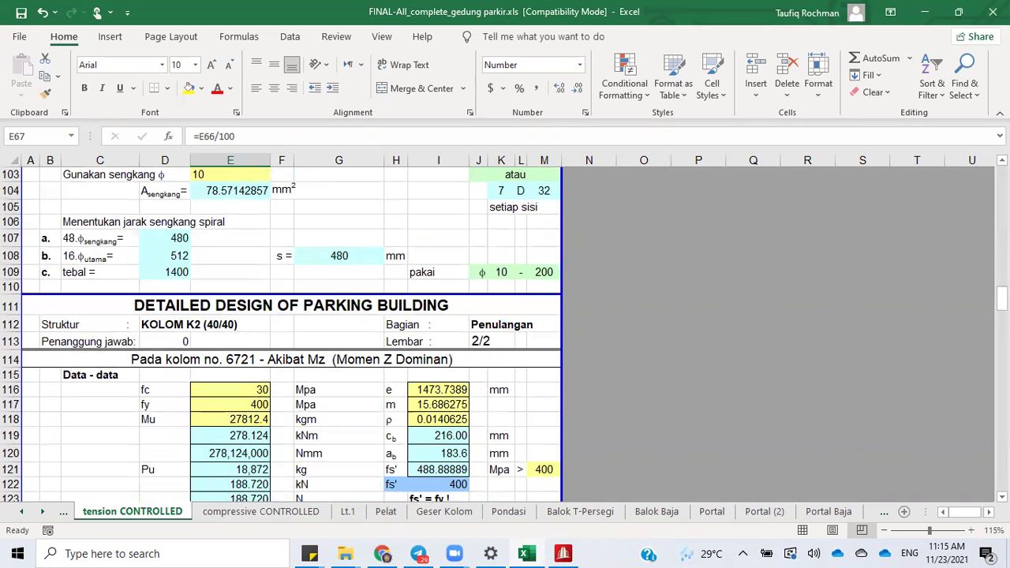
pyautogui.scroll(3, 505, 329)
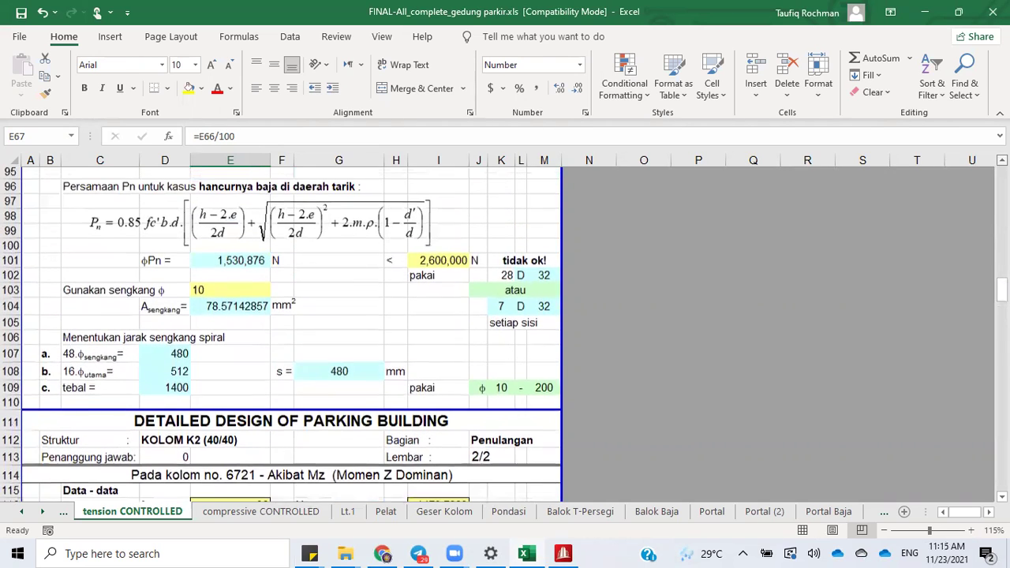
pyautogui.scroll(2, 504, 330)
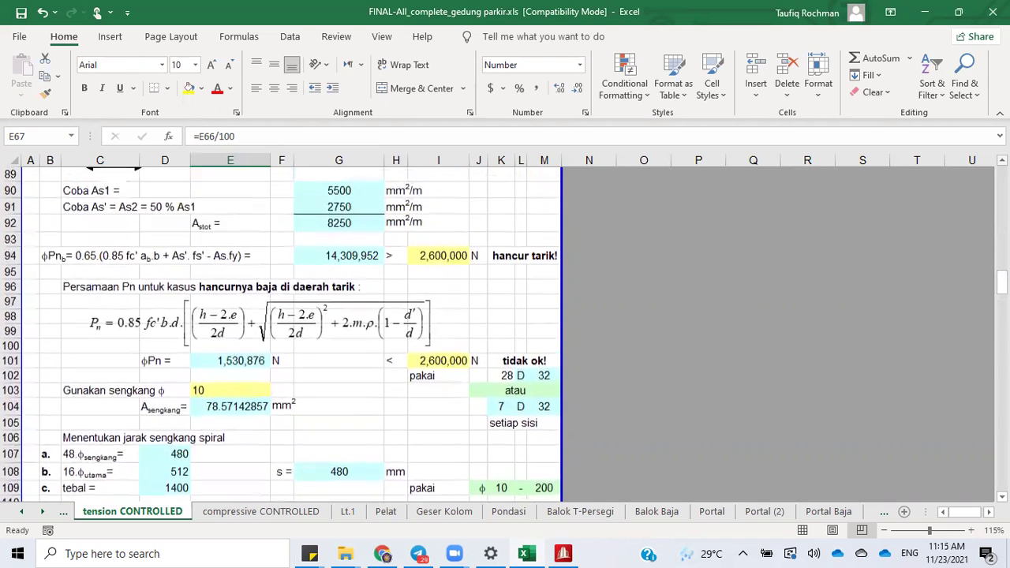
pyautogui.click(361, 221)
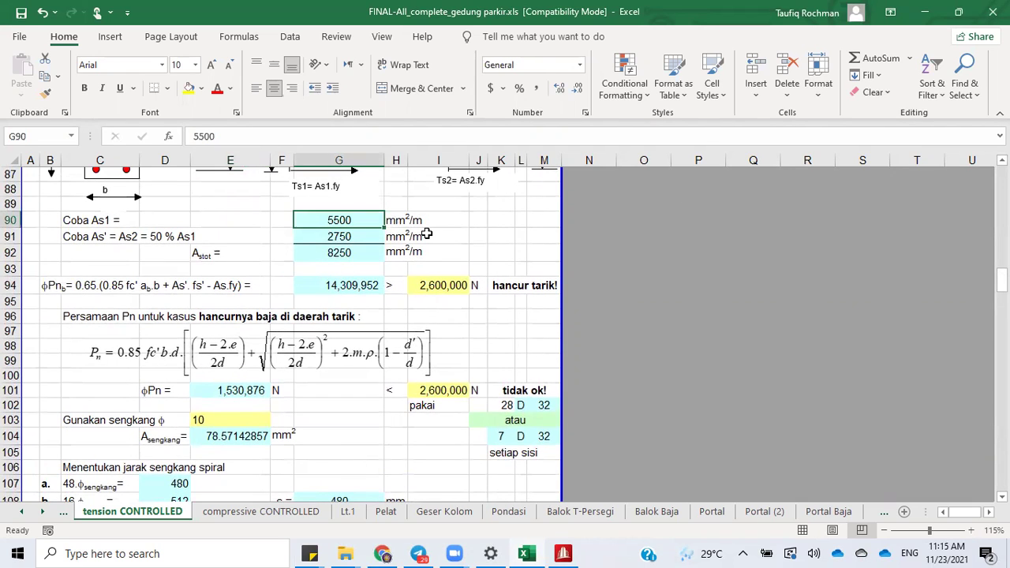
pyautogui.write('8000')
pyautogui.press('Return')
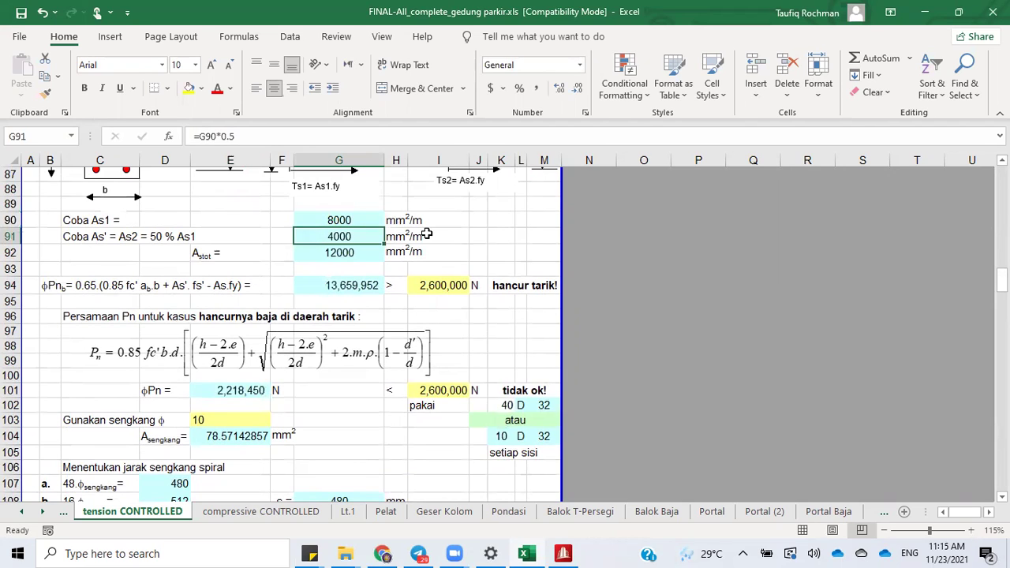
pyautogui.press('Up')
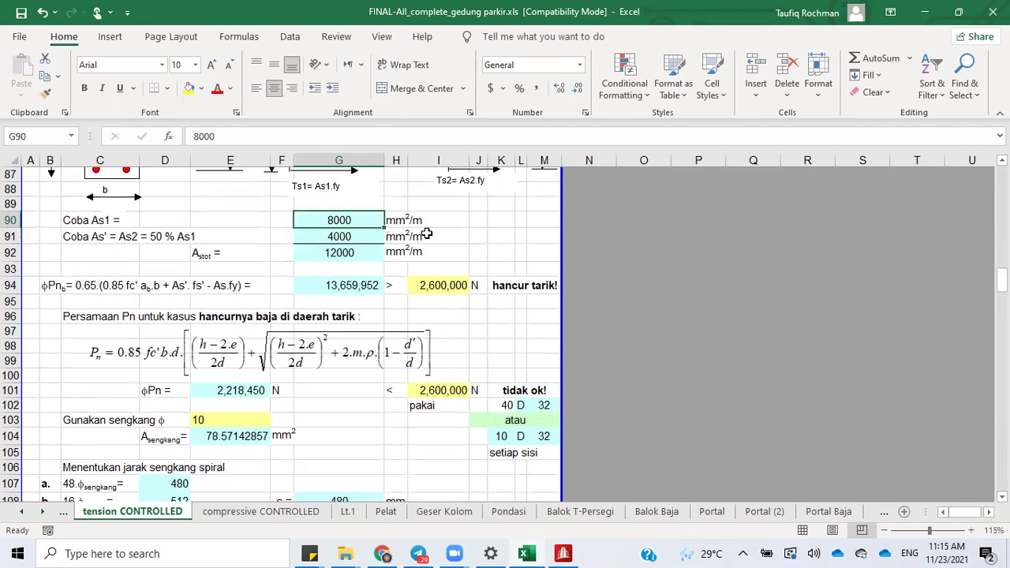
pyautogui.write('9000')
pyautogui.press('Return')
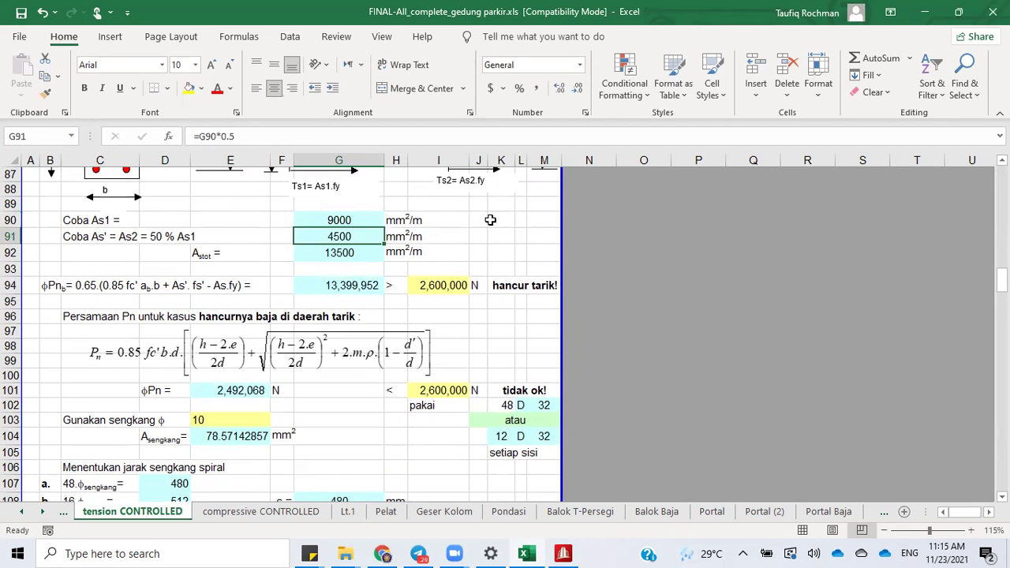
# Step: Review column 1192's input data and set the trial steel area As1 in G90 to 10000 mm²/m
pyautogui.click(369, 217)
pyautogui.scroll(11, 420, 245)
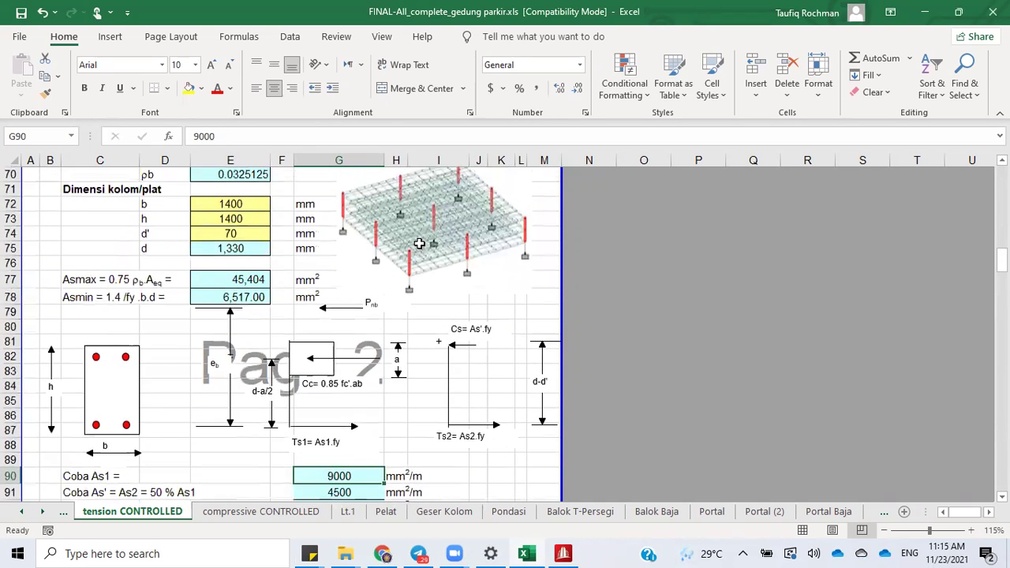
pyautogui.scroll(-6, 419, 245)
pyautogui.scroll(6, 415, 251)
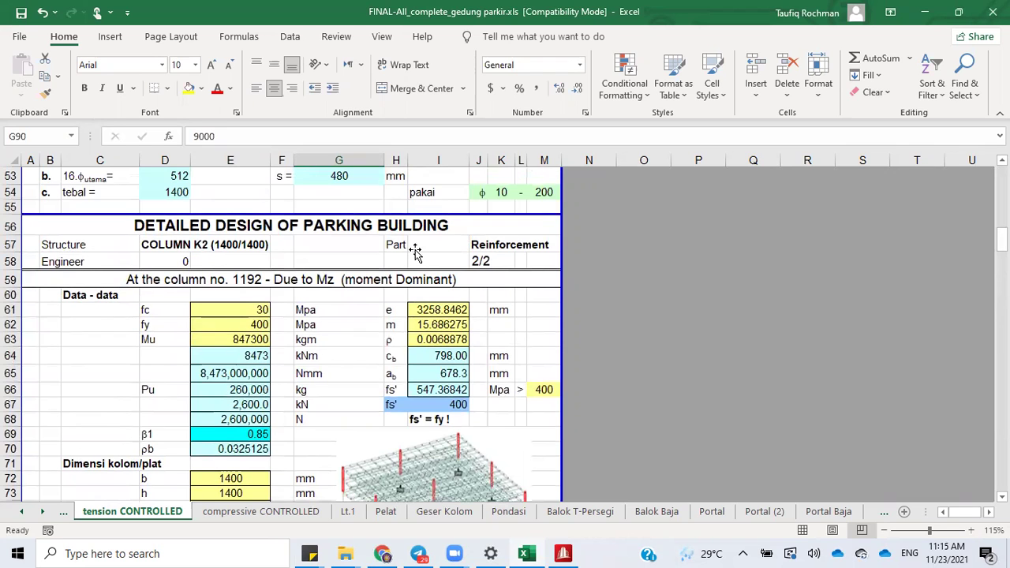
pyautogui.scroll(-11, 409, 255)
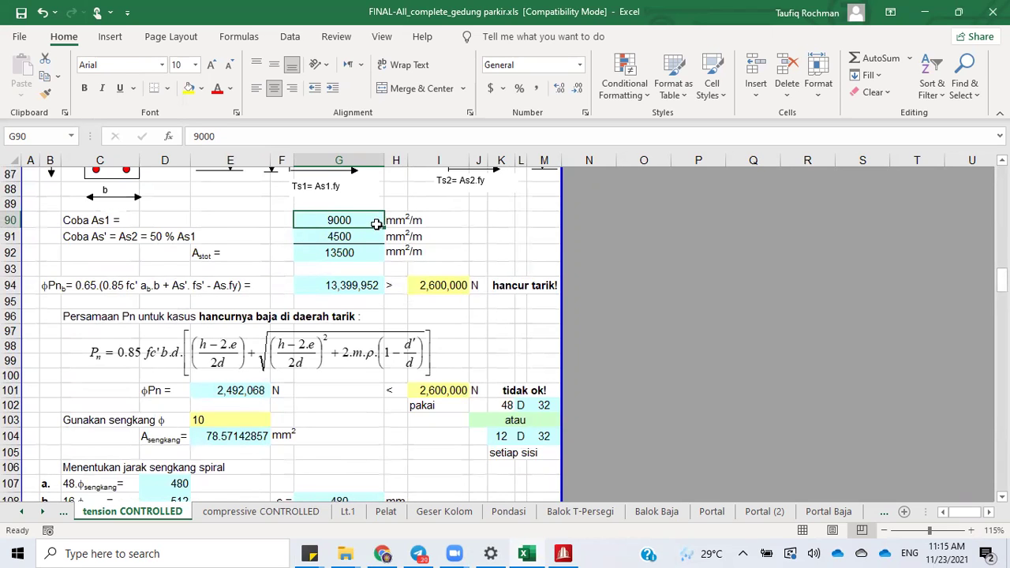
pyautogui.write('10000')
pyautogui.press('Return')
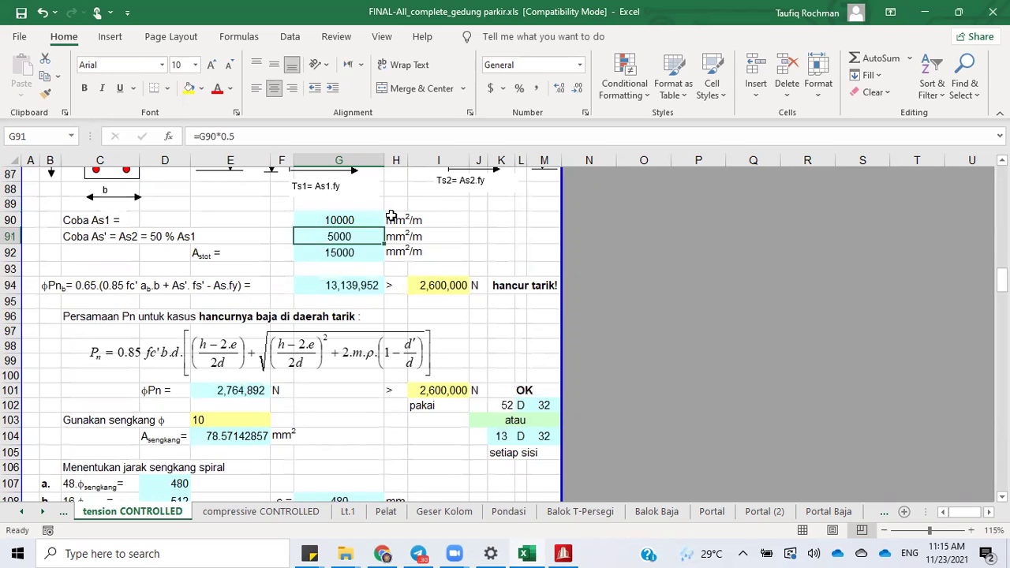
pyautogui.click(357, 220)
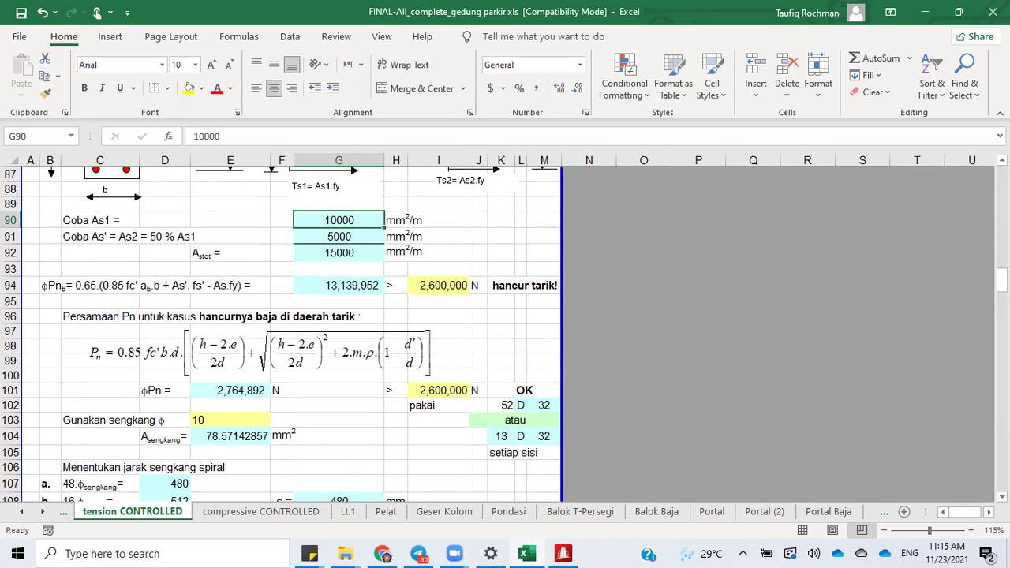
pyautogui.scroll(-2, 505, 332)
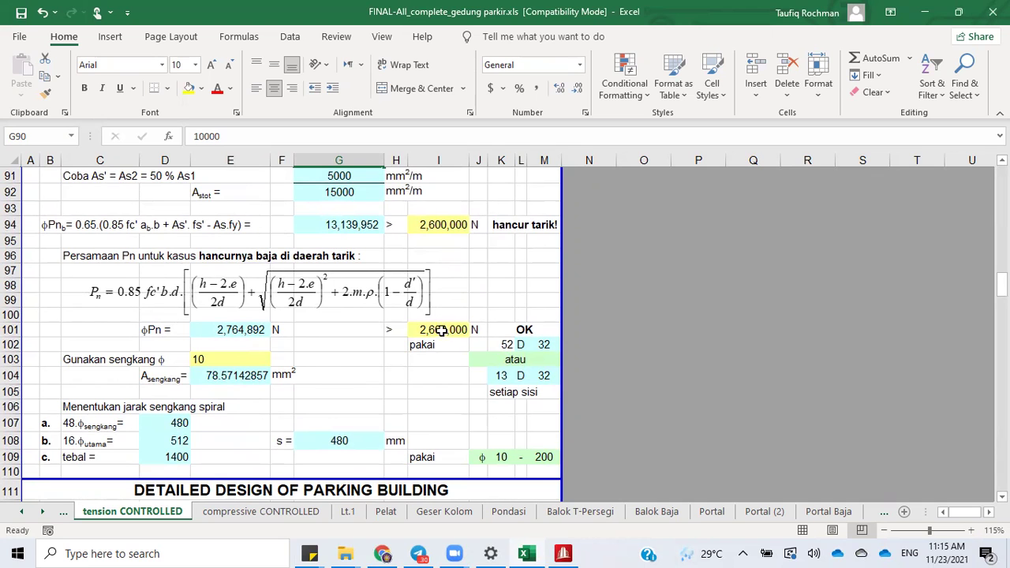
# Step: Copy the English tension/compressive controlled check from I38 into I93 above column 1192's Pu comparison
pyautogui.scroll(11, 439, 320)
pyautogui.scroll(6, 445, 274)
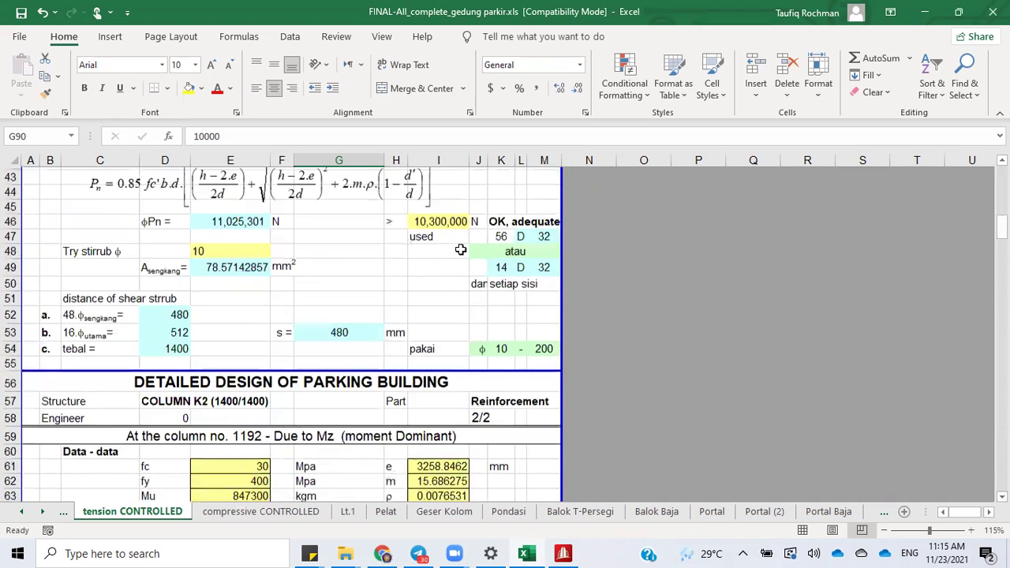
pyautogui.click(492, 265)
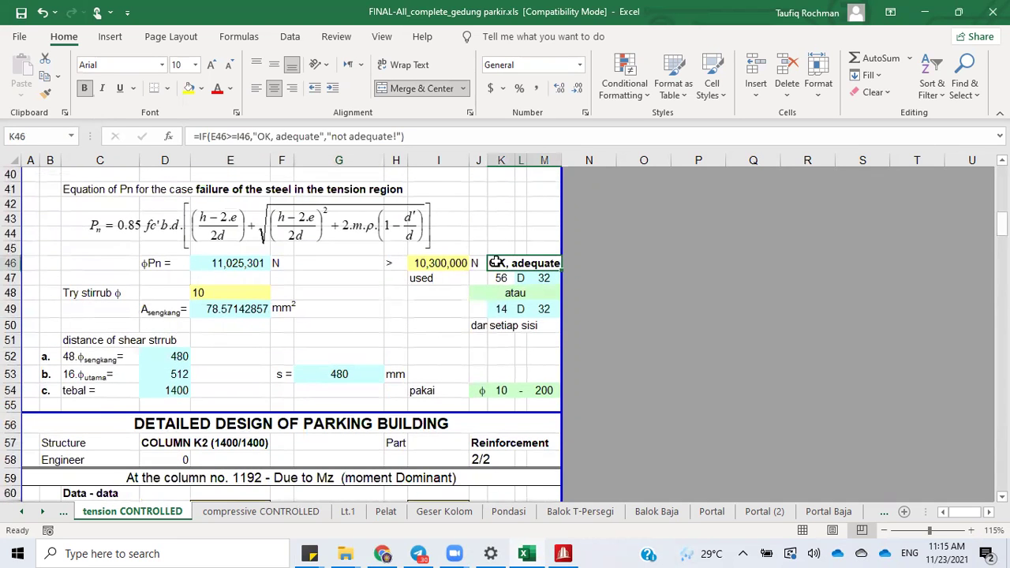
pyautogui.scroll(6, 492, 264)
pyautogui.click(442, 405)
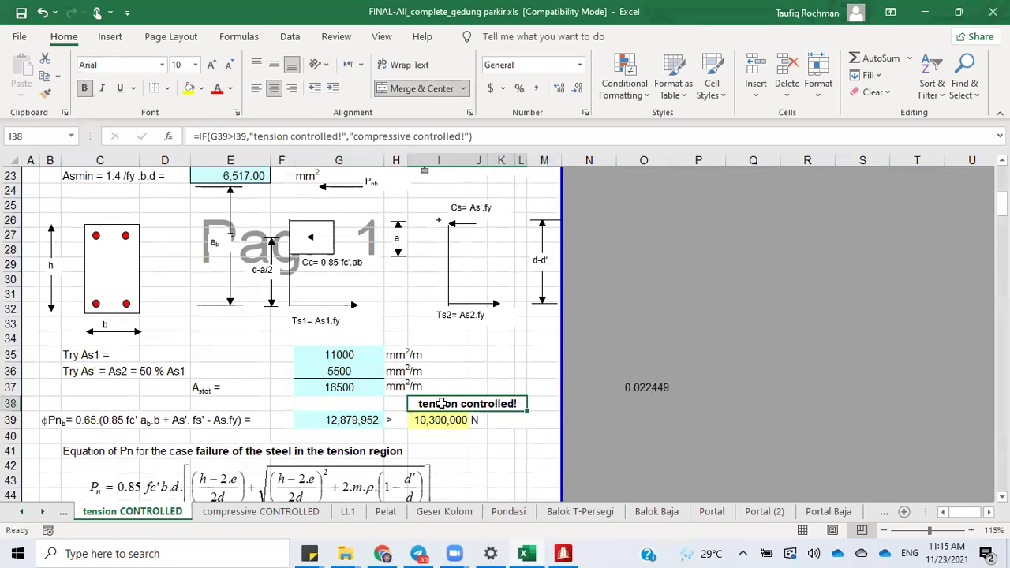
pyautogui.rightClick(441, 404)
pyautogui.click(506, 69)
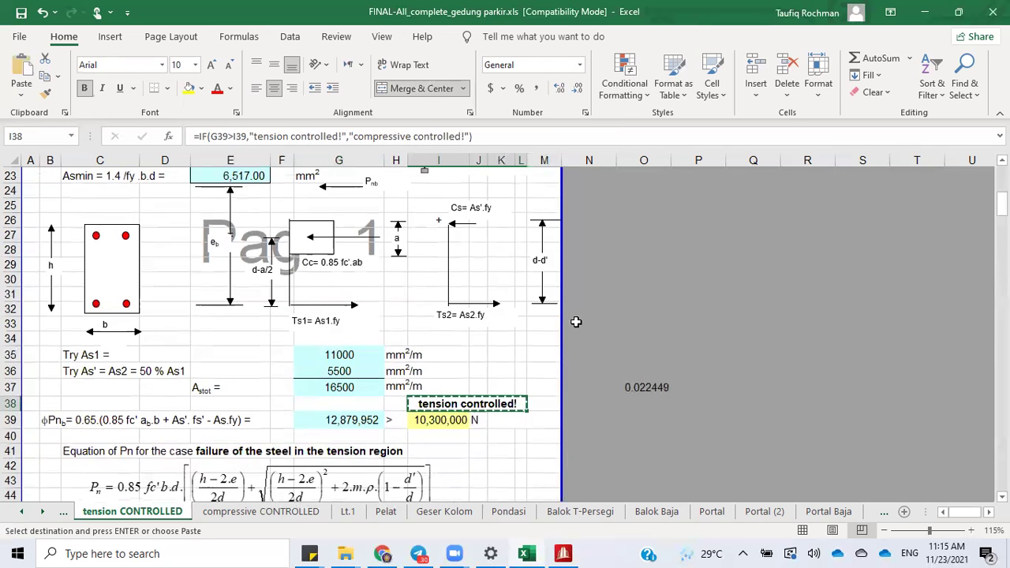
pyautogui.scroll(-20, 474, 247)
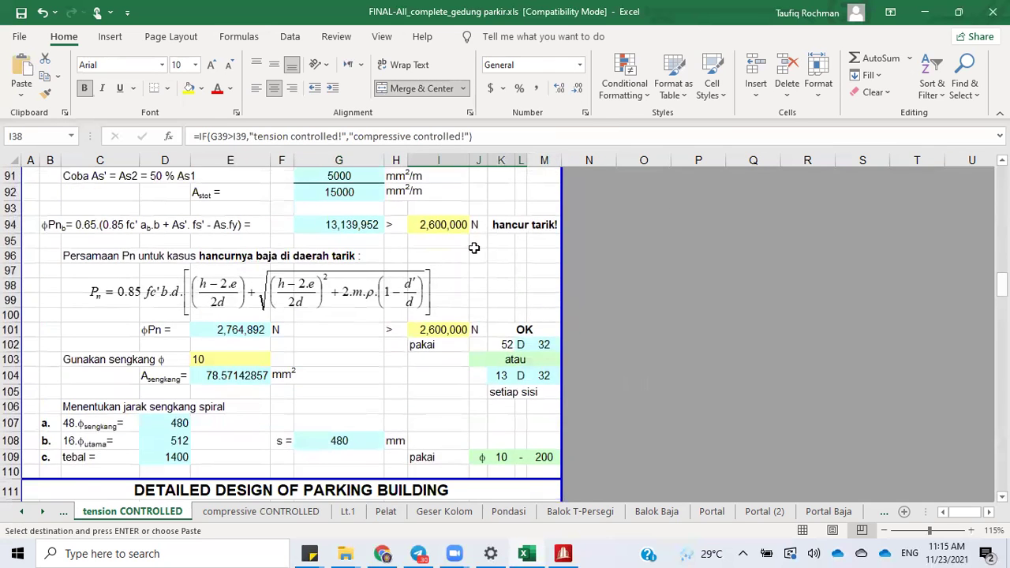
pyautogui.click(448, 209)
pyautogui.rightClick(448, 208)
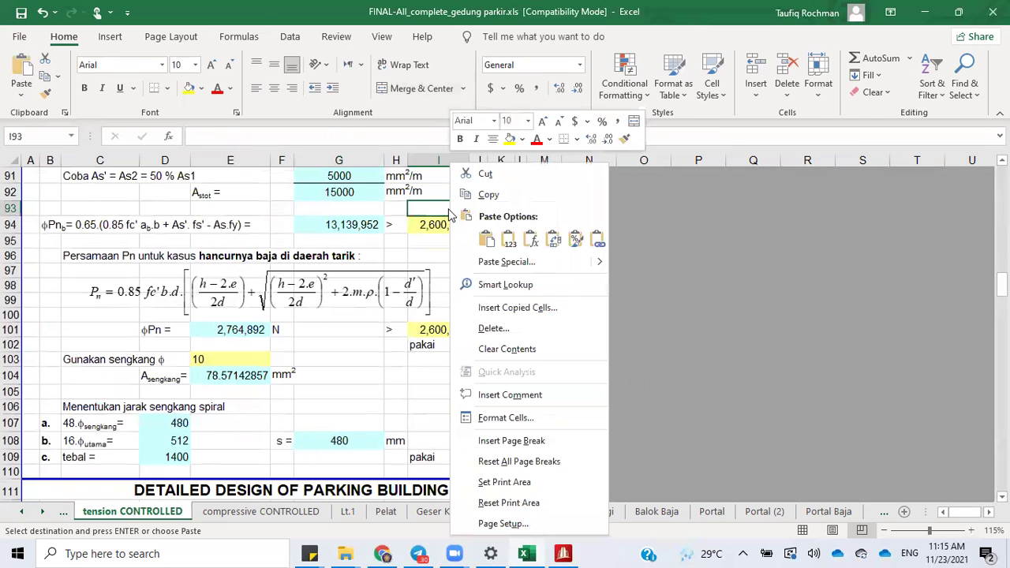
pyautogui.click(484, 242)
pyautogui.click(501, 271)
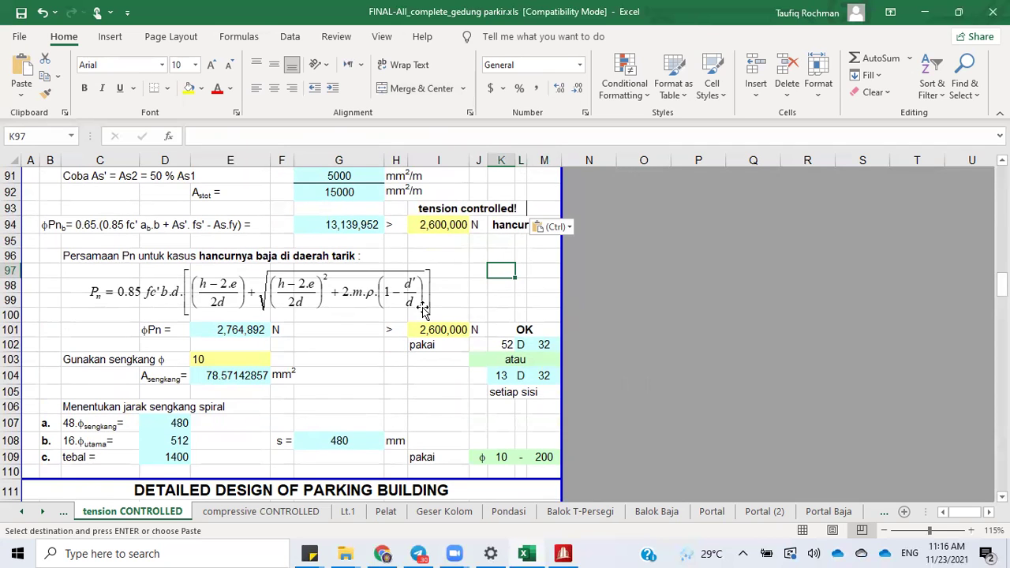
# Step: Replace the Indonesian Pn equation caption in C96 with a copy of the English caption from C41
pyautogui.scroll(4, 128, 277)
pyautogui.scroll(13, 128, 277)
pyautogui.click(86, 189)
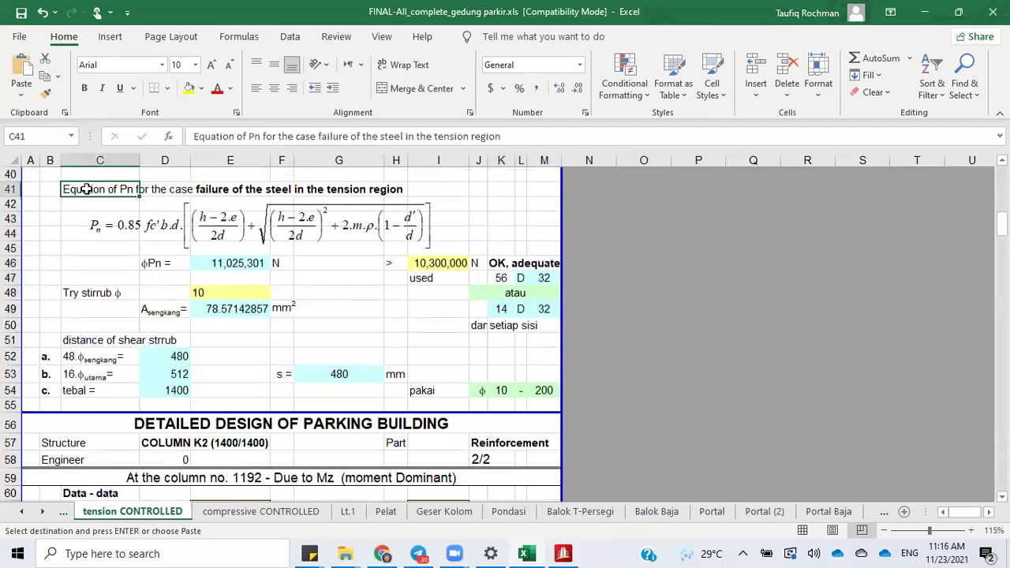
pyautogui.rightClick(87, 190)
pyautogui.click(118, 200)
pyautogui.scroll(-20, 90, 261)
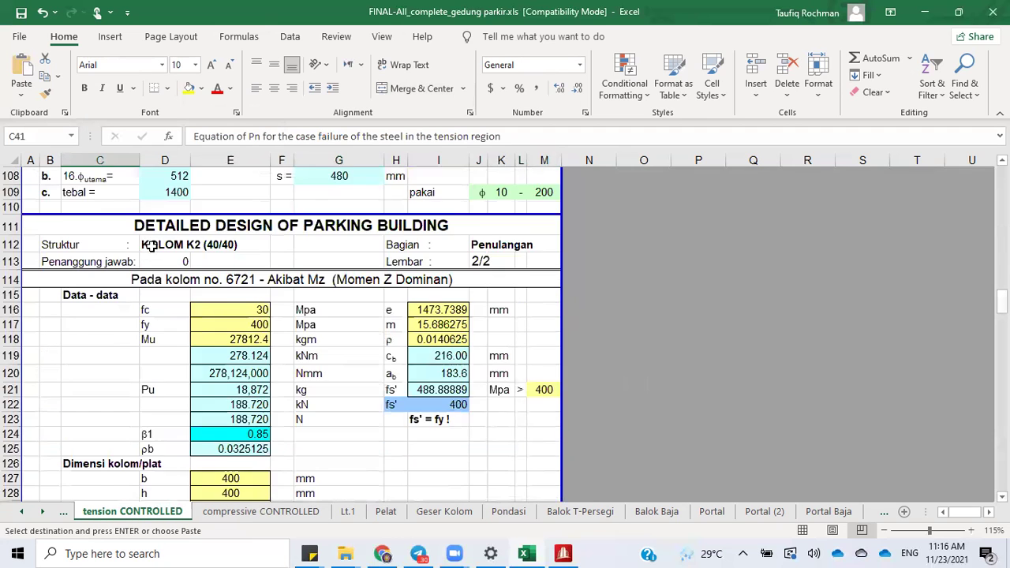
pyautogui.scroll(5, 90, 261)
pyautogui.click(90, 260)
pyautogui.rightClick(110, 251)
pyautogui.click(119, 235)
pyautogui.click(477, 269)
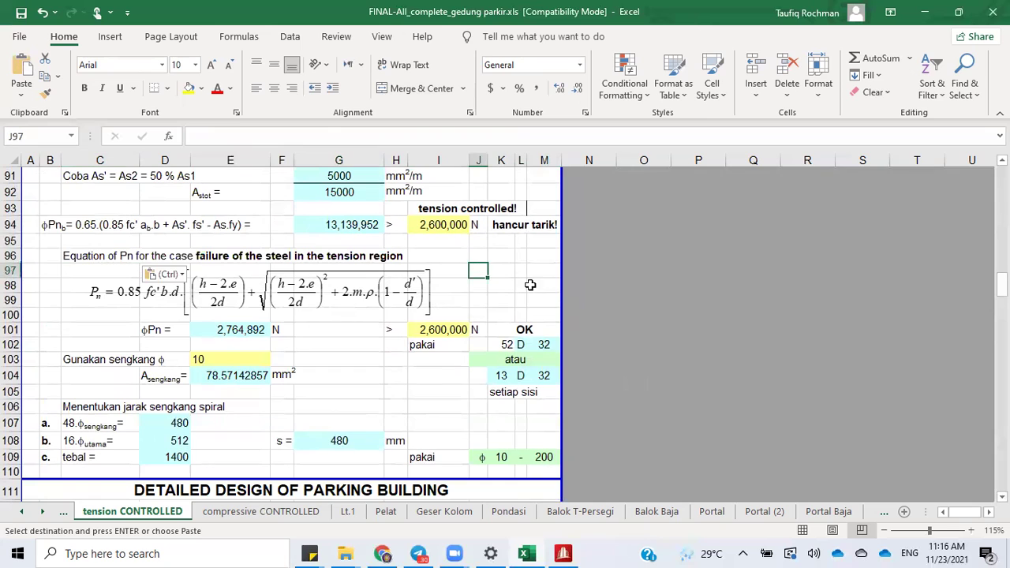
# Step: Inspect the bar count and diameter cells, and set the per-side bar diameter in M104 to 29
pyautogui.click(501, 375)
pyautogui.click(543, 376)
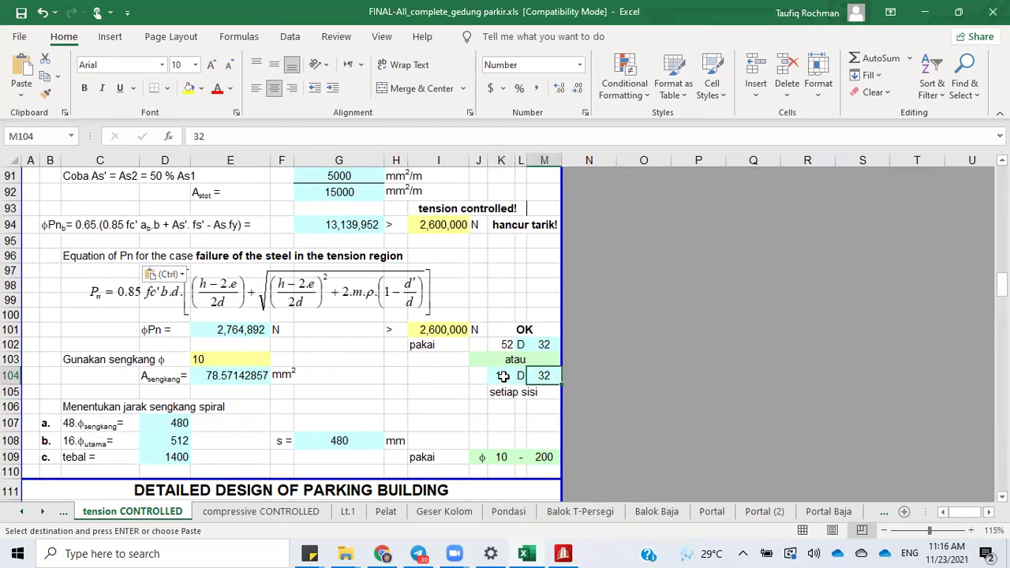
pyautogui.click(503, 376)
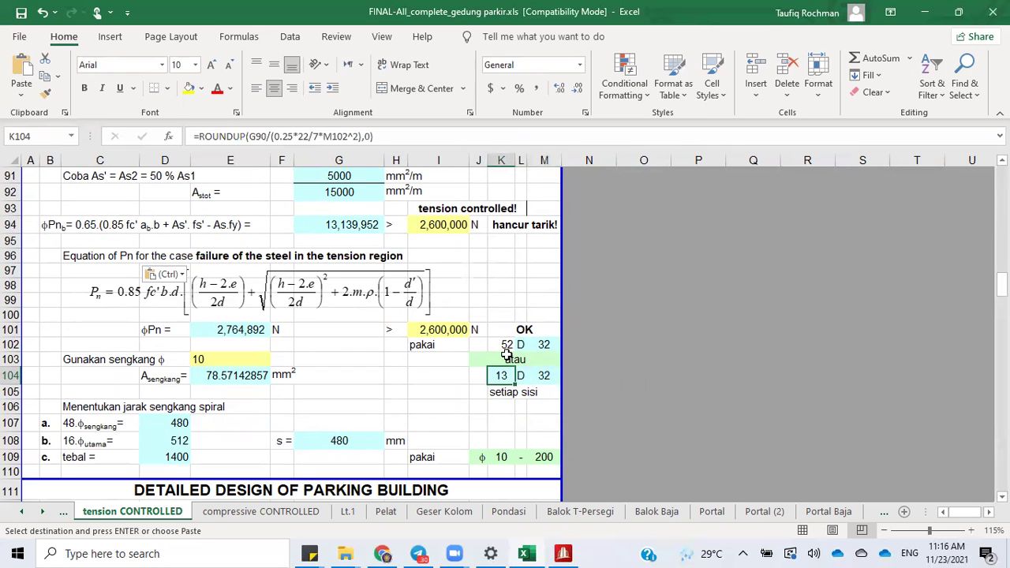
pyautogui.click(548, 345)
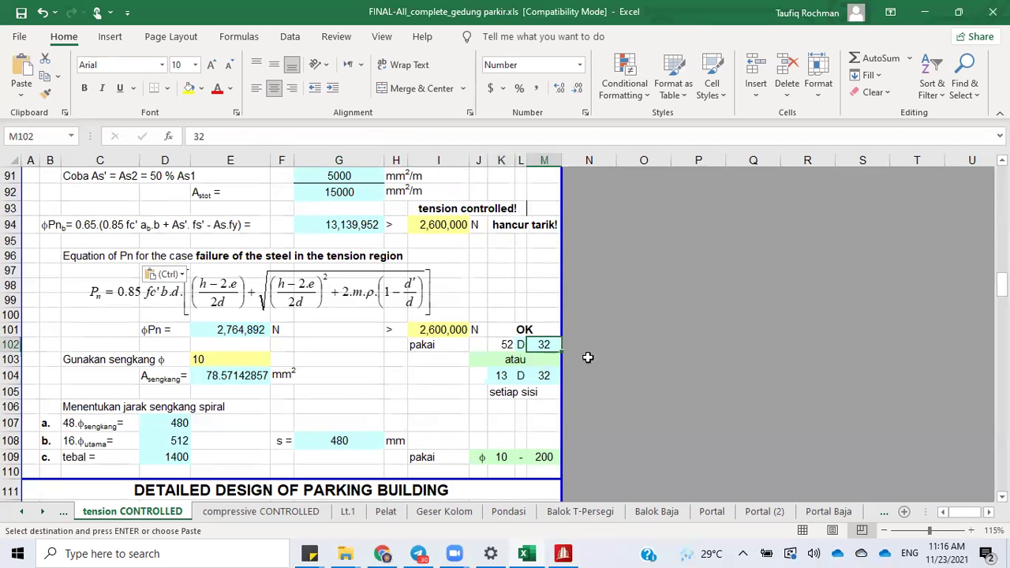
pyautogui.click(548, 376)
pyautogui.write('29')
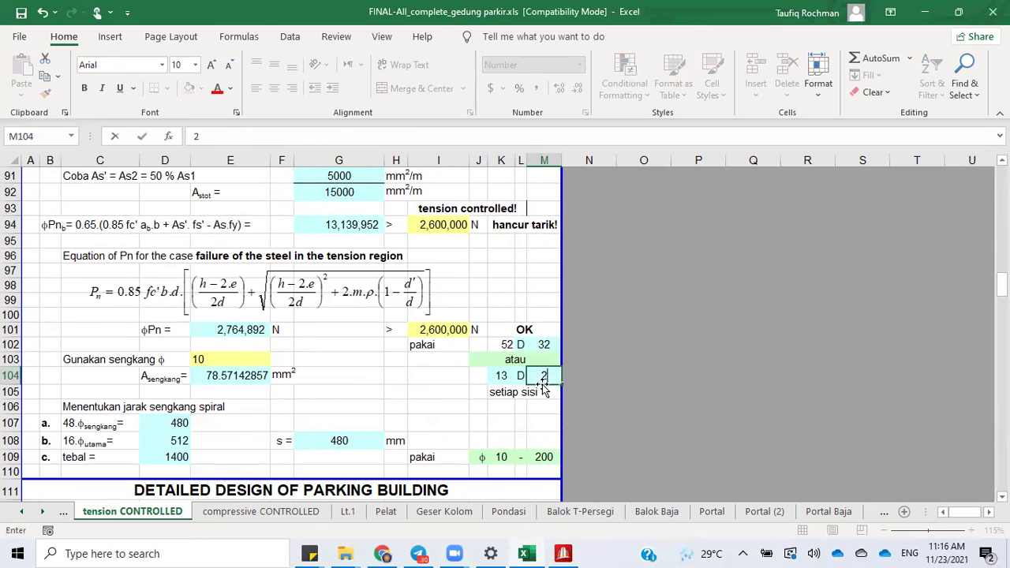
pyautogui.click(524, 393)
pyautogui.click(548, 376)
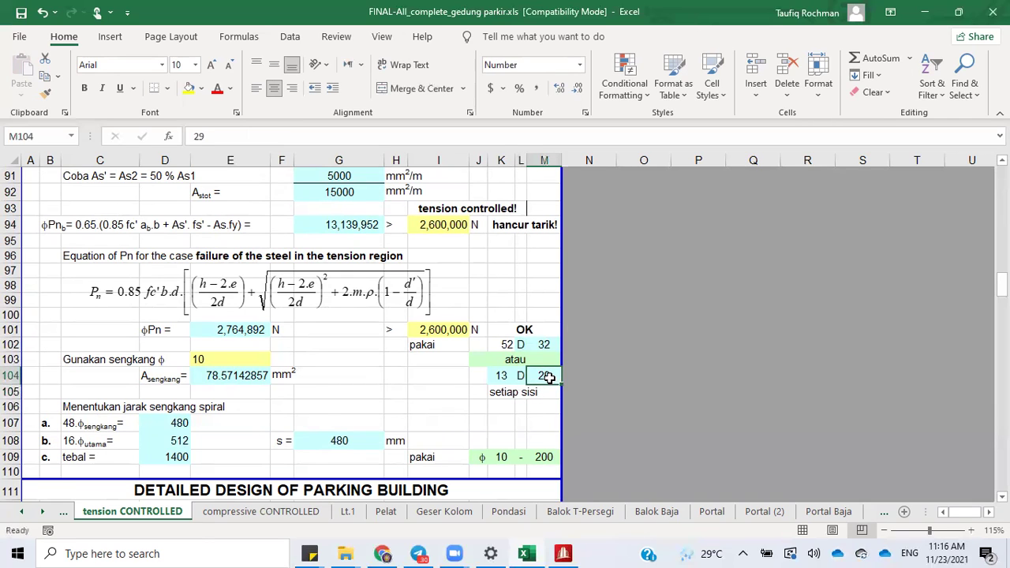
# Step: Check K104's bar count formula and link the total bar diameter in M102 to the per-side diameter with =M104
pyautogui.doubleClick(503, 376)
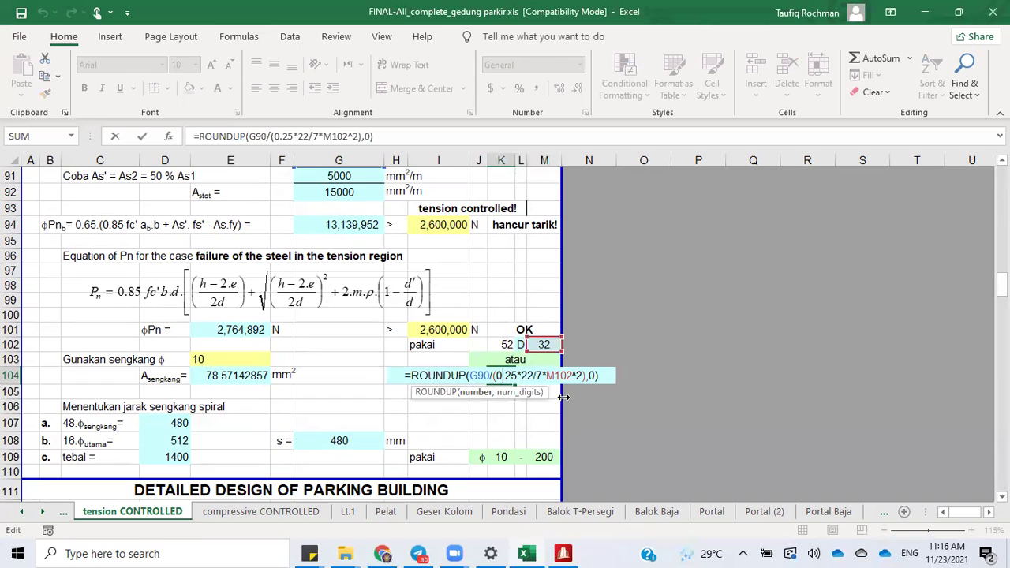
pyautogui.press('Escape')
pyautogui.click(551, 345)
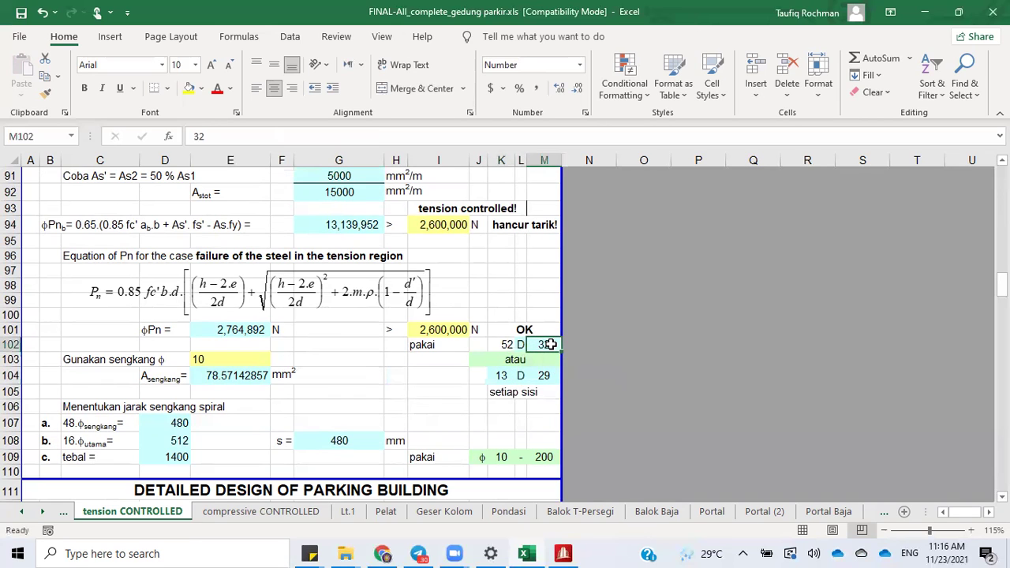
pyautogui.write('=')
pyautogui.click(544, 375)
pyautogui.press('Return')
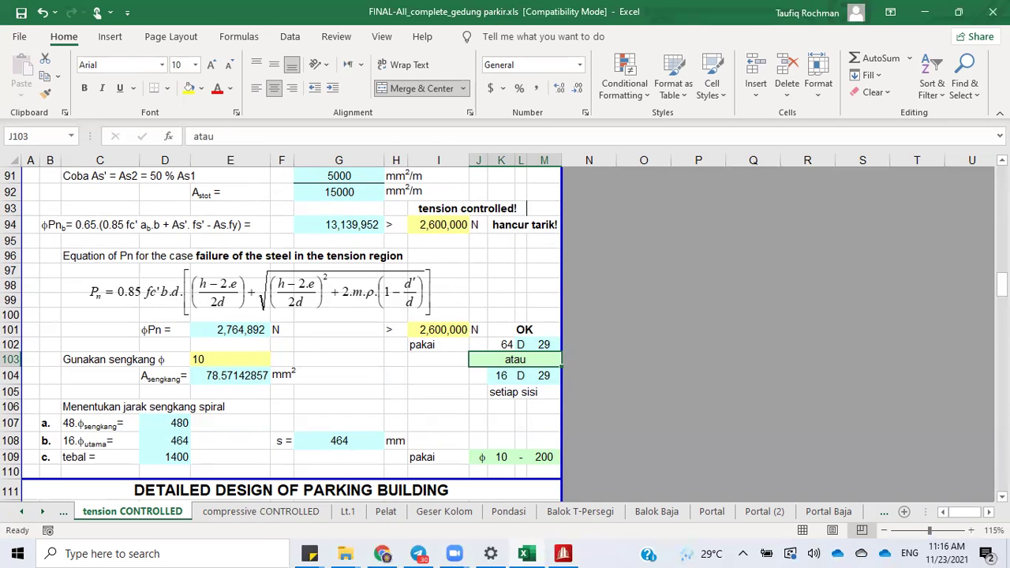
pyautogui.scroll(1, 284, 327)
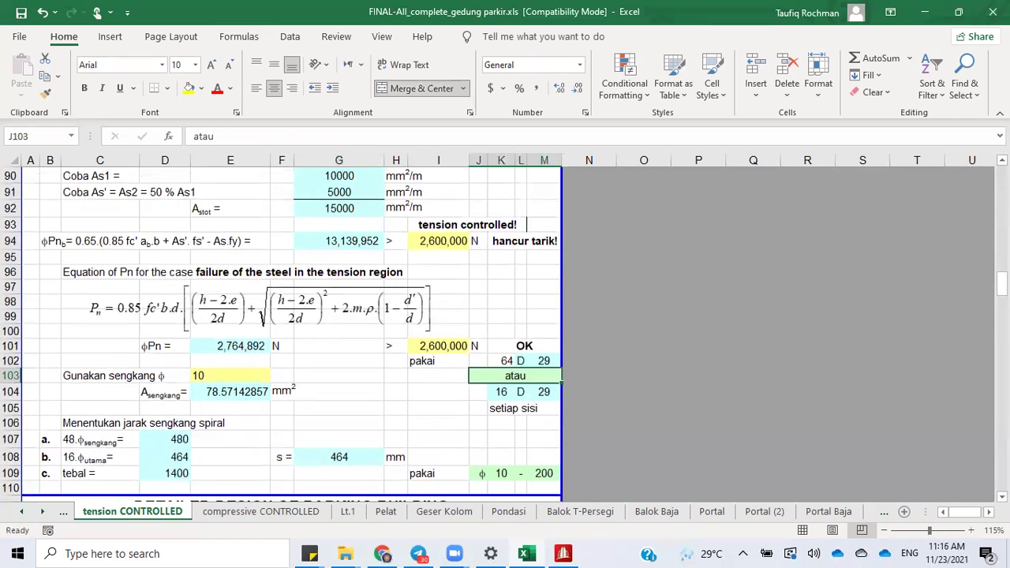
pyautogui.scroll(1, 532, 378)
pyautogui.click(500, 405)
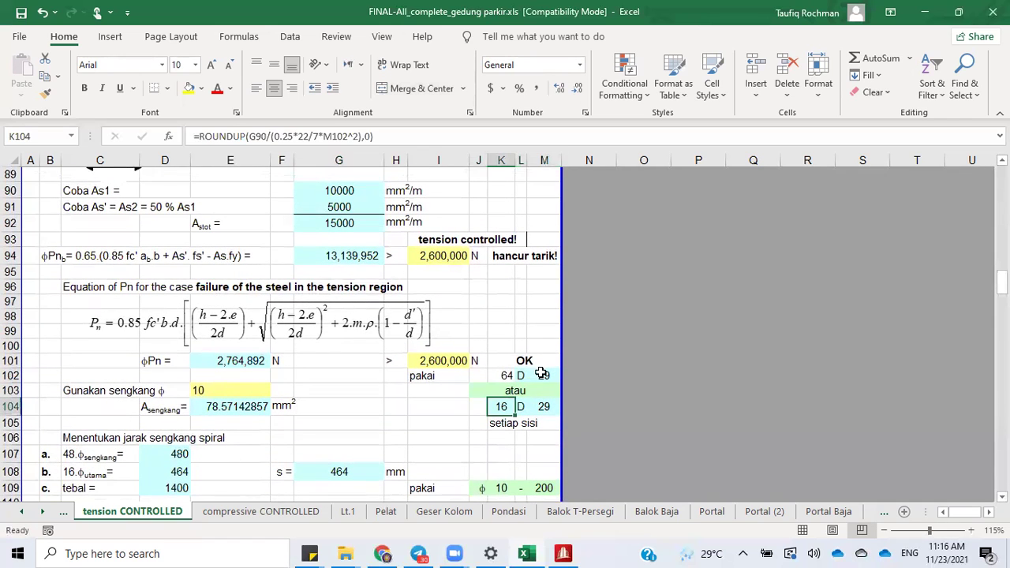
pyautogui.click(543, 375)
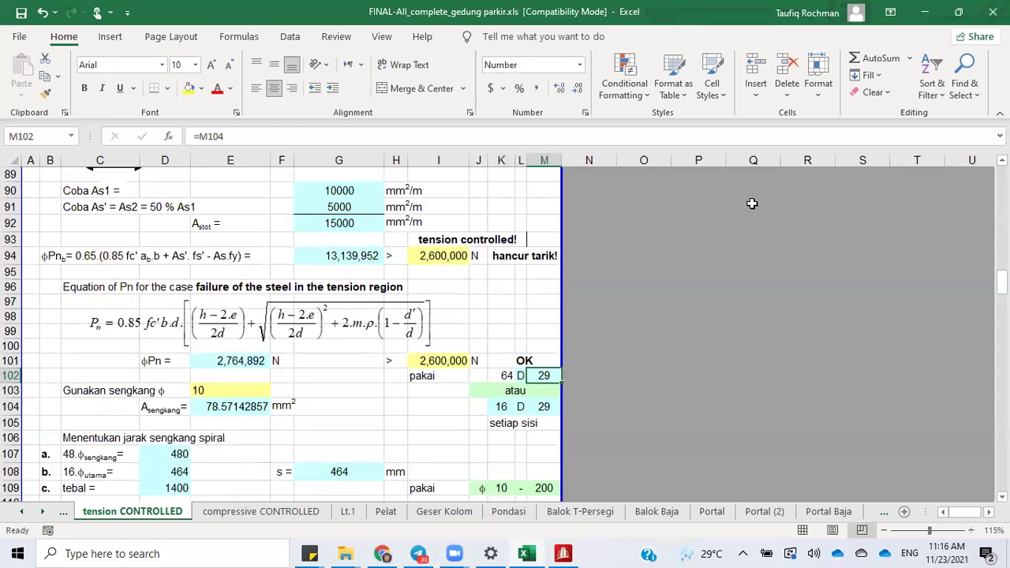
pyautogui.scroll(1, 978, 166)
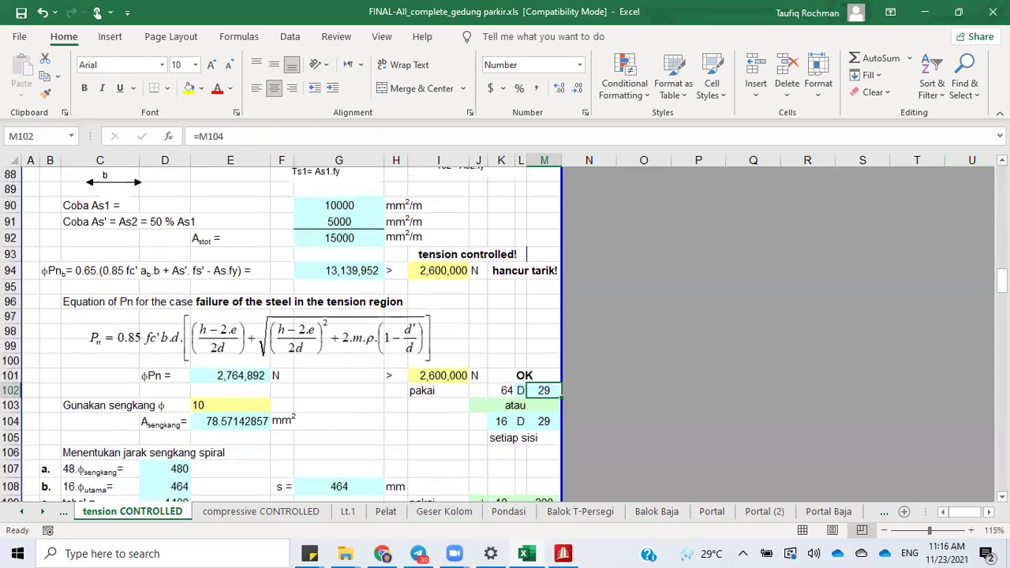
# Step: Review column 1192's input data, dimensions, trial steel areas and Pn checks, and compare them with the column 6721 block below
pyautogui.scroll(-5, 463, 310)
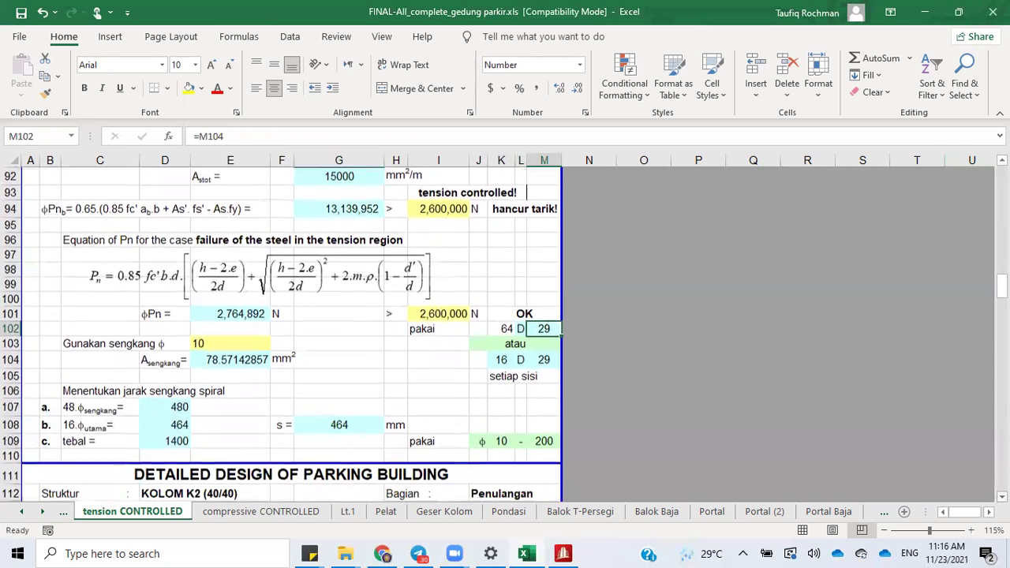
pyautogui.scroll(11, 471, 236)
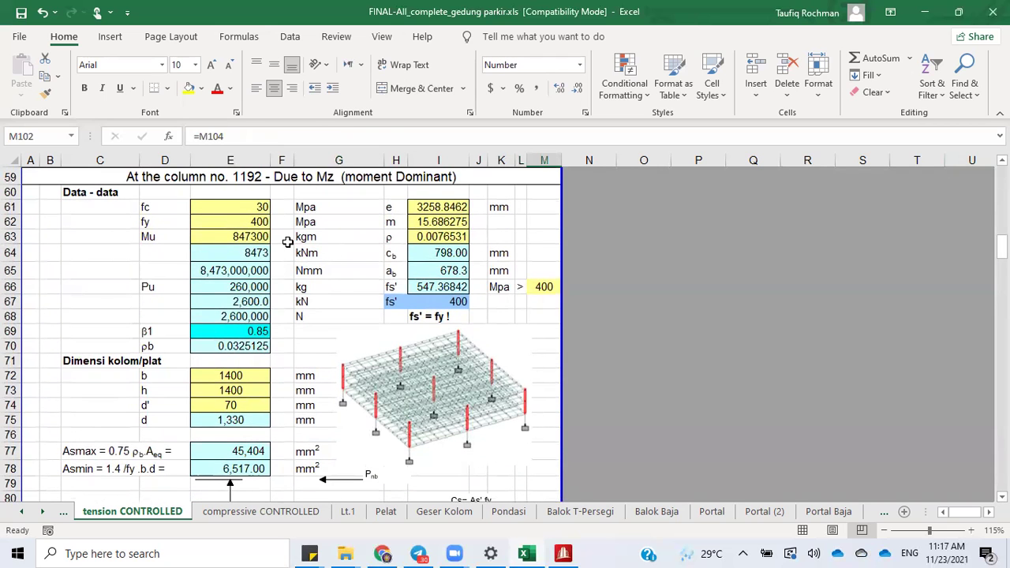
pyautogui.scroll(-6, 286, 244)
pyautogui.scroll(6, 307, 222)
pyautogui.click(321, 178)
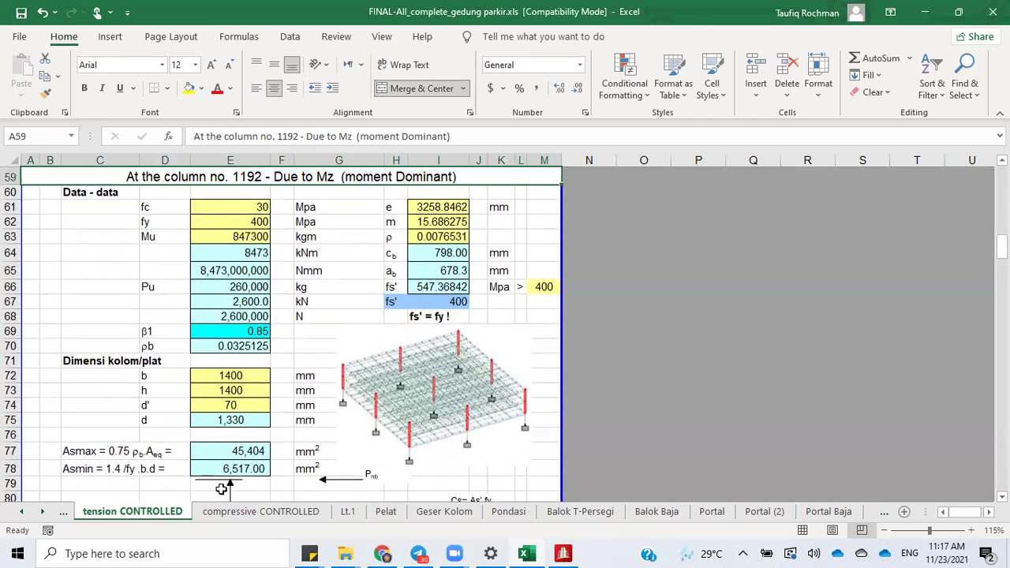
pyautogui.scroll(-20, 354, 252)
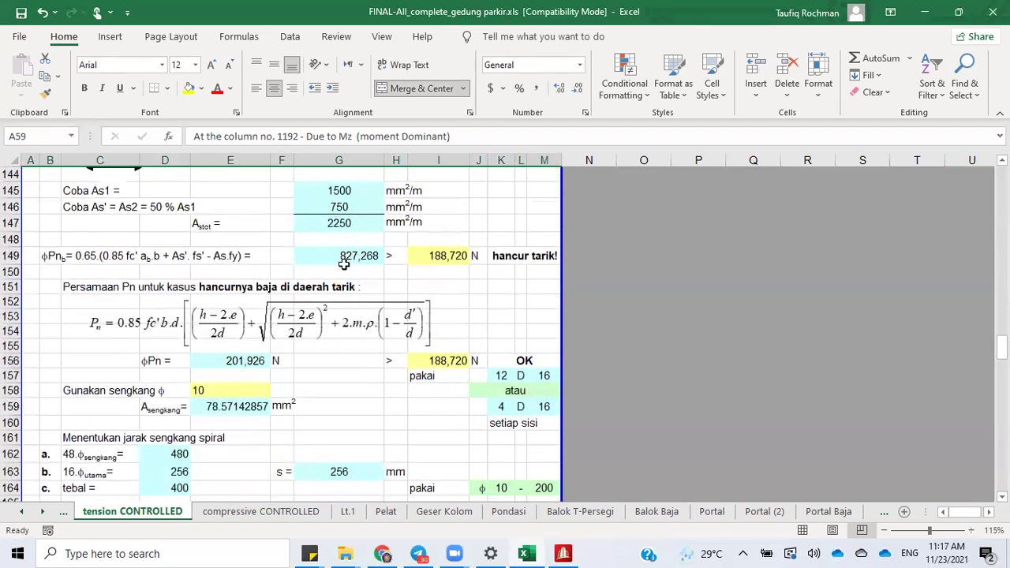
pyautogui.scroll(17, 287, 294)
pyautogui.scroll(-6, 289, 294)
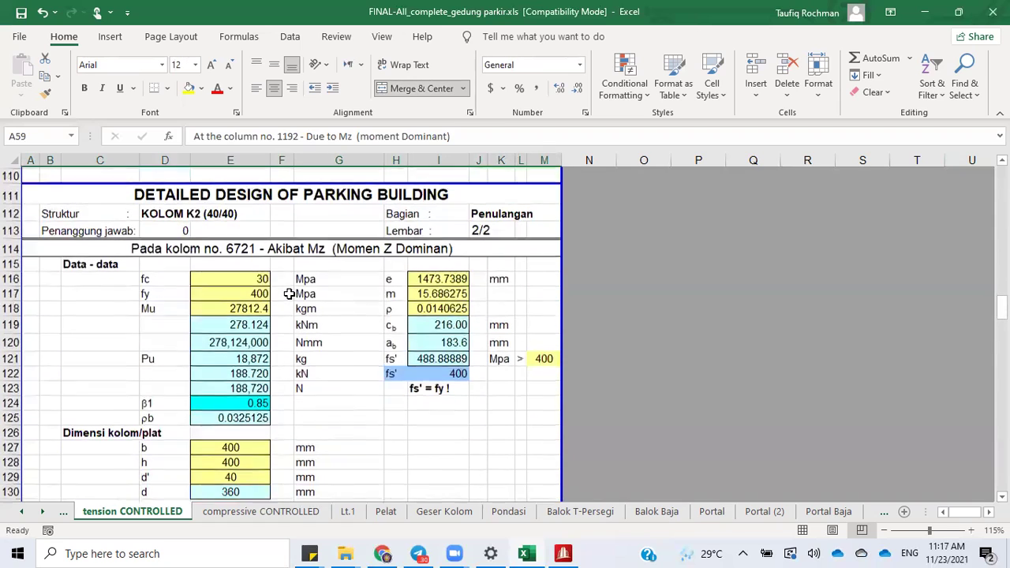
pyautogui.scroll(17, 345, 250)
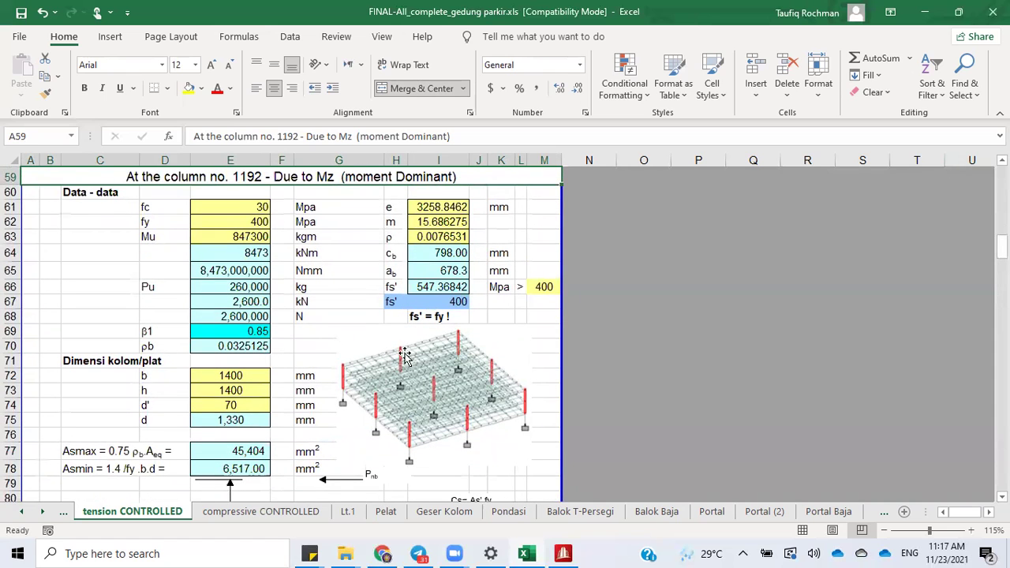
pyautogui.scroll(-11, 422, 344)
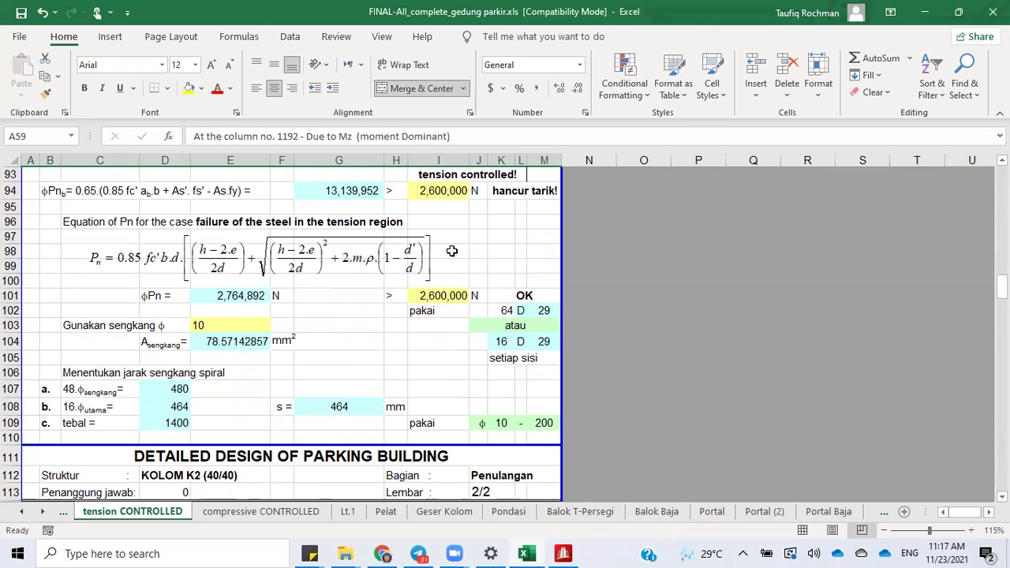
pyautogui.scroll(6, 451, 251)
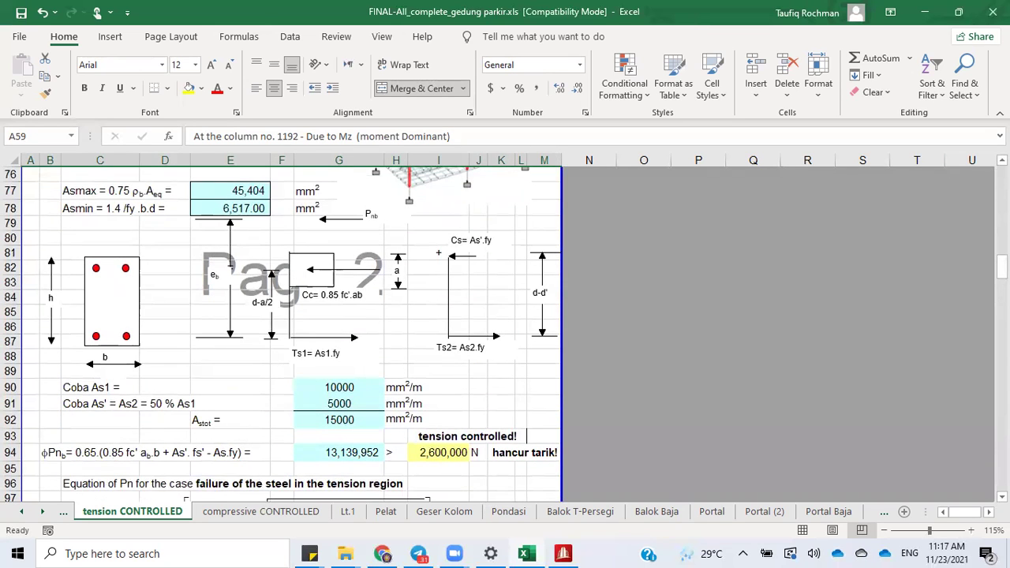
pyautogui.scroll(-4, 439, 253)
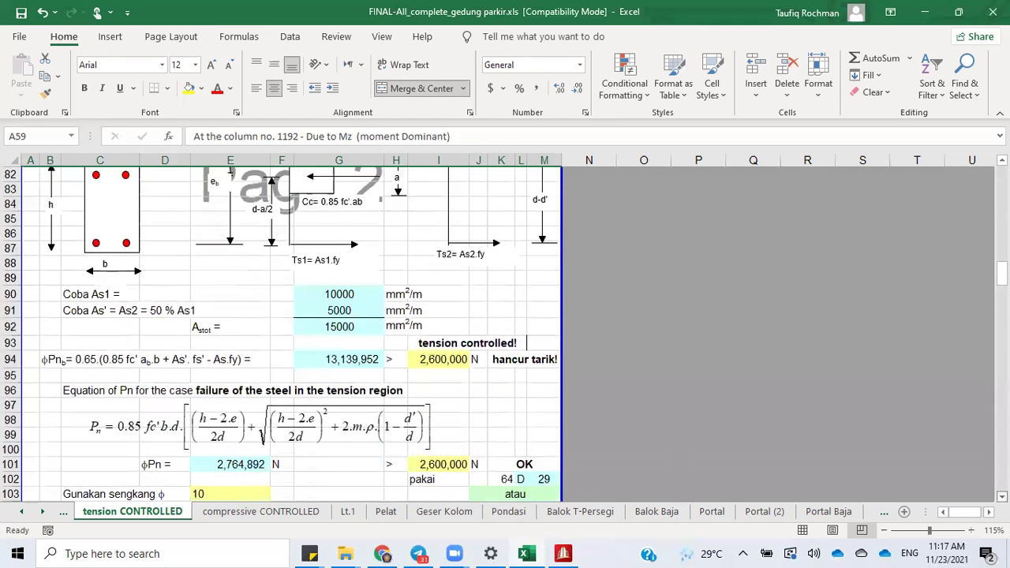
pyautogui.scroll(-1, 312, 253)
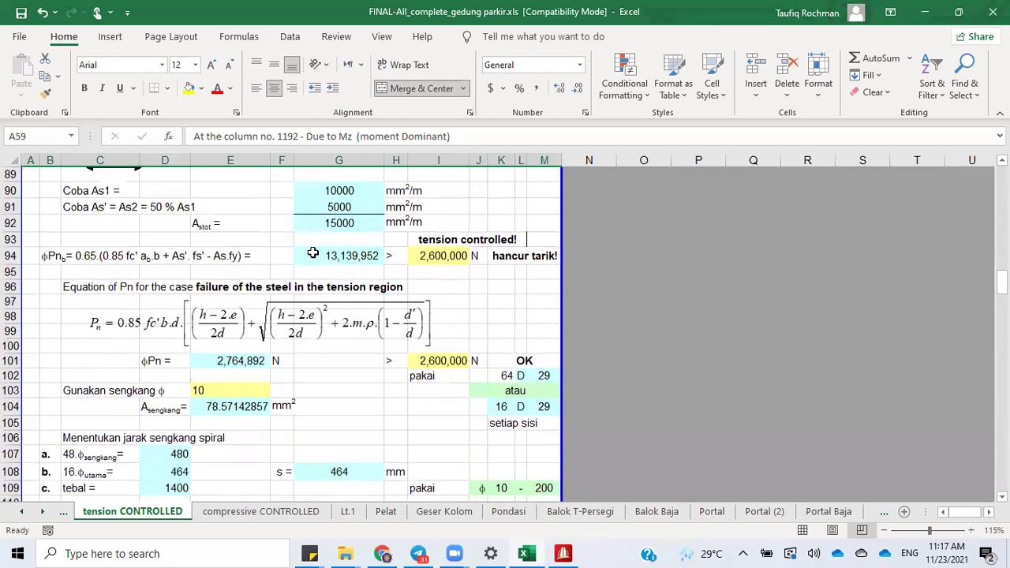
# Step: Check the trial steel areas As1 and As2 in G90 and G91 and the per-side bar count formula in K104
pyautogui.click(322, 190)
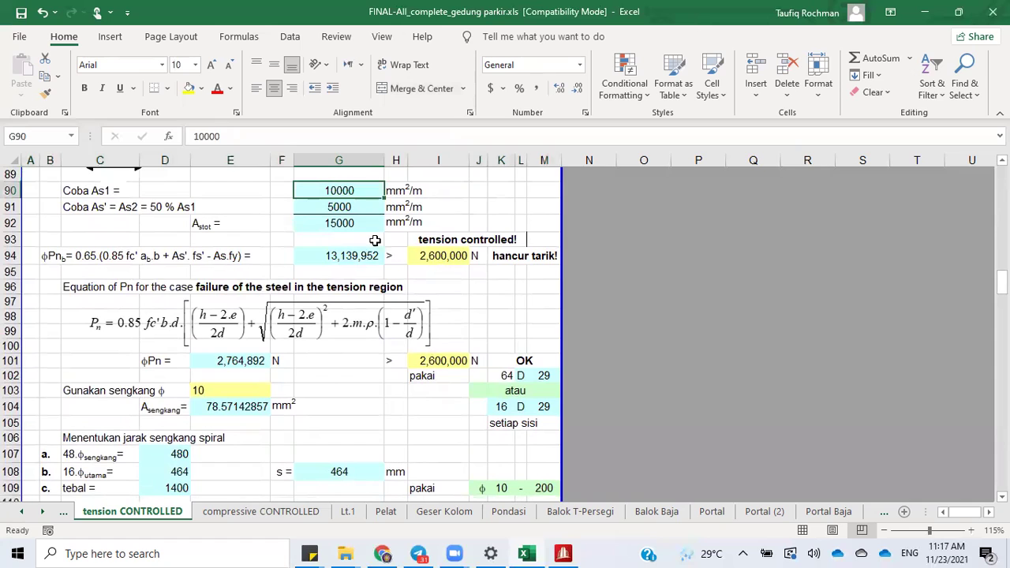
pyautogui.click(362, 205)
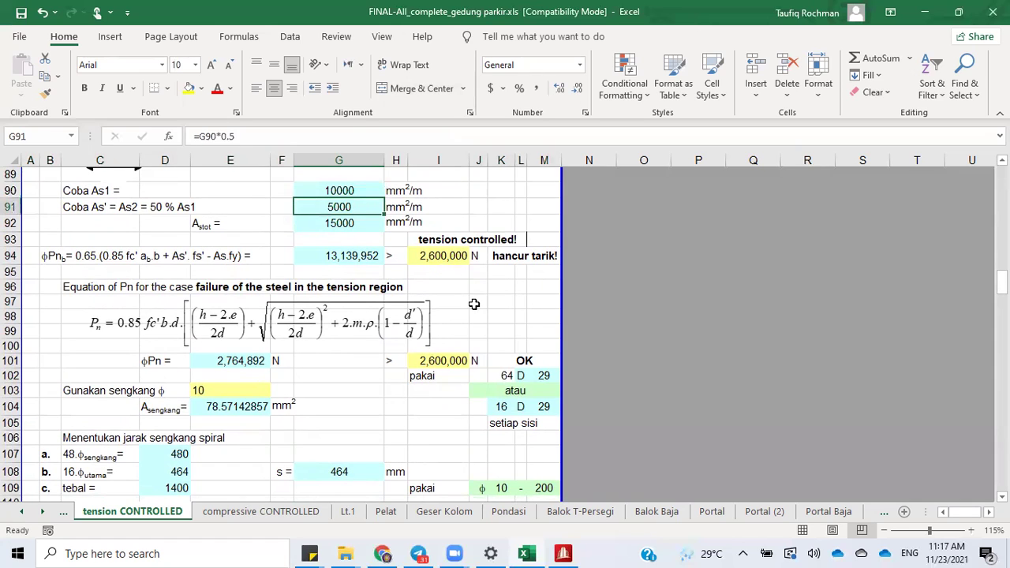
pyautogui.click(473, 304)
pyautogui.click(360, 207)
pyautogui.click(492, 407)
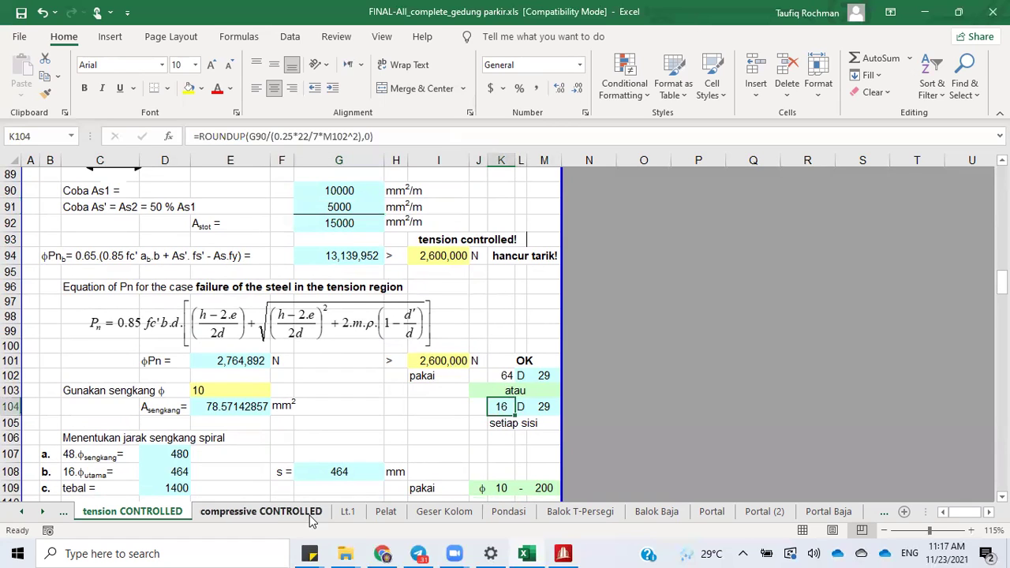
# Step: On the Tabel Gambar Portal sheet, change the bar label inside column K2's section drawing to 64 D29
pyautogui.click(43, 512)
pyautogui.click(43, 513)
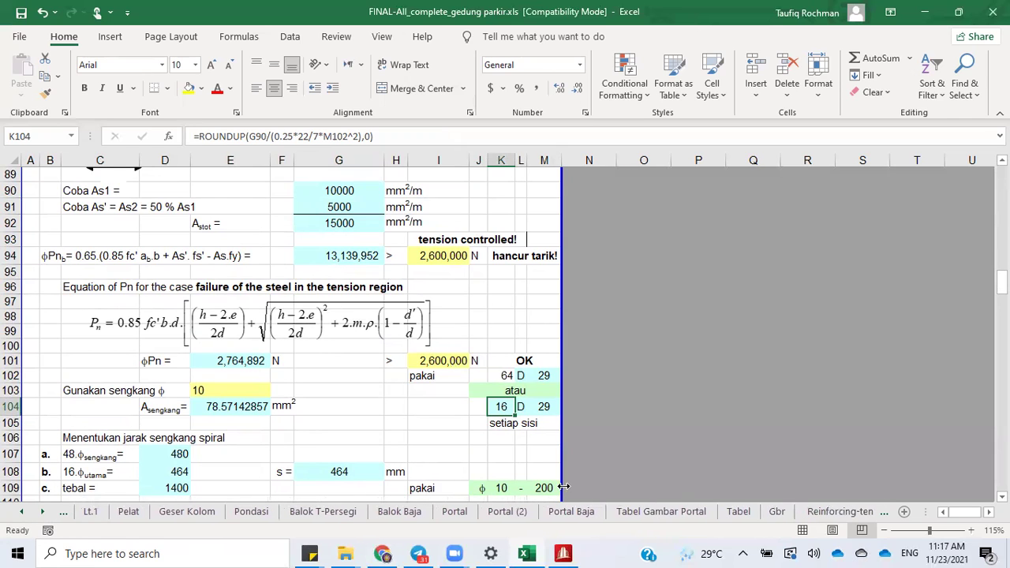
pyautogui.click(21, 512)
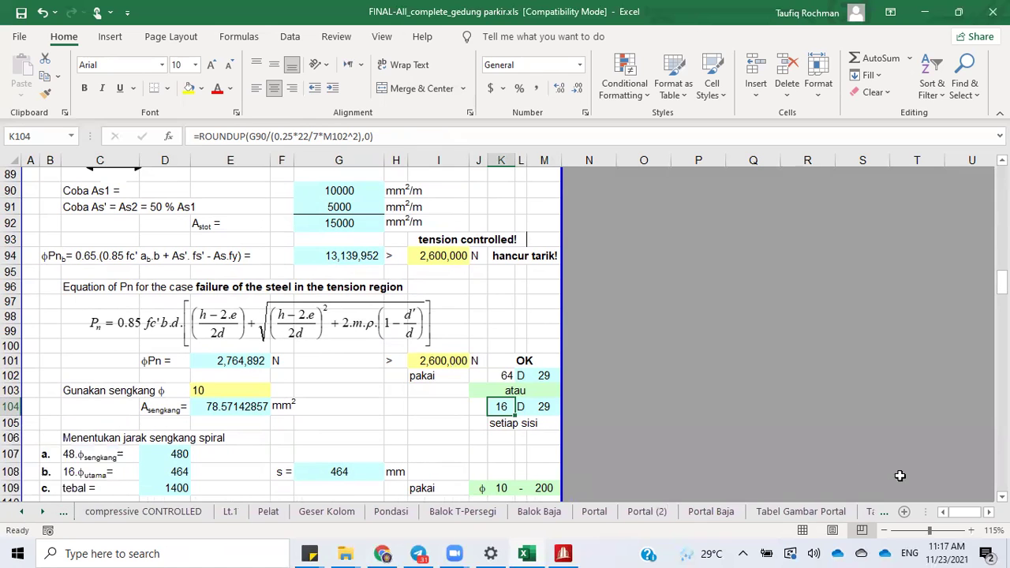
pyautogui.click(831, 515)
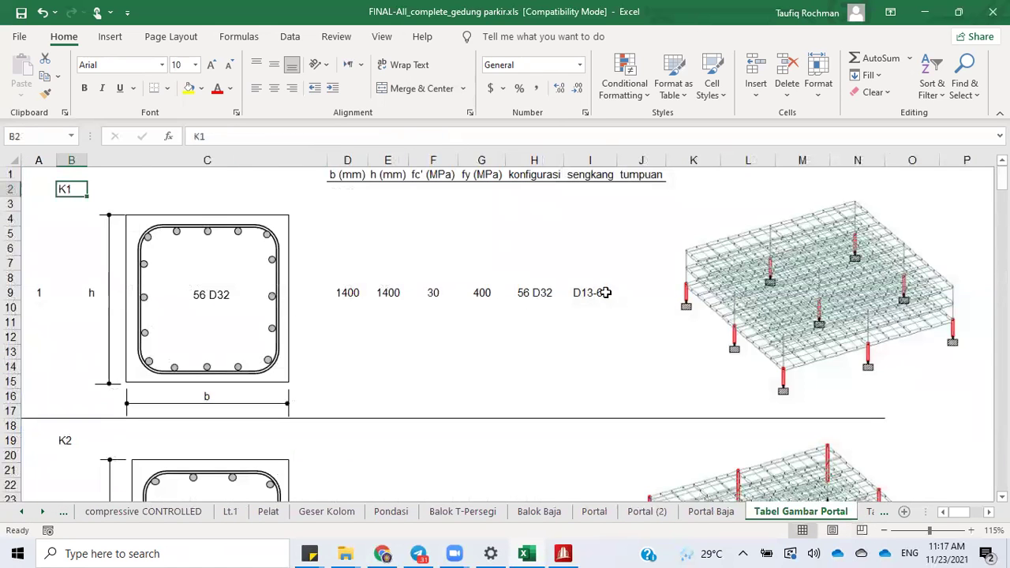
pyautogui.scroll(-3, 505, 334)
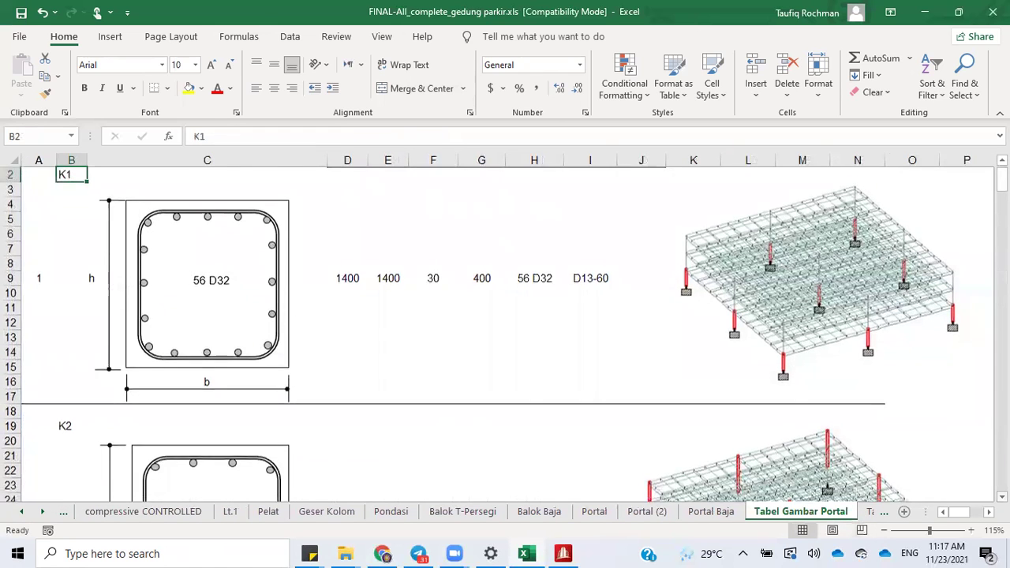
pyautogui.scroll(-3, 244, 276)
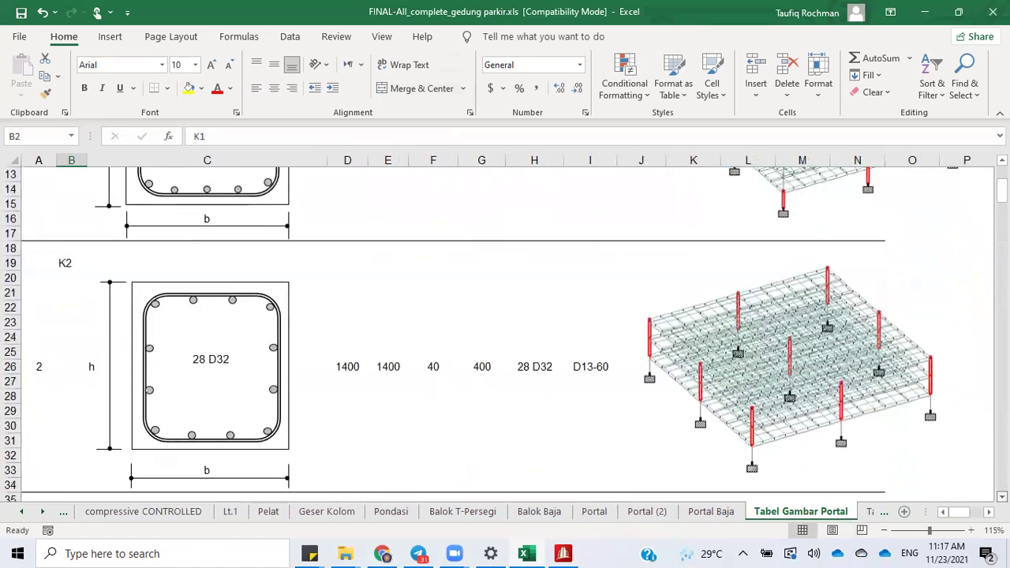
pyautogui.click(225, 282)
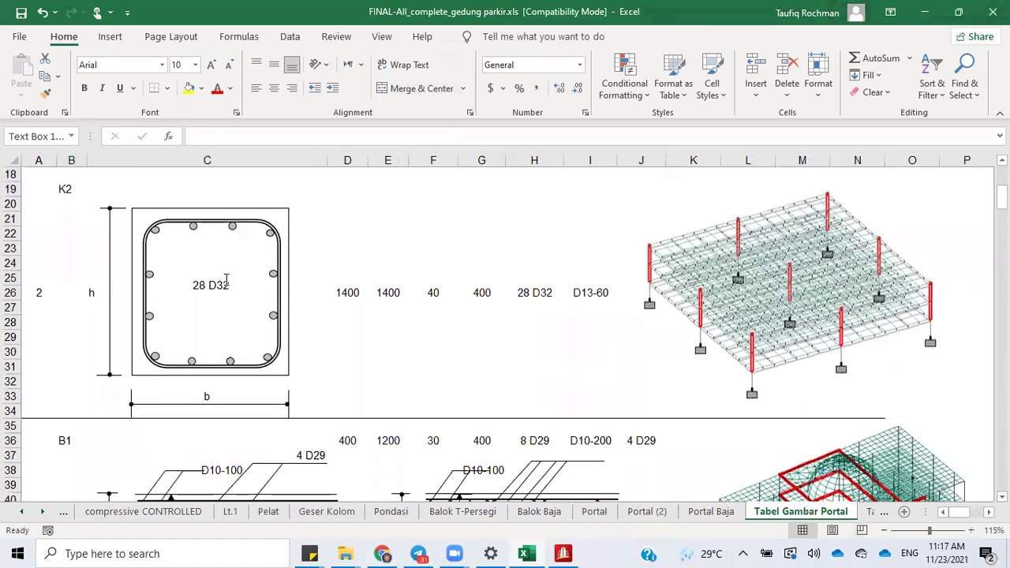
pyautogui.doubleClick(220, 285)
pyautogui.click(221, 287)
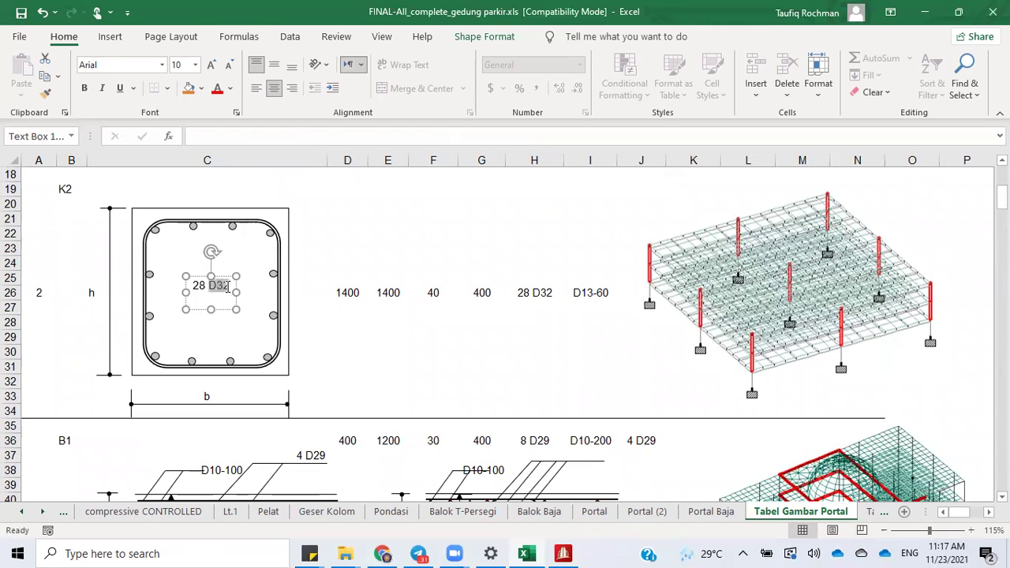
pyautogui.click(228, 286)
pyautogui.press('BackSpace')
pyautogui.press('BackSpace')
pyautogui.write('16')
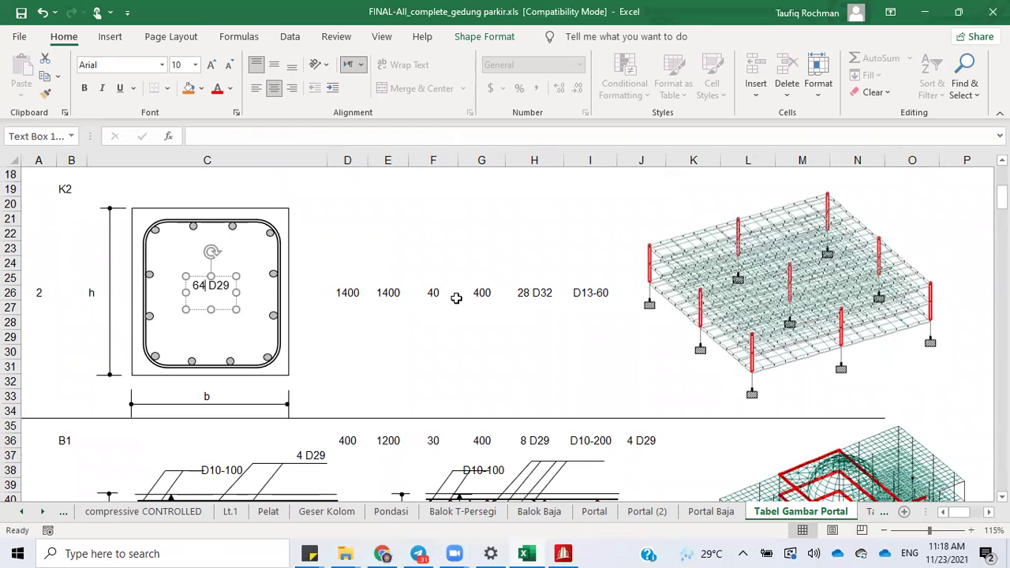
# Step: Set K2's konfigurasi entry in H26 to 64 D29
pyautogui.click(545, 292)
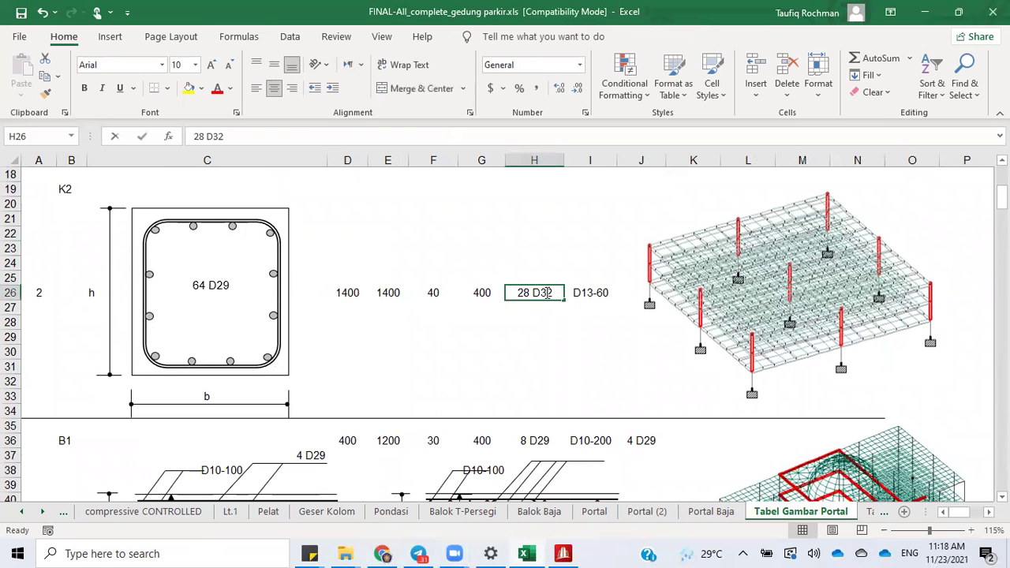
pyautogui.doubleClick(546, 293)
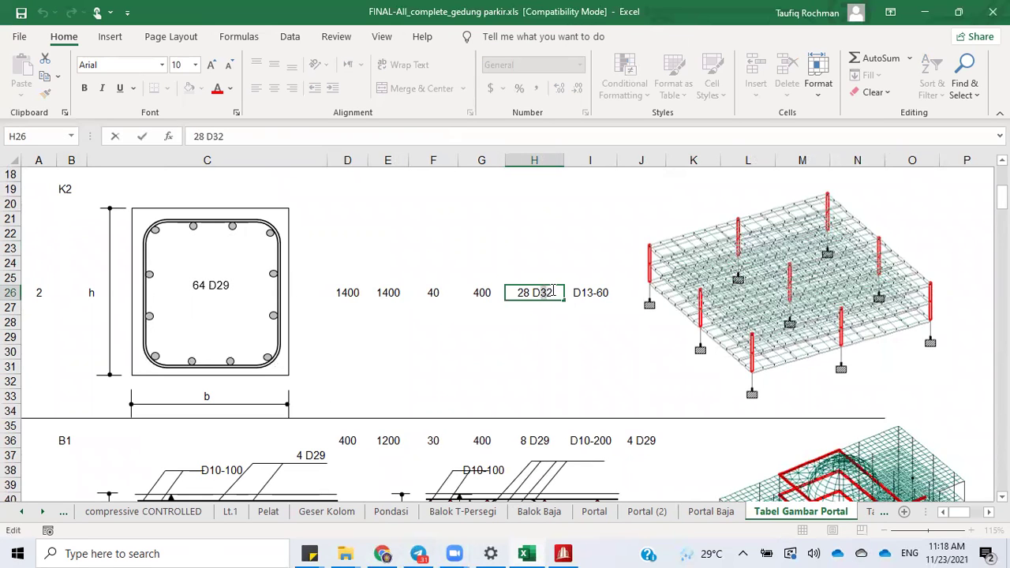
pyautogui.write('29')
pyautogui.doubleClick(522, 293)
pyautogui.write('64')
pyautogui.click(479, 333)
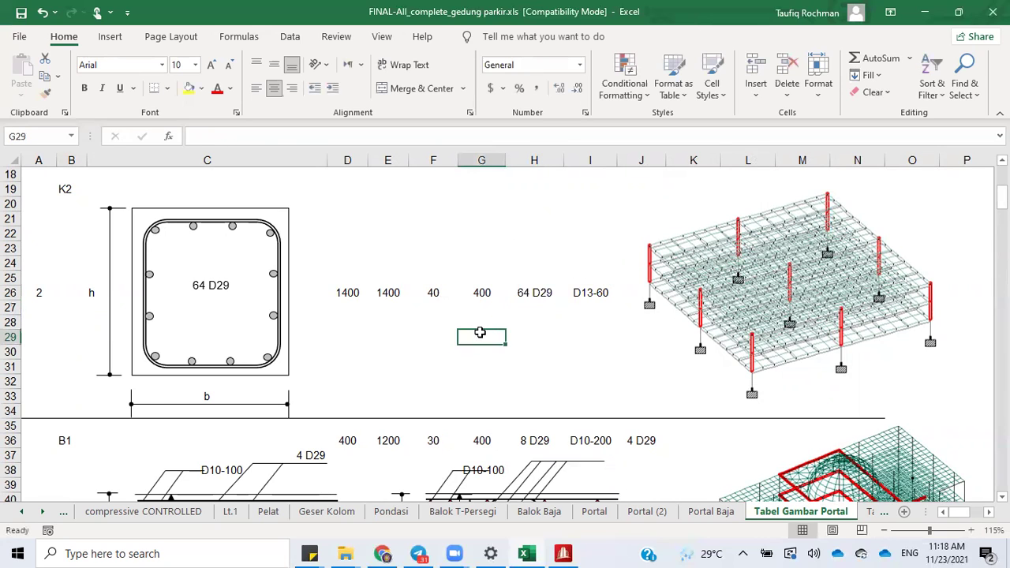
# Step: Check K2's b and h values in D26 and E26 and compare them with column K1's row
pyautogui.moveTo(370, 293); pyautogui.dragTo(356, 293)
pyautogui.click(353, 292)
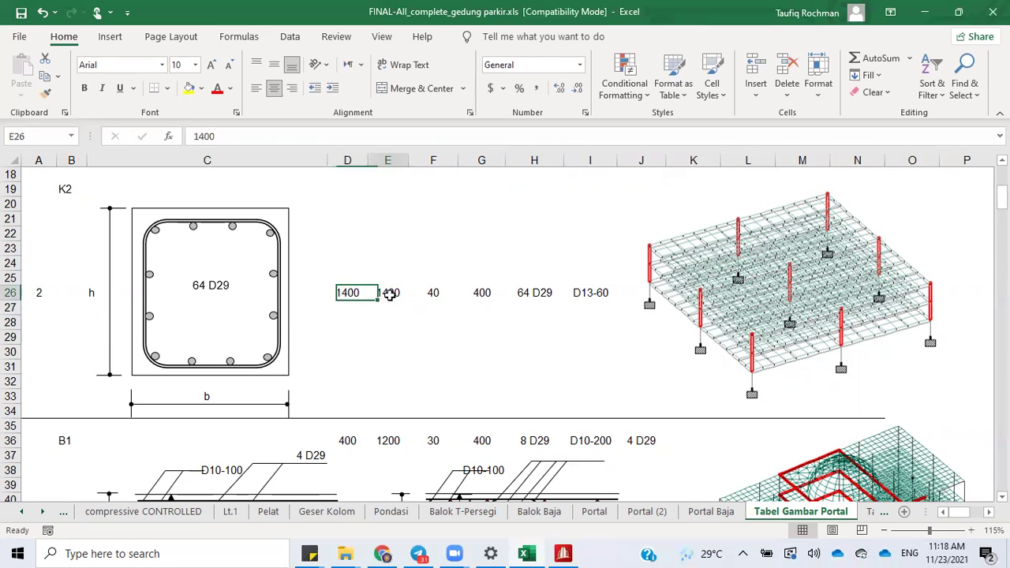
pyautogui.click(389, 293)
pyautogui.scroll(6, 489, 293)
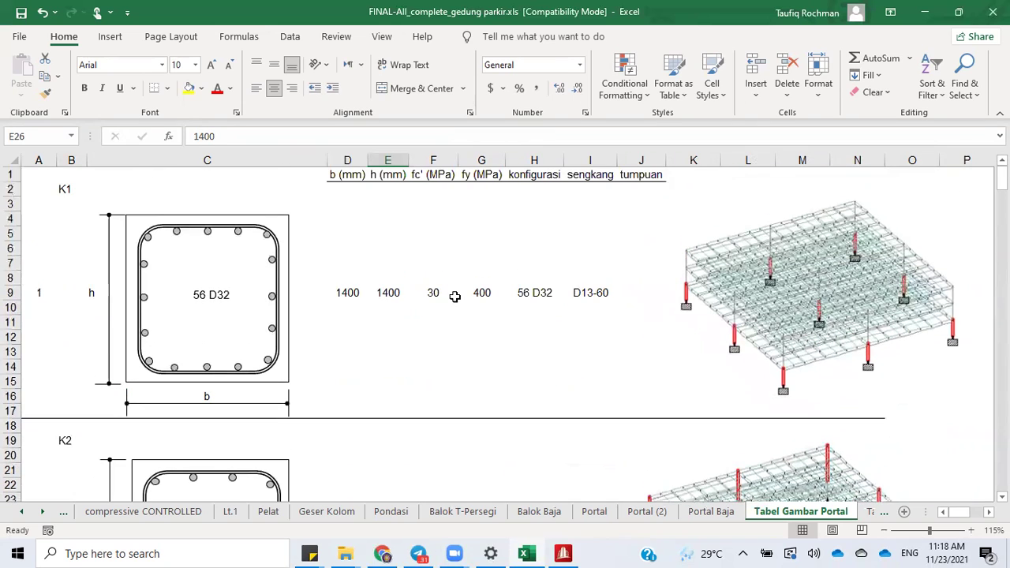
pyautogui.scroll(-6, 344, 292)
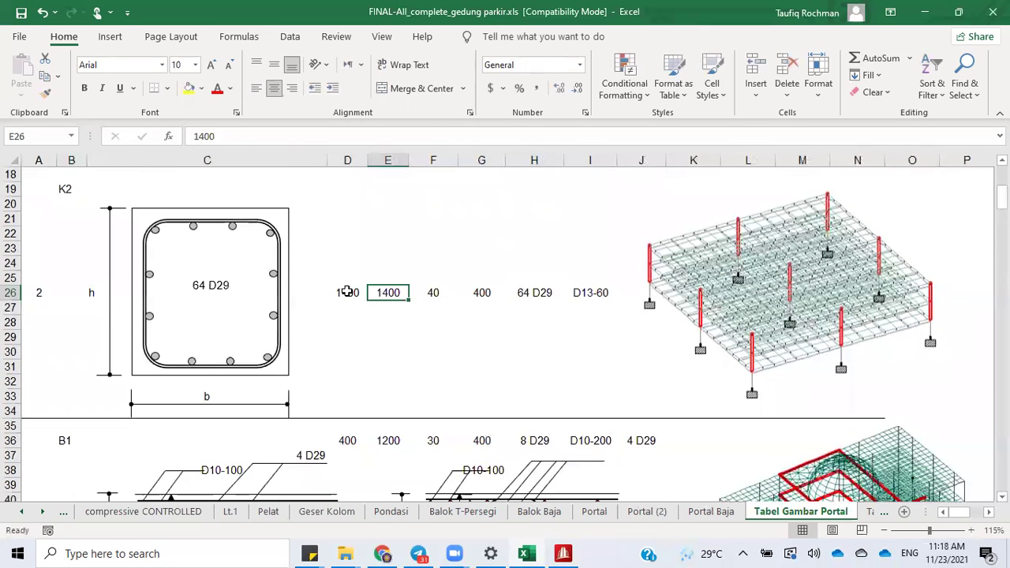
# Step: On the tension CONTROLLED sheet, try 1300 mm for column 1192's b and h in E72 and E73 and check its Pn capacity
pyautogui.click(22, 513)
pyautogui.click(95, 513)
pyautogui.scroll(6, 333, 324)
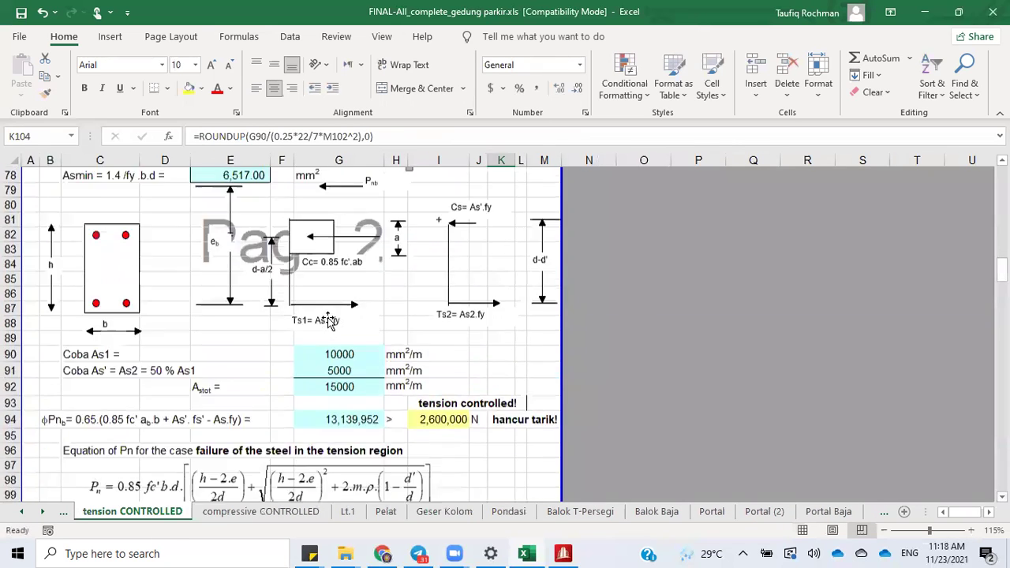
pyautogui.doubleClick(231, 179)
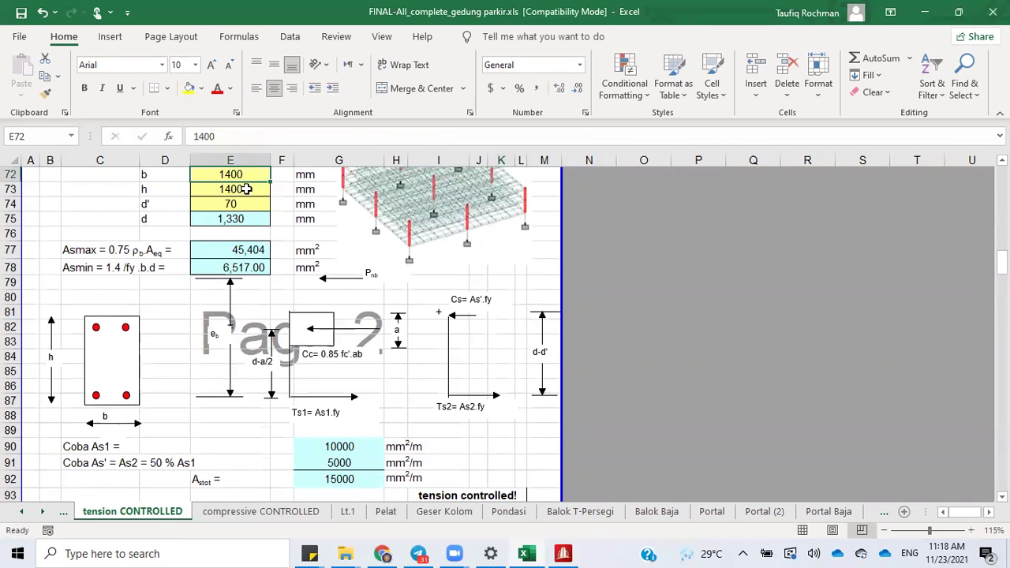
pyautogui.write('1300')
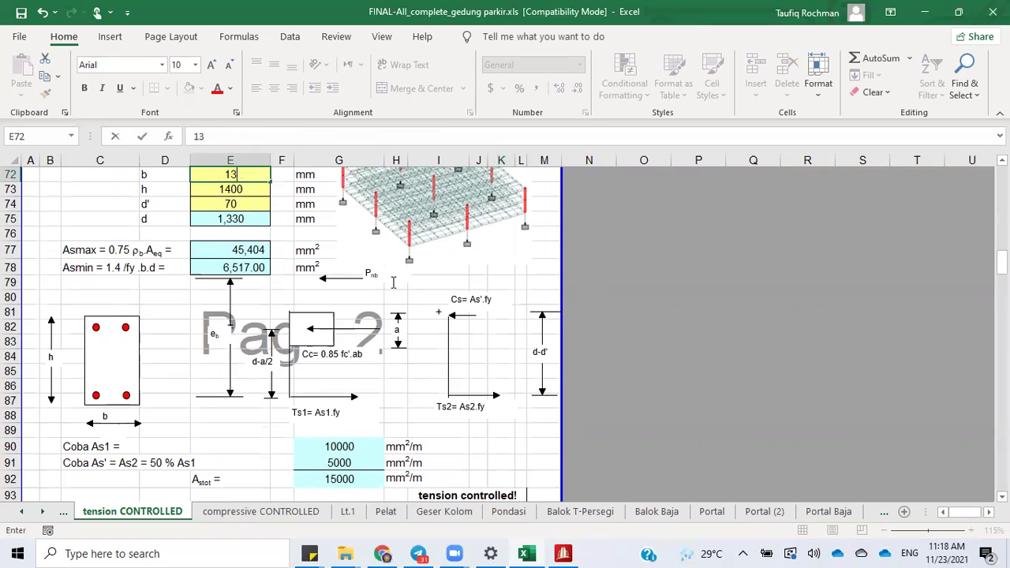
pyautogui.press('Return')
pyautogui.write('1300')
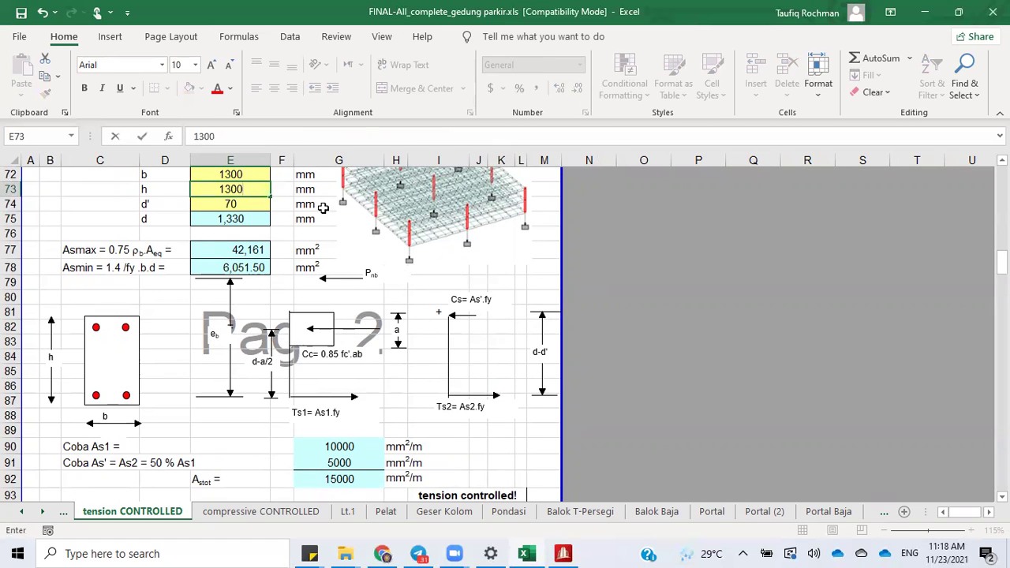
pyautogui.click(320, 205)
pyautogui.scroll(-6, 516, 308)
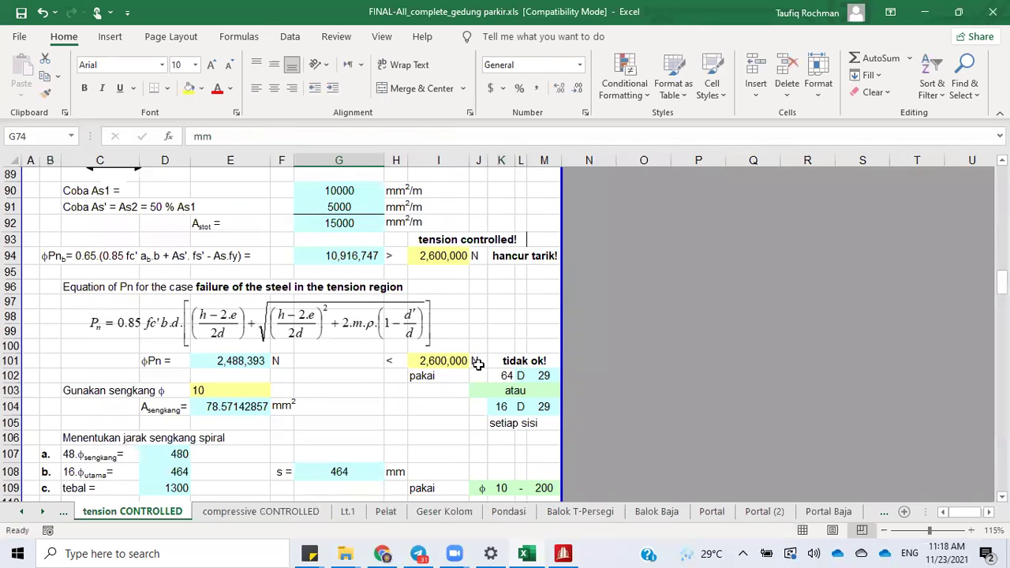
pyautogui.scroll(11, 442, 260)
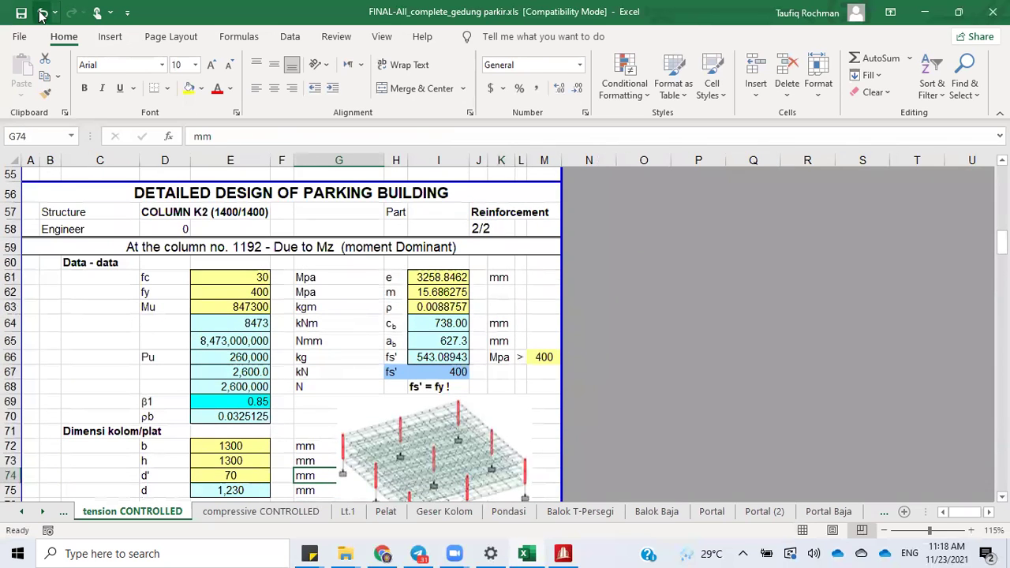
# Step: Undo the 1300 mm trial changes to column 1192's b and h, and recheck the dimension data
pyautogui.click(43, 13)
pyautogui.click(43, 14)
pyautogui.scroll(-3, 313, 312)
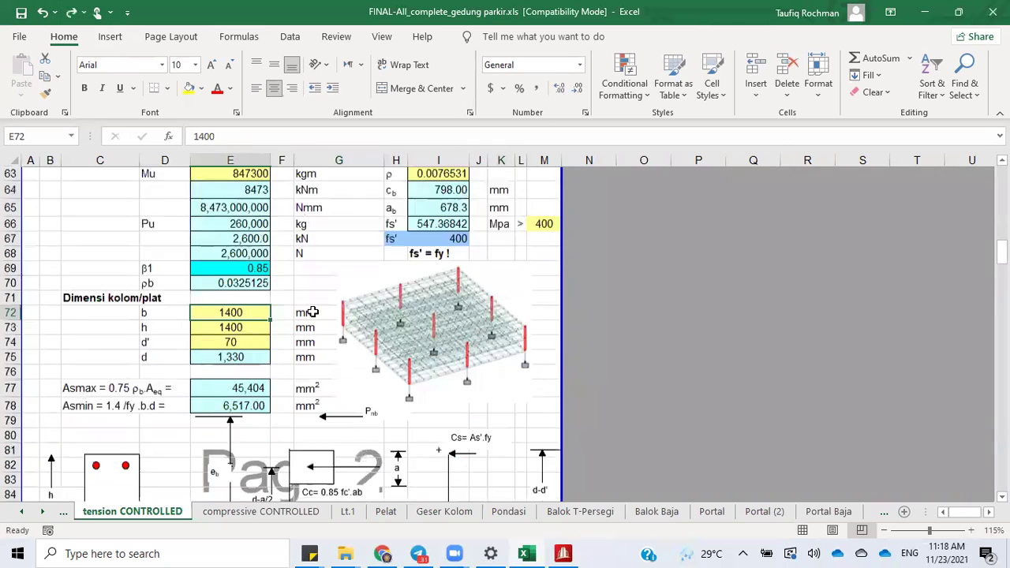
pyautogui.scroll(-3, 313, 312)
pyautogui.click(365, 297)
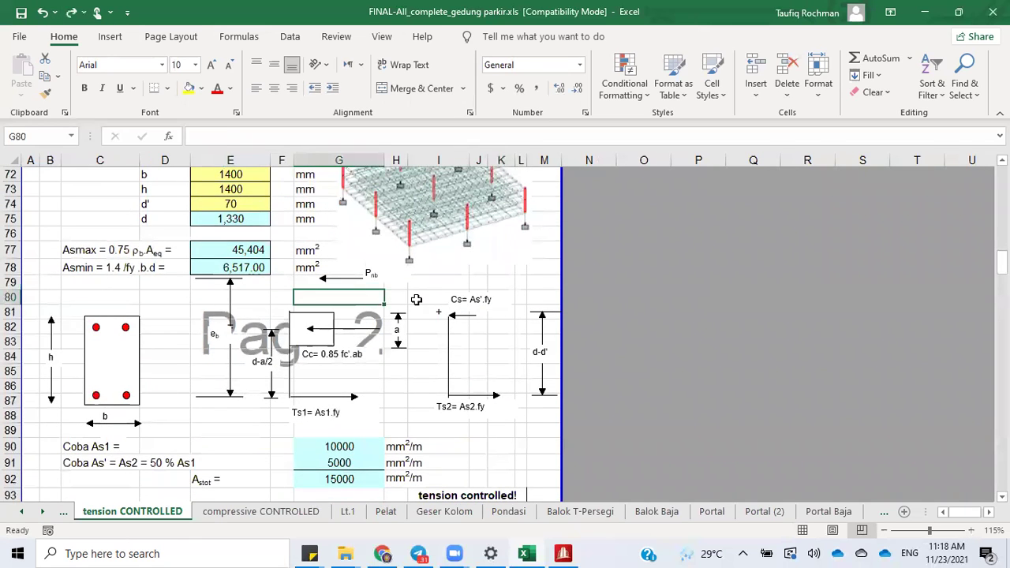
# Step: Review column 1192's axial capacity check and its main bar and stirrup selection on the tension CONTROLLED sheet
pyautogui.click(416, 299)
pyautogui.scroll(-6, 442, 347)
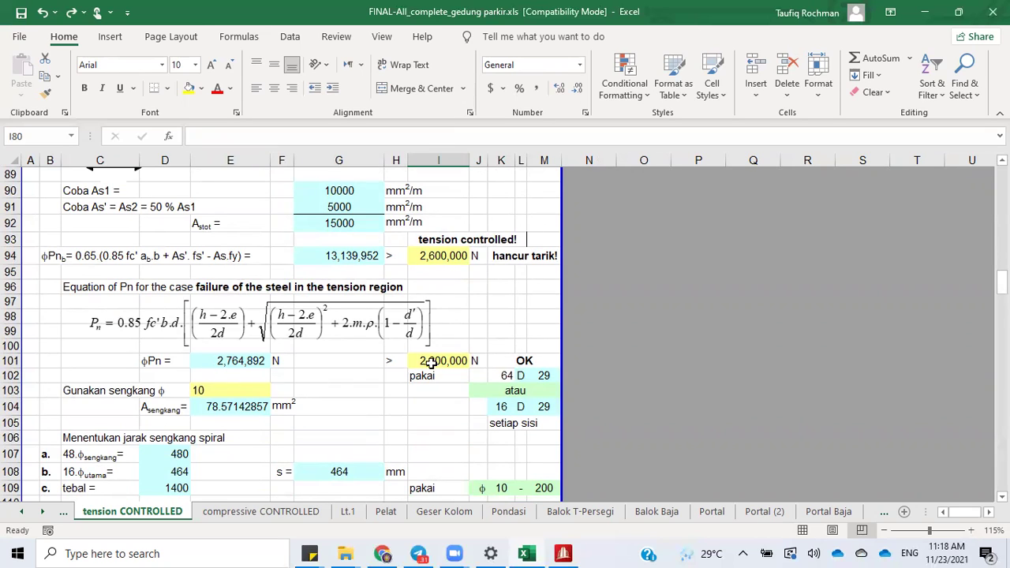
pyautogui.click(509, 330)
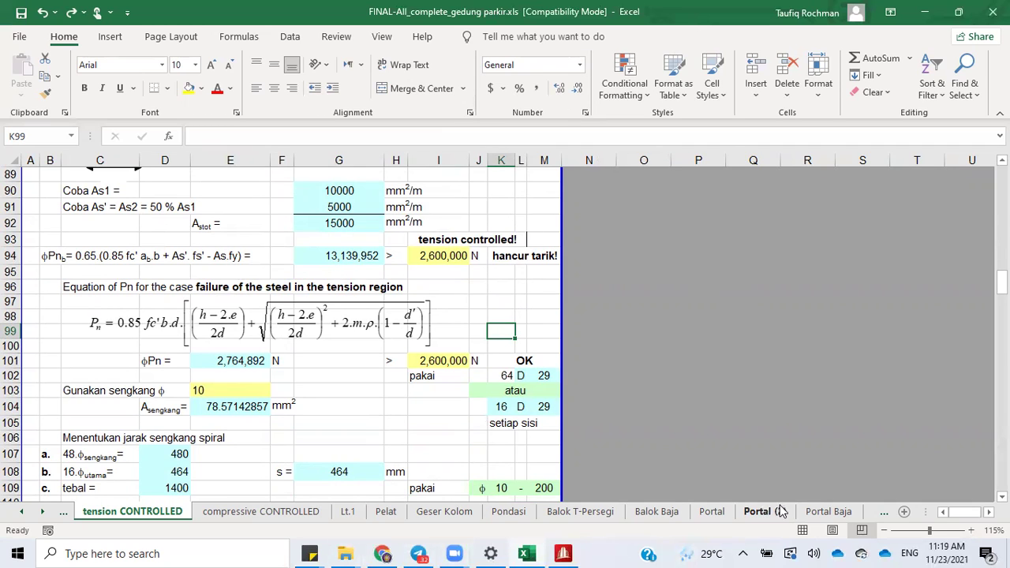
# Step: On the Tabel Gambar Portal sheet, compare the section drawings, dimensions and reinforcement entries of columns K1 and K2 and beam B1
pyautogui.click(43, 513)
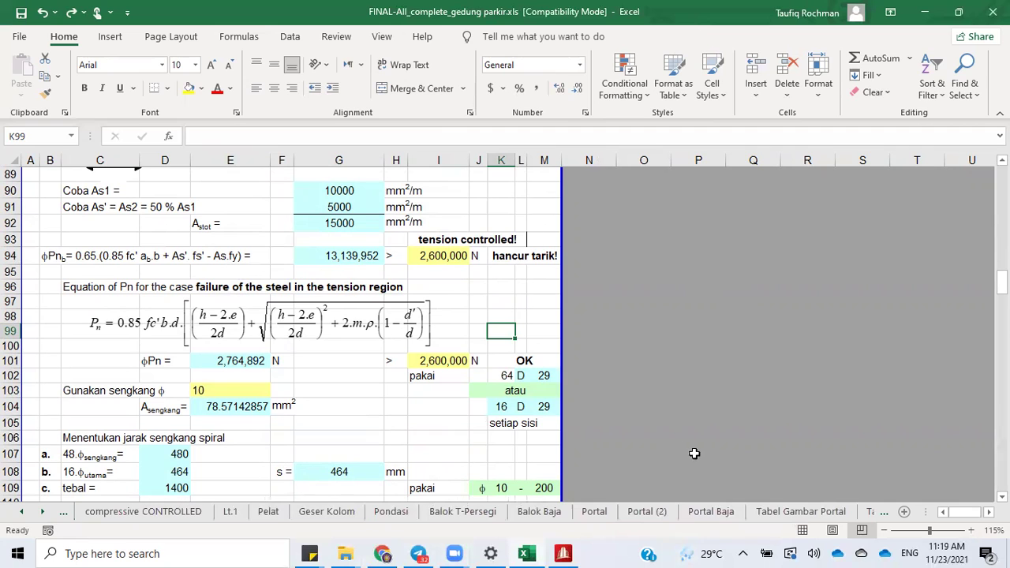
pyautogui.click(799, 511)
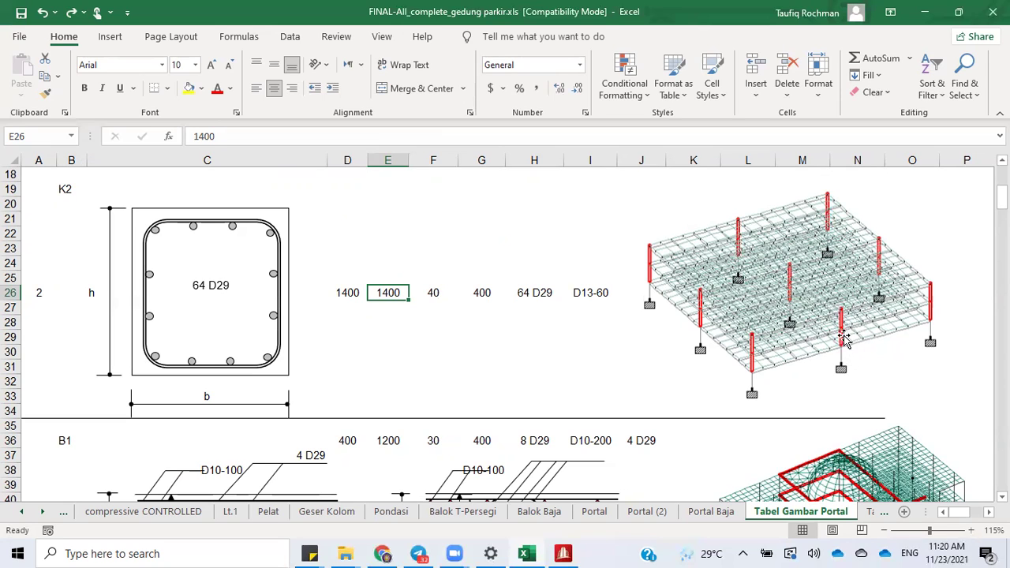
pyautogui.click(491, 334)
pyautogui.scroll(-6, 436, 310)
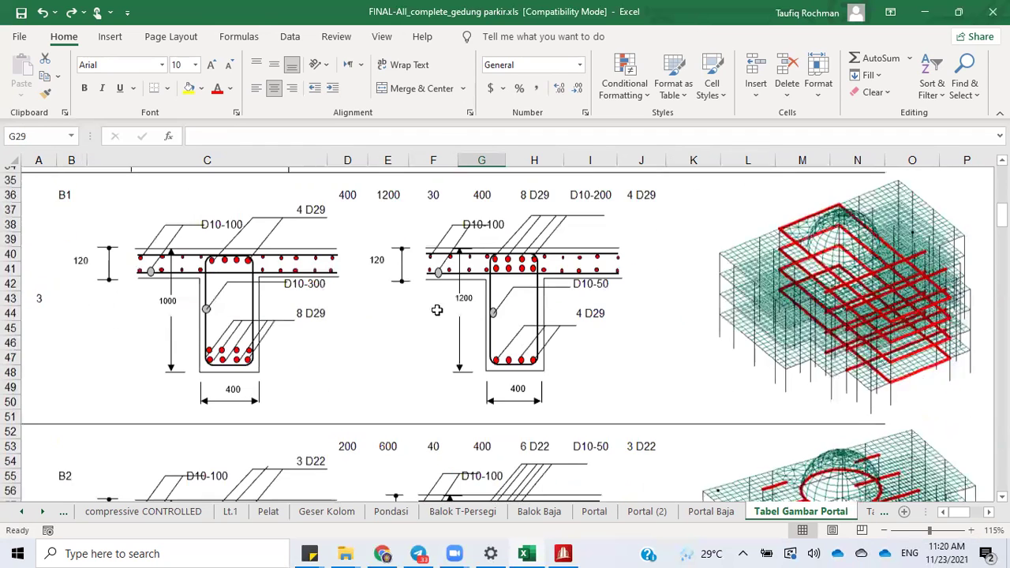
pyautogui.scroll(11, 426, 284)
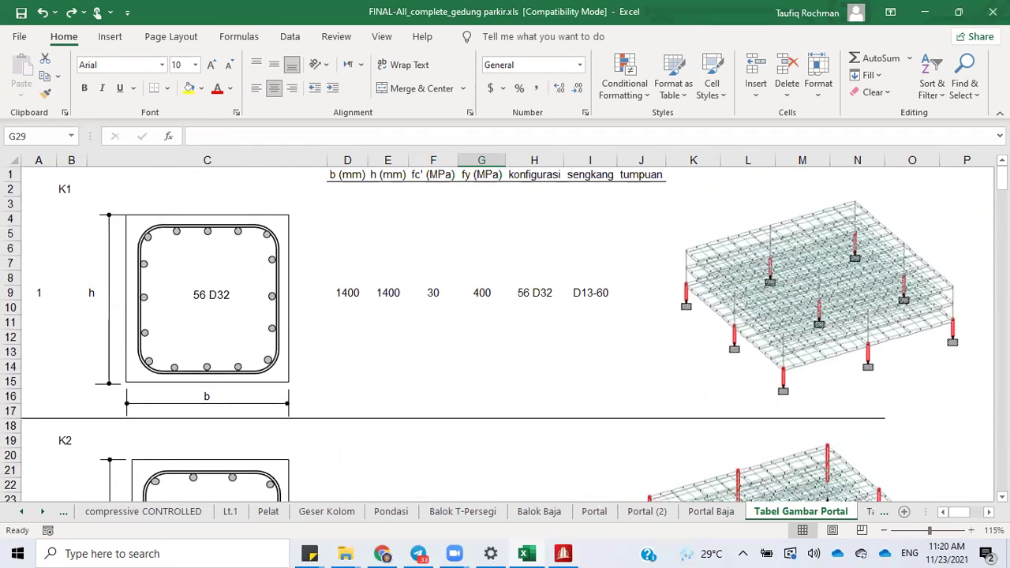
pyautogui.scroll(-5, 506, 332)
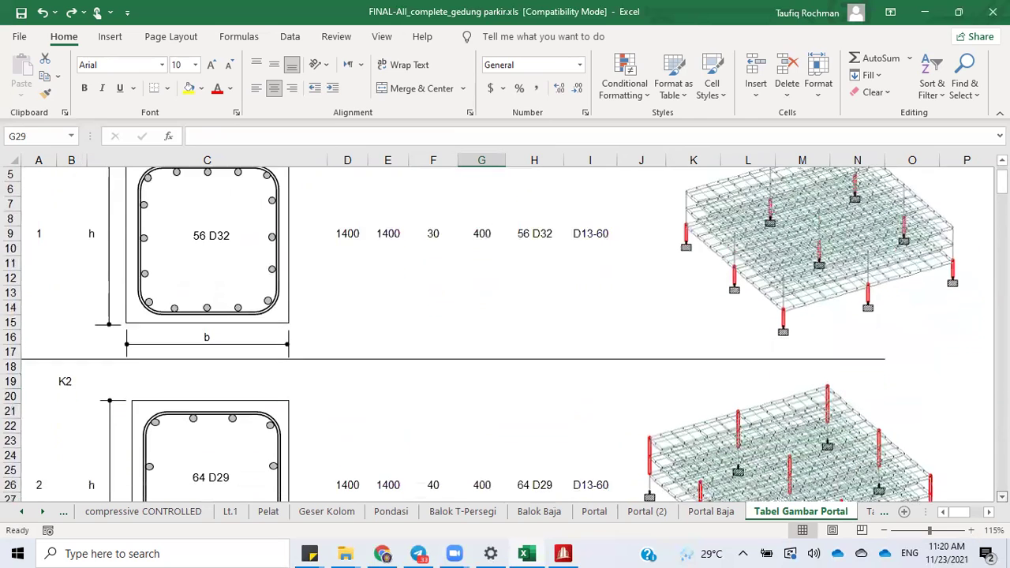
pyautogui.scroll(-1, 505, 332)
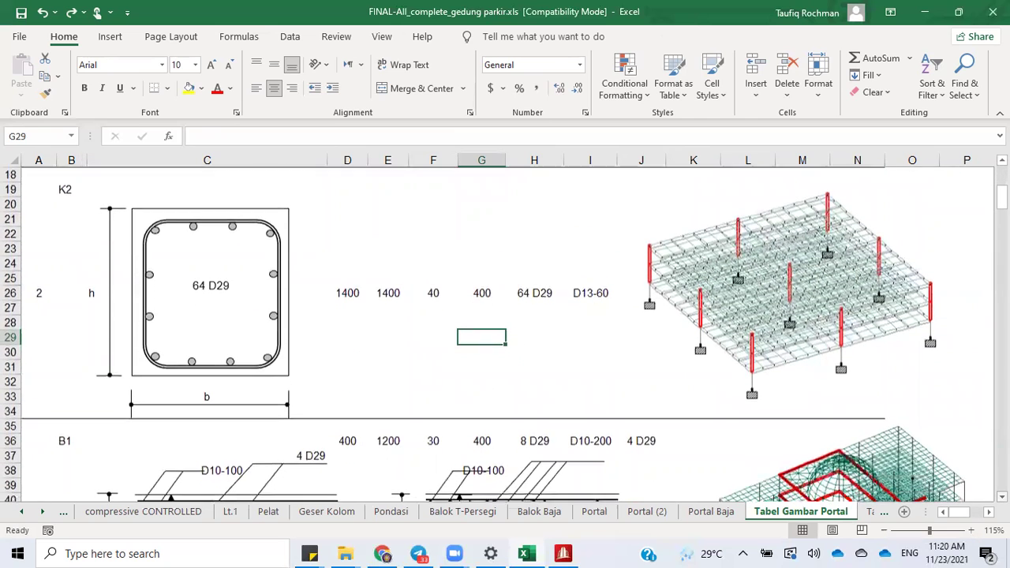
pyautogui.scroll(2, 505, 332)
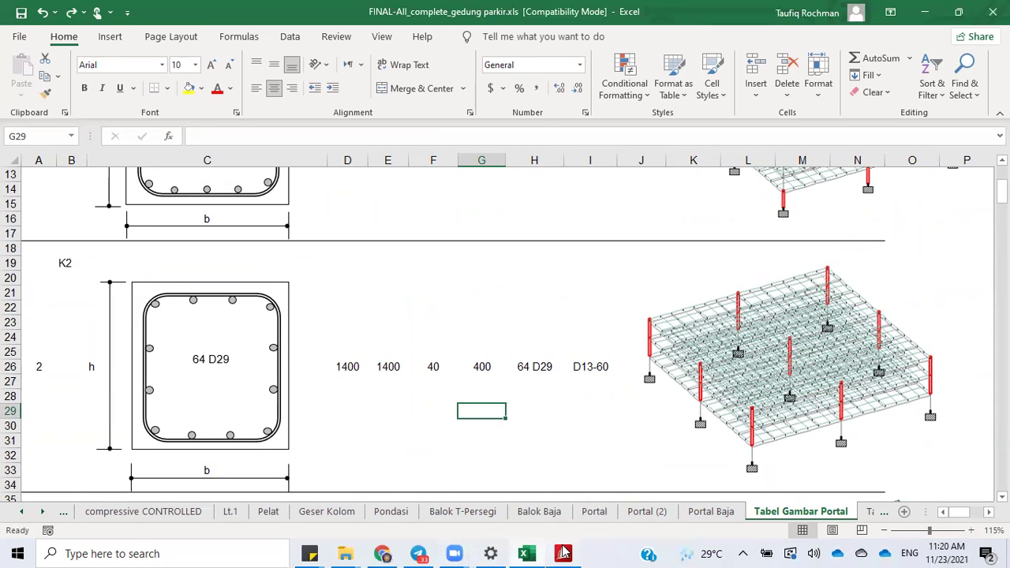
pyautogui.moveTo(563, 552)
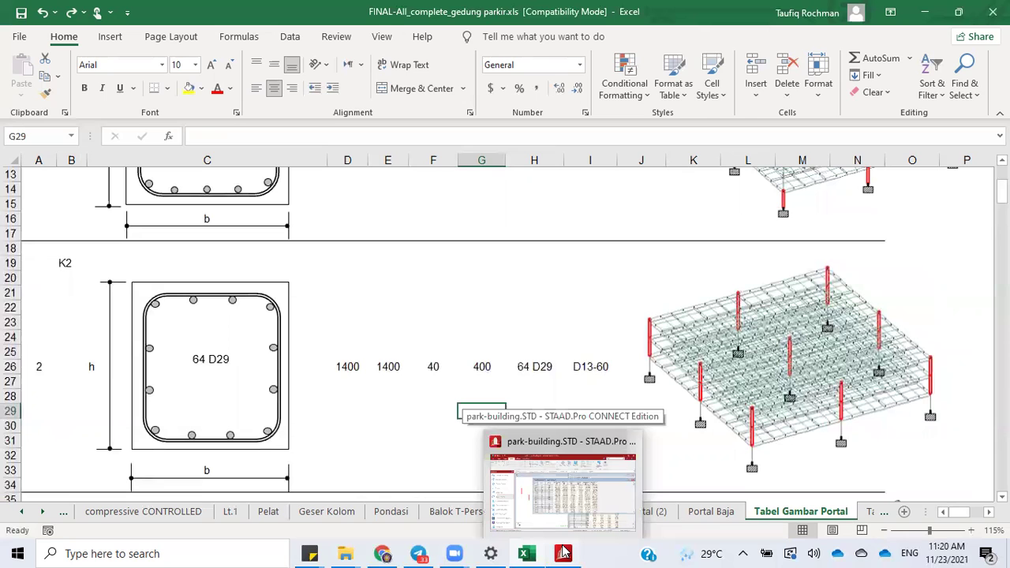